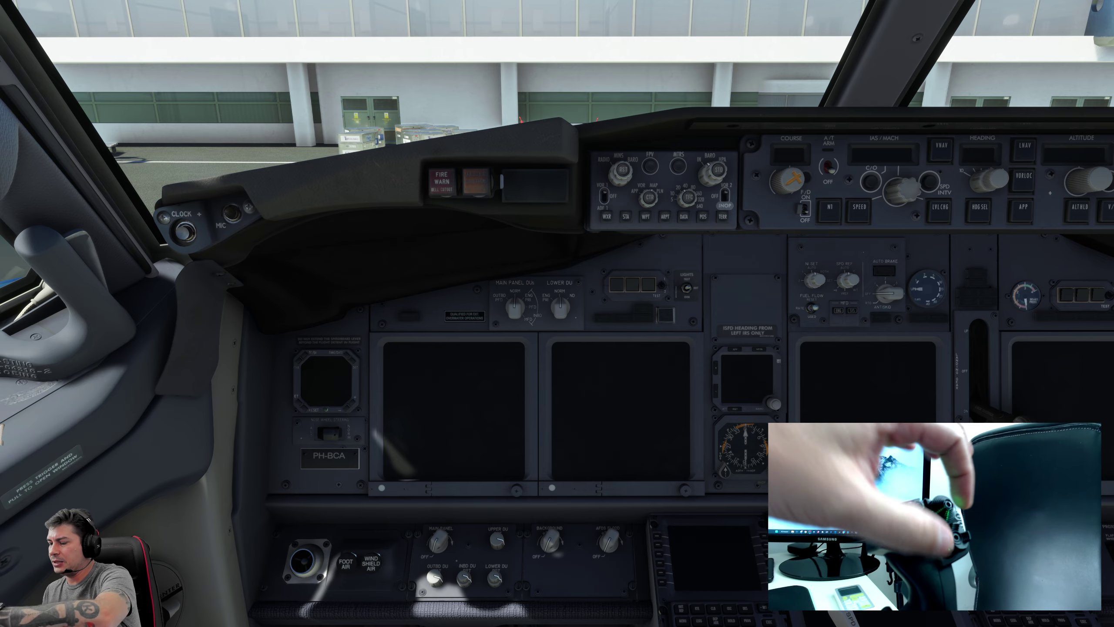
# - Cycle the aircraft camera from the cockpit through the left and right wing views
pyautogui.hotkey('ctrl', 'space')
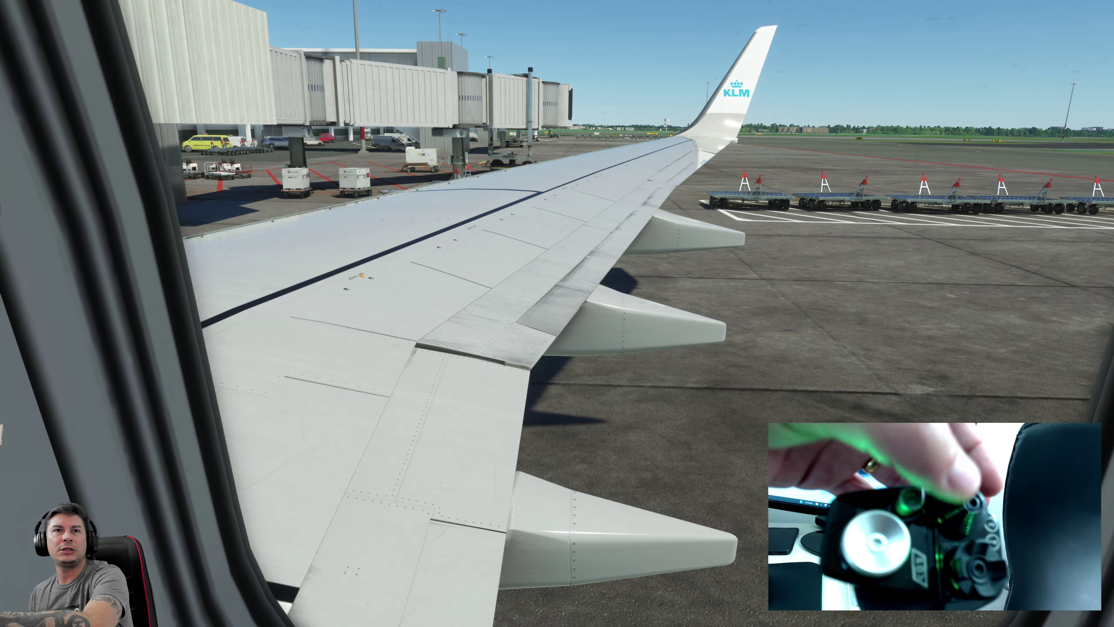
pyautogui.hotkey('ctrl', 'space')
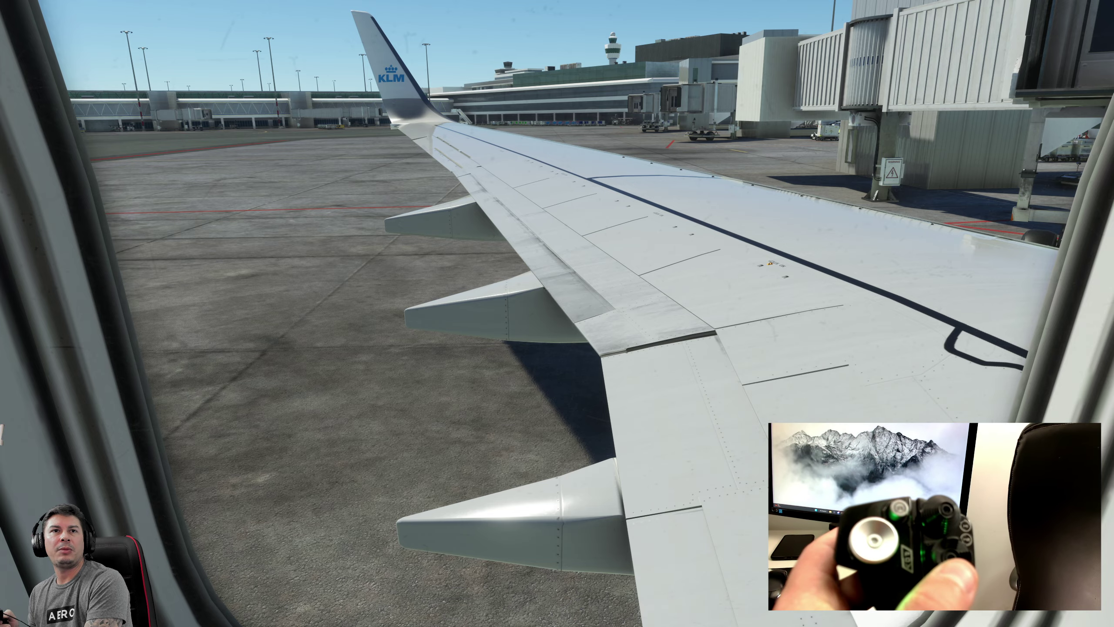
pyautogui.hotkey('ctrl', 'space')
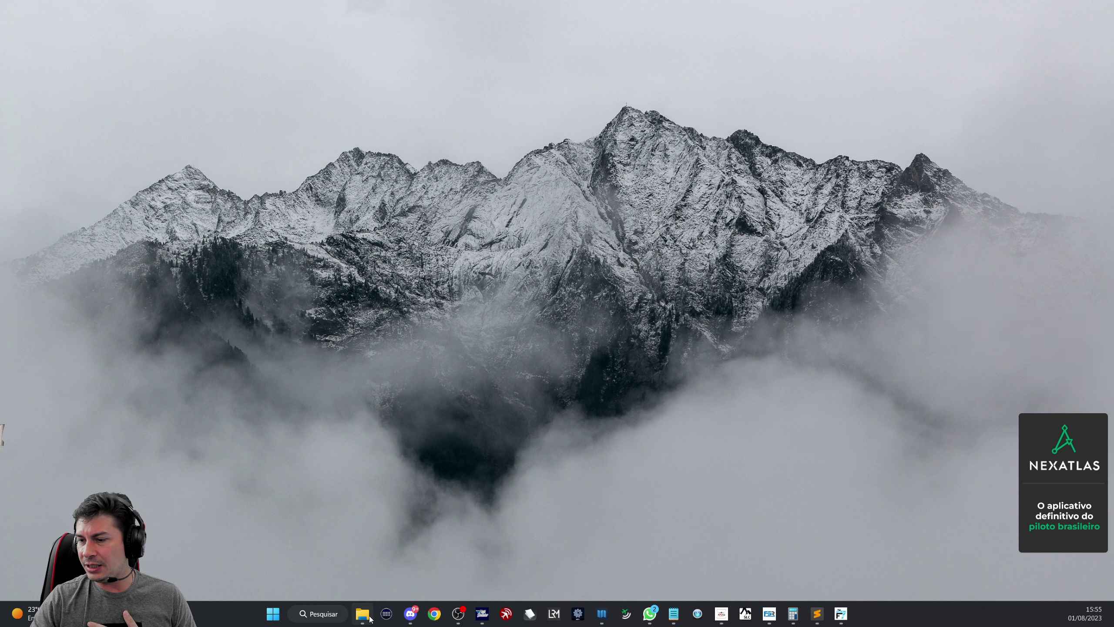
# - In File Explorer, open the pmdg-aircraft-738 folder inside the simulator's Community folder
pyautogui.click(370, 618)
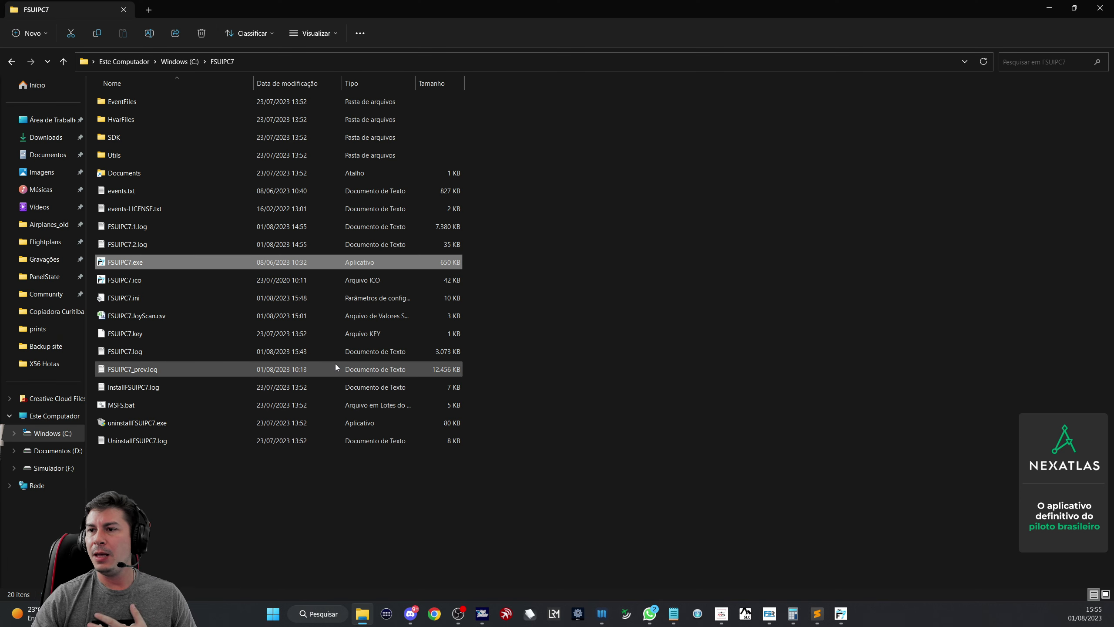
pyautogui.click(55, 302)
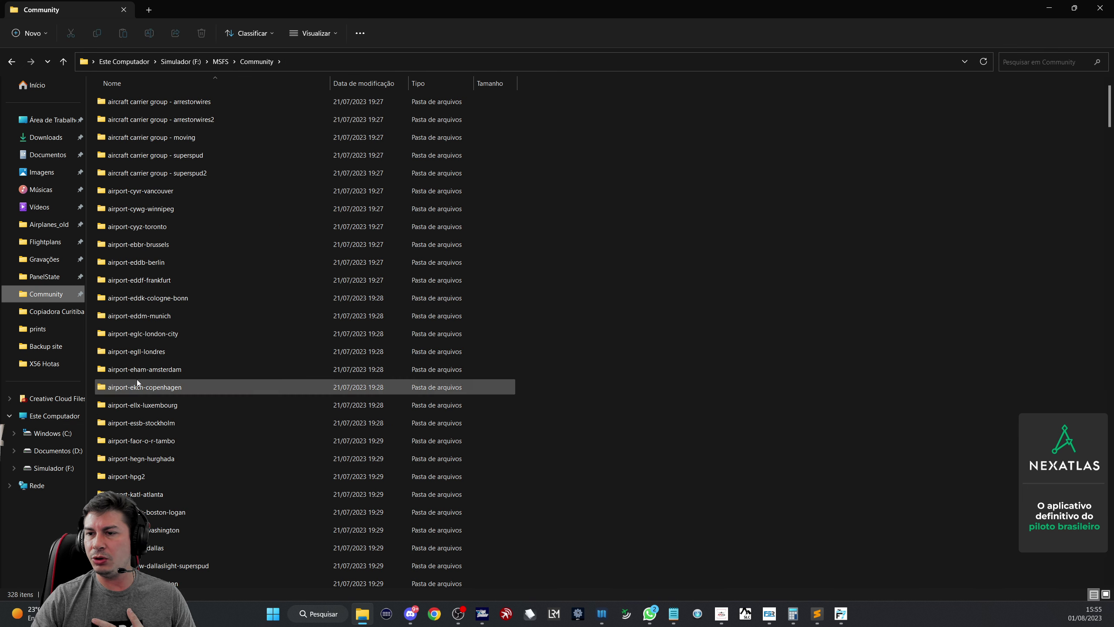
pyautogui.click(172, 298)
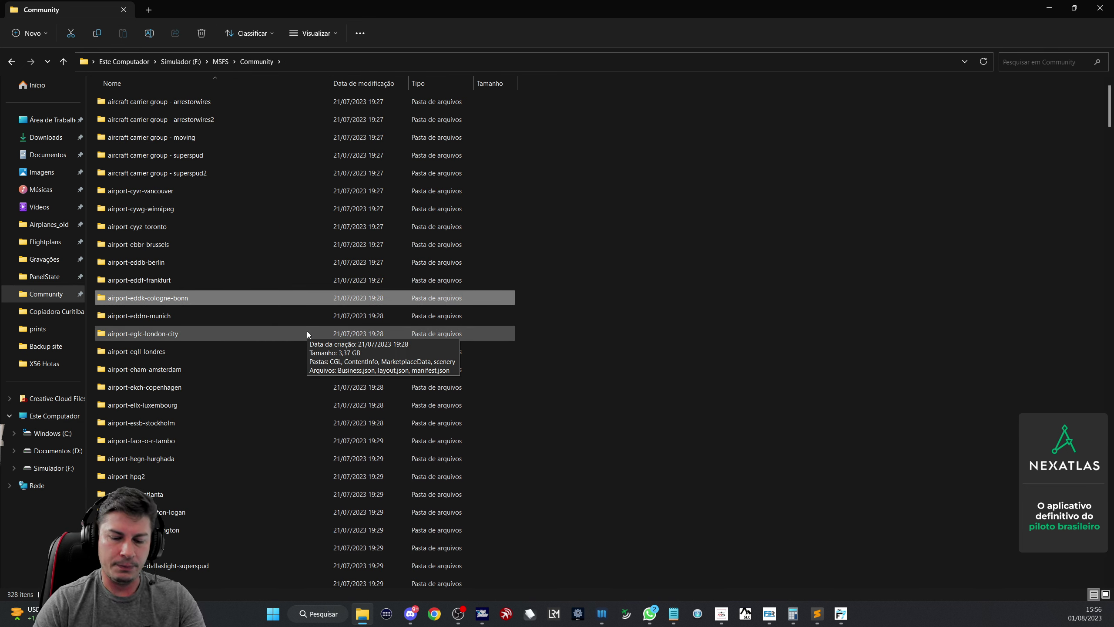
pyautogui.press('p')
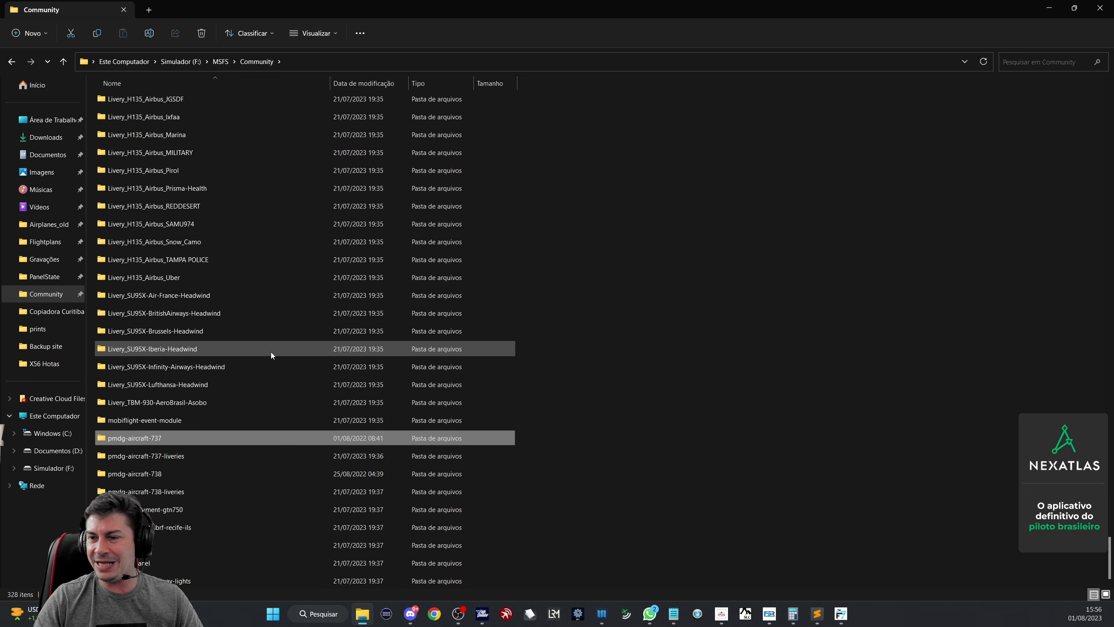
pyautogui.doubleClick(165, 477)
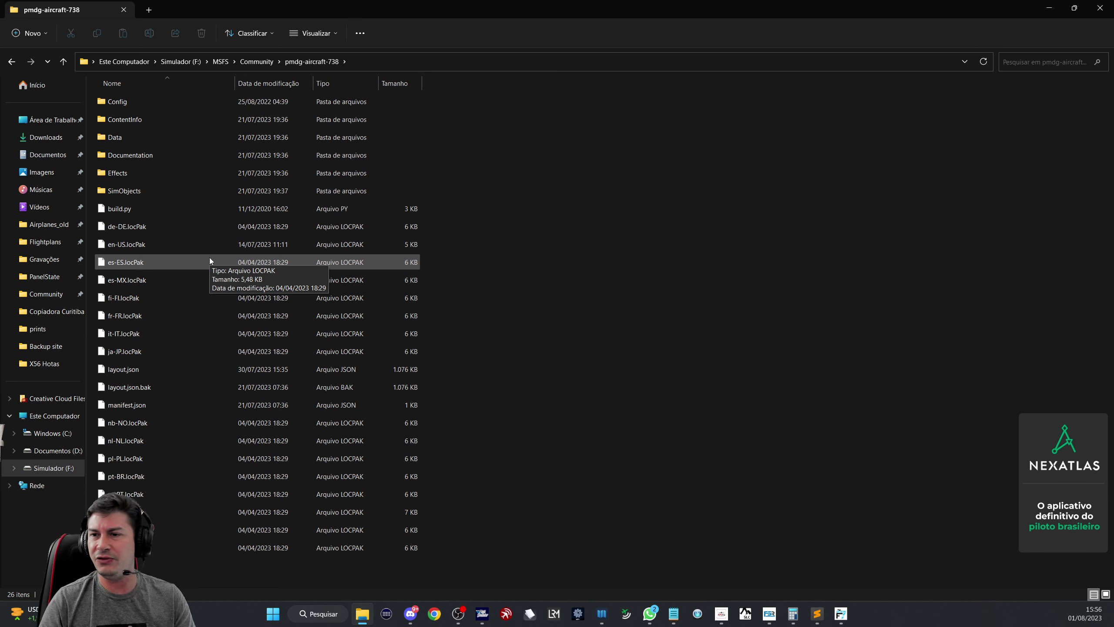
# - Open the PMDG_NG3_SDK.h file from the Documentation > SDK folder in Sublime Text
pyautogui.doubleClick(158, 154)
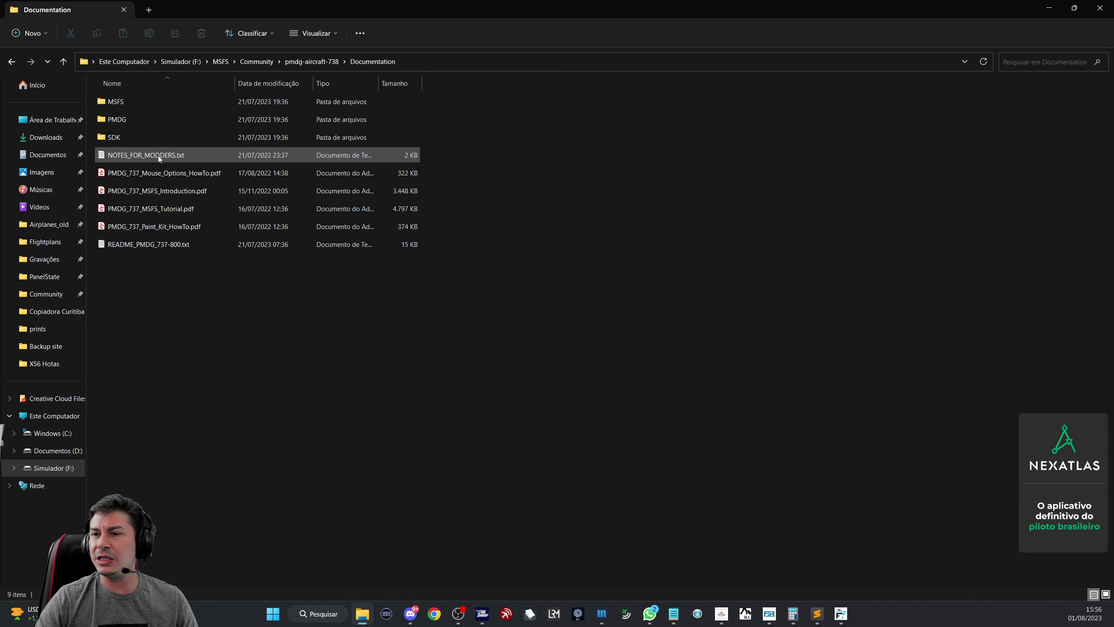
pyautogui.doubleClick(132, 136)
pyautogui.click(131, 137)
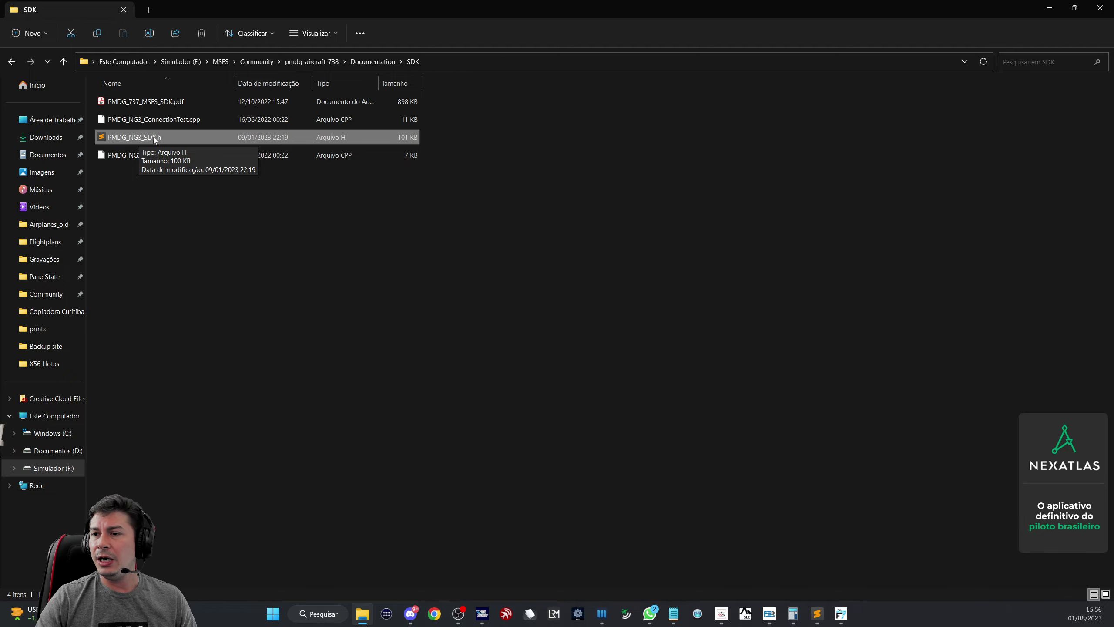
pyautogui.doubleClick(153, 137)
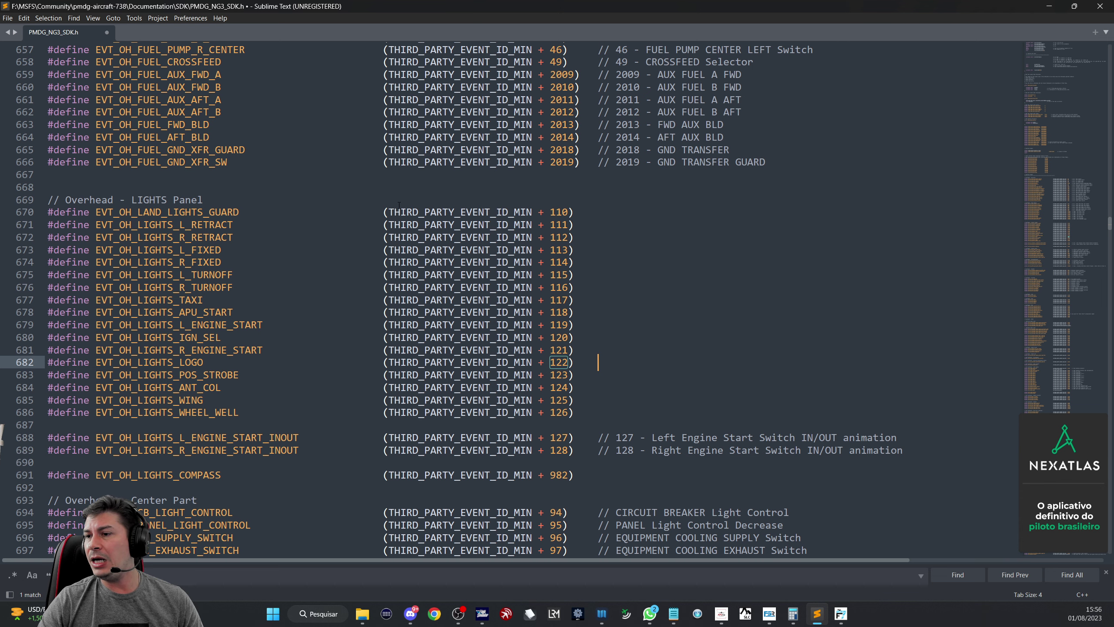
# - Copy the THIRD_PARTY_EVENT_ID_MIN constant name from one of the CDU event definitions
pyautogui.moveTo(389, 212); pyautogui.dragTo(533, 212)
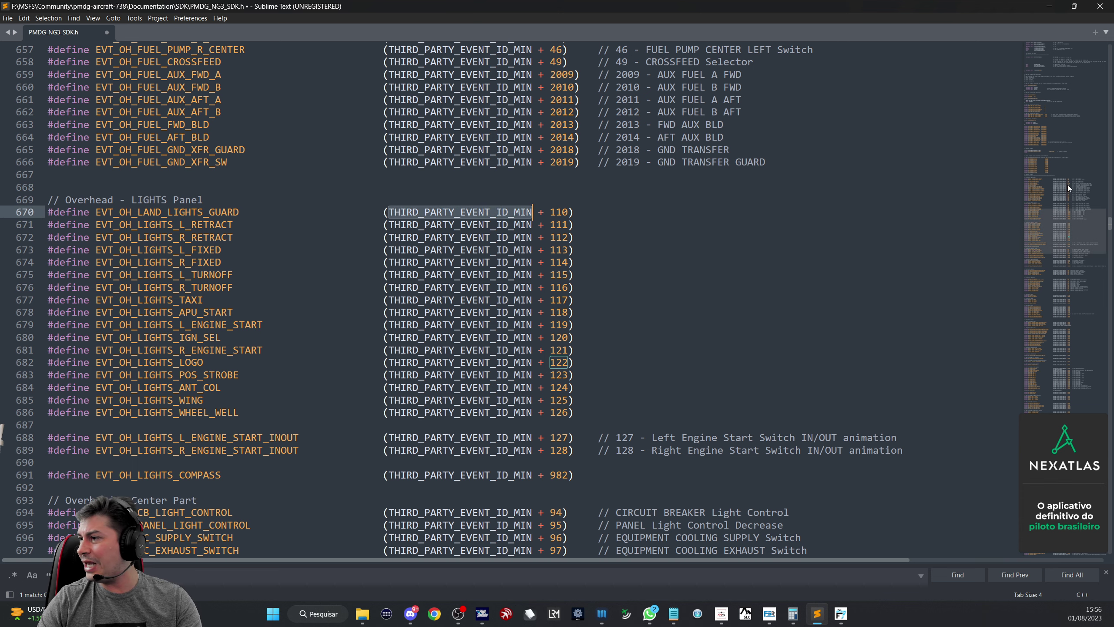
pyautogui.moveTo(1065, 234); pyautogui.dragTo(1091, 428)
pyautogui.moveTo(389, 225); pyautogui.dragTo(533, 224)
pyautogui.hotkey('ctrl', 'c')
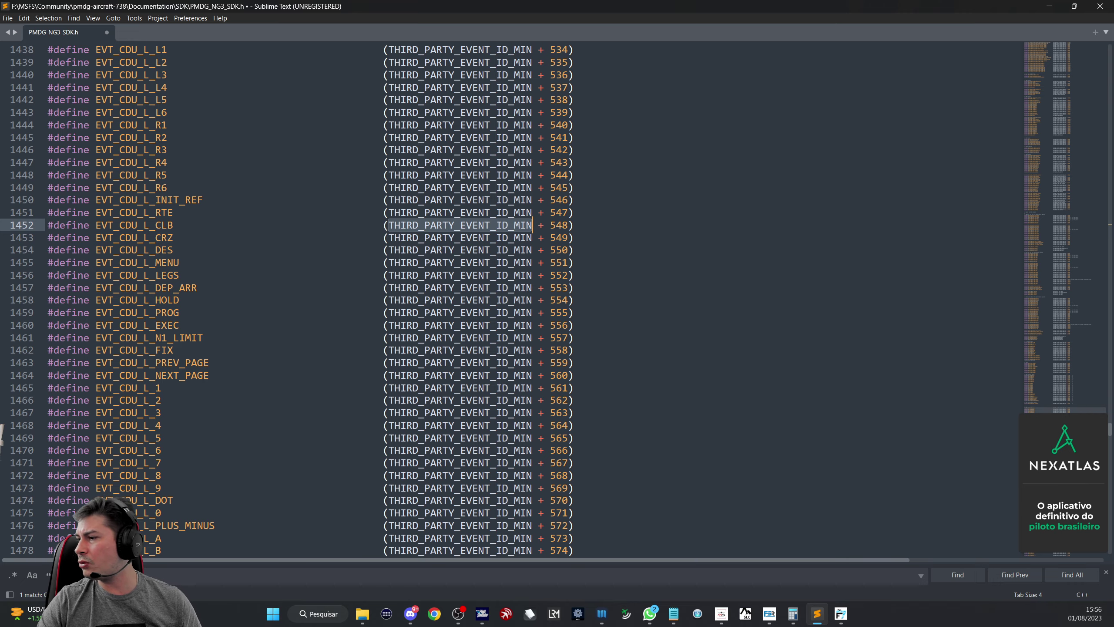
# - Search the file from its beginning for the copied constant THIRD_PARTY_EVENT_ID_MIN
pyautogui.hotkey('ctrl', 'Home')
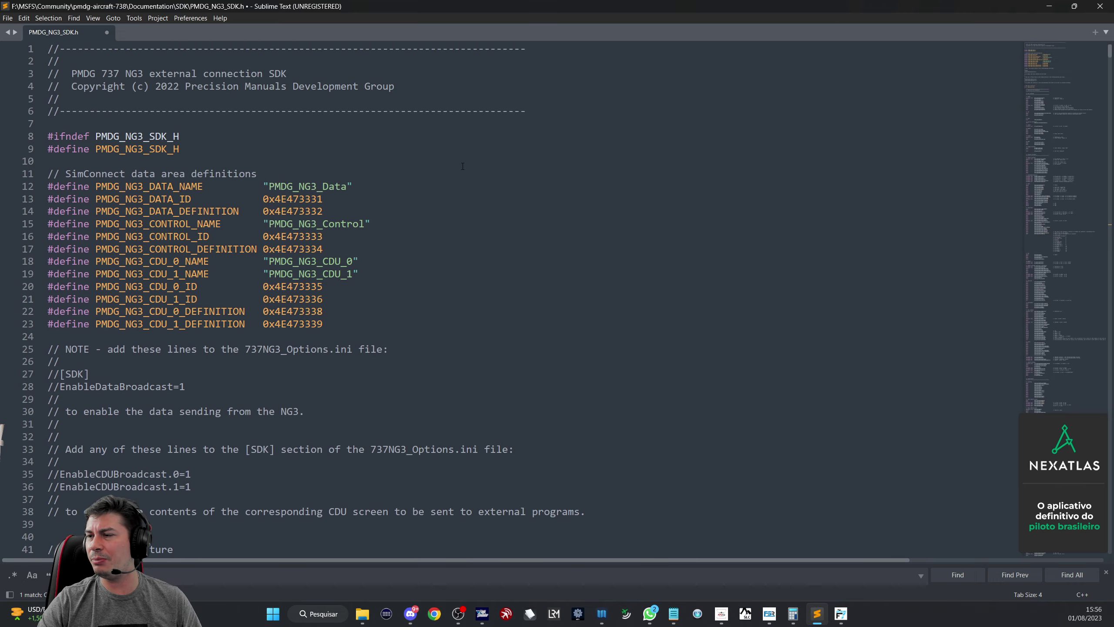
pyautogui.click(436, 156)
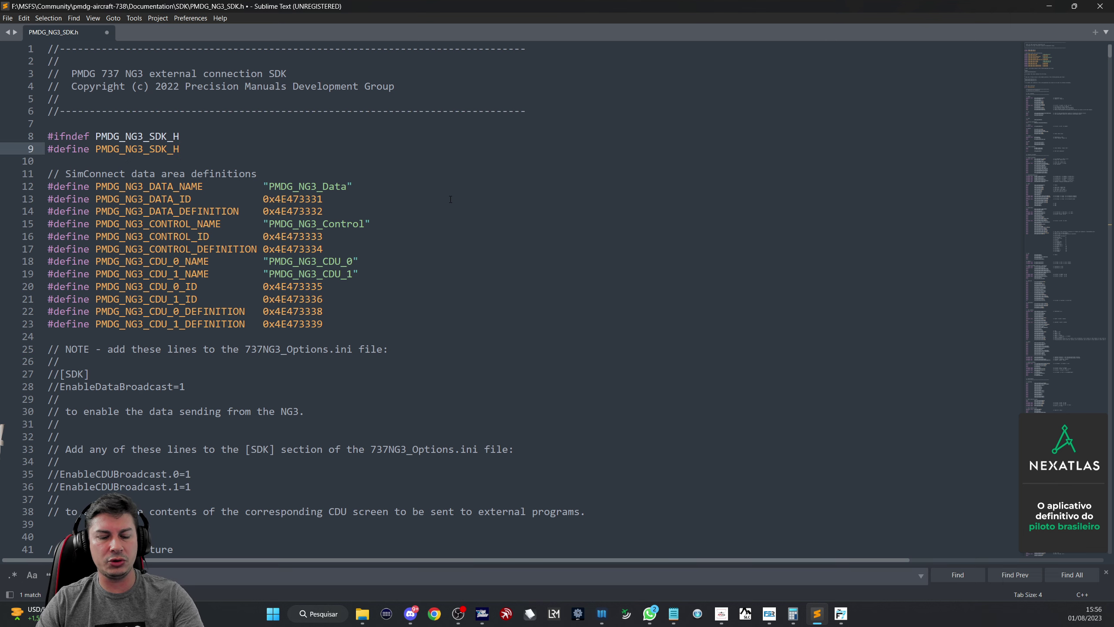
pyautogui.hotkey('ctrl', 'f')
pyautogui.hotkey('ctrl', 'v')
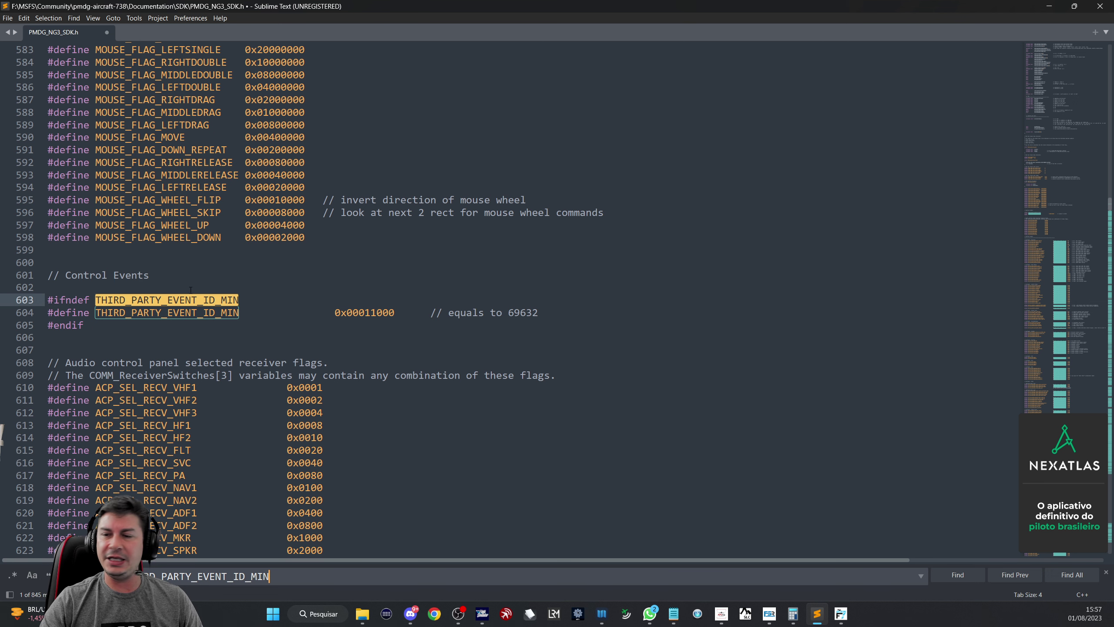
# - Highlight the decimal equivalent in the comment beside the THIRD_PARTY_EVENT_ID_MIN definition
pyautogui.moveTo(507, 311); pyautogui.dragTo(542, 311)
pyautogui.click(539, 312)
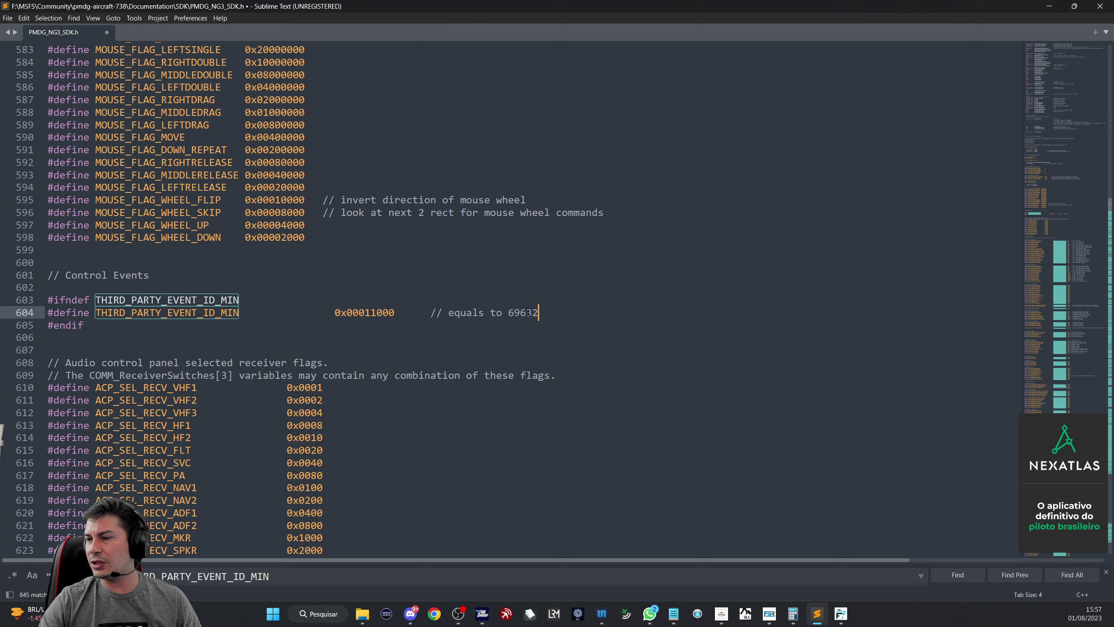
pyautogui.doubleClick(528, 312)
pyautogui.click(543, 312)
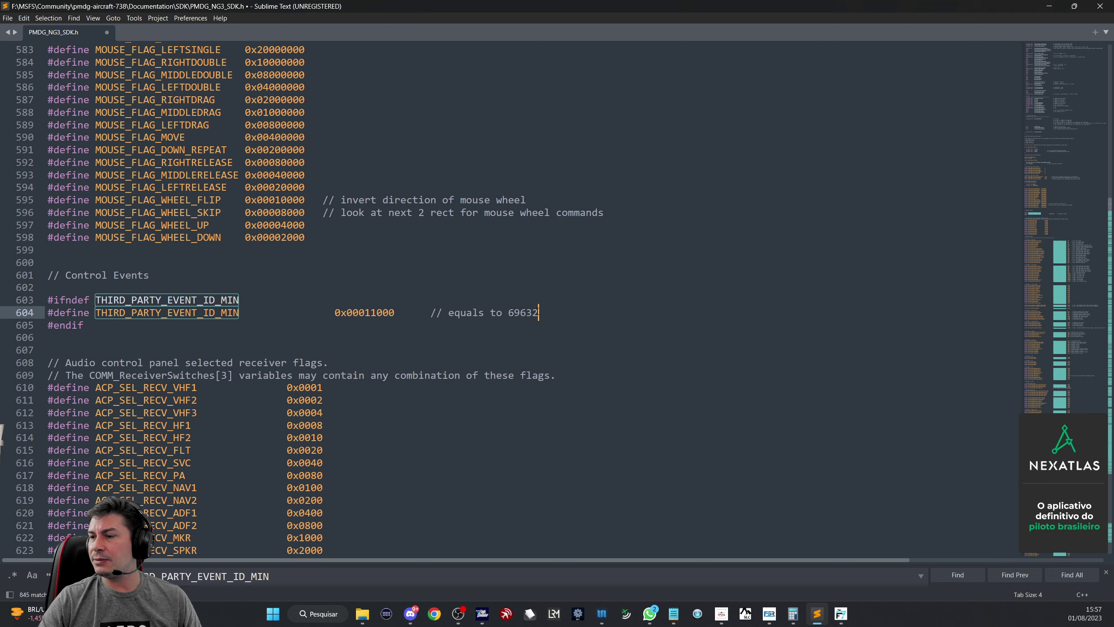
pyautogui.hotkey('shift', 'Left')
pyautogui.hotkey('shift', 'Left')
pyautogui.hotkey('shift', 'Left')
pyautogui.hotkey('shift', 'Left')
pyautogui.hotkey('shift', 'Left')
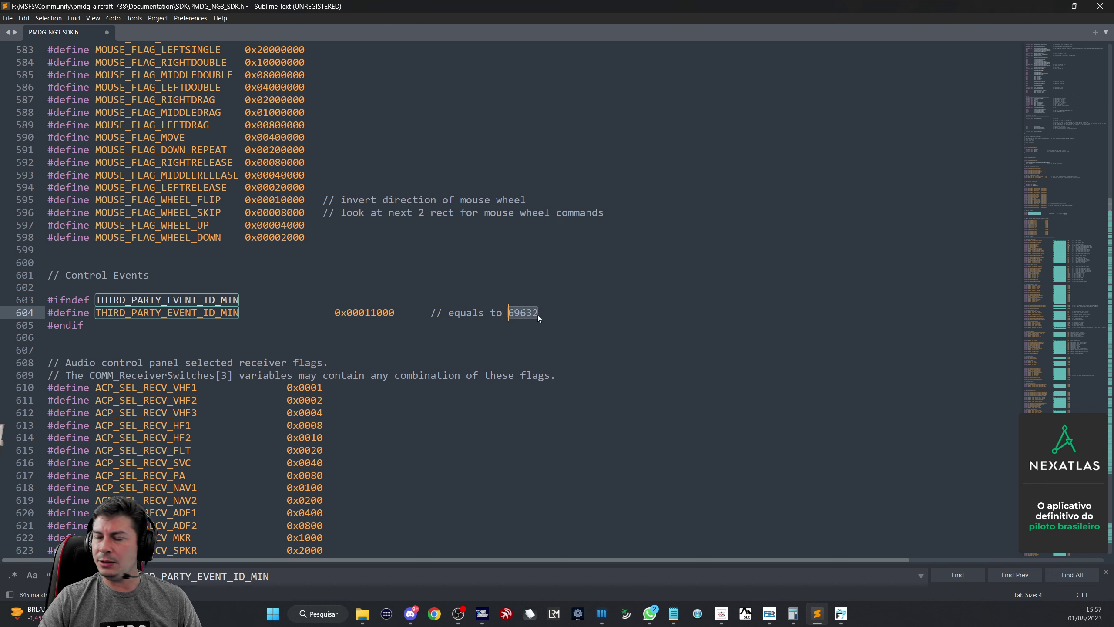
pyautogui.press('Left')
pyautogui.hotkey('shift', 'Right')
pyautogui.hotkey('shift', 'Right')
pyautogui.hotkey('shift', 'Right')
pyautogui.hotkey('shift', 'Right')
pyautogui.hotkey('shift', 'Right')
pyautogui.hotkey('shift', 'Left')
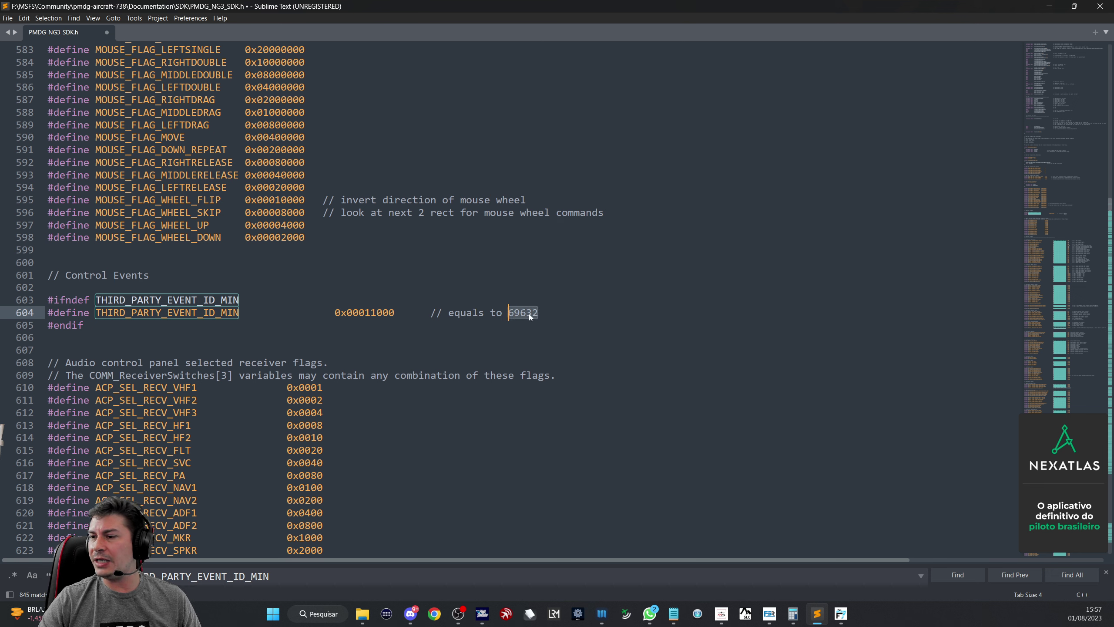
pyautogui.press('Right')
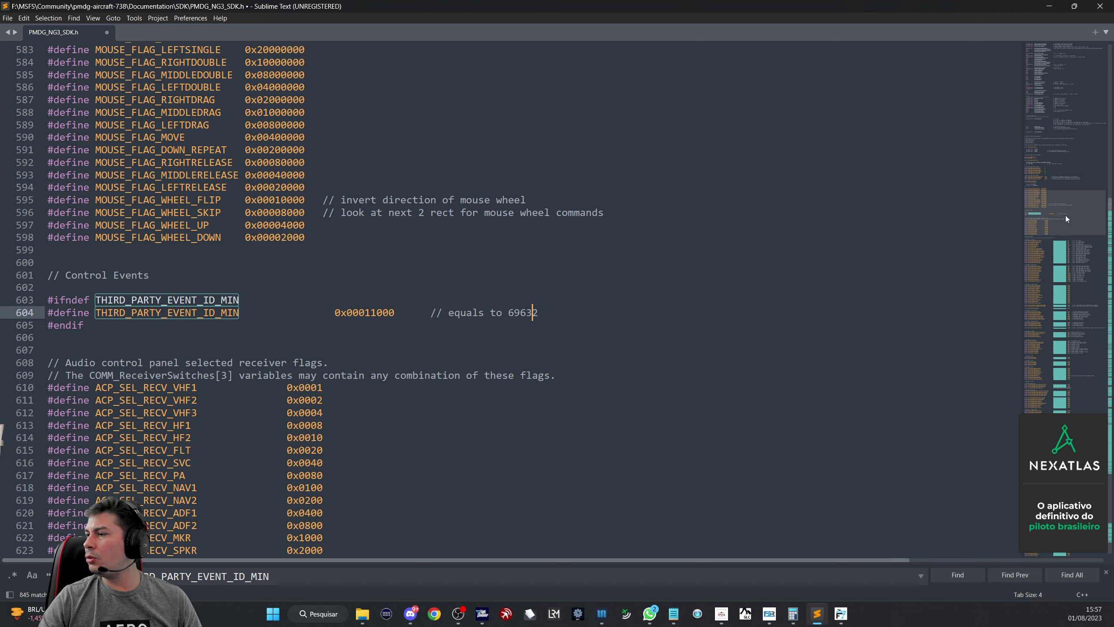
# - Locate the MCP event section and highlight the offset and name of EVT_MCP_COURSE_SELECTOR_L
pyautogui.click(1072, 275)
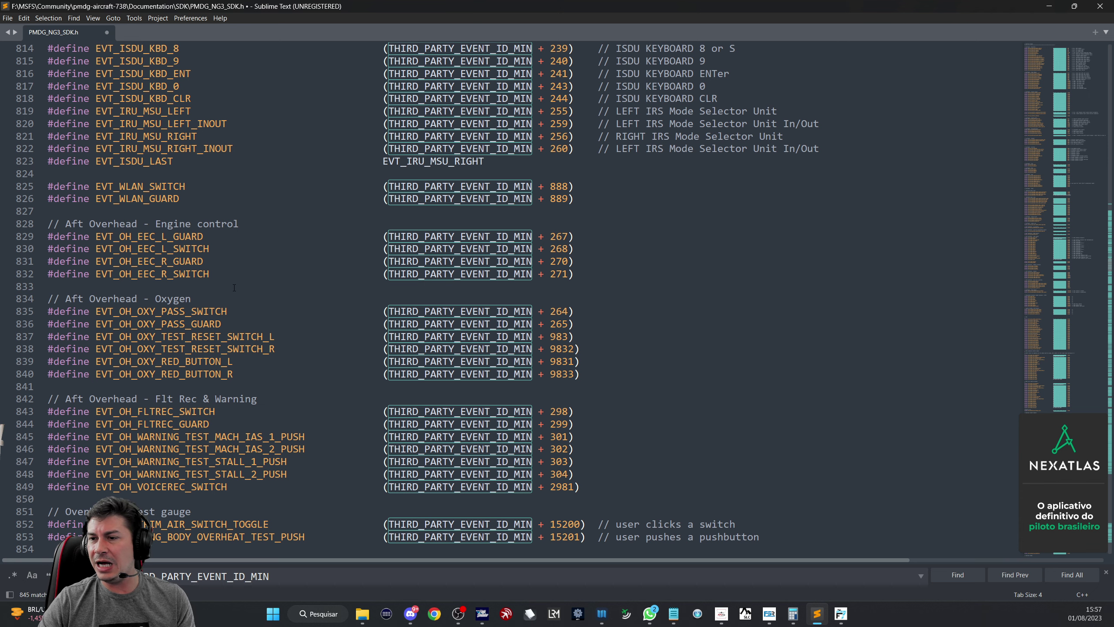
pyautogui.scroll(-4, 234, 342)
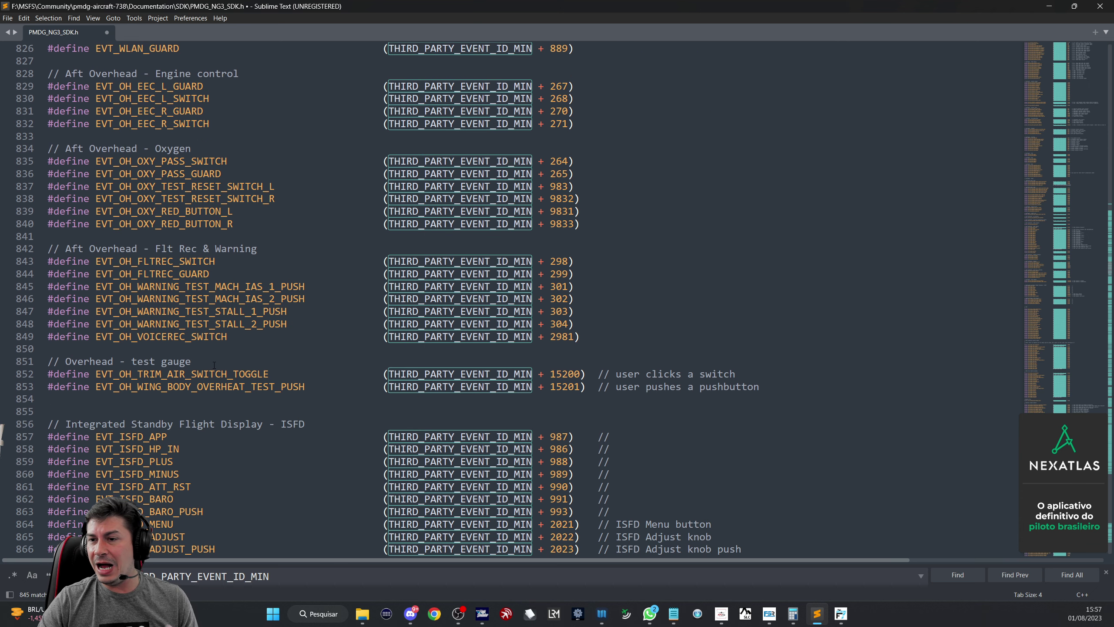
pyautogui.scroll(-5, 214, 364)
pyautogui.scroll(-5, 185, 290)
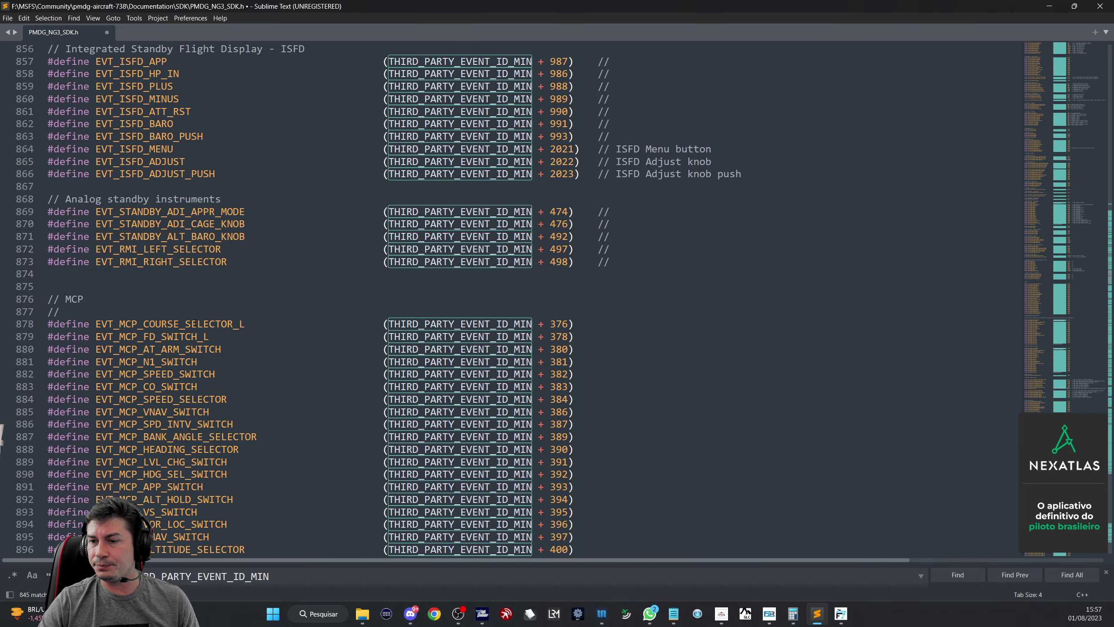
pyautogui.scroll(-5, 200, 305)
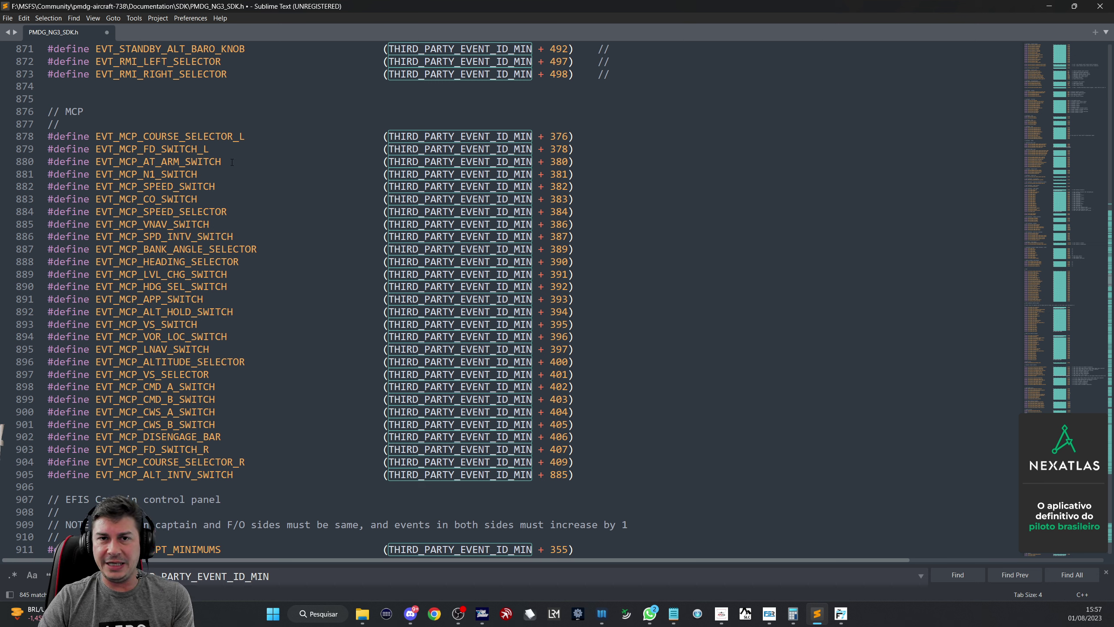
pyautogui.moveTo(551, 140)
pyautogui.mouseDown()
pyautogui.moveTo(570, 140)
pyautogui.moveTo(551, 137)
pyautogui.mouseUp()
pyautogui.click(563, 137)
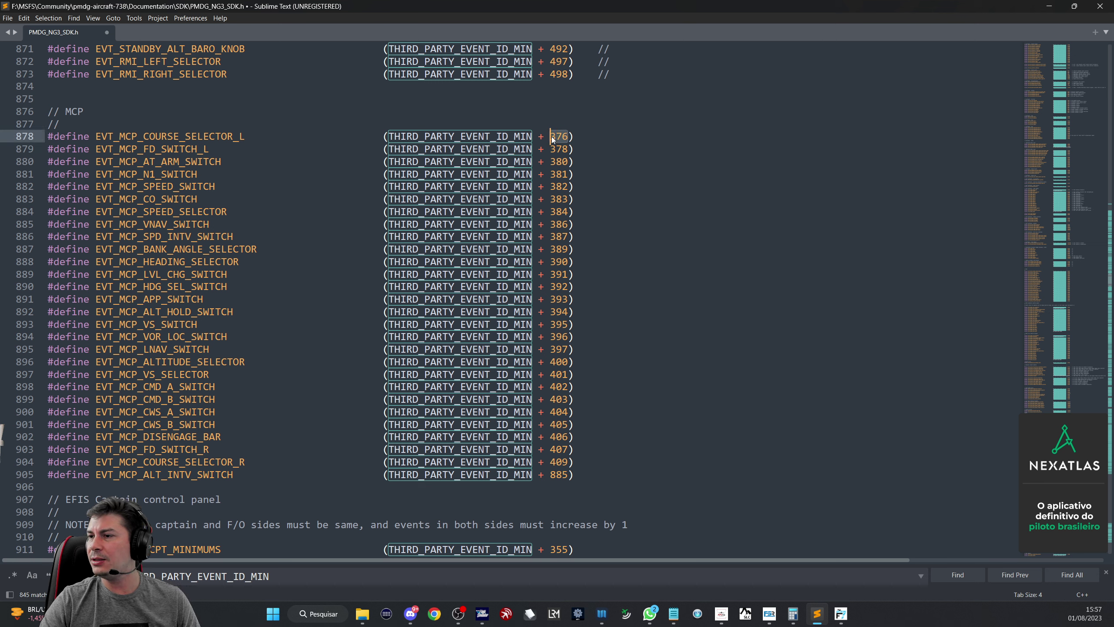
pyautogui.click(574, 137)
pyautogui.click(567, 137)
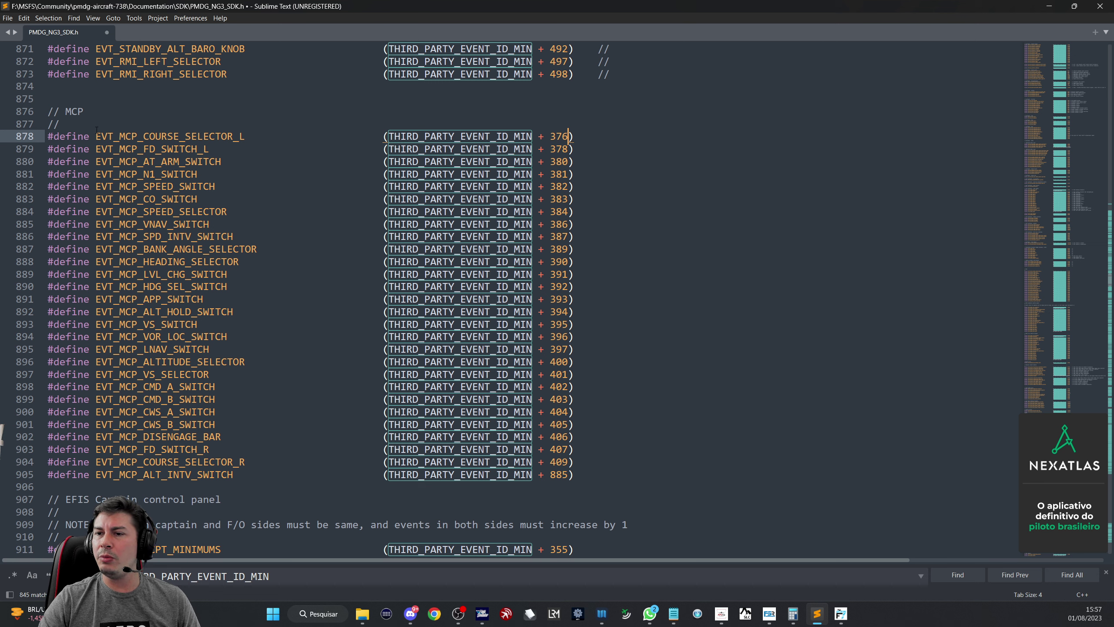
pyautogui.moveTo(97, 134)
pyautogui.mouseDown()
pyautogui.moveTo(247, 136)
pyautogui.moveTo(94, 137)
pyautogui.mouseUp()
pyautogui.click(247, 136)
pyautogui.click(161, 136)
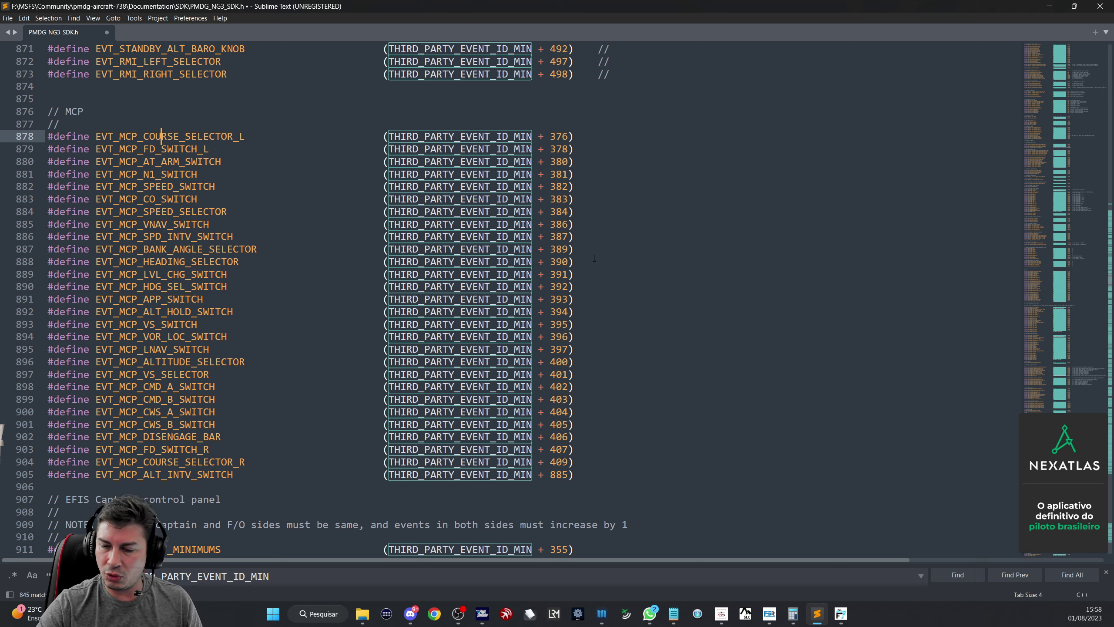
# - Calculate 69632 + 376 in Calculator to get the left course selector's event number, and close Calculator
pyautogui.press('XF86Calculator')
pyautogui.write('6')
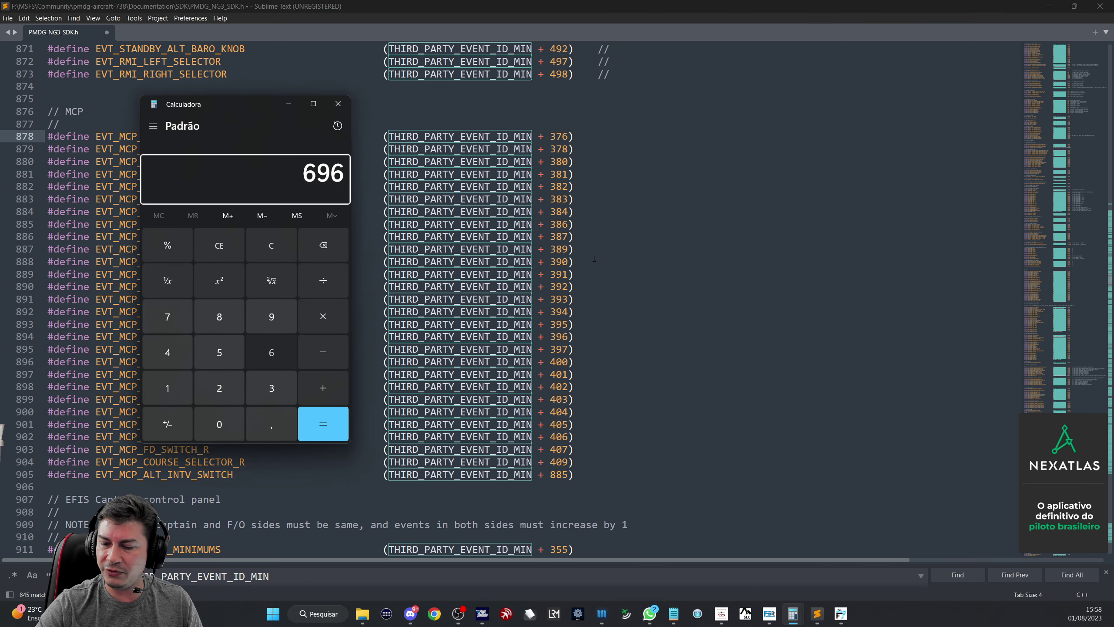
pyautogui.write('9.632')
pyautogui.press('+')
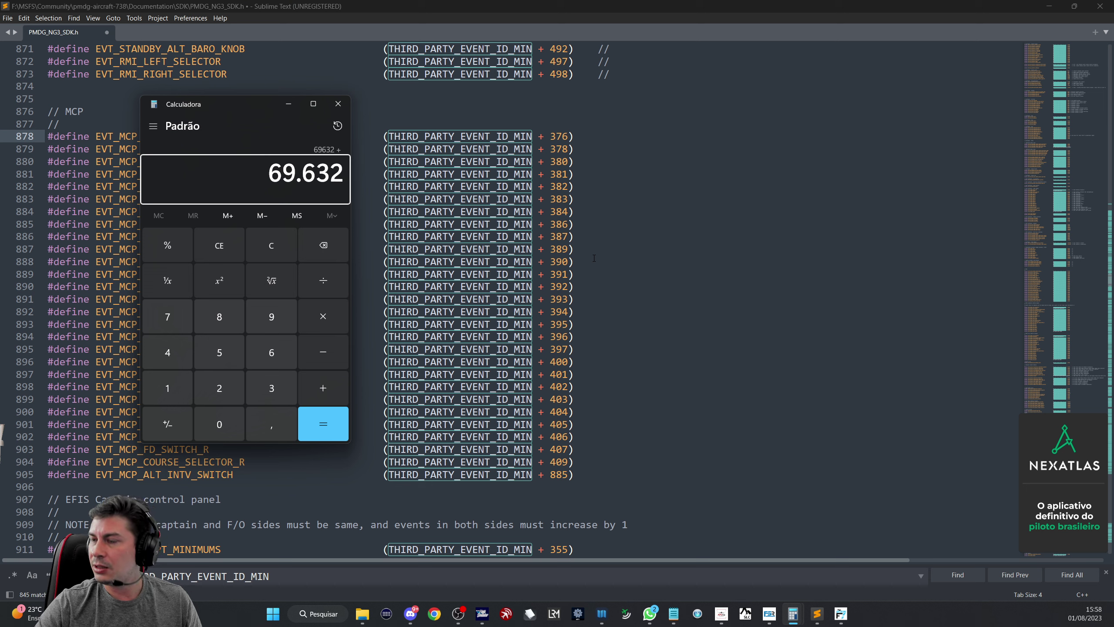
pyautogui.write('376')
pyautogui.press('Return')
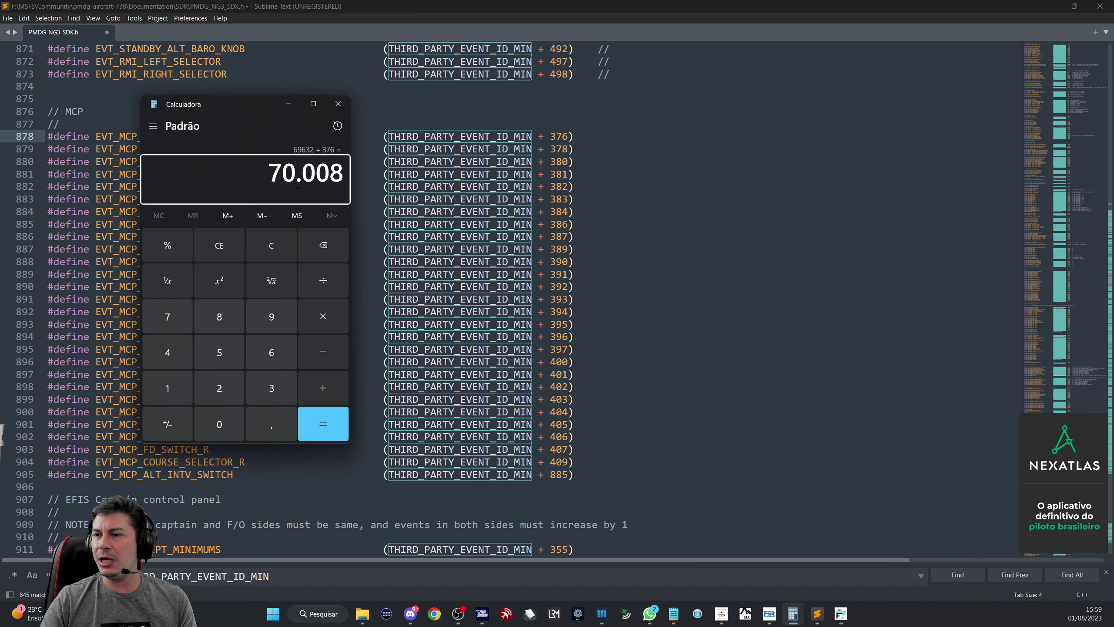
pyautogui.click(338, 103)
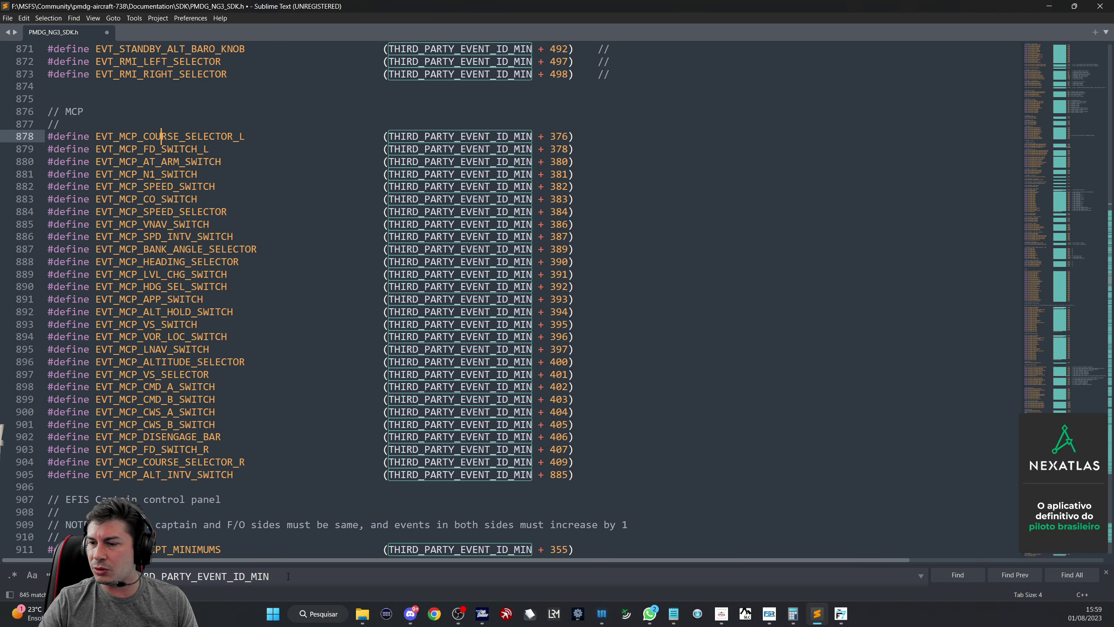
# - Search the SDK header file for "autob" to find the autobrake entries
pyautogui.hotkey('ctrl', 'f')
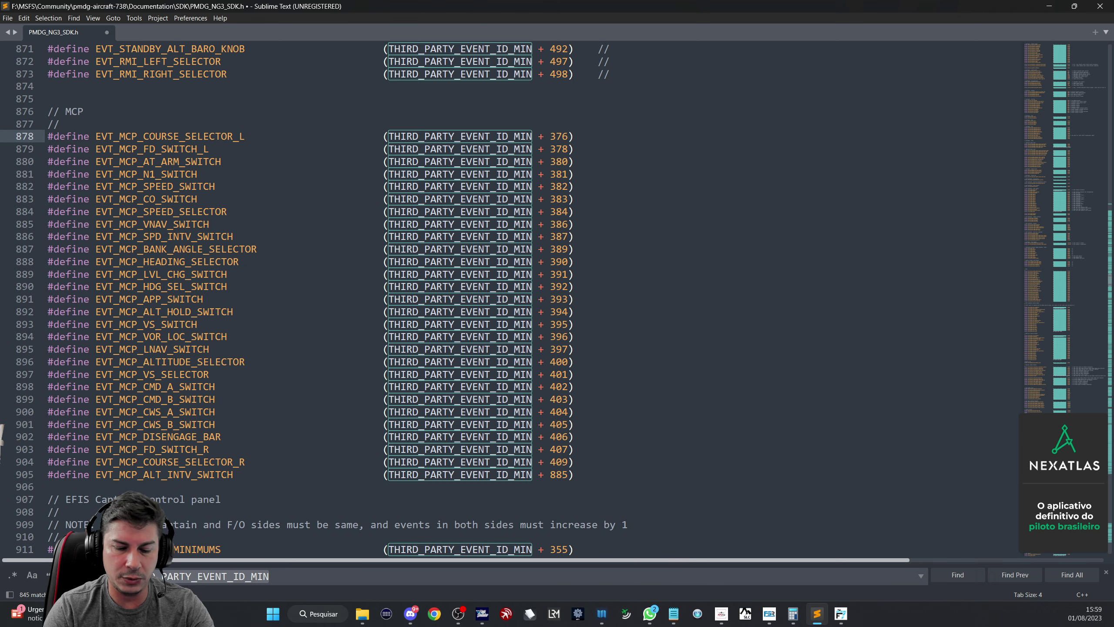
pyautogui.write('au')
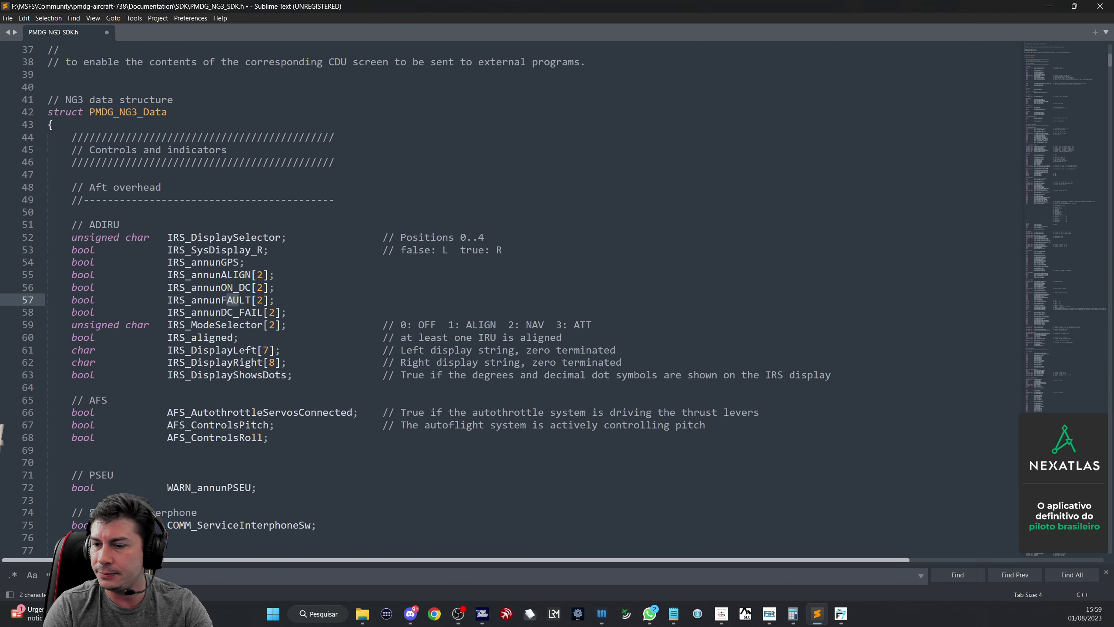
pyautogui.write('tob')
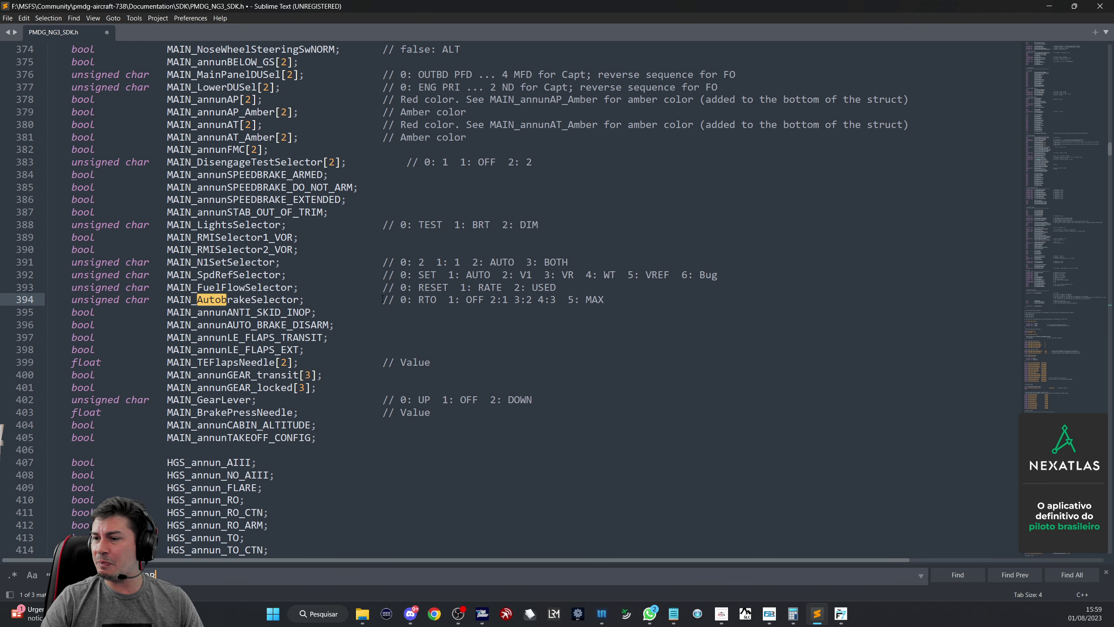
# - Highlight the position comment beside MAIN_AutobrakeSelector, including the code and name for RTO and the code for OFF
pyautogui.moveTo(384, 300); pyautogui.dragTo(627, 301)
pyautogui.click(627, 301)
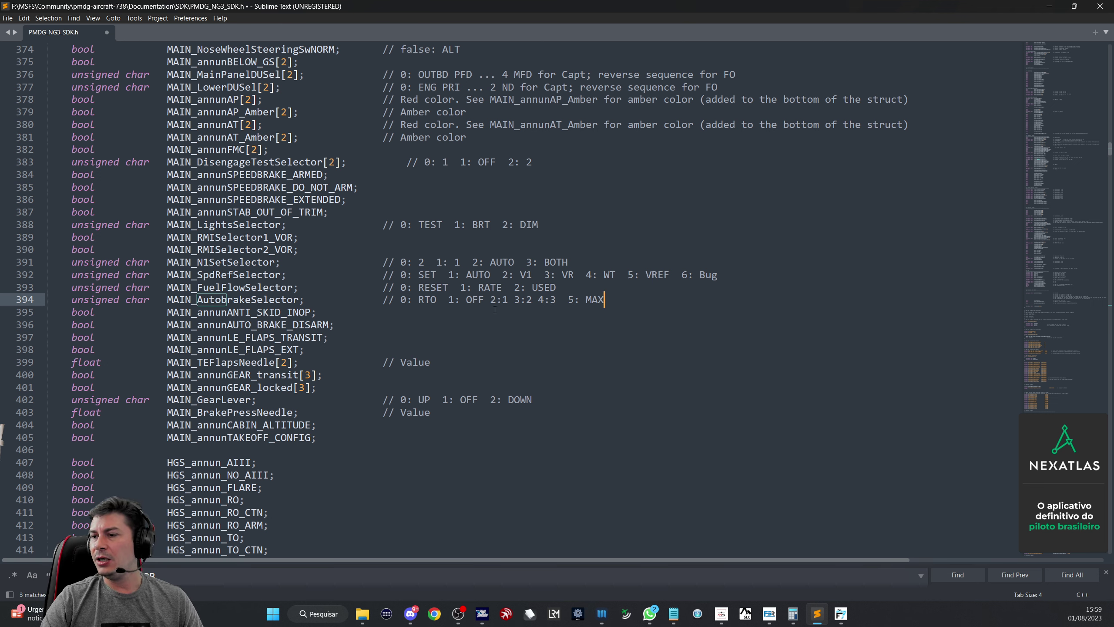
pyautogui.moveTo(400, 300); pyautogui.dragTo(407, 302)
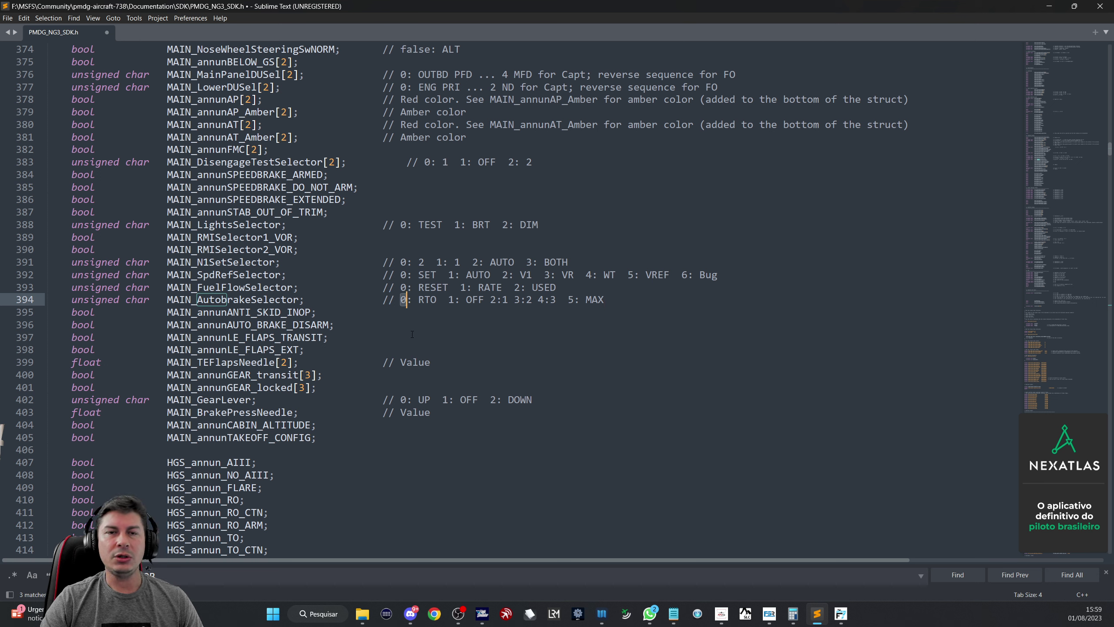
pyautogui.click(438, 300)
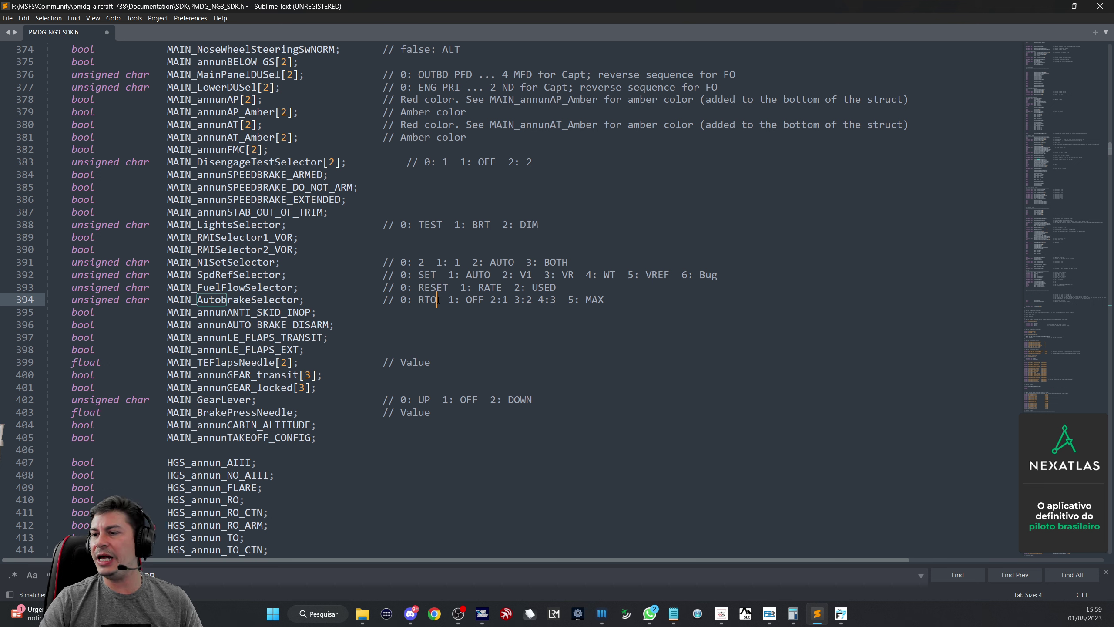
pyautogui.moveTo(417, 300); pyautogui.dragTo(438, 302)
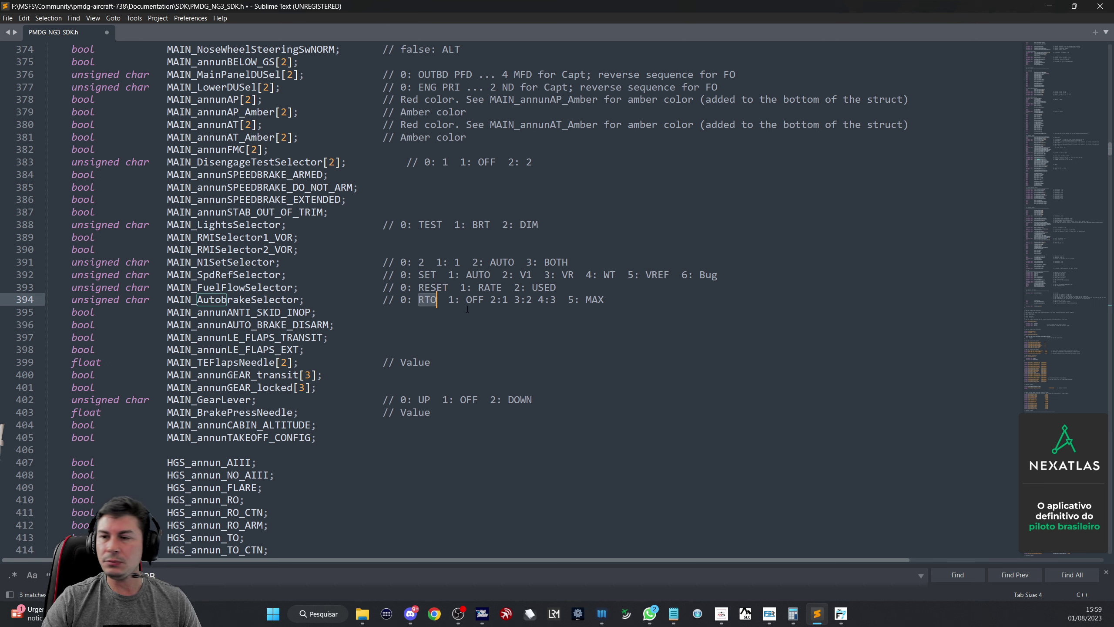
pyautogui.press('Down')
pyautogui.press('Up')
pyautogui.press('Right')
pyautogui.press('Right')
pyautogui.press('Right')
pyautogui.press('Right')
pyautogui.press('Right')
pyautogui.press('Right')
pyautogui.press('Right')
pyautogui.press('Right')
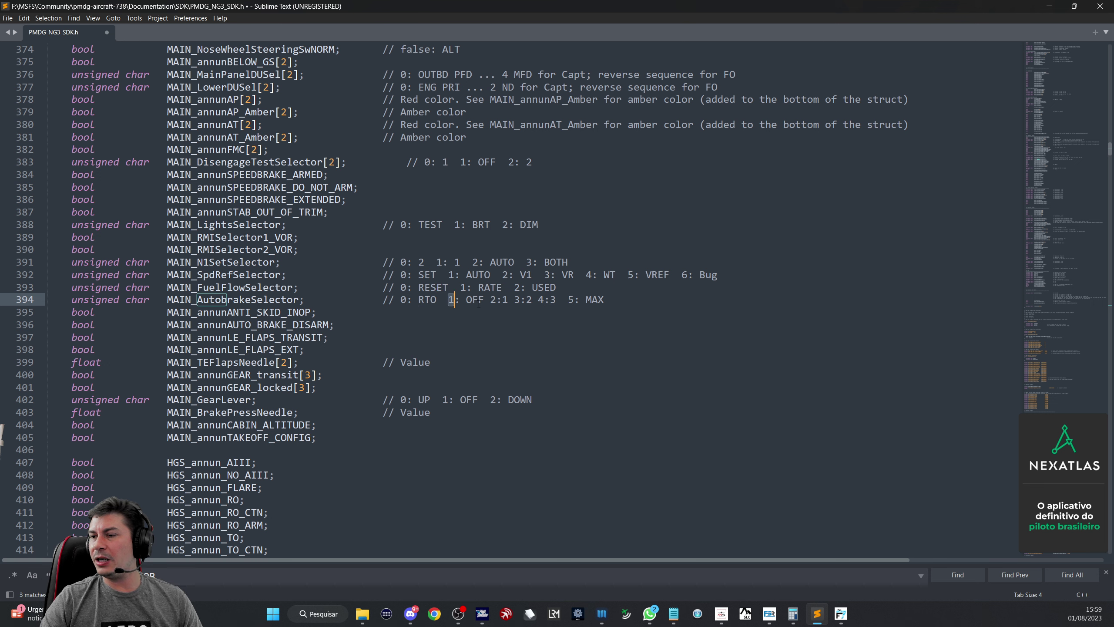
# - Highlight the remaining MAIN_AutobrakeSelector position codes in the comment, from position 2 through MAX
pyautogui.moveTo(490, 301); pyautogui.dragTo(502, 303)
pyautogui.click(502, 303)
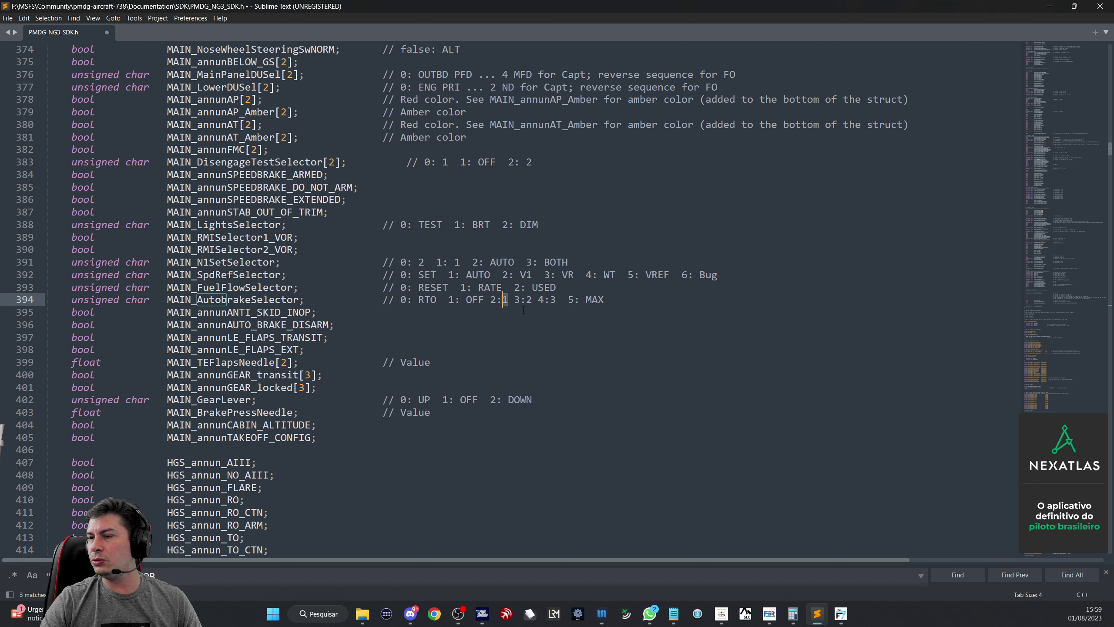
pyautogui.press('Right')
pyautogui.press('Right')
pyautogui.press('Right')
pyautogui.press('Right')
pyautogui.press('Right')
pyautogui.press('Right')
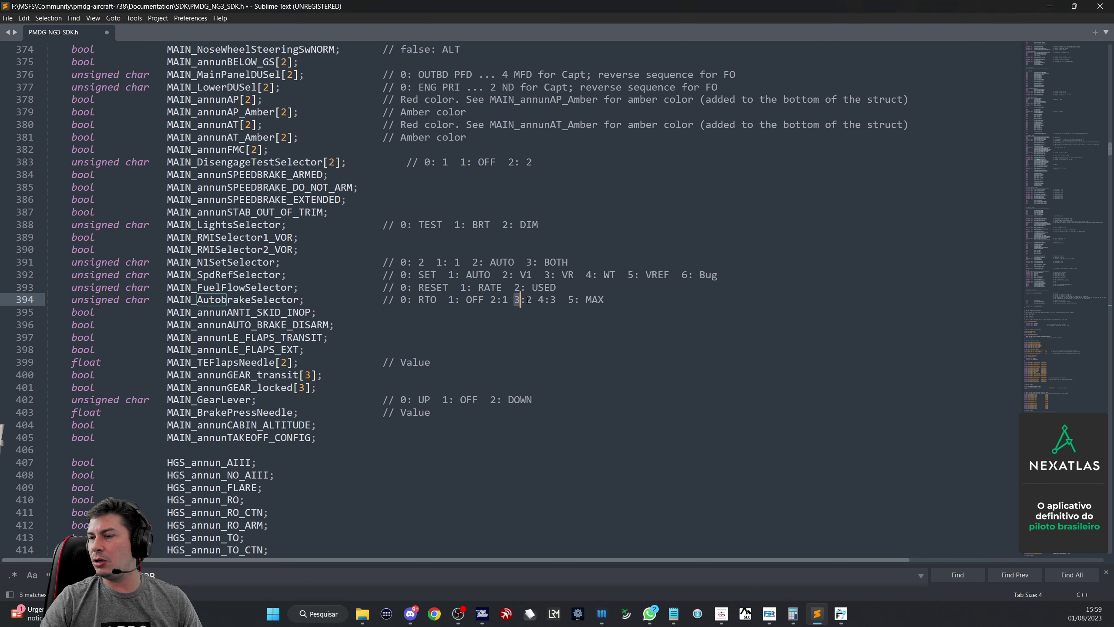
pyautogui.press('Down')
pyautogui.press('Down')
pyautogui.doubleClick(539, 299)
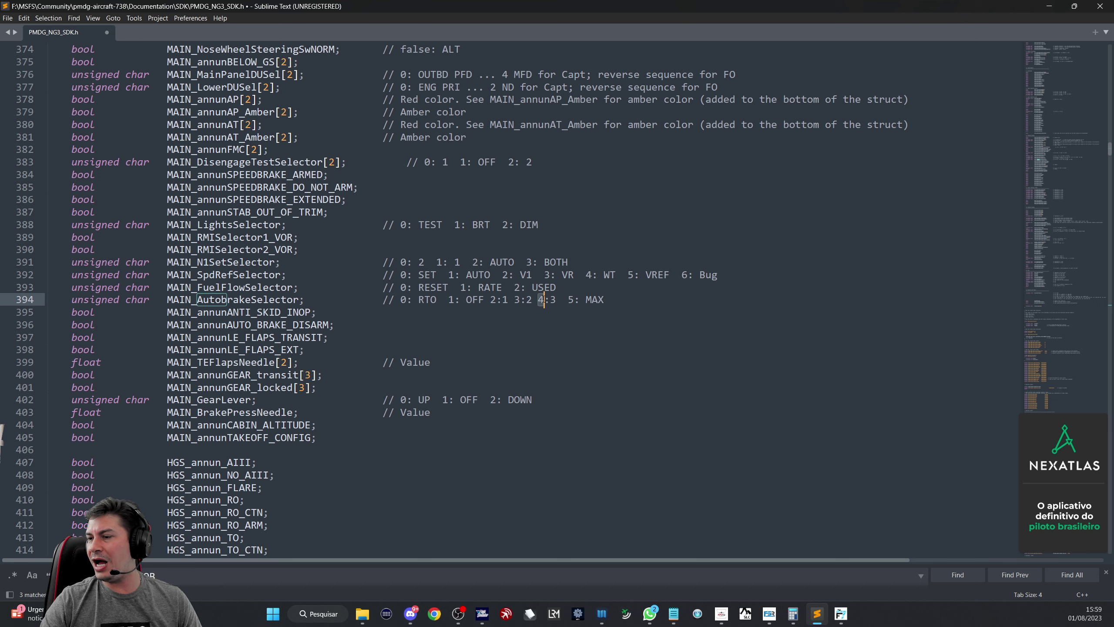
pyautogui.doubleClick(554, 301)
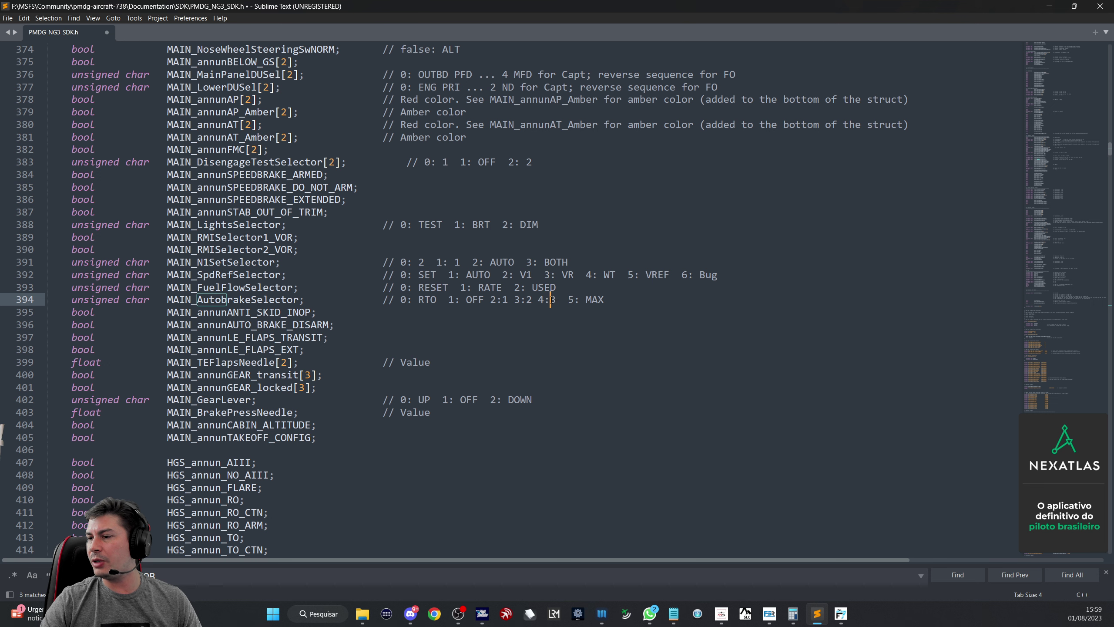
pyautogui.doubleClick(573, 299)
pyautogui.doubleClick(595, 299)
pyautogui.click(622, 297)
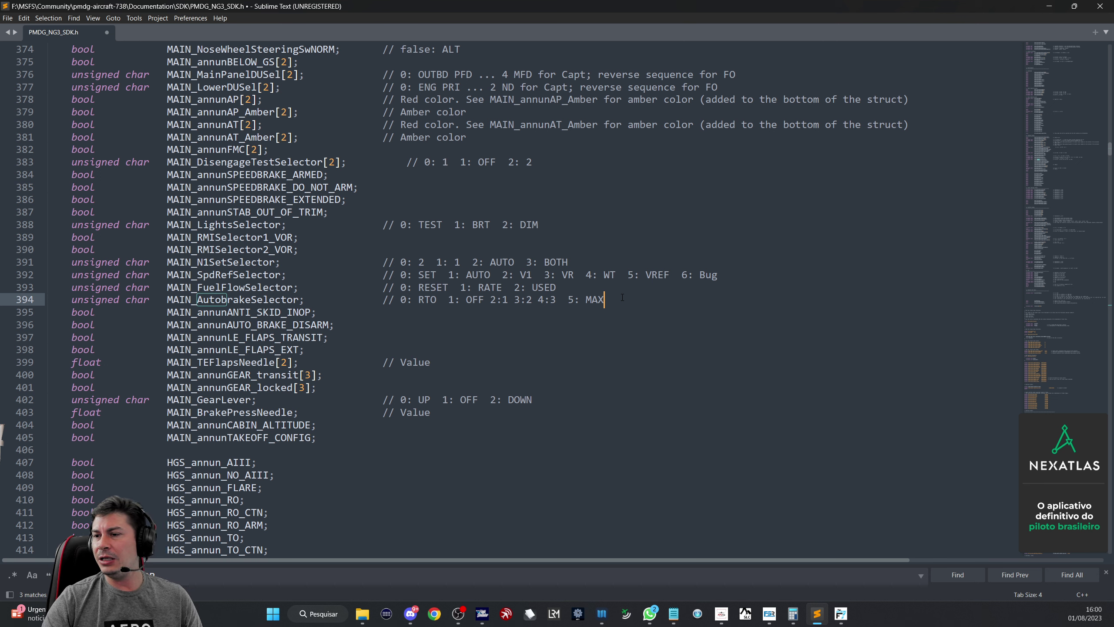
# - Review the complete autobrake position list on the MAIN_AutobrakeSelector line once more, from RTO through MAX
pyautogui.moveTo(402, 300); pyautogui.dragTo(606, 301)
pyautogui.click(605, 301)
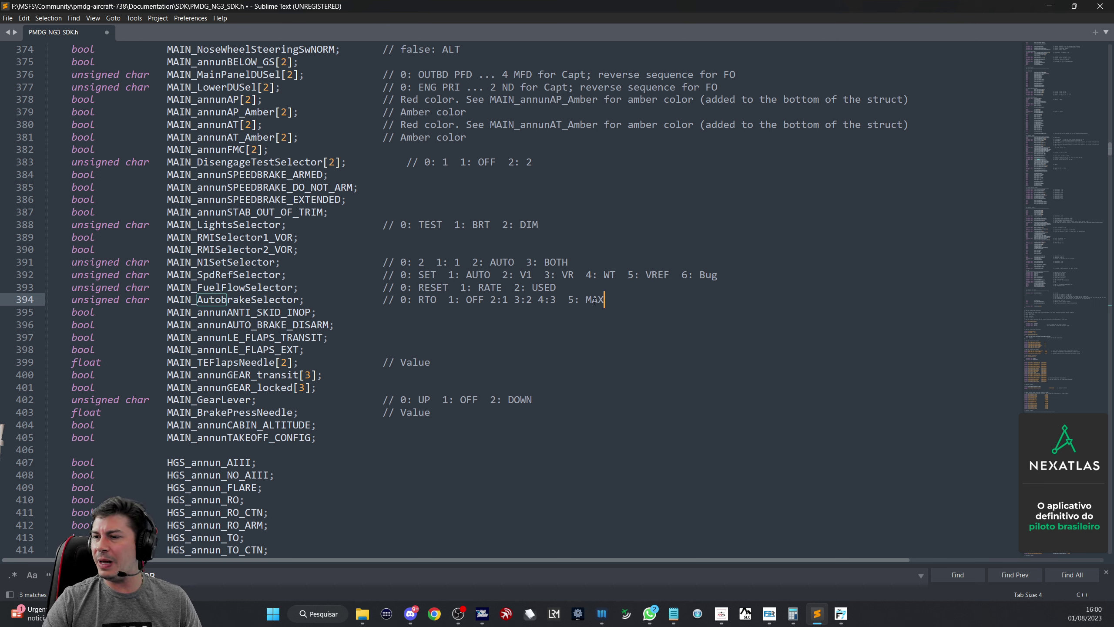
pyautogui.click(408, 301)
pyautogui.click(437, 301)
pyautogui.click(456, 301)
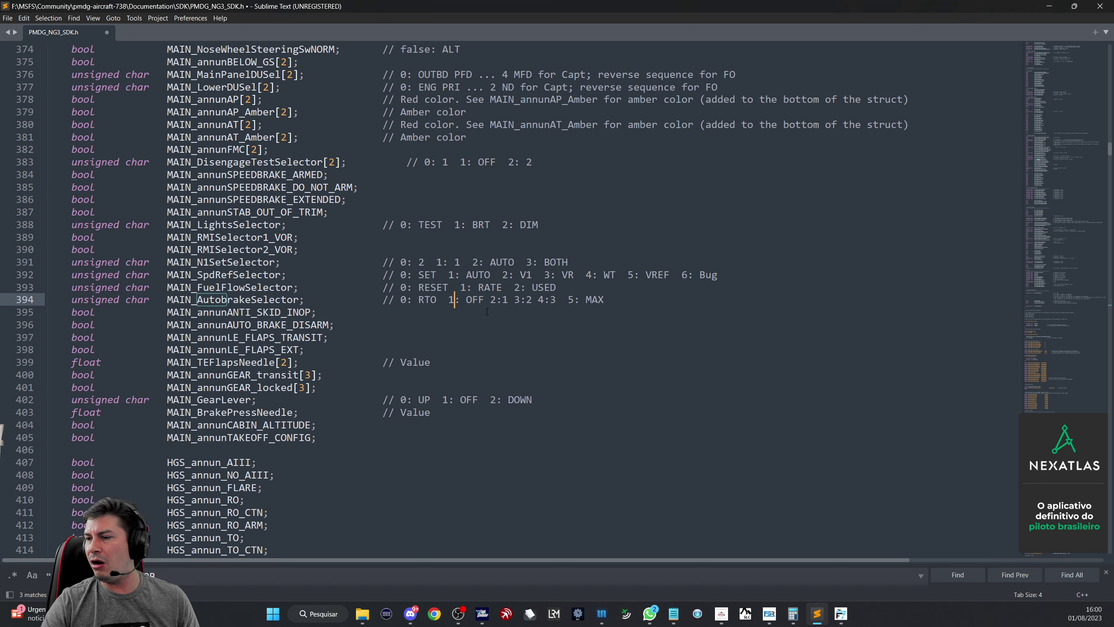
pyautogui.click(503, 310)
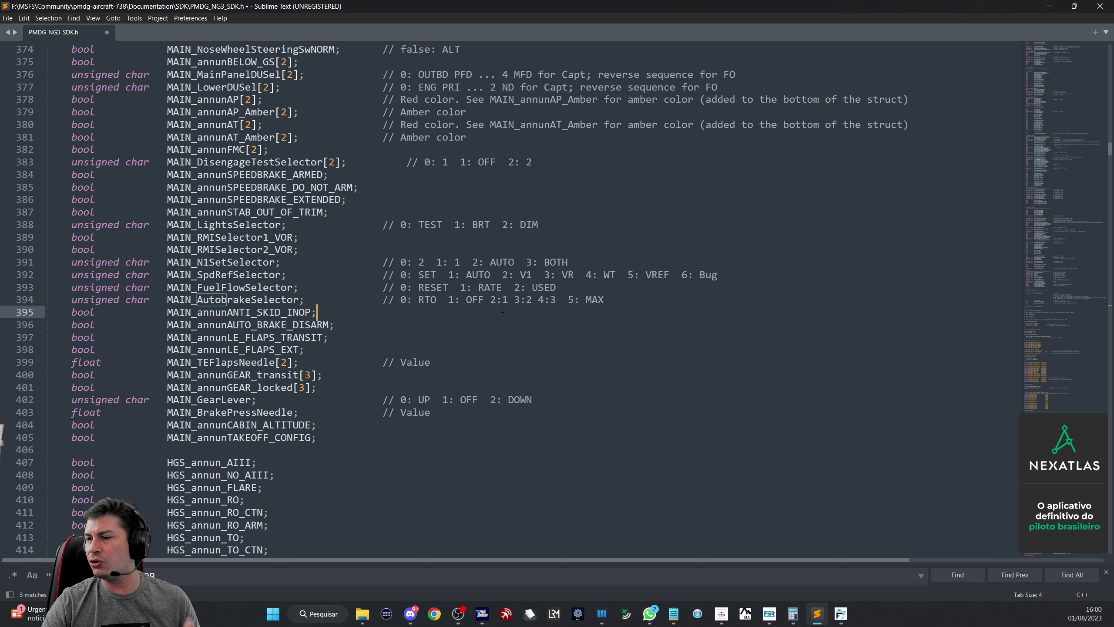
pyautogui.click(556, 301)
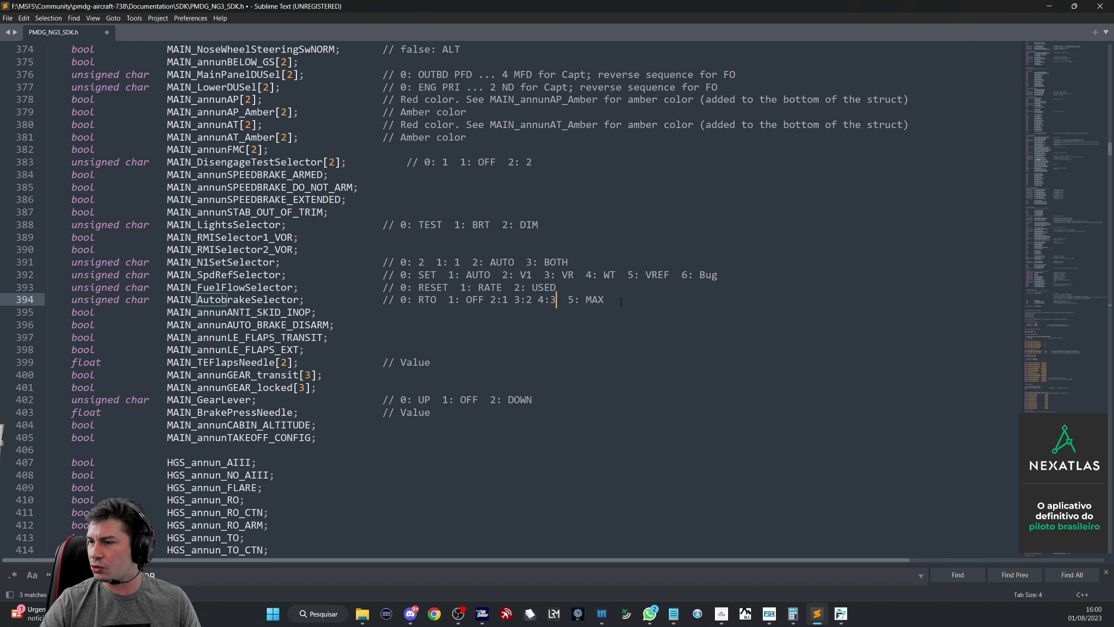
pyautogui.click(615, 302)
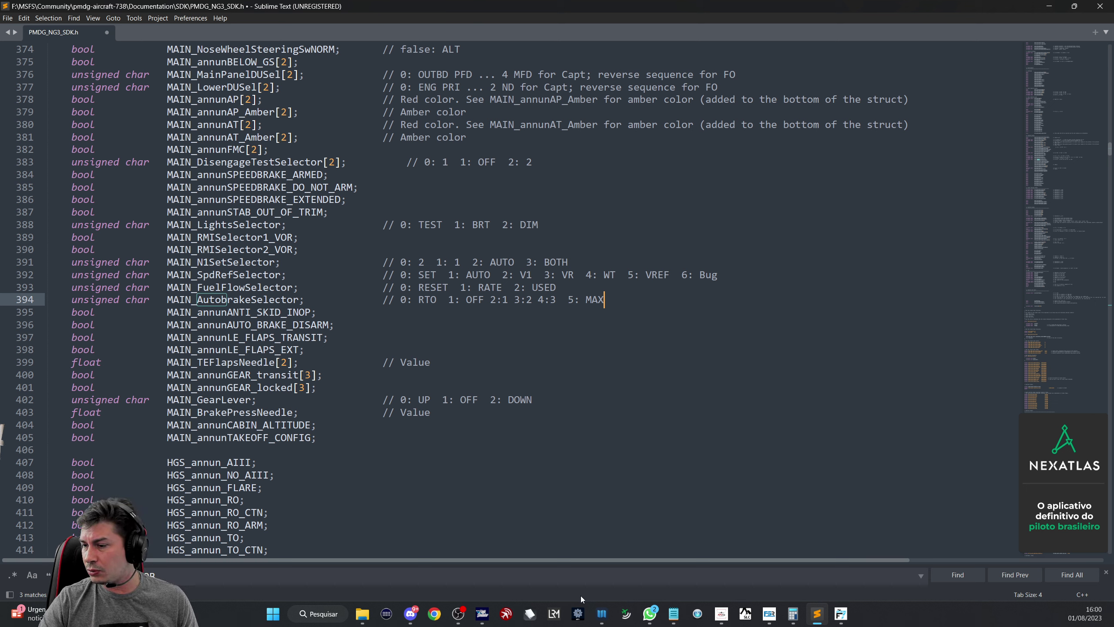
# - Switch to ThirdParty ID.txt in Notepad and highlight the AUTO PILOT event number and its ON/OFF parameter line
pyautogui.click(674, 614)
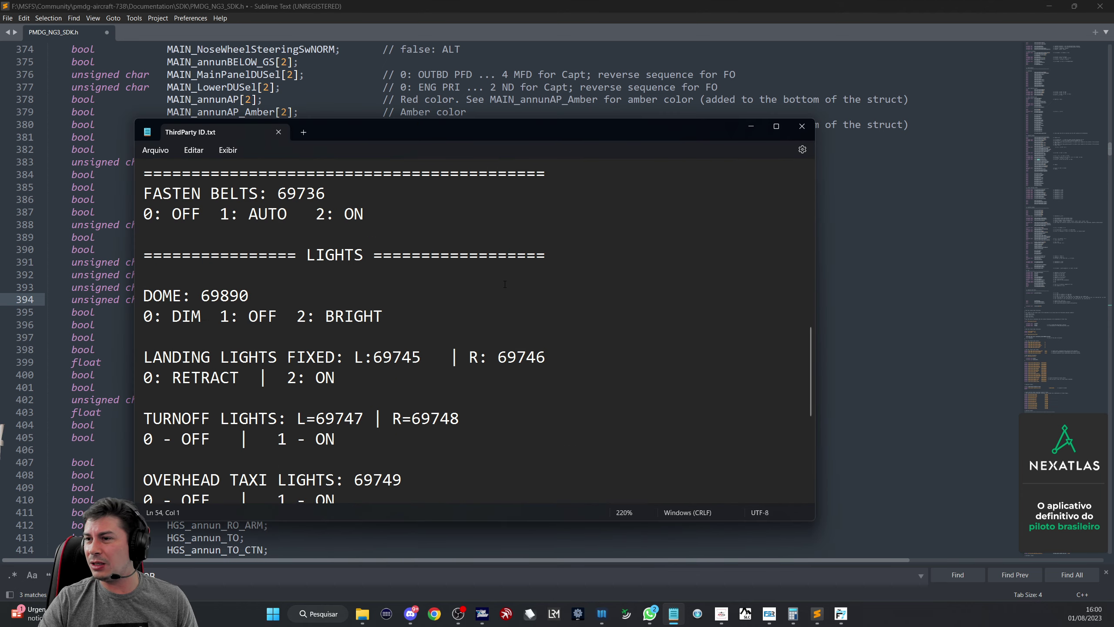
pyautogui.scroll(12, 531, 346)
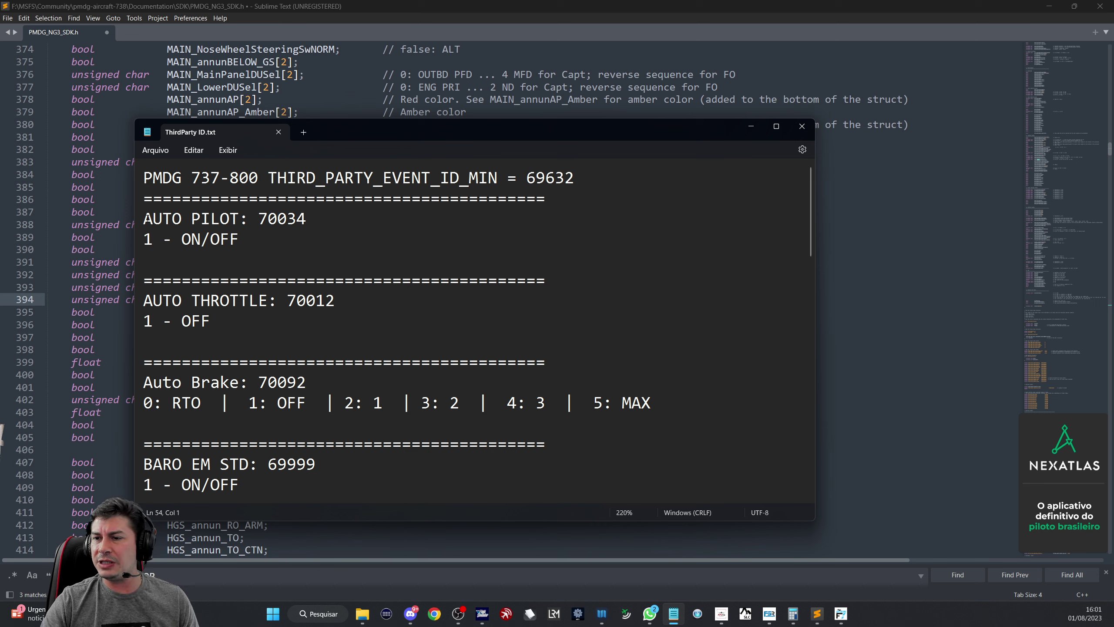
pyautogui.moveTo(144, 218); pyautogui.dragTo(352, 219)
pyautogui.click(265, 223)
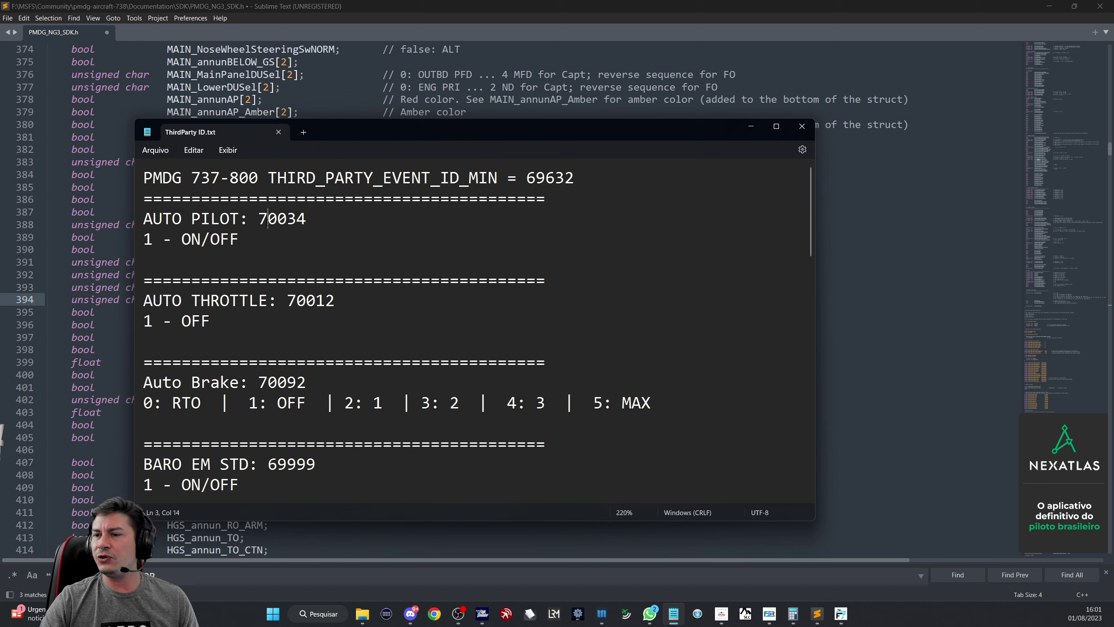
pyautogui.moveTo(258, 219); pyautogui.dragTo(321, 220)
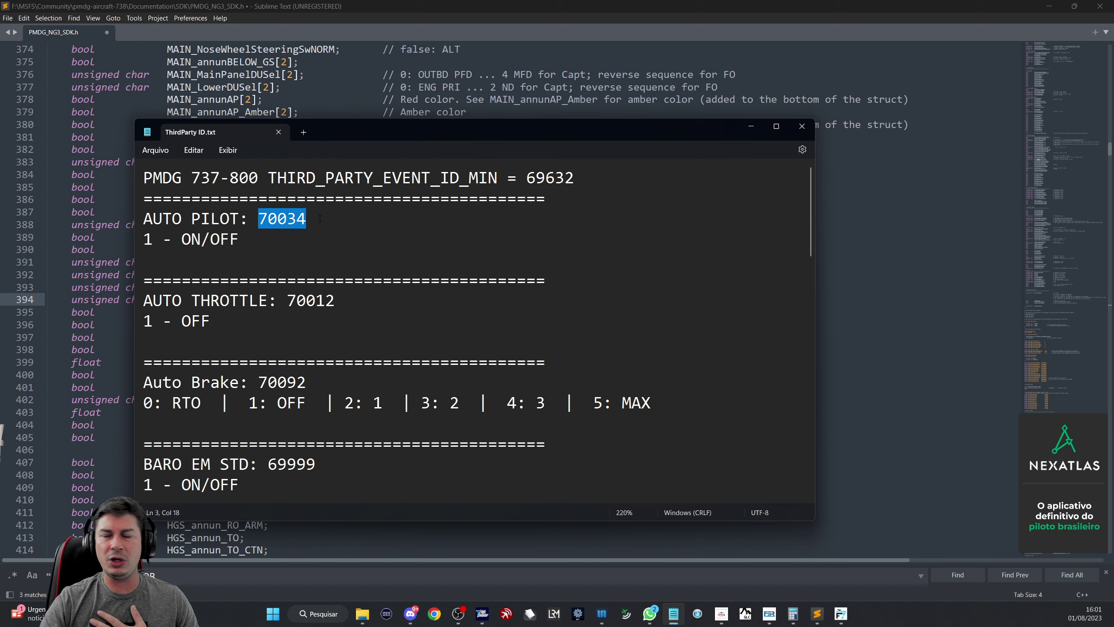
pyautogui.moveTo(144, 241); pyautogui.dragTo(238, 240)
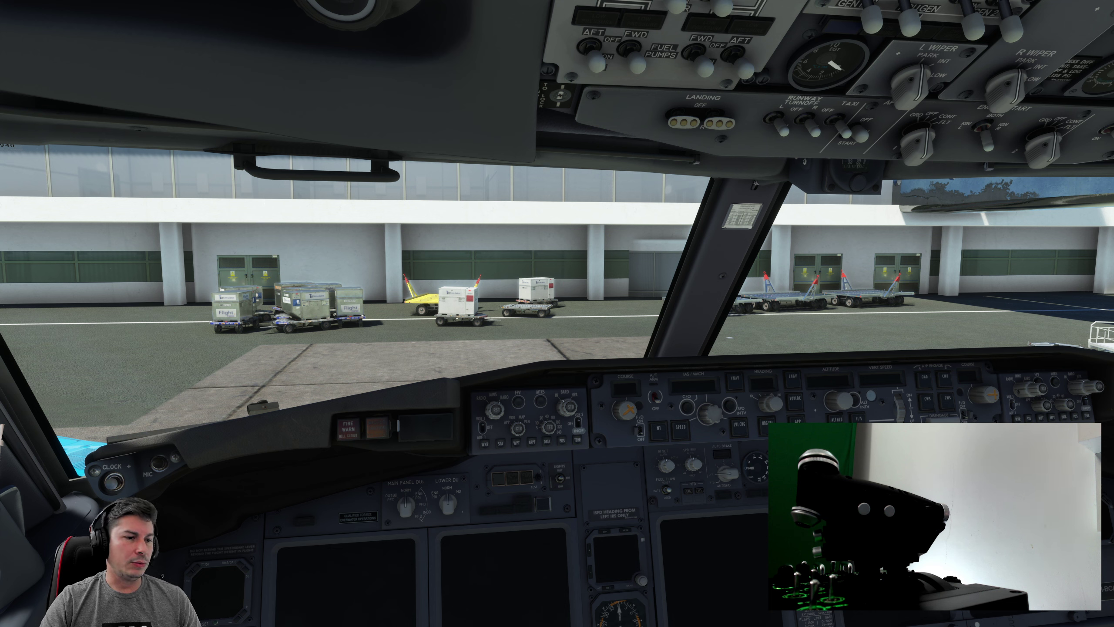
# - Bring up FSUIPC7 over the simulator, reposition its window, and open the Buttons & Switches assignments
pyautogui.hotkey('alt', 'f')
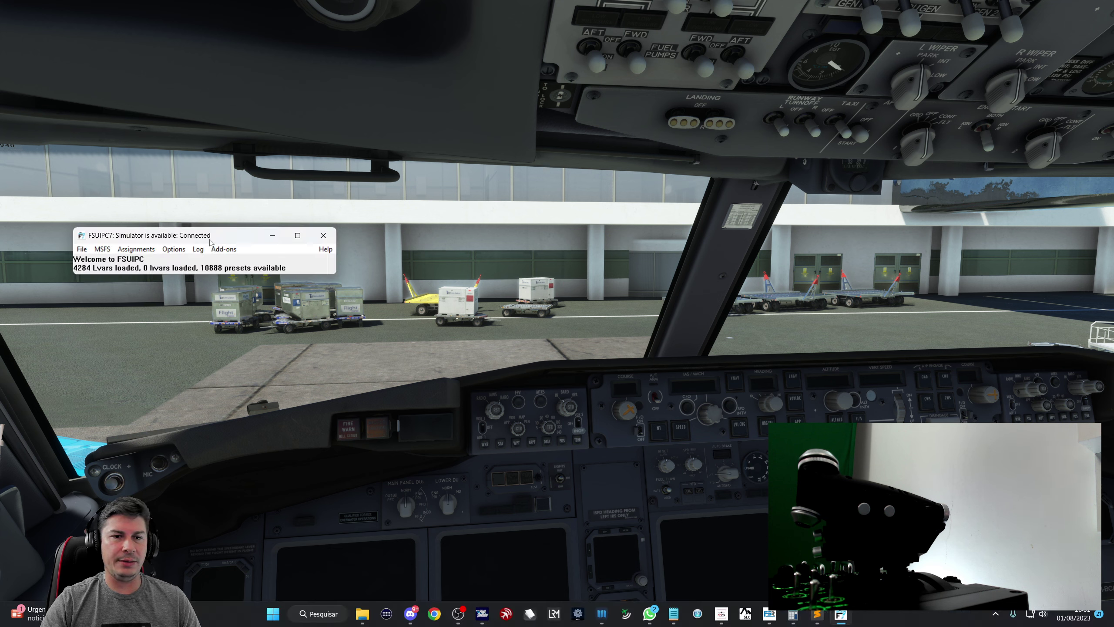
pyautogui.moveTo(210, 242); pyautogui.dragTo(444, 158)
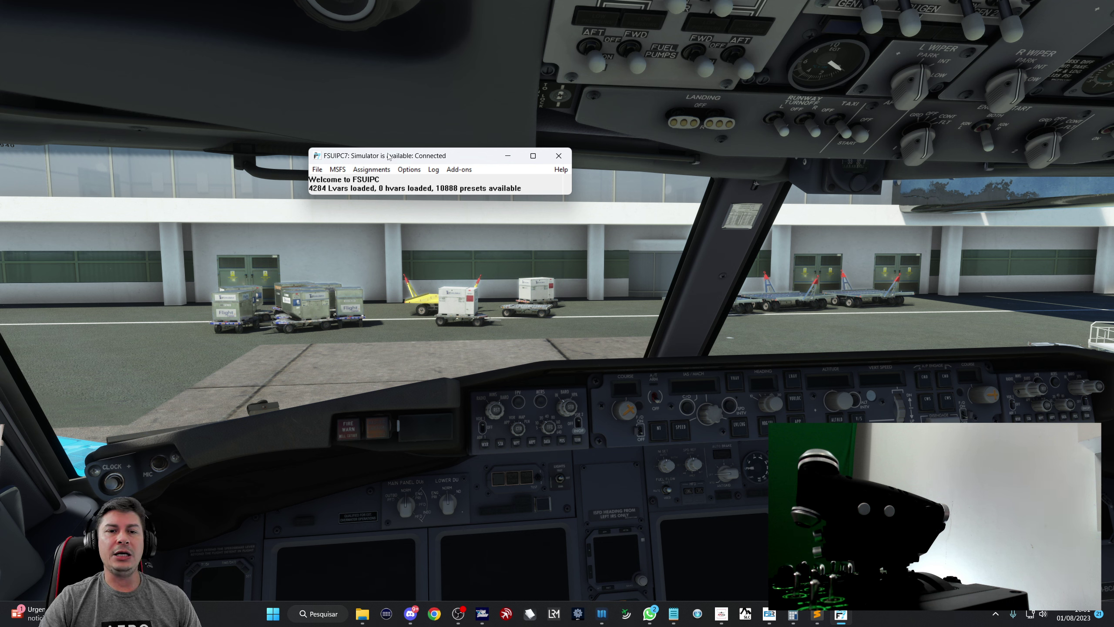
pyautogui.moveTo(367, 161); pyautogui.dragTo(316, 160)
pyautogui.click(320, 169)
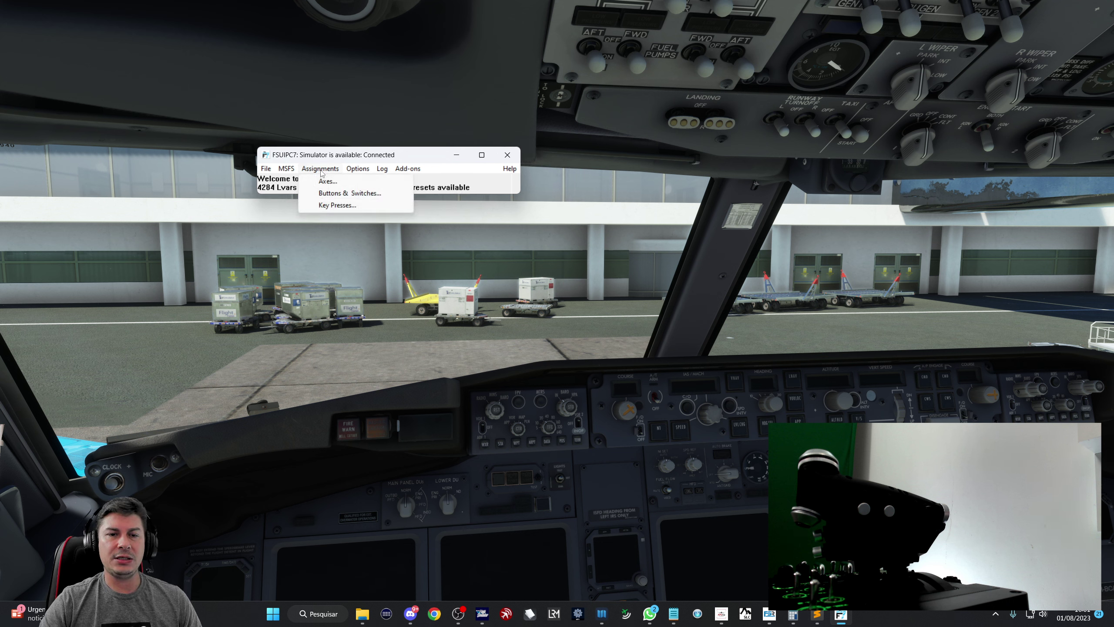
pyautogui.click(342, 194)
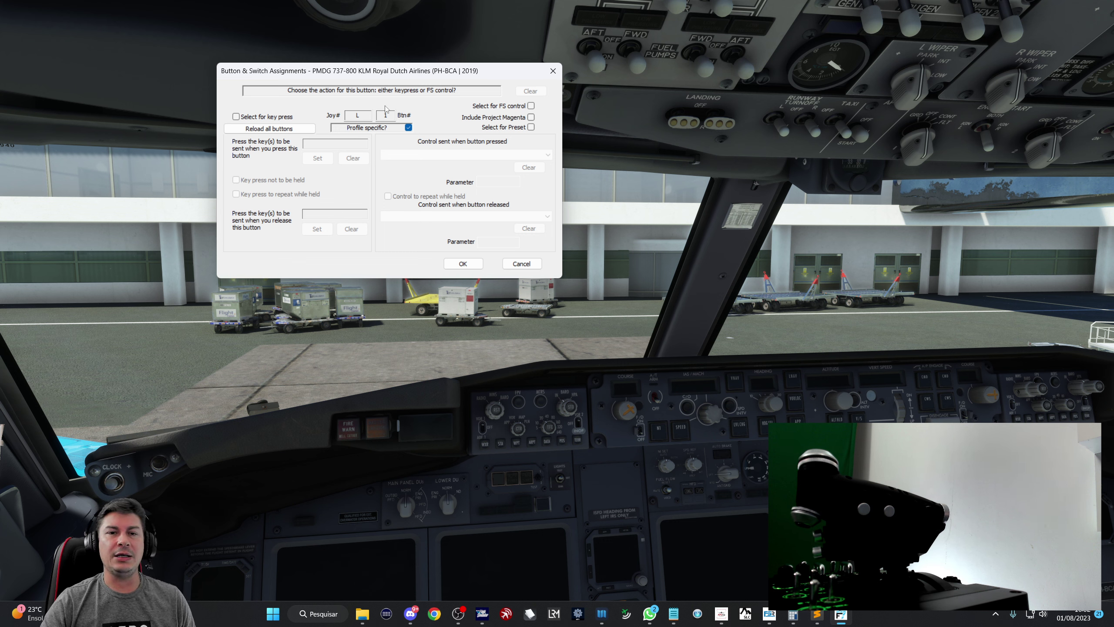
# - Assign custom FS control 70034, the AUTO PILOT number from the ID notes, to the press of joystick L button 1
pyautogui.click(531, 106)
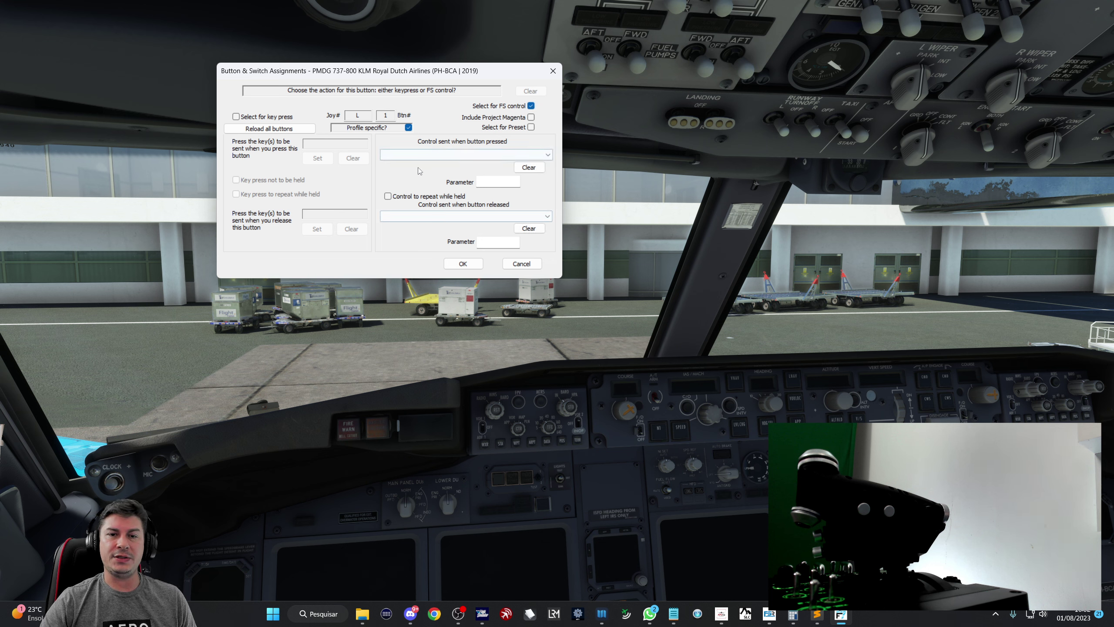
pyautogui.click(458, 156)
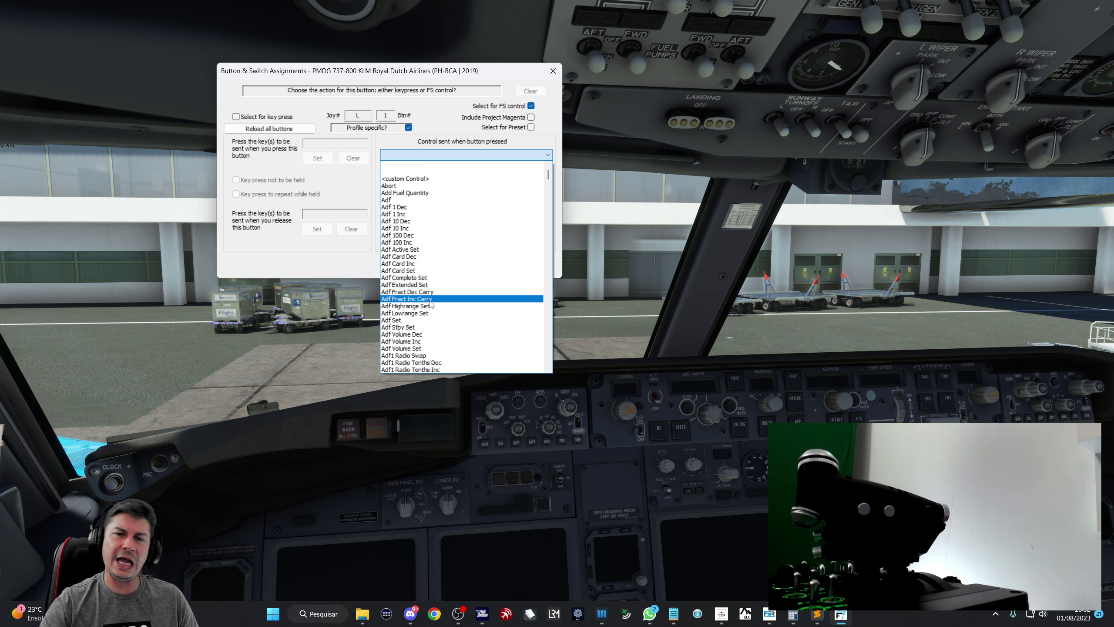
pyautogui.click(410, 180)
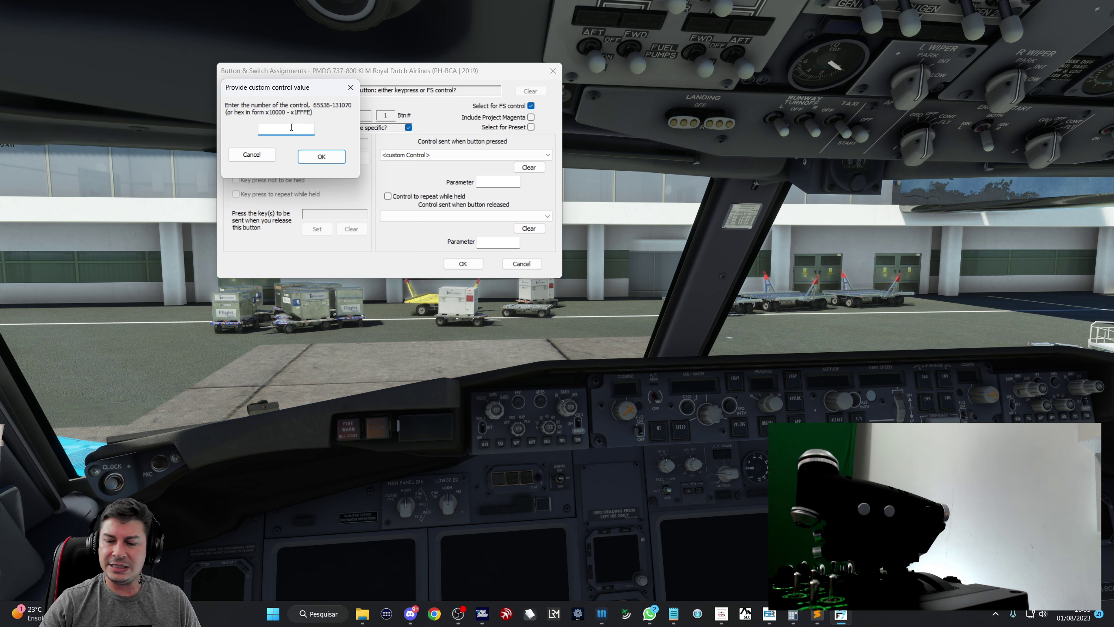
pyautogui.write('700')
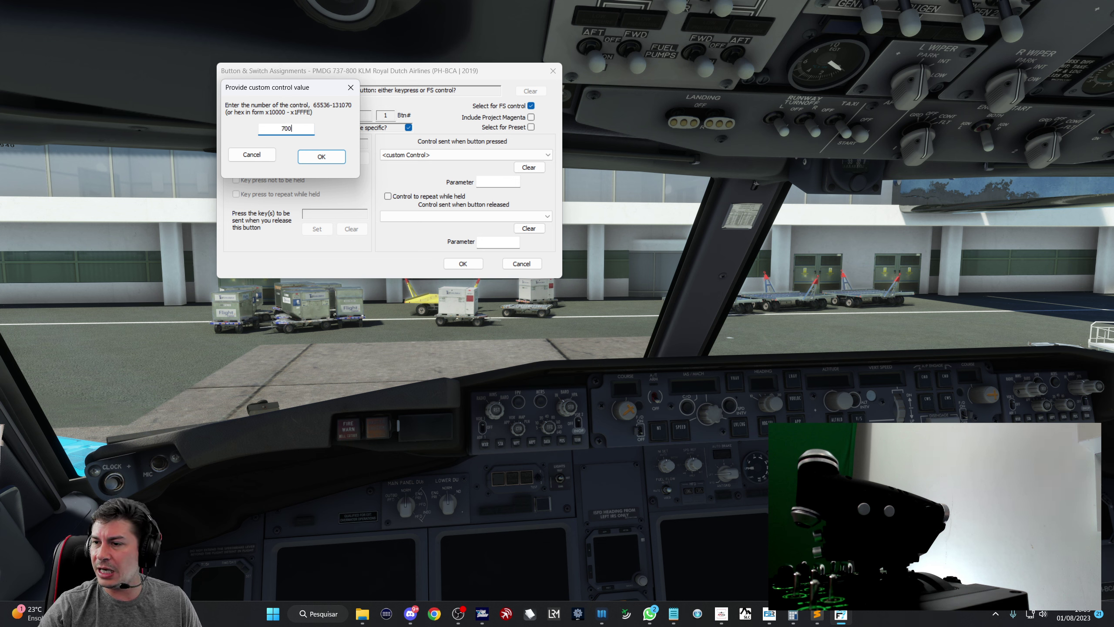
pyautogui.write('34')
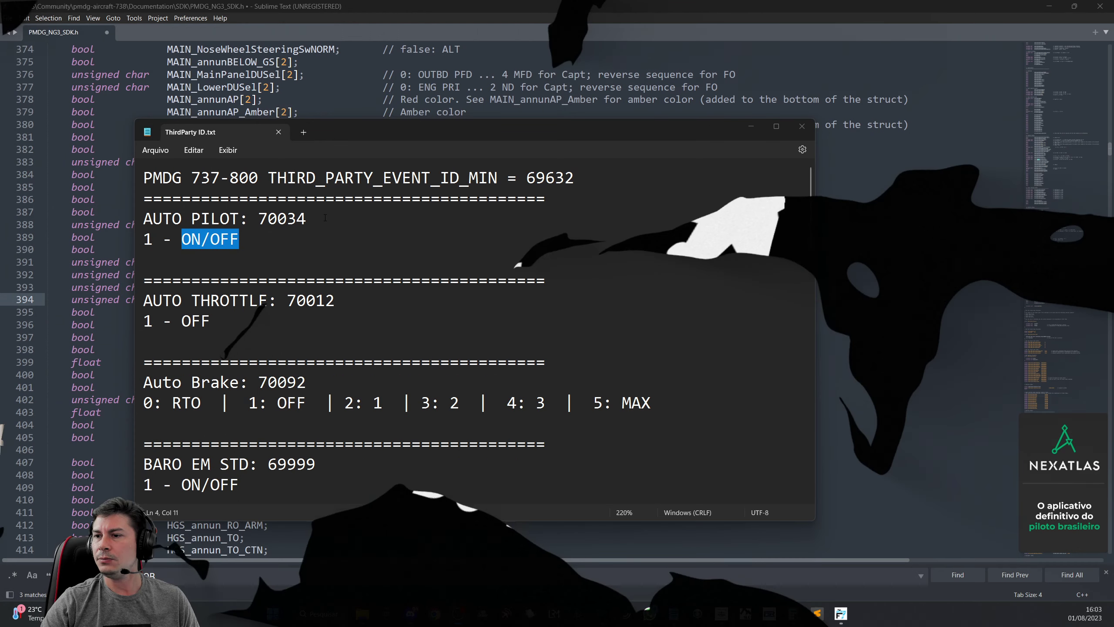
pyautogui.moveTo(309, 218); pyautogui.dragTo(261, 219)
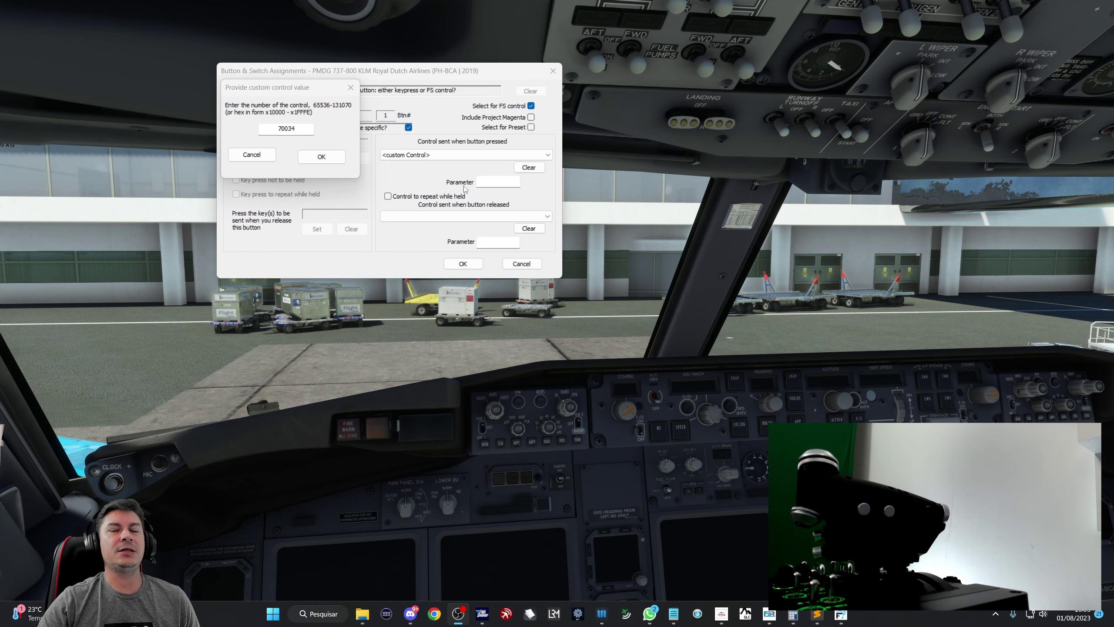
pyautogui.click(323, 158)
pyautogui.click(321, 157)
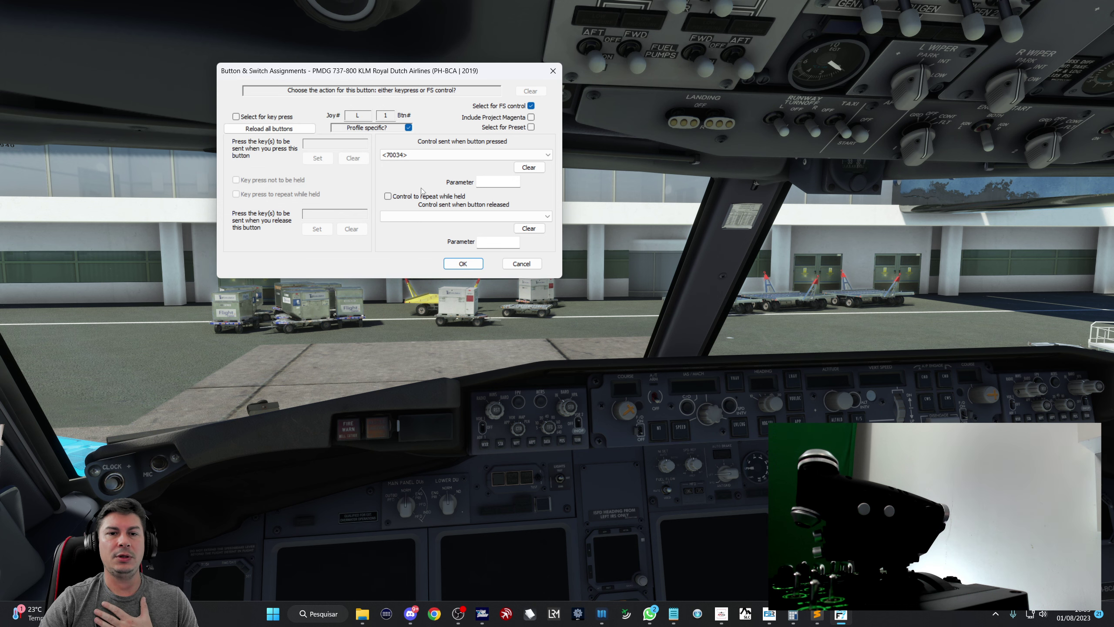
# - Set the parameter of the control sent when the button is pressed to 1
pyautogui.click(490, 180)
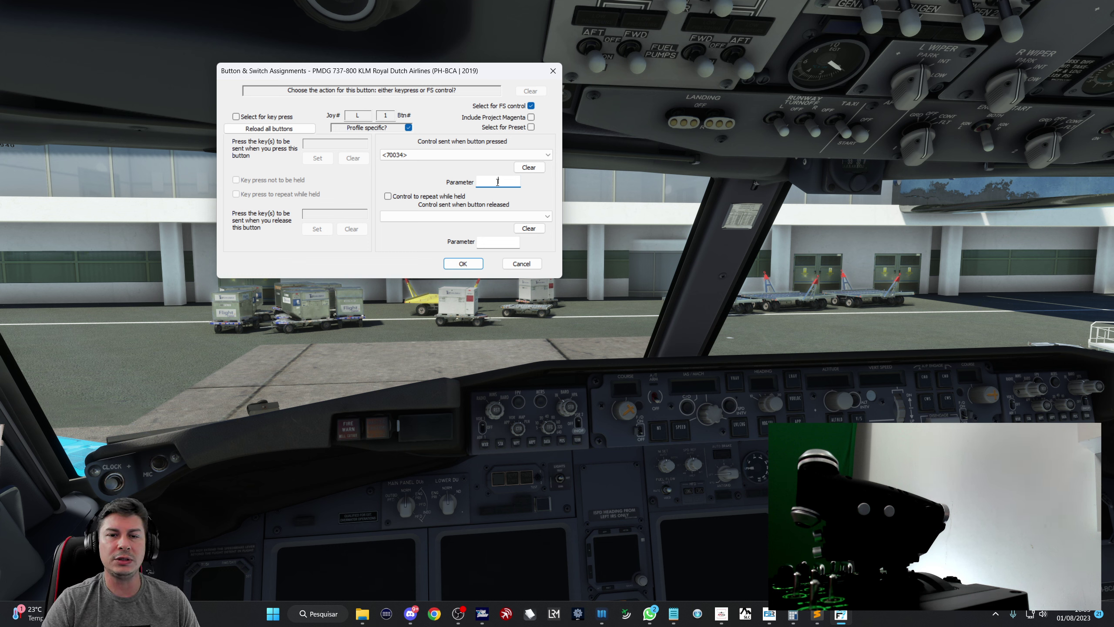
pyautogui.write('1')
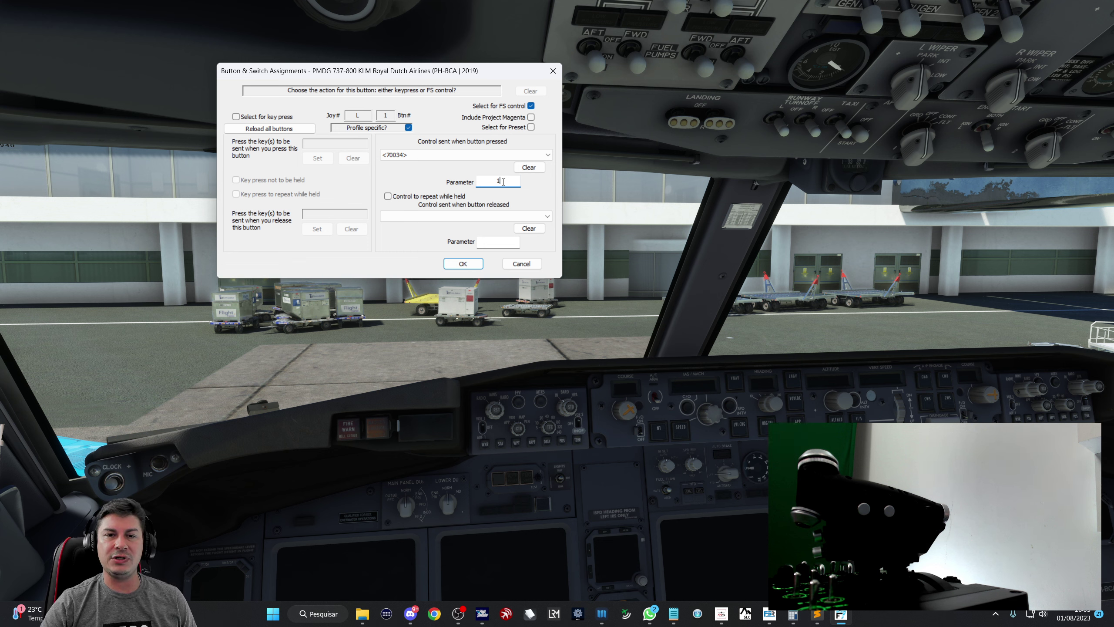
pyautogui.moveTo(503, 181); pyautogui.dragTo(451, 181)
pyautogui.write('1')
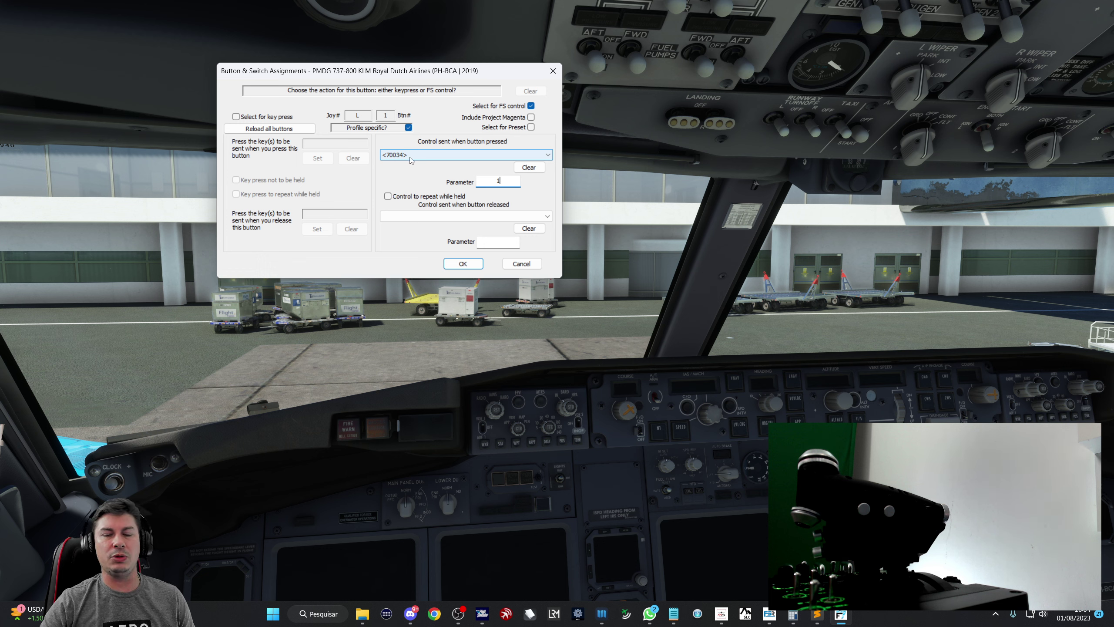
pyautogui.doubleClick(495, 181)
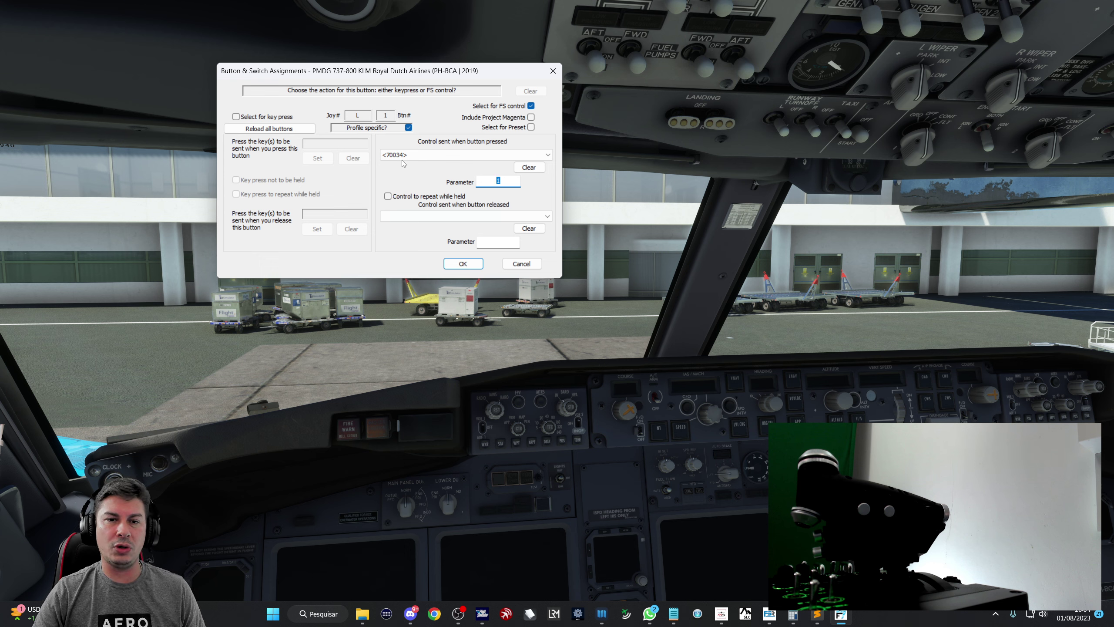
# - Confirm the button assignment, return to the simulator, and bring the A/P ENGAGE section of the cockpit into view to check it
pyautogui.click(463, 264)
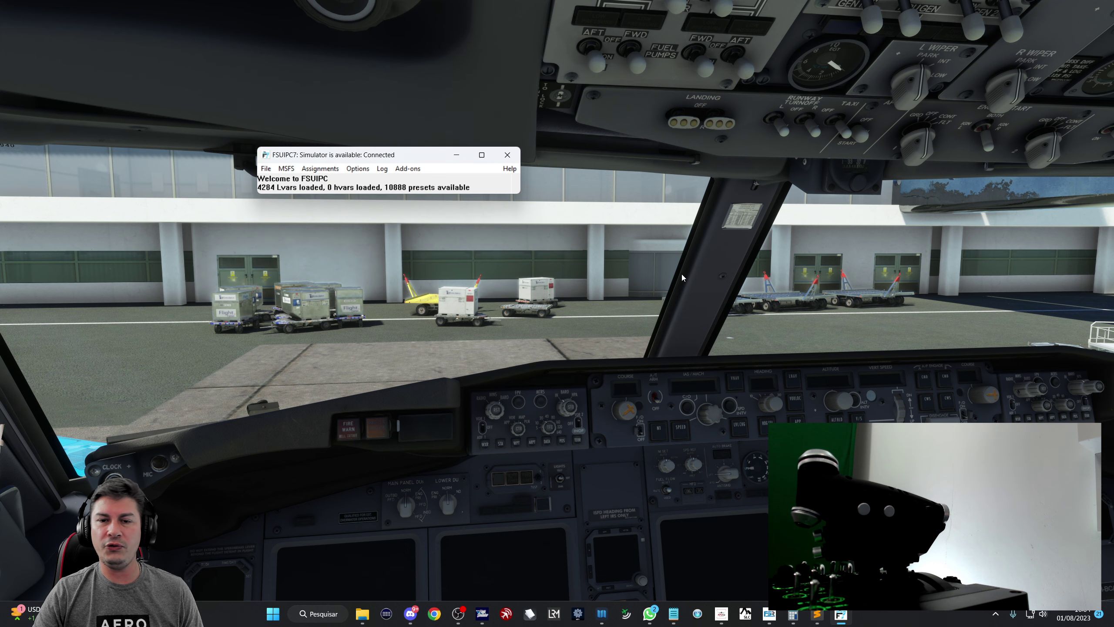
pyautogui.click(682, 277)
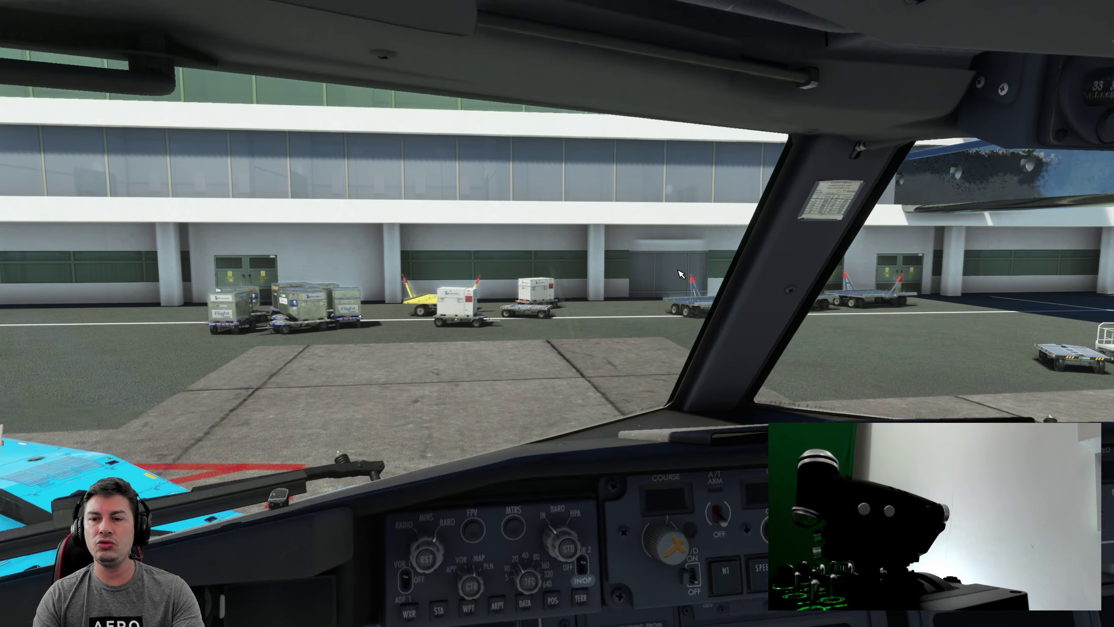
pyautogui.hotkey('alt', '2')
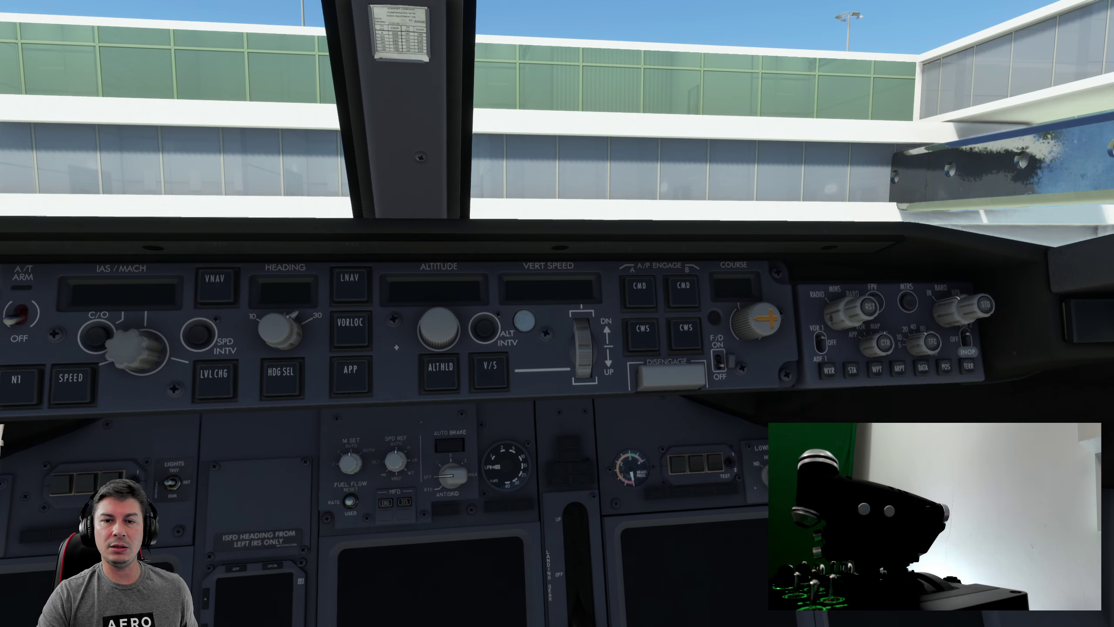
pyautogui.hotkey('alt', '3')
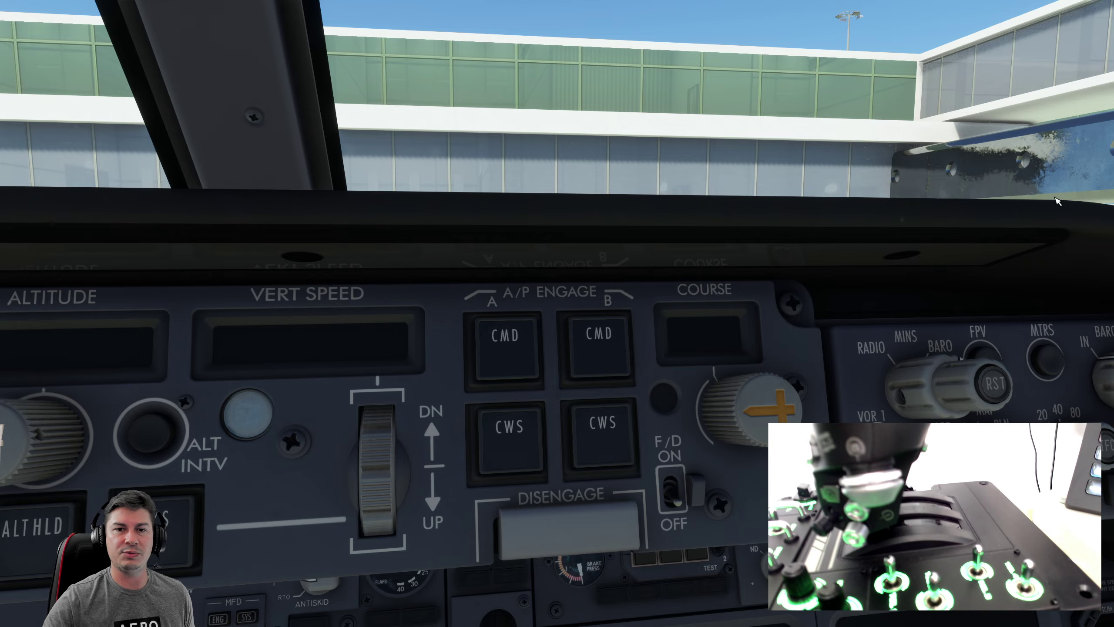
pyautogui.hotkey('alt', '2')
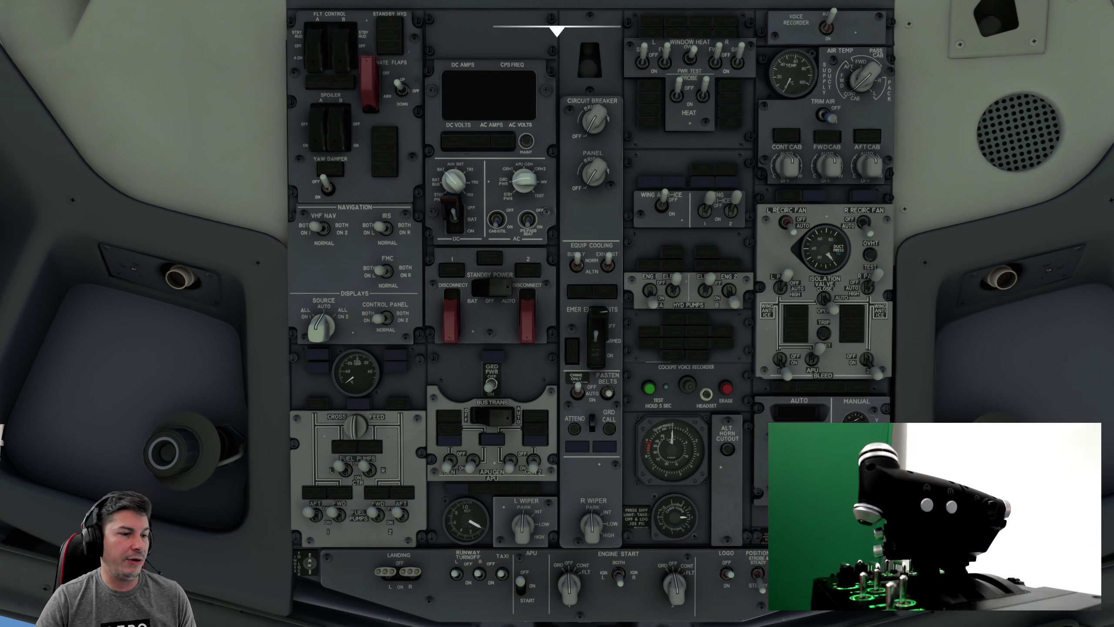
# - Bring up FSUIPC7, open the Buttons & Switches assignments, and turn off the profile-specific option for joystick L button 14
pyautogui.hotkey('alt', 'f')
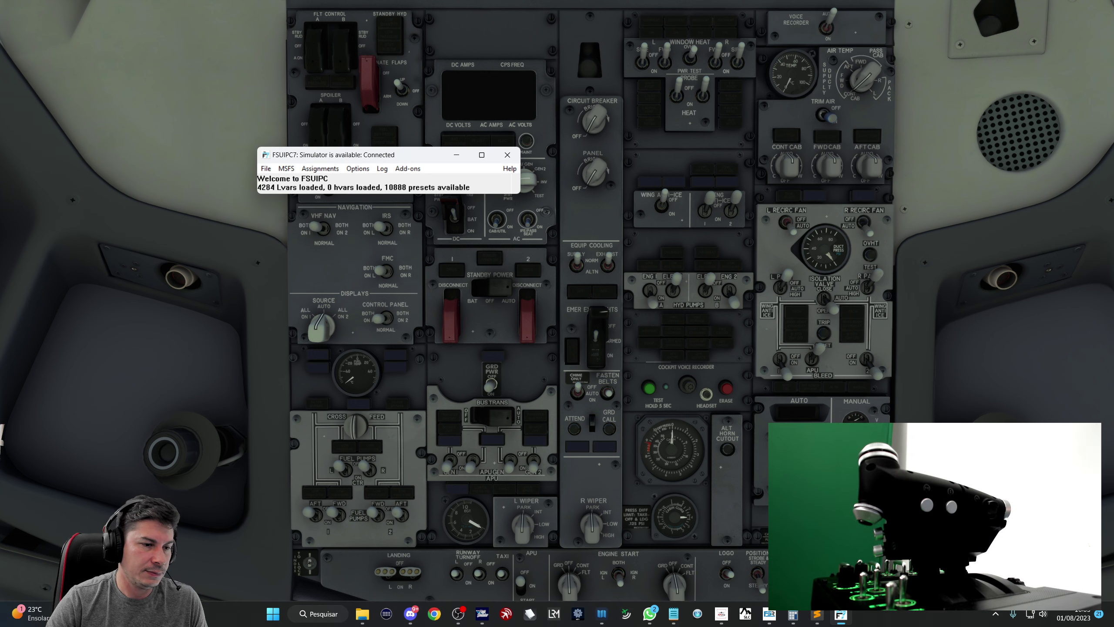
pyautogui.click(320, 168)
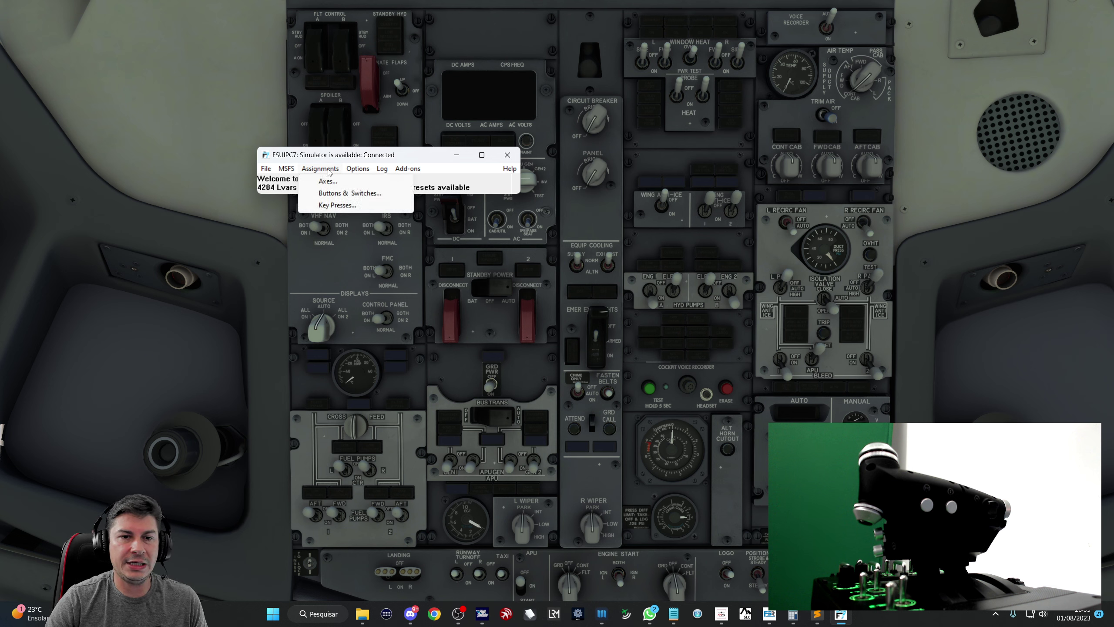
pyautogui.click(333, 194)
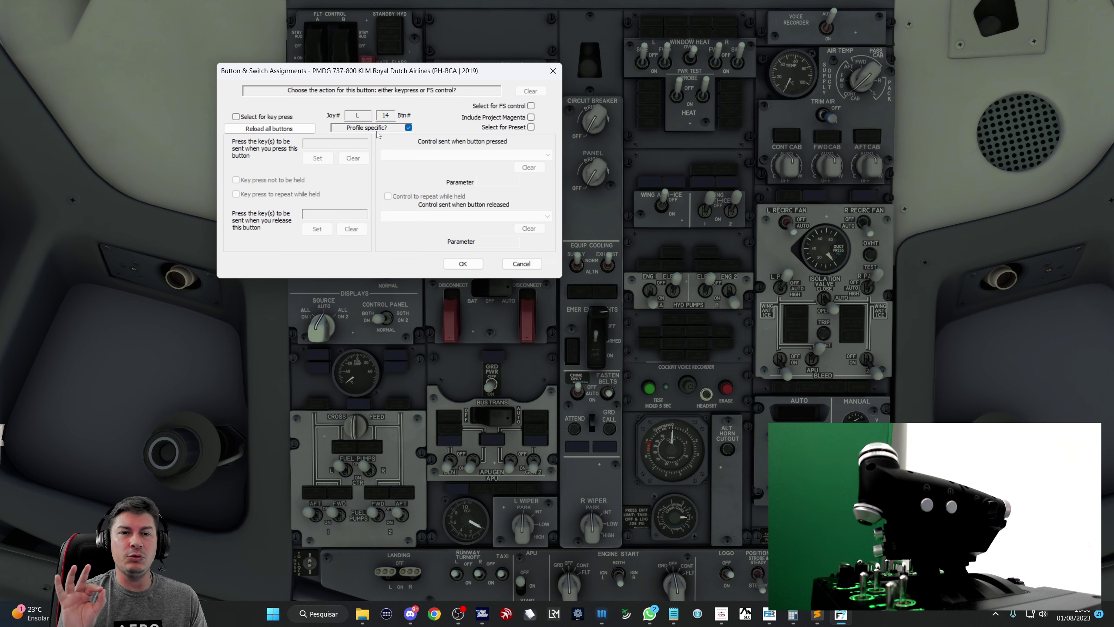
pyautogui.click(410, 129)
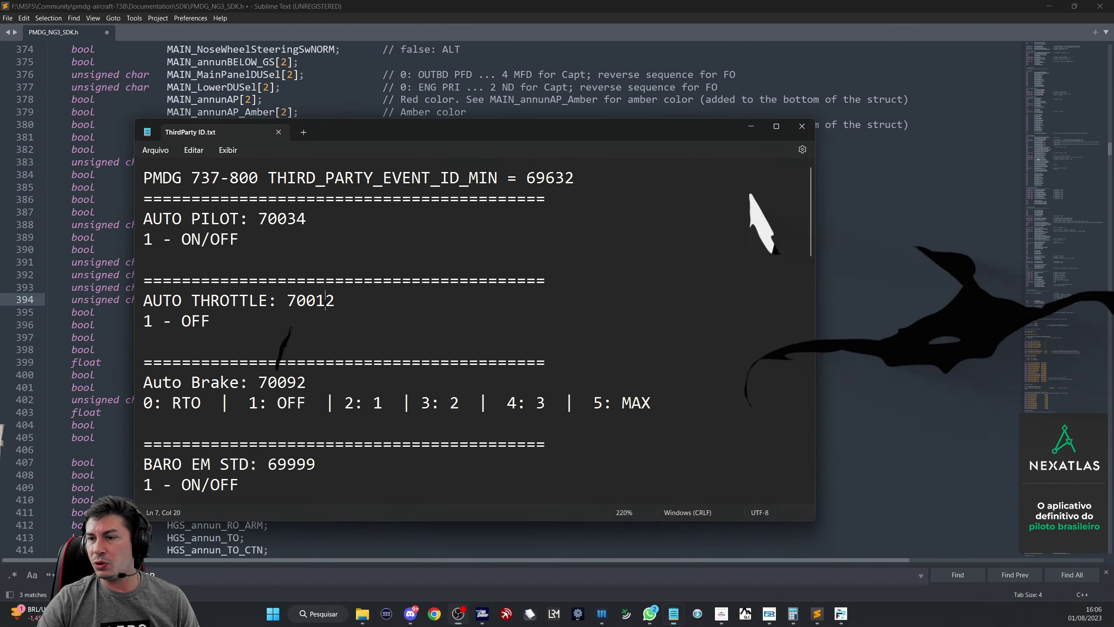
# - Review the LIGHTS section of ThirdParty ID.txt in Notepad, highlighting the dome, landing and turnoff light entries
pyautogui.scroll(-3, 297, 399)
pyautogui.scroll(-10, 297, 399)
pyautogui.scroll(1, 289, 378)
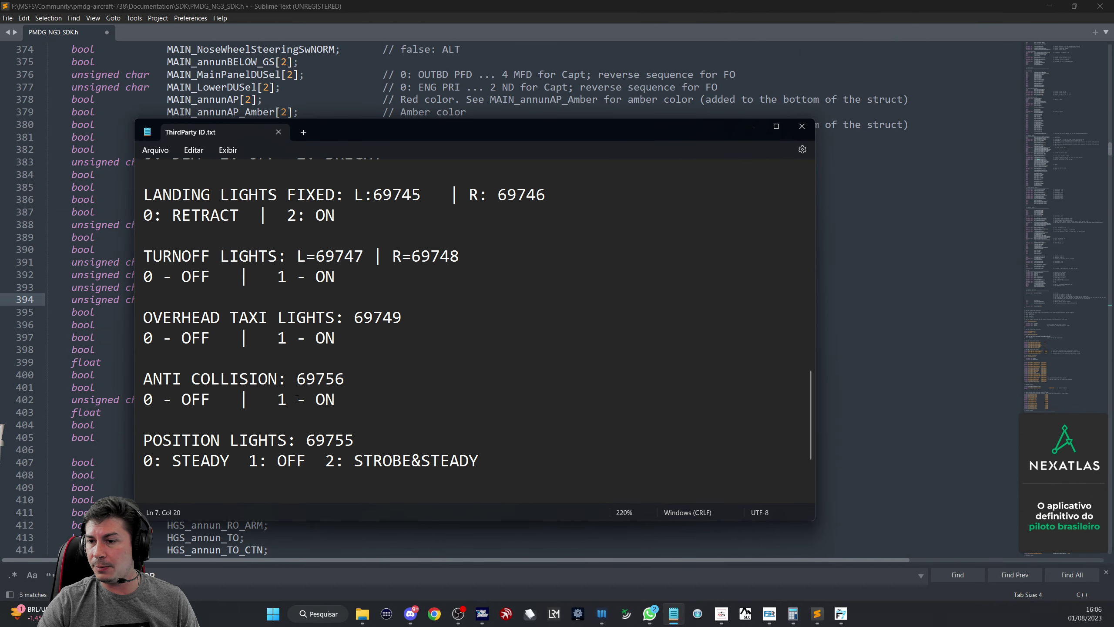
pyautogui.scroll(-1, 279, 358)
pyautogui.scroll(4, 280, 358)
pyautogui.moveTo(306, 286); pyautogui.dragTo(366, 285)
pyautogui.scroll(-1, 228, 305)
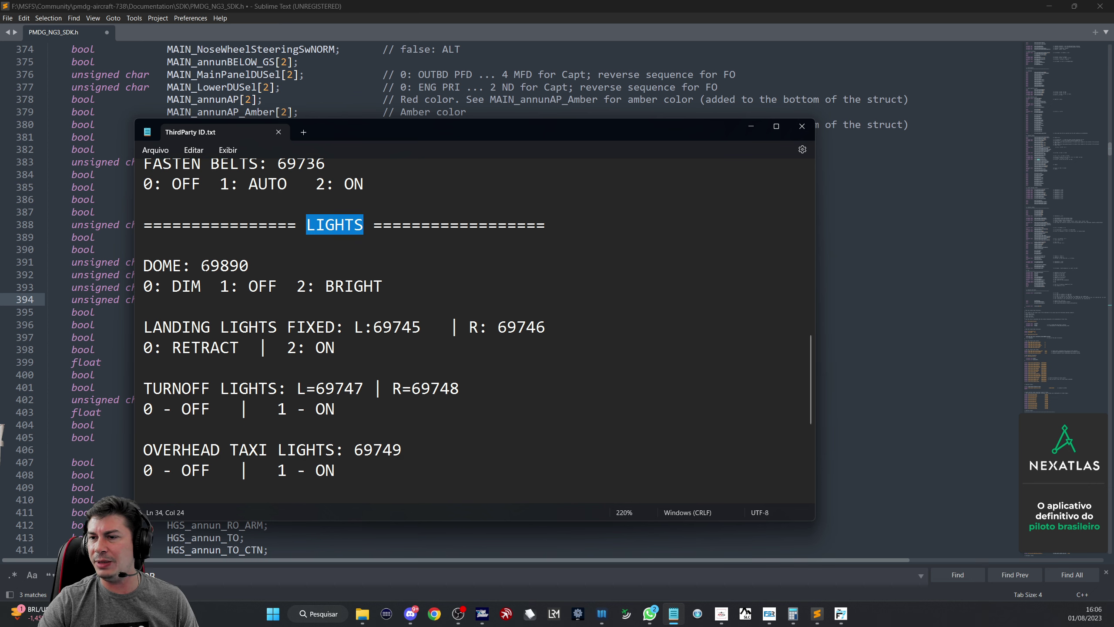
pyautogui.doubleClick(204, 265)
pyautogui.scroll(-1, 205, 267)
pyautogui.moveTo(211, 266); pyautogui.dragTo(306, 266)
pyautogui.moveTo(182, 327); pyautogui.dragTo(287, 326)
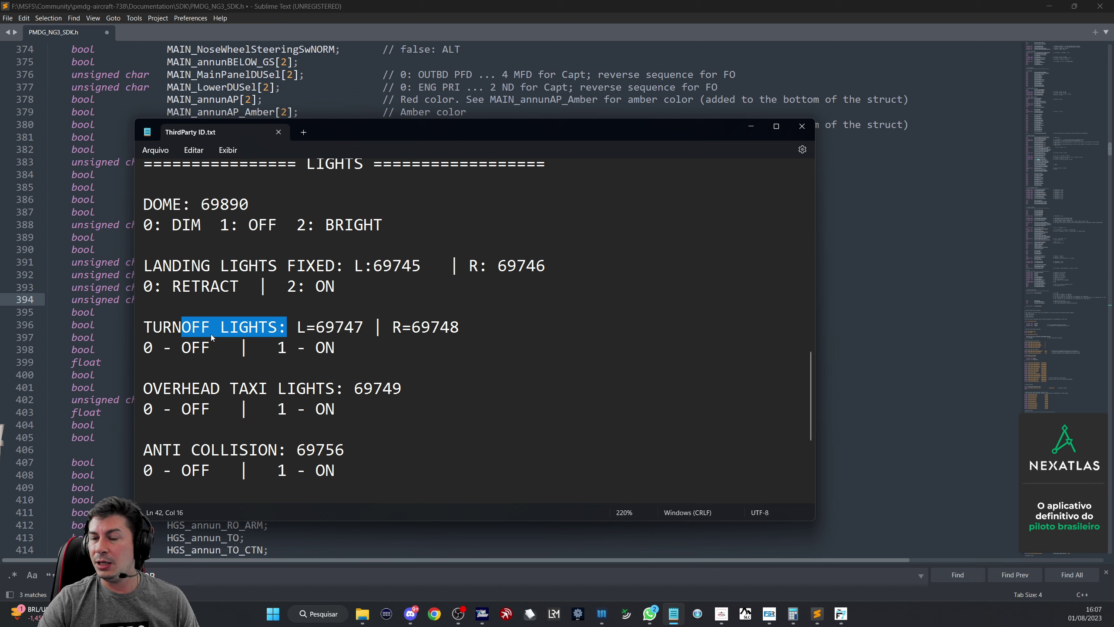
pyautogui.scroll(-2, 212, 337)
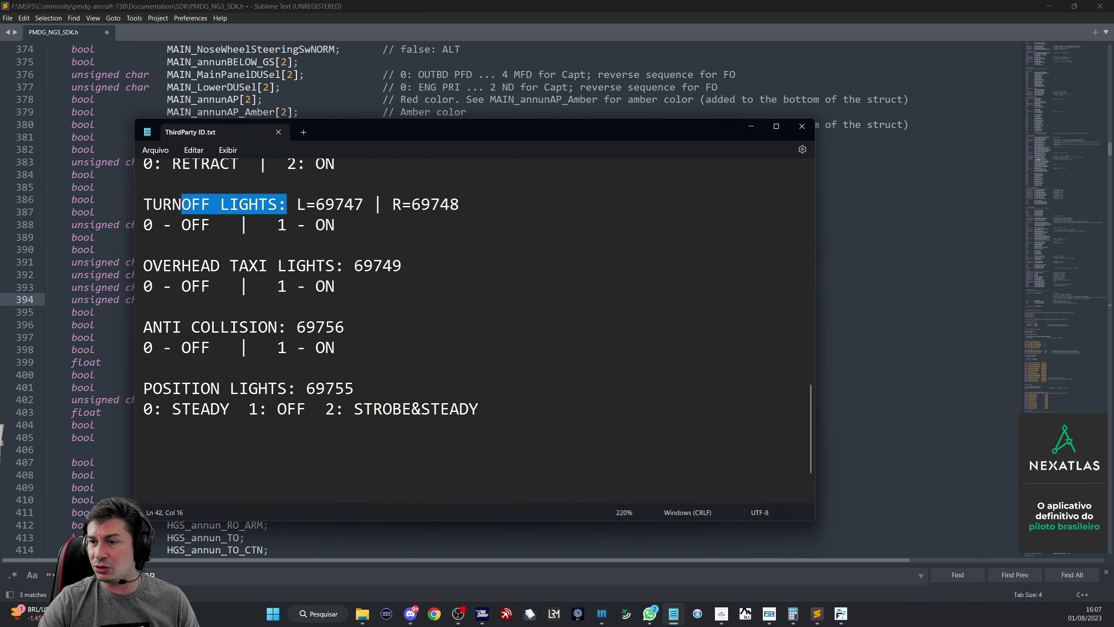
# - Shorten the OVERHEAD TAXI LIGHTS label in the notes to TAXI LIGHTS and highlight its event number
pyautogui.moveTo(230, 265); pyautogui.dragTo(135, 262)
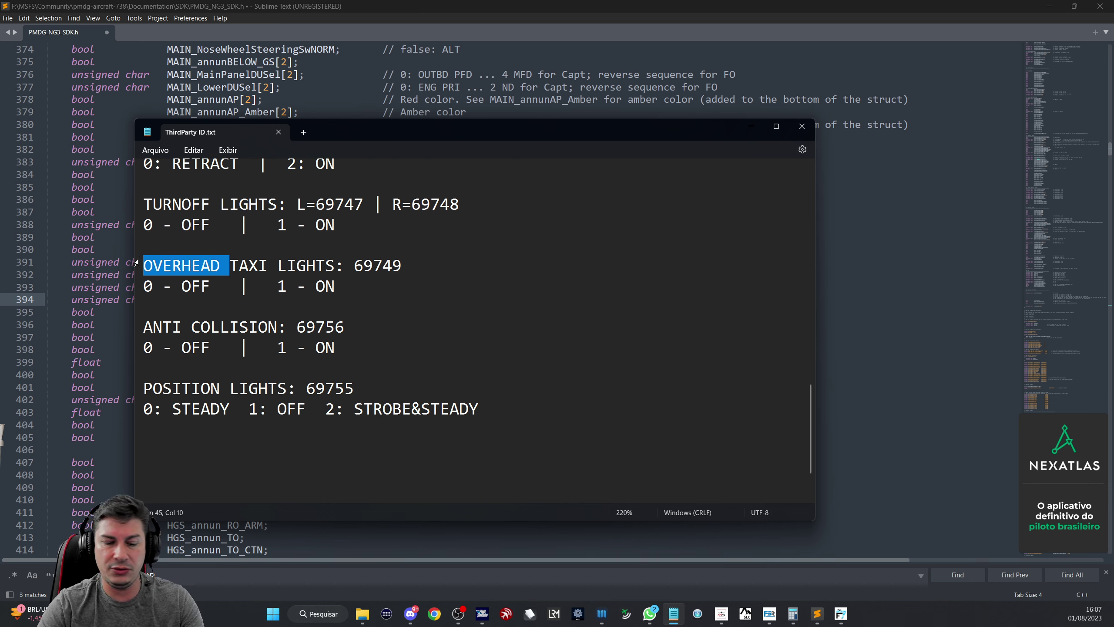
pyautogui.press('BackSpace')
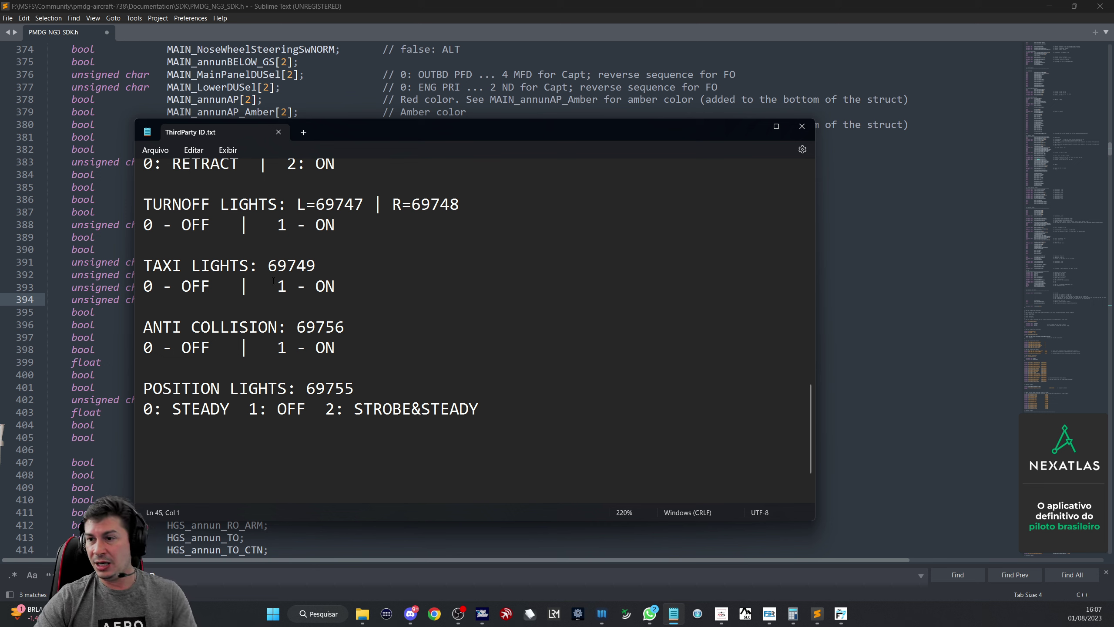
pyautogui.moveTo(268, 266); pyautogui.dragTo(321, 265)
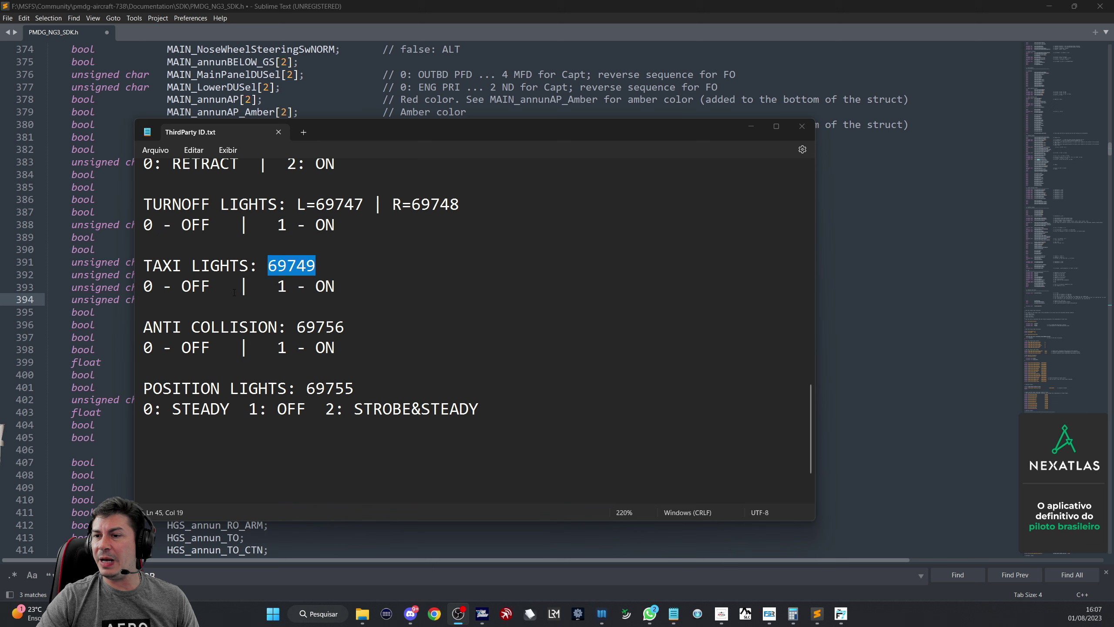
pyautogui.click(238, 290)
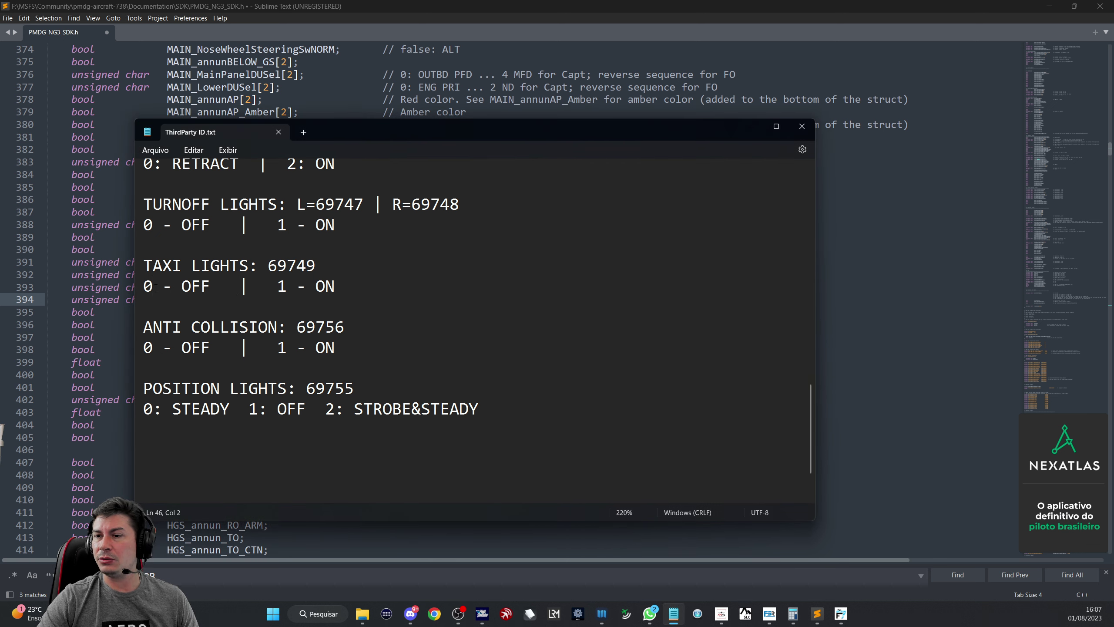
pyautogui.click(211, 288)
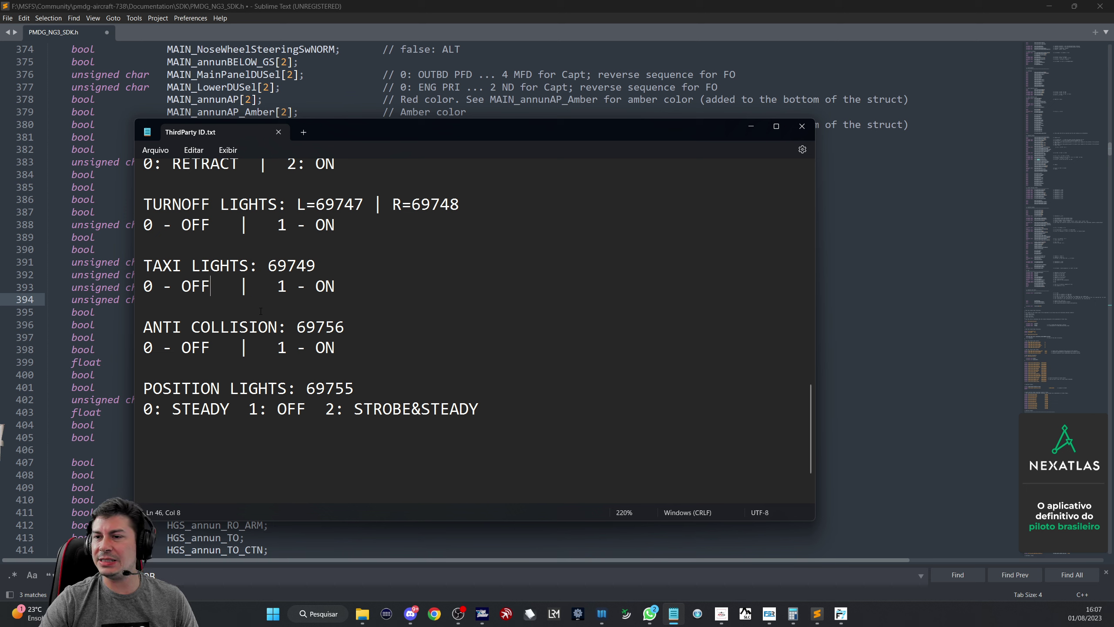
# - Compare the FASTEN BELTS event number and its OFF, AUTO and ON parameters with the TAXI LIGHTS parameters in the notes
pyautogui.scroll(4, 250, 319)
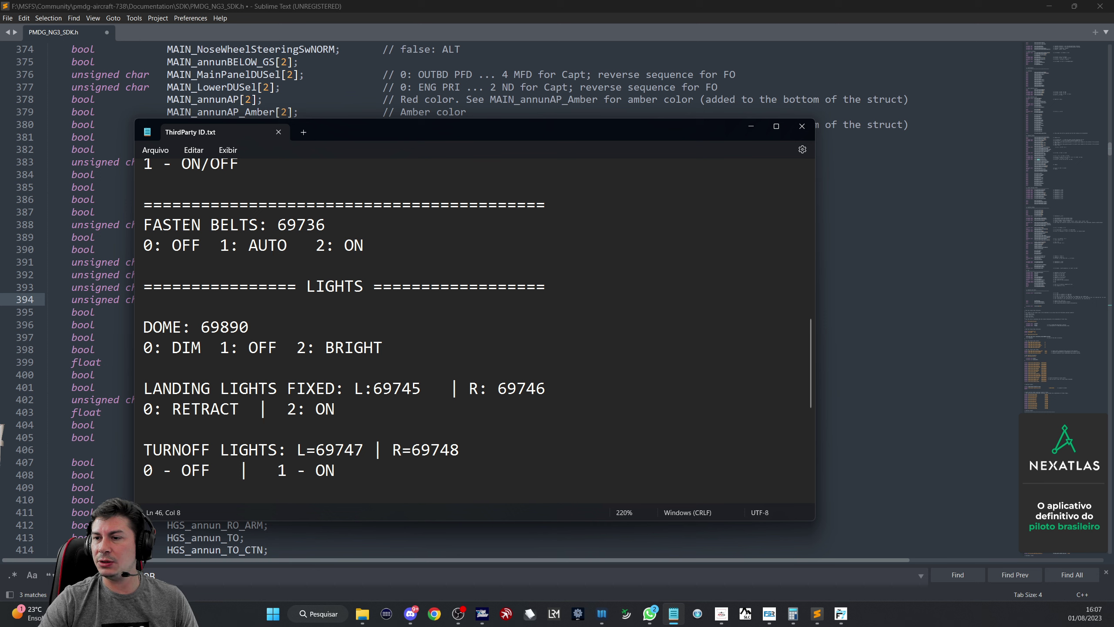
pyautogui.moveTo(279, 225); pyautogui.dragTo(329, 224)
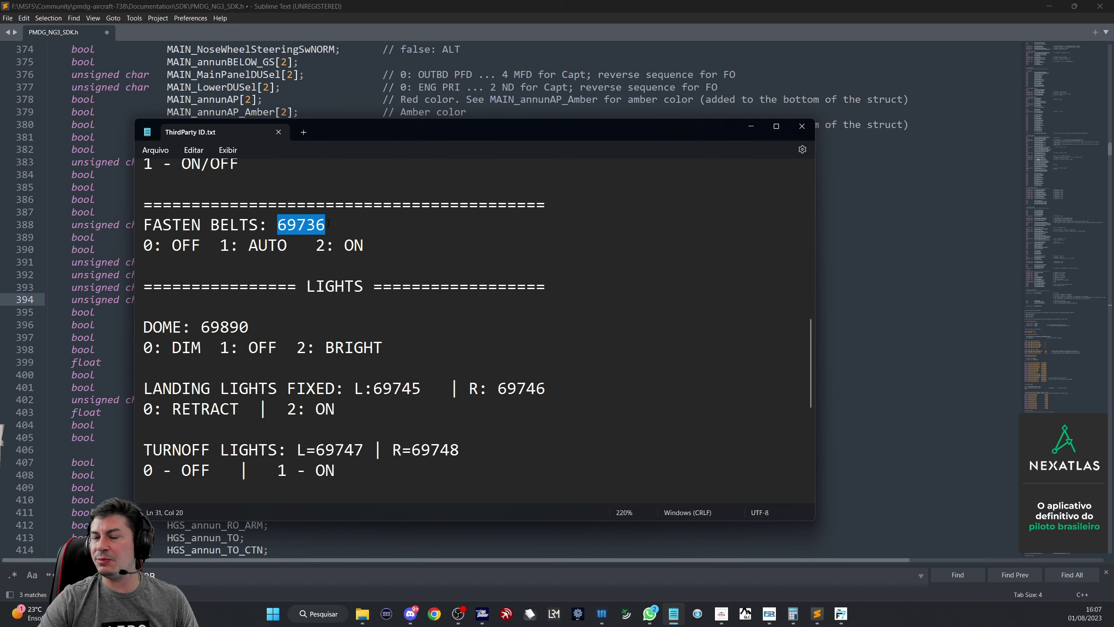
pyautogui.click(320, 227)
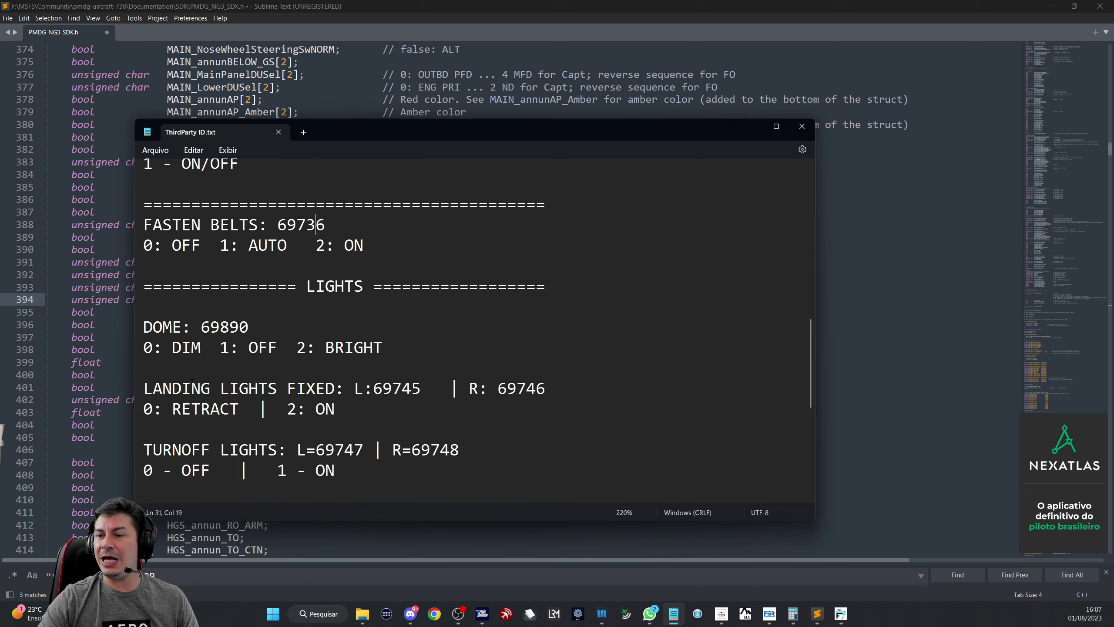
pyautogui.scroll(-3, 191, 381)
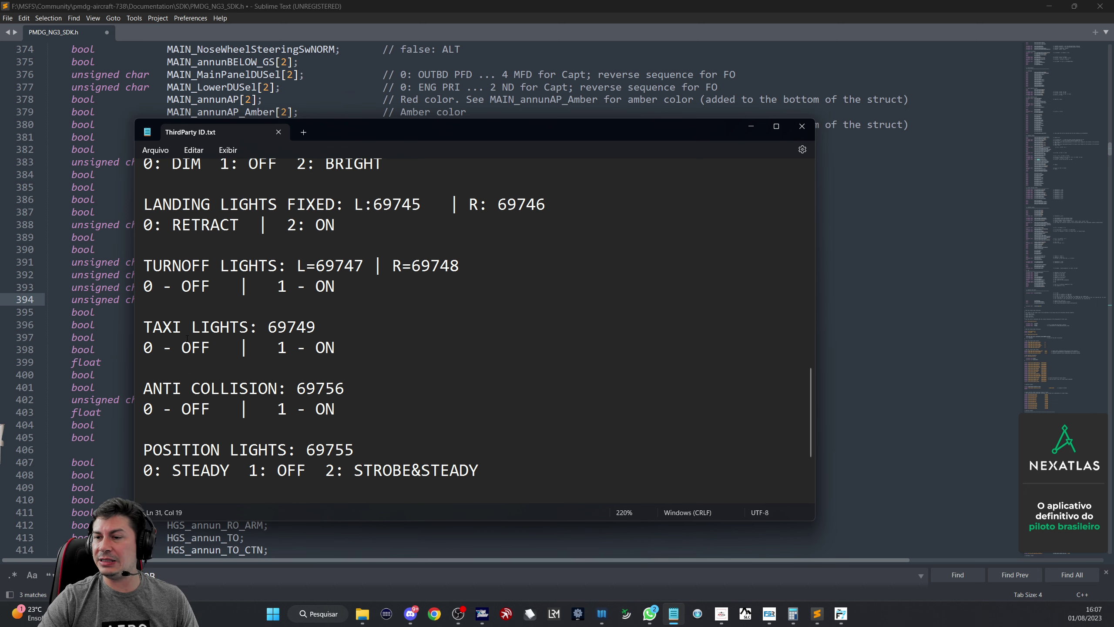
pyautogui.moveTo(139, 348); pyautogui.dragTo(153, 348)
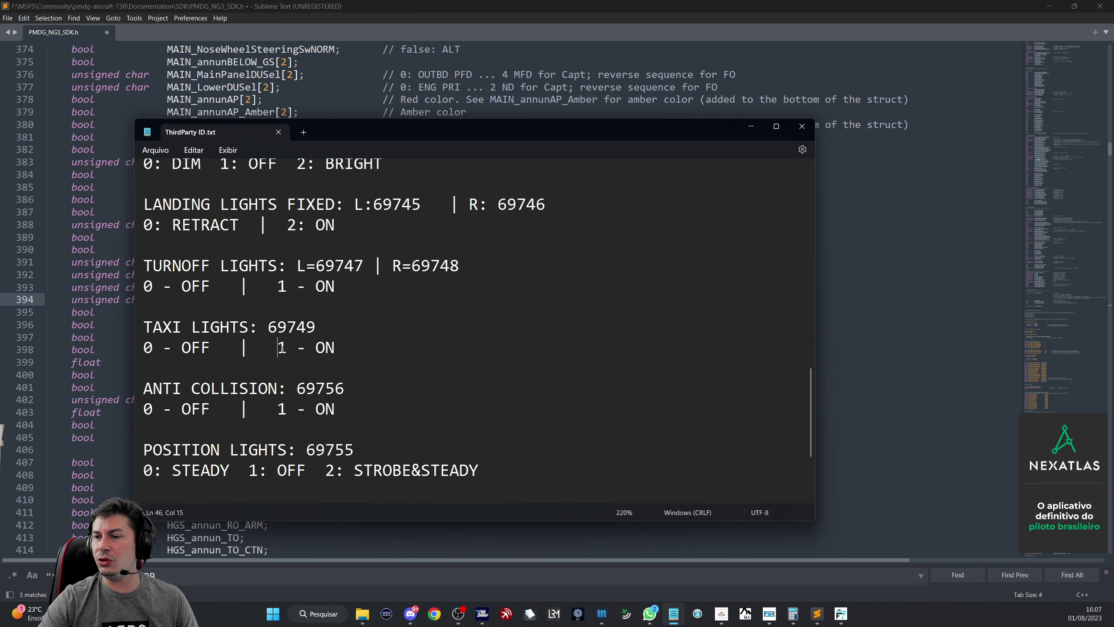
pyautogui.doubleClick(281, 348)
pyautogui.scroll(2, 278, 372)
pyautogui.scroll(3, 278, 372)
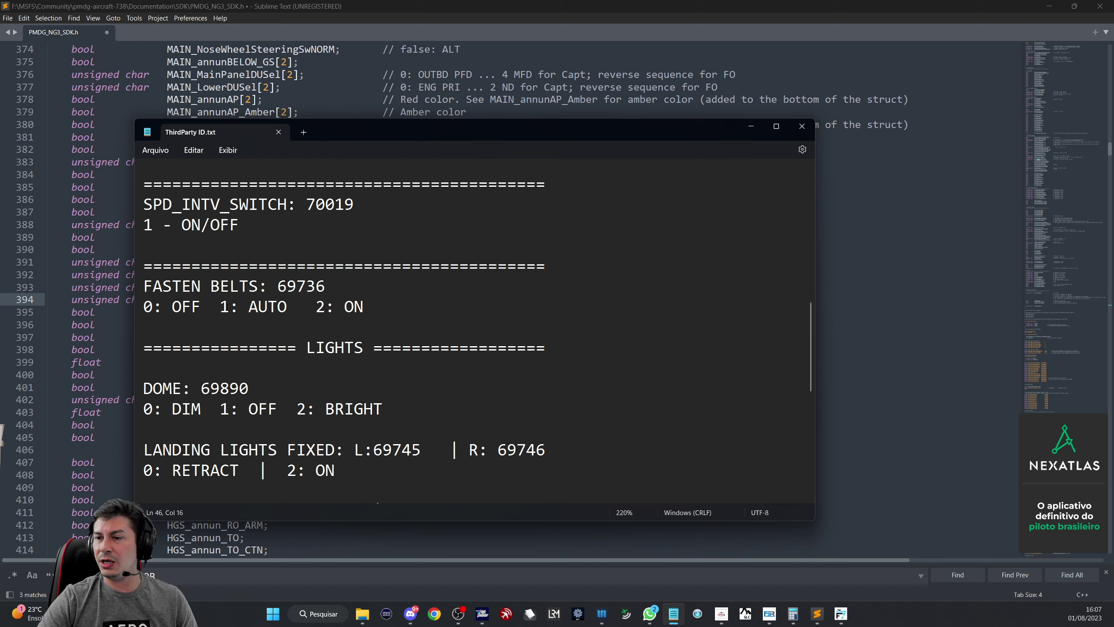
pyautogui.moveTo(366, 309); pyautogui.dragTo(215, 307)
pyautogui.click(230, 307)
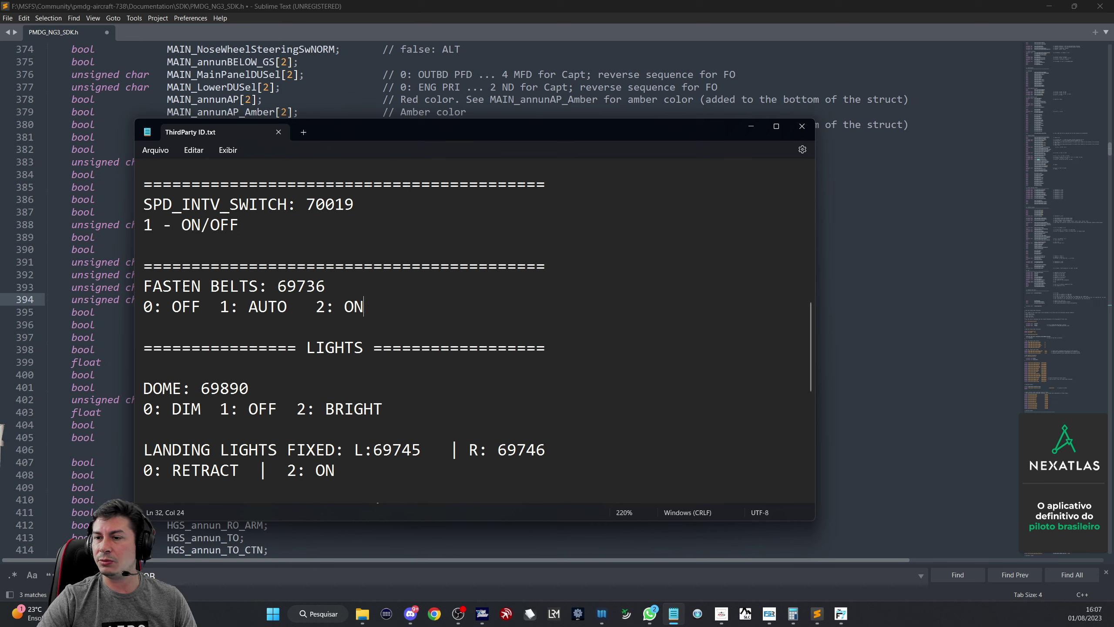
pyautogui.moveTo(146, 285); pyautogui.dragTo(204, 286)
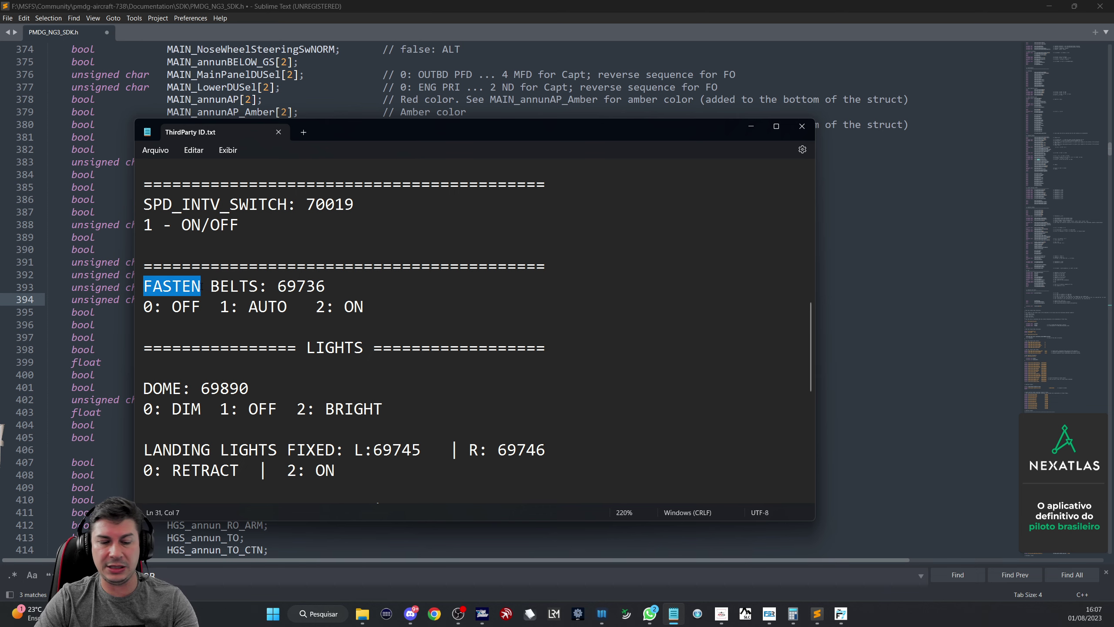
# - Search PMDG_NG3_SDK.h in Sublime Text for FASTEN and highlight the position values in the COMM_FastenBeltsSelector comment
pyautogui.click(308, 92)
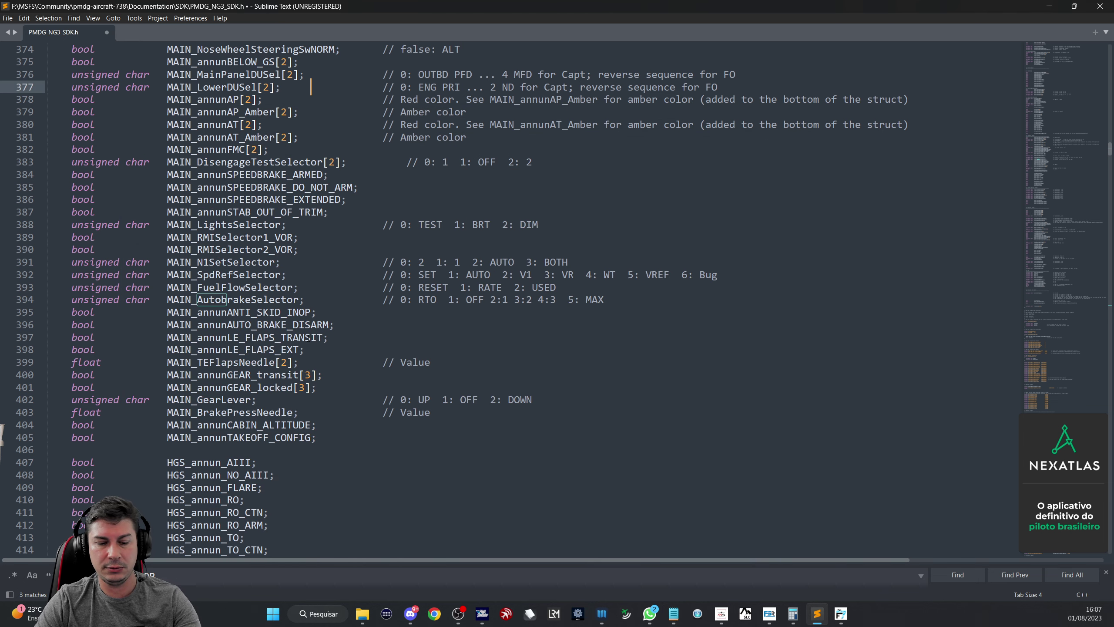
pyautogui.hotkey('ctrl', 'f')
pyautogui.write('FASTEN')
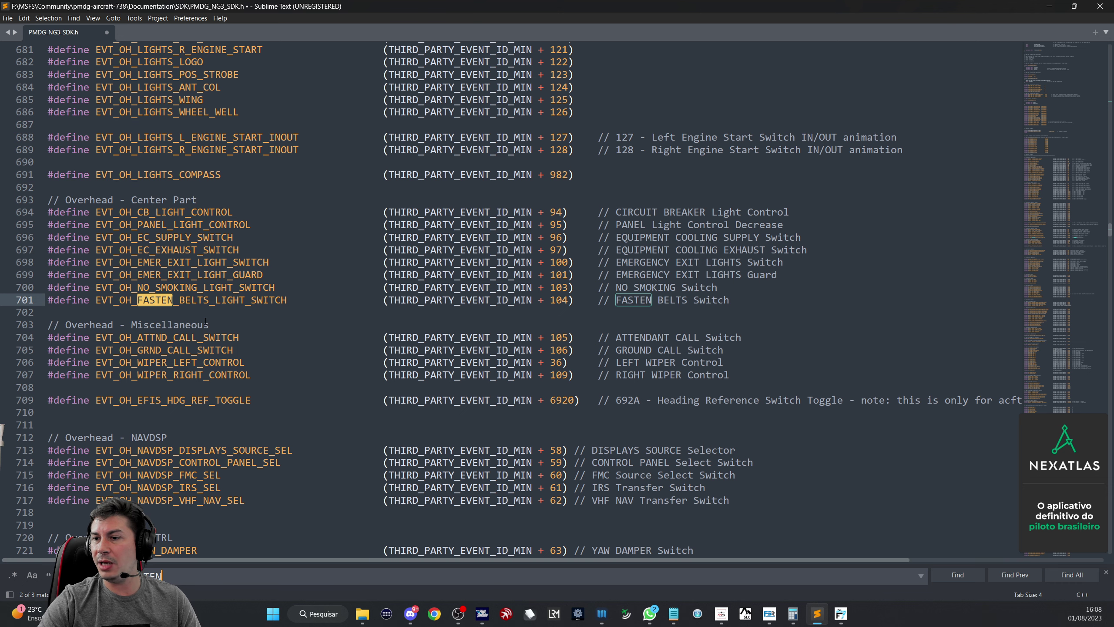
pyautogui.press('Return')
pyautogui.press('Return')
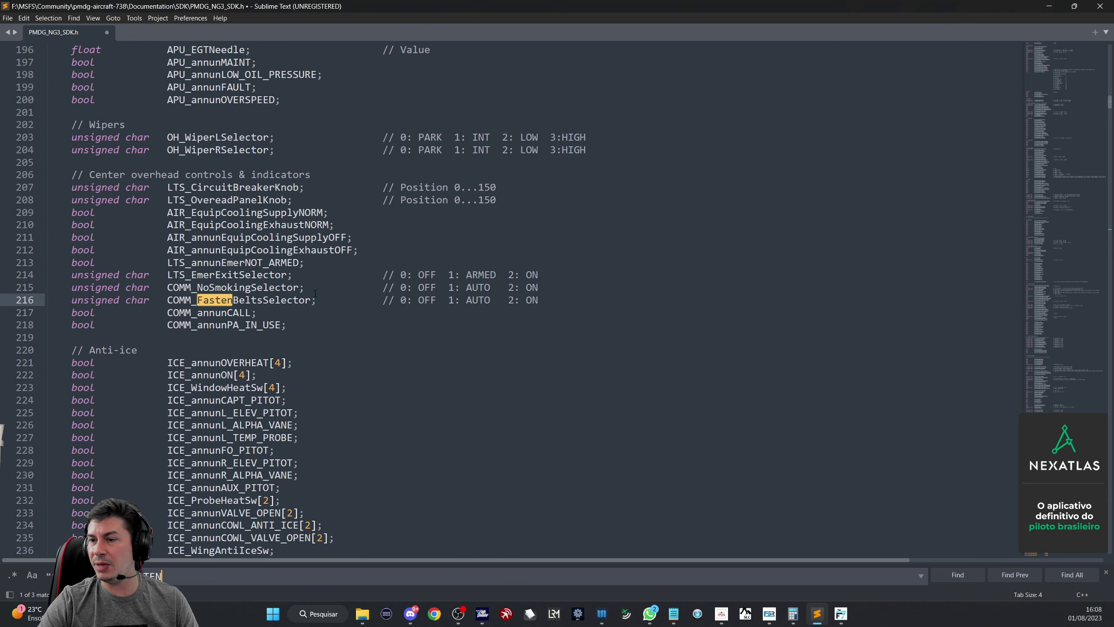
pyautogui.moveTo(400, 302); pyautogui.dragTo(539, 302)
pyautogui.click(553, 301)
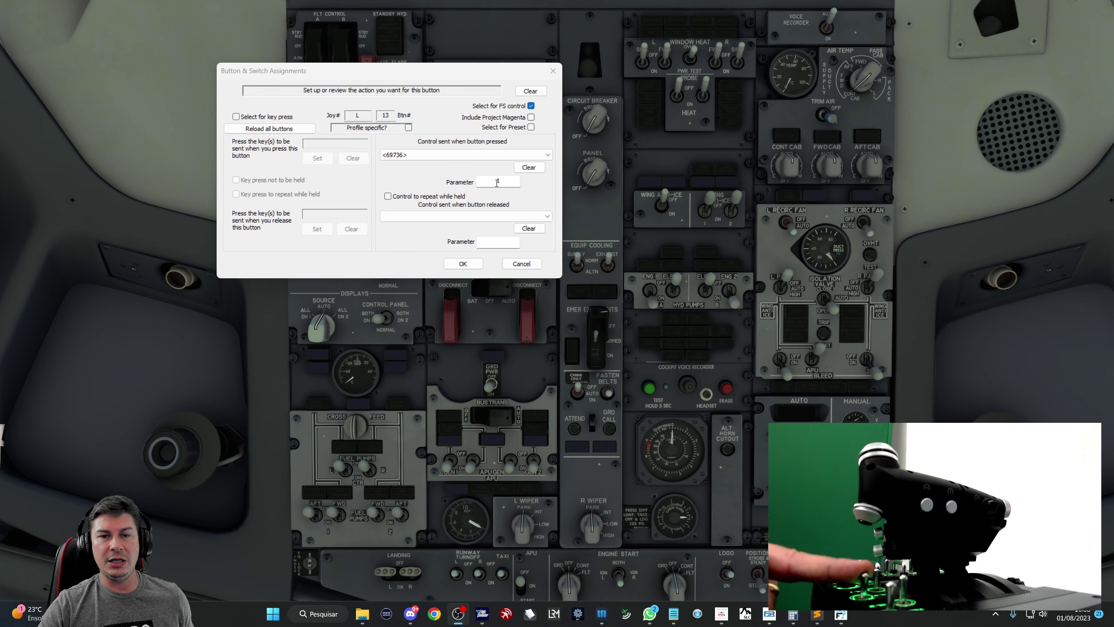
# - Confirm the assignment of FS control 69736 to joystick L button 13 and return to the simulator
pyautogui.click(466, 263)
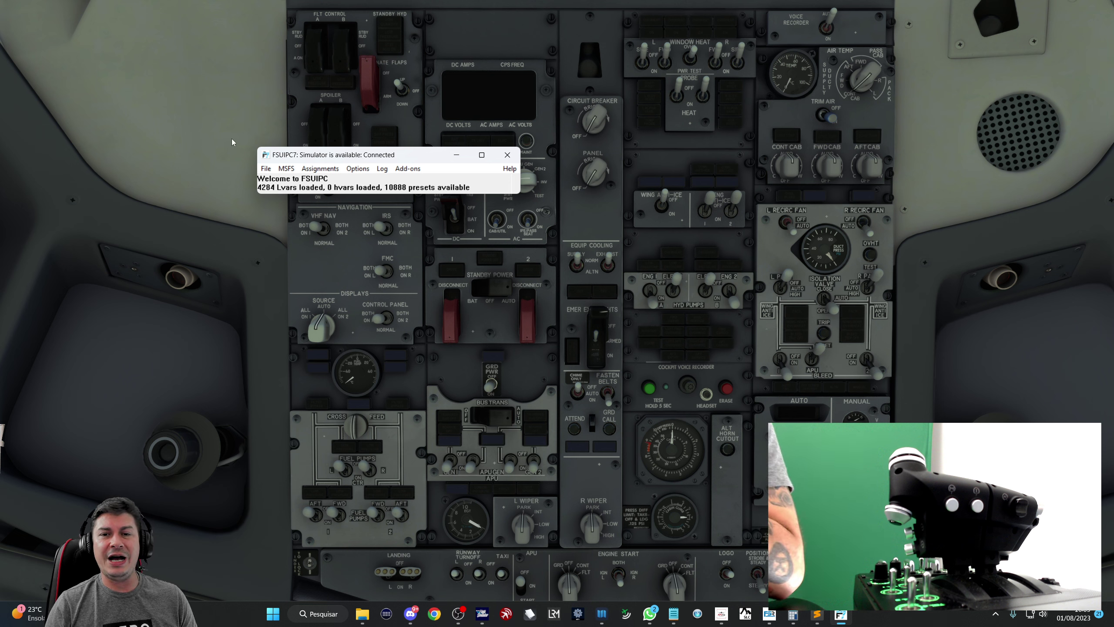
pyautogui.click(194, 244)
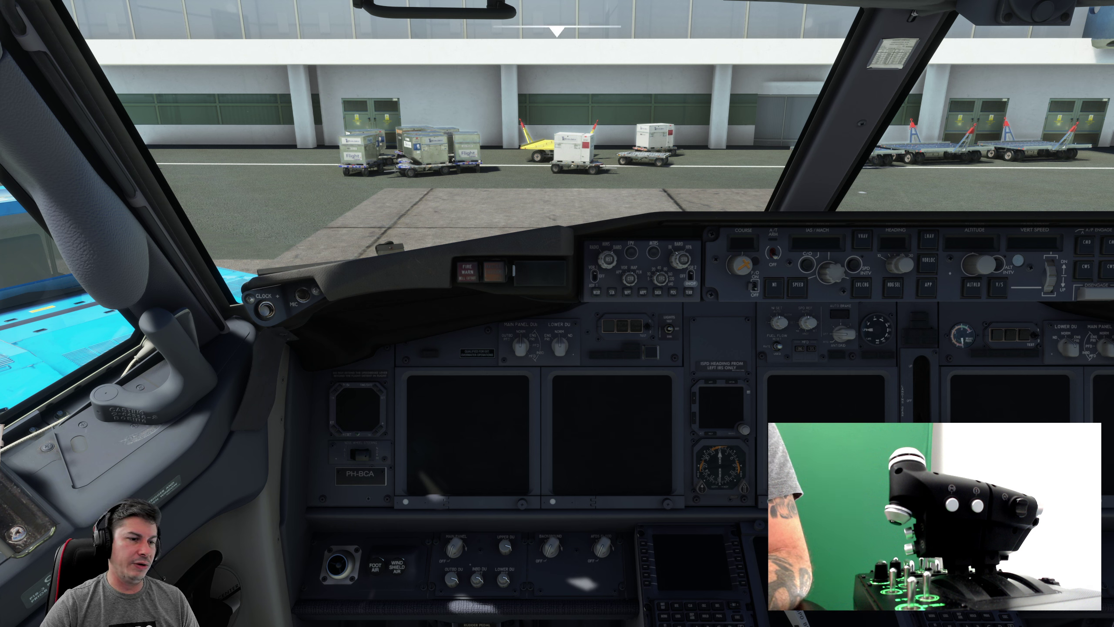
# - Bring up FSUIPC7 over the simulator and enable logging of Events
pyautogui.hotkey('alt', 'f')
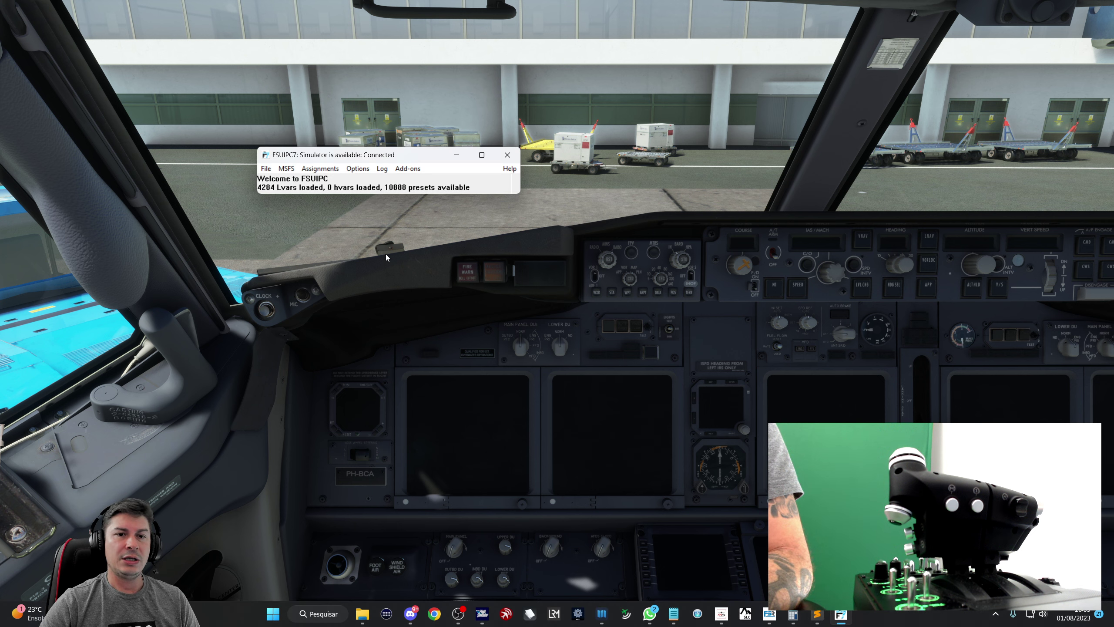
pyautogui.click(382, 169)
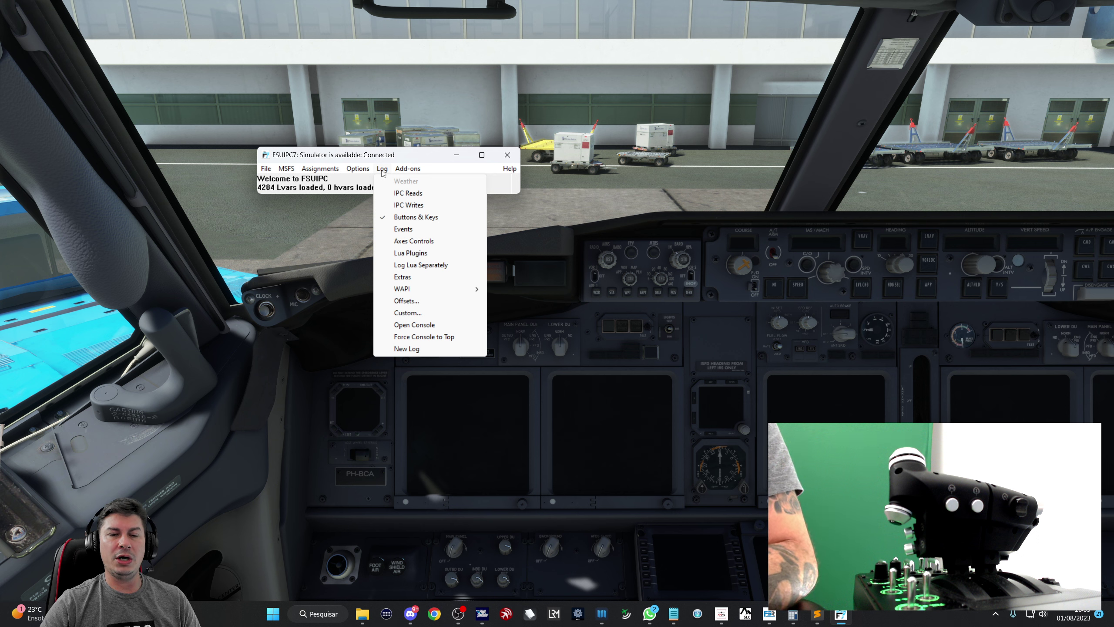
pyautogui.click(397, 231)
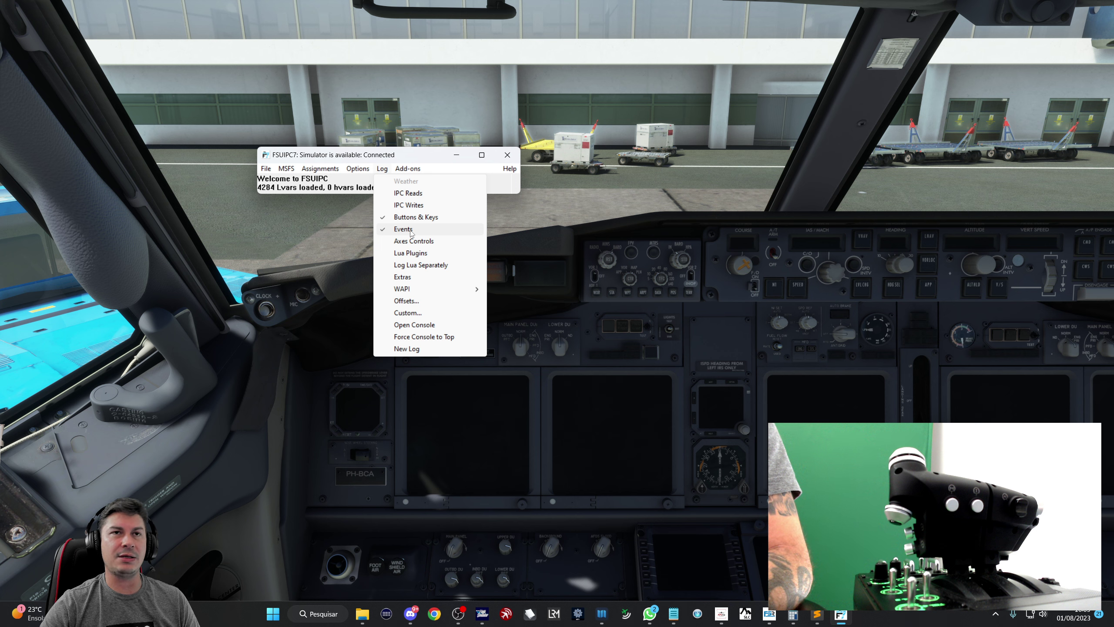
# - Open the FSUIPC7 console log and move its window over the simulator view
pyautogui.click(404, 327)
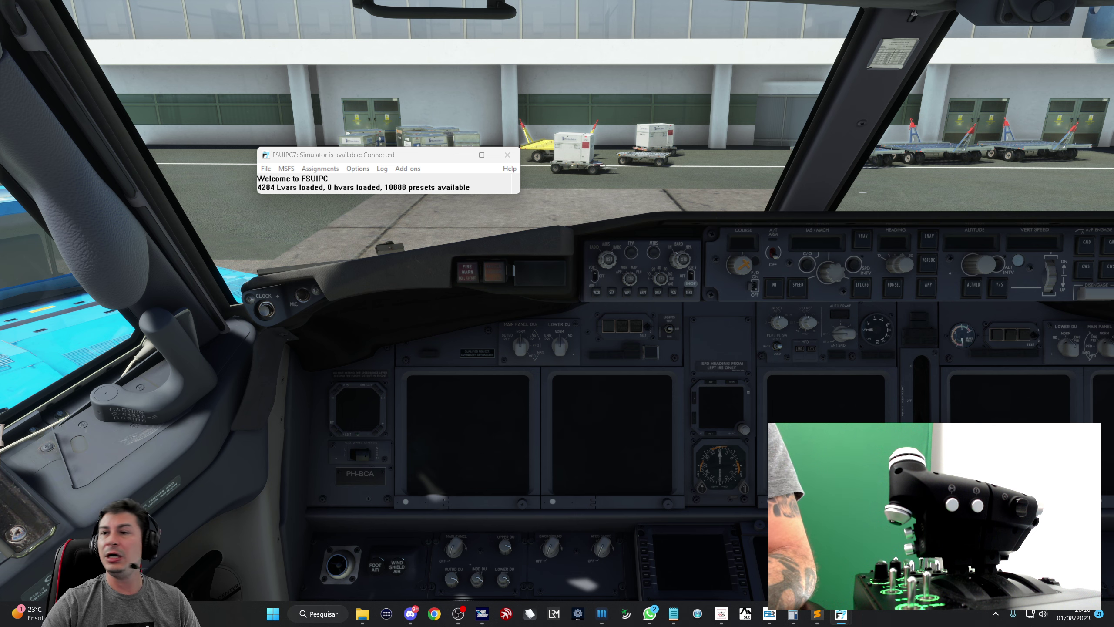
pyautogui.moveTo(1113, 166); pyautogui.dragTo(655, 103)
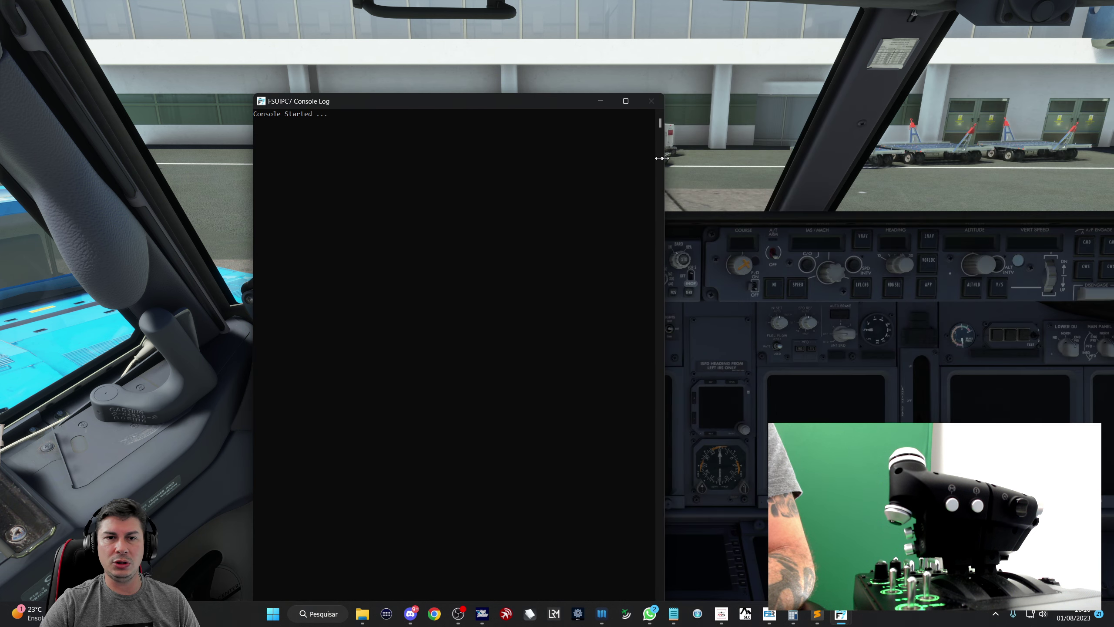
pyautogui.moveTo(466, 108); pyautogui.dragTo(623, 27)
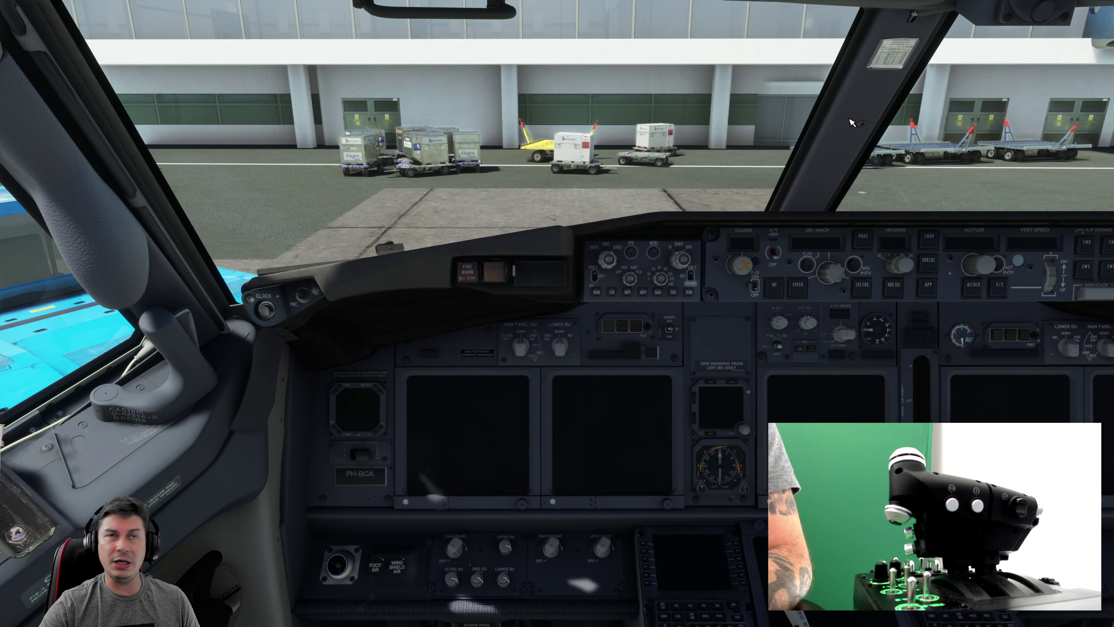
# - Change the cockpit view to the overhead panel, operate the LOGO light switch and check its events in the FSUIPC7 console log
pyautogui.hotkey('alt', '2')
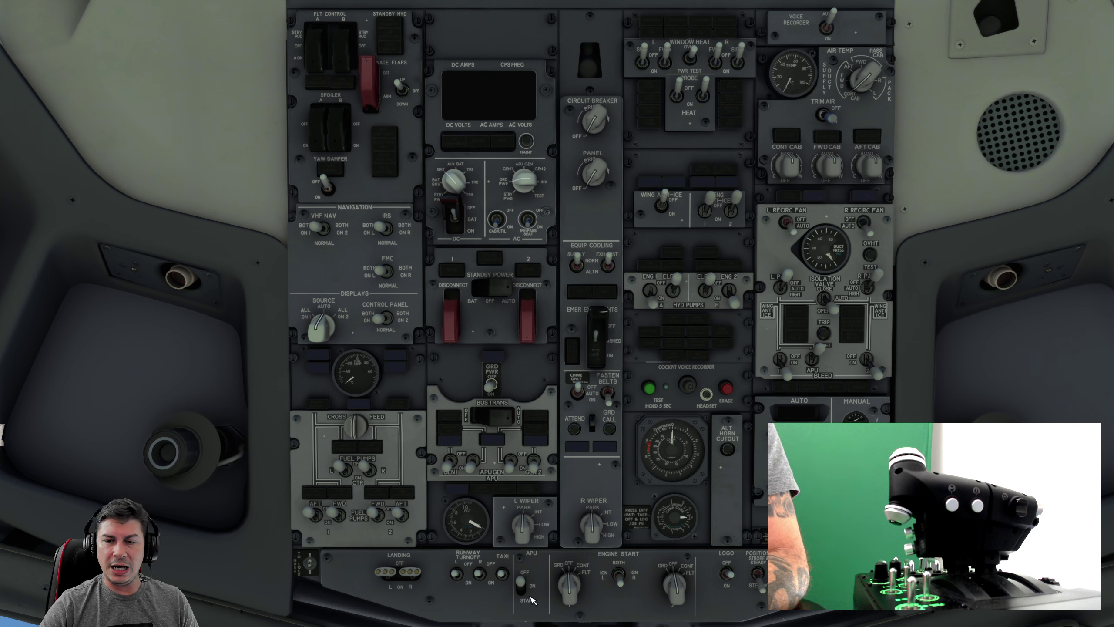
pyautogui.click(735, 578)
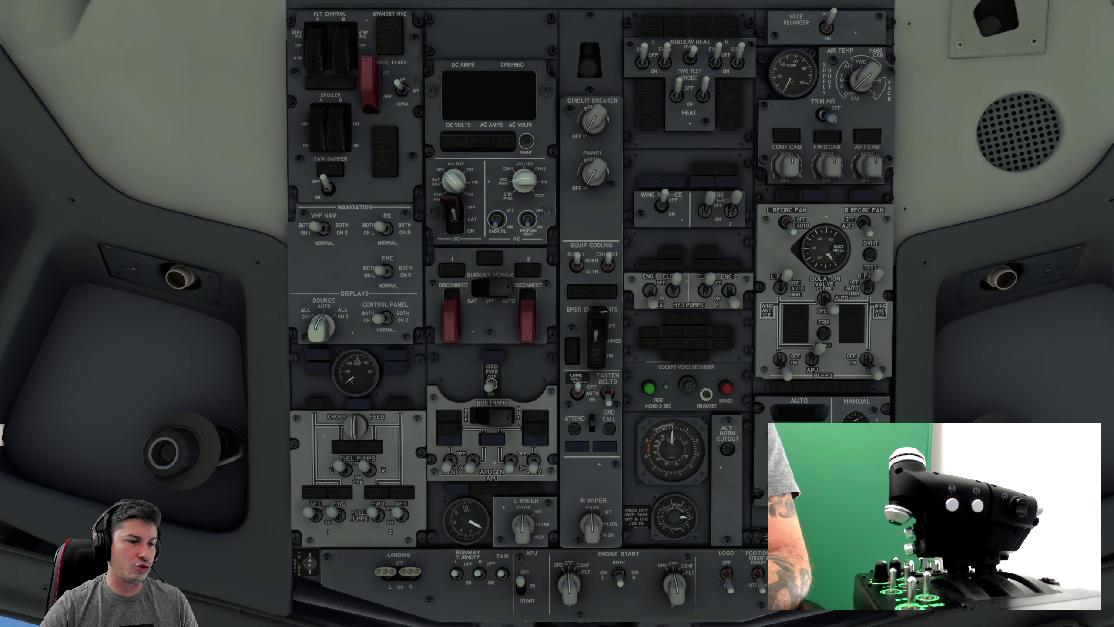
pyautogui.hotkey('alt', 'Tab')
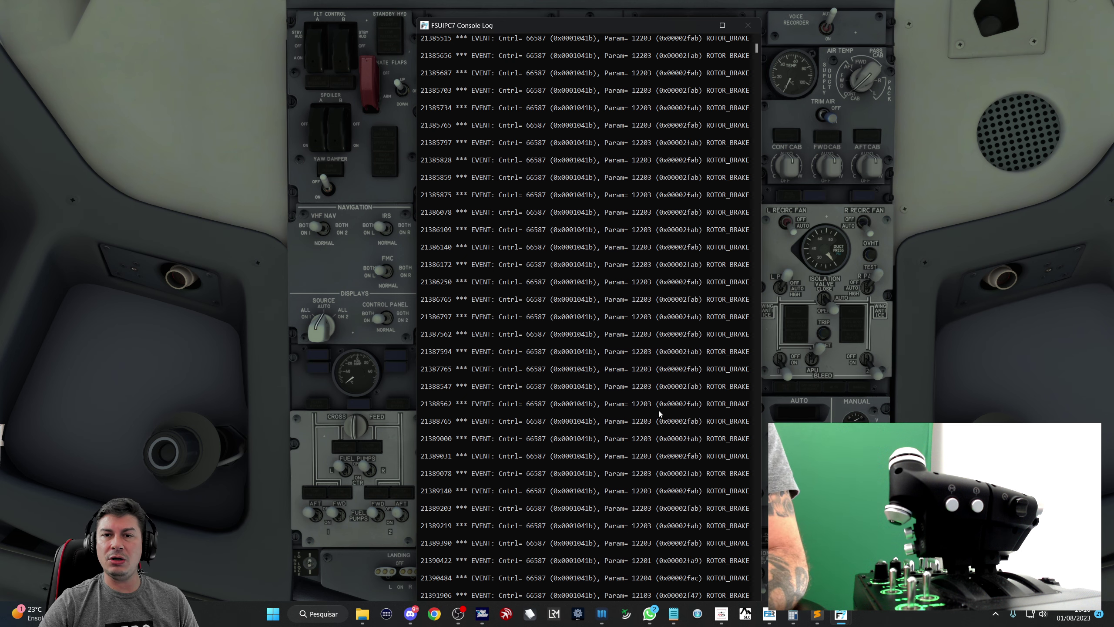
pyautogui.scroll(-2, 658, 411)
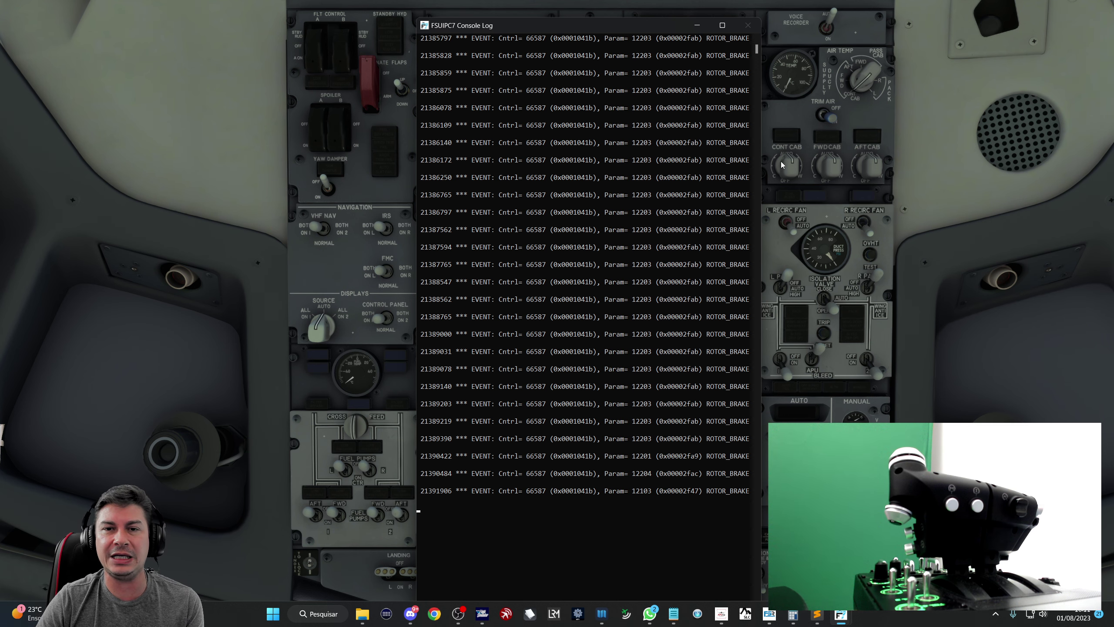
# - Place the console log beside the overhead panel and log events from overhead switches such as EQUIP COOLING and YAW DAMPER
pyautogui.moveTo(633, 31); pyautogui.dragTo(528, 37)
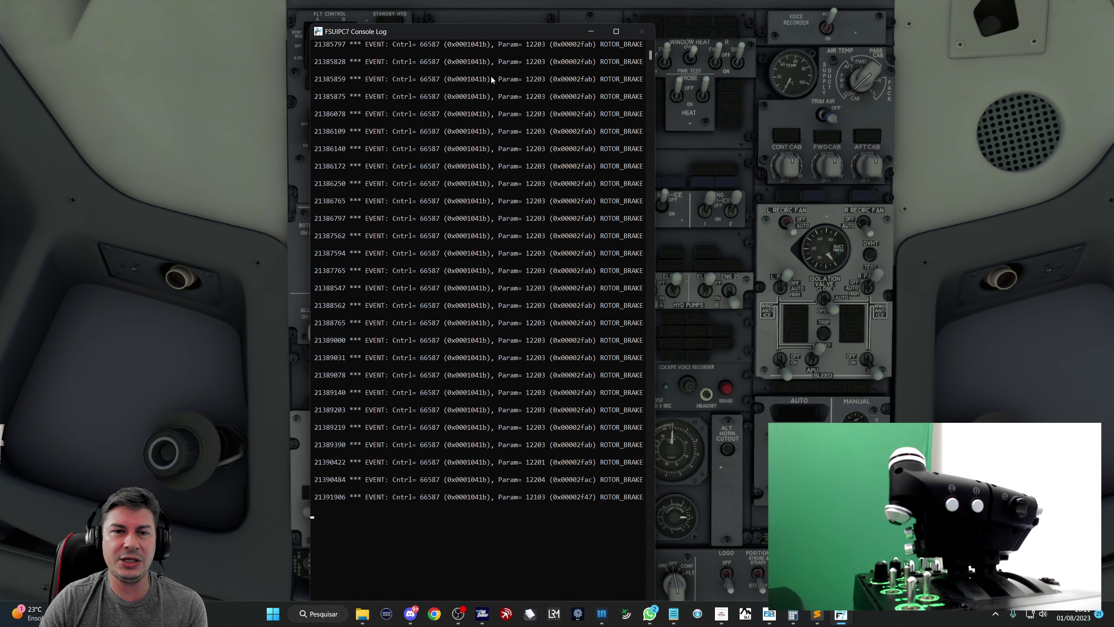
pyautogui.moveTo(492, 31); pyautogui.dragTo(555, 46)
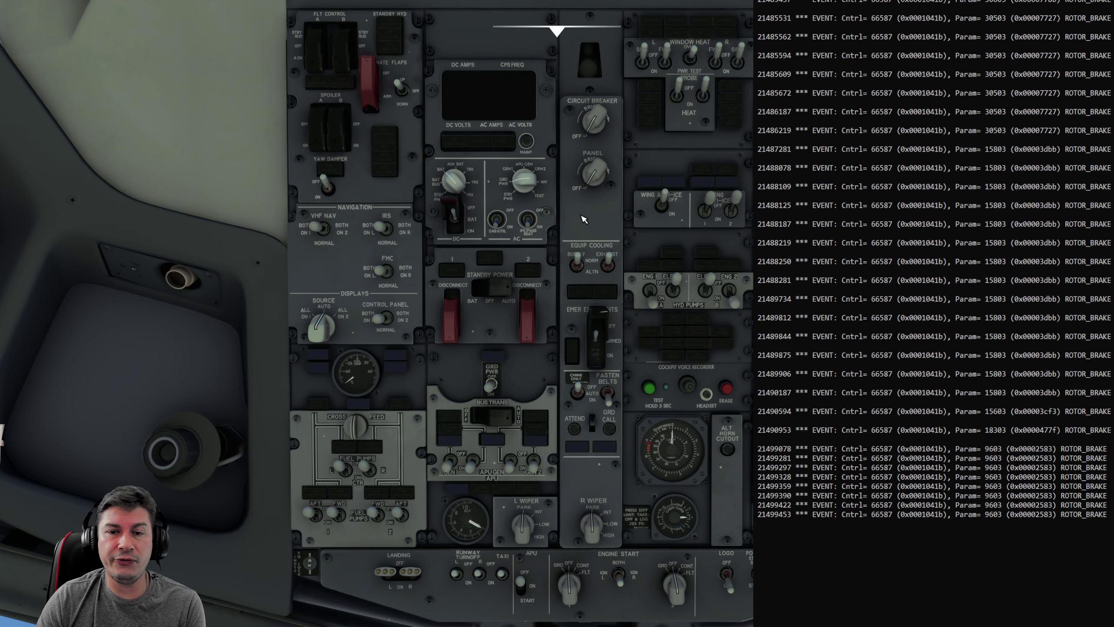
pyautogui.moveTo(608, 262); pyautogui.dragTo(612, 264)
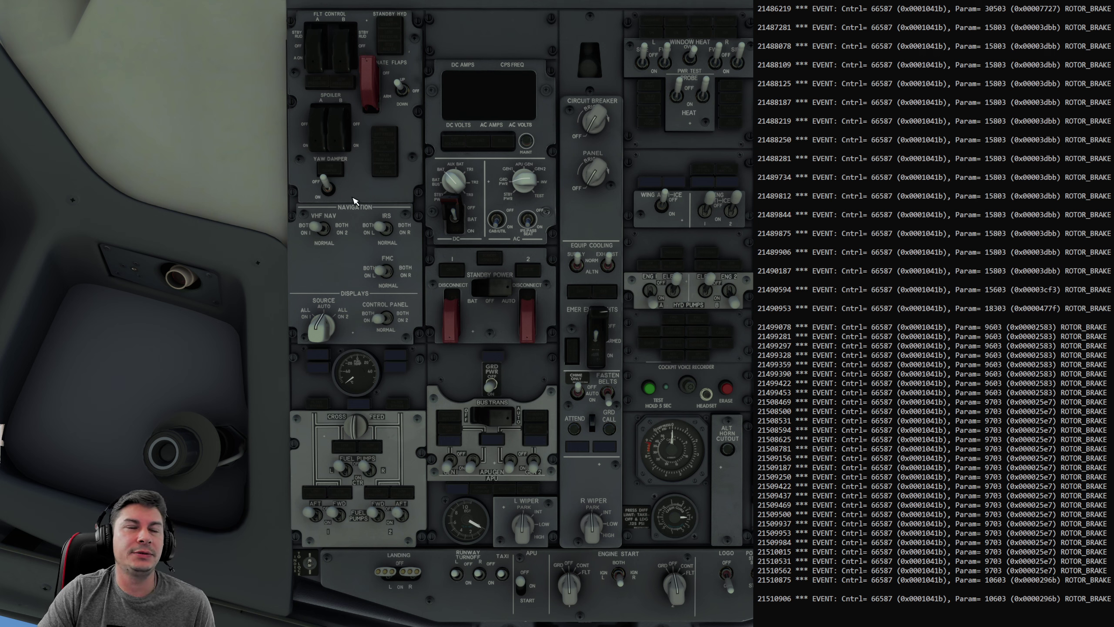
pyautogui.click(320, 185)
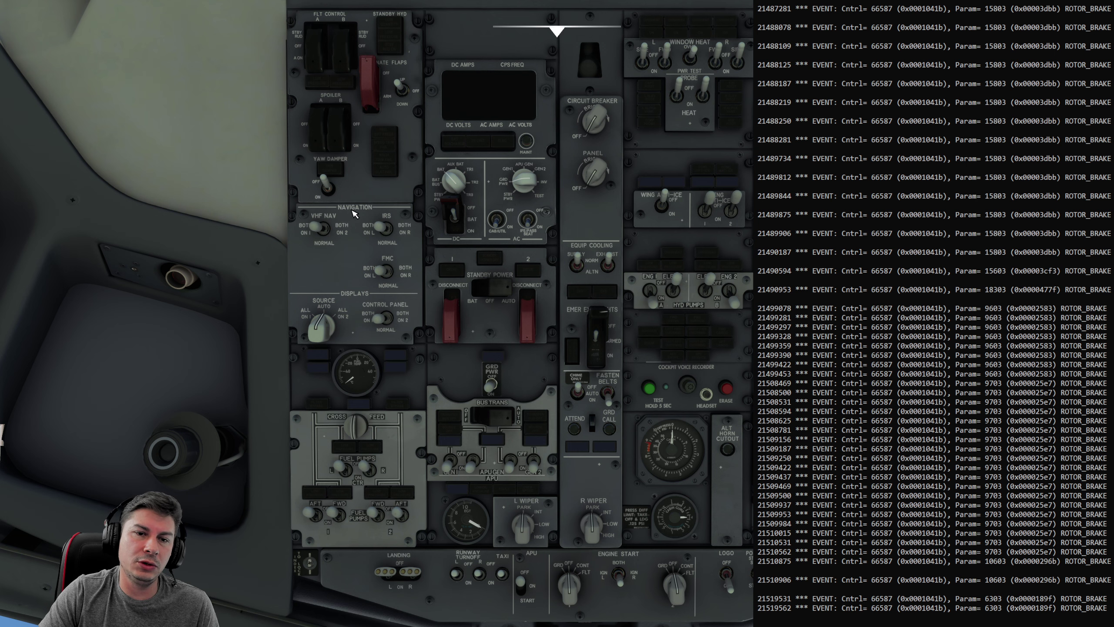
pyautogui.click(411, 190)
pyautogui.click(595, 421)
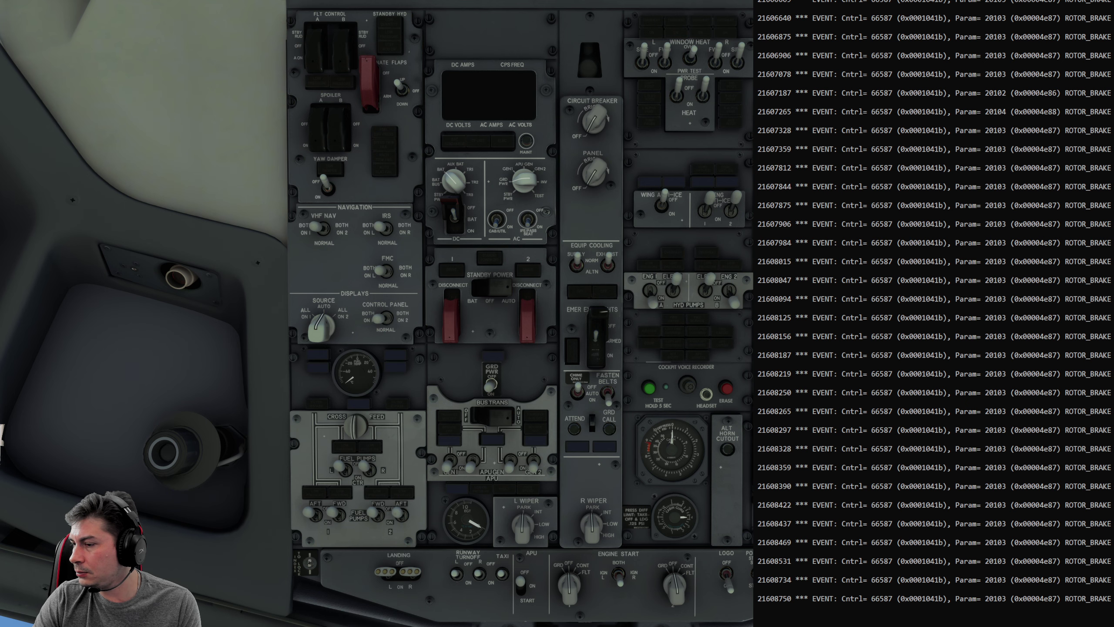
# - Shift the overhead view to the bleed air panel and read the ISOLATION VALVE switch's parameter in the console log
pyautogui.scroll(-2, 1023, 493)
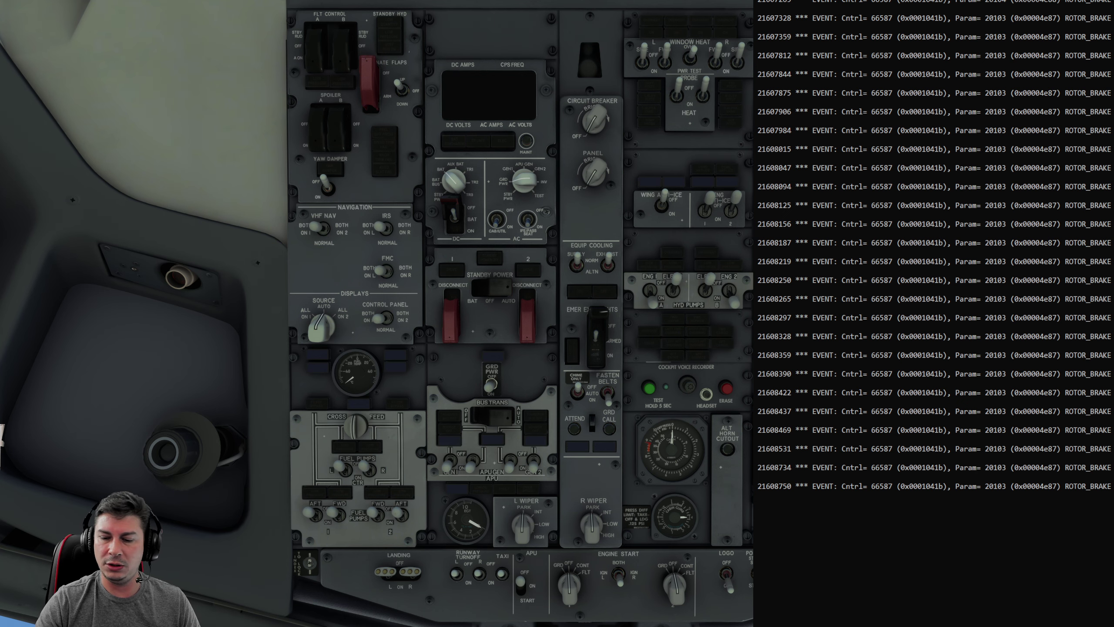
pyautogui.press('Right')
pyautogui.press('Right')
pyautogui.press('Right')
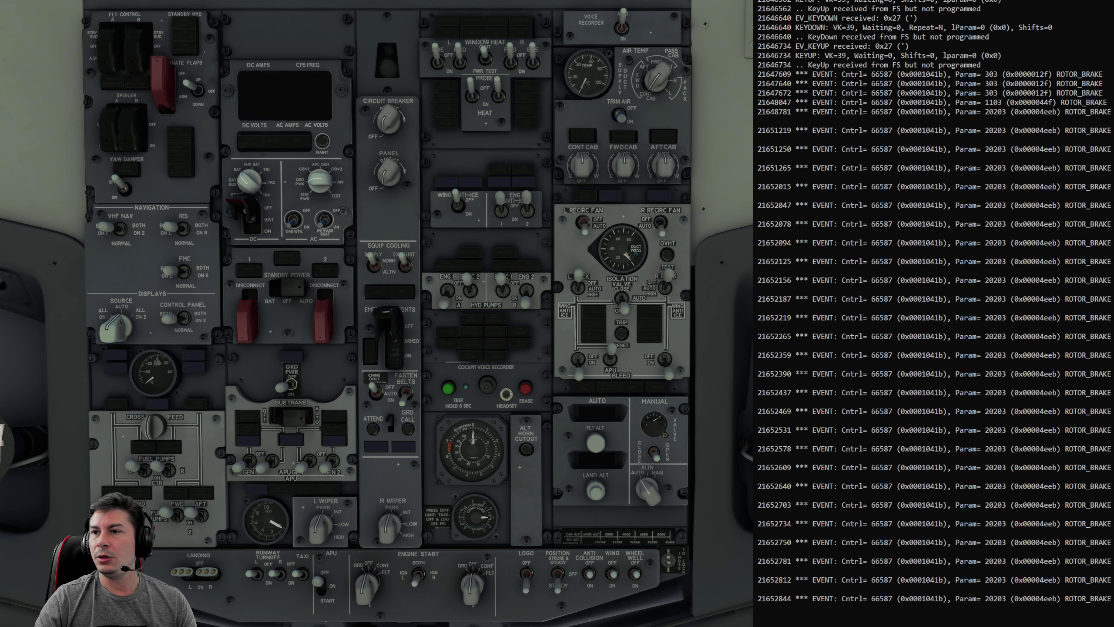
# - Add 202 to 69632 in the Windows Calculator to get the ISOLATION VALVE control number, and close the calculator
pyautogui.press('XF86Calculator')
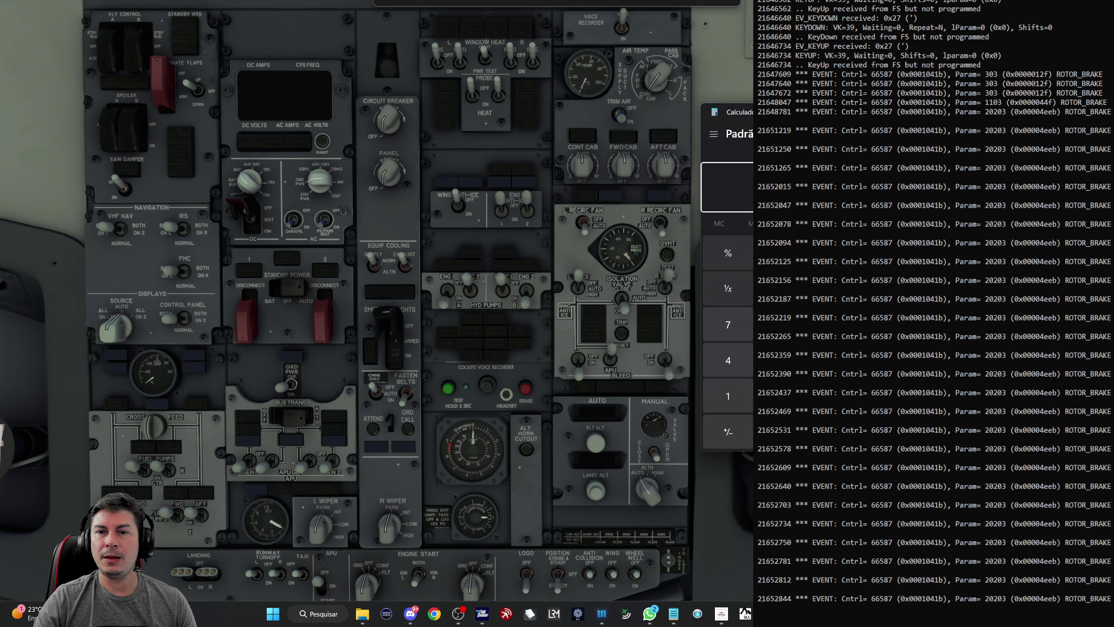
pyautogui.moveTo(790, 126); pyautogui.dragTo(518, 116)
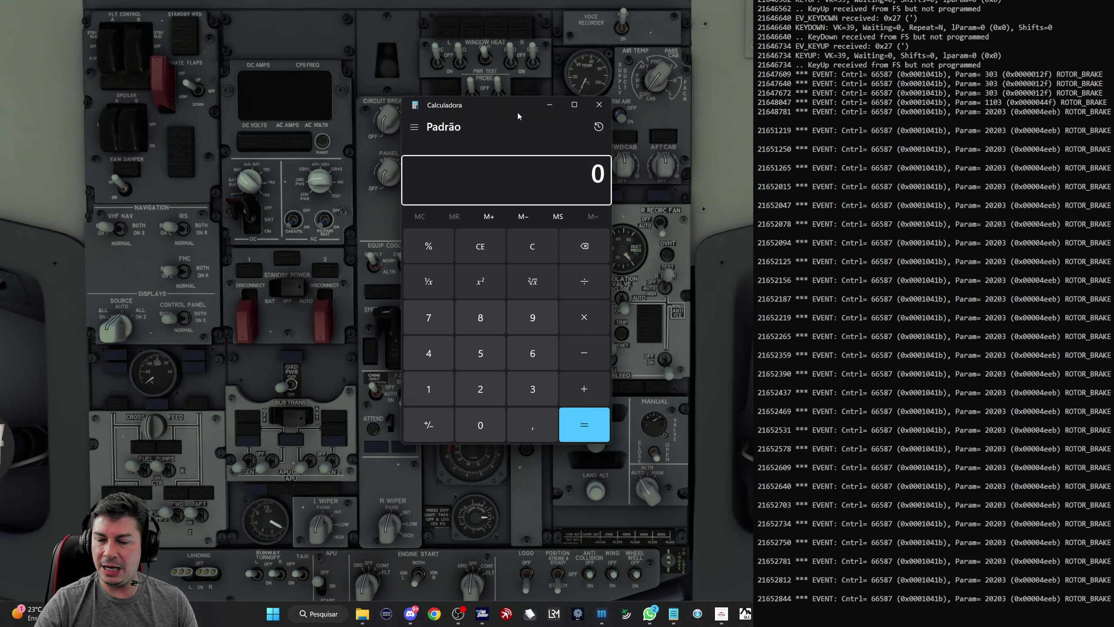
pyautogui.write('69632')
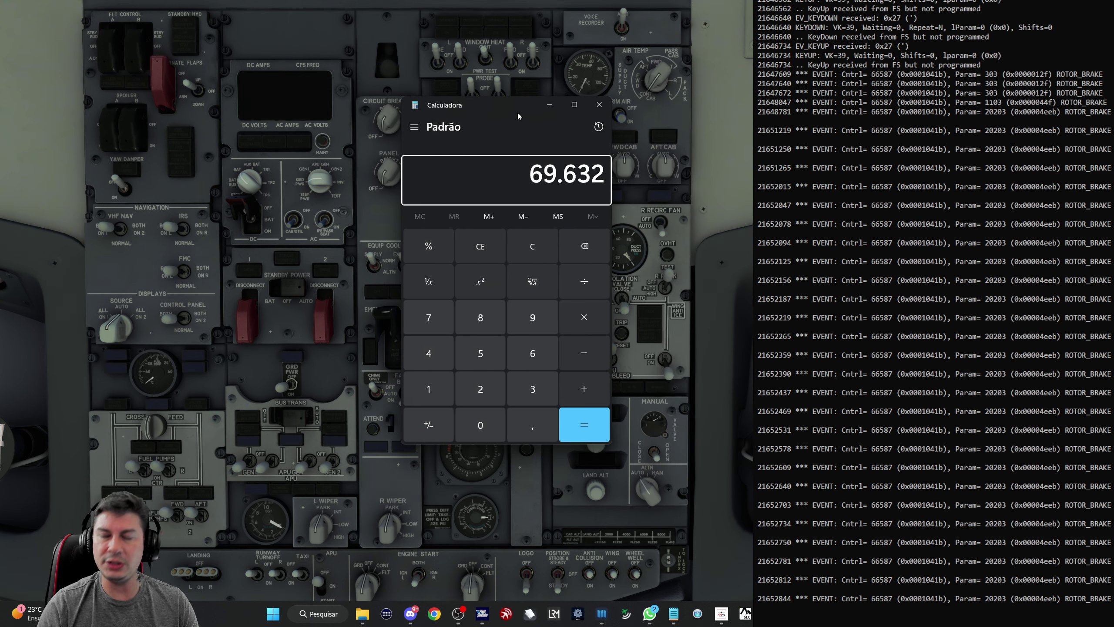
pyautogui.press('+')
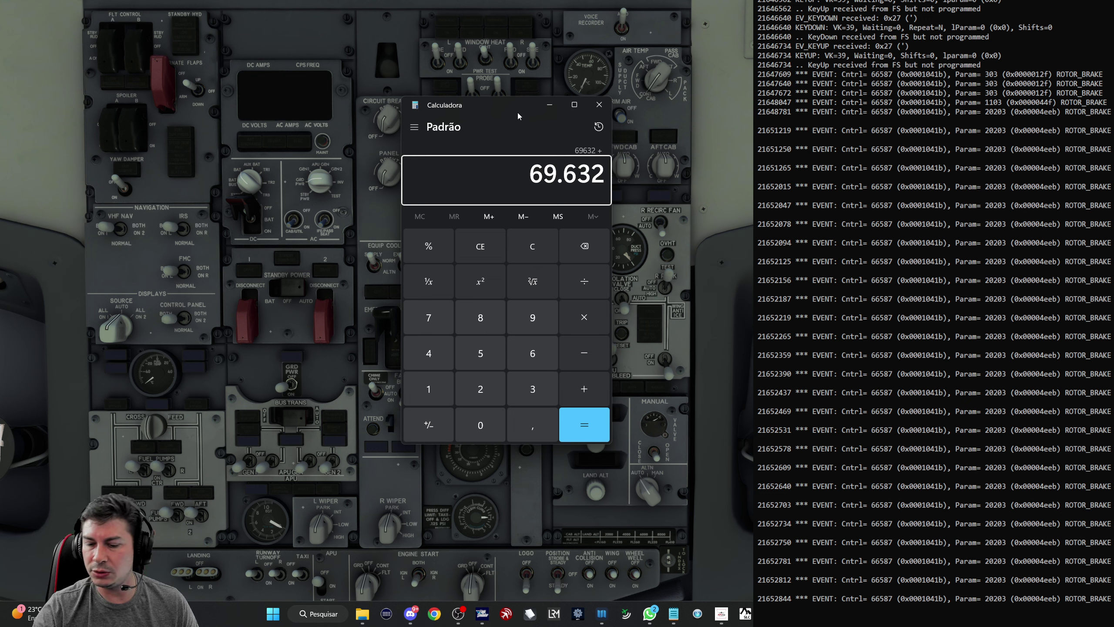
pyautogui.write('202')
pyautogui.press('Return')
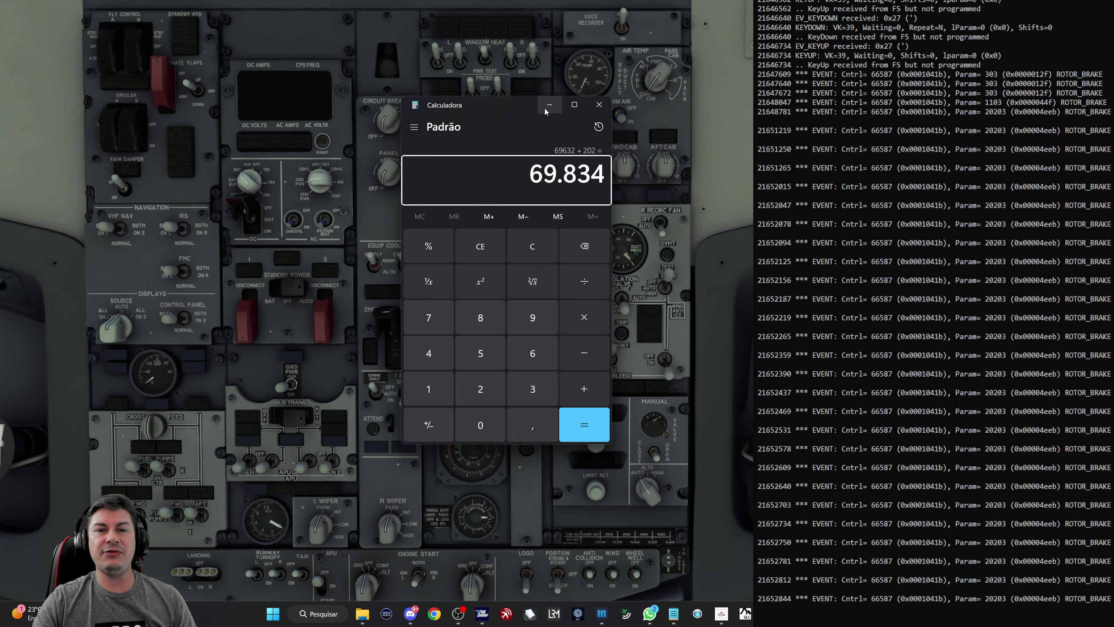
pyautogui.click(599, 104)
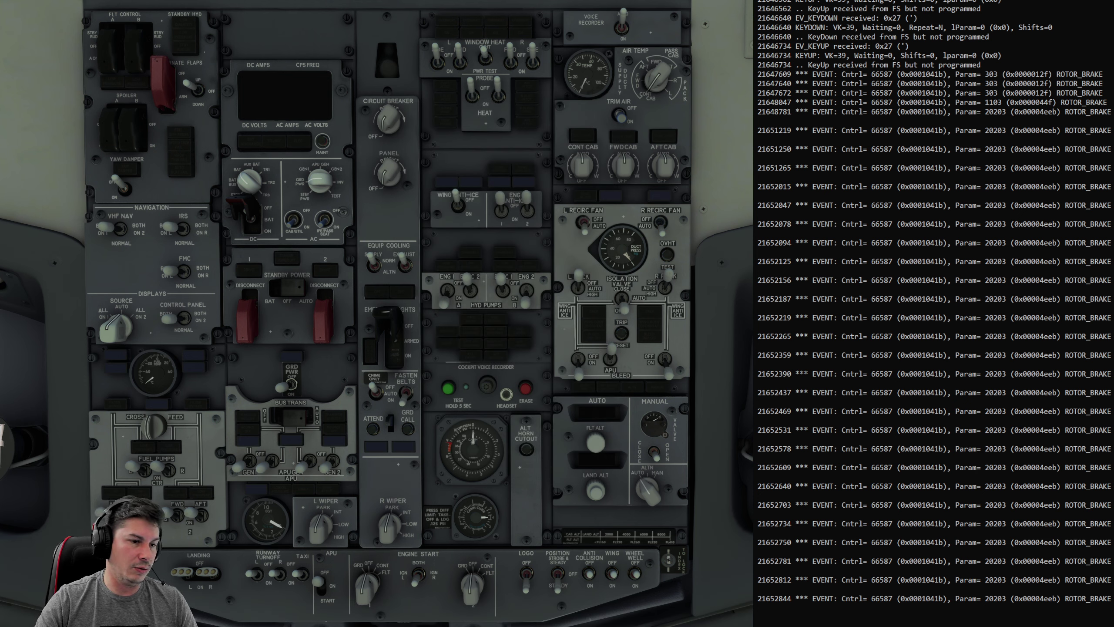
# - Bring up FSUIPC7 clear of the console log and open its button and switch assignments
pyautogui.hotkey('alt', 'f')
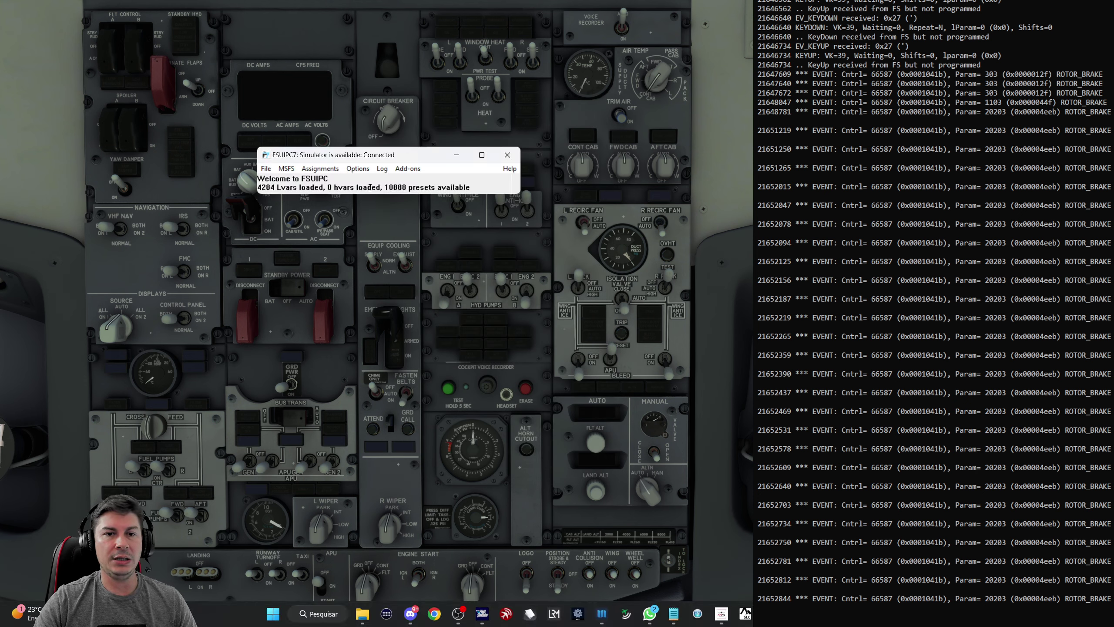
pyautogui.moveTo(397, 154); pyautogui.dragTo(703, 167)
pyautogui.click(621, 181)
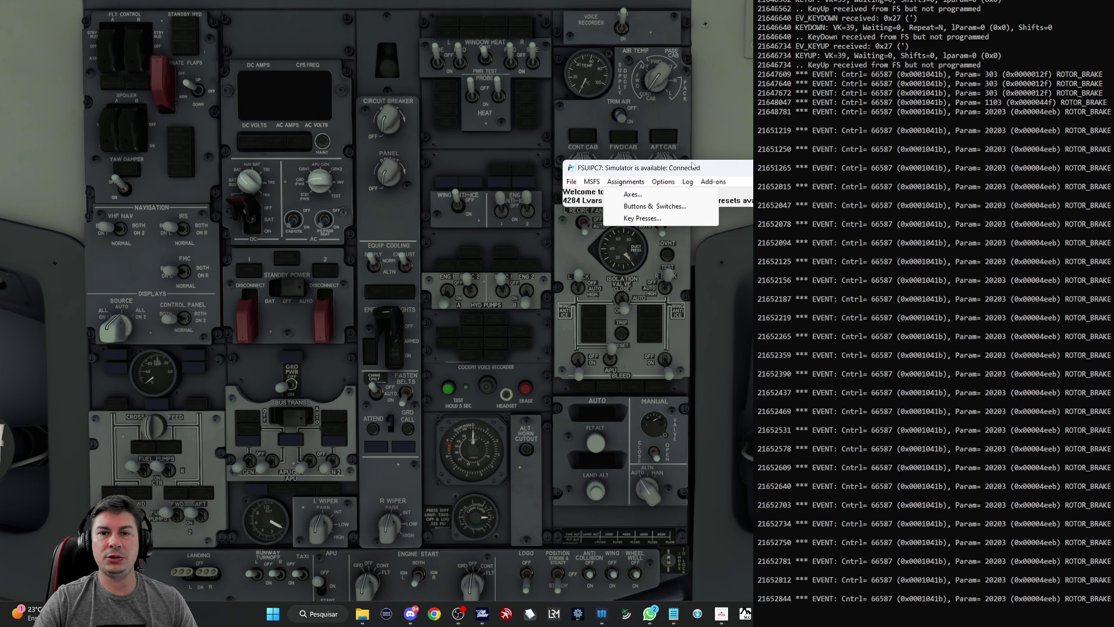
pyautogui.moveTo(692, 165); pyautogui.dragTo(542, 163)
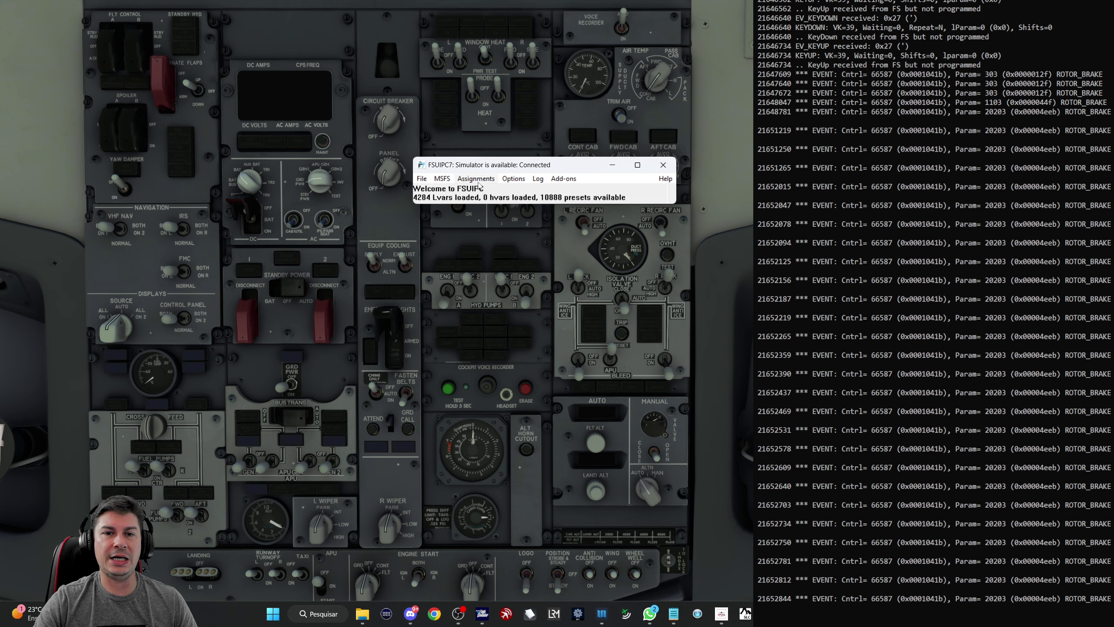
pyautogui.click(477, 178)
pyautogui.click(480, 204)
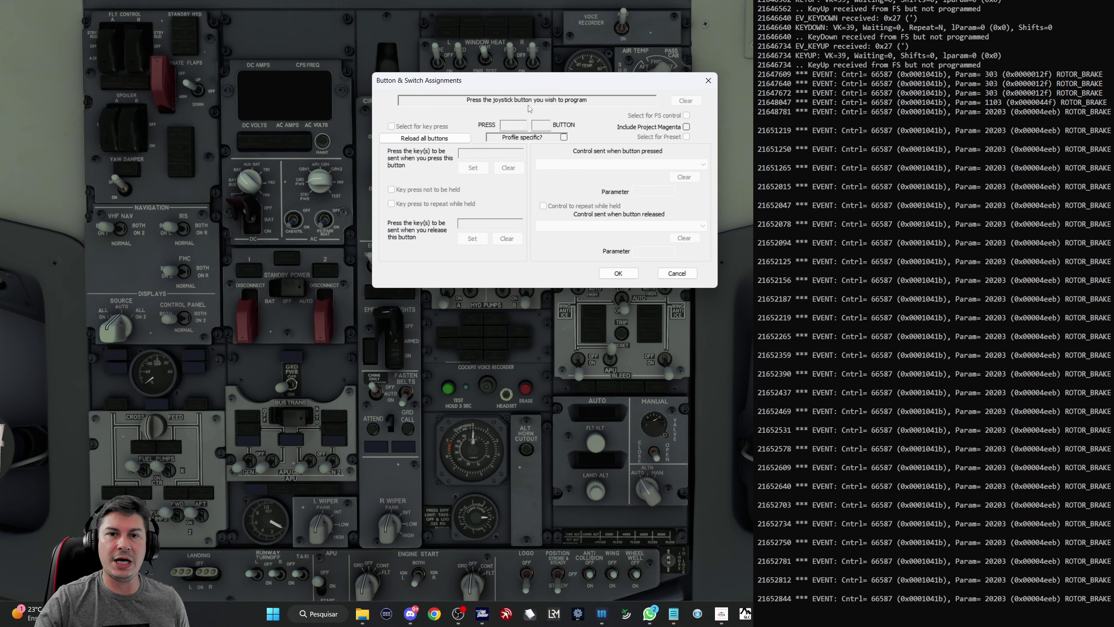
# - Make the button assignments profile-specific with a new controls profile named TESTE, without applying the general assignments
pyautogui.click(564, 138)
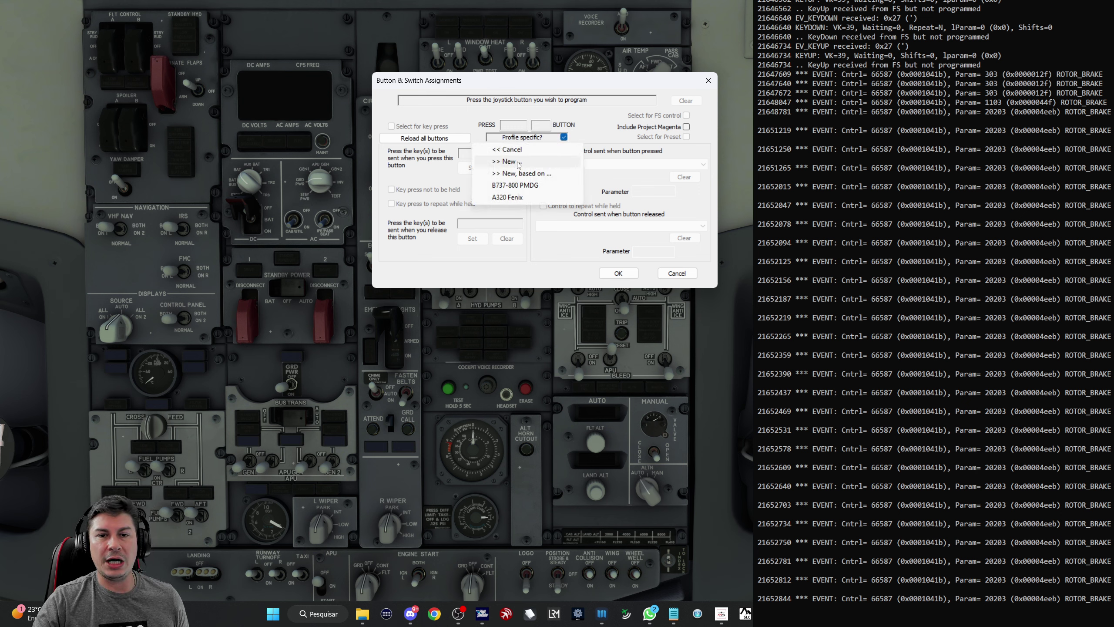
pyautogui.click(508, 161)
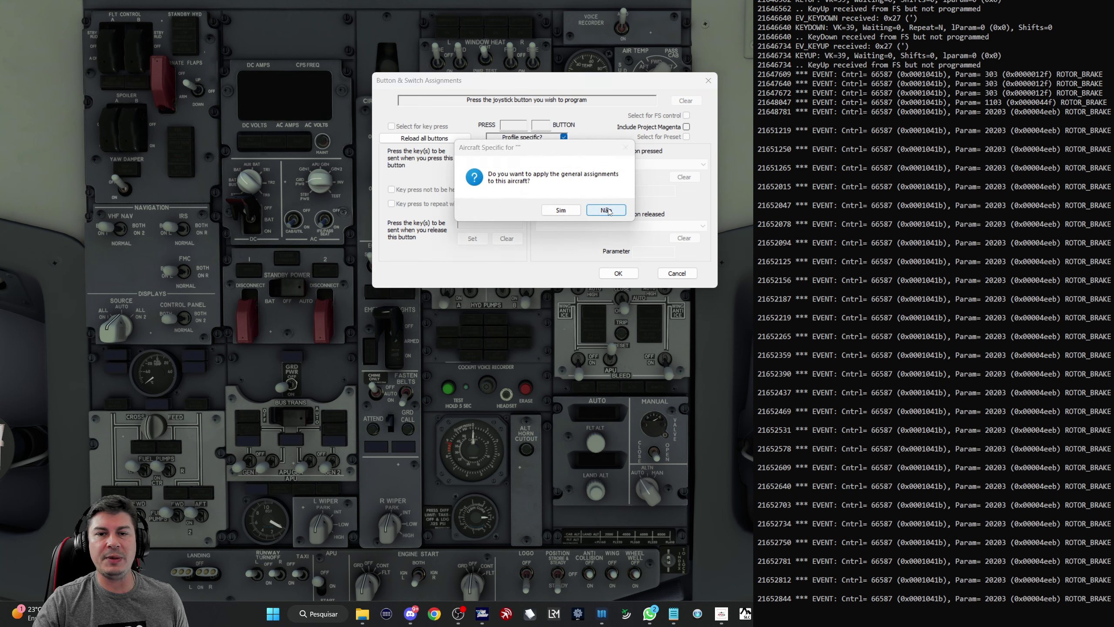
pyautogui.click(608, 212)
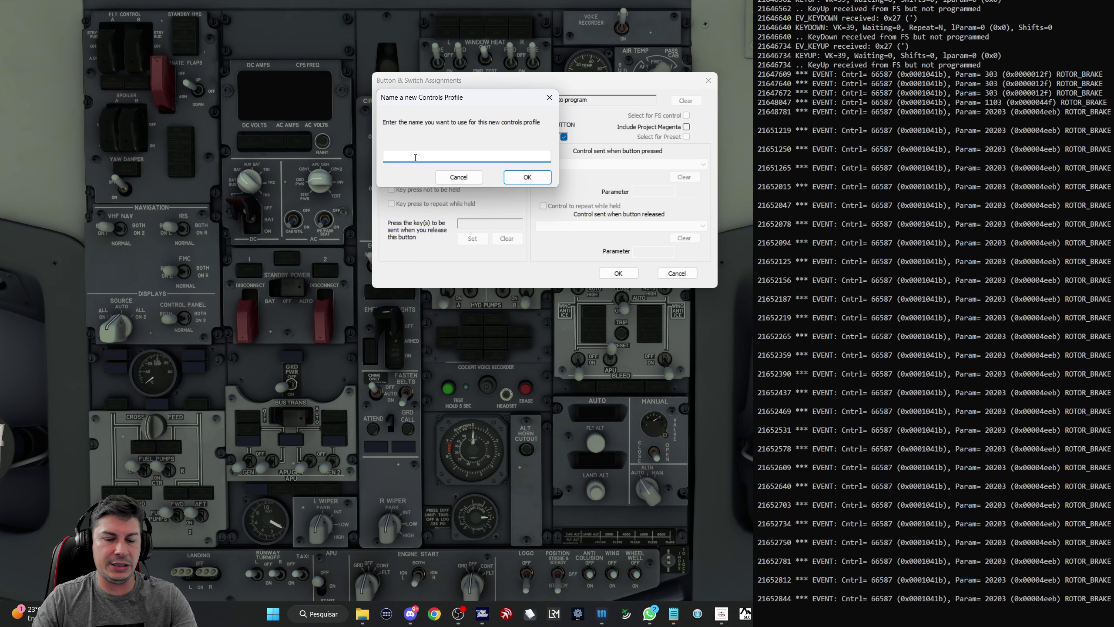
pyautogui.write('PMDG')
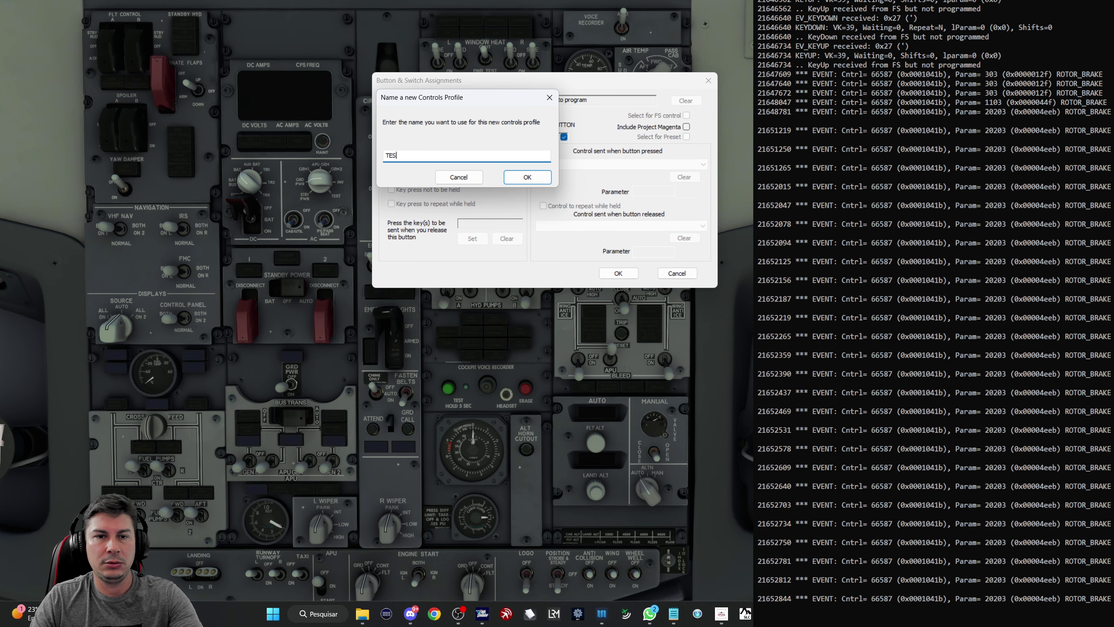
pyautogui.click(538, 179)
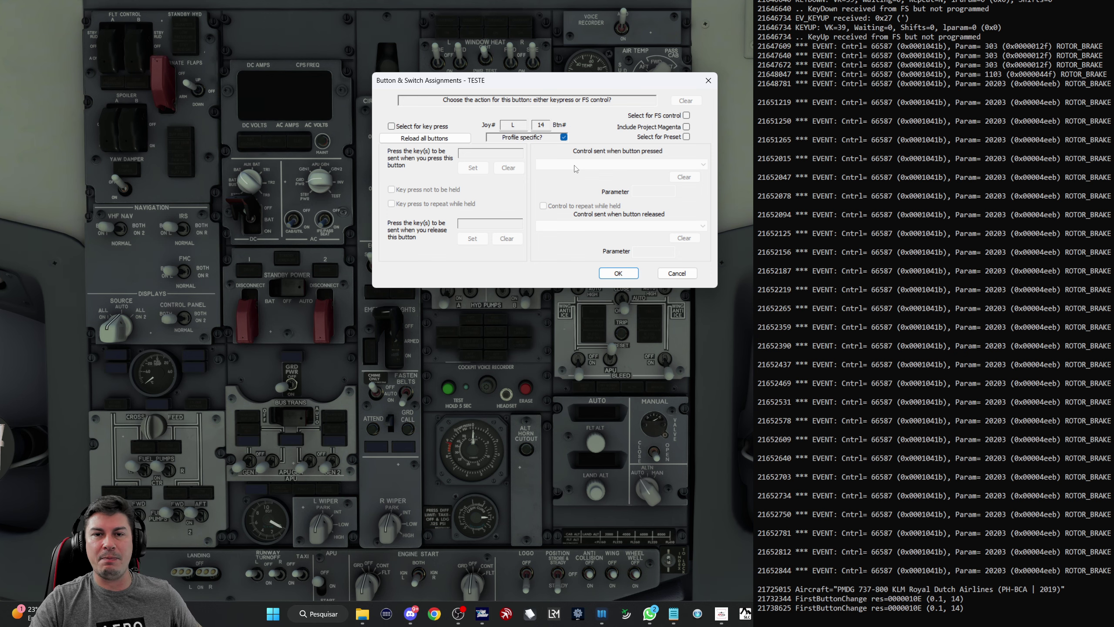
pyautogui.moveTo(582, 81); pyautogui.dragTo(416, 85)
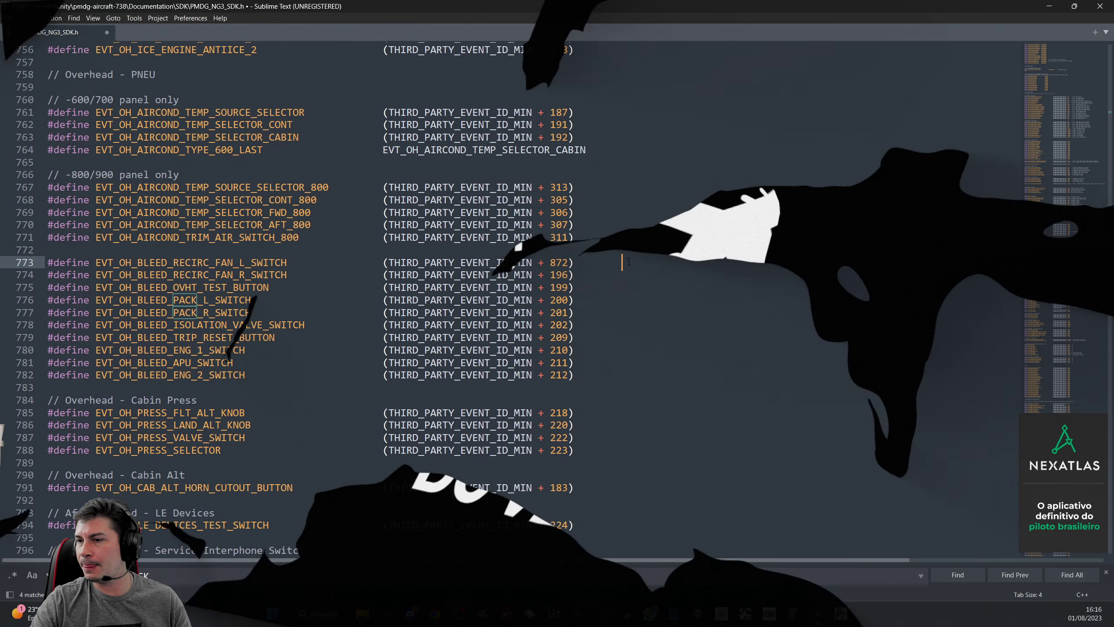
# - Switch to Sublime Text and run a new search in PMDG_NG3_SDK.h, stepping through the matches
pyautogui.click(174, 579)
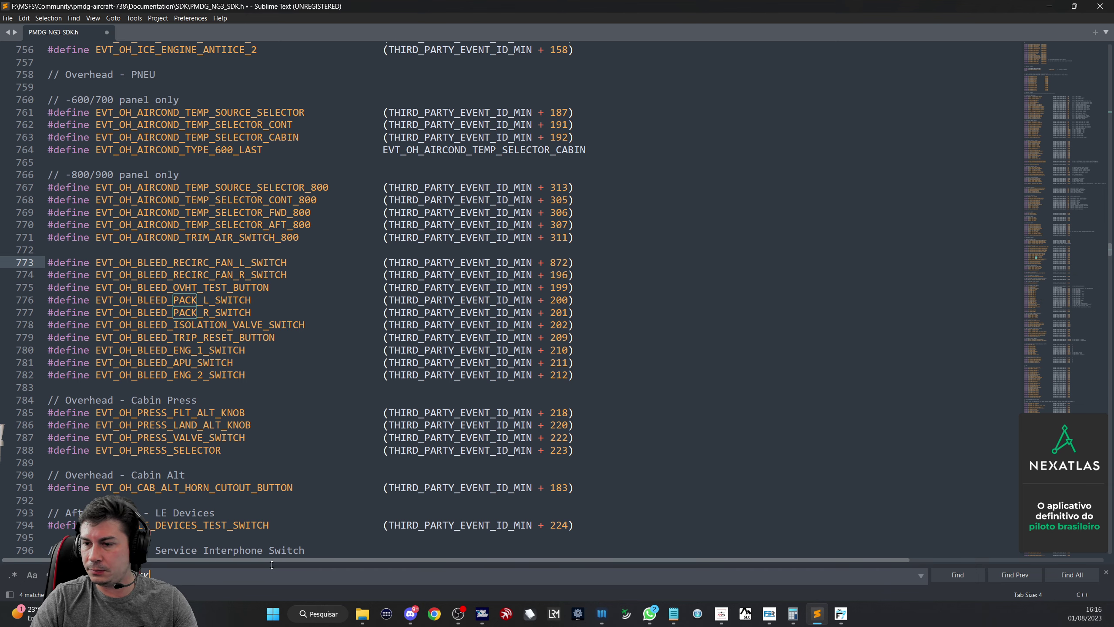
pyautogui.press('Return')
pyautogui.press('Return')
pyautogui.press('Return')
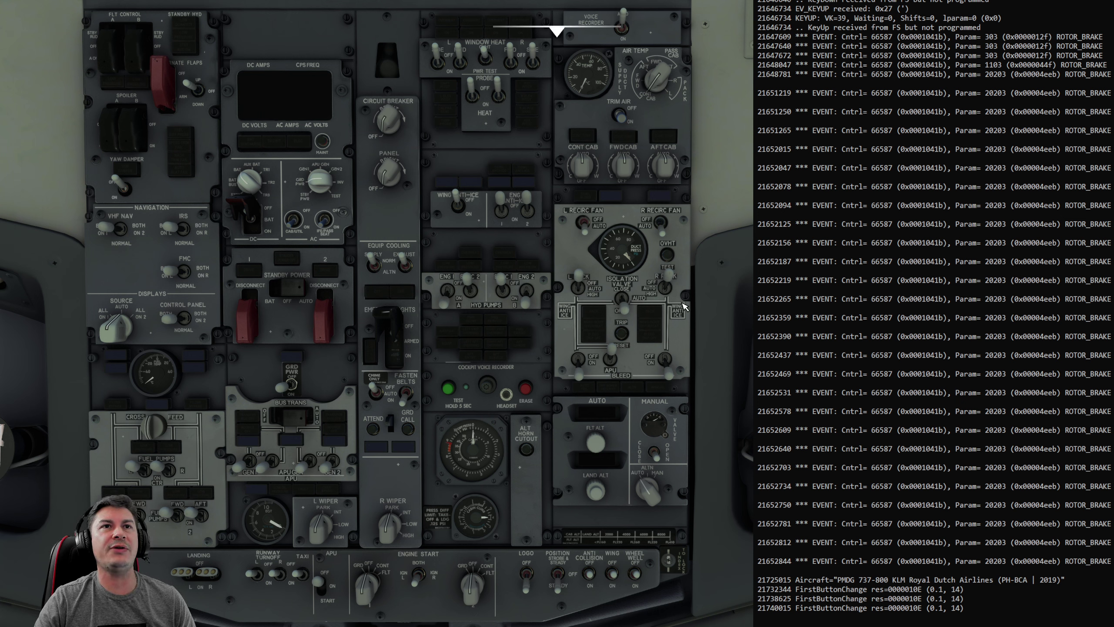
# - Examine the 737 overhead panel close up around the HYD PUMPS, L PACK and ISOLATION VALVE switches
pyautogui.press('.')
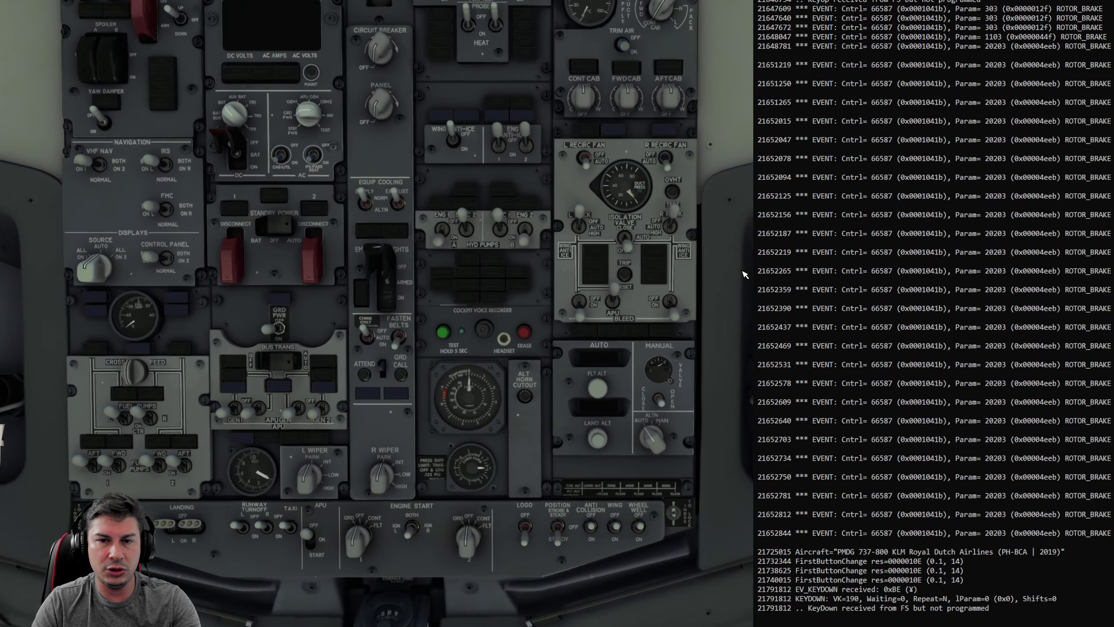
pyautogui.press(',')
pyautogui.hotkey(',', 'Up')
pyautogui.press('Down')
pyautogui.press(',')
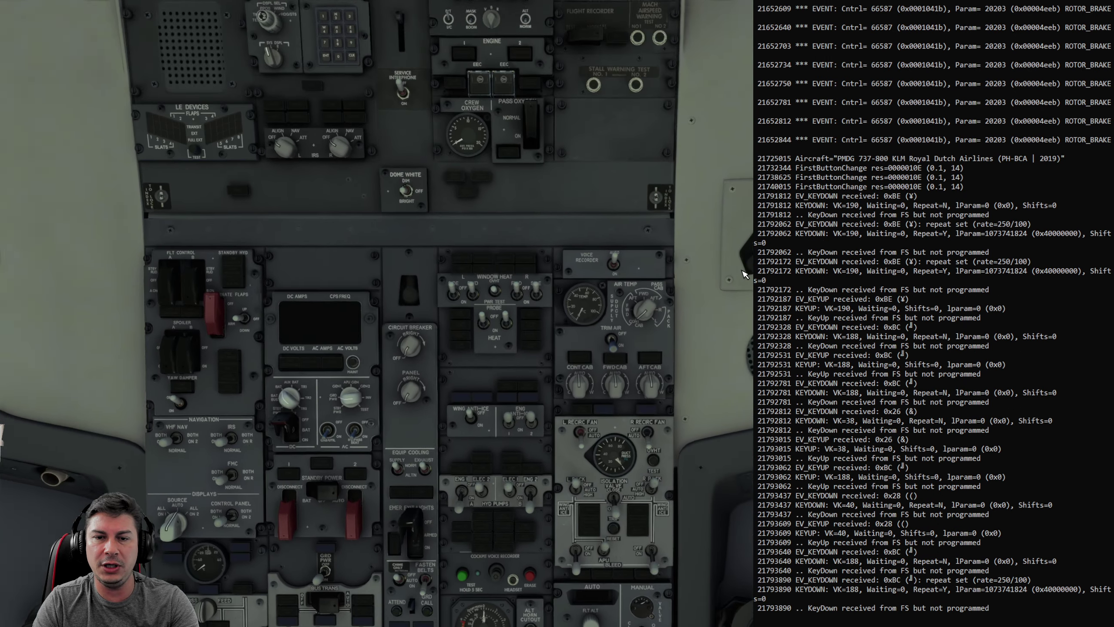
pyautogui.press('Down')
pyautogui.press('.')
pyautogui.press('Up')
pyautogui.press('Up')
pyautogui.press('Up')
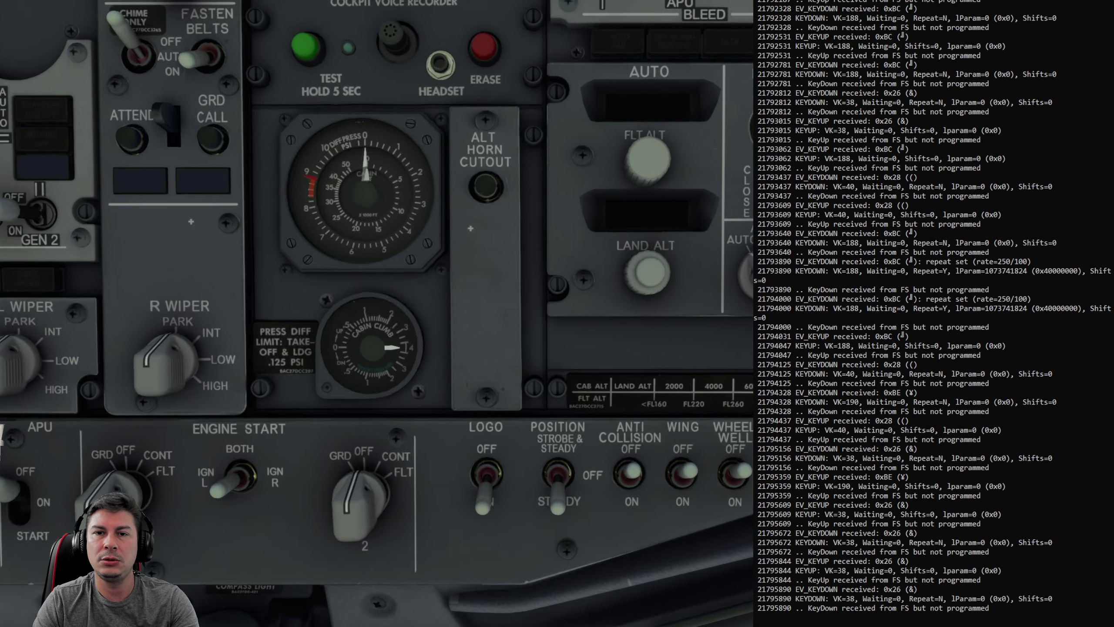
pyautogui.press(',')
pyautogui.press(',')
pyautogui.press(',')
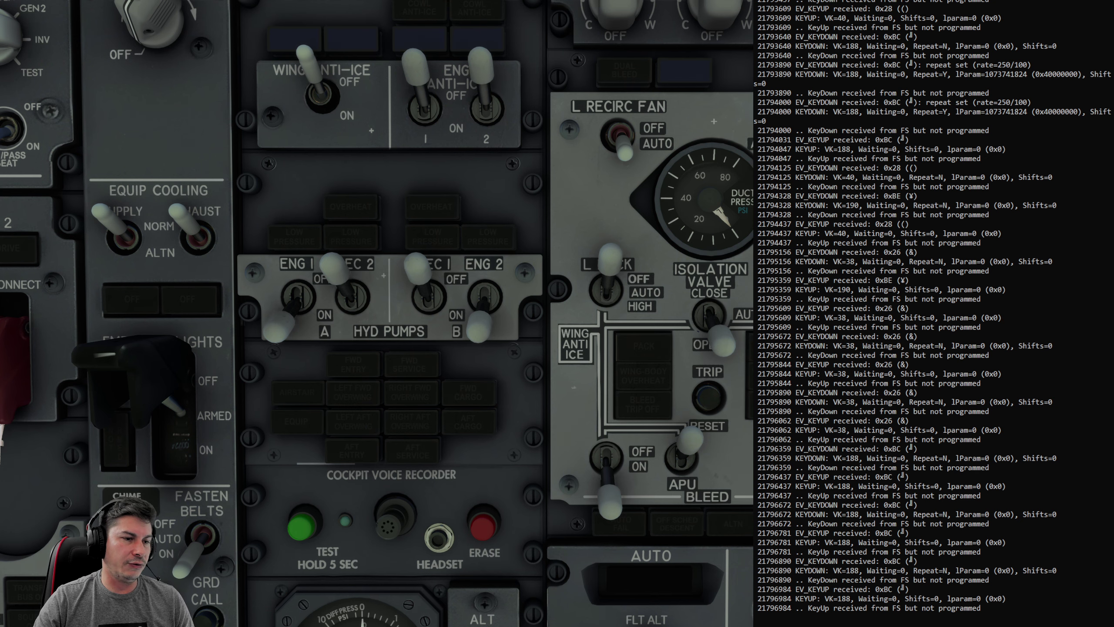
# - Switch to FSUIPC7 and assign custom control 68834 with parameter 1 to the press of joystick L button 14
pyautogui.hotkey('alt', 'Tab')
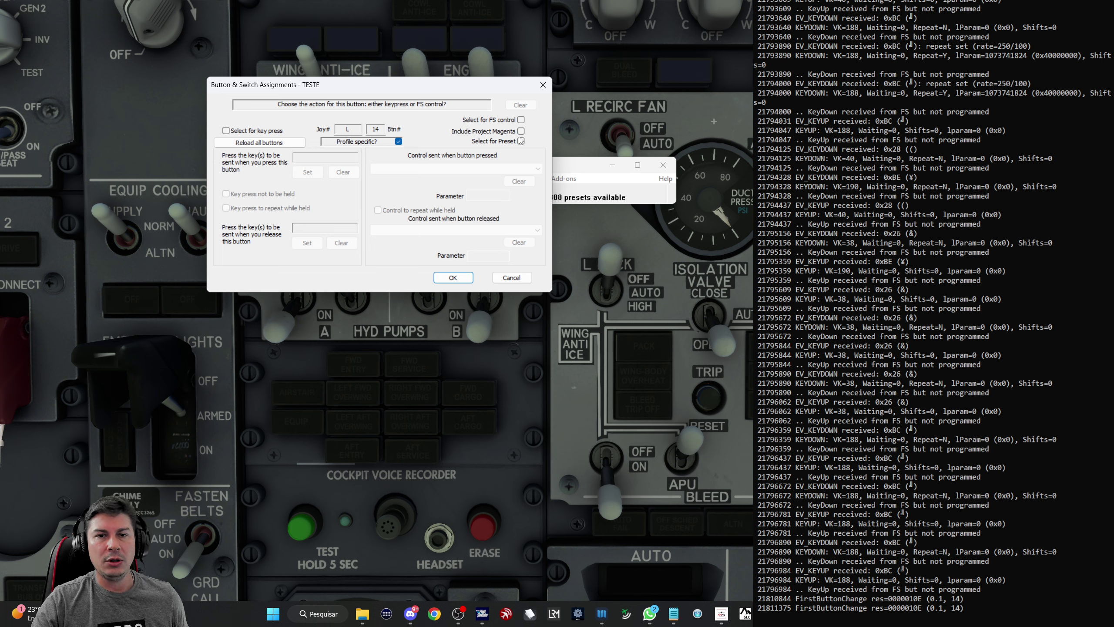
pyautogui.click(521, 120)
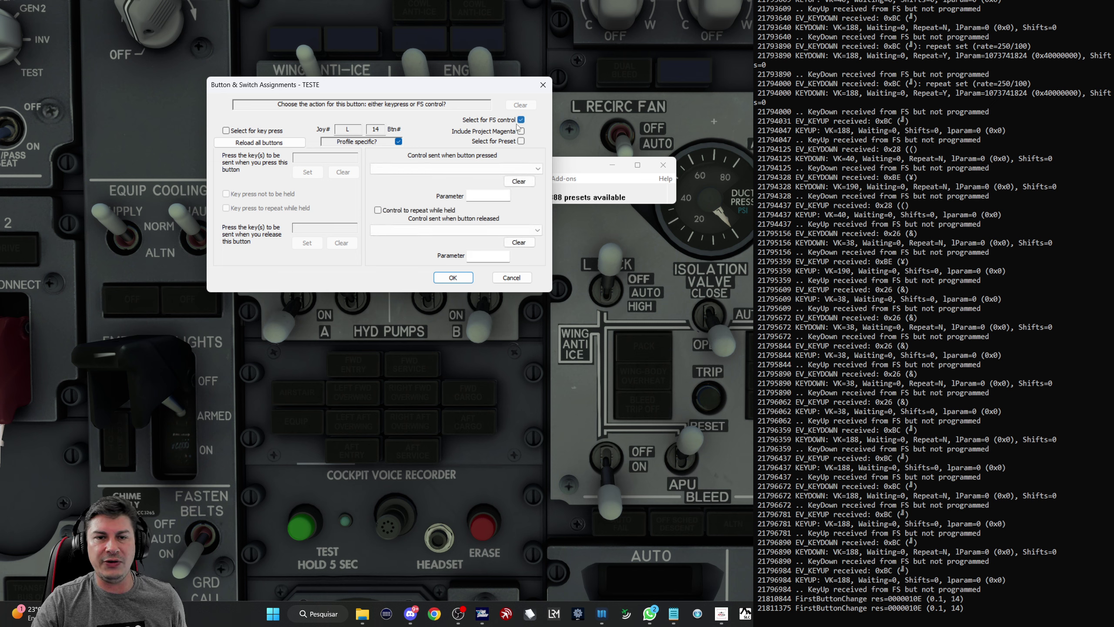
pyautogui.click(410, 169)
pyautogui.click(409, 192)
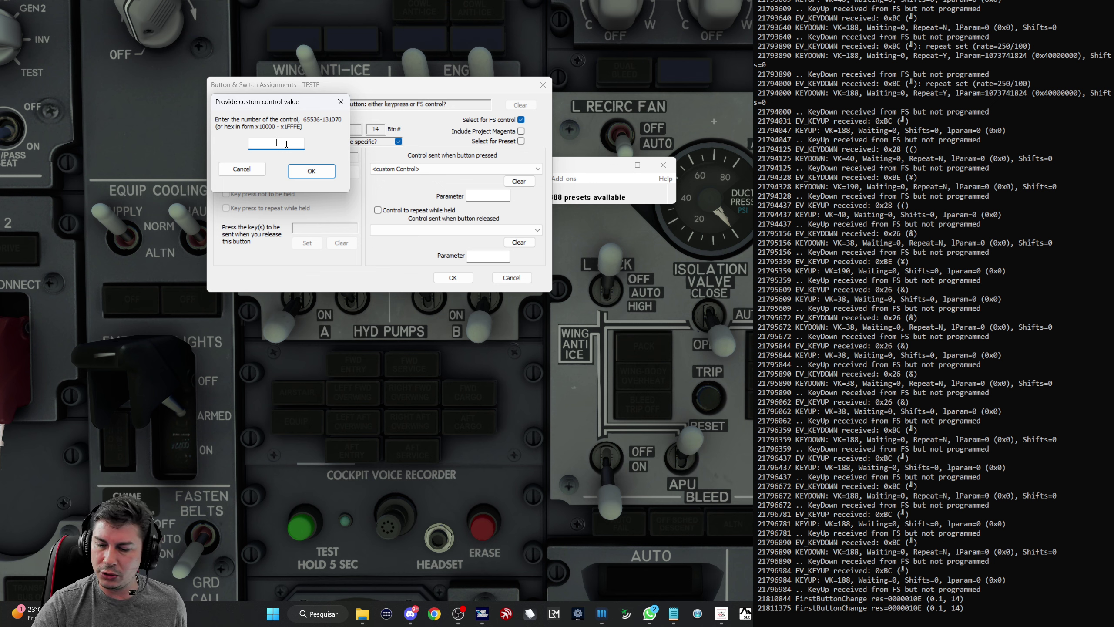
pyautogui.write('68')
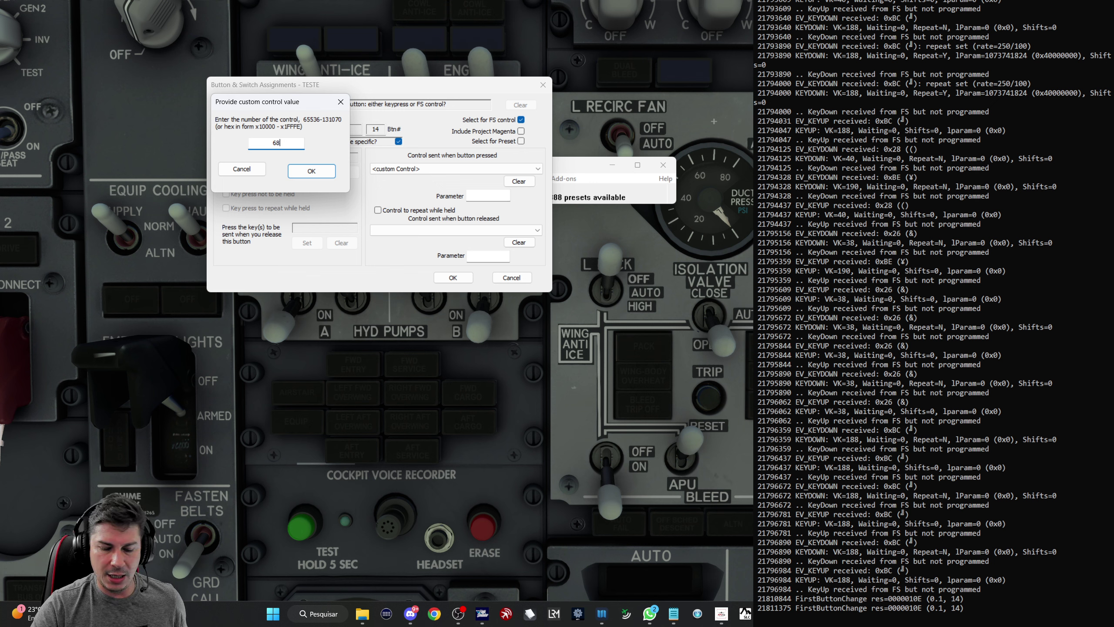
pyautogui.write('834')
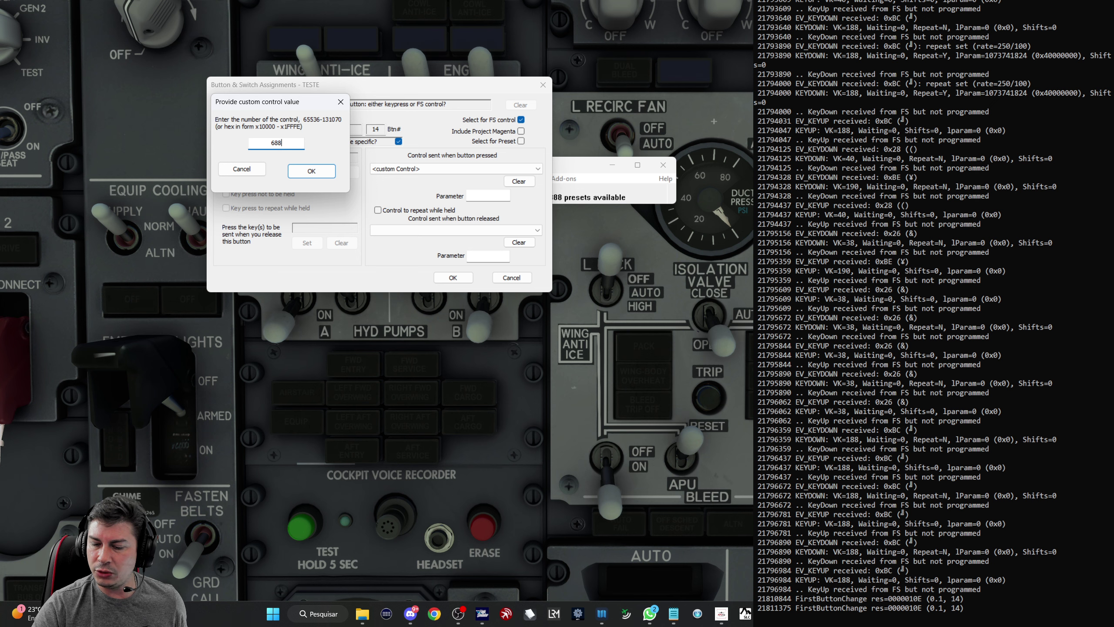
pyautogui.click(291, 175)
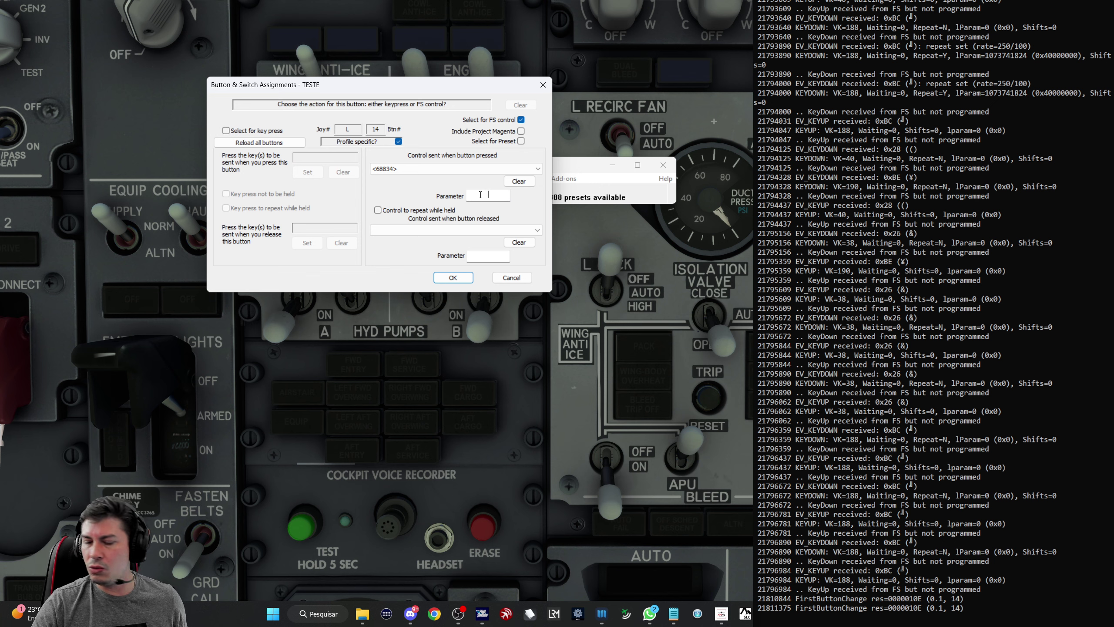
pyautogui.click(481, 195)
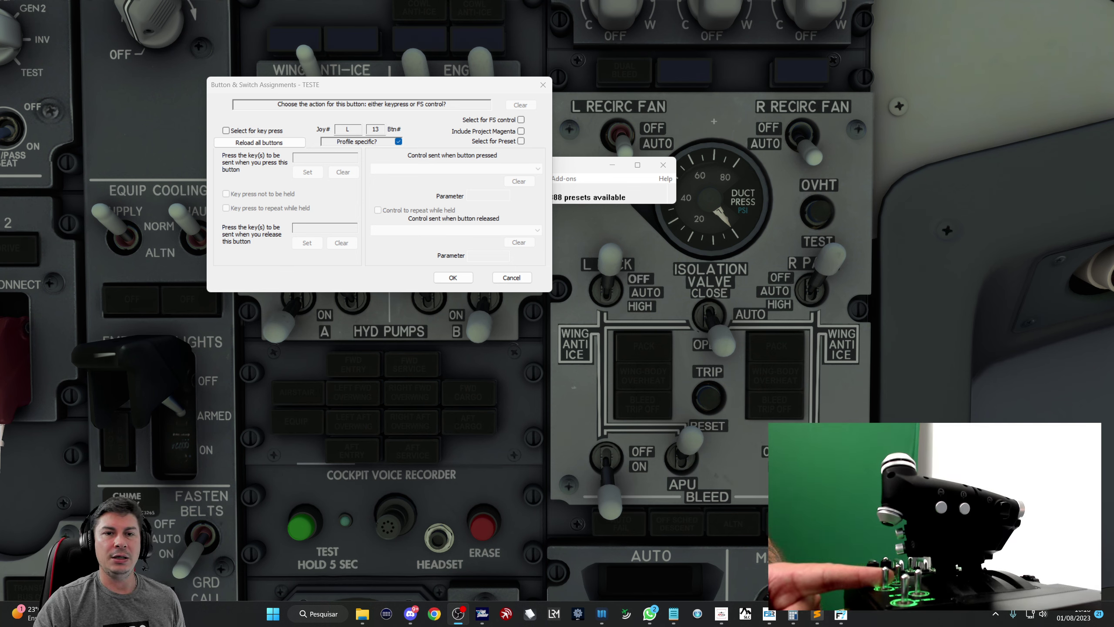
# - Assign custom control 68834 with parameter 0 to the press of joystick L button 13, and save the assignments
pyautogui.click(521, 120)
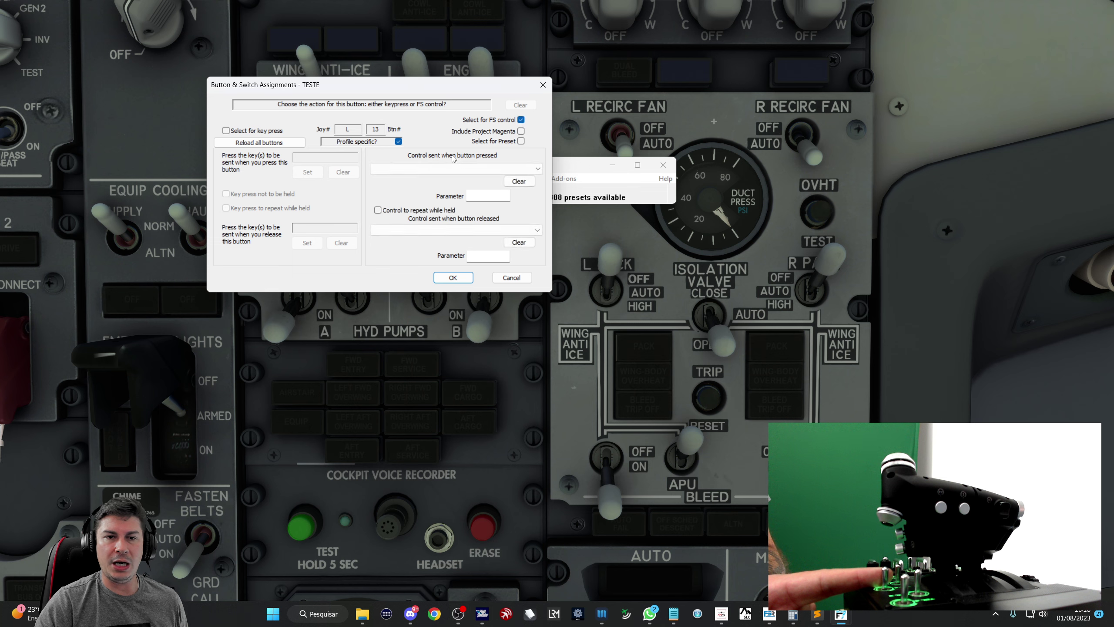
pyautogui.click(456, 168)
pyautogui.click(417, 196)
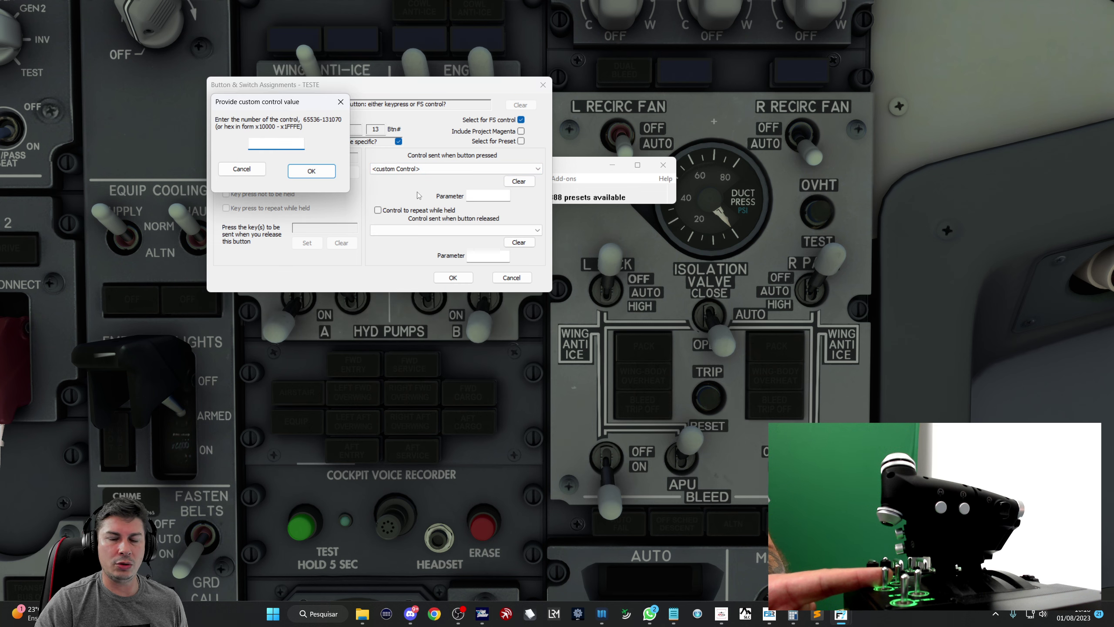
pyautogui.write('6')
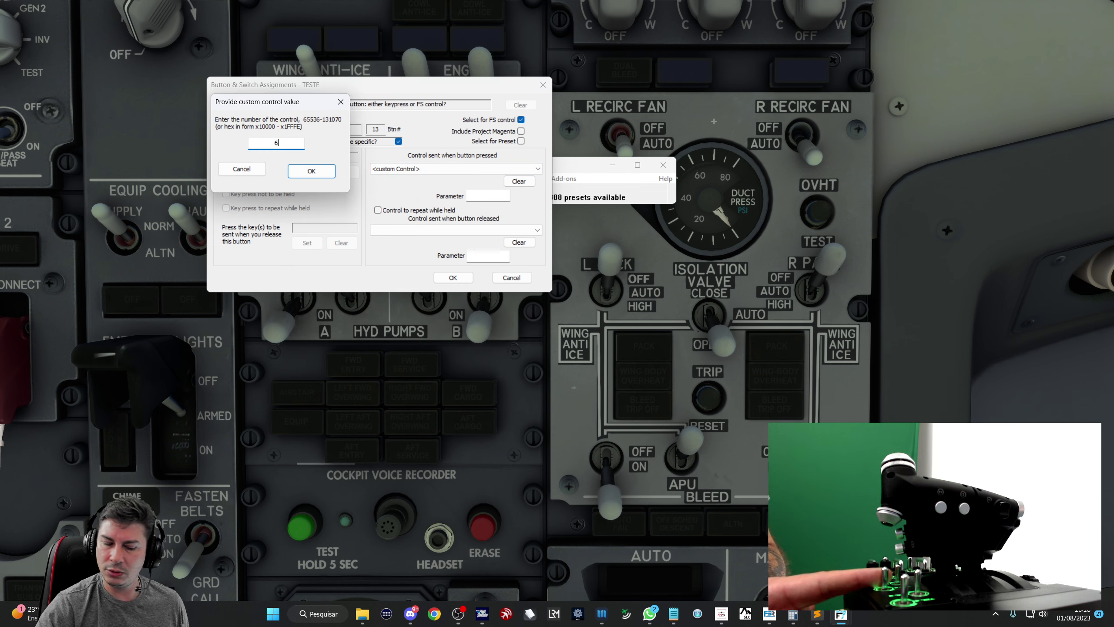
pyautogui.write('8834')
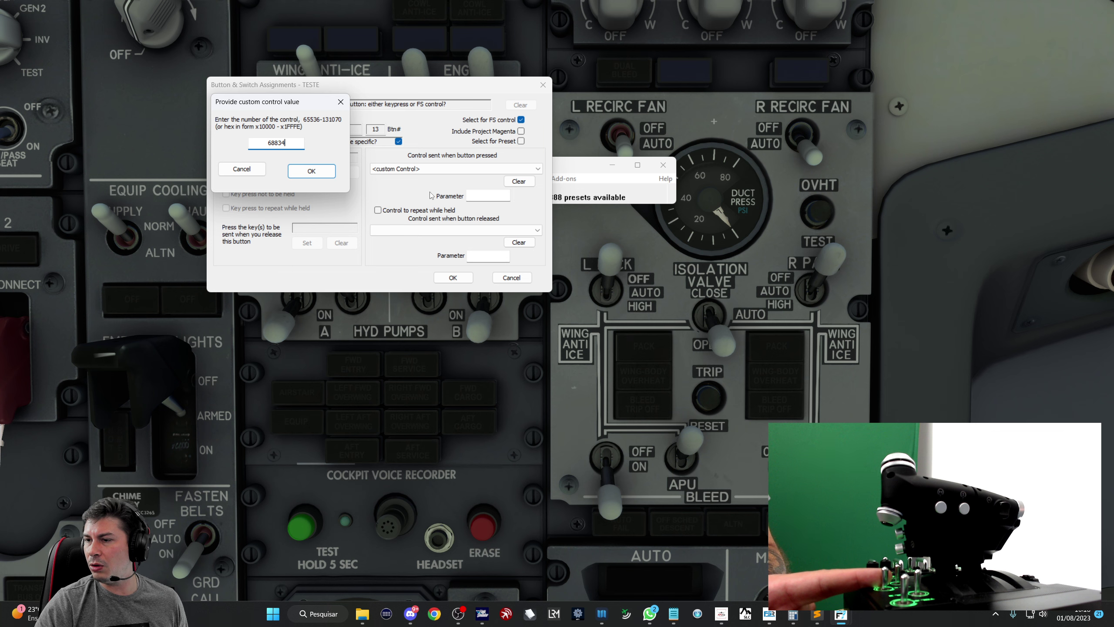
pyautogui.click(312, 171)
pyautogui.click(477, 194)
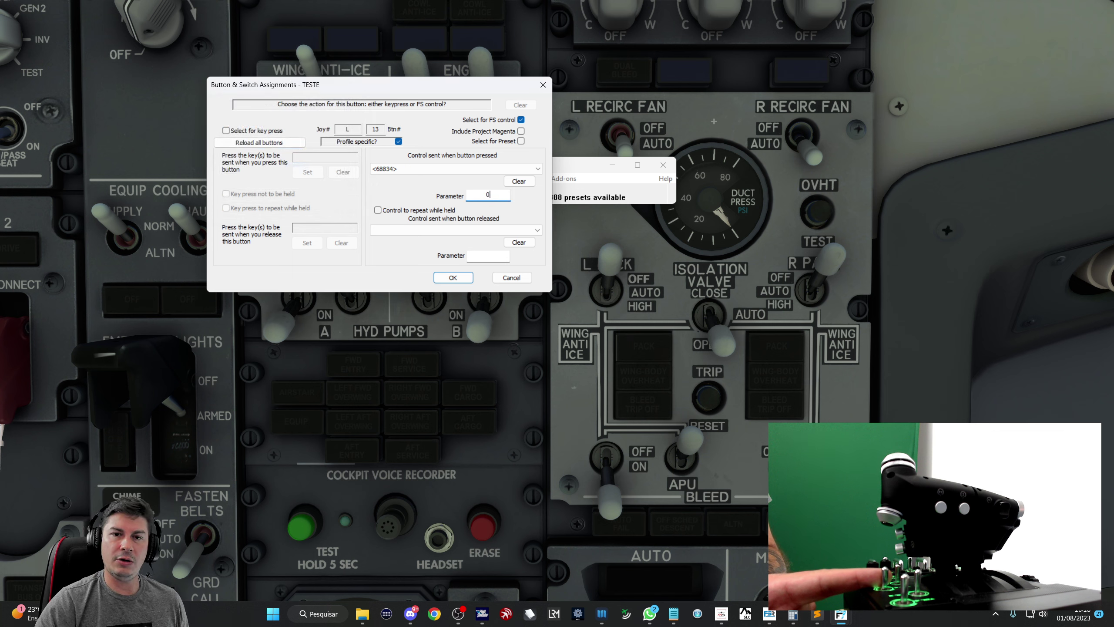
pyautogui.click(465, 272)
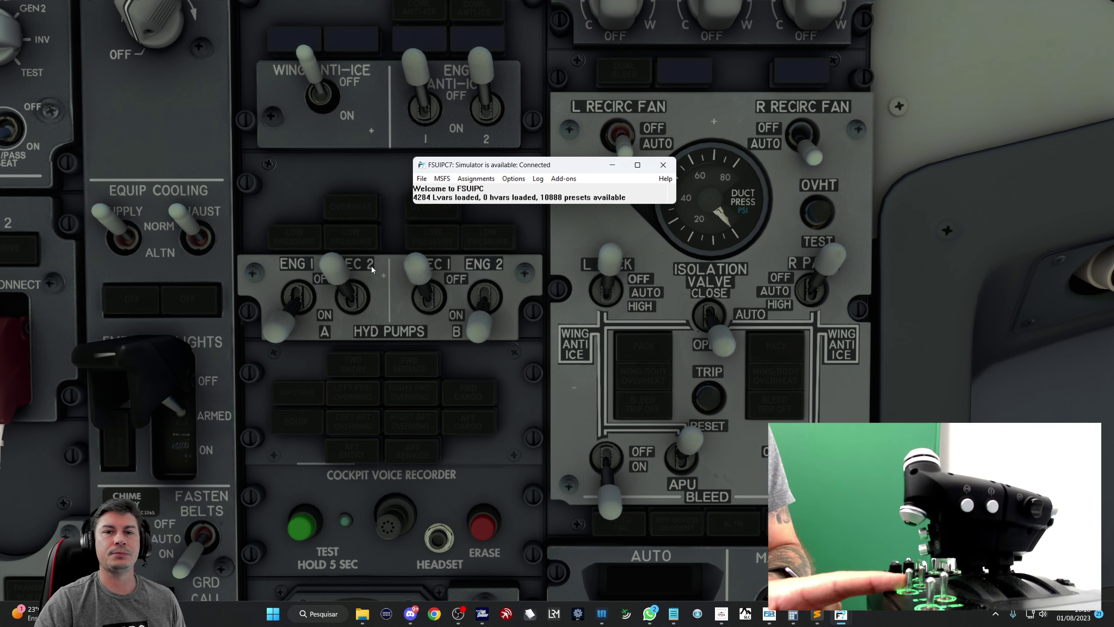
# - Reopen the button and switch assignments and review the control assigned to joystick L button 14
pyautogui.click(476, 178)
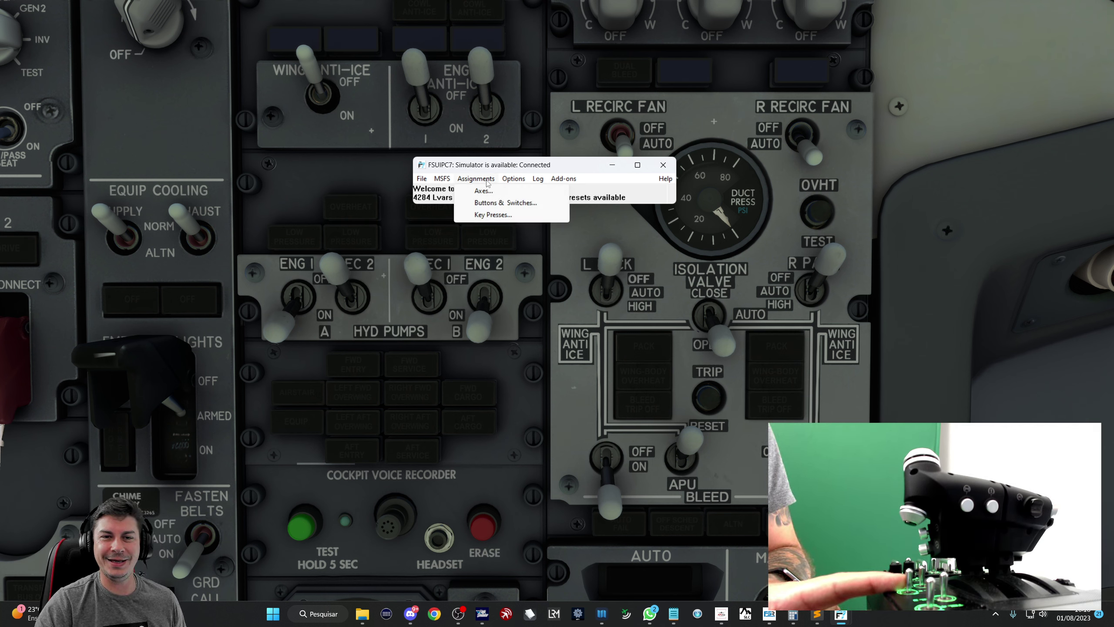
pyautogui.click(490, 202)
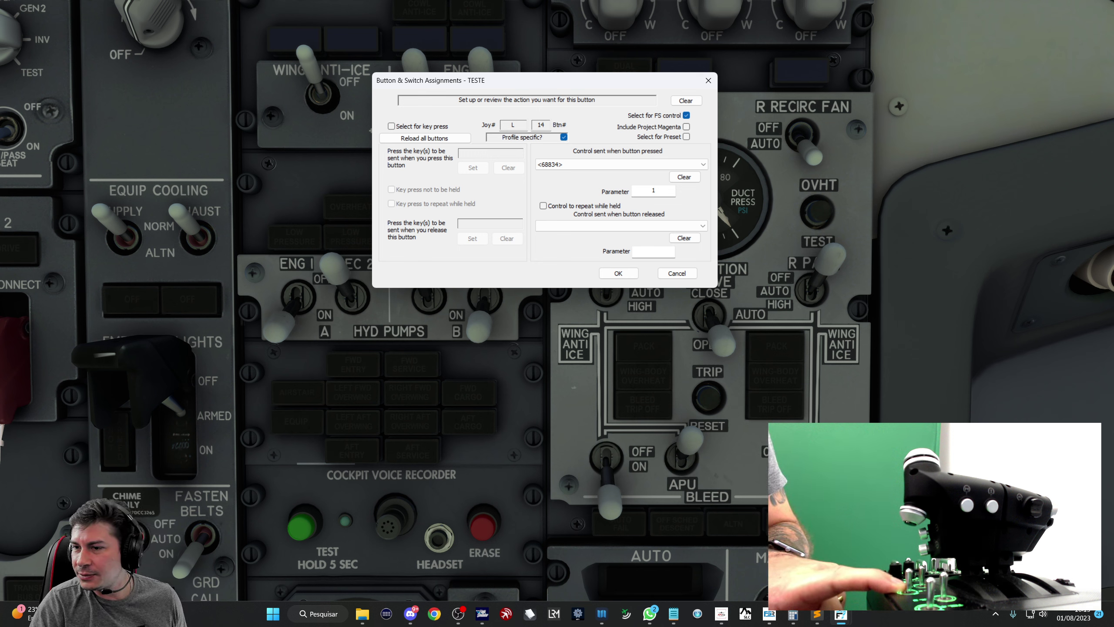
pyautogui.hotkey('alt', 'Tab')
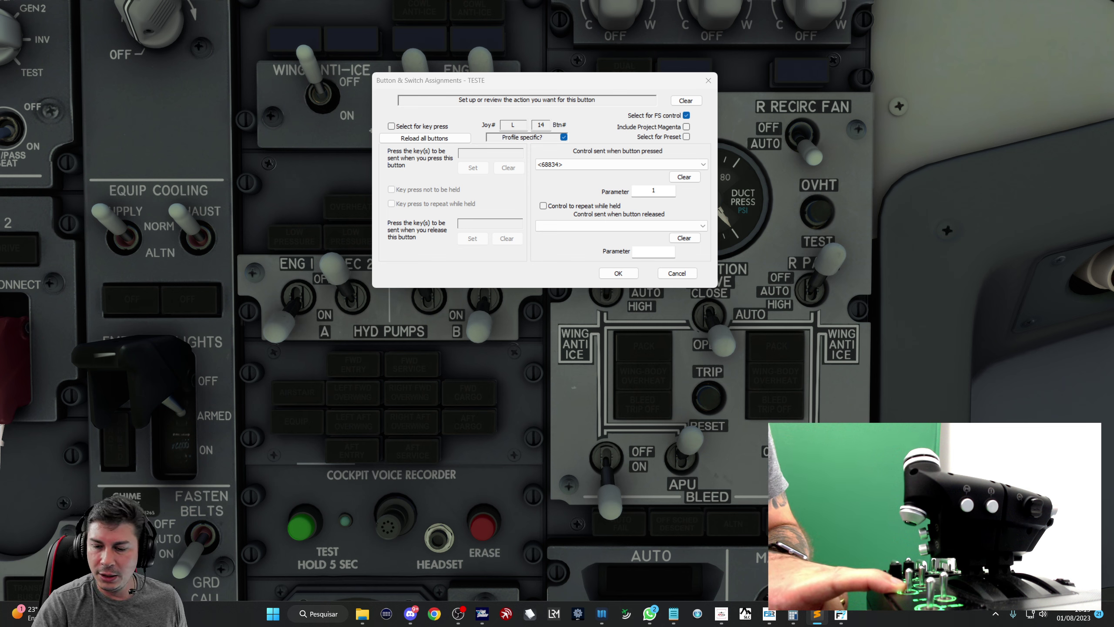
# - Add 201 to 69632 in the Windows Calculator to get the correct control number, and close the calculator
pyautogui.press('Return')
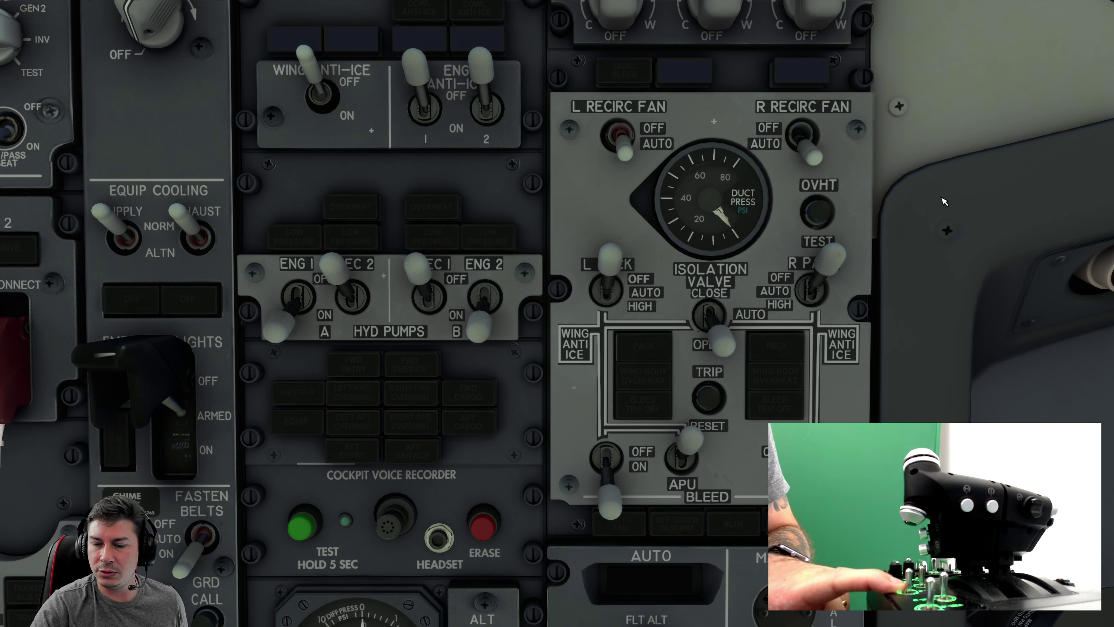
pyautogui.write('69')
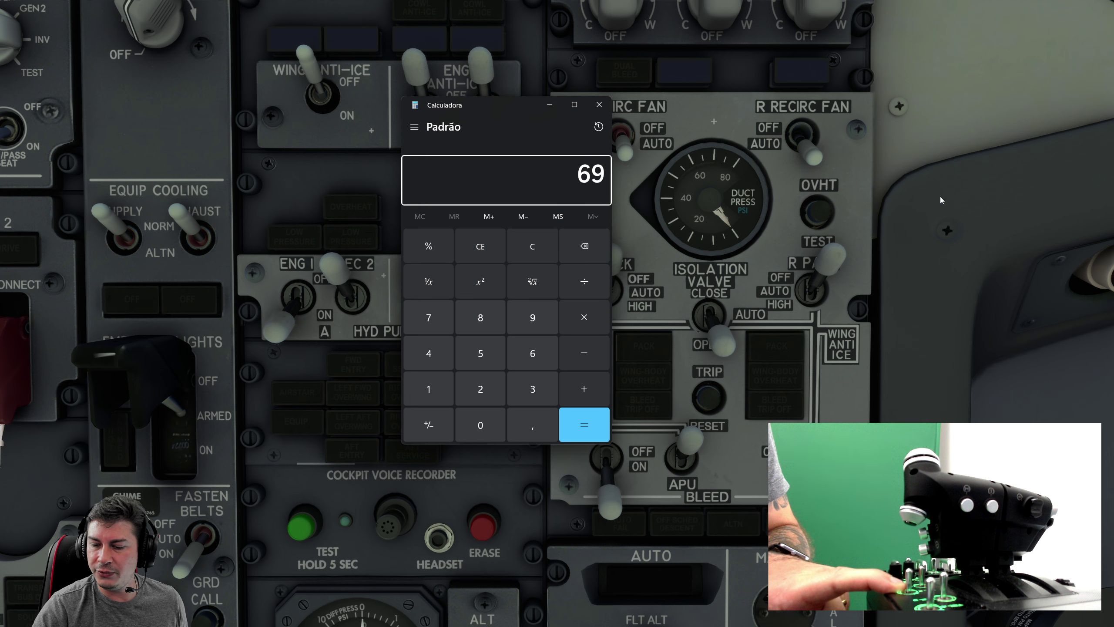
pyautogui.write('632+201')
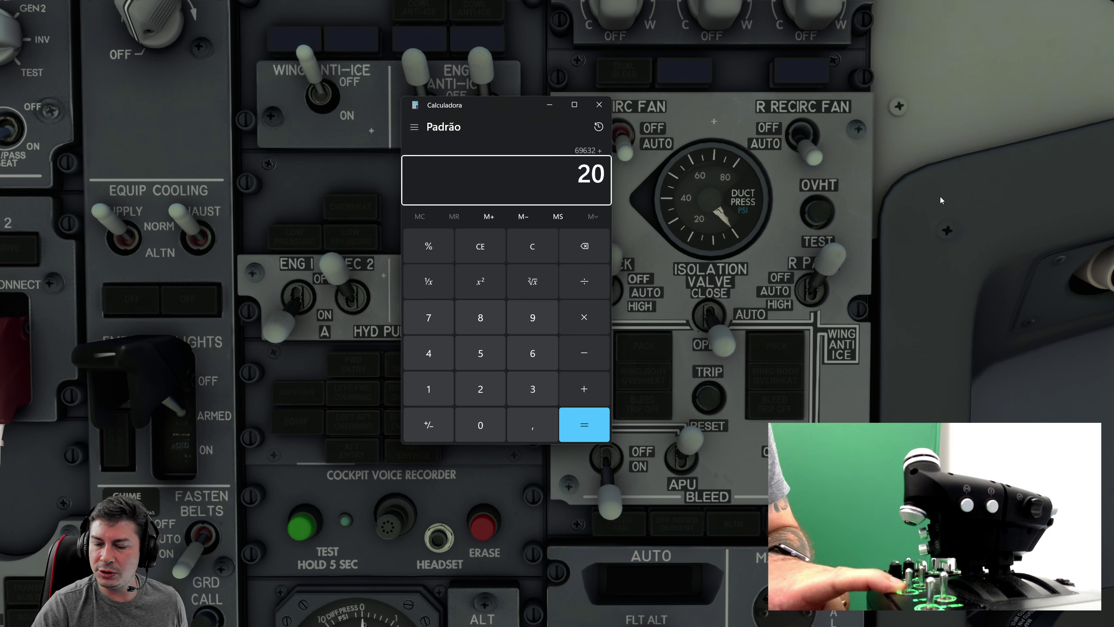
pyautogui.press('Return')
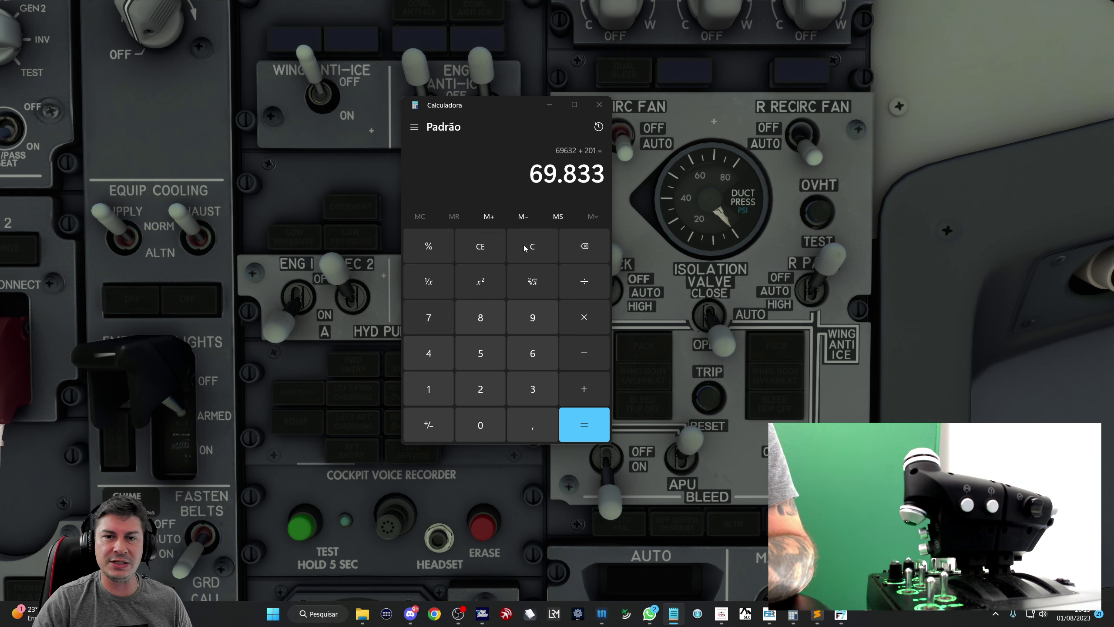
pyautogui.click(600, 105)
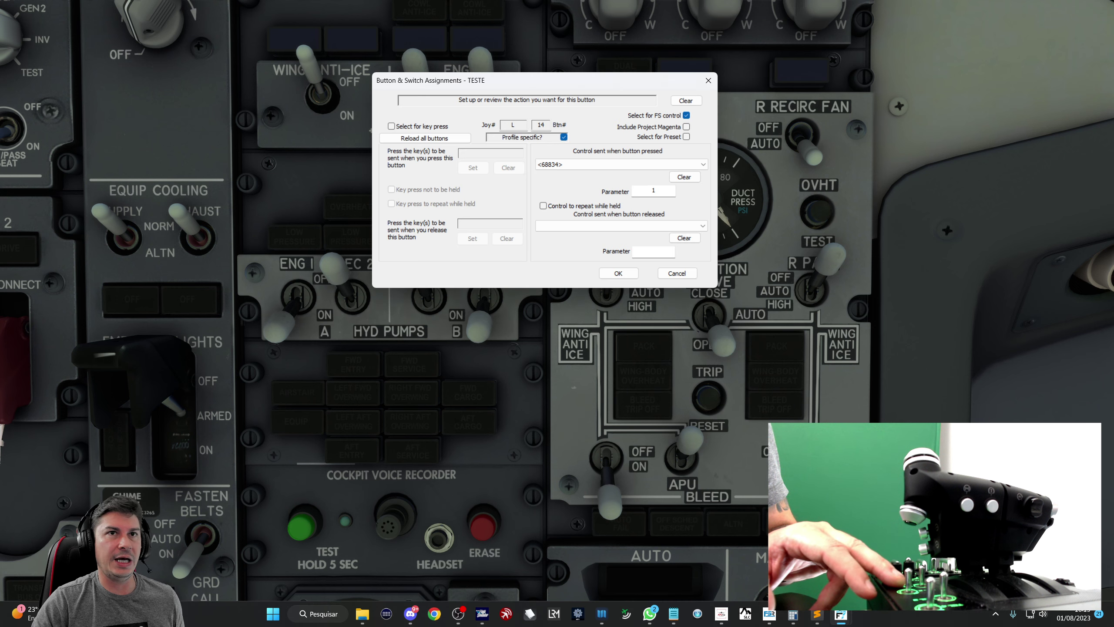
# - Replace the control sent when joystick L button 14 is pressed with custom control 69833
pyautogui.click(569, 165)
pyautogui.click(566, 174)
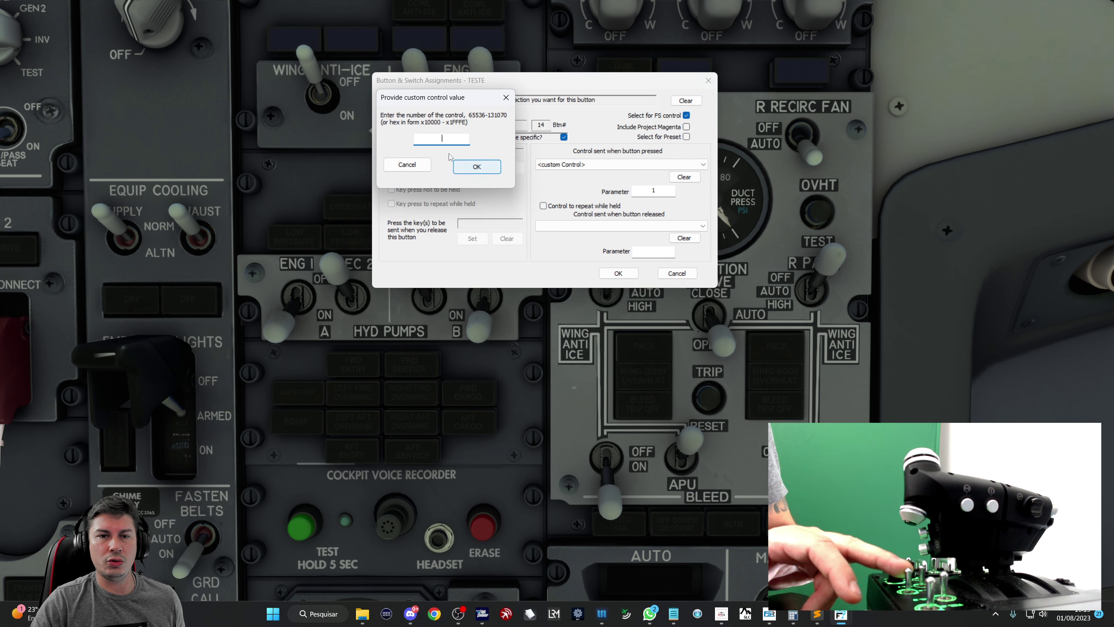
pyautogui.write('69')
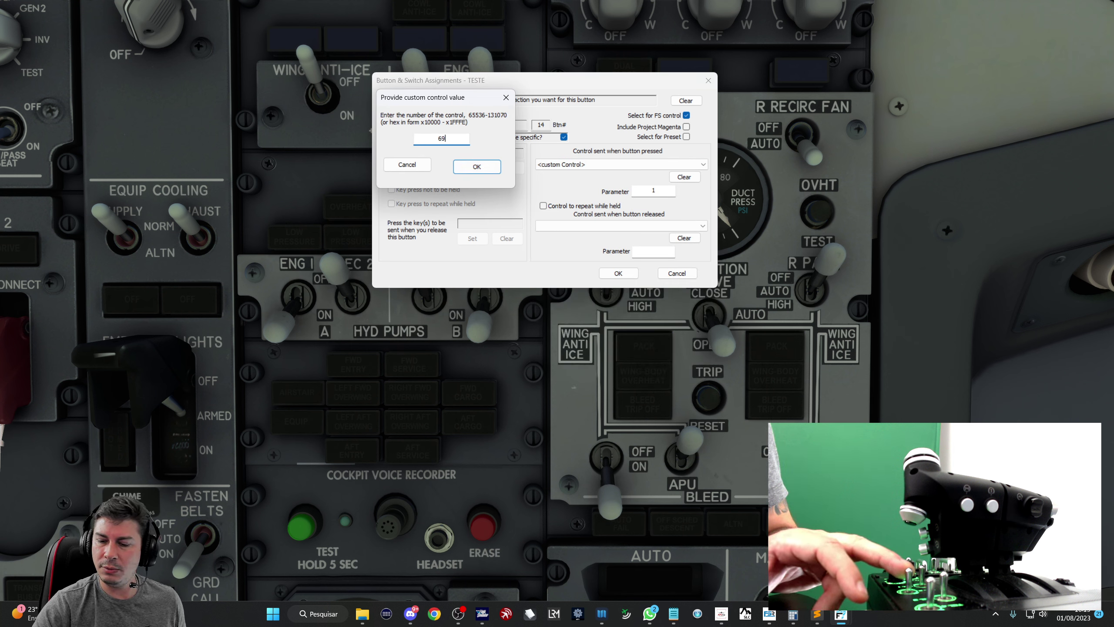
pyautogui.write('8')
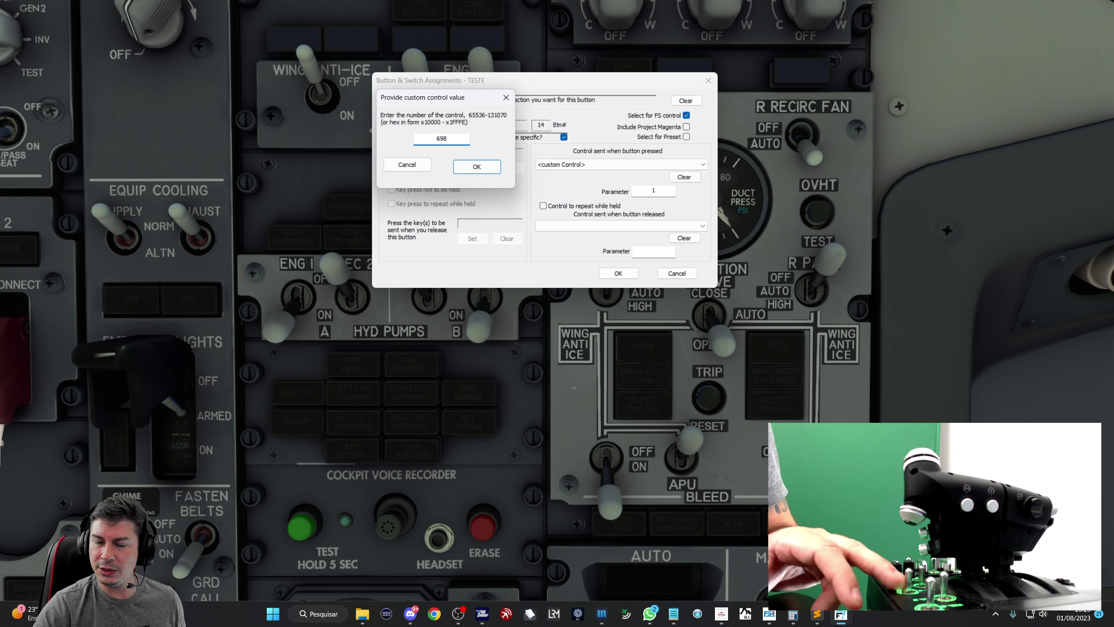
pyautogui.write('33')
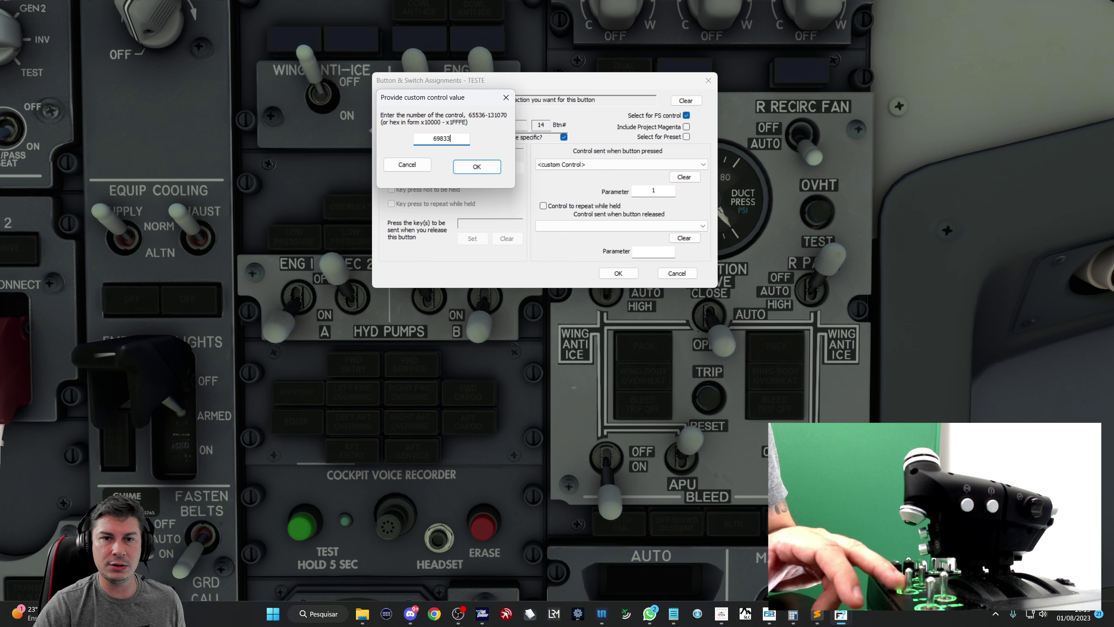
pyautogui.click(482, 166)
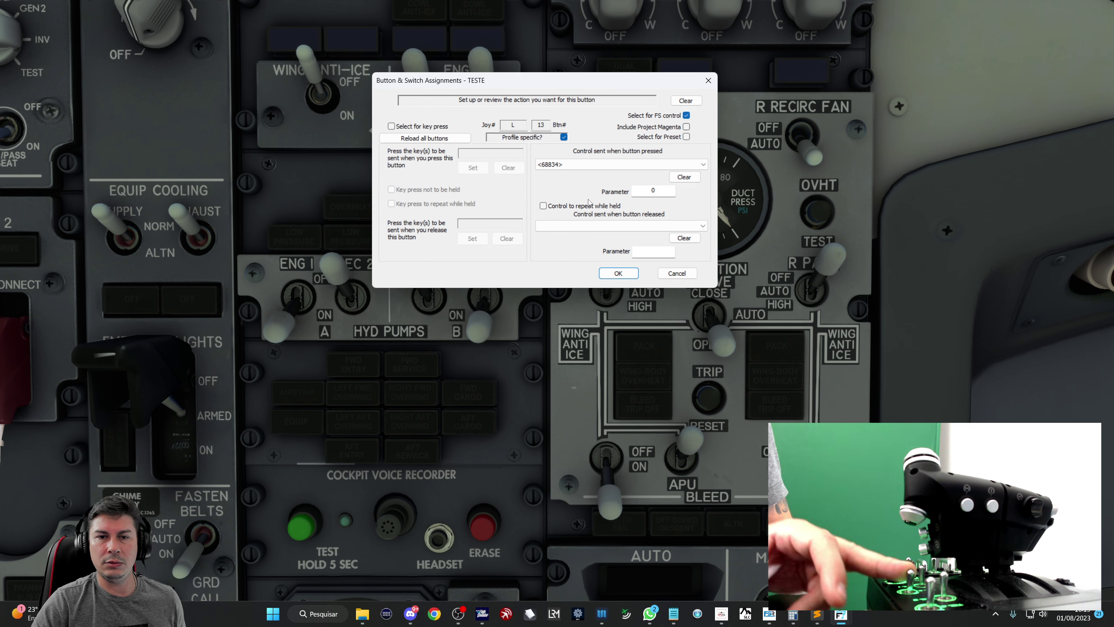
# - Replace the press control of joystick L button 13 with custom control 69833, save the assignments, and switch away from FSUIPC7
pyautogui.click(588, 164)
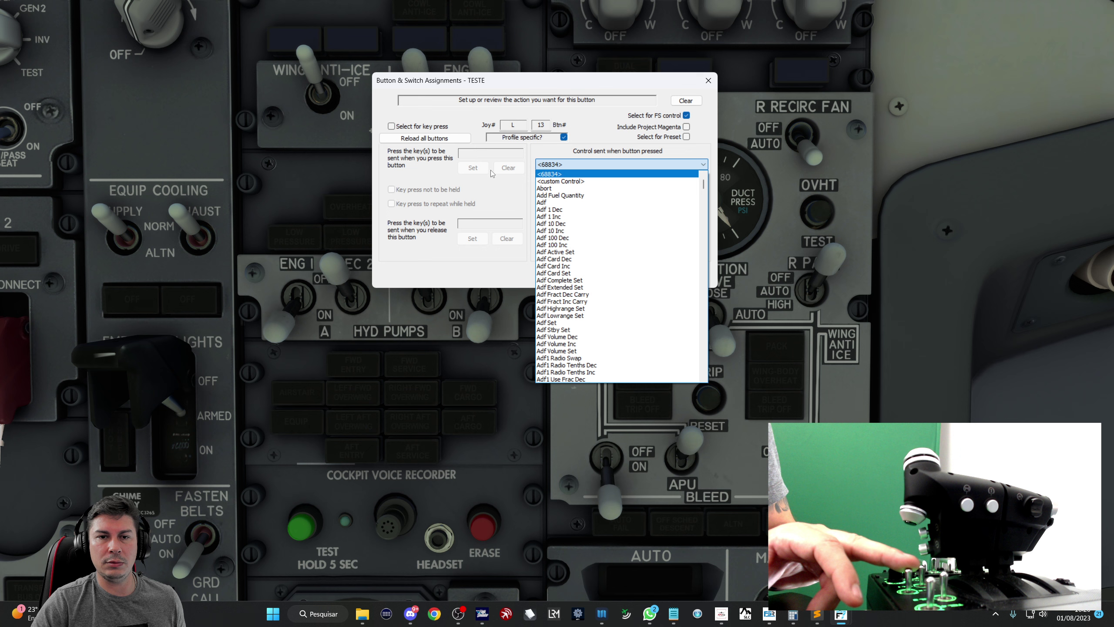
pyautogui.click(553, 182)
pyautogui.write('69833')
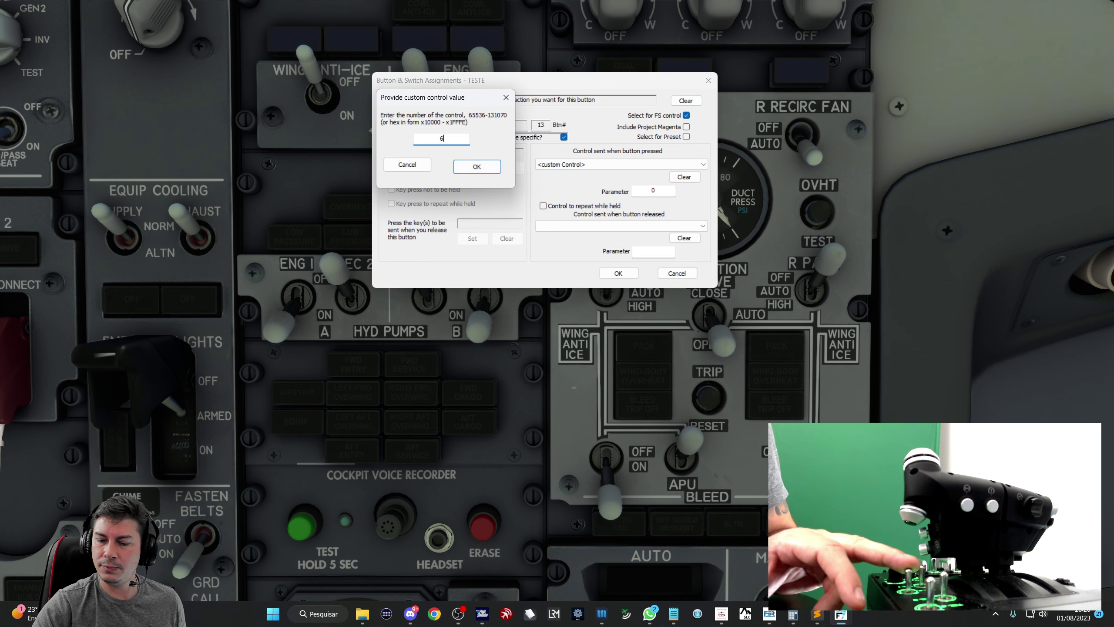
pyautogui.click(485, 167)
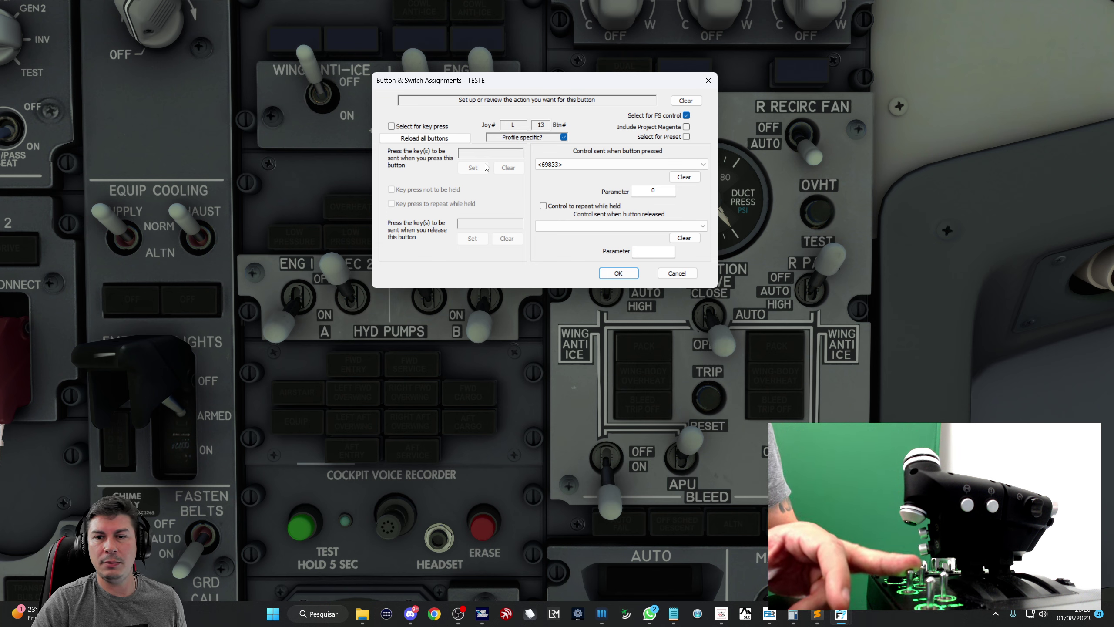
pyautogui.click(620, 273)
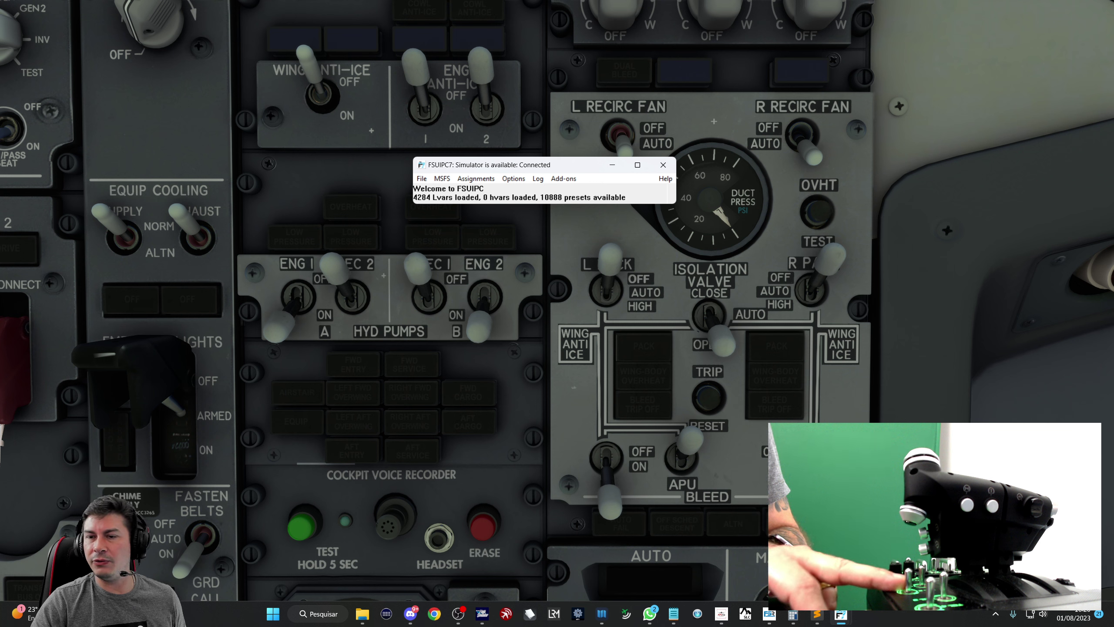
pyautogui.hotkey('alt', 'Tab')
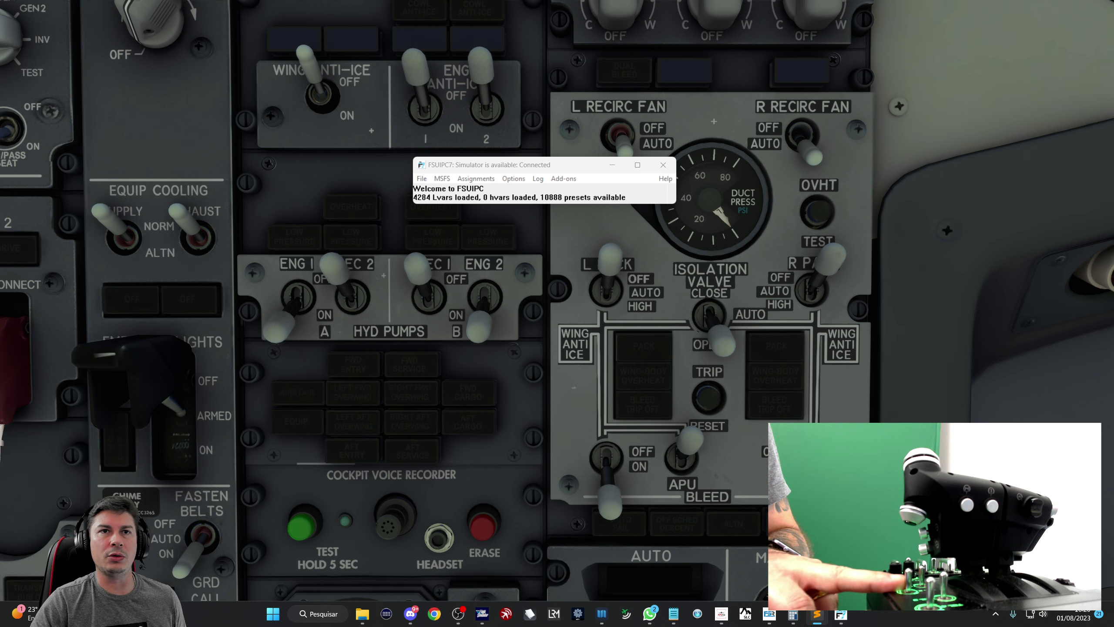
# - Check the FSUIPC7 event log, add 202 to 69632 in the Windows Calculator for the isolation valve's control number, and close the calculator
pyautogui.click(458, 613)
pyautogui.hotkey('alt', 'Tab')
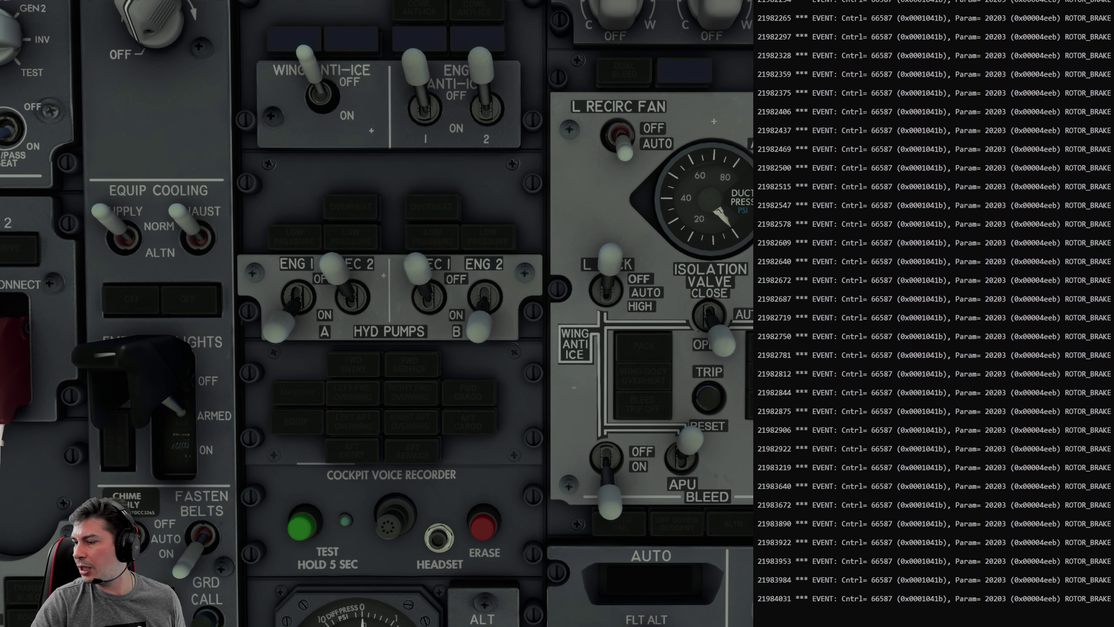
pyautogui.scroll(-3, 974, 510)
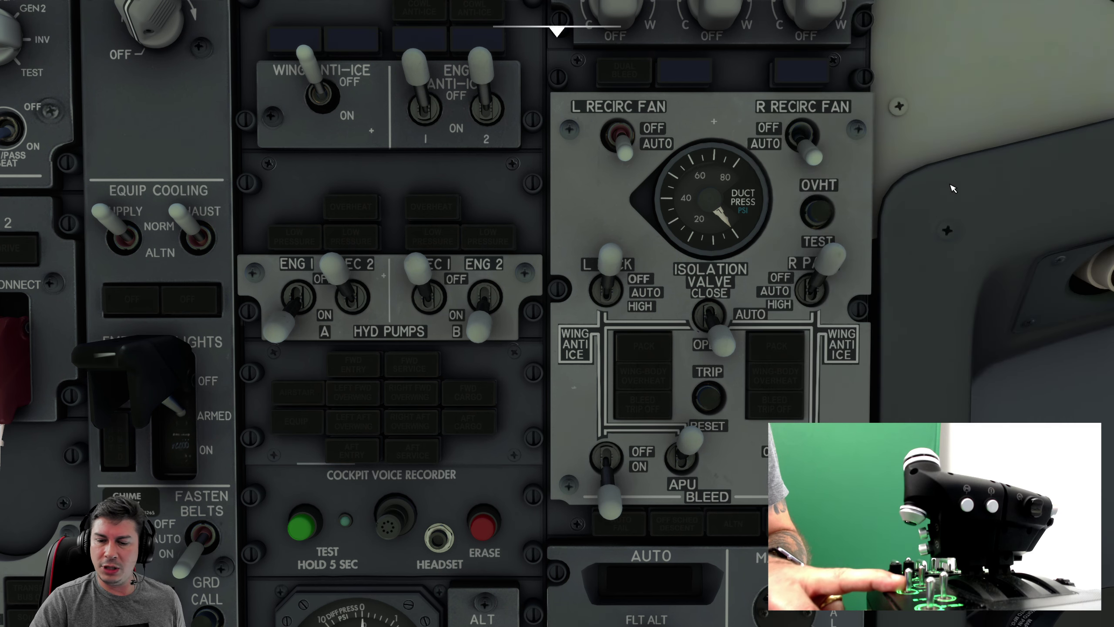
pyautogui.press('XF86Calculator')
pyautogui.write('69')
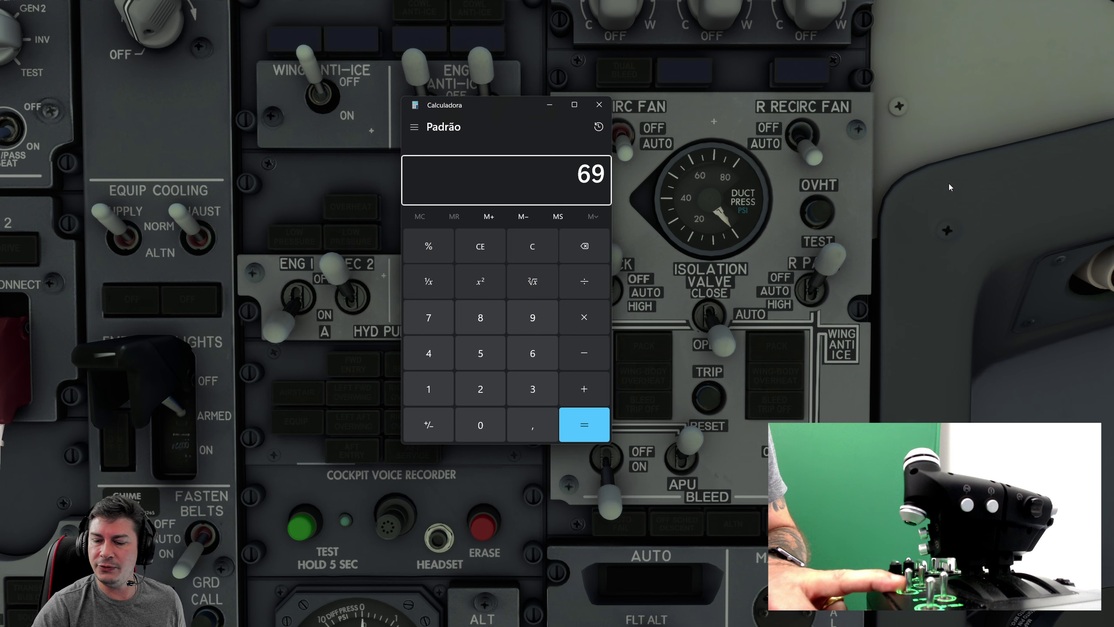
pyautogui.write('9632+20')
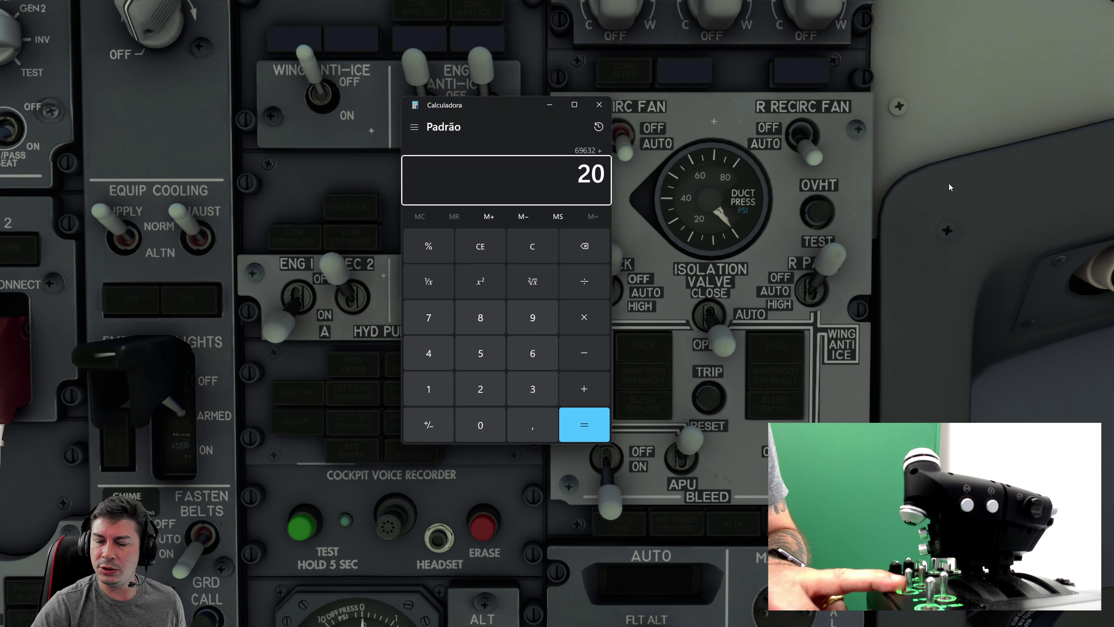
pyautogui.write('2')
pyautogui.press('Return')
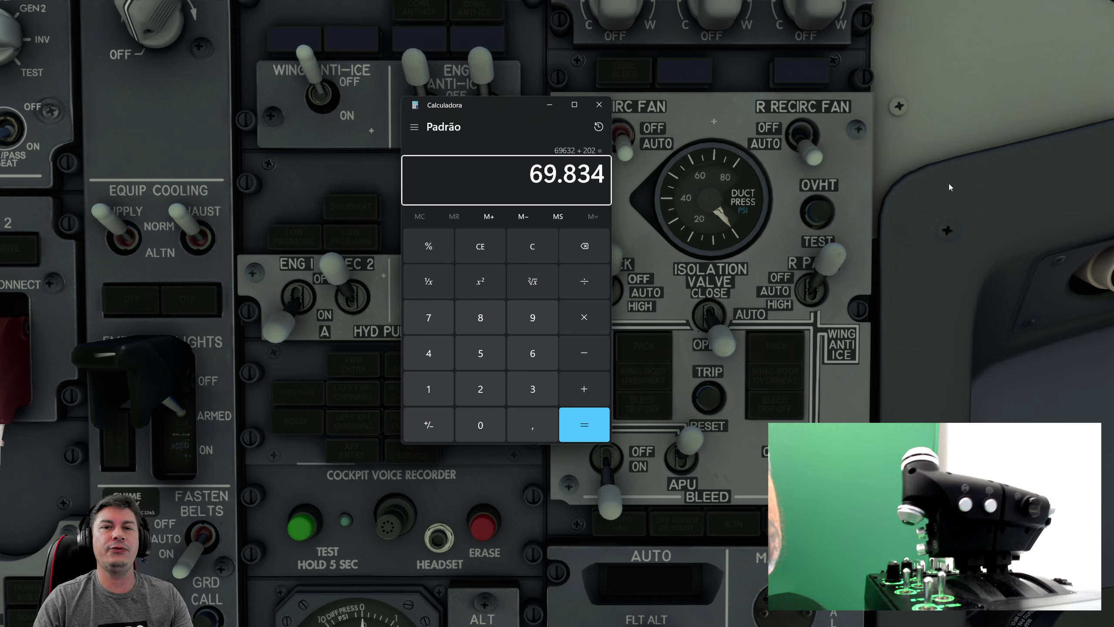
pyautogui.click(599, 104)
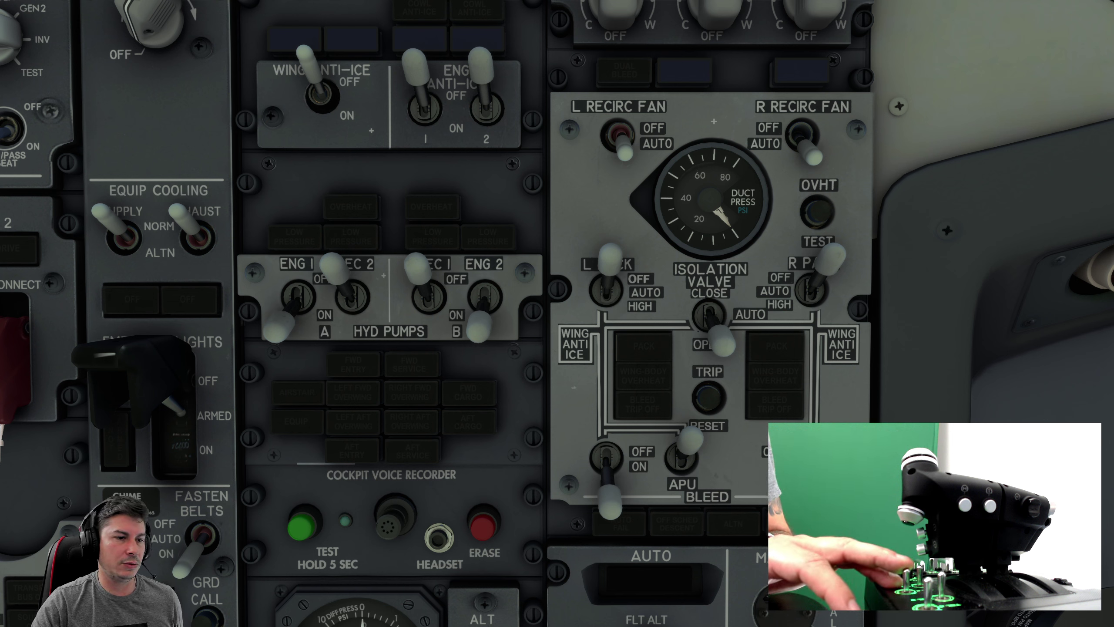
# - Open the FSUIPC7 button and switch assignments and replace the press control of joystick L button 13 with custom control 69834
pyautogui.hotkey('alt', 'f')
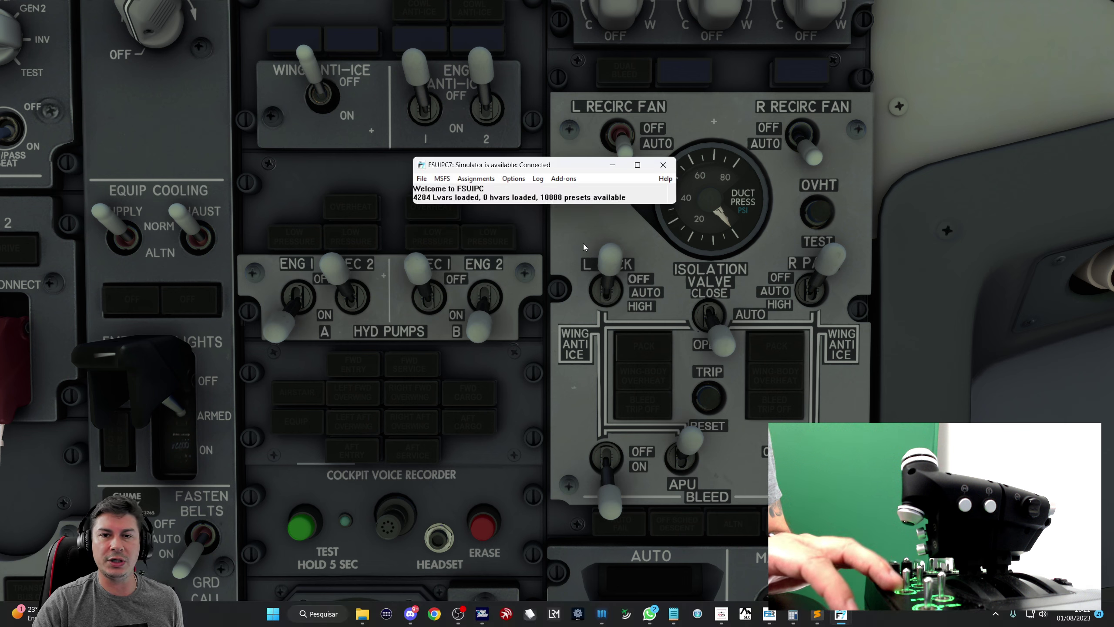
pyautogui.moveTo(536, 166); pyautogui.dragTo(420, 160)
pyautogui.click(360, 172)
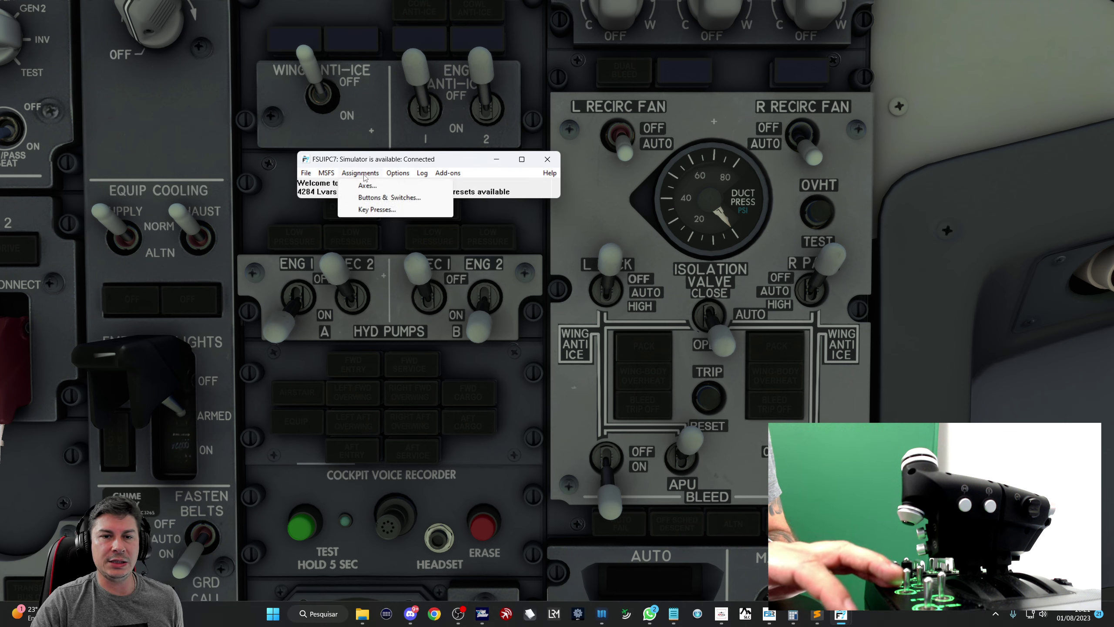
pyautogui.click(388, 198)
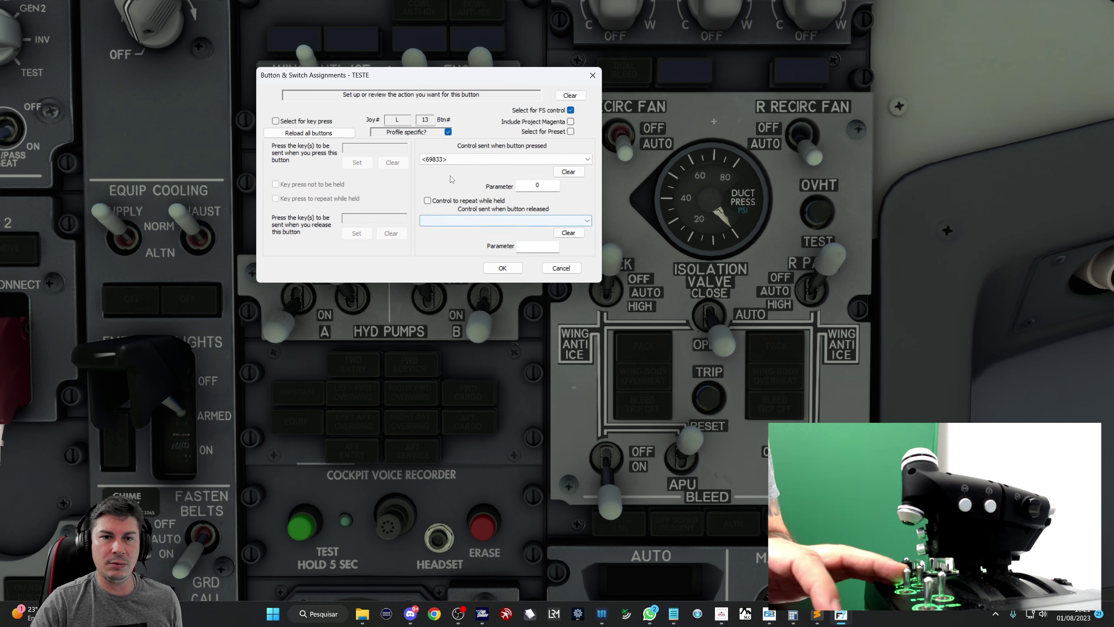
pyautogui.click(443, 159)
pyautogui.click(442, 183)
pyautogui.click(447, 165)
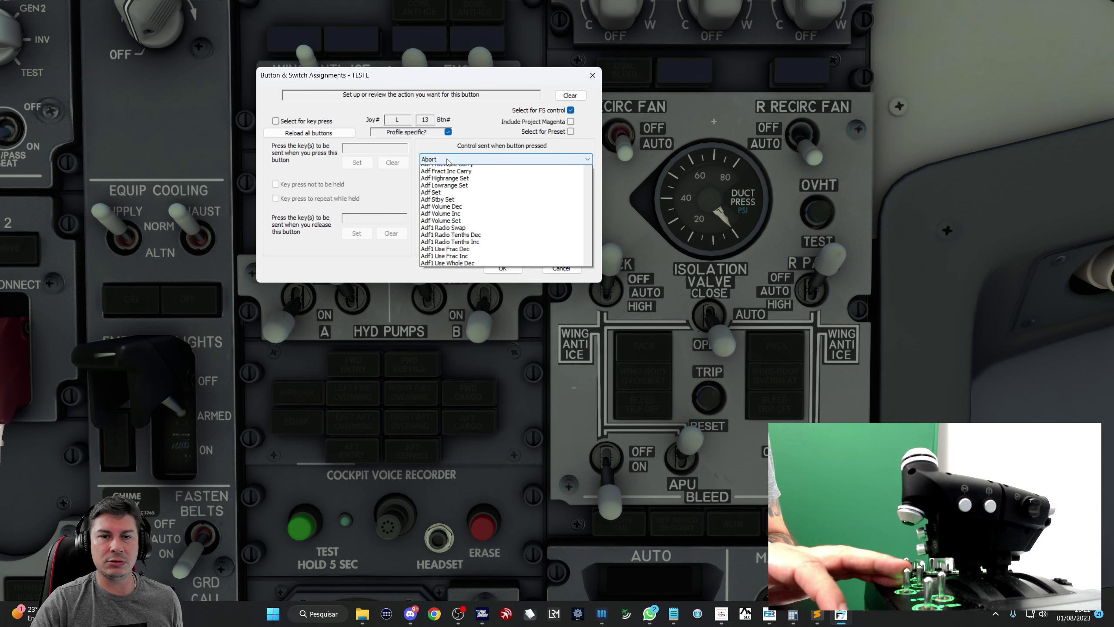
pyautogui.click(447, 169)
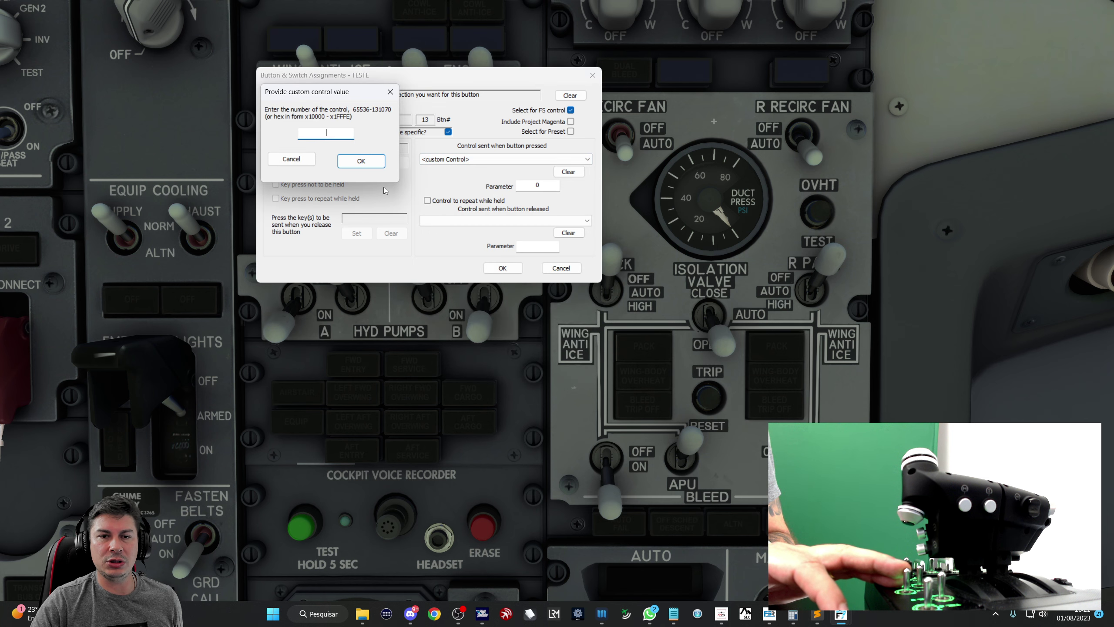
pyautogui.write('6')
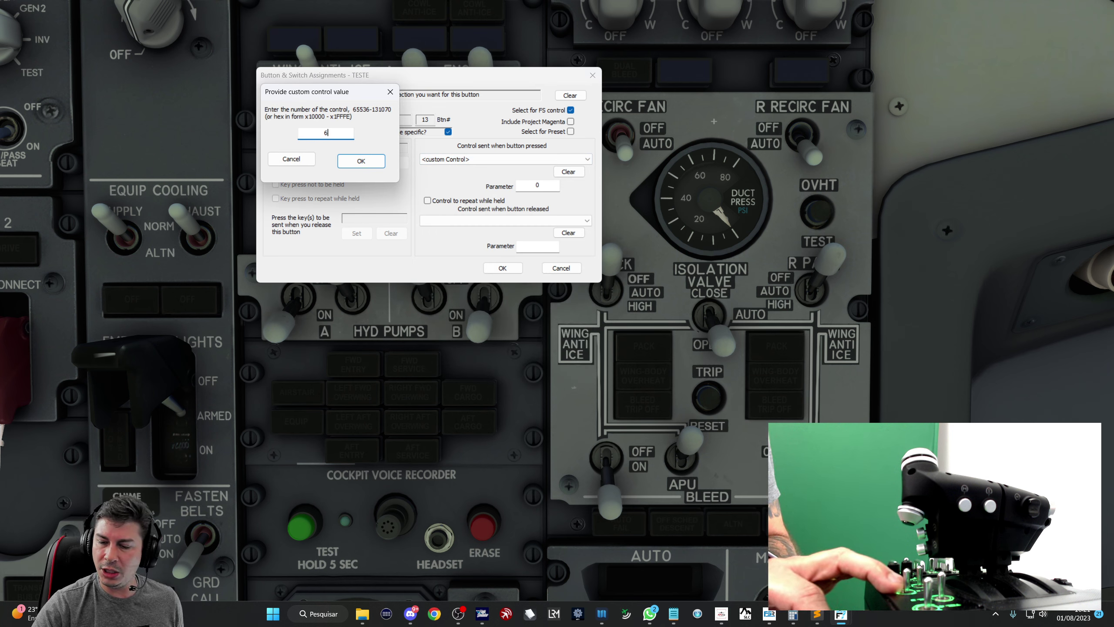
pyautogui.write('983')
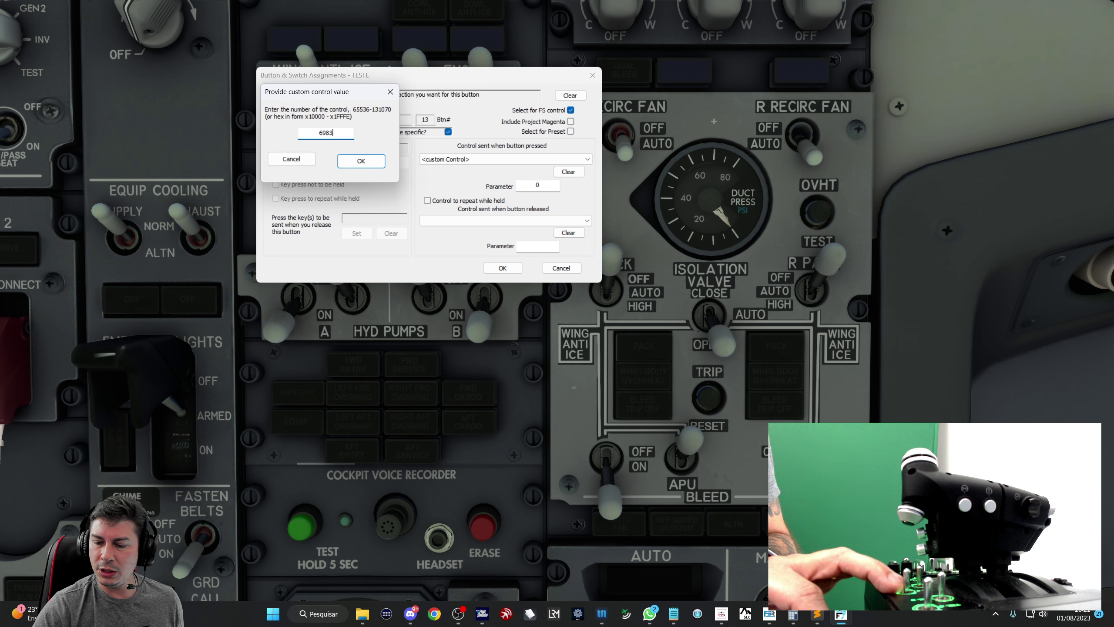
pyautogui.write('4')
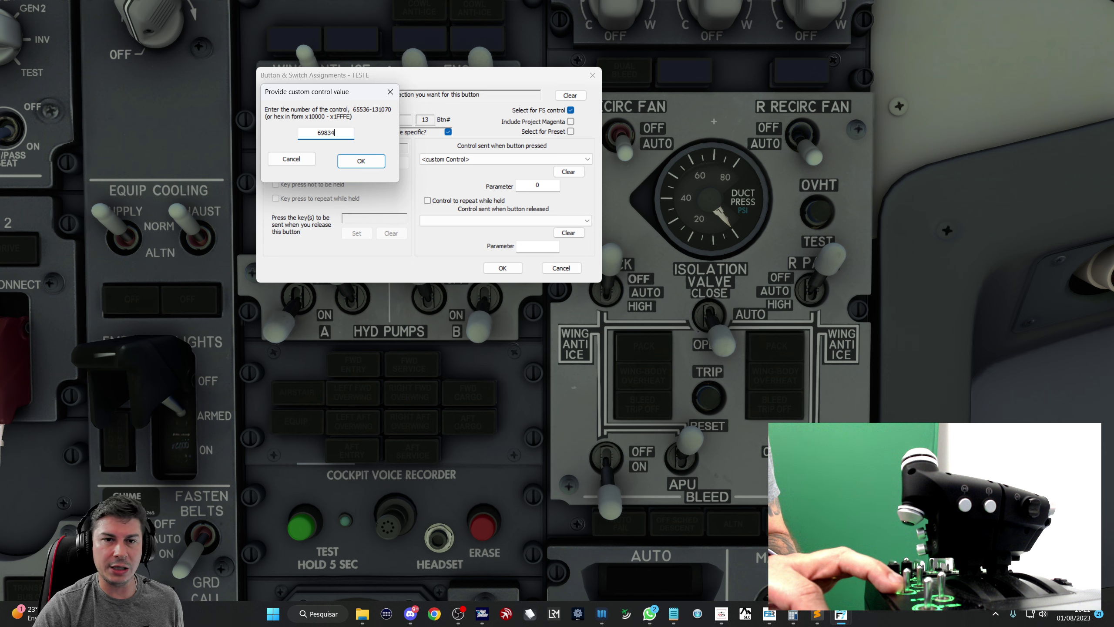
pyautogui.click(351, 161)
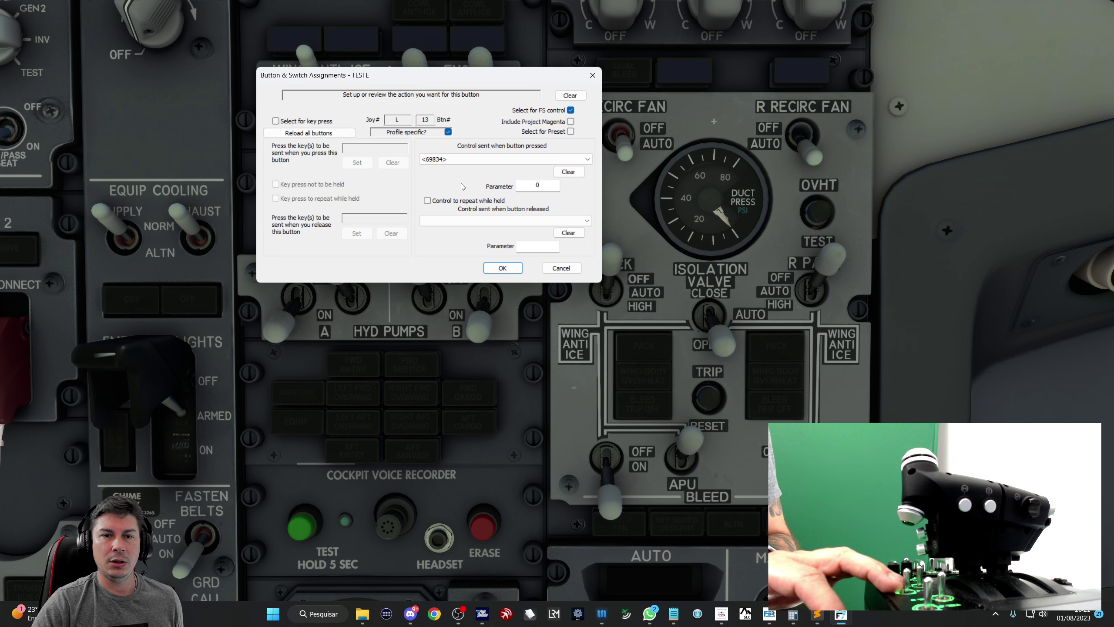
# - Replace the press control of joystick L button 14 with custom control 69834 and save the assignments
pyautogui.click(446, 159)
pyautogui.click(445, 161)
pyautogui.click(445, 161)
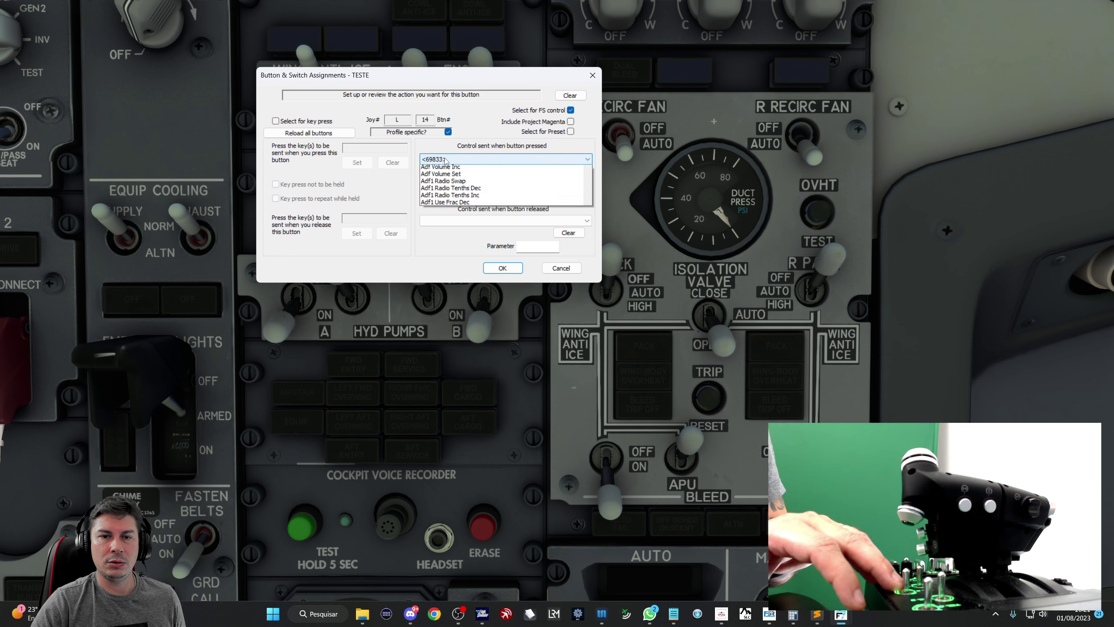
pyautogui.click(446, 167)
pyautogui.click(446, 160)
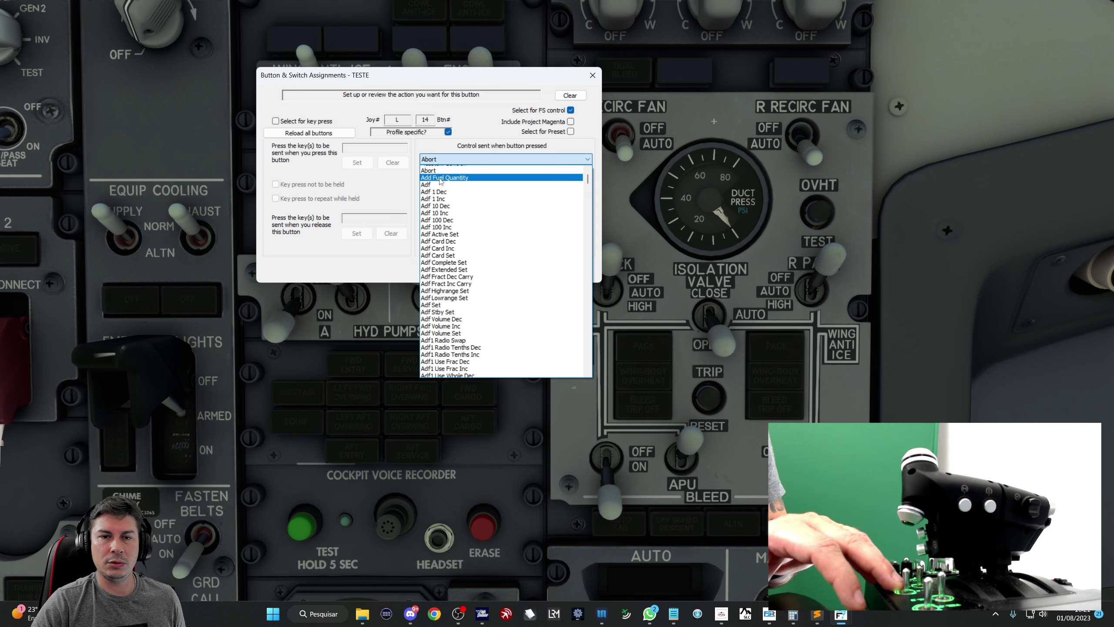
pyautogui.scroll(3, 445, 169)
pyautogui.click(445, 169)
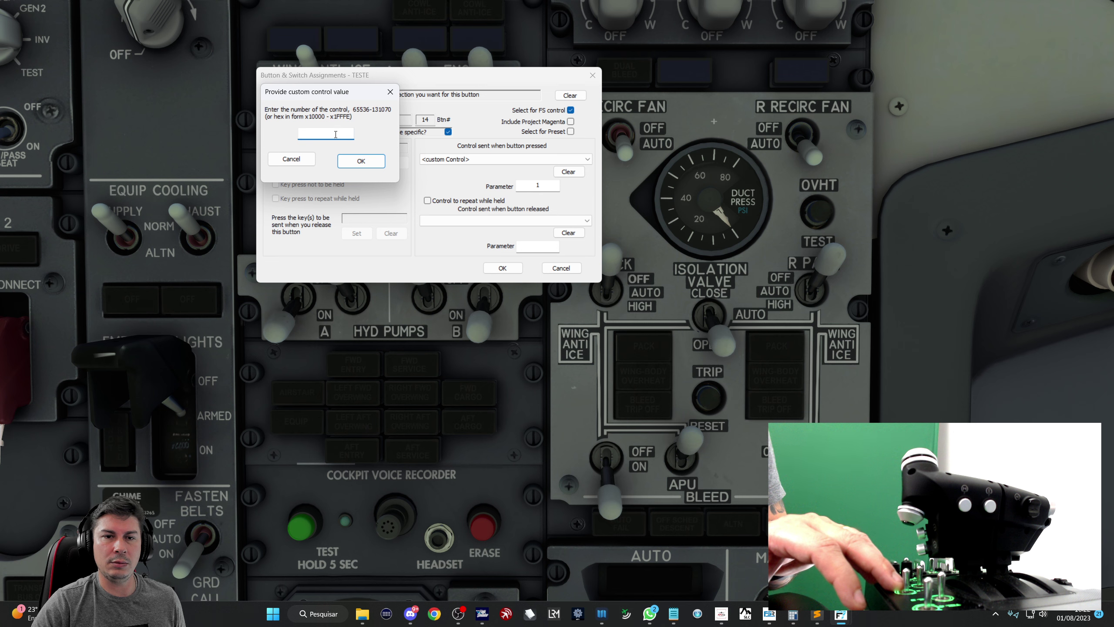
pyautogui.write('69834')
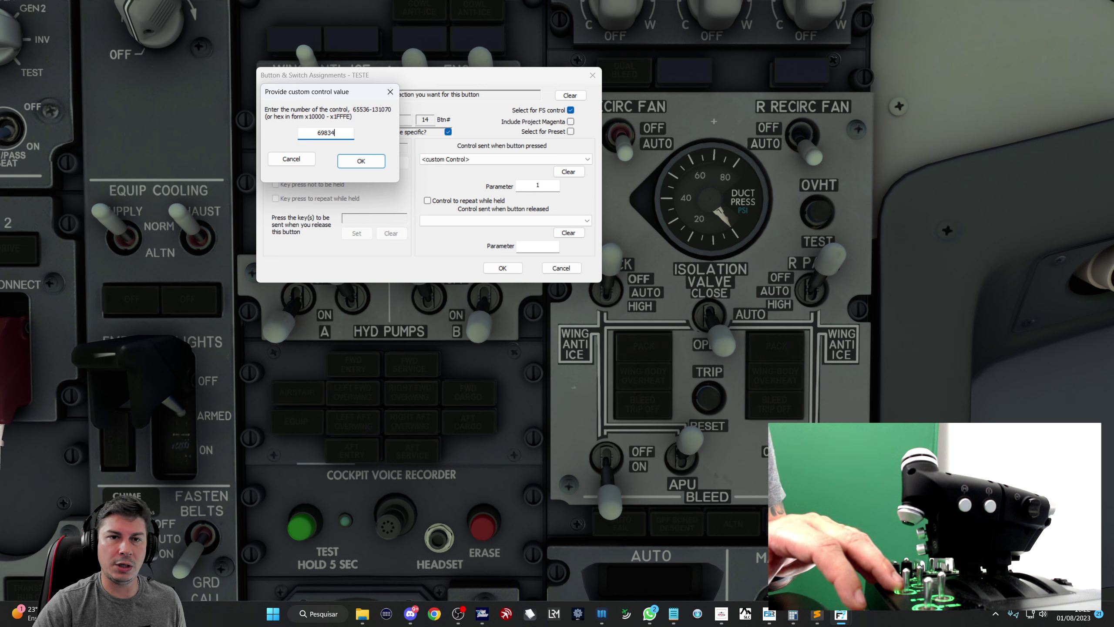
pyautogui.press('Return')
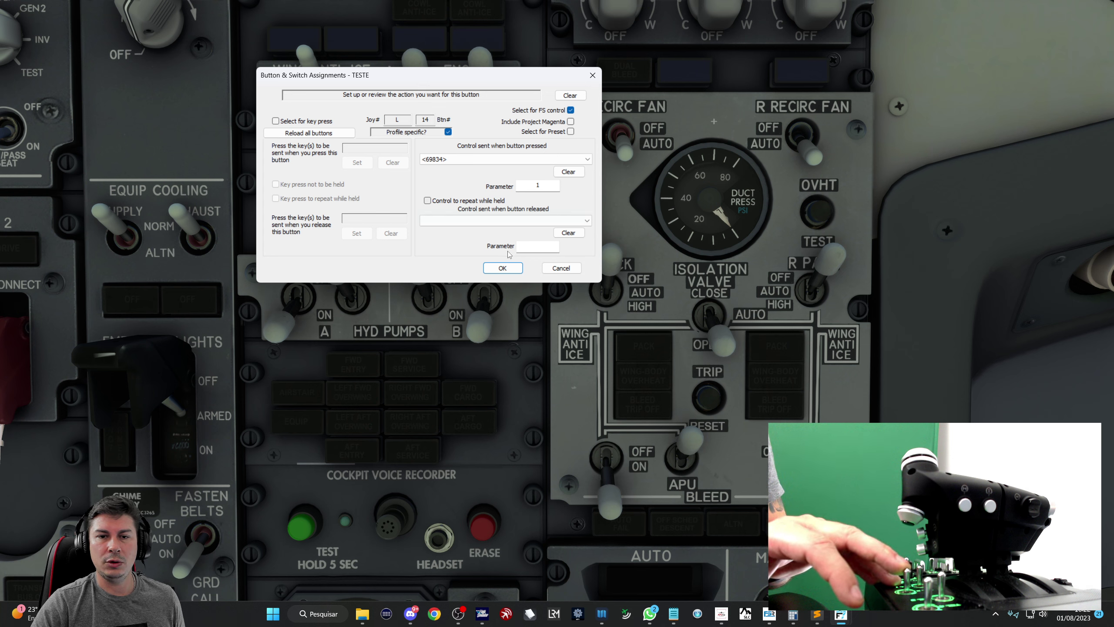
pyautogui.click(506, 265)
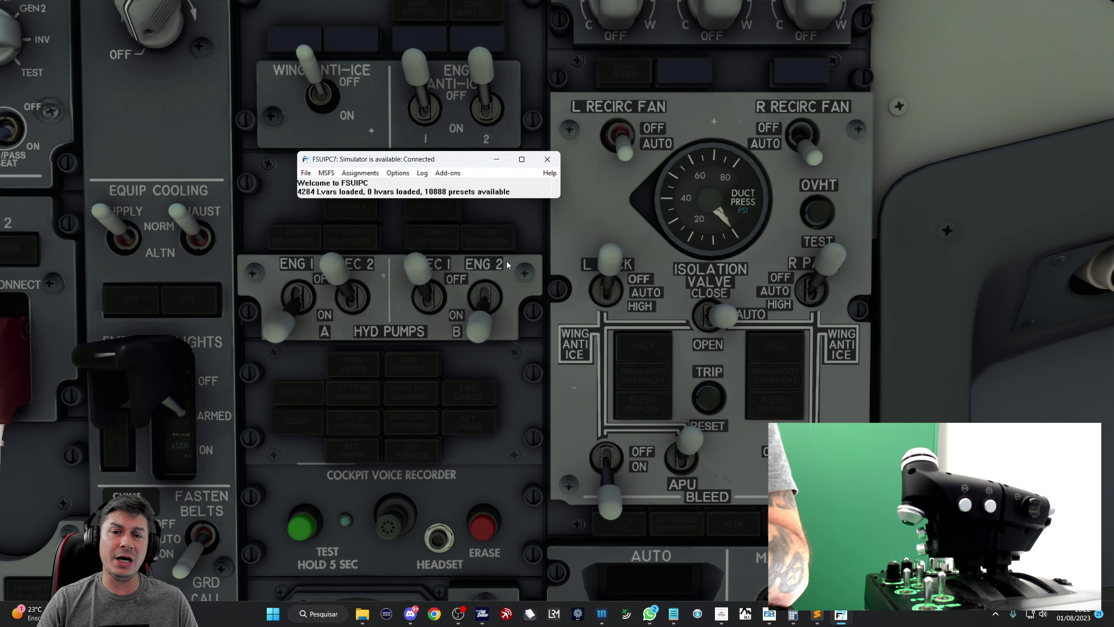
# - Locate the LOGO light switch on the simulator's overhead panel and search PMDG_NG3_SDK.h in Sublime Text for LOGO
pyautogui.click(574, 388)
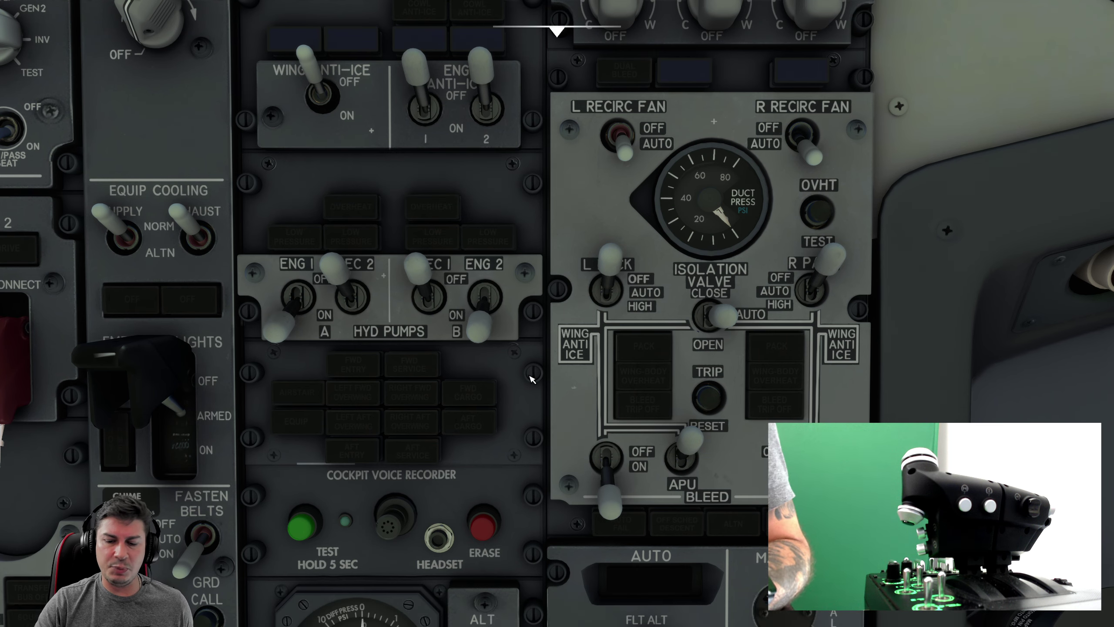
pyautogui.scroll(-5, 532, 379)
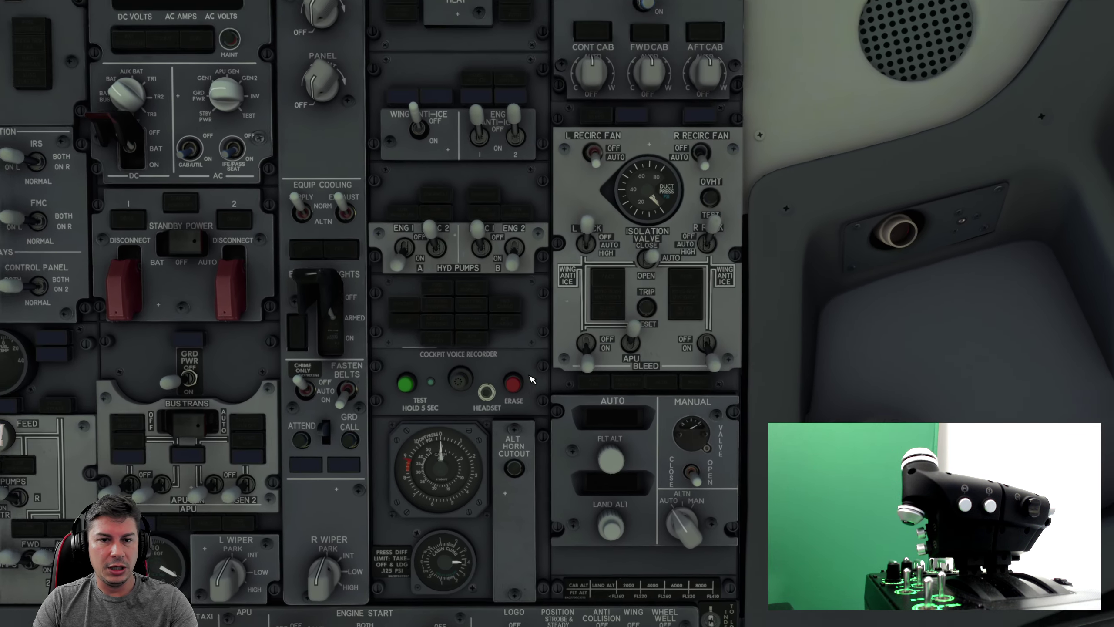
pyautogui.scroll(5, 531, 380)
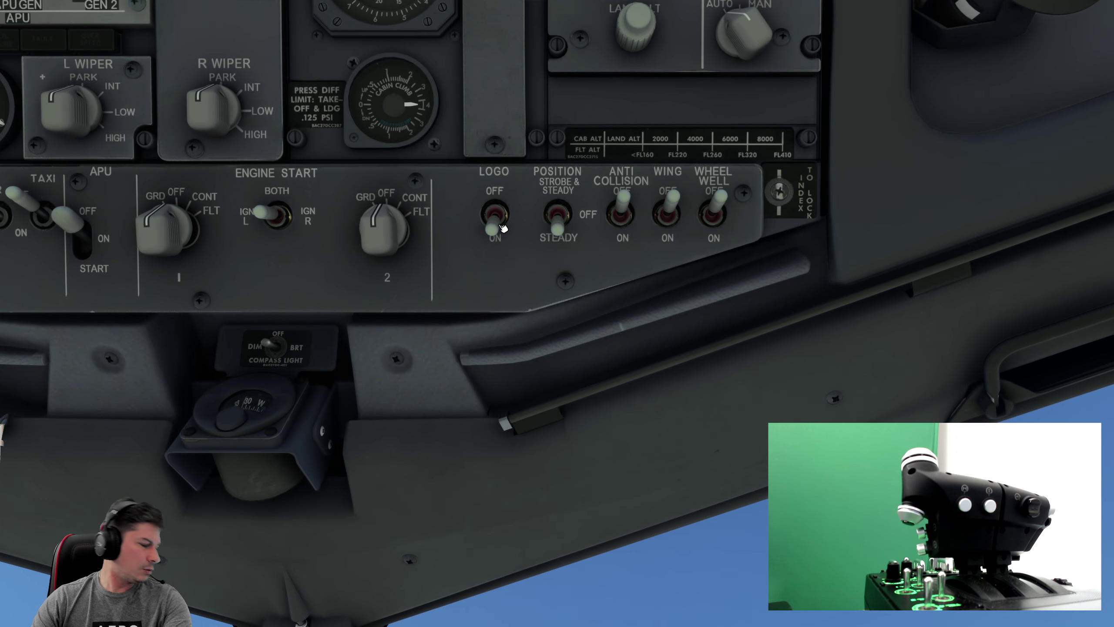
pyautogui.scroll(3, 502, 227)
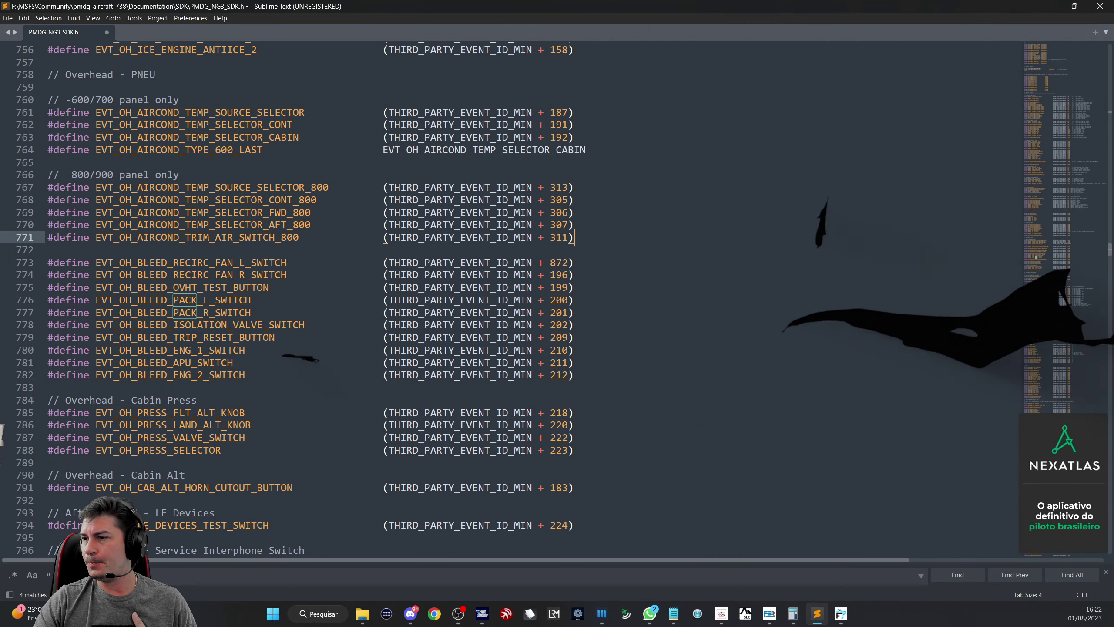
pyautogui.hotkey('ctrl', 'f')
pyautogui.write('LOGO')
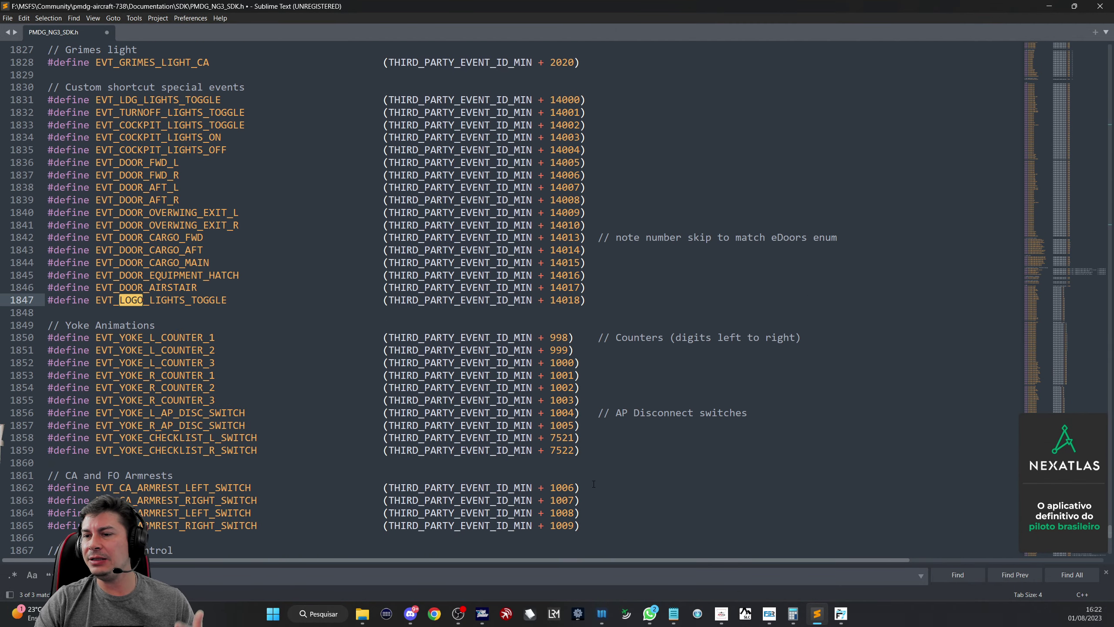
# - Examine the control numbers and parameters noted in ThirdParty ID.txt, especially its LIGHTS section, and return to the SDK header
pyautogui.click(673, 614)
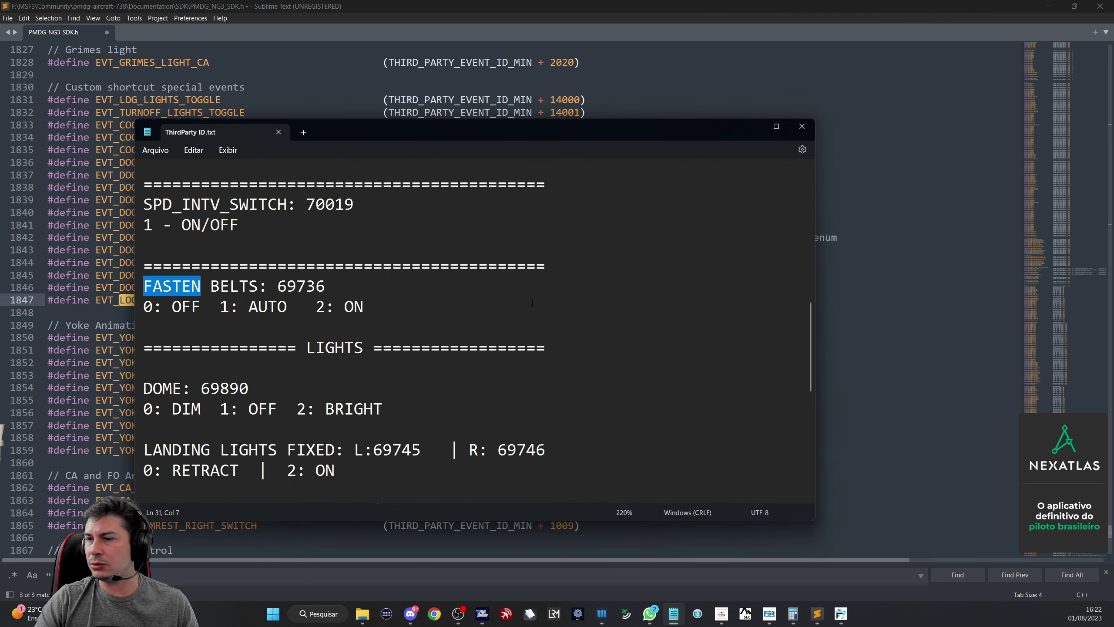
pyautogui.click(363, 306)
pyautogui.scroll(-4, 332, 378)
pyautogui.scroll(5, 331, 378)
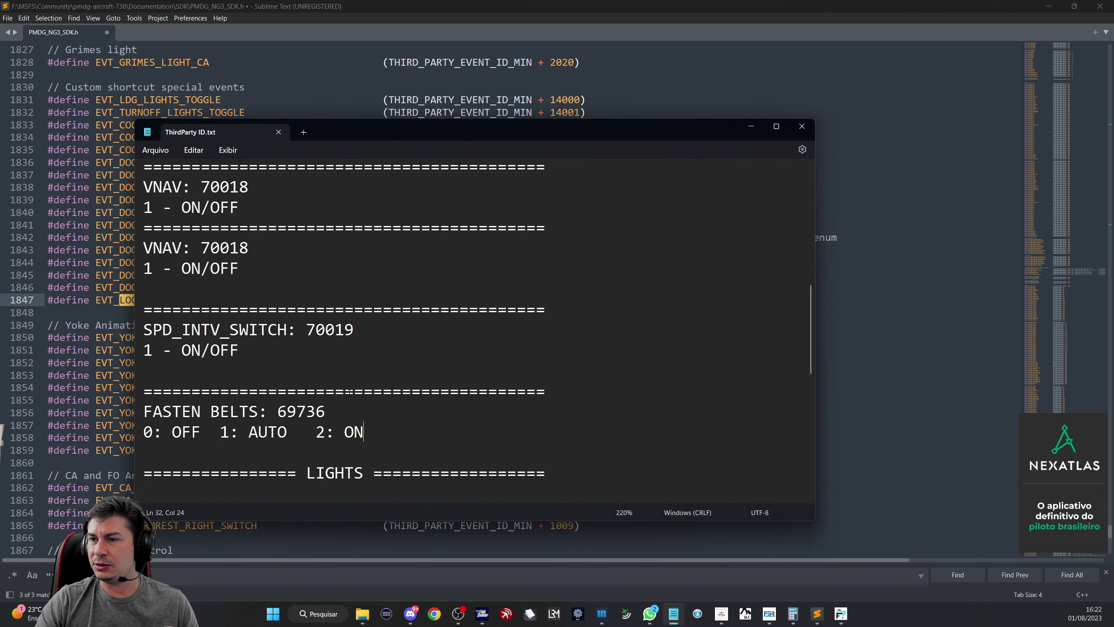
pyautogui.scroll(-5, 349, 392)
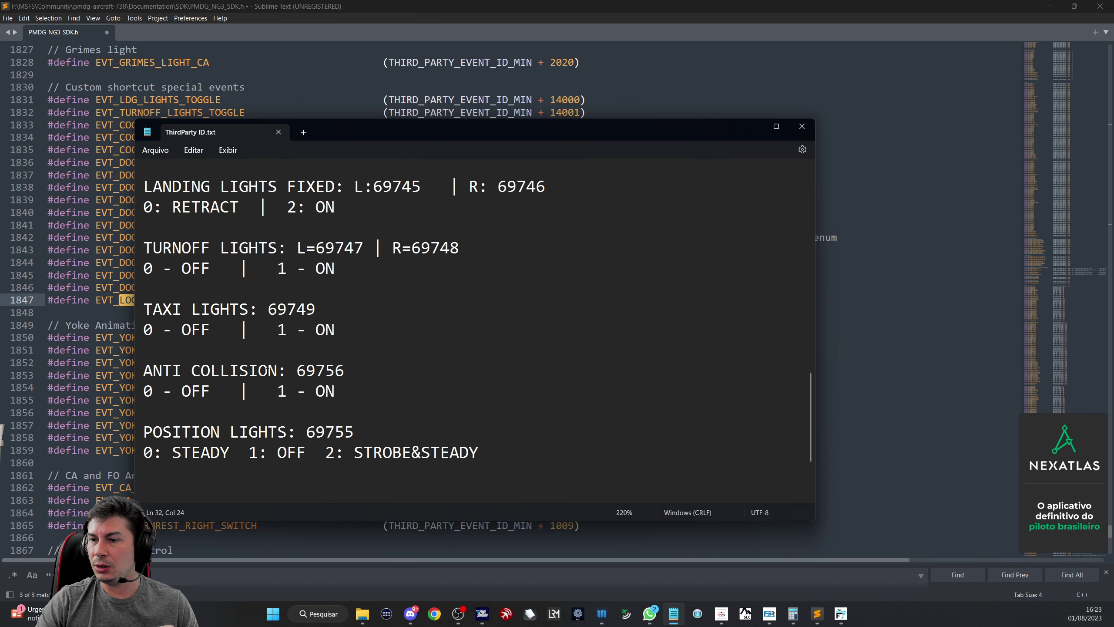
pyautogui.scroll(2, 214, 386)
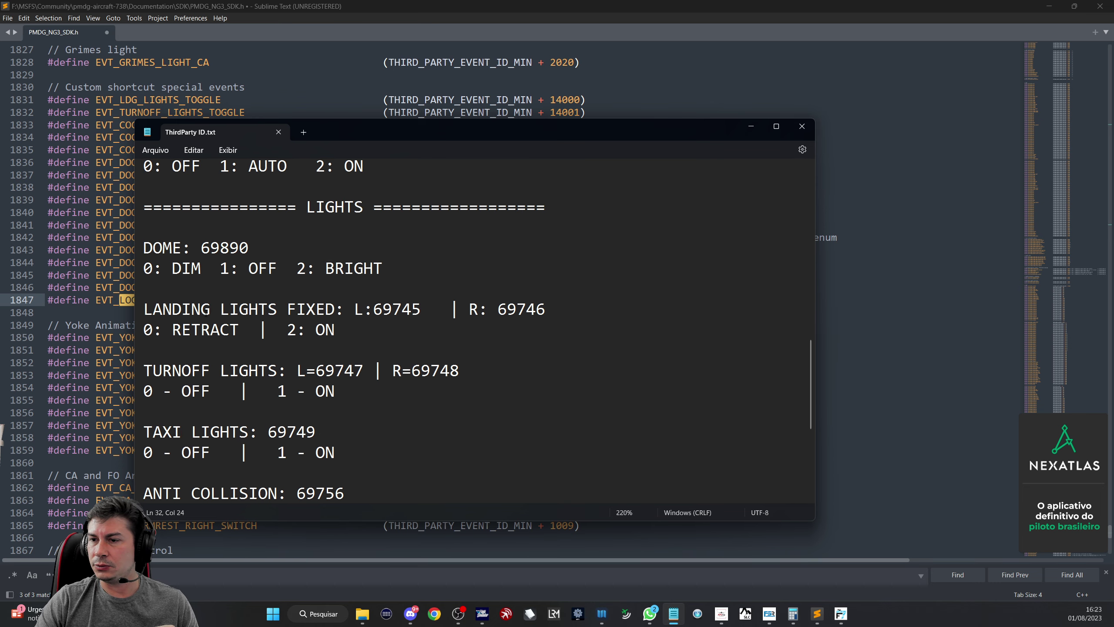
pyautogui.scroll(-1, 206, 312)
pyautogui.hotkey('alt', 'Tab')
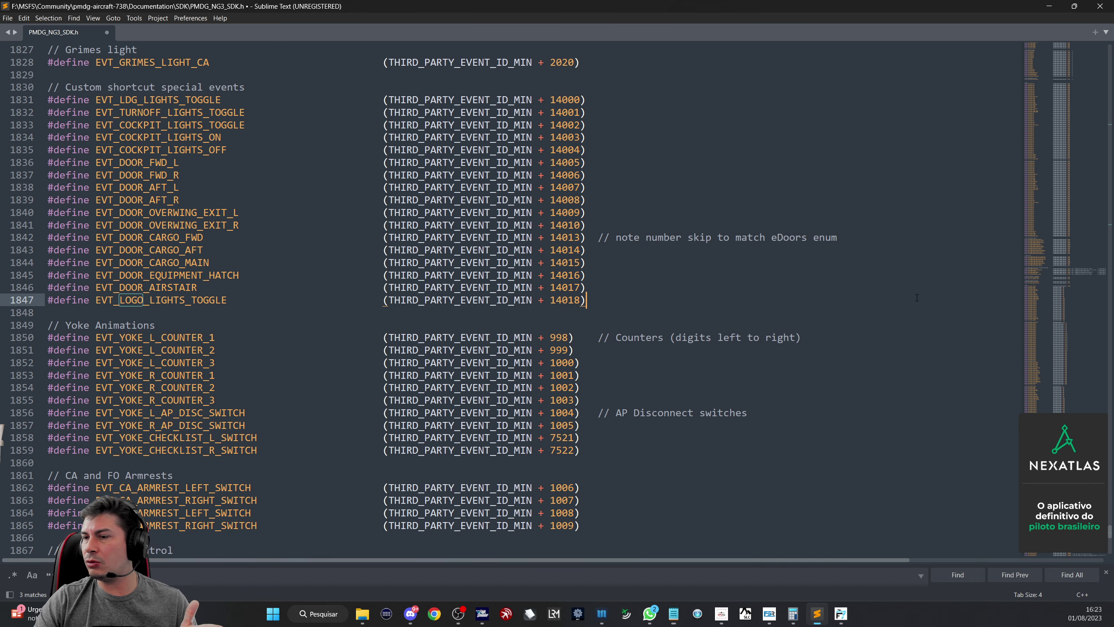
# - Find the EVT_OH_LIGHTS_LOGO definition among the LOGO matches in the SDK header and select its event offset number
pyautogui.click(335, 287)
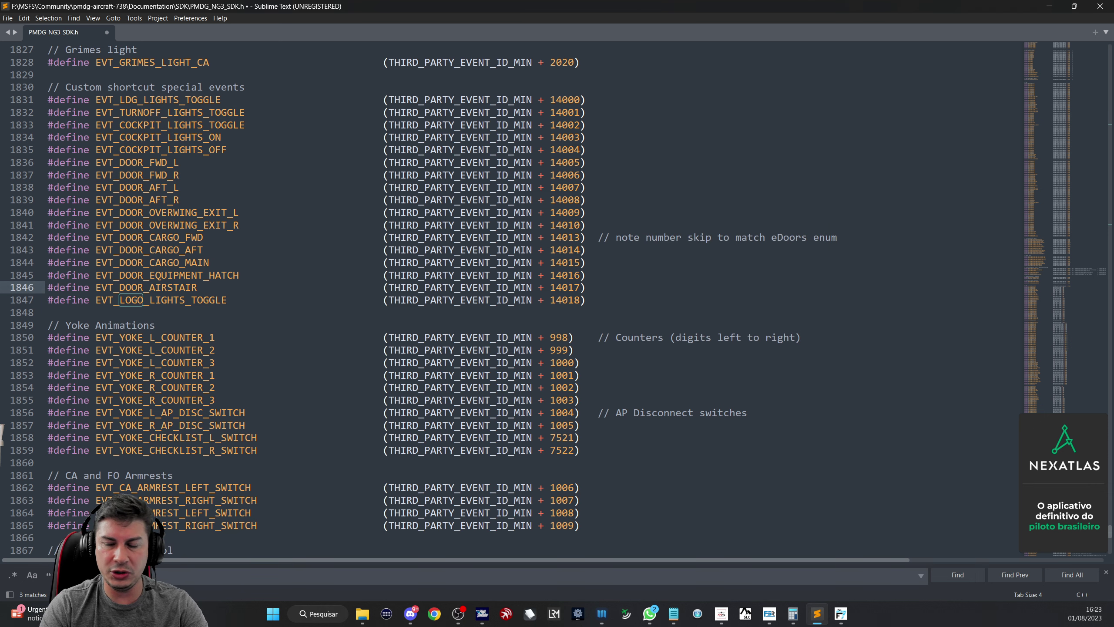
pyautogui.press('F3')
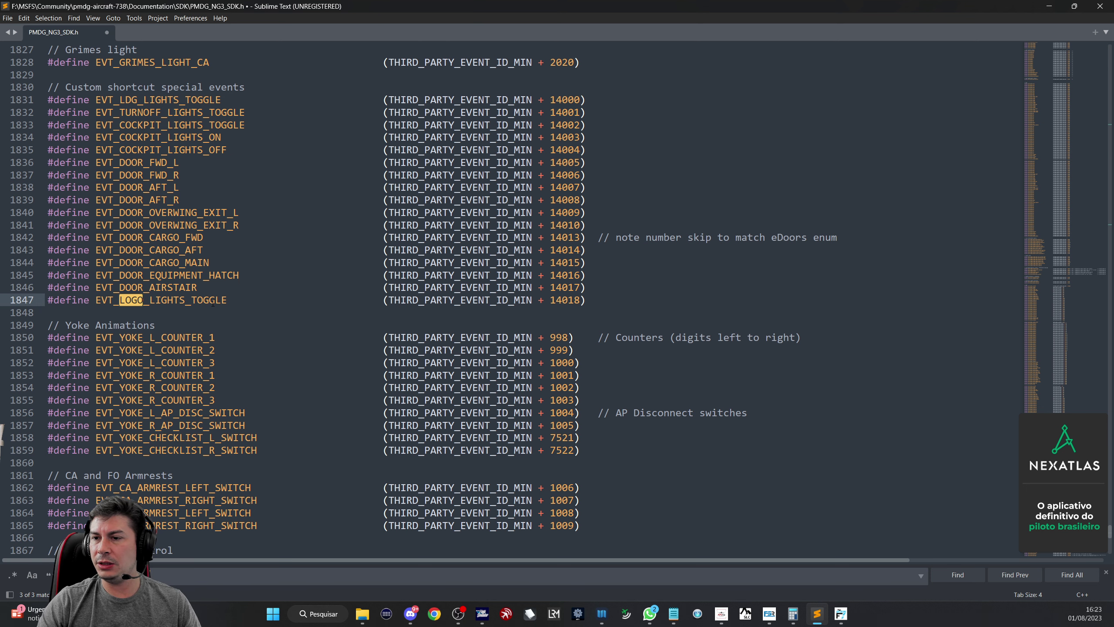
pyautogui.press('F3')
pyautogui.press('F3')
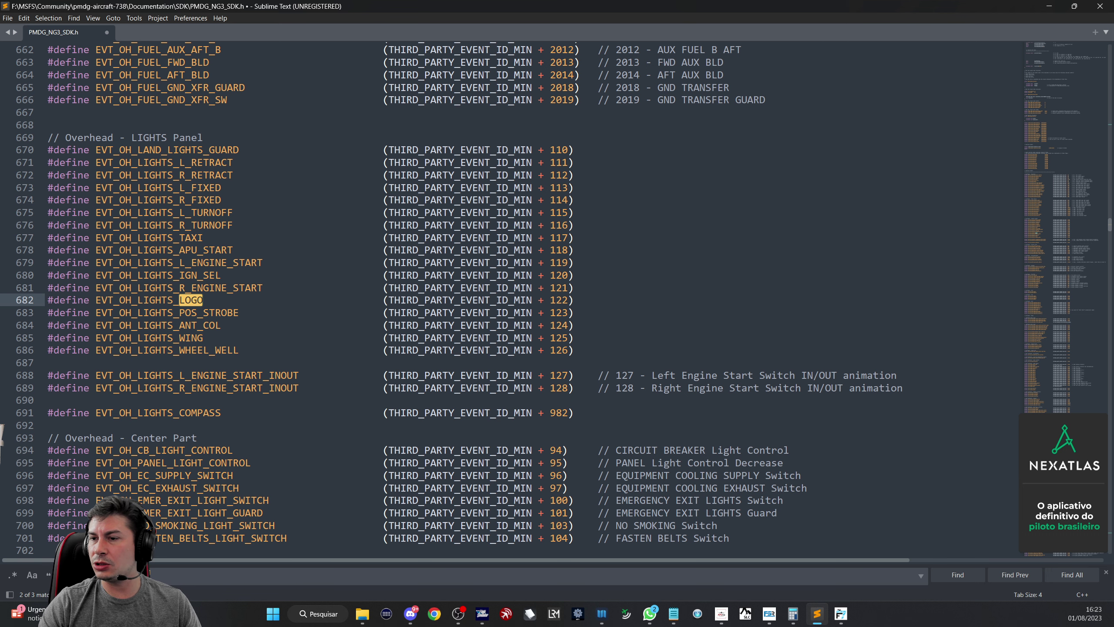
pyautogui.doubleClick(558, 301)
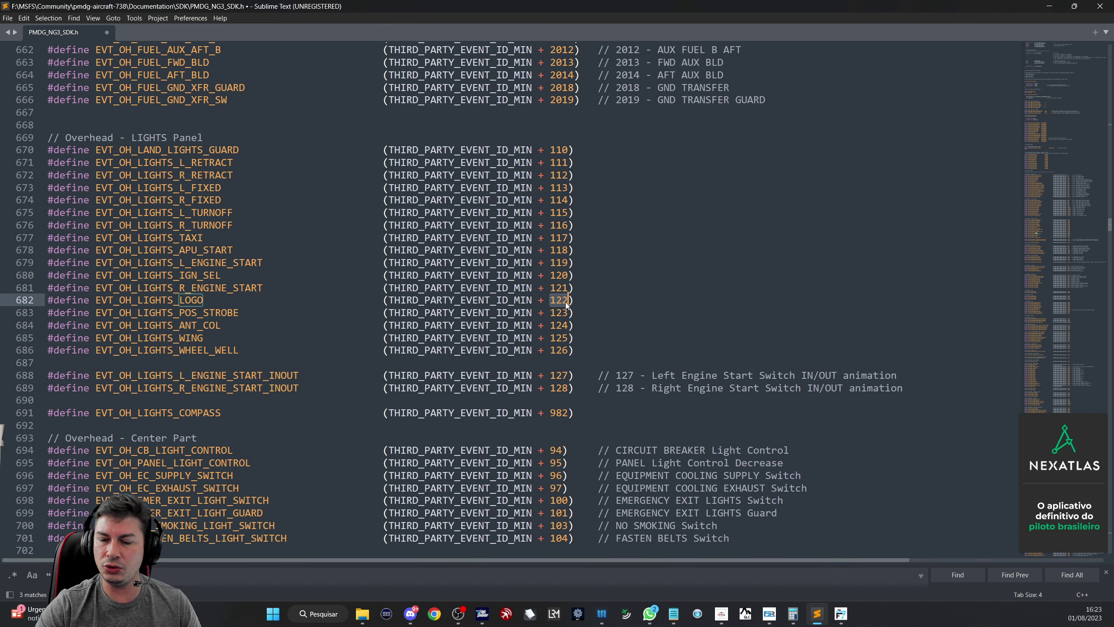
# - Switch to Calculator, add 122 to 69632 for the LOGO light control number, and close it in favour of FSUIPC7
pyautogui.hotkey('alt', 'Tab')
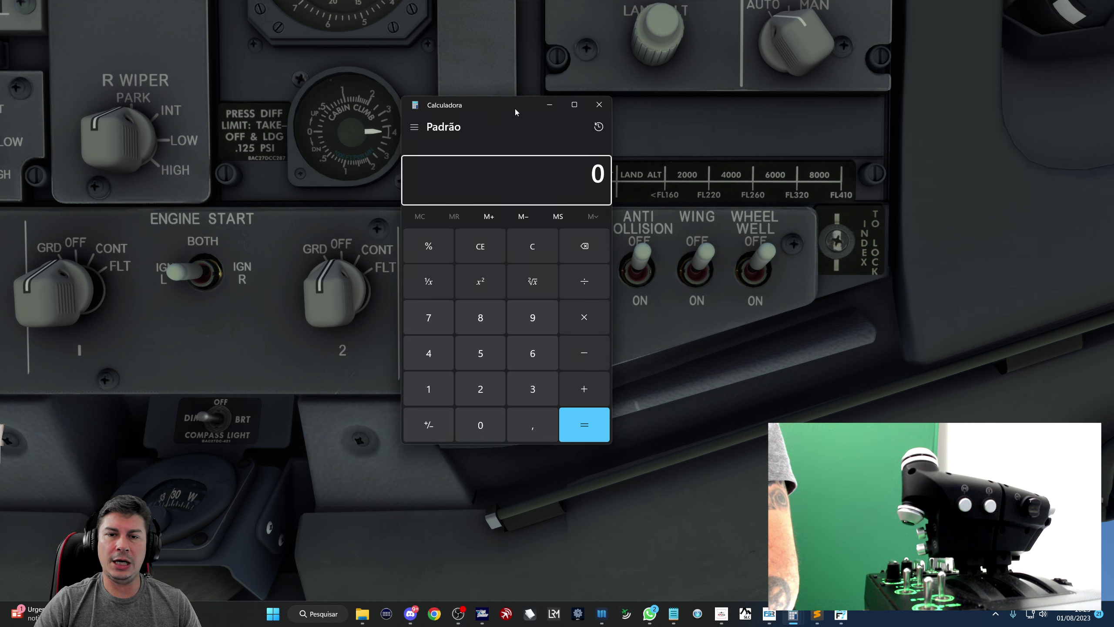
pyautogui.write('69632 + ')
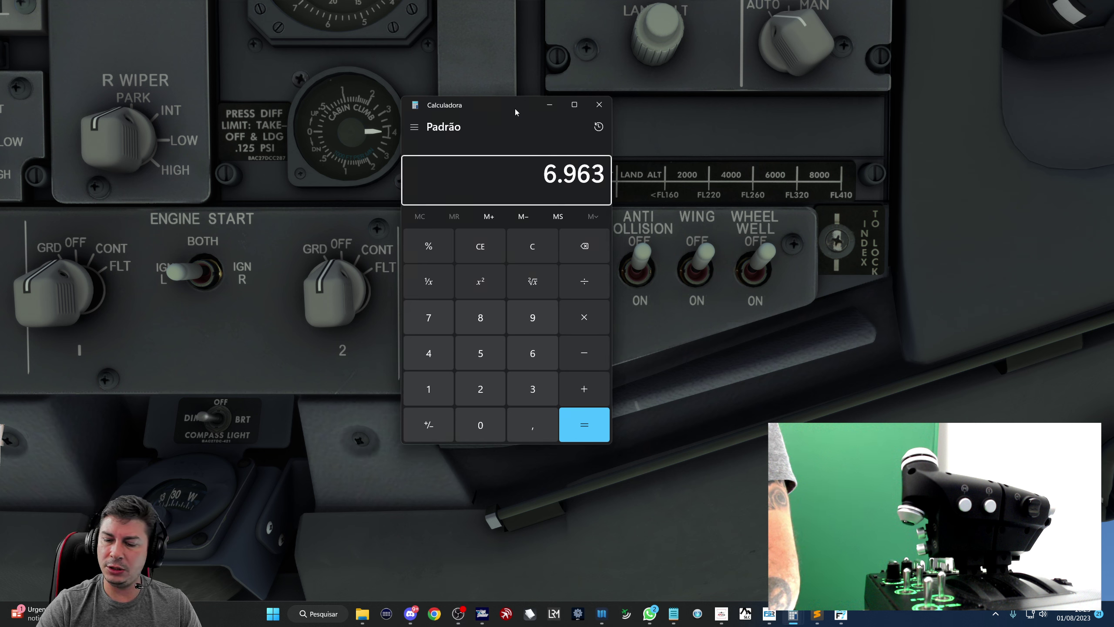
pyautogui.write('122 =')
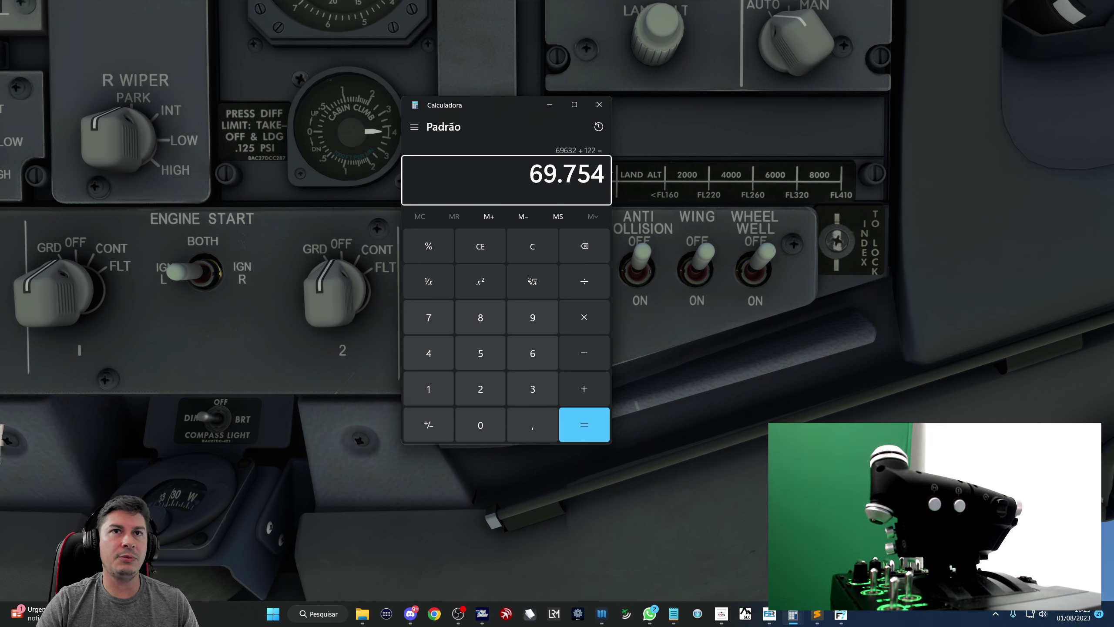
pyautogui.hotkey('alt', 'f')
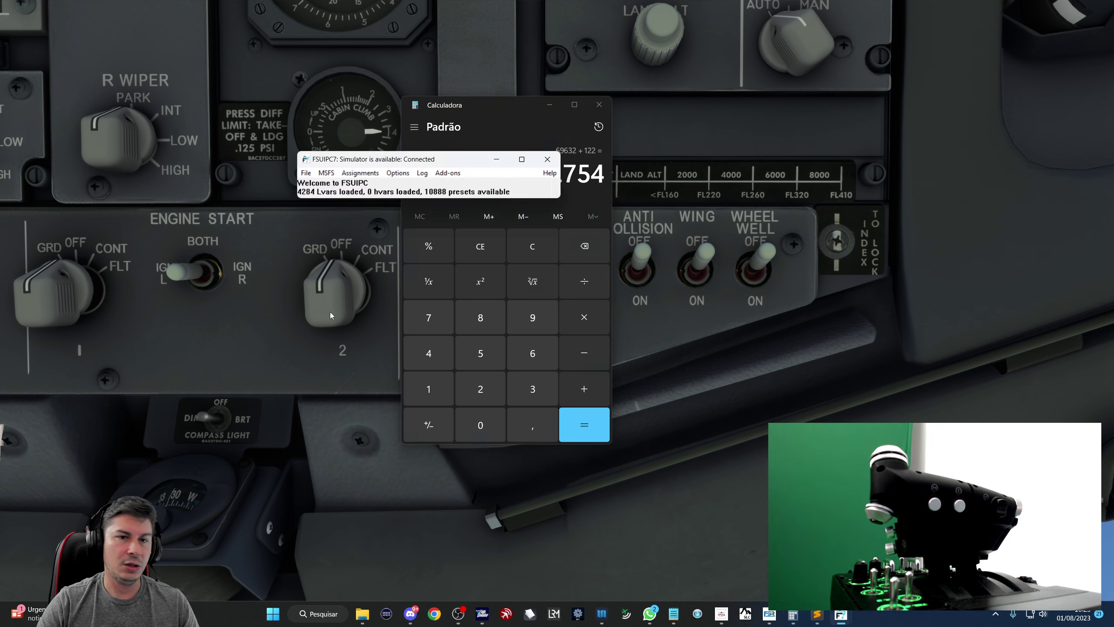
pyautogui.click(599, 104)
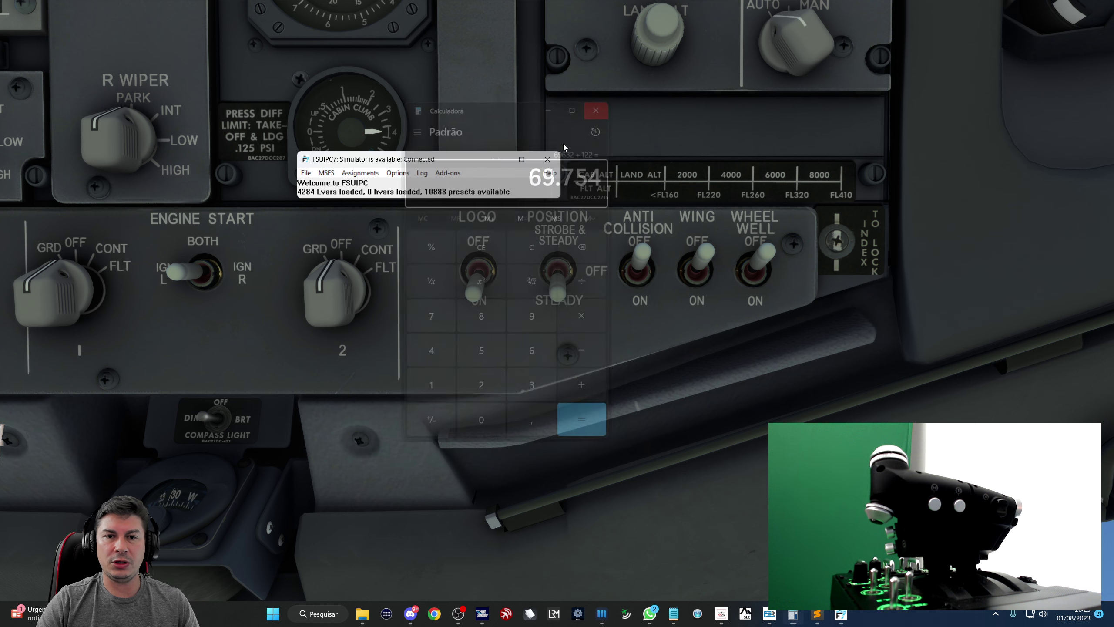
# - Set the press action of joystick L button 13 in the TESTE profile to custom control 69754 with parameter 0
pyautogui.click(360, 172)
pyautogui.click(372, 197)
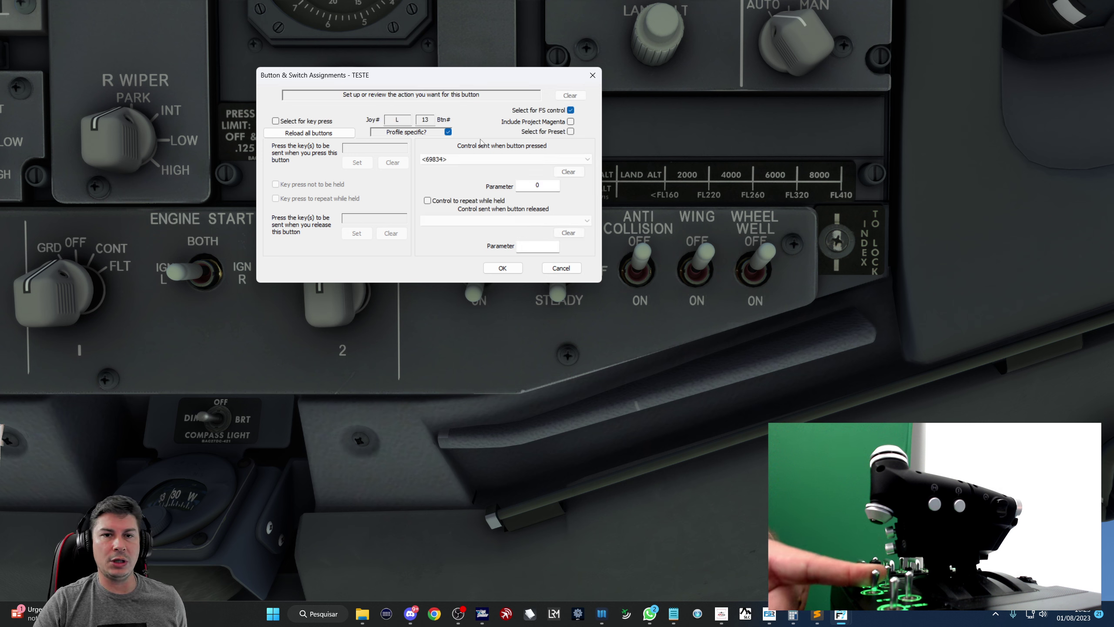
pyautogui.click(468, 162)
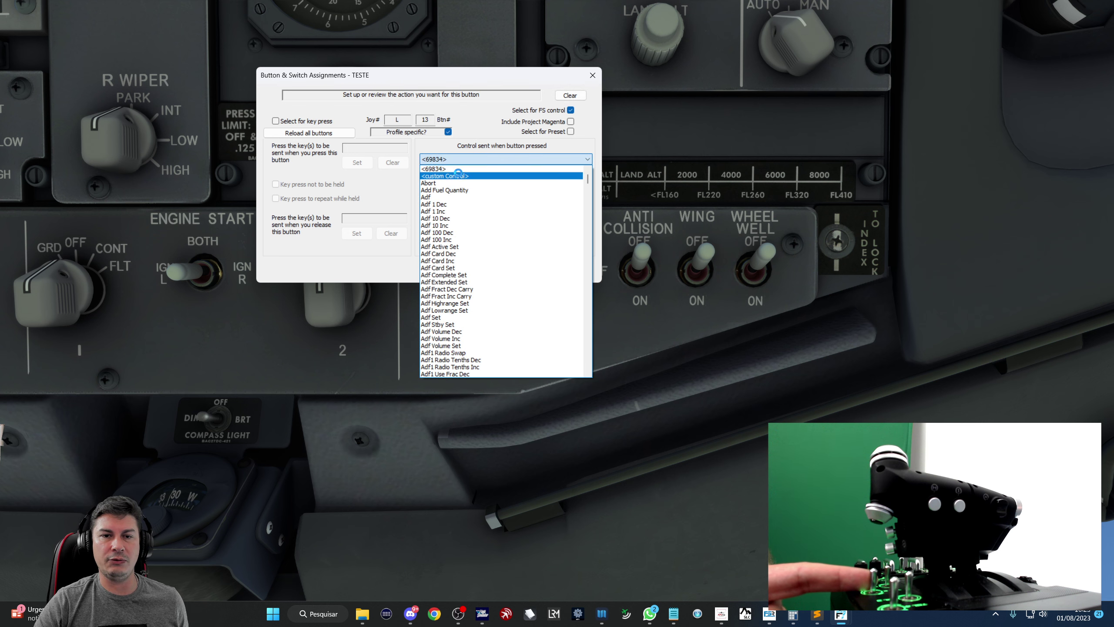
pyautogui.click(459, 168)
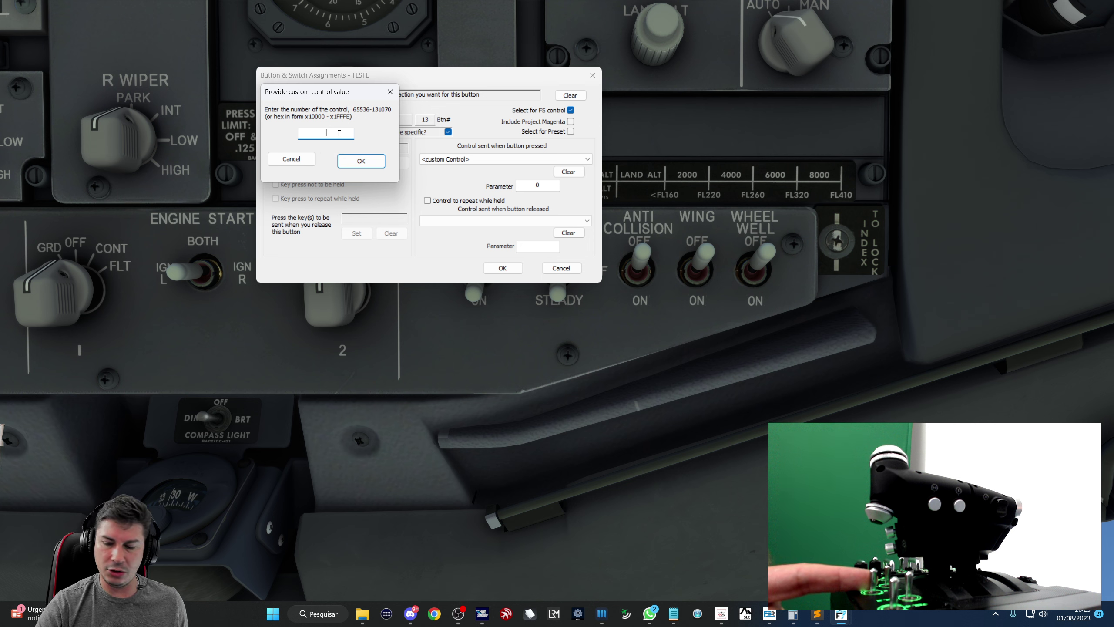
pyautogui.write('69754')
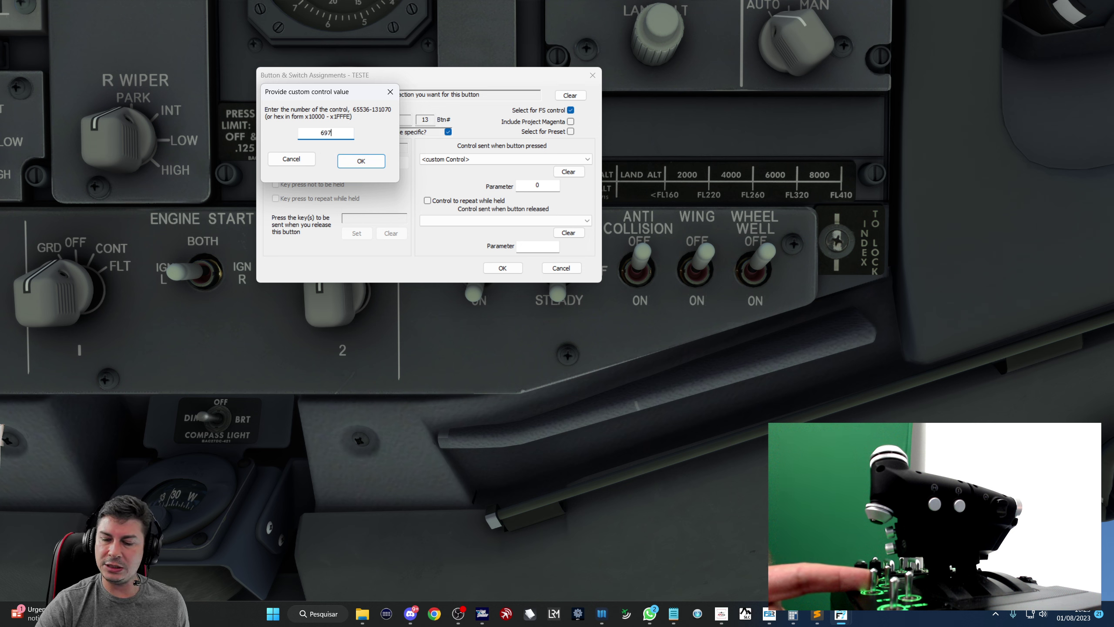
pyautogui.click(360, 160)
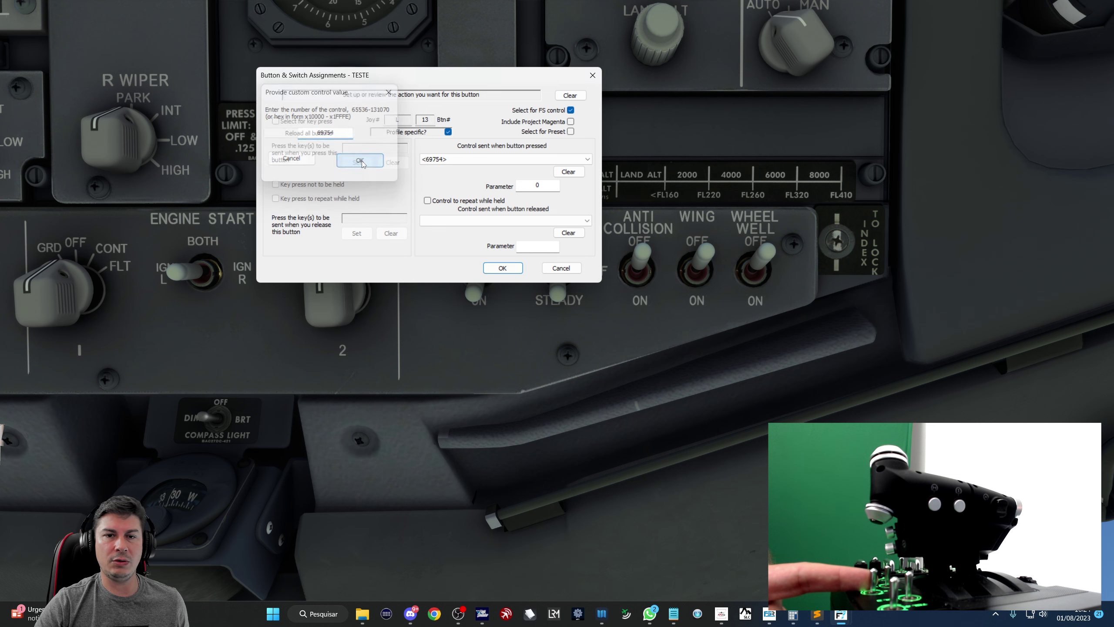
pyautogui.doubleClick(538, 185)
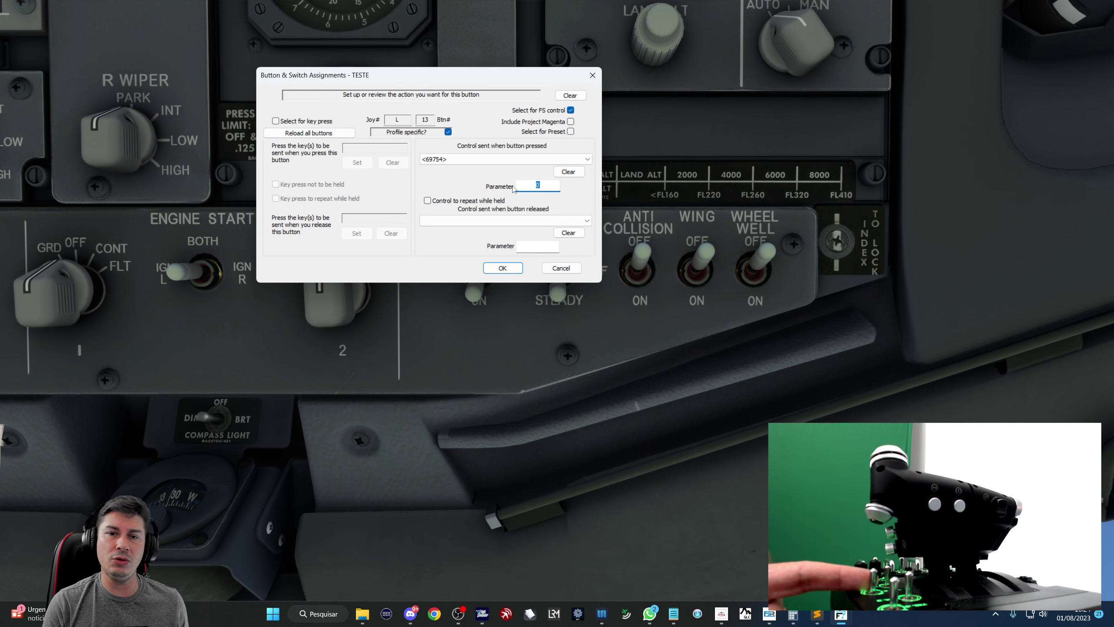
pyautogui.write('1')
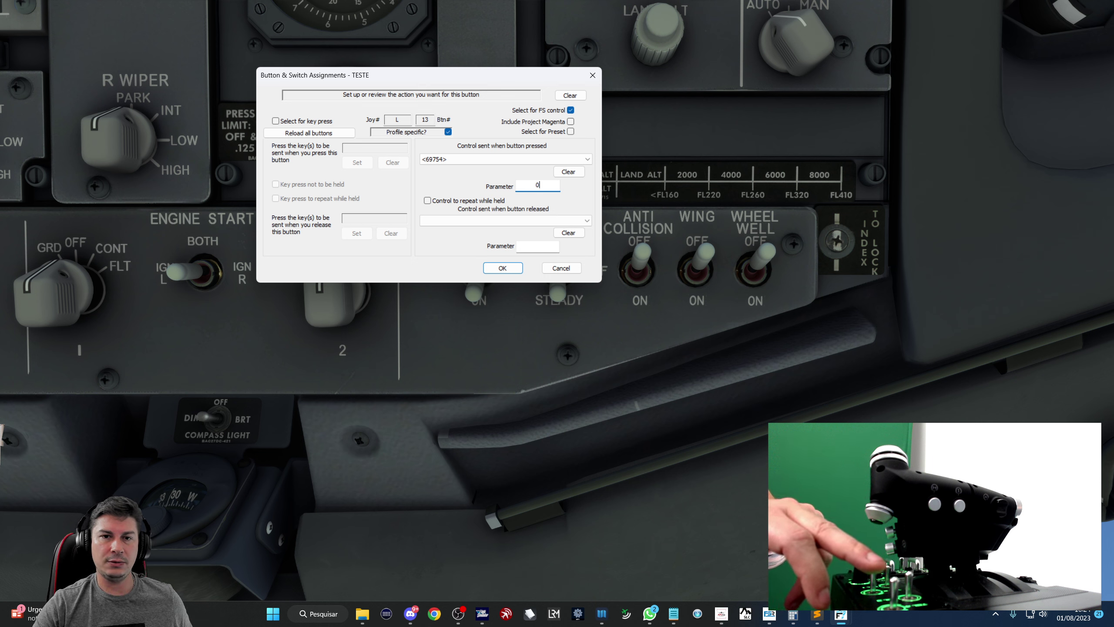
# - Replace the press control of joystick L button 14 with custom control 69754 and save the button assignments
pyautogui.click(458, 159)
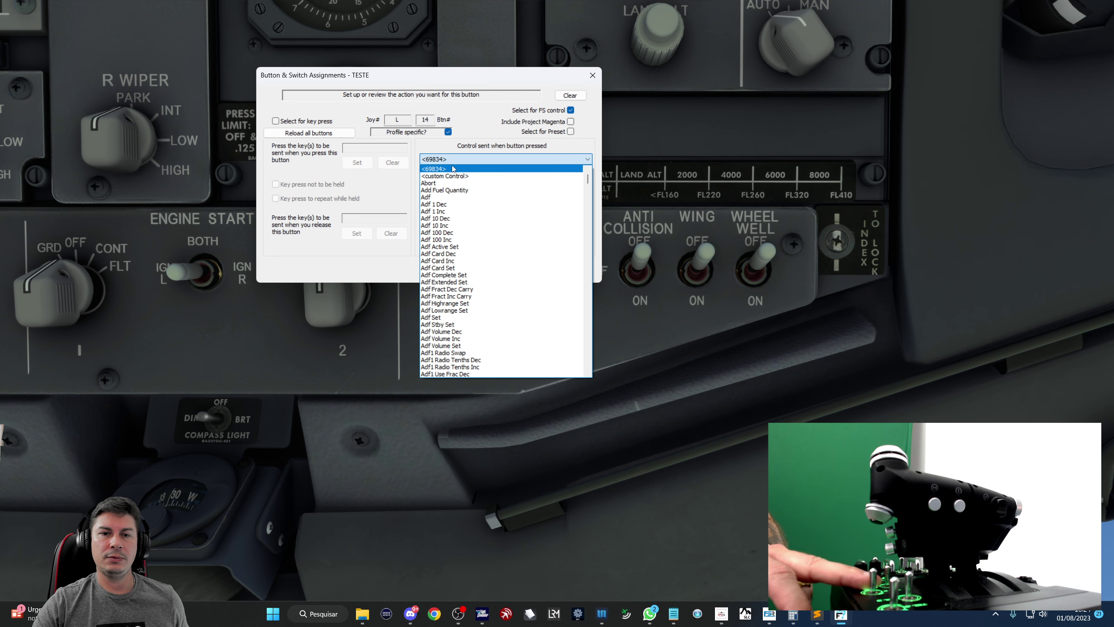
pyautogui.click(451, 177)
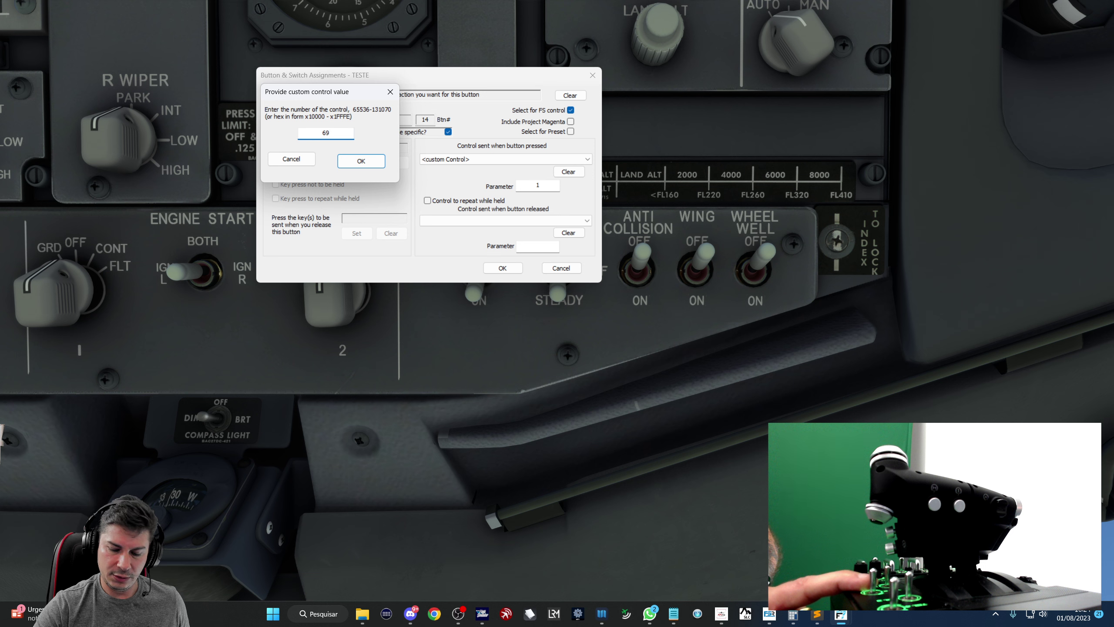
pyautogui.write('69754')
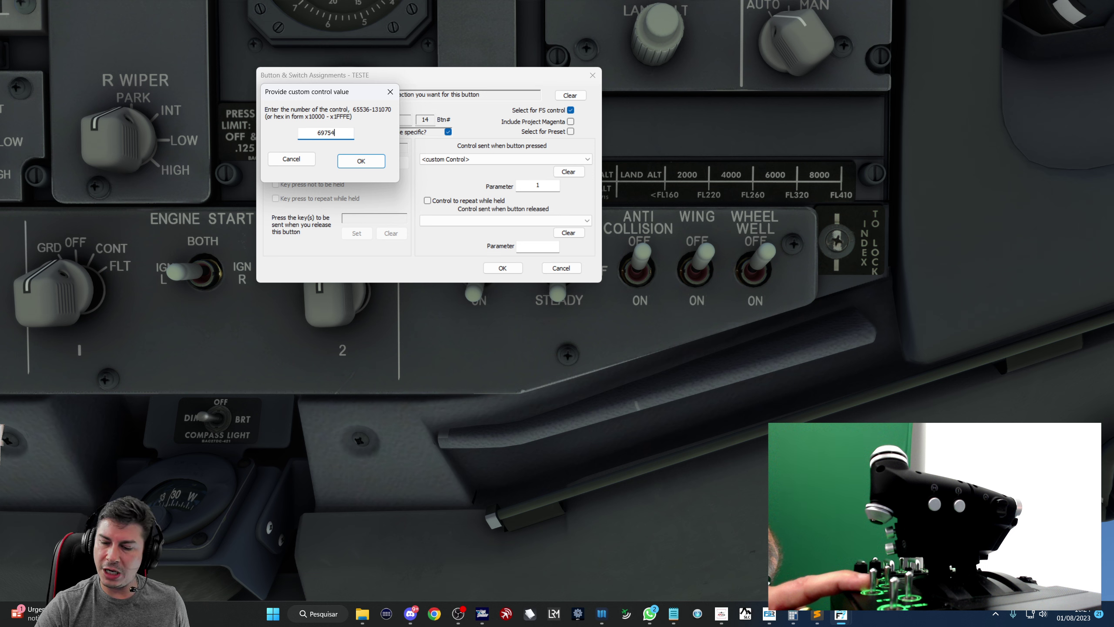
pyautogui.click(361, 161)
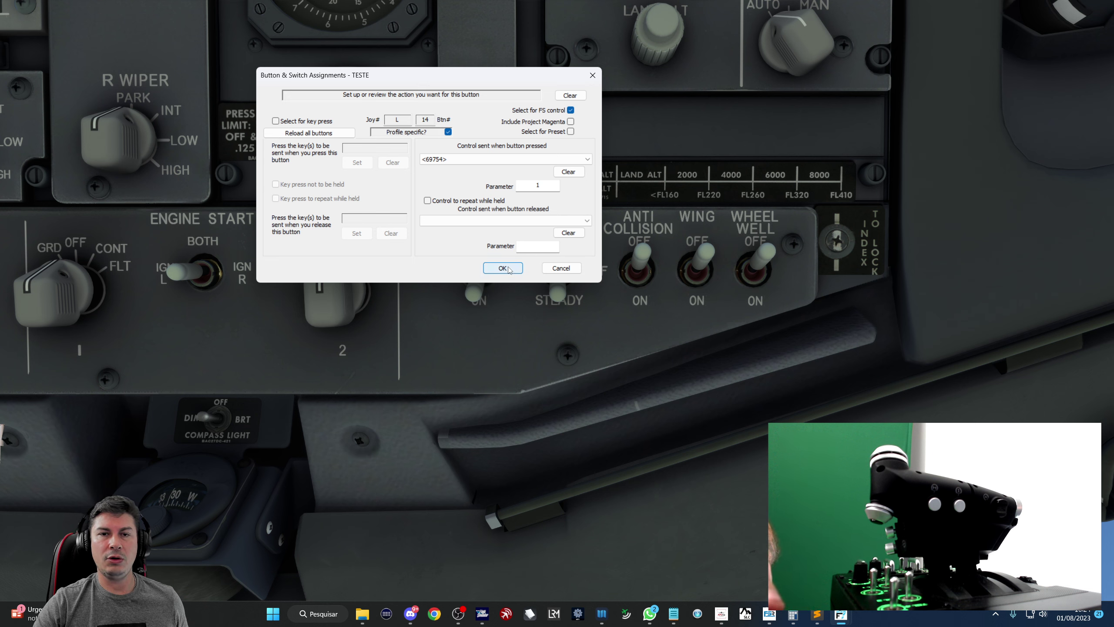
pyautogui.click(509, 267)
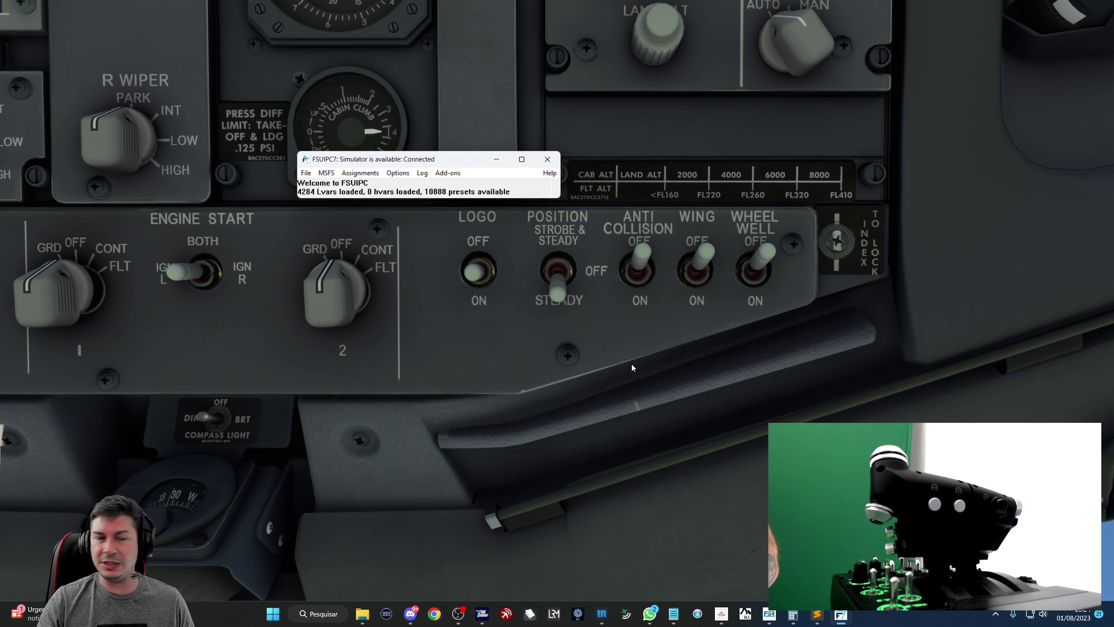
# - Return to the simulator and view the overhead ENGINE START and LOGO switches and the main panel's AUTO BRAKE selector
pyautogui.click(564, 360)
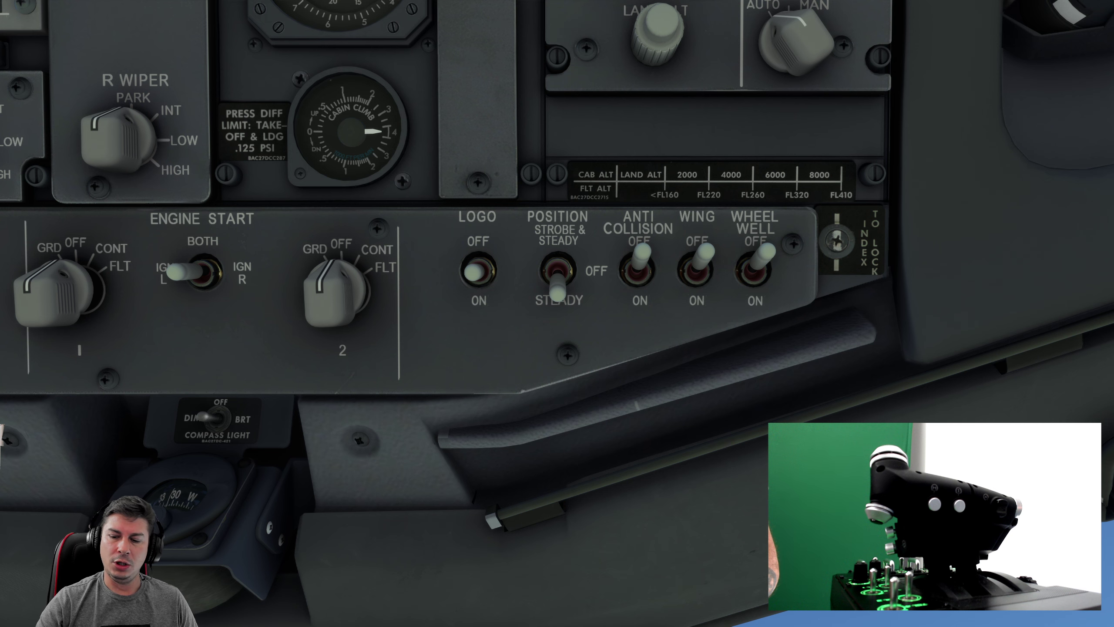
pyautogui.hotkey('alt', '1')
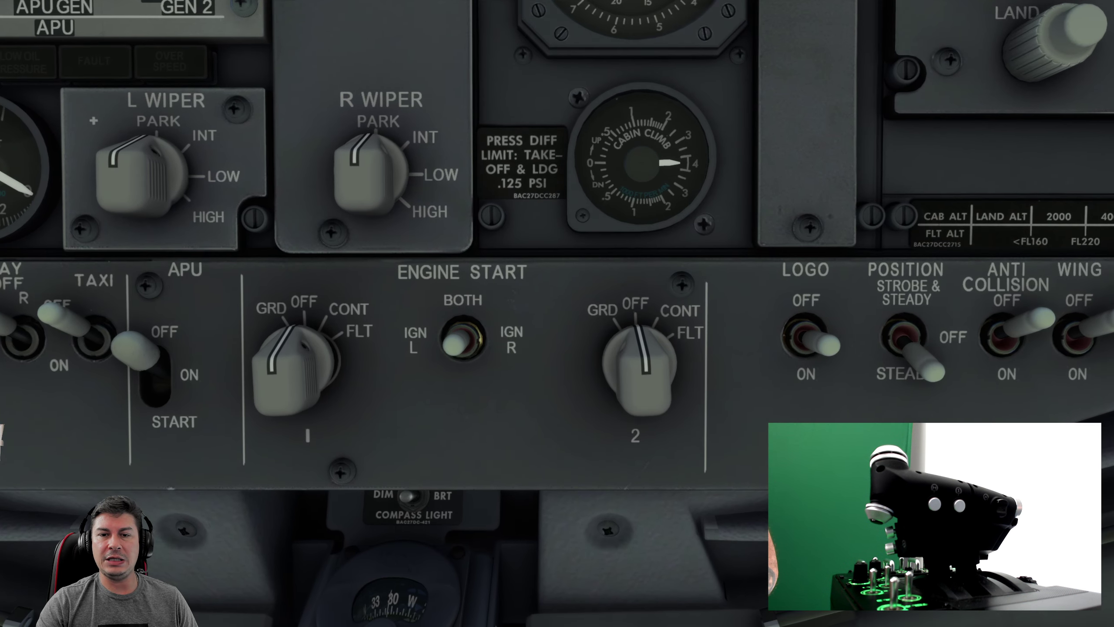
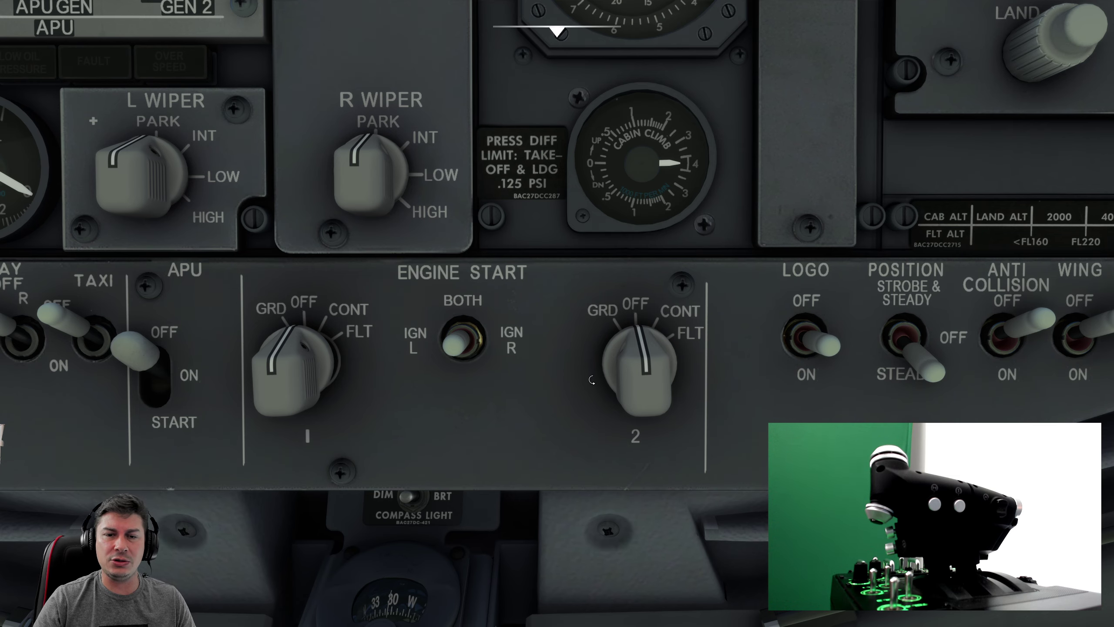
pyautogui.hotkey('ctrl', 'space')
pyautogui.hotkey('alt', '2')
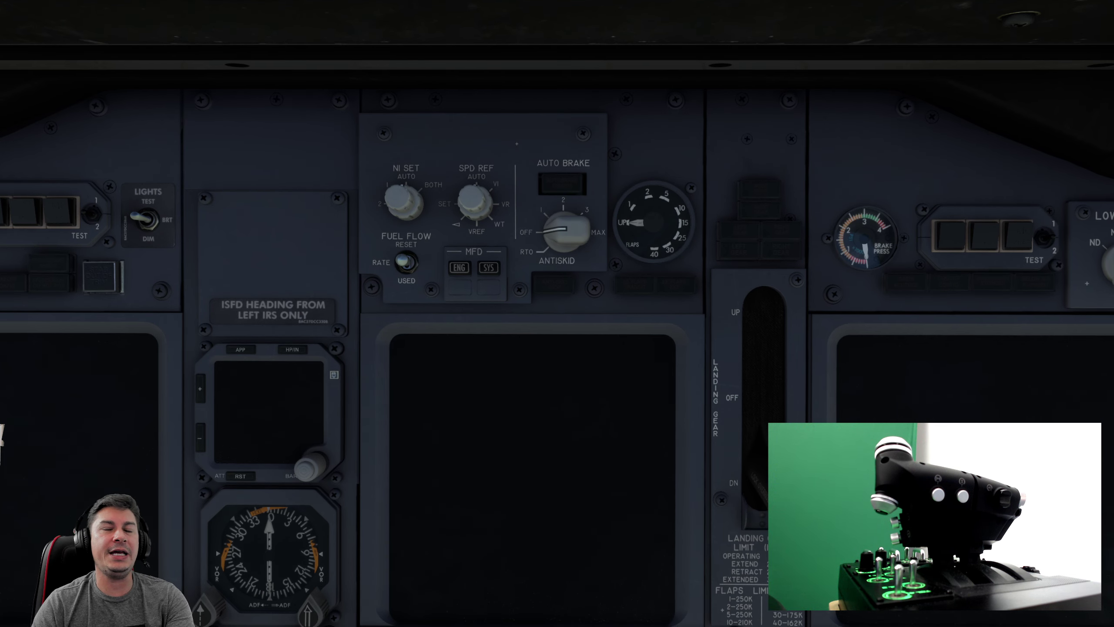
# - Turn the AUTO BRAKE selector on the main panel through its positions up to MAX and back to OFF
pyautogui.click(555, 241)
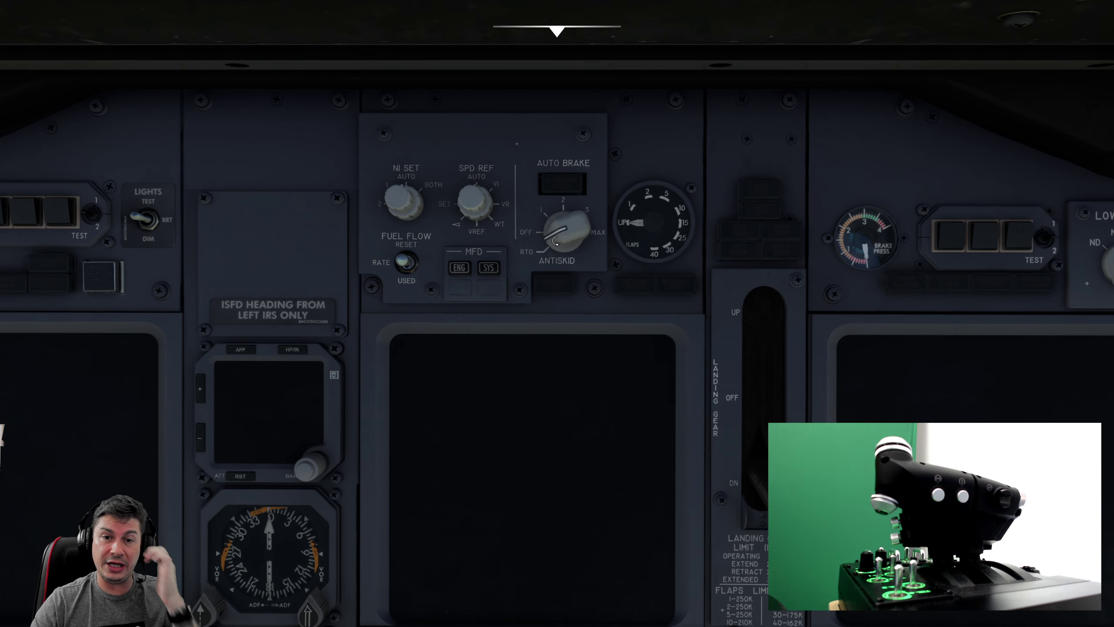
pyautogui.scroll(4, 582, 230)
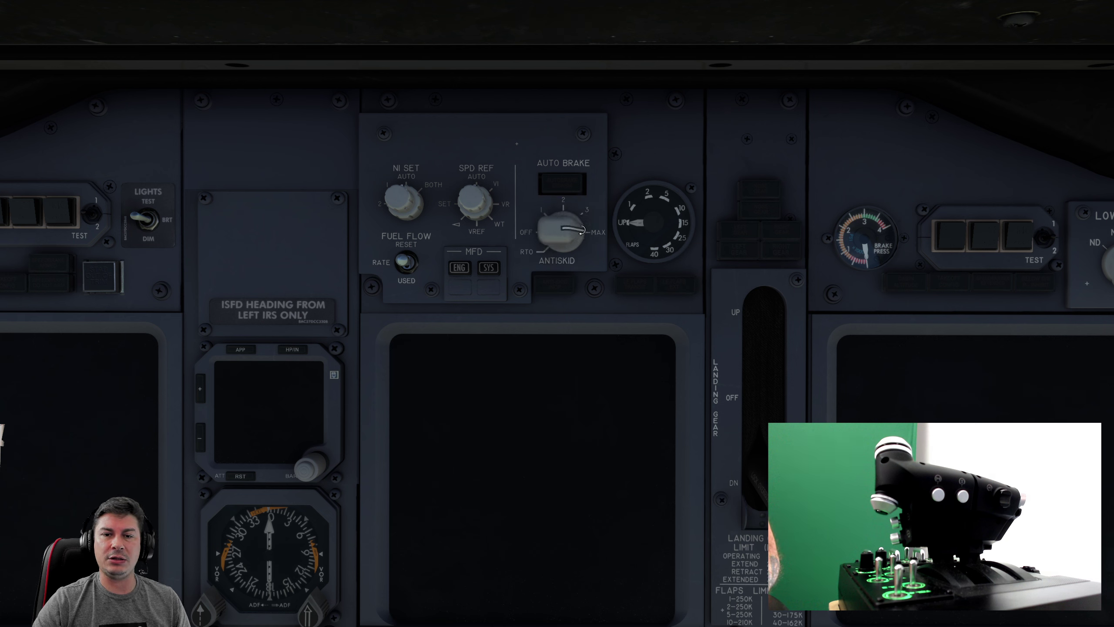
pyautogui.scroll(-2, 579, 230)
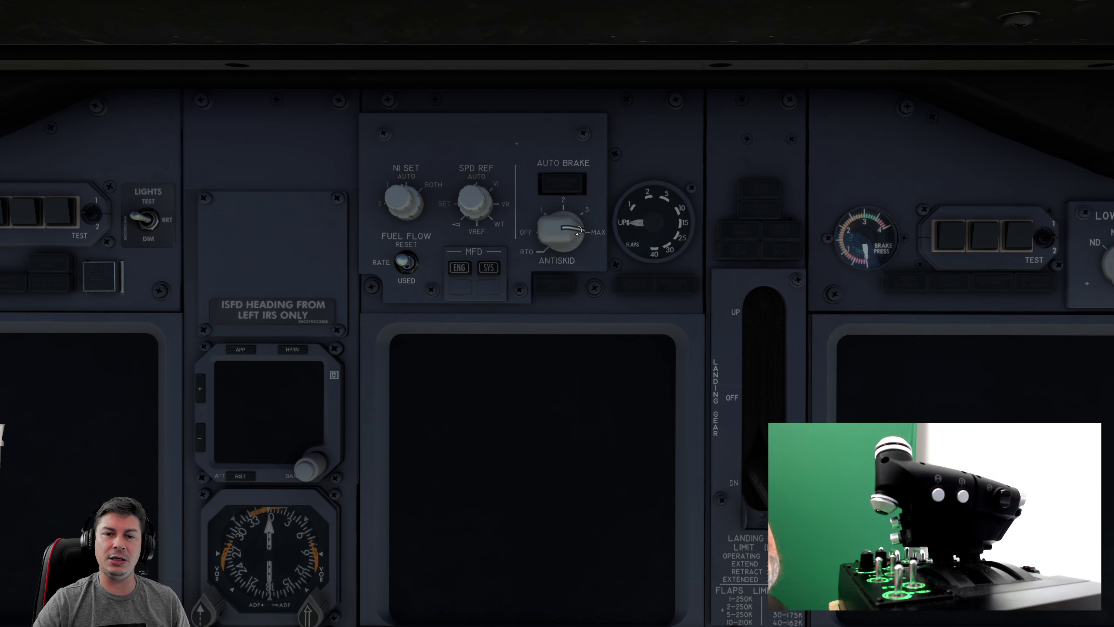
pyautogui.scroll(2, 579, 229)
pyautogui.scroll(-1, 579, 229)
pyautogui.scroll(-2, 579, 228)
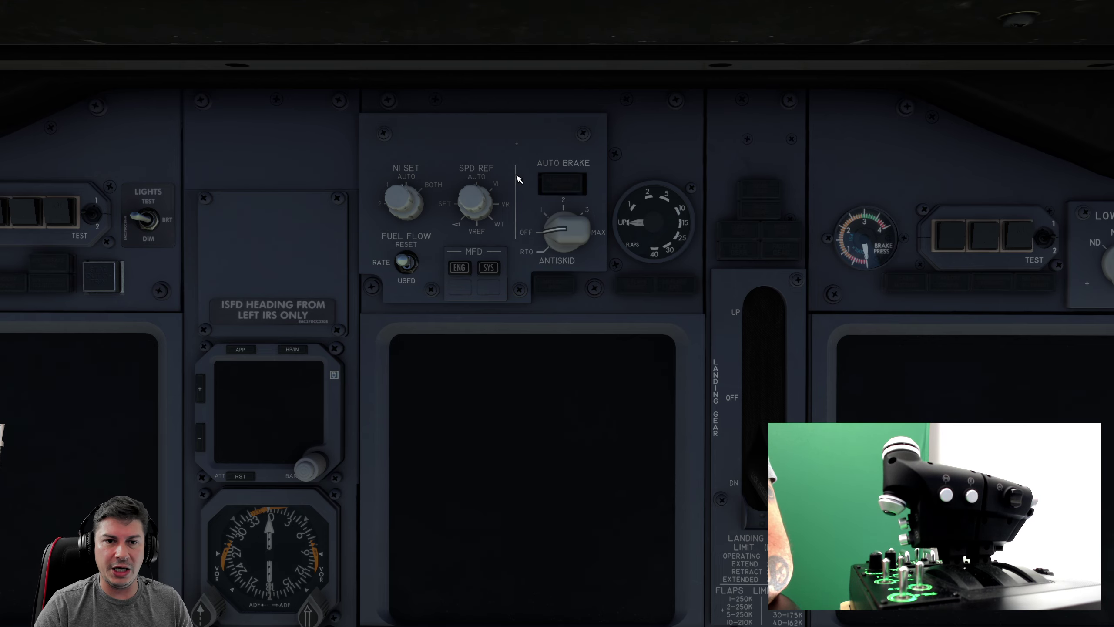
# - View the lower panel beside the CDU and turn the AFDS FLOOD brightness knob up and back down
pyautogui.hotkey('alt', '2')
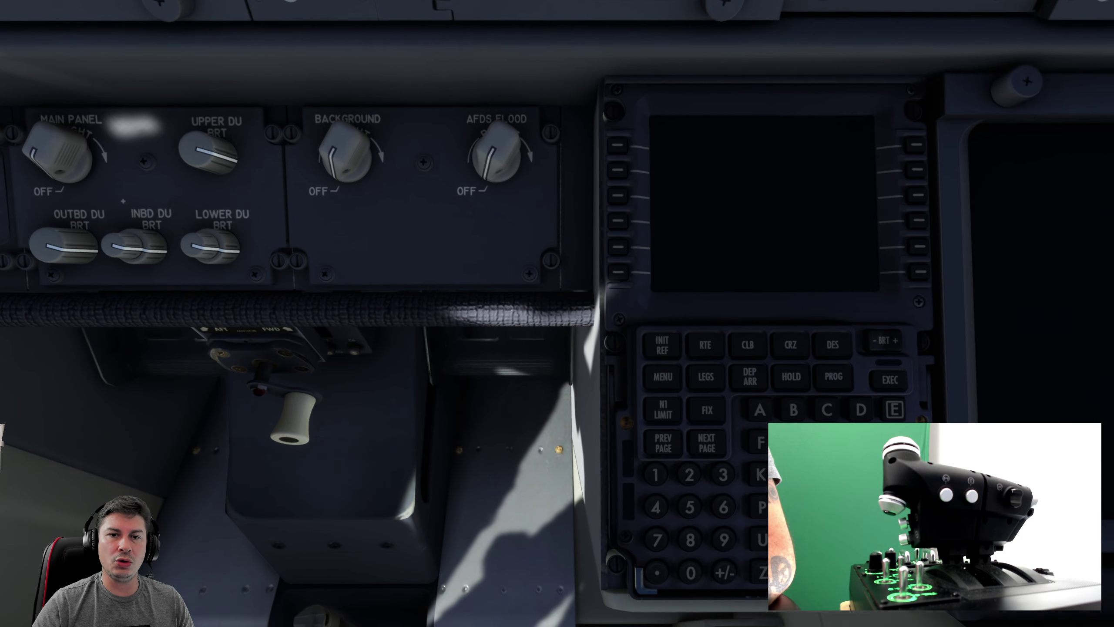
pyautogui.scroll(8, 509, 146)
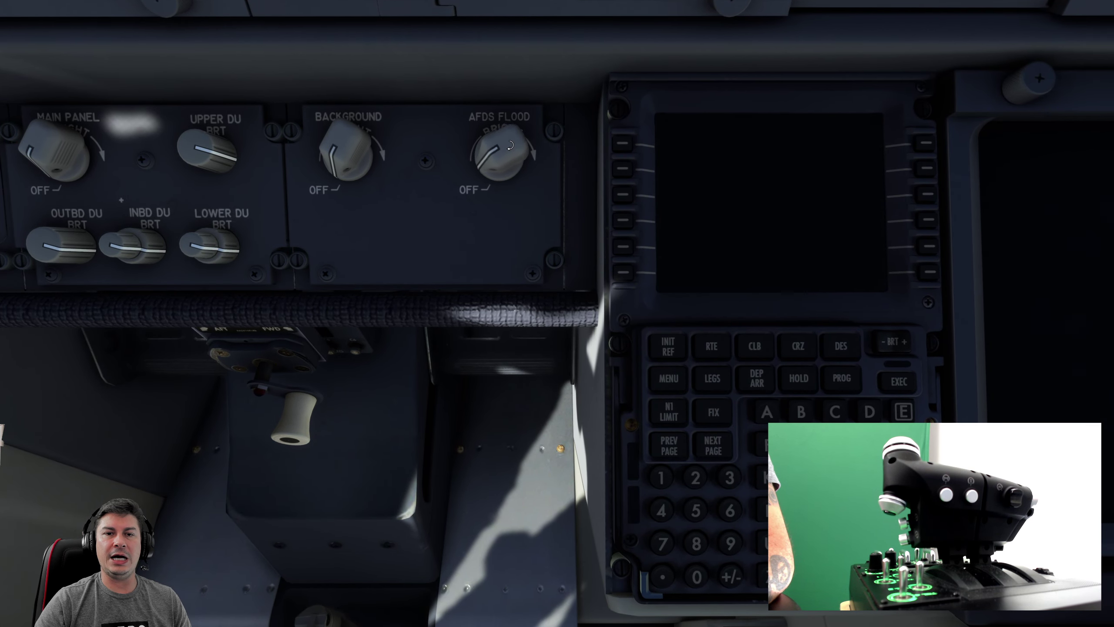
pyautogui.scroll(12, 510, 146)
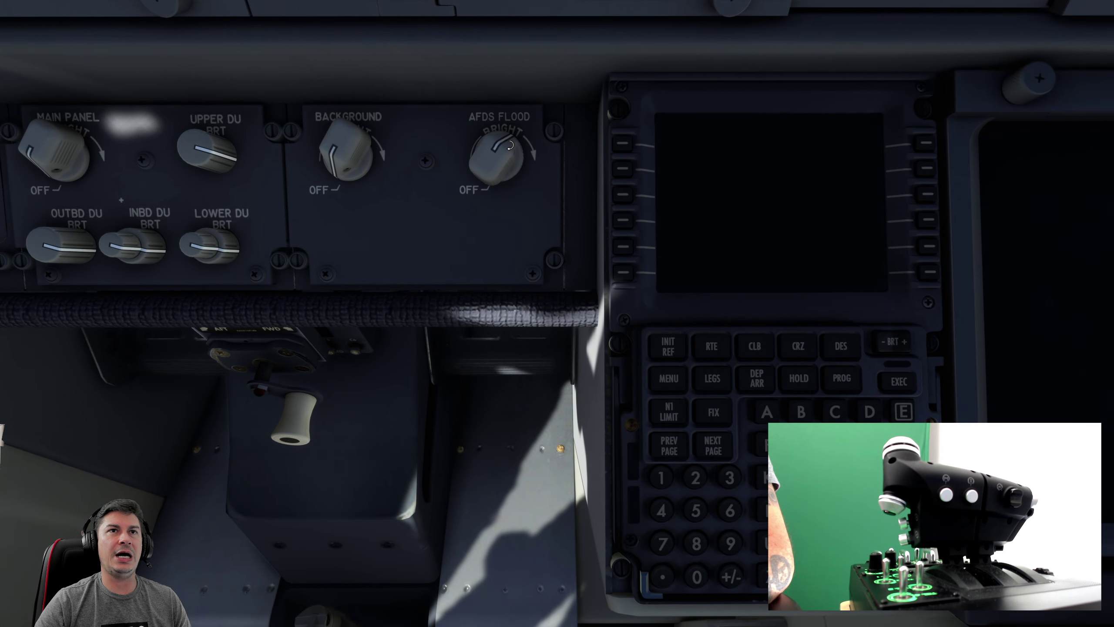
pyautogui.scroll(-5, 477, 154)
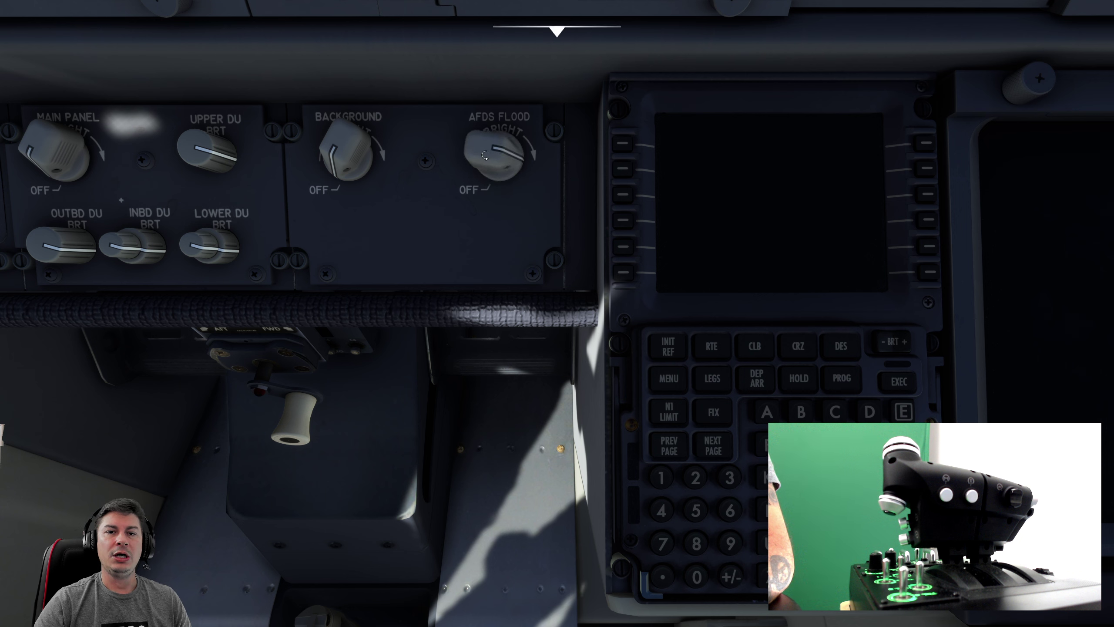
pyautogui.scroll(-7, 478, 152)
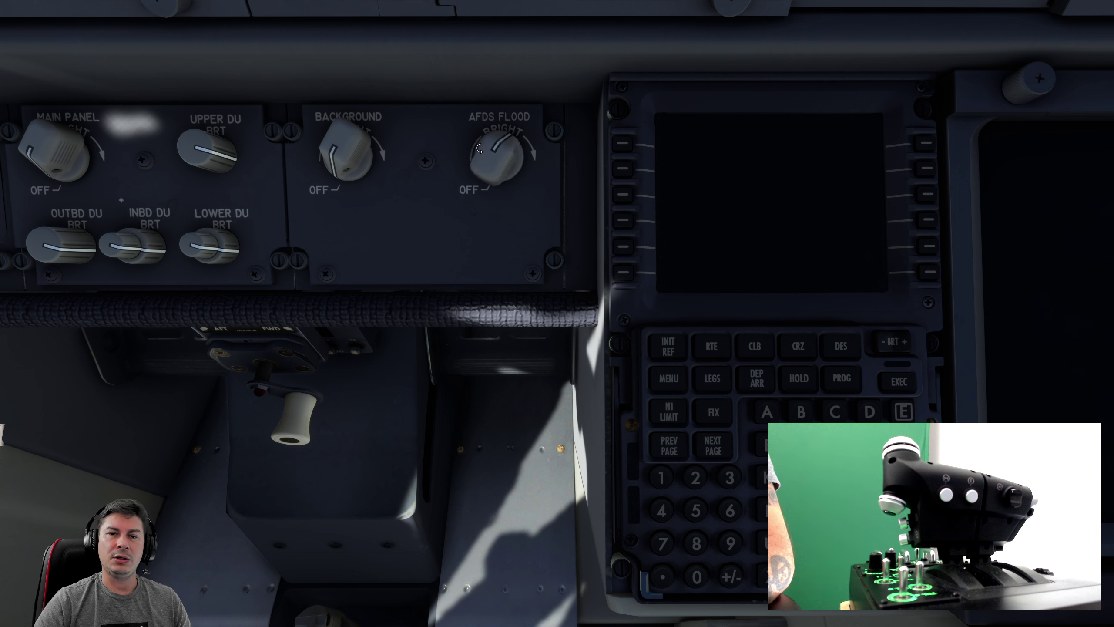
pyautogui.scroll(6, 479, 150)
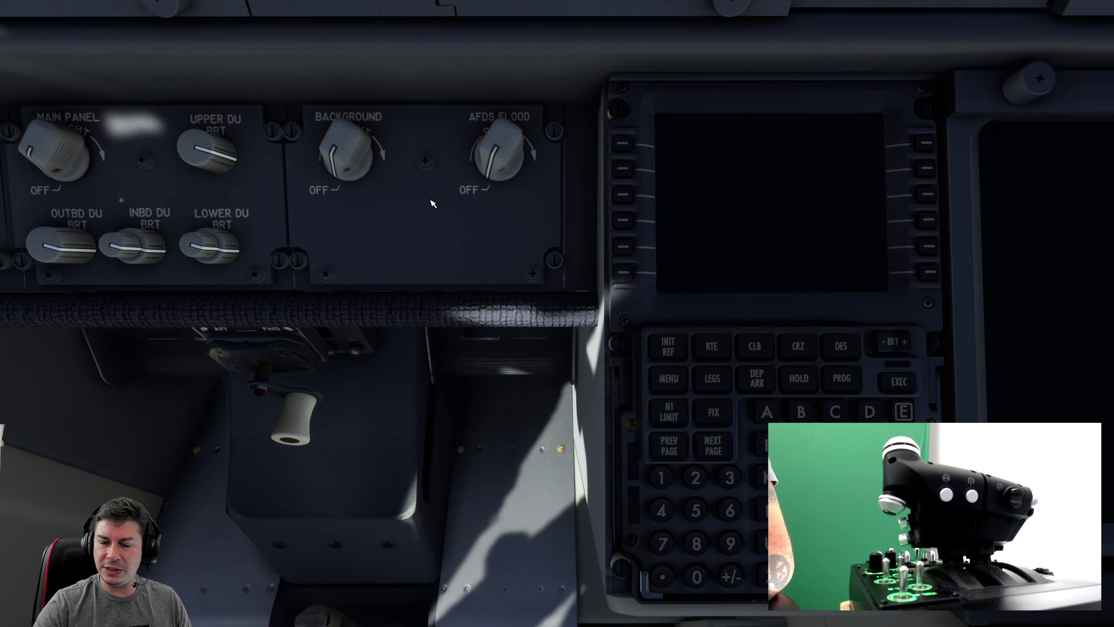
# - Cycle the cockpit views from the captain's forward view to the overhead panel's ENGINE START and wiper close-up
pyautogui.hotkey('alt', '1')
pyautogui.hotkey('alt', '2')
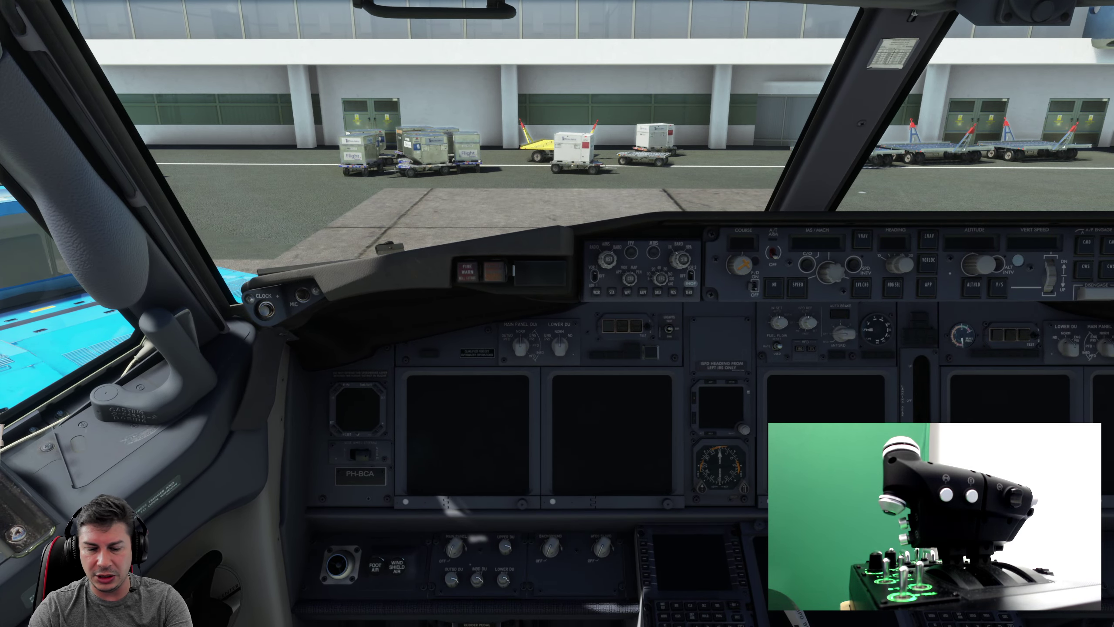
pyautogui.hotkey('alt', '1')
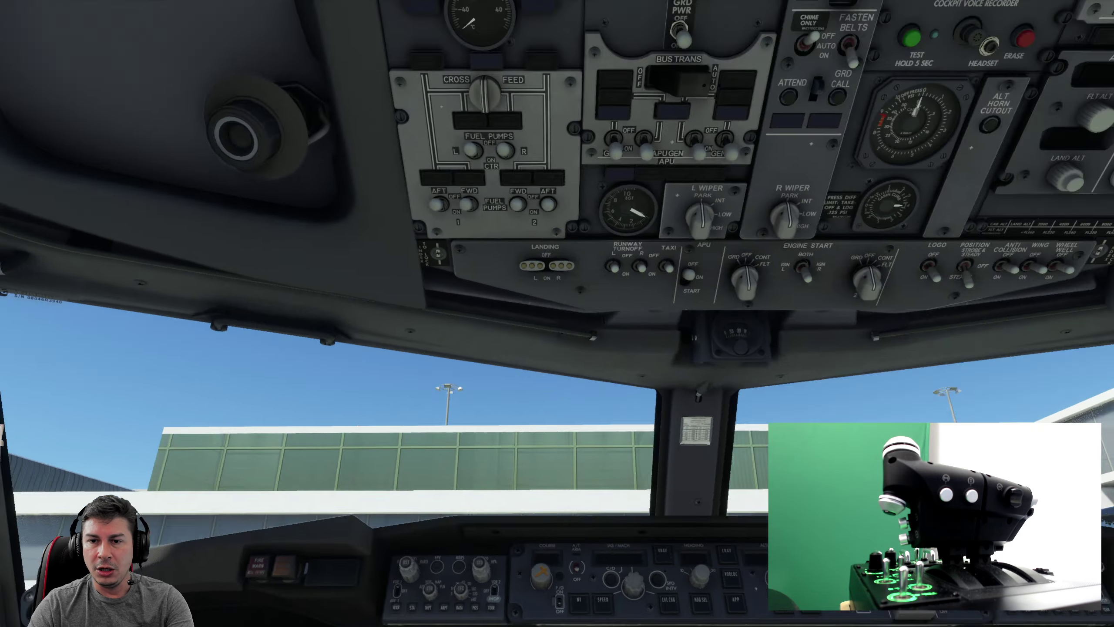
pyautogui.hotkey('alt', '3')
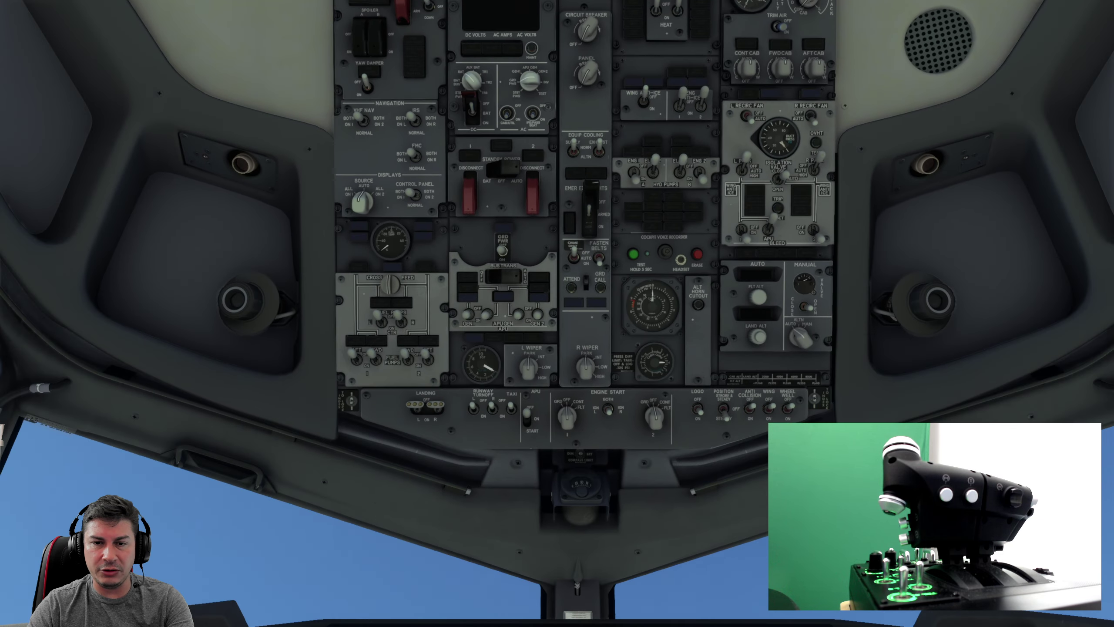
pyautogui.hotkey('alt', '4')
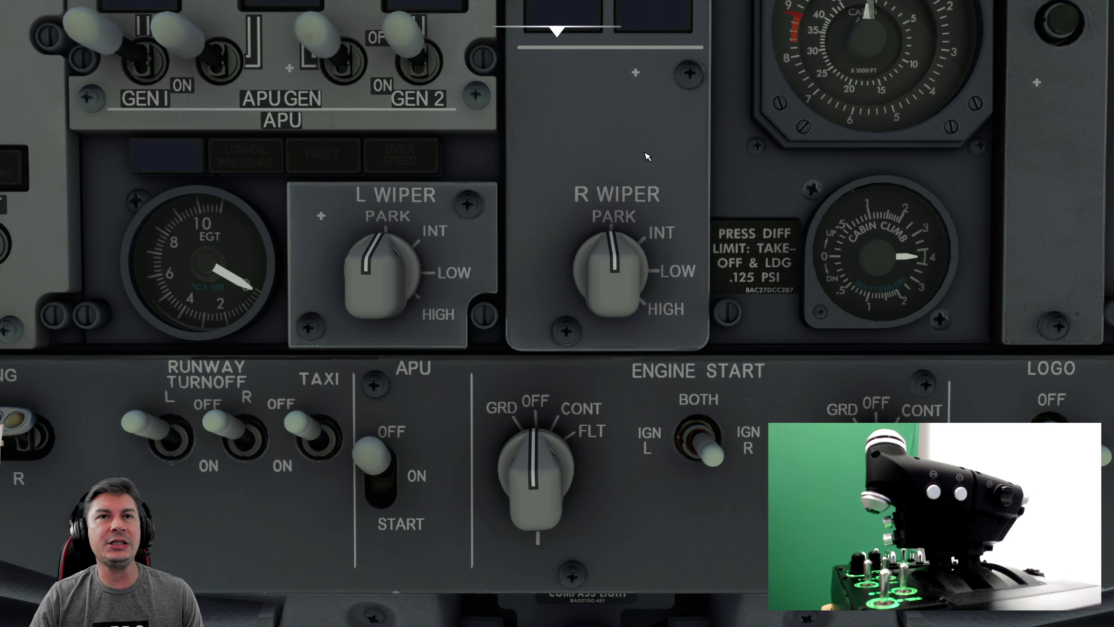
# - Turn the overhead R WIPER knob up and back down while viewing the control events logged in the console
pyautogui.hotkey('ctrl', 'alt', '2')
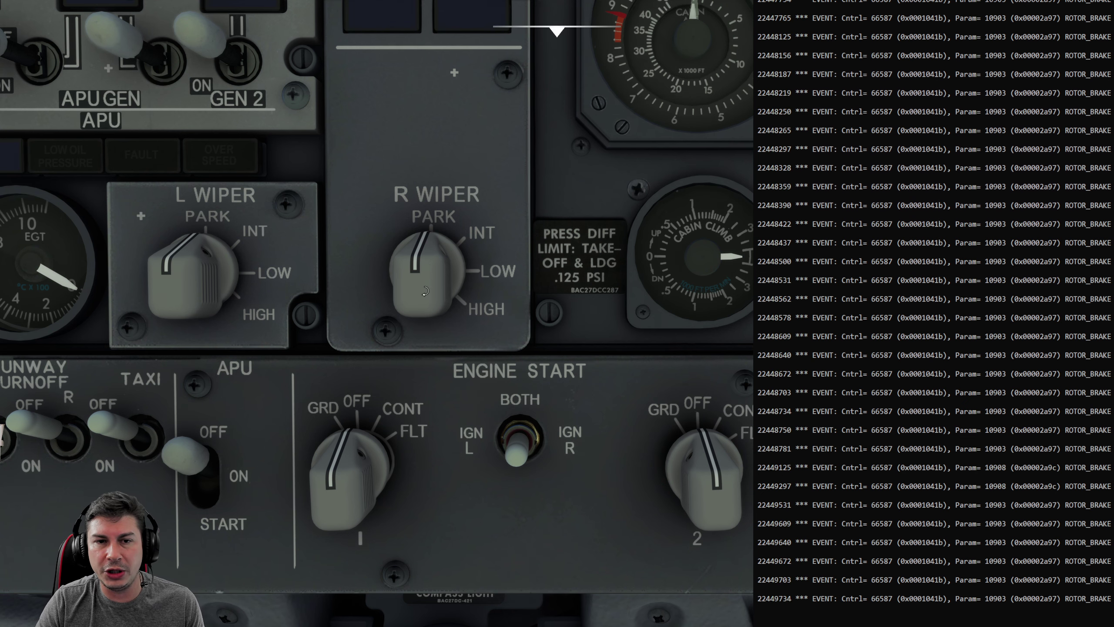
pyautogui.scroll(2, 419, 288)
pyautogui.scroll(-2, 422, 290)
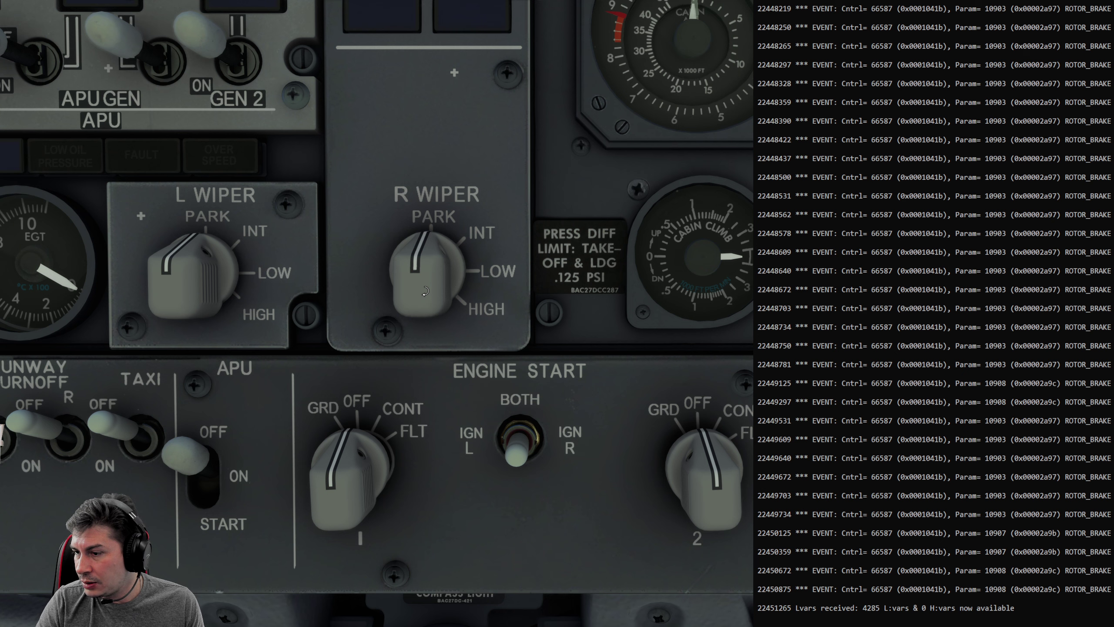
pyautogui.scroll(-3, 425, 288)
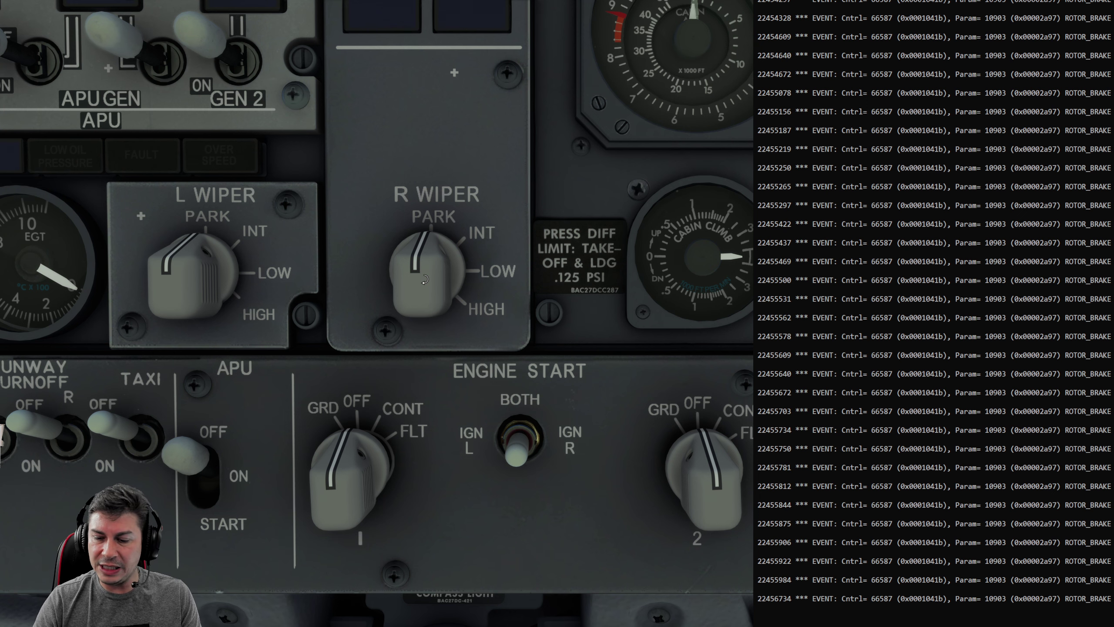
pyautogui.moveTo(390, 45)
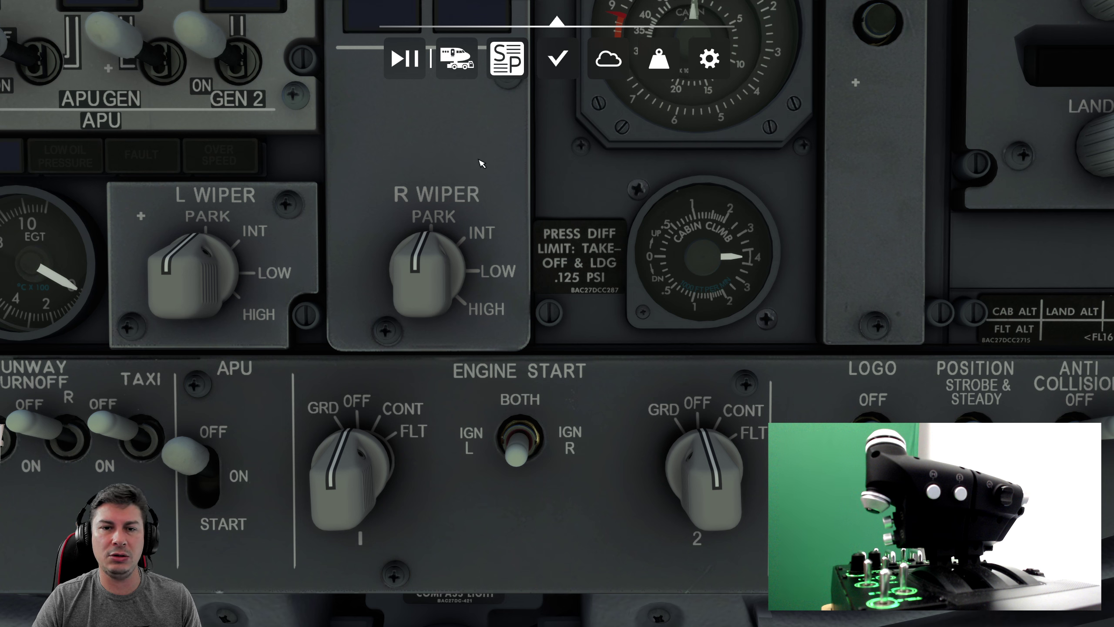
# - Calculate the right wiper's event number in the calculator by adding 69632 and 109
pyautogui.press('XF86Calculator')
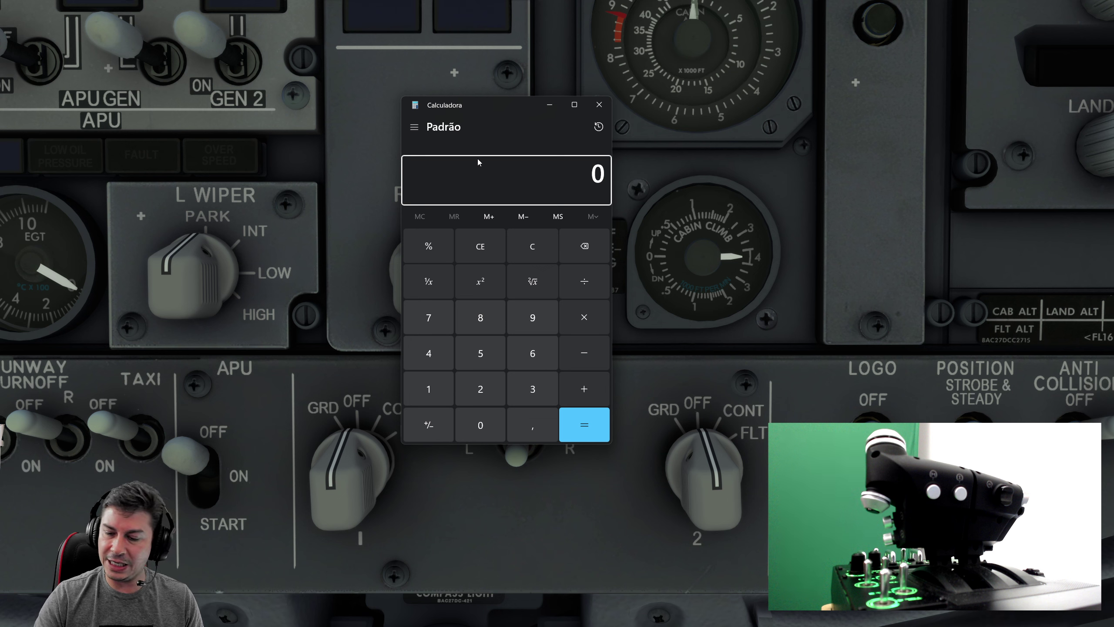
pyautogui.write('6')
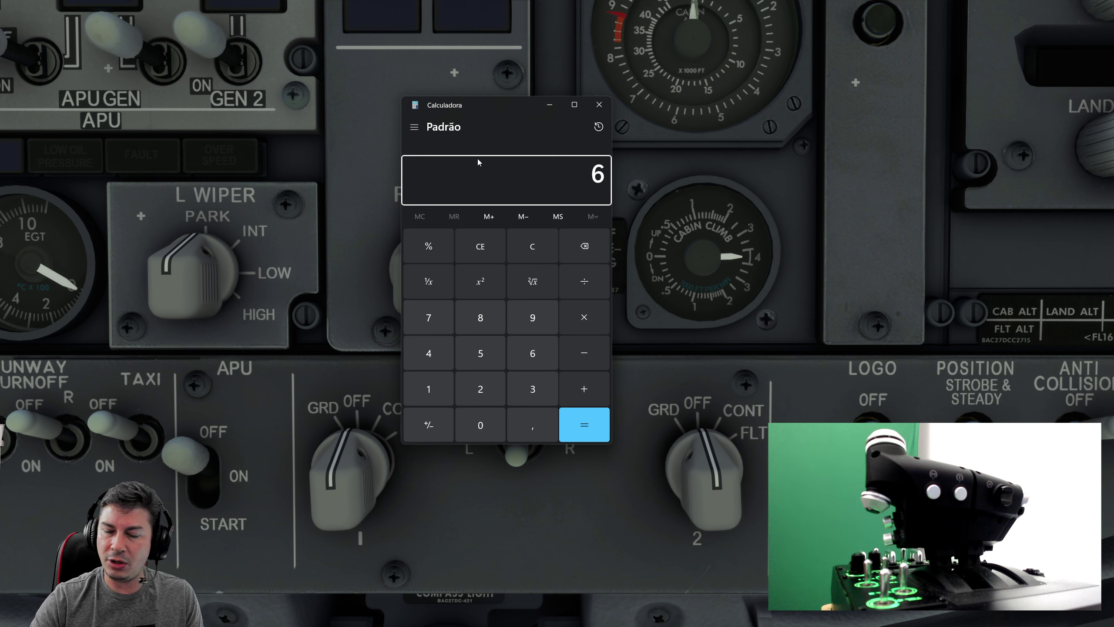
pyautogui.write('9.632')
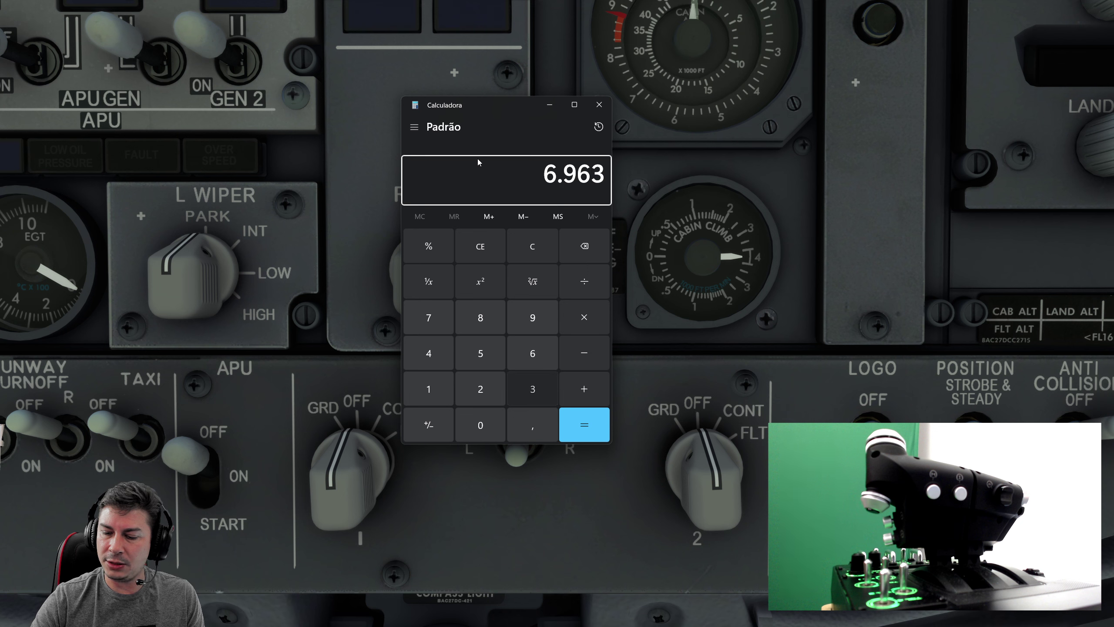
pyautogui.press('+')
pyautogui.write('109')
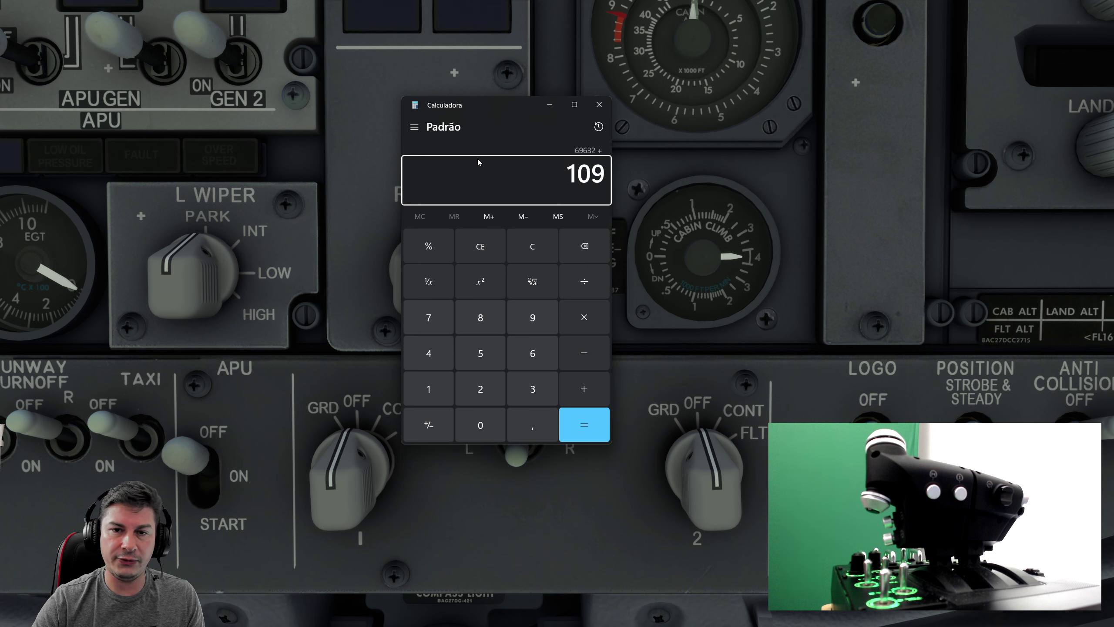
pyautogui.press('Return')
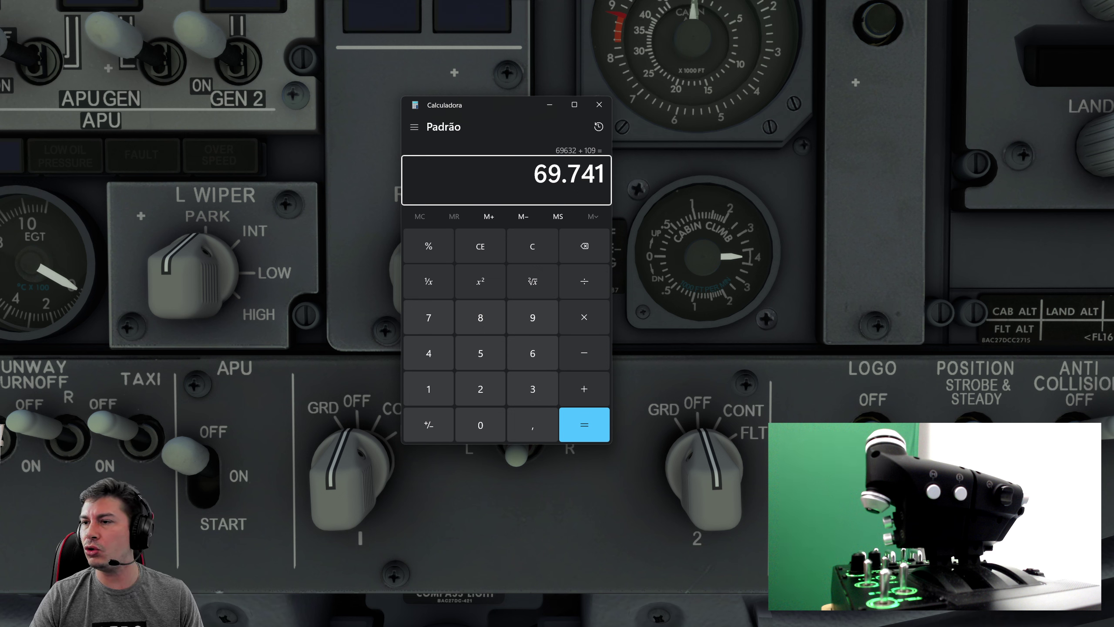
# - Switch to the PMDG_NG3_SDK.h file in Sublime Text and search for "wiper"
pyautogui.hotkey('alt', 'Tab')
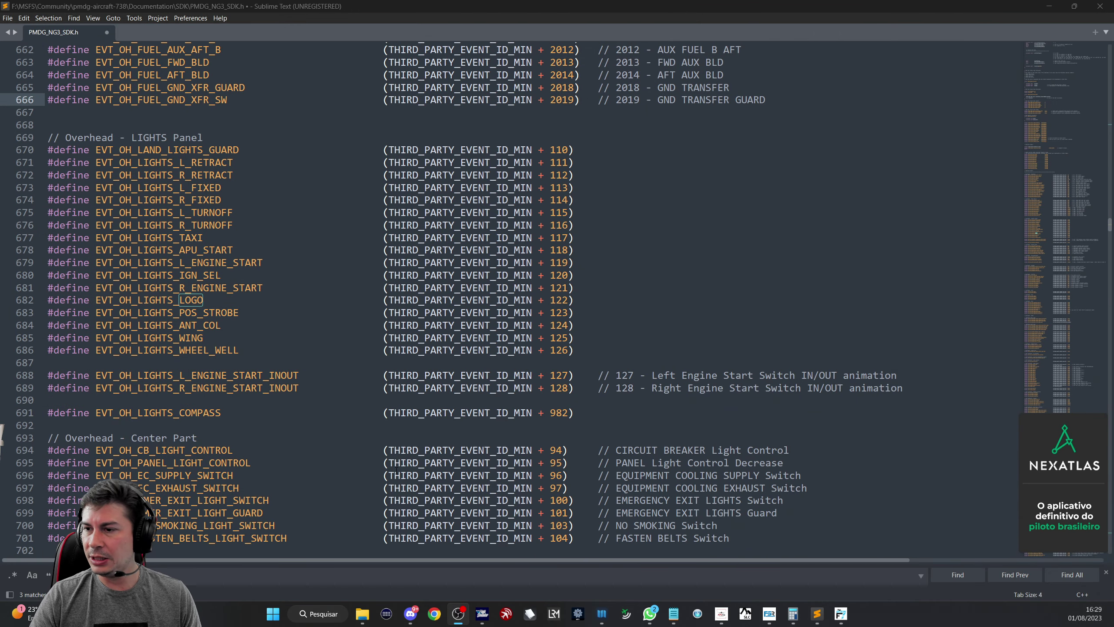
pyautogui.click(311, 337)
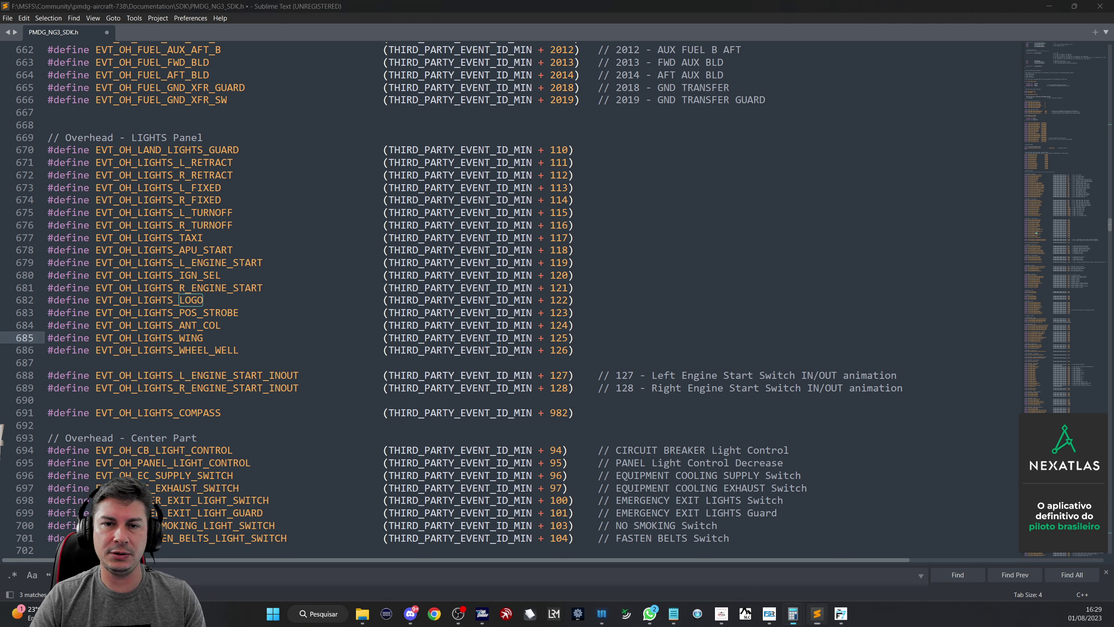
pyautogui.press('Up')
pyautogui.press('Up')
pyautogui.press('Up')
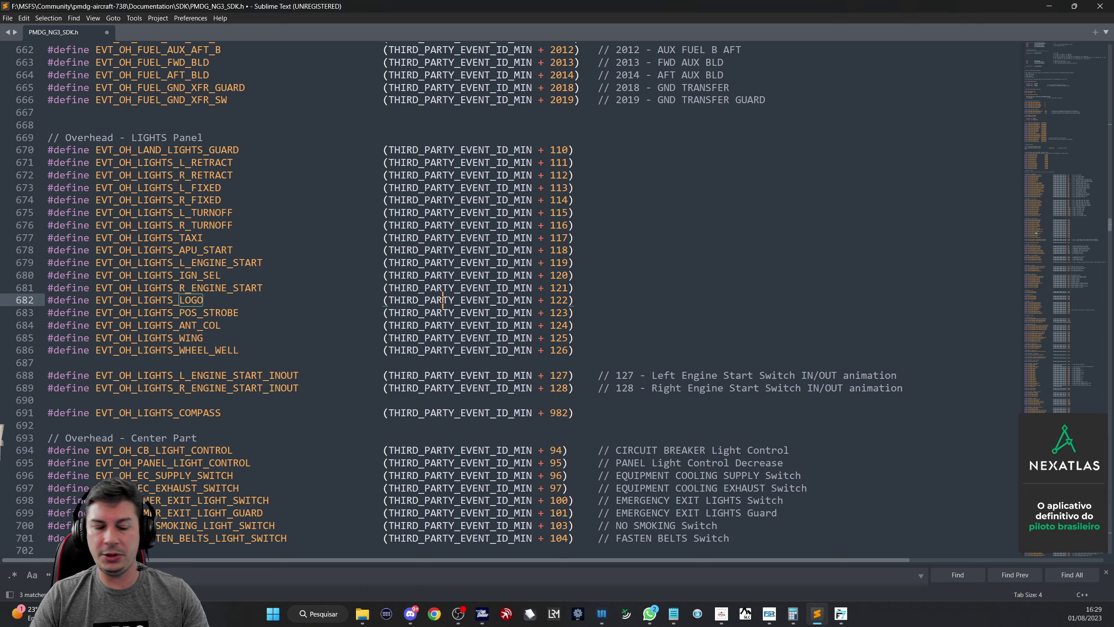
pyautogui.hotkey('ctrl', 'f')
pyautogui.write('wiper')
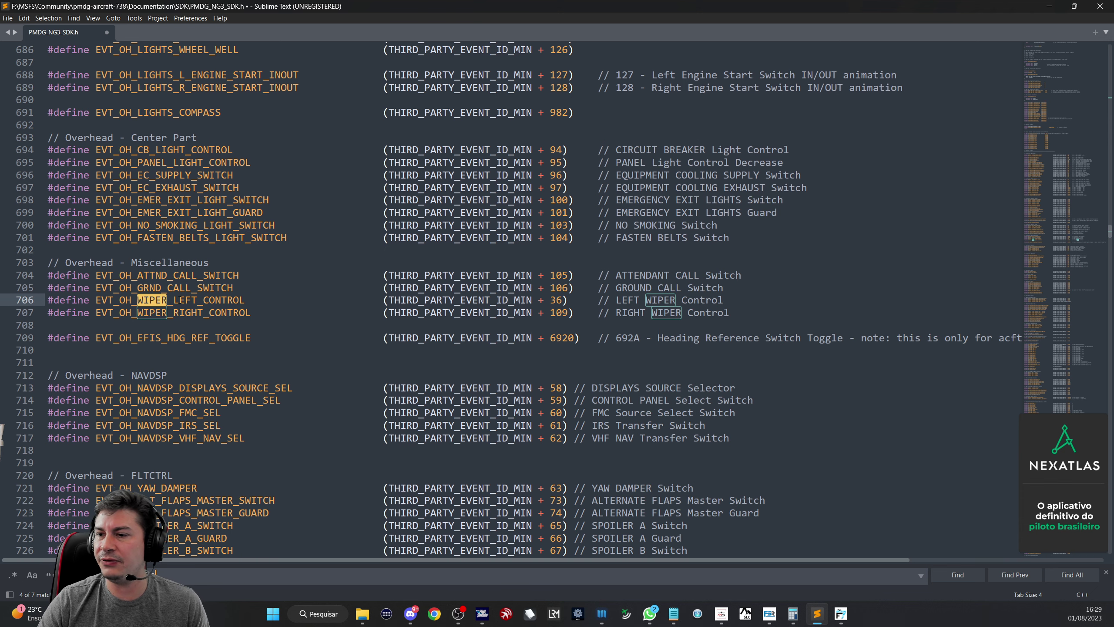
# - Examine the WIPER_LEFT_CONTROL and WIPER_RIGHT_CONTROL definitions and their event offsets in the Overhead - Miscellaneous section
pyautogui.doubleClick(88, 262)
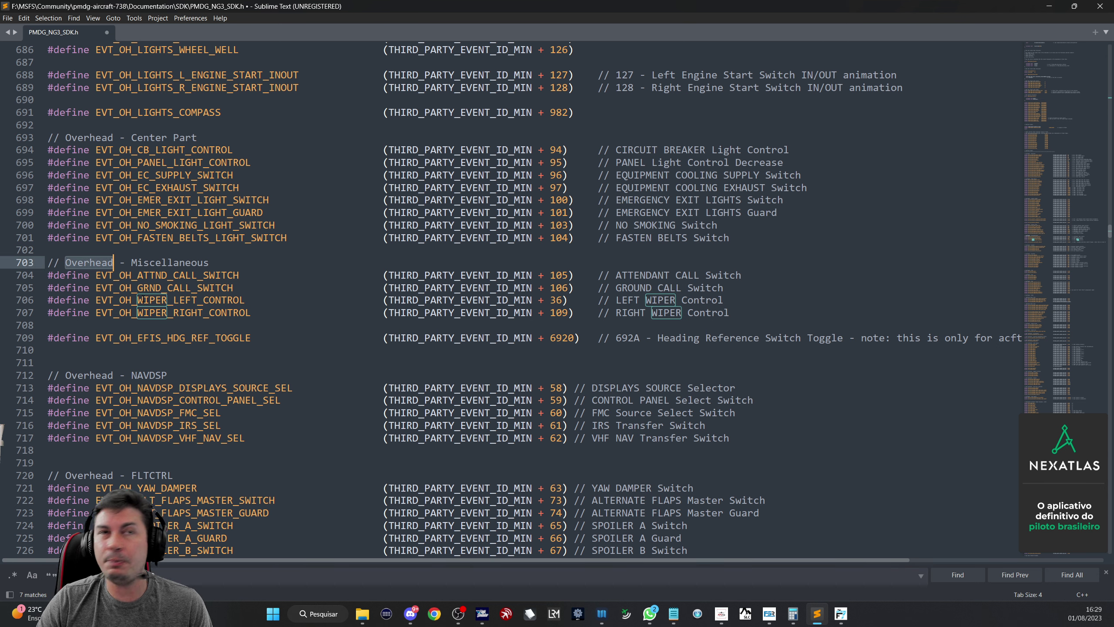
pyautogui.moveTo(137, 300); pyautogui.dragTo(246, 299)
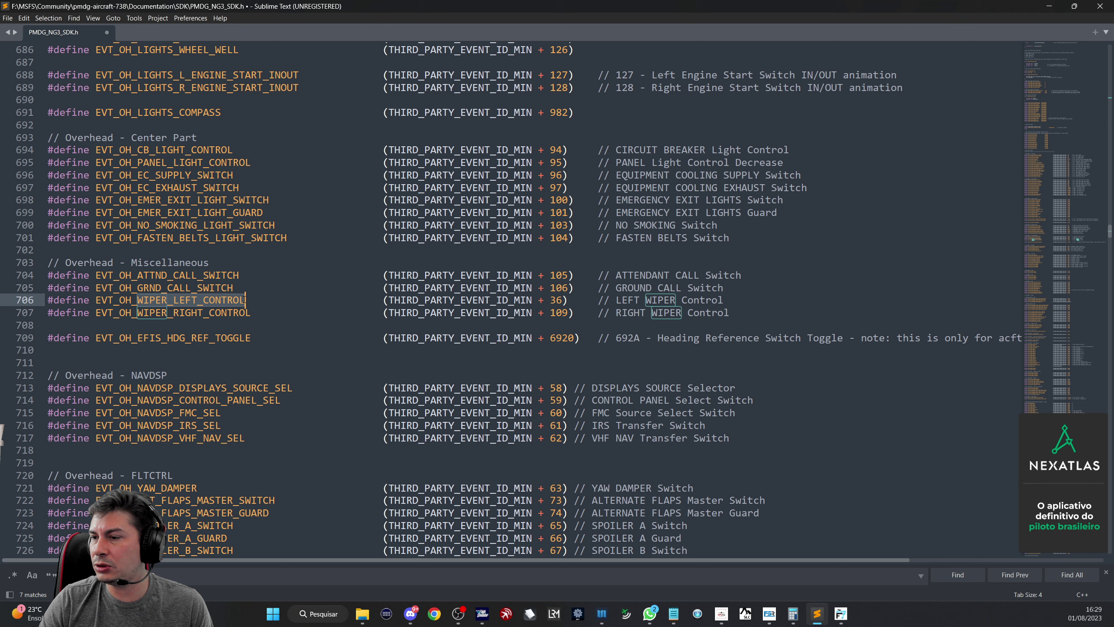
pyautogui.doubleClick(554, 299)
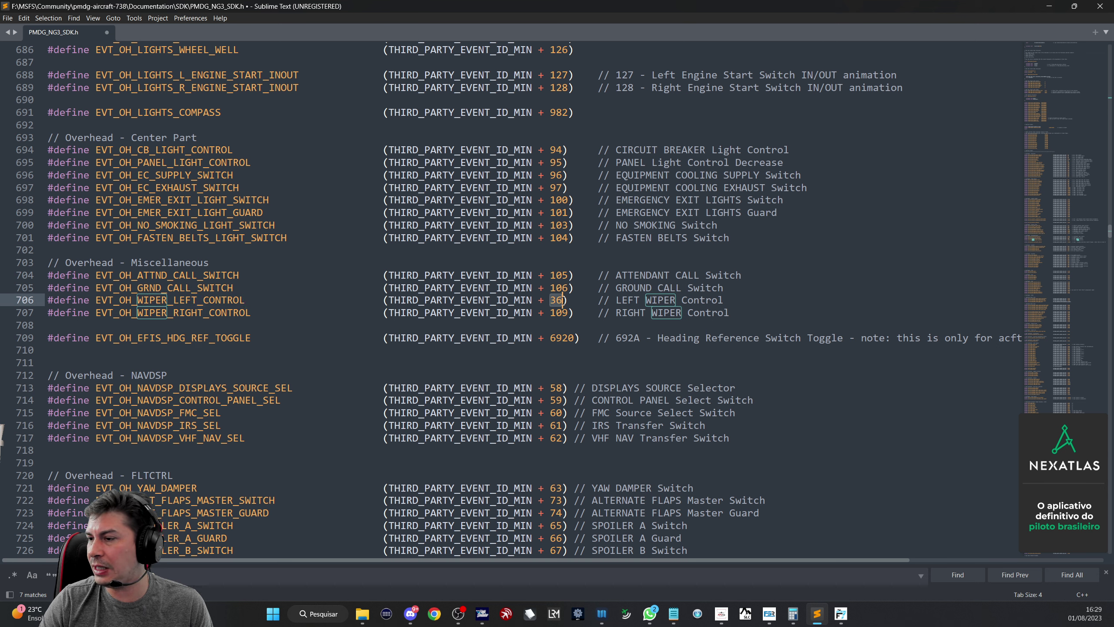
pyautogui.click(226, 300)
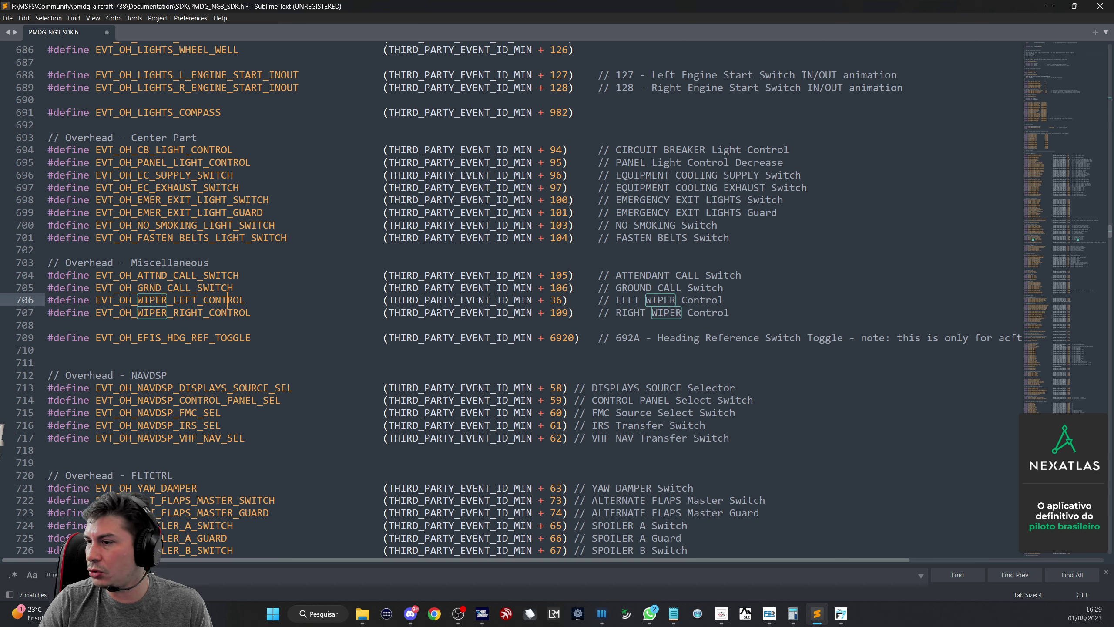
pyautogui.doubleClick(555, 312)
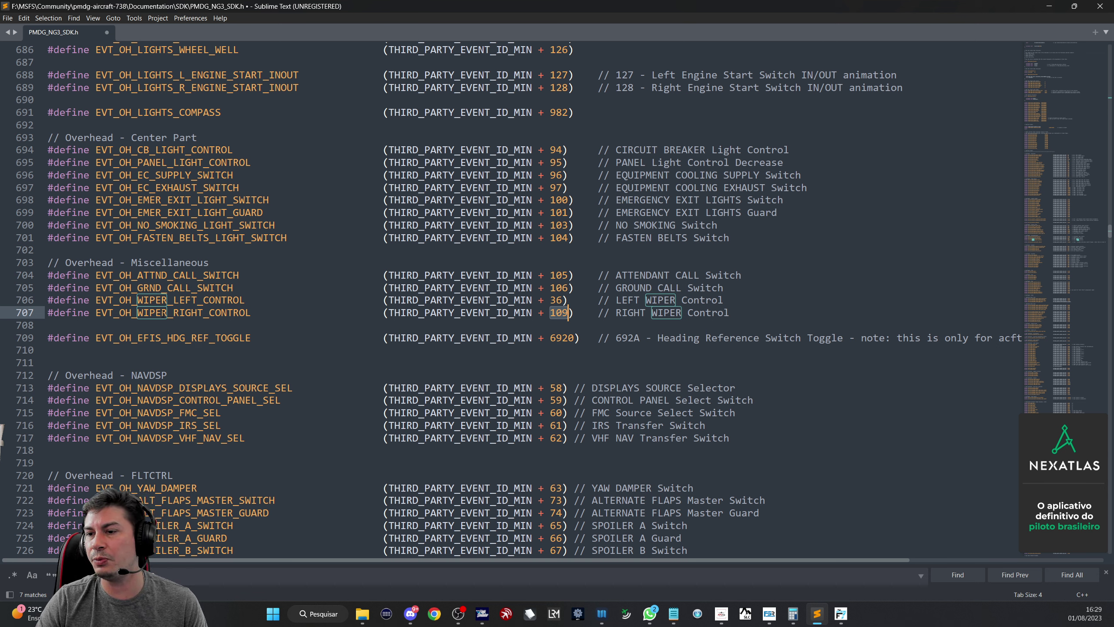
pyautogui.moveTo(149, 313); pyautogui.dragTo(253, 313)
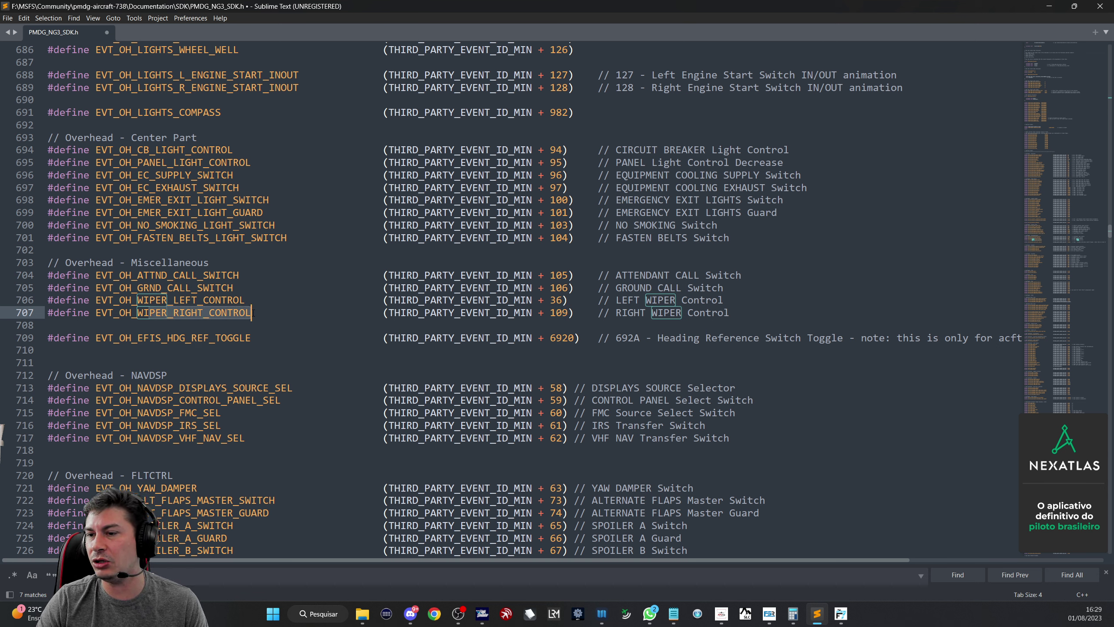
pyautogui.click(173, 312)
pyautogui.moveTo(185, 300); pyautogui.dragTo(258, 302)
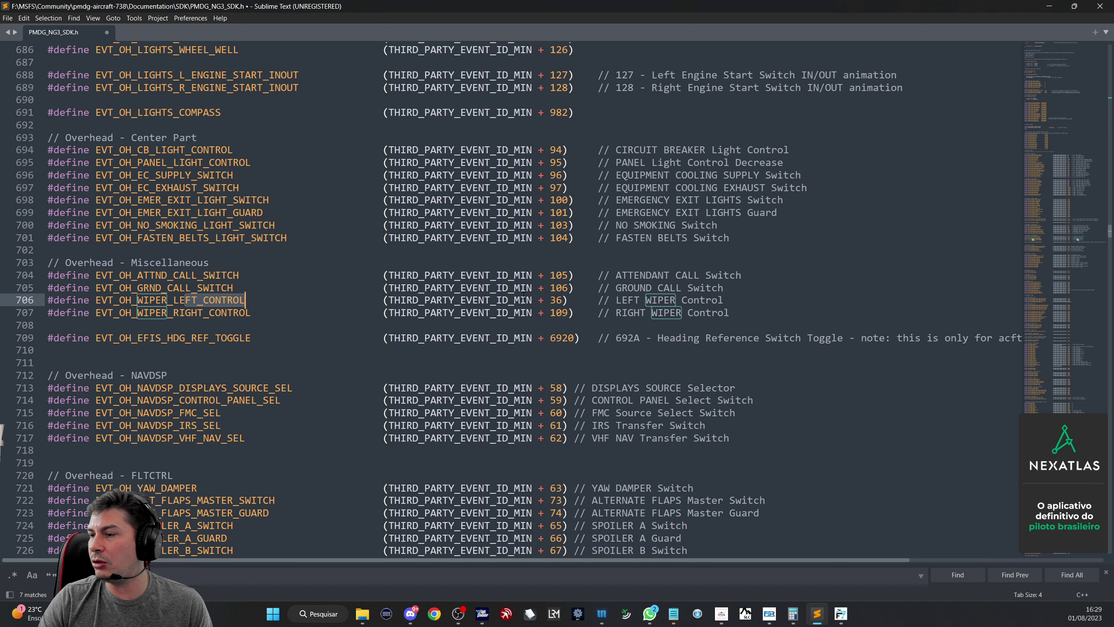
pyautogui.moveTo(154, 314); pyautogui.dragTo(250, 315)
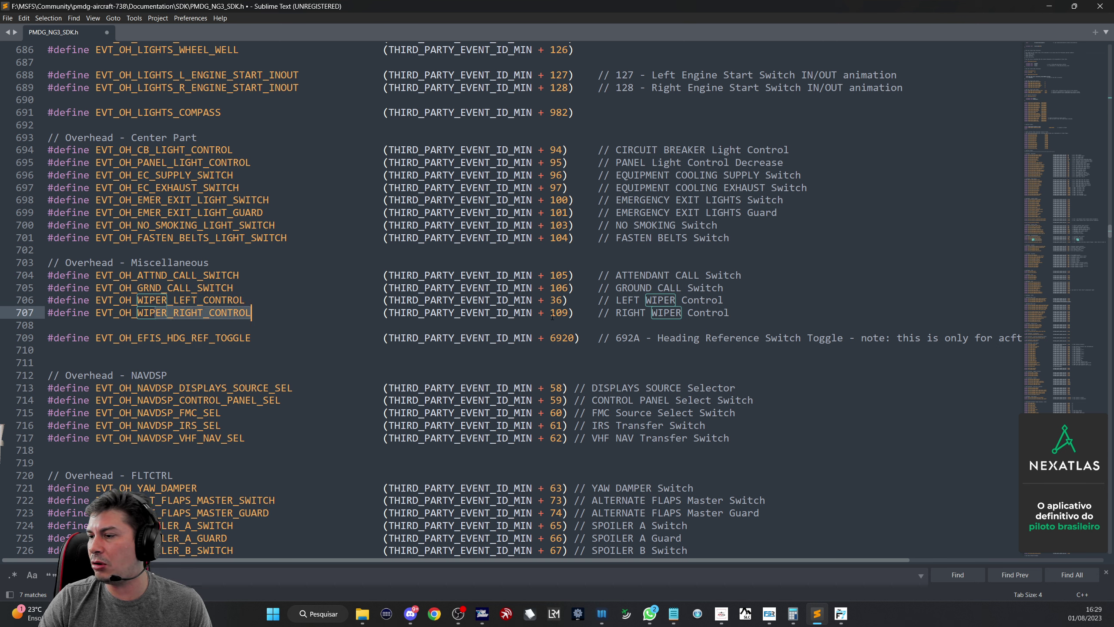
pyautogui.moveTo(551, 314); pyautogui.dragTo(563, 314)
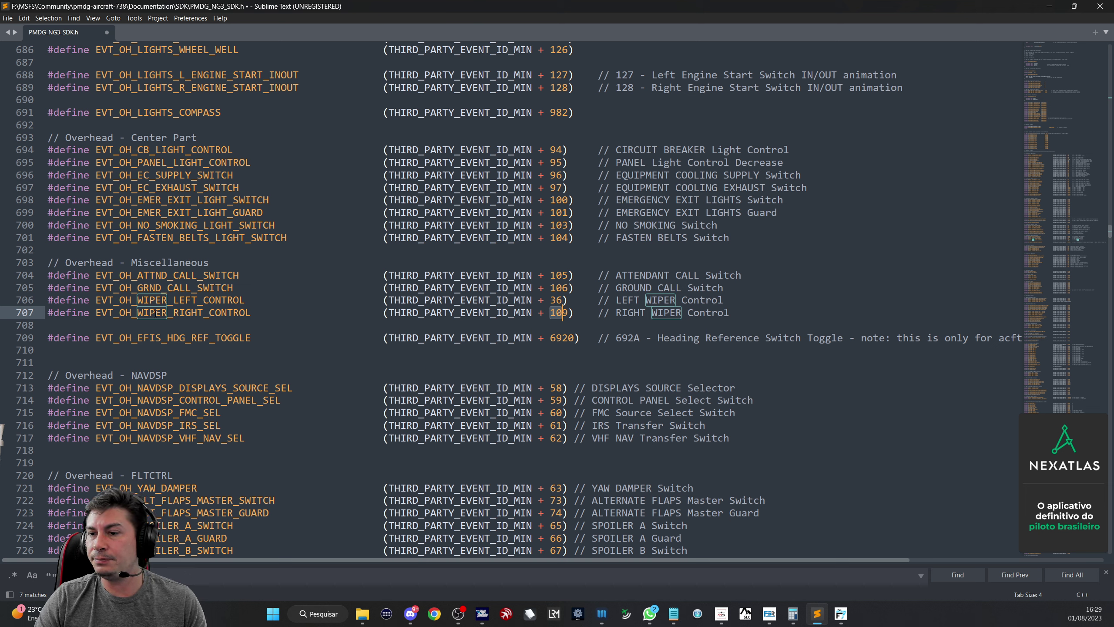
pyautogui.moveTo(137, 314); pyautogui.dragTo(167, 315)
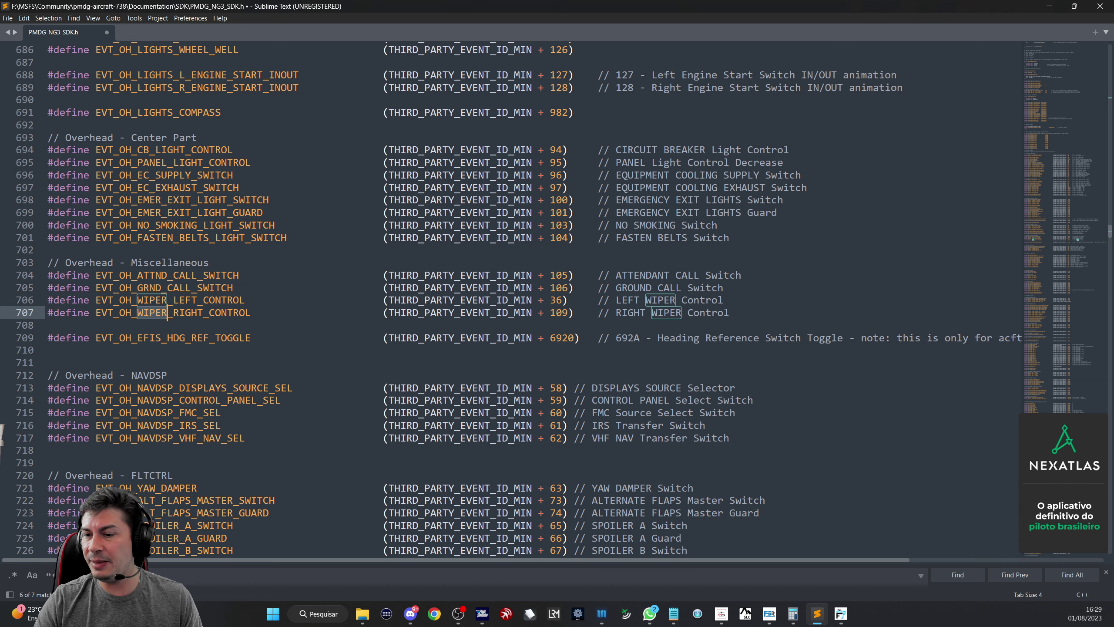
# - Step through the remaining wiper matches to the Wipers section and highlight the selector position comment
pyautogui.click(166, 576)
pyautogui.press('Return')
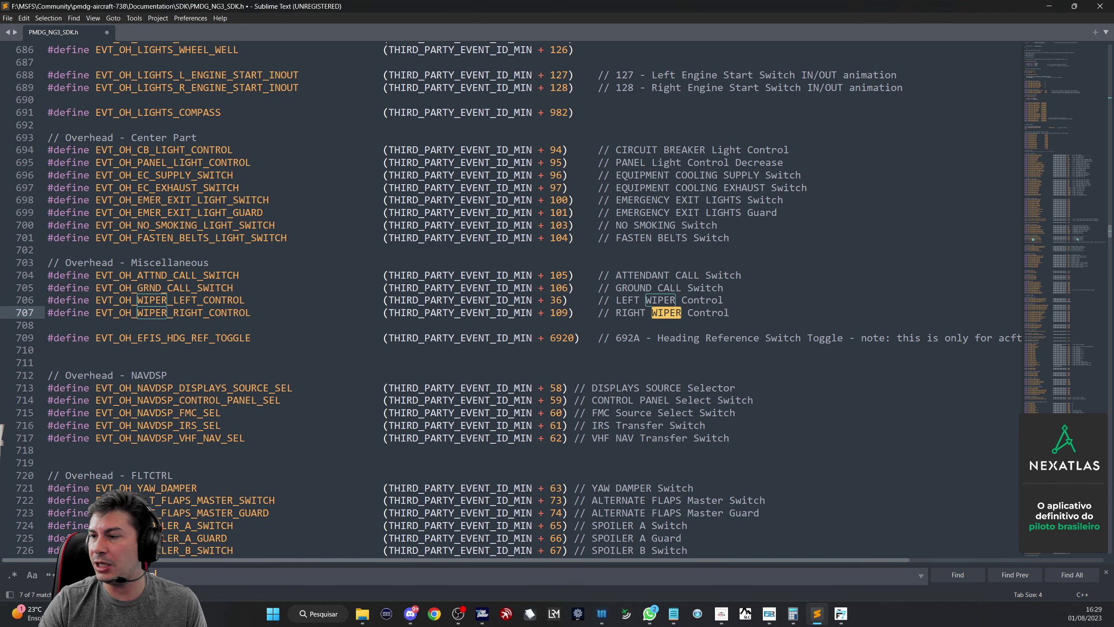
pyautogui.press('Return')
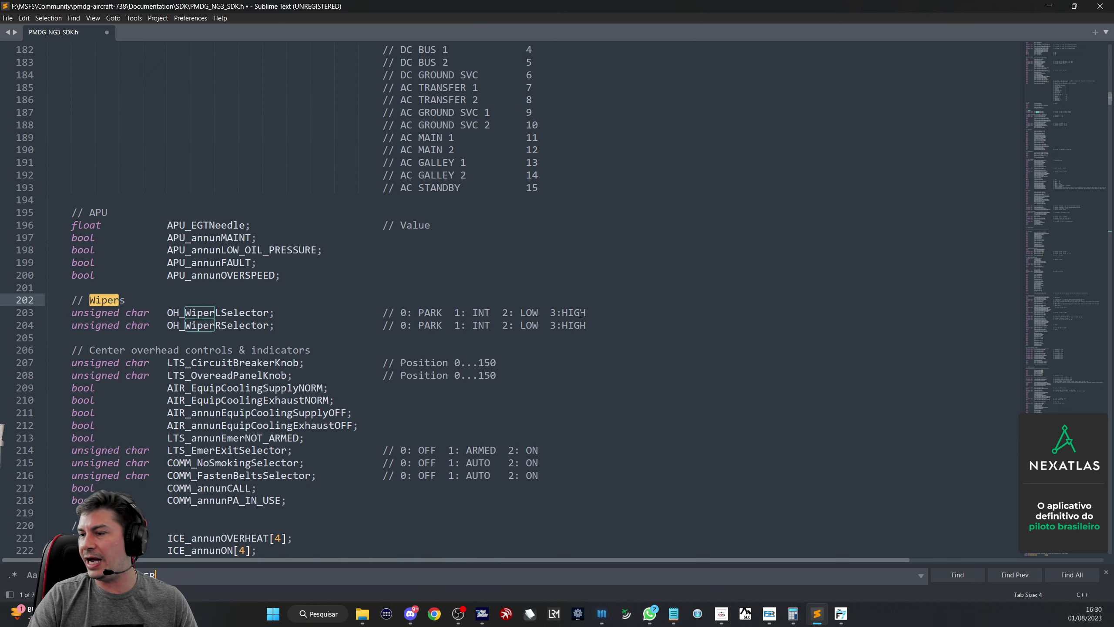
pyautogui.moveTo(592, 315); pyautogui.dragTo(400, 314)
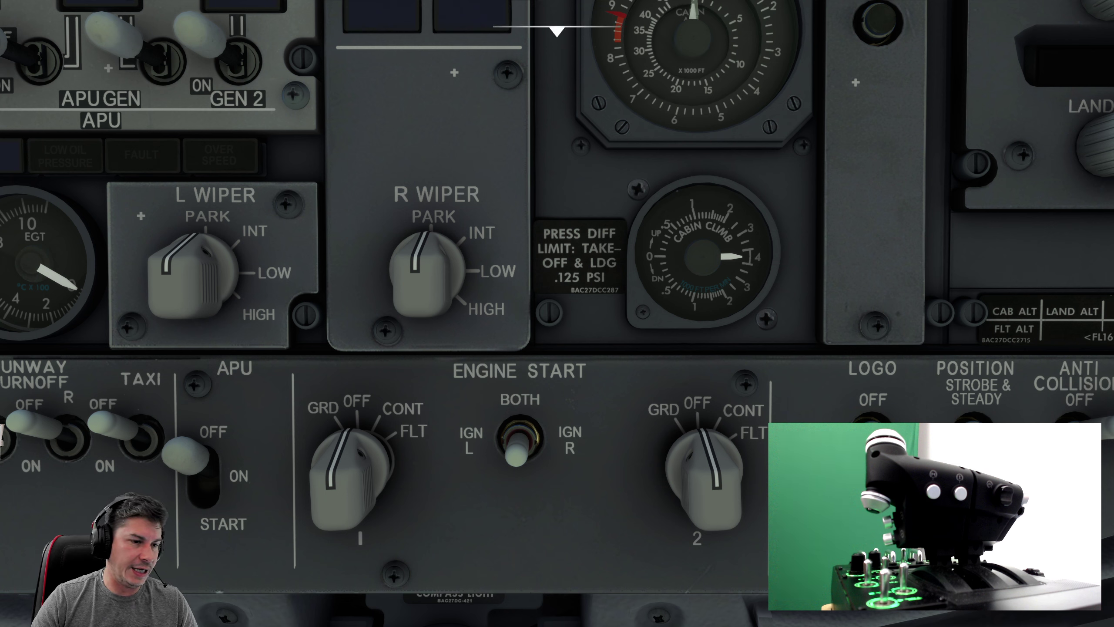
# - Switch to FSUIPC7 over the simulator and open the axis assignments, placing the dialog below the main window
pyautogui.hotkey('alt', 'f')
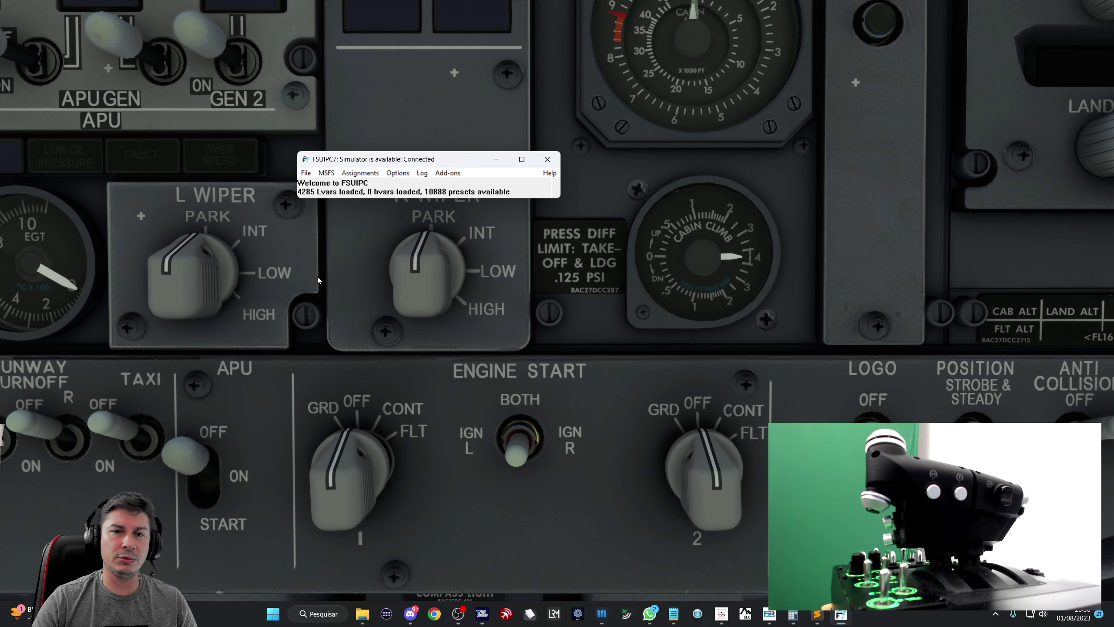
pyautogui.moveTo(395, 162); pyautogui.dragTo(441, 121)
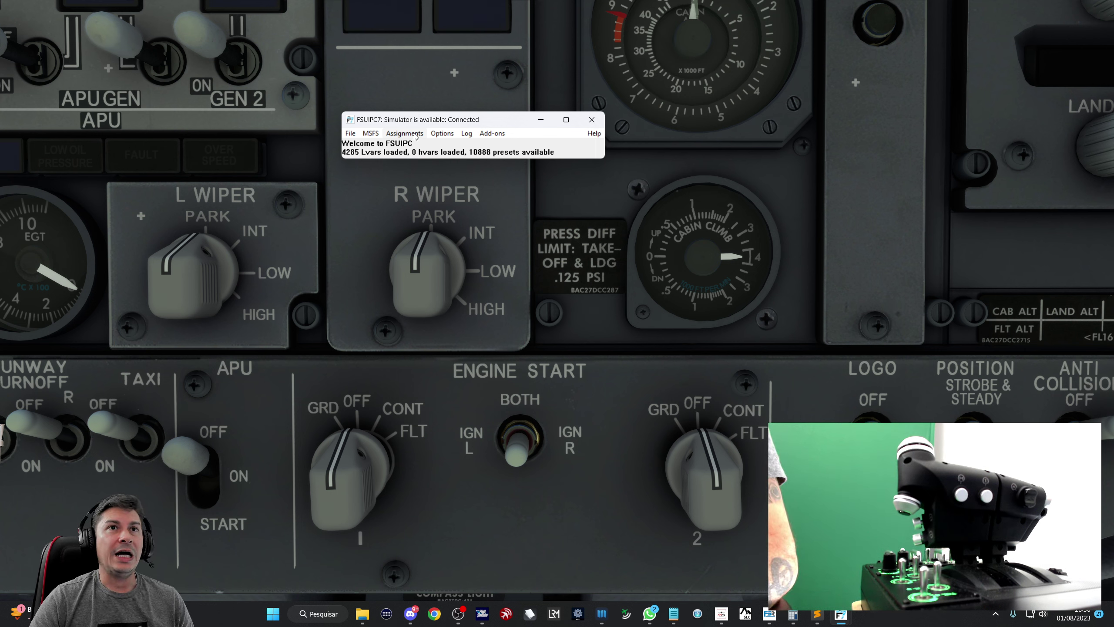
pyautogui.click(414, 134)
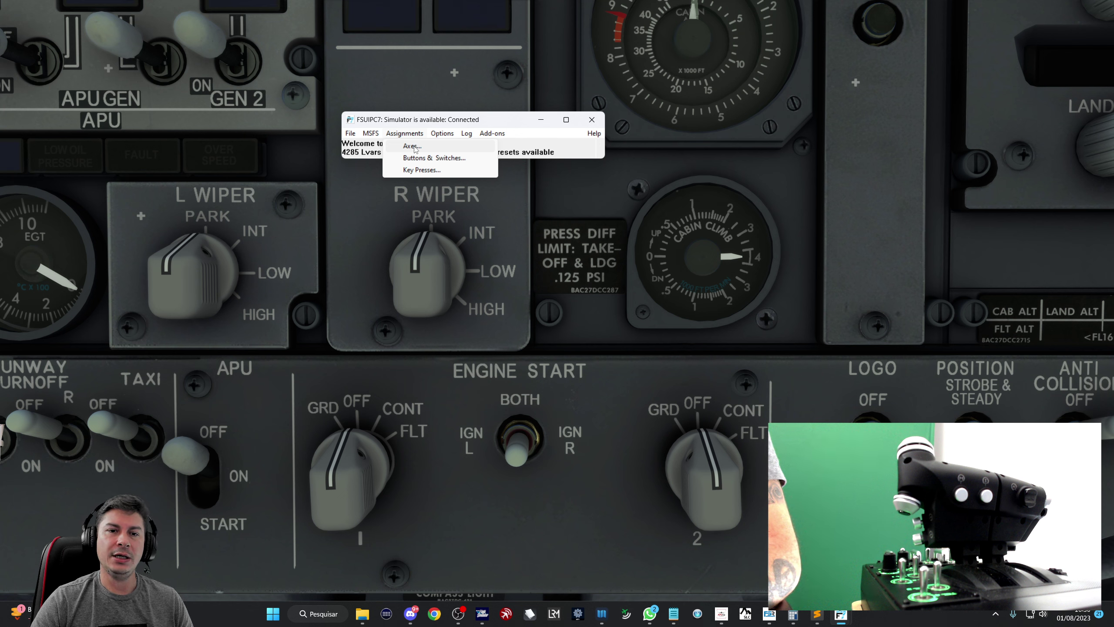
pyautogui.click(415, 147)
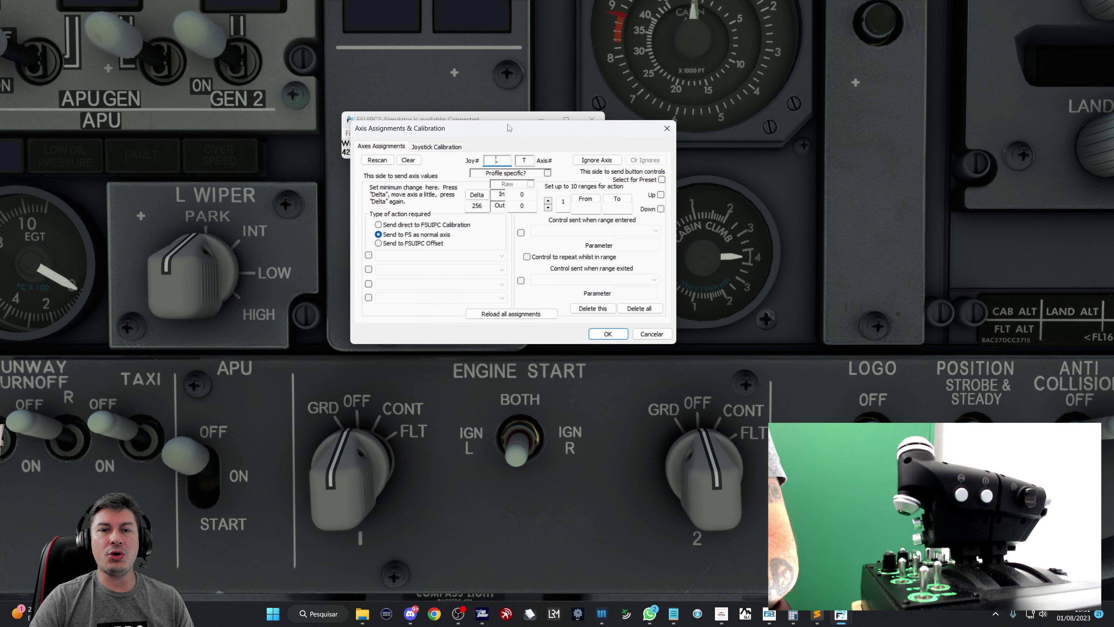
pyautogui.moveTo(508, 128); pyautogui.dragTo(498, 164)
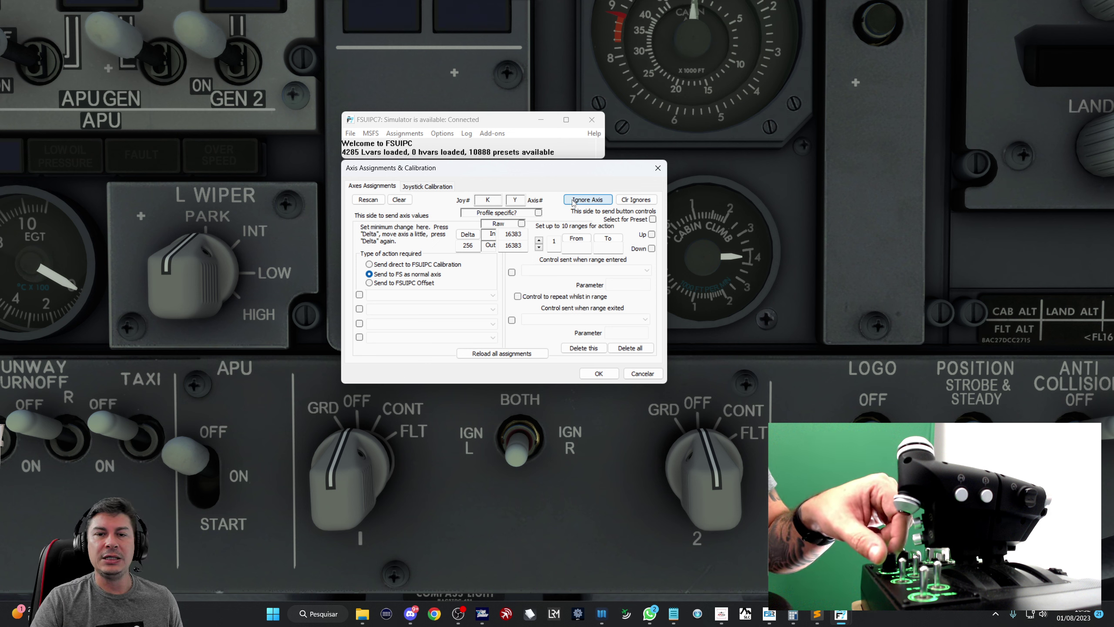
# - Ignore joystick axes K Y and L Y during axis detection, and place the dialog clear of the wiper knobs
pyautogui.click(572, 201)
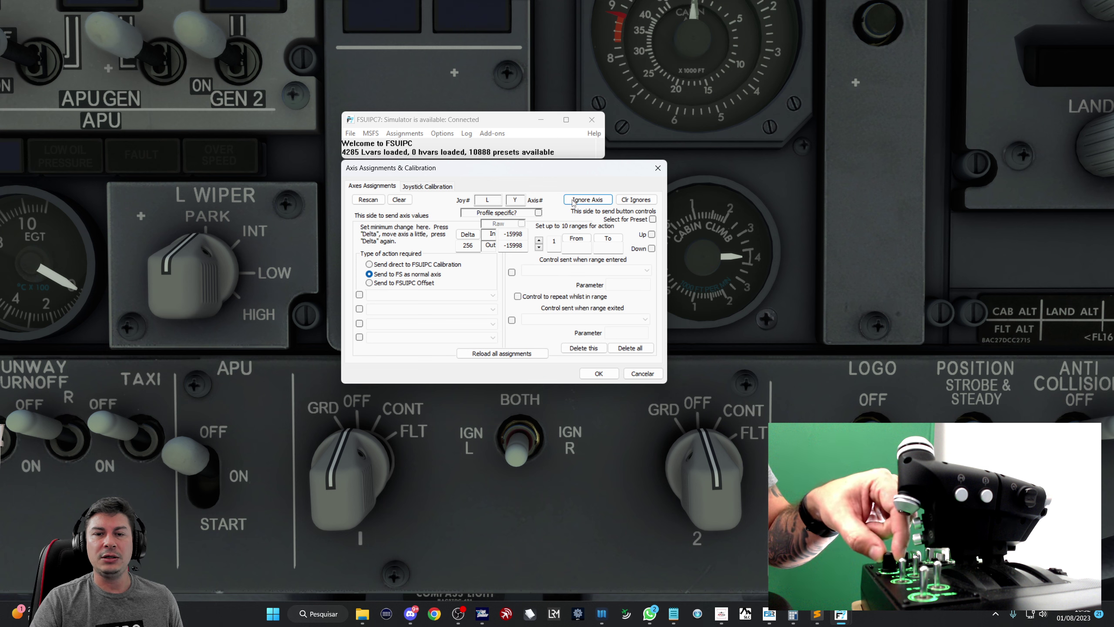
pyautogui.click(573, 202)
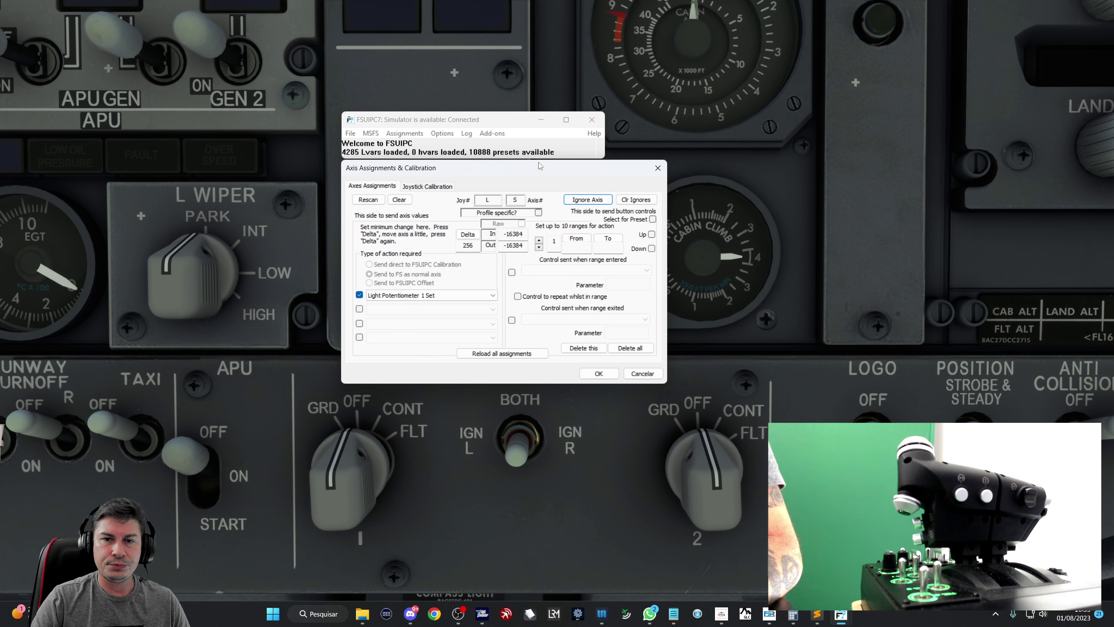
pyautogui.moveTo(540, 166); pyautogui.dragTo(745, 175)
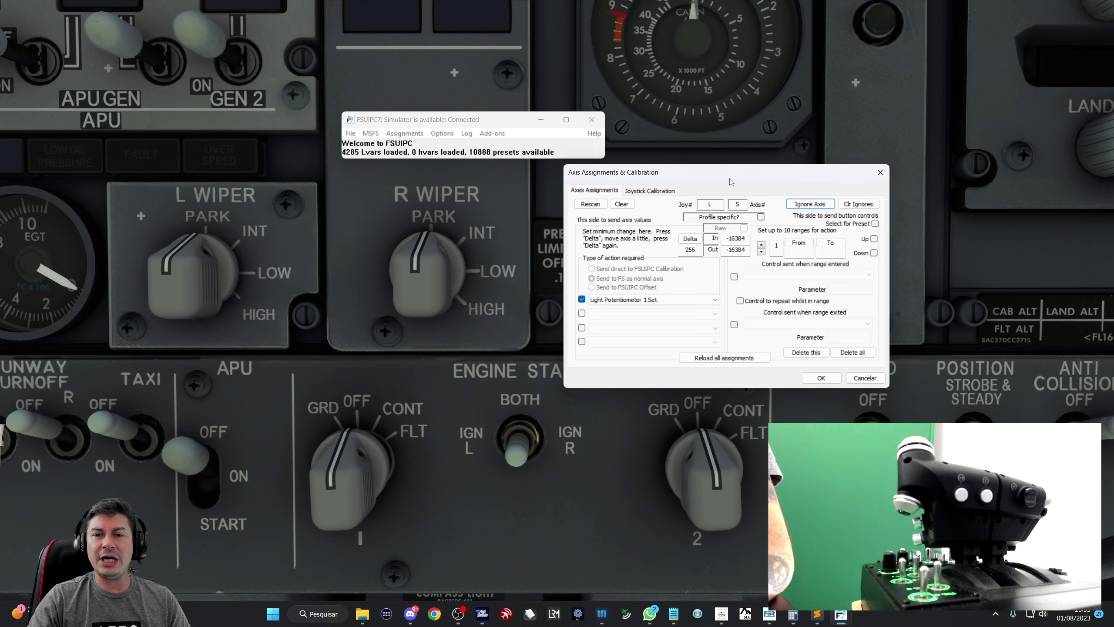
pyautogui.moveTo(730, 181); pyautogui.dragTo(695, 179)
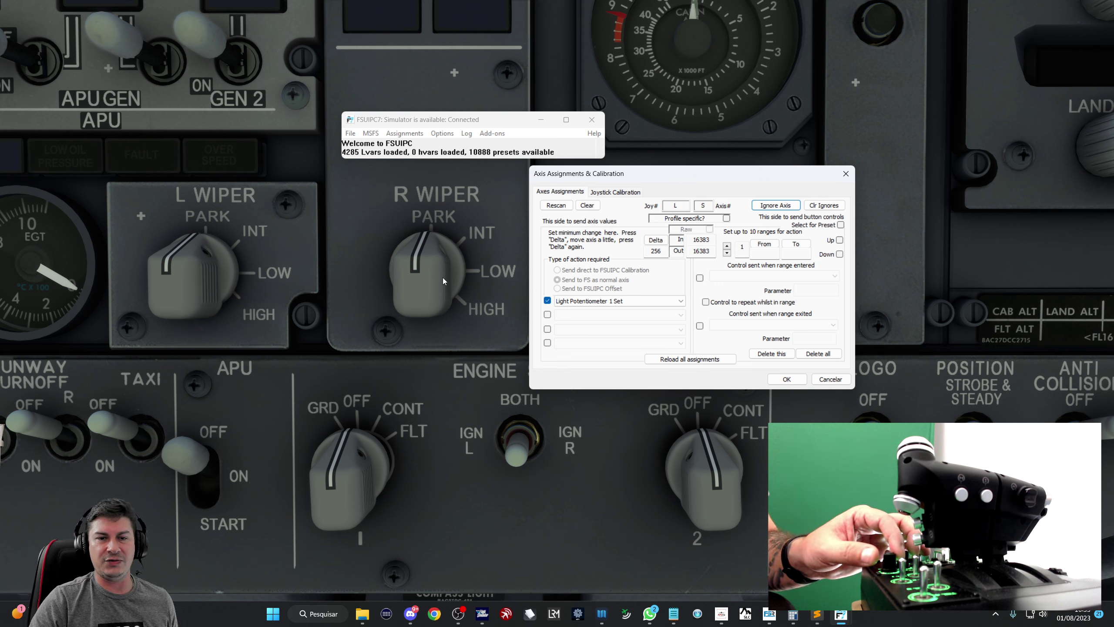
# - Try the R WIPER knob in the simulator cockpit by turning it up and back to PARK, and return to the FSUIPC7 axis assignments
pyautogui.click(422, 281)
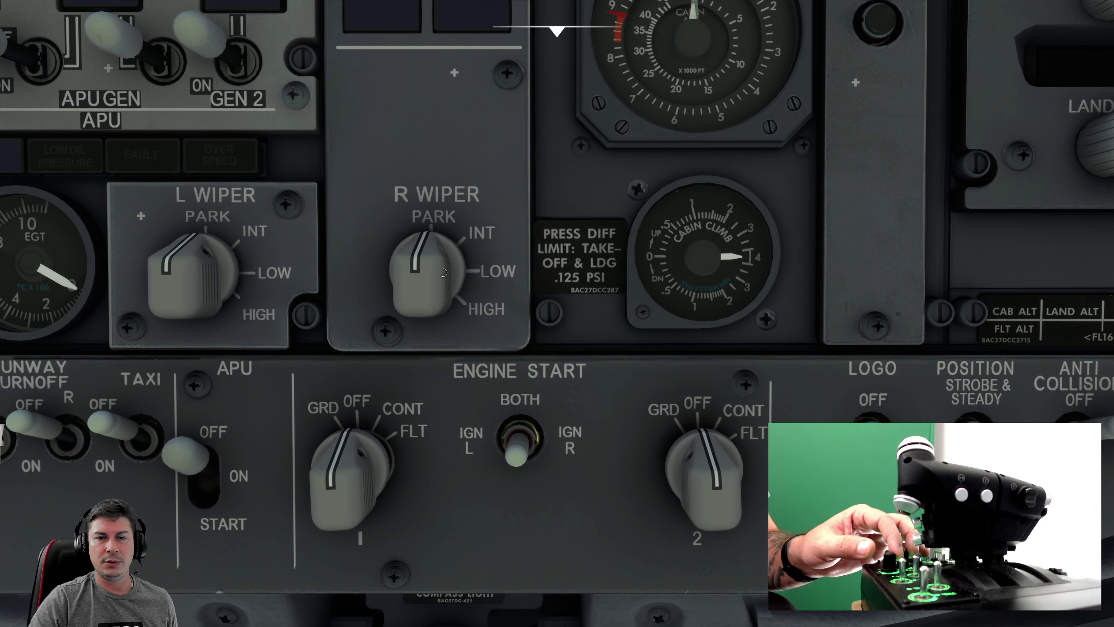
pyautogui.scroll(2, 407, 253)
pyautogui.scroll(-2, 405, 249)
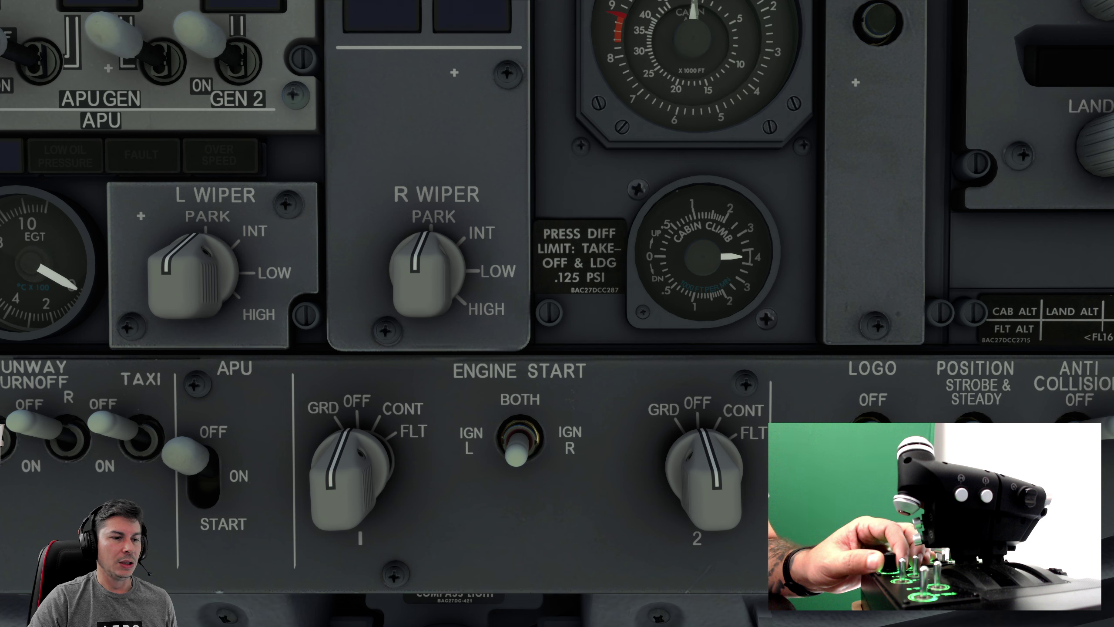
pyautogui.hotkey('alt', 'Tab')
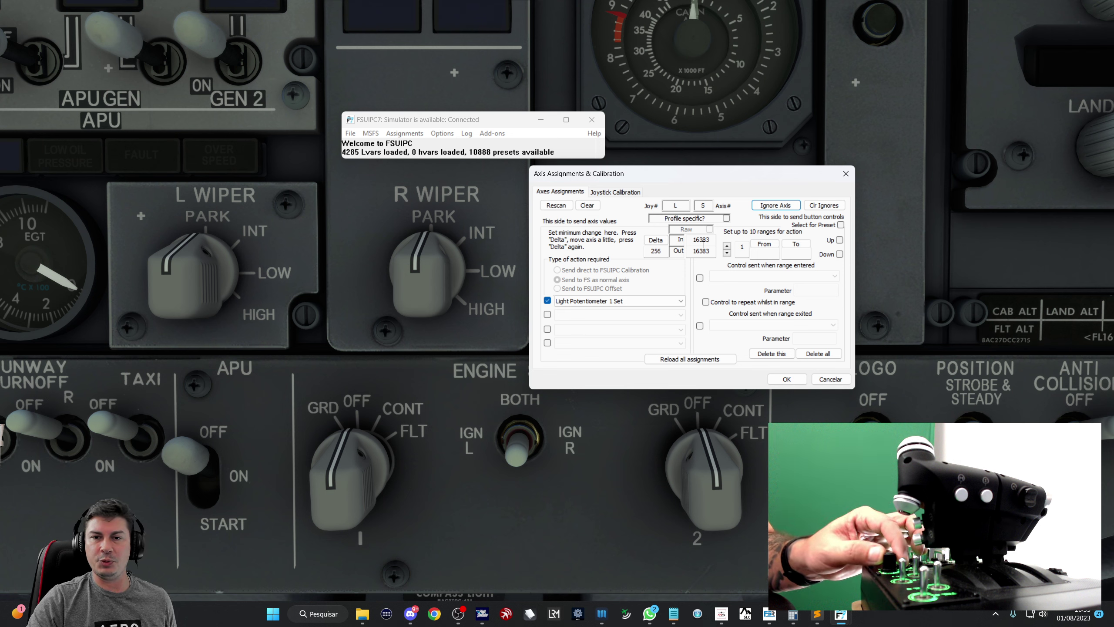
# - Start range 1 of axis L S at 16383 and send custom control 69741 with parameter 0 when the range is entered
pyautogui.click(763, 245)
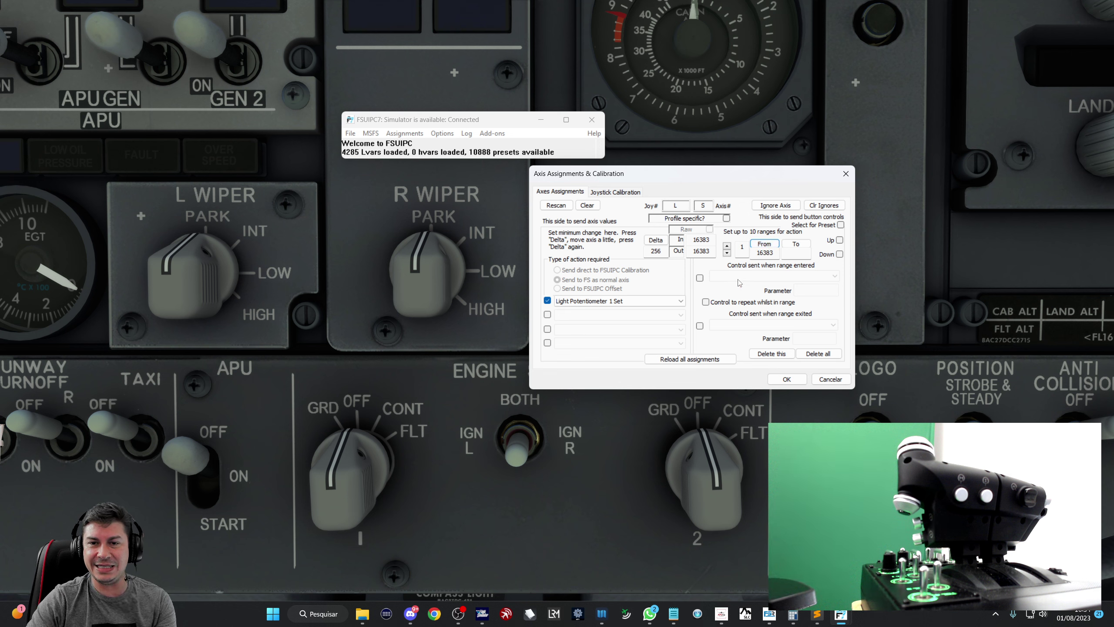
pyautogui.click(700, 278)
pyautogui.click(735, 277)
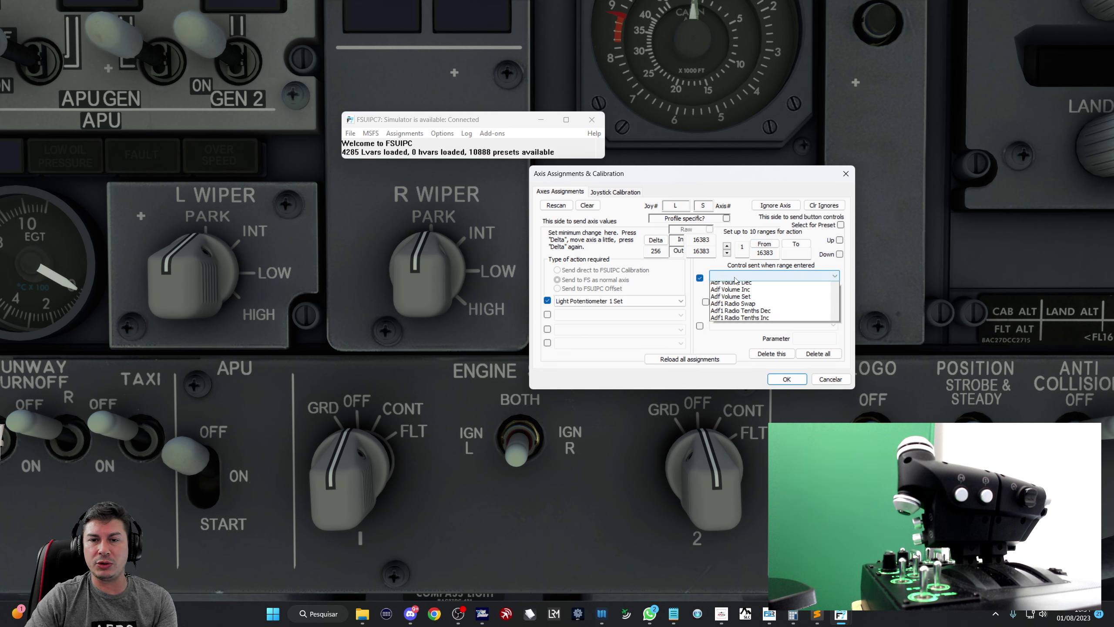
pyautogui.click(735, 300)
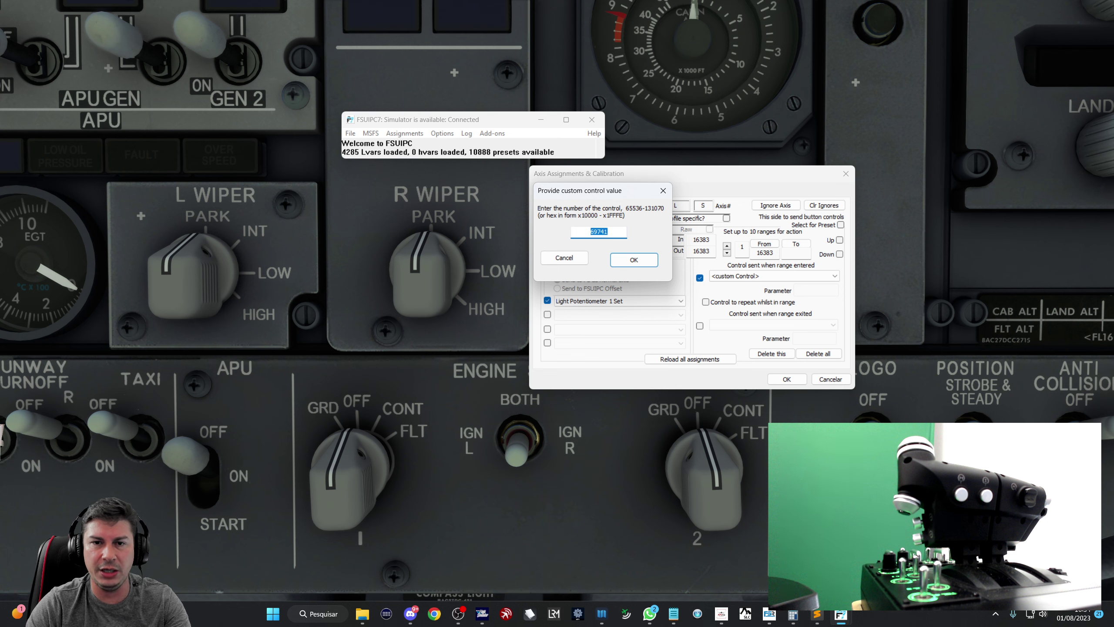
pyautogui.click(634, 259)
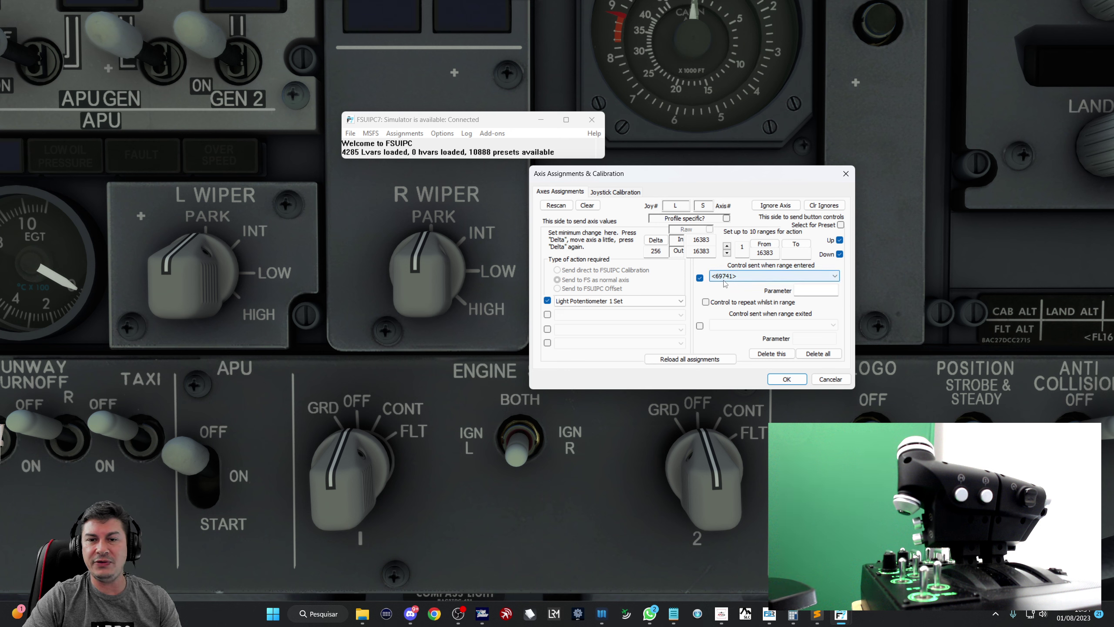
pyautogui.click(807, 291)
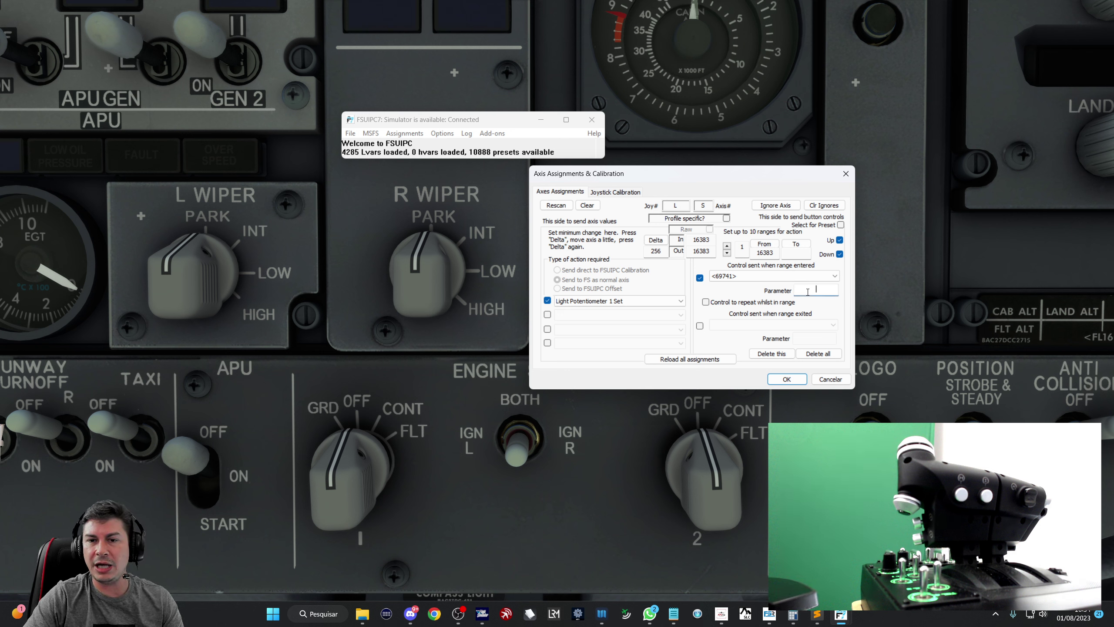
pyautogui.write('0')
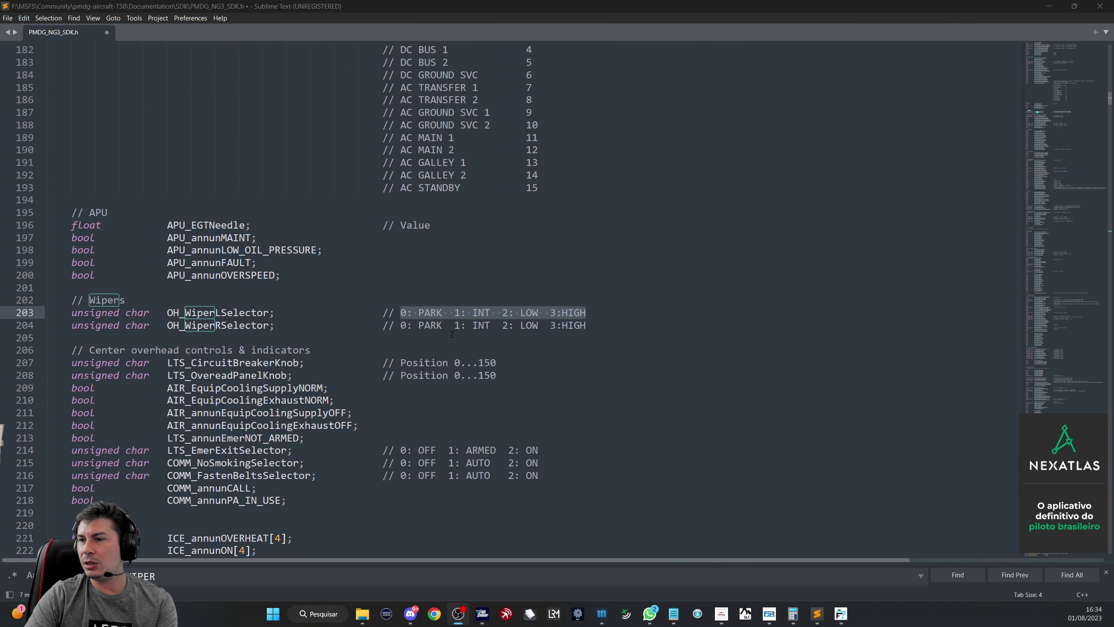
# - Check the position values listed in the comment for the left wiper selector in the PMDG SDK header
pyautogui.click(399, 313)
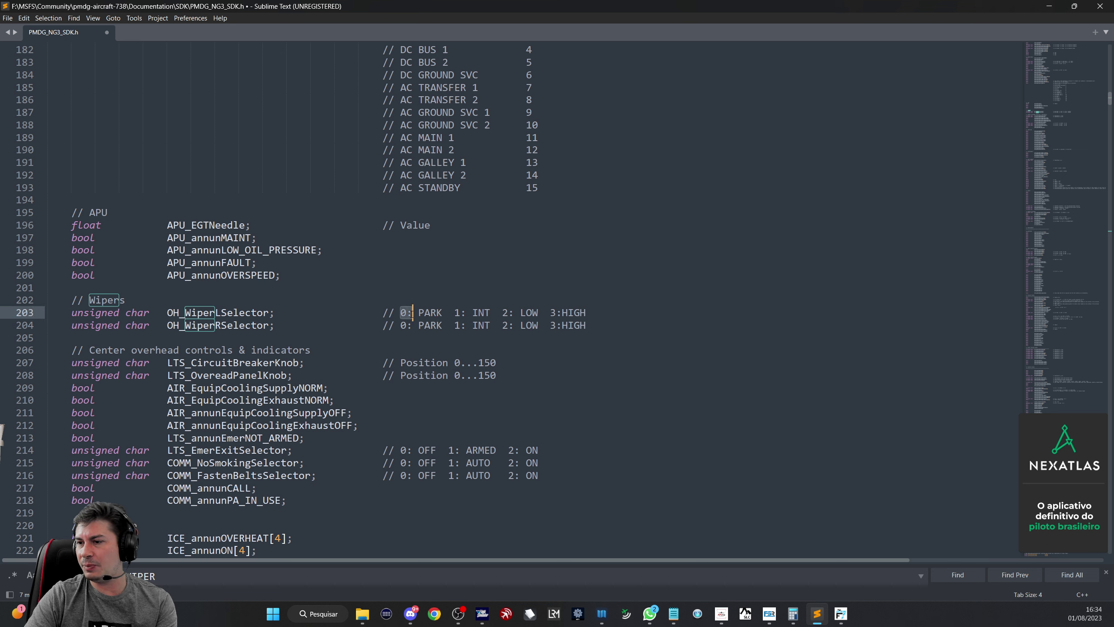
pyautogui.moveTo(454, 314); pyautogui.dragTo(466, 313)
pyautogui.click(503, 314)
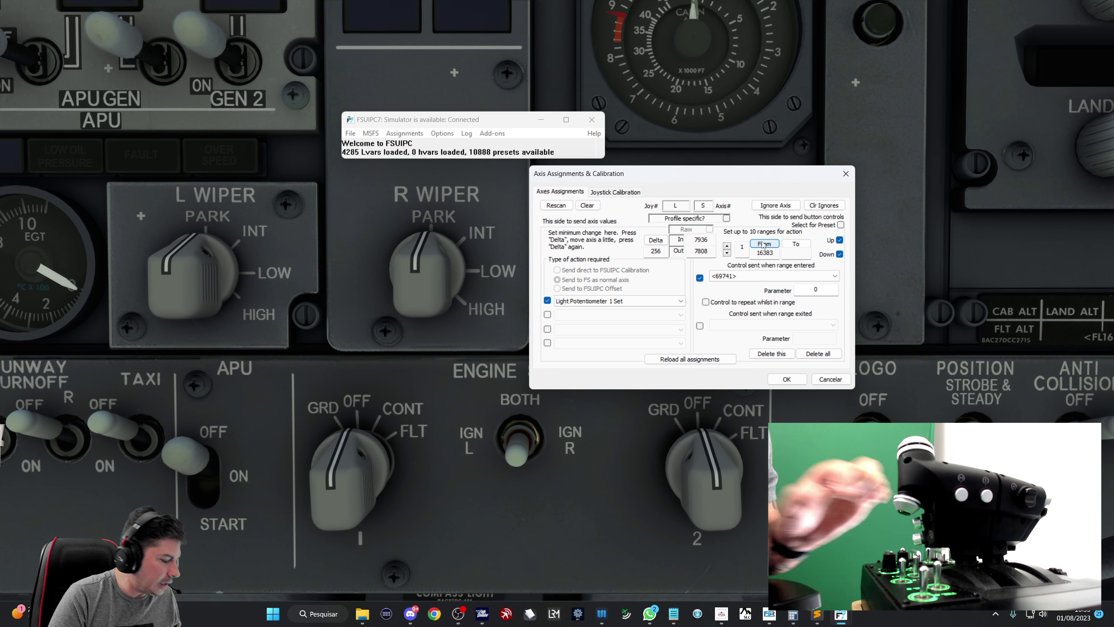
# - In the FSUIPC7 axis assignments, end range 1 at 7936 and start range 2 from the same value
pyautogui.click(796, 244)
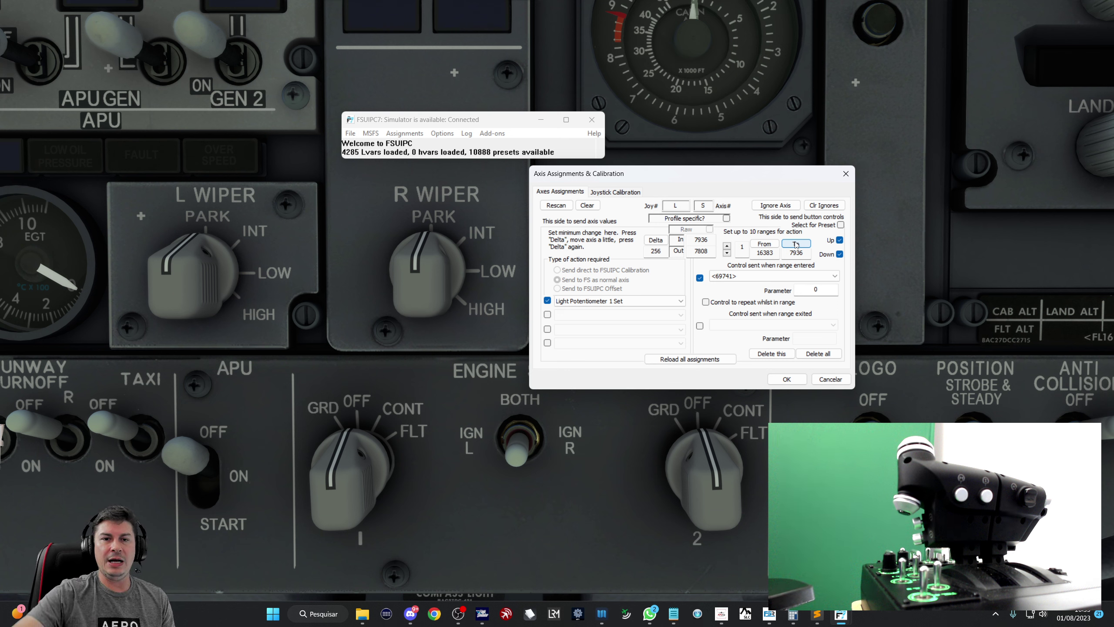
pyautogui.click(726, 246)
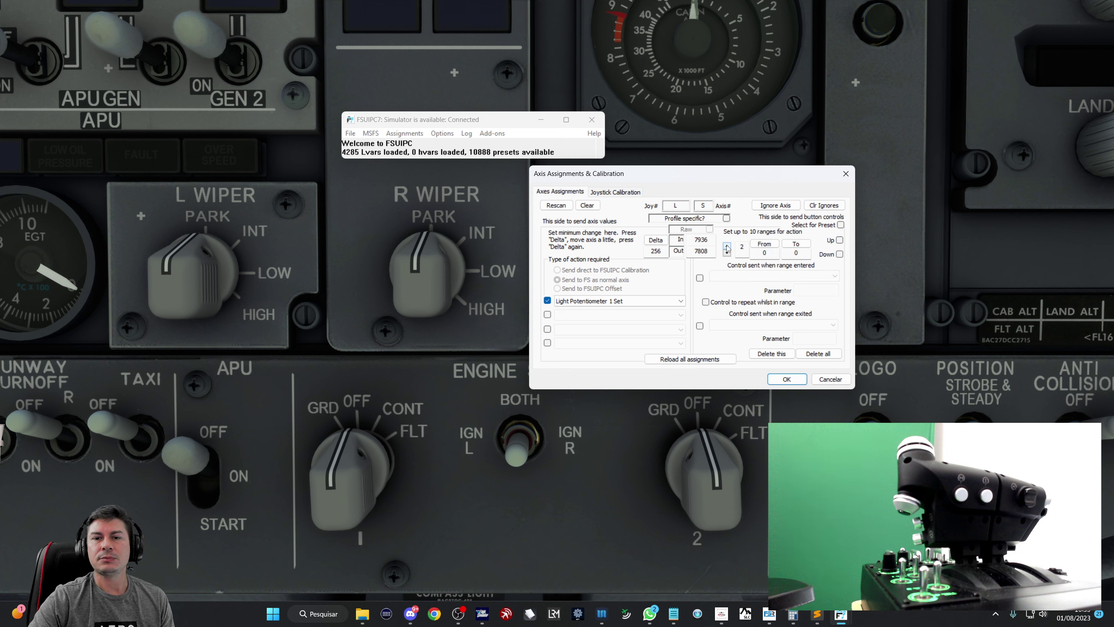
pyautogui.click(766, 245)
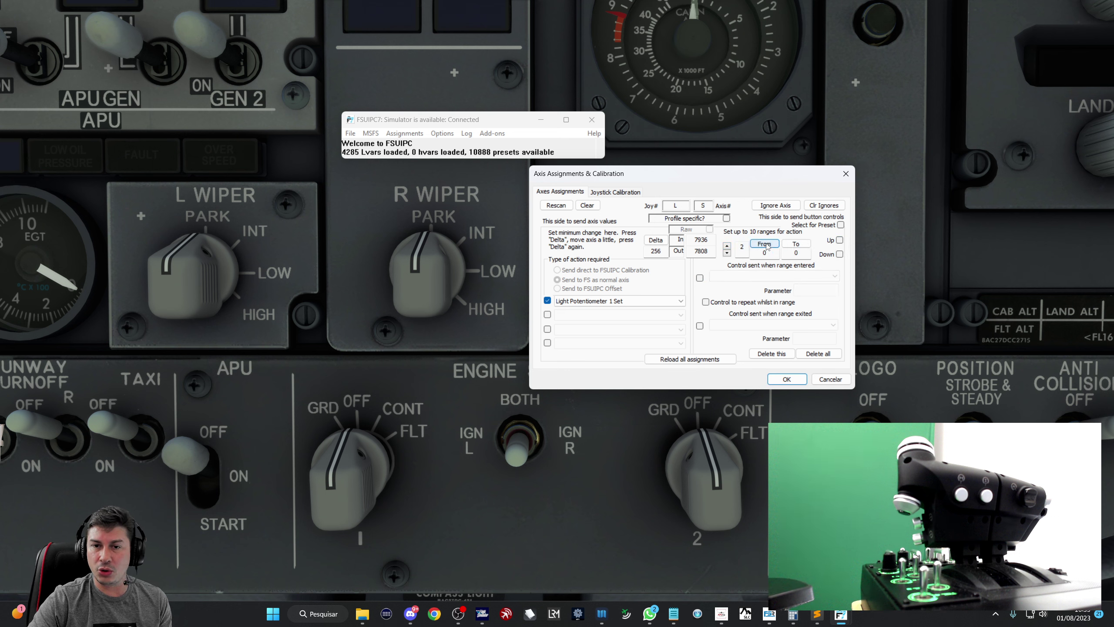
pyautogui.click(766, 245)
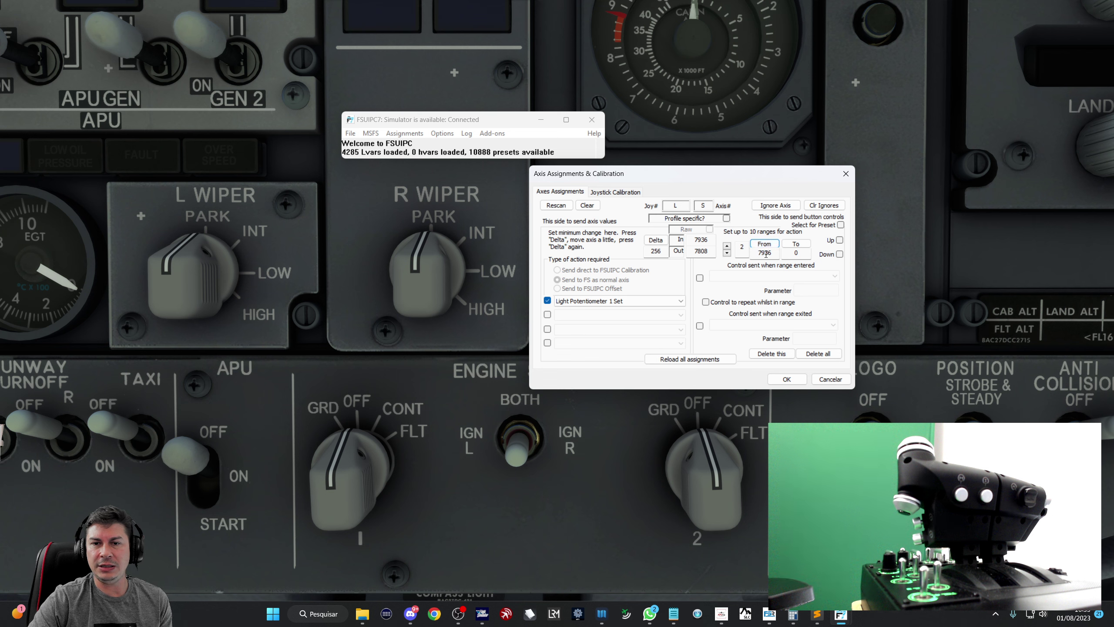
# - Make range 2 send custom control 69741 with parameter 1 when entered, and end the range at 0
pyautogui.click(700, 277)
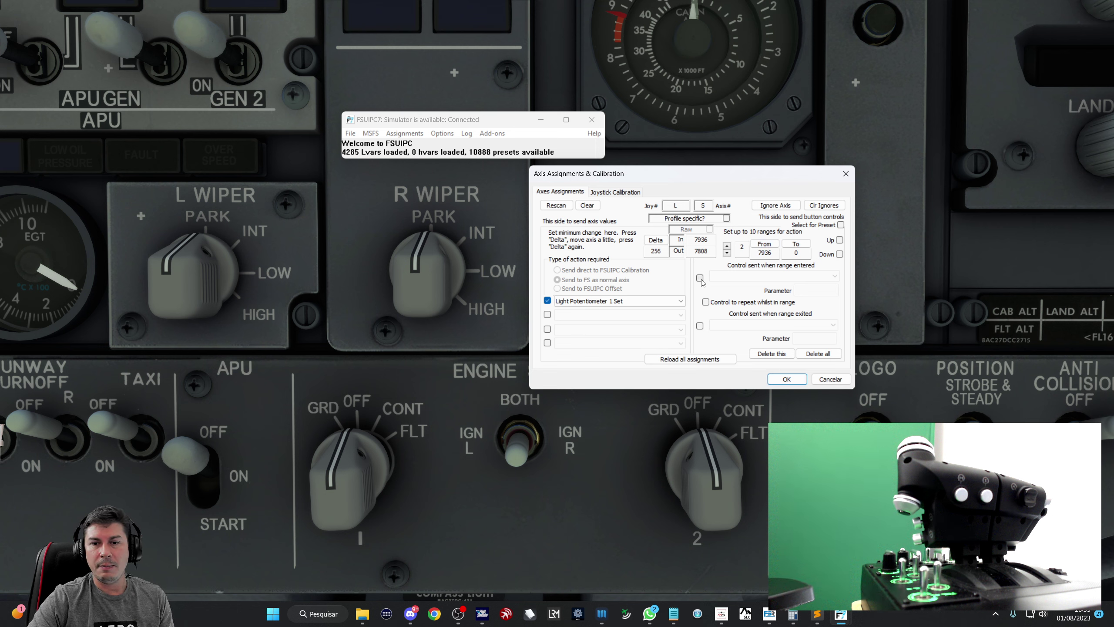
pyautogui.click(724, 276)
pyautogui.click(735, 299)
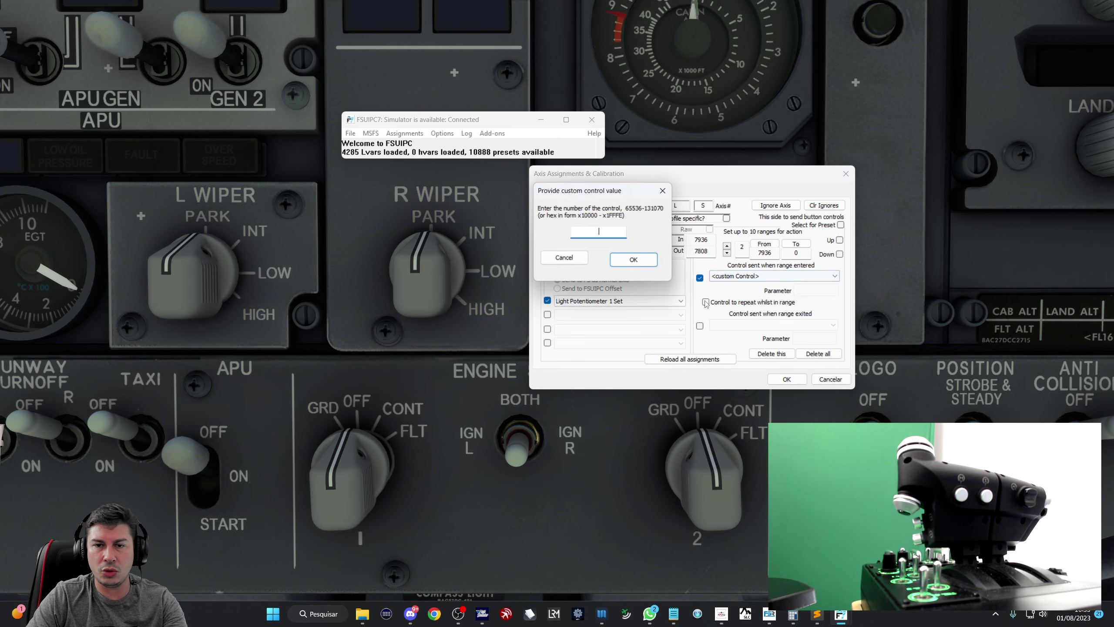
pyautogui.write('69741')
pyautogui.click(633, 259)
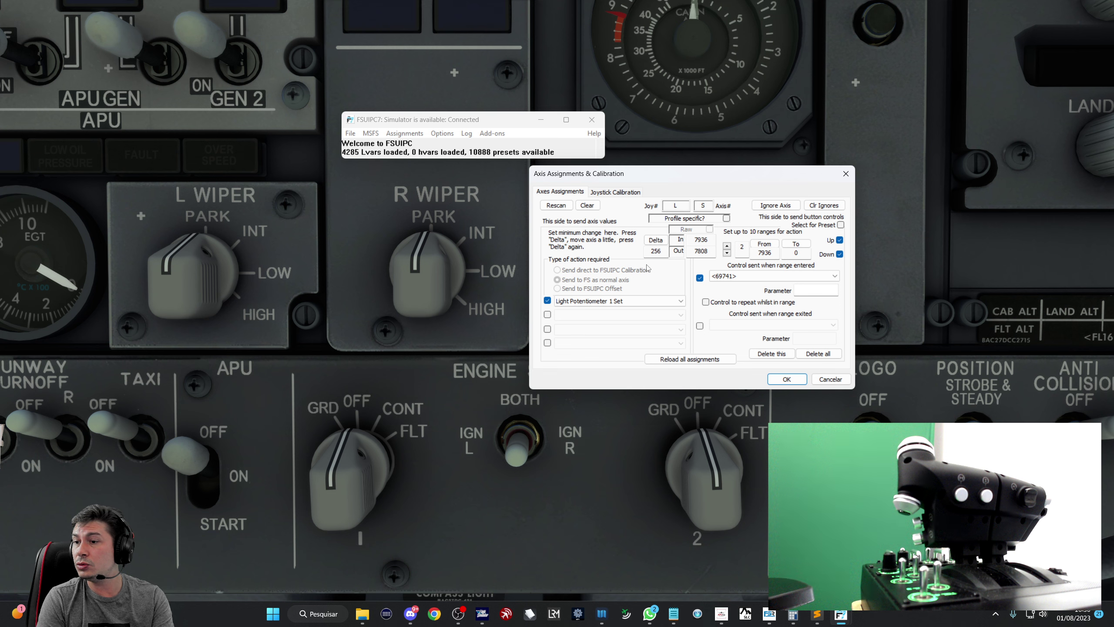
pyautogui.click(806, 290)
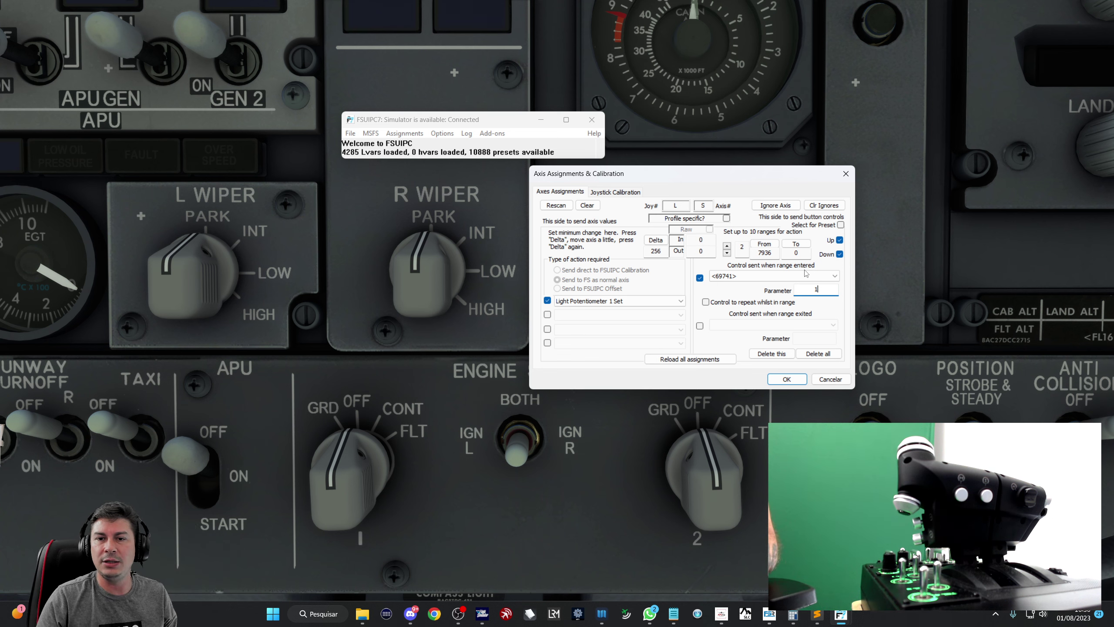
pyautogui.click(801, 249)
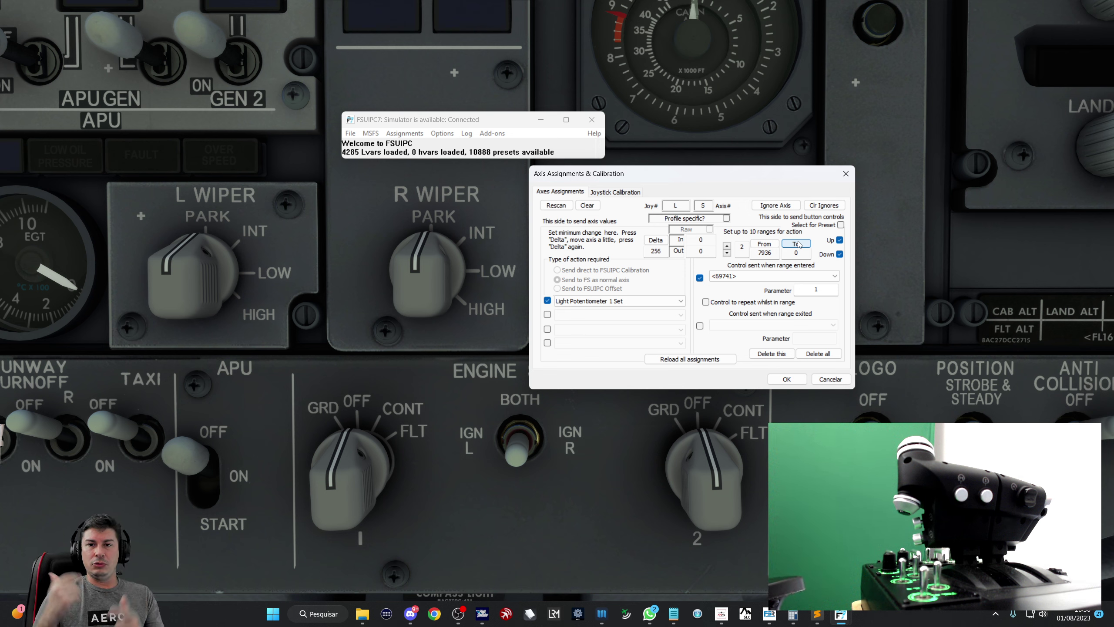
# - Define range 3 from 0 to -9752, sending custom control 69741 with parameter 2 when entered
pyautogui.click(727, 246)
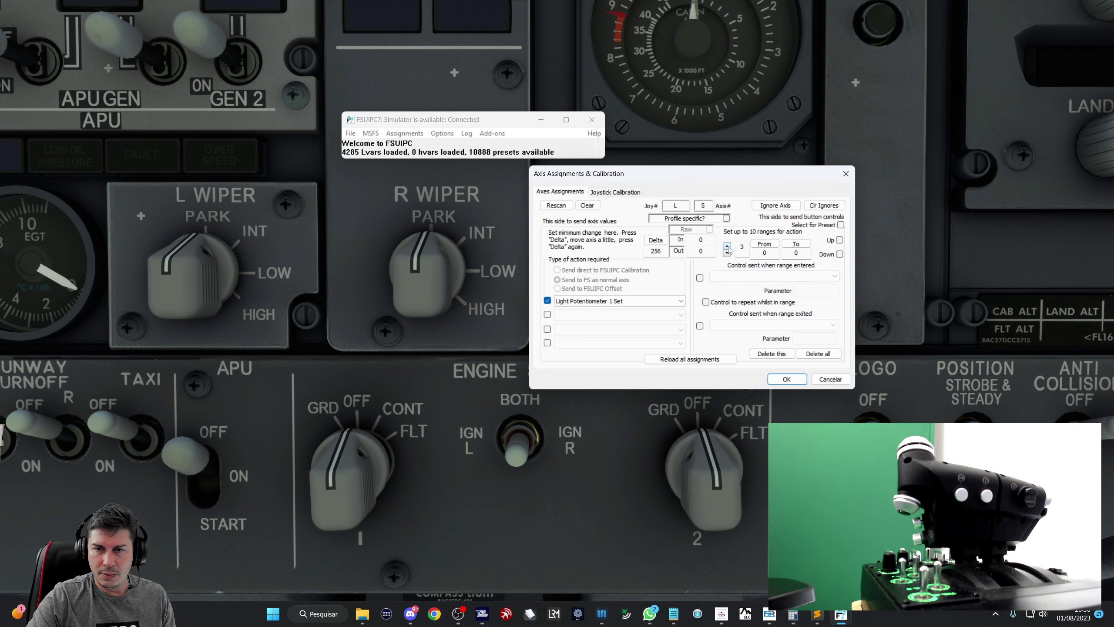
pyautogui.click(766, 246)
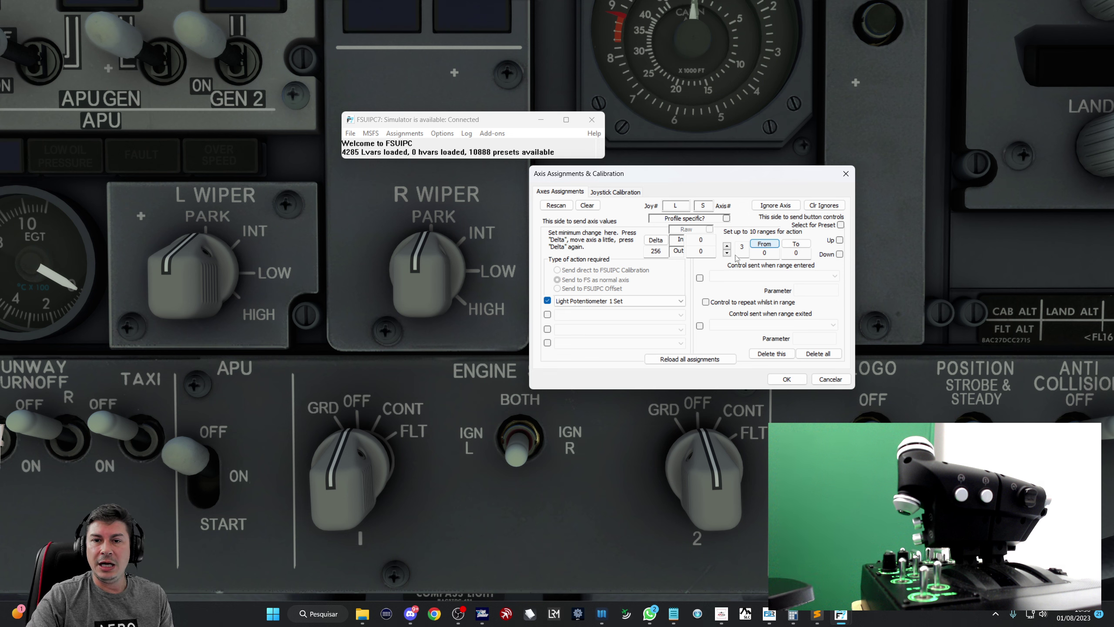
pyautogui.click(700, 277)
pyautogui.click(728, 276)
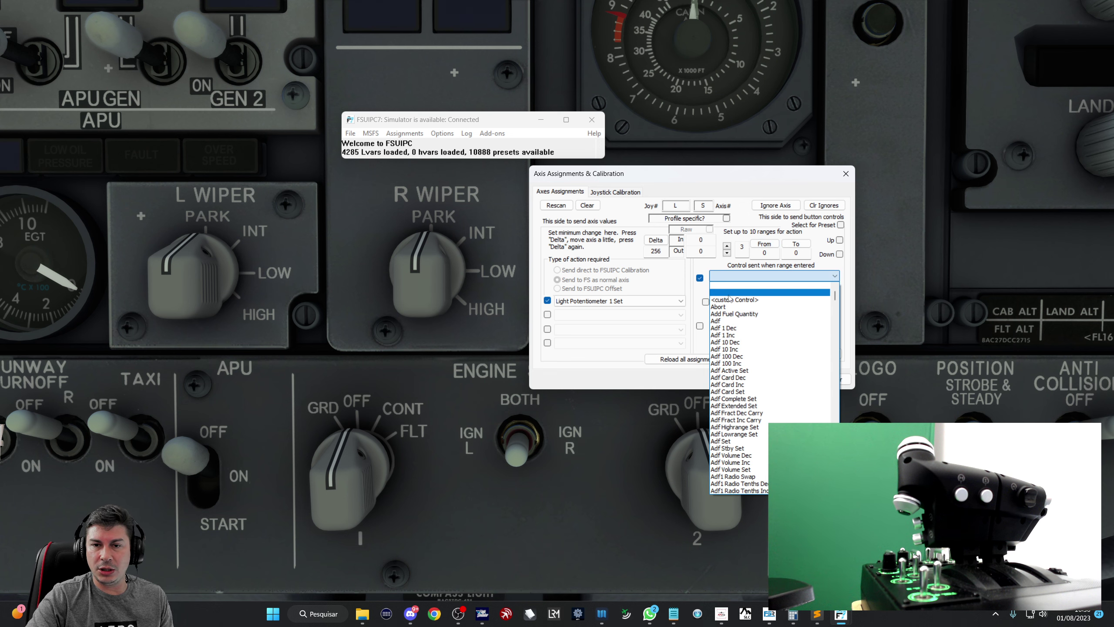
pyautogui.click(729, 299)
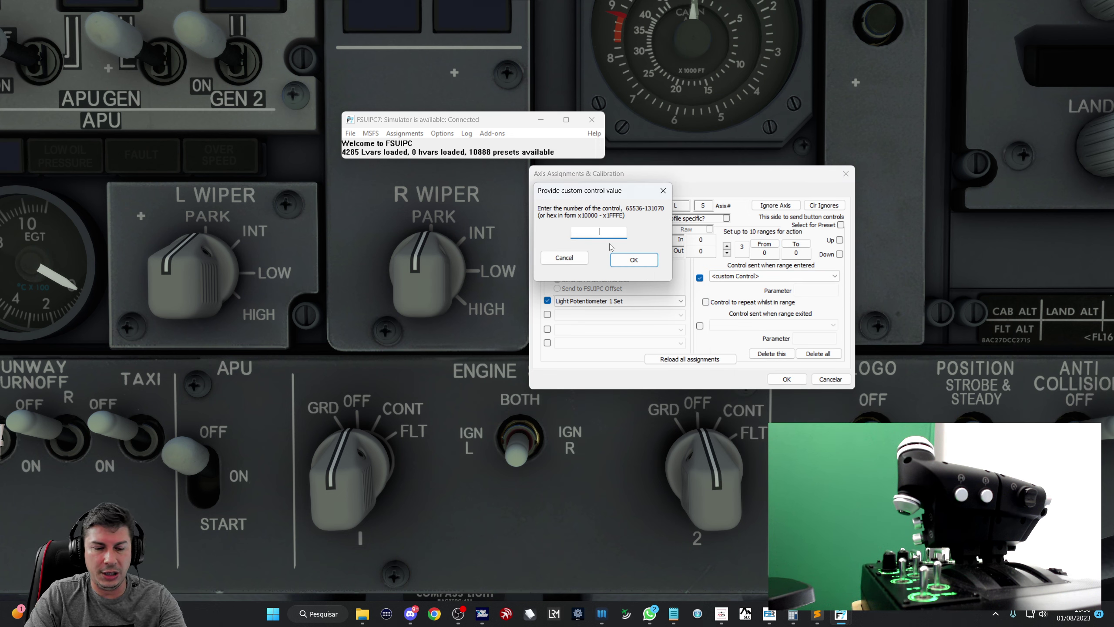
pyautogui.write('69741')
pyautogui.click(633, 260)
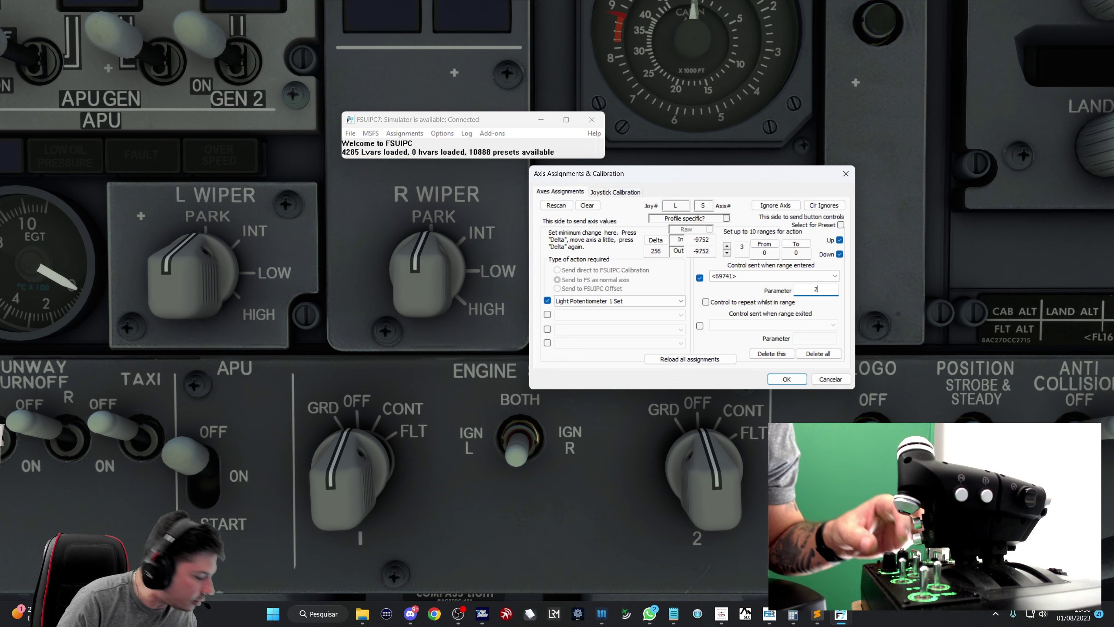
pyautogui.click(799, 245)
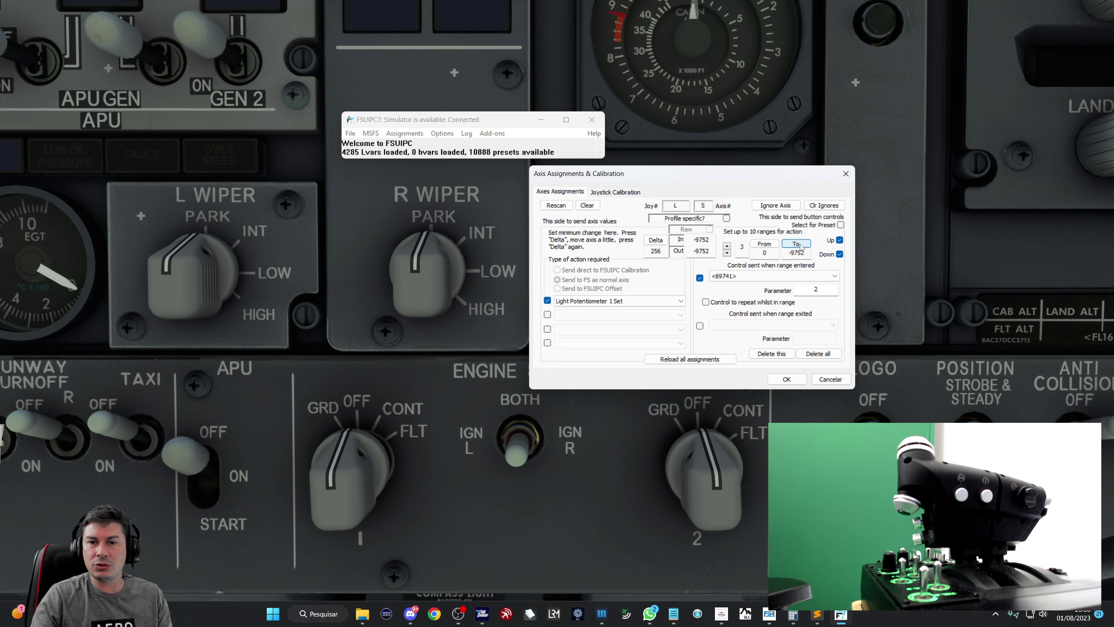
# - Define range 4 from -9752 to -16384, sending custom control 69741 with parameter 3 when entered, and save the axis assignments
pyautogui.click(727, 246)
pyautogui.click(766, 246)
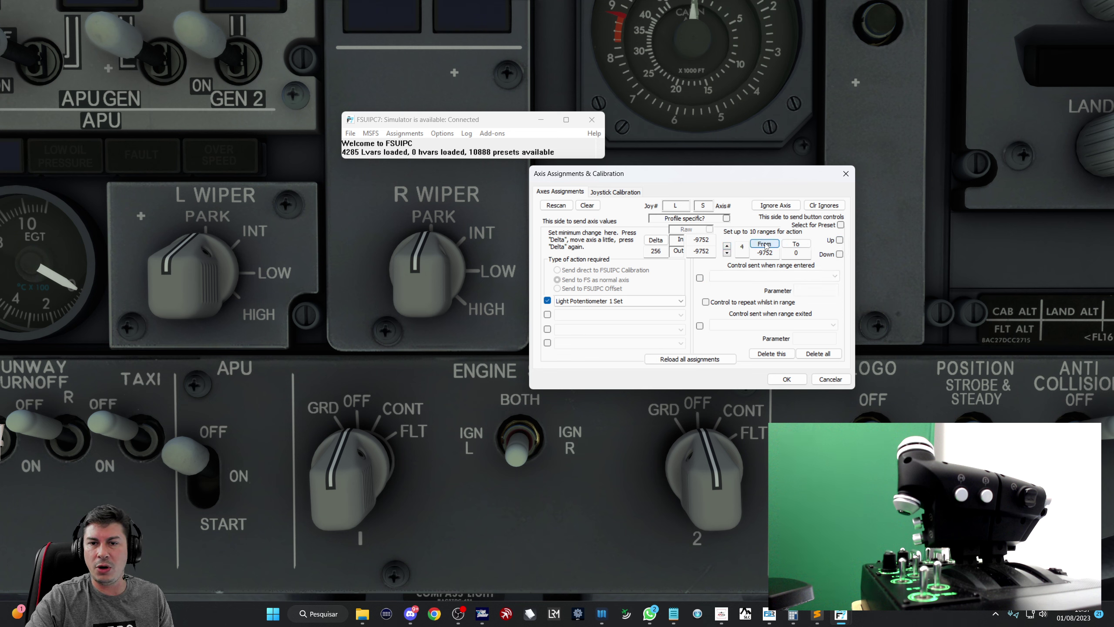
pyautogui.click(700, 277)
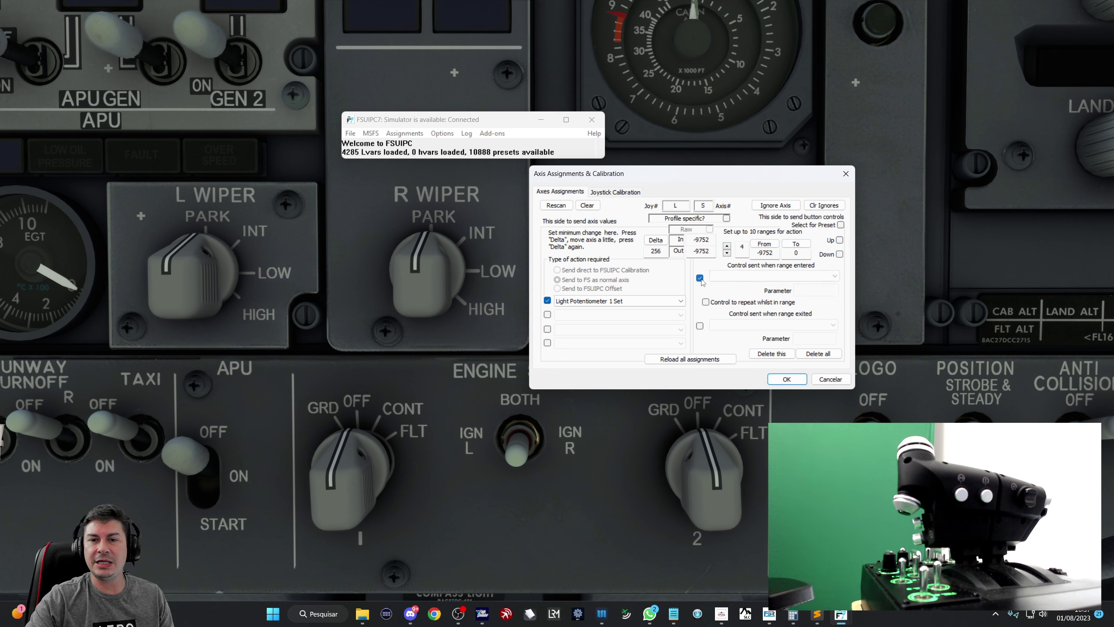
pyautogui.click(727, 275)
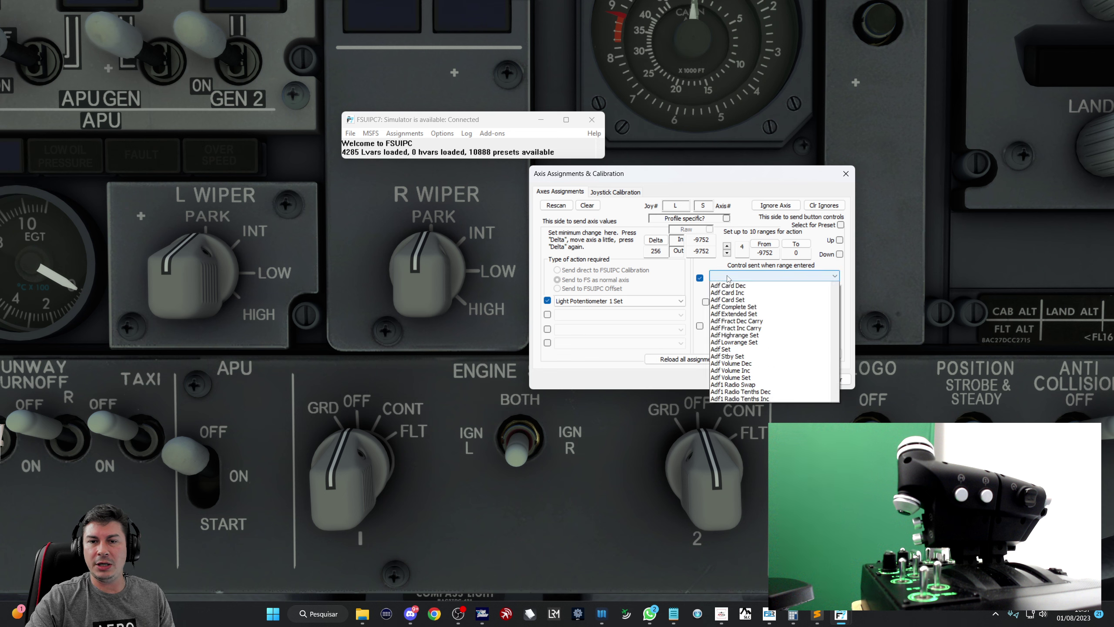
pyautogui.click(736, 286)
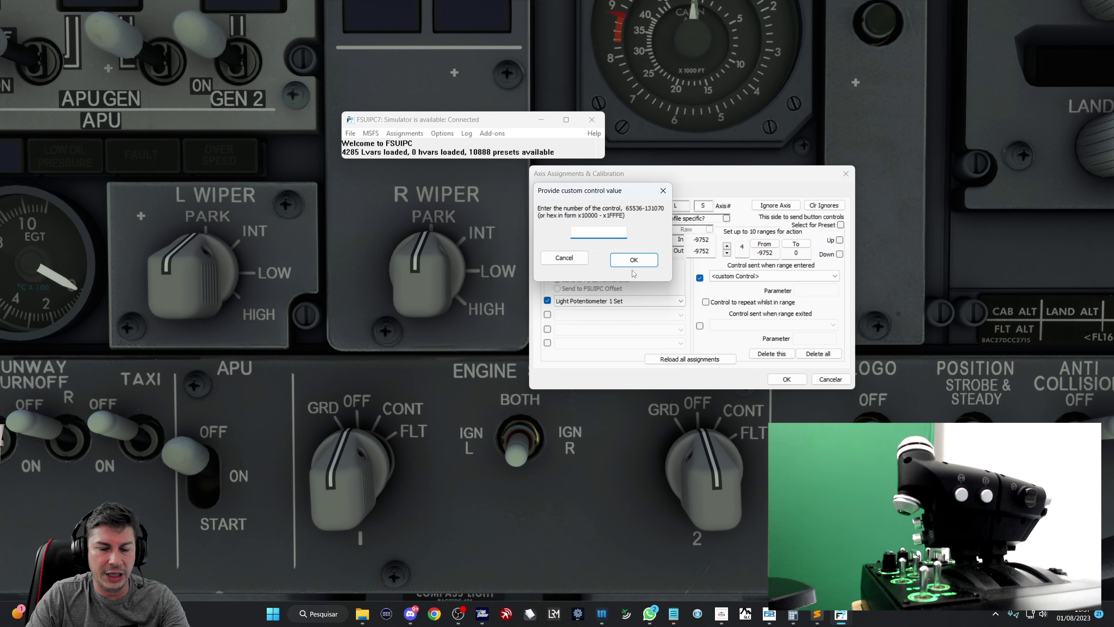
pyautogui.write('69741')
pyautogui.click(643, 263)
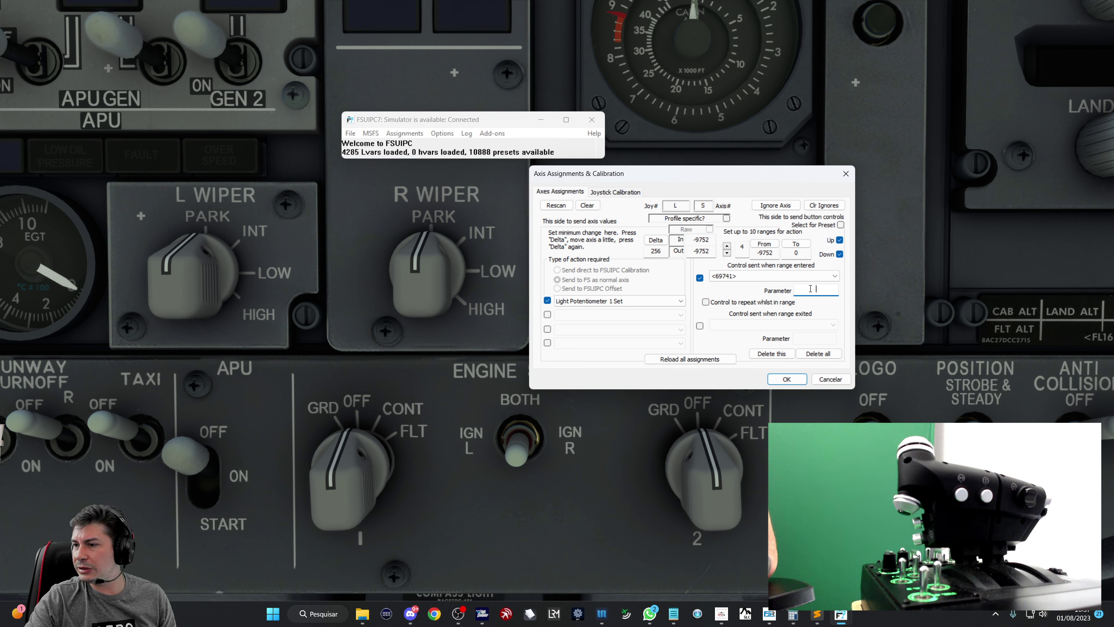
pyautogui.write('3')
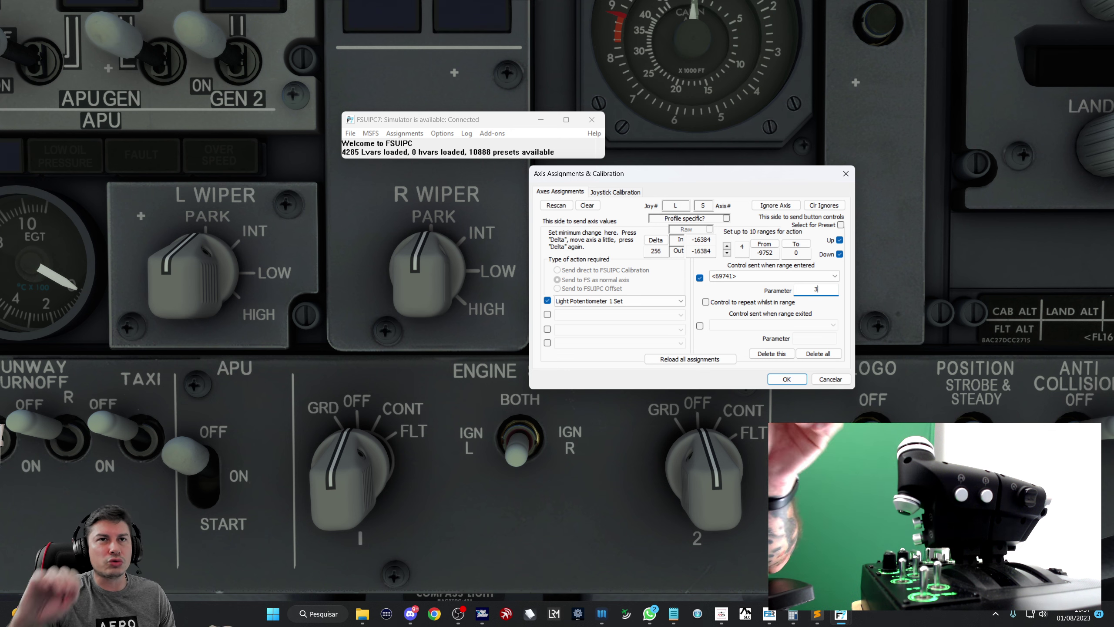
pyautogui.click(796, 245)
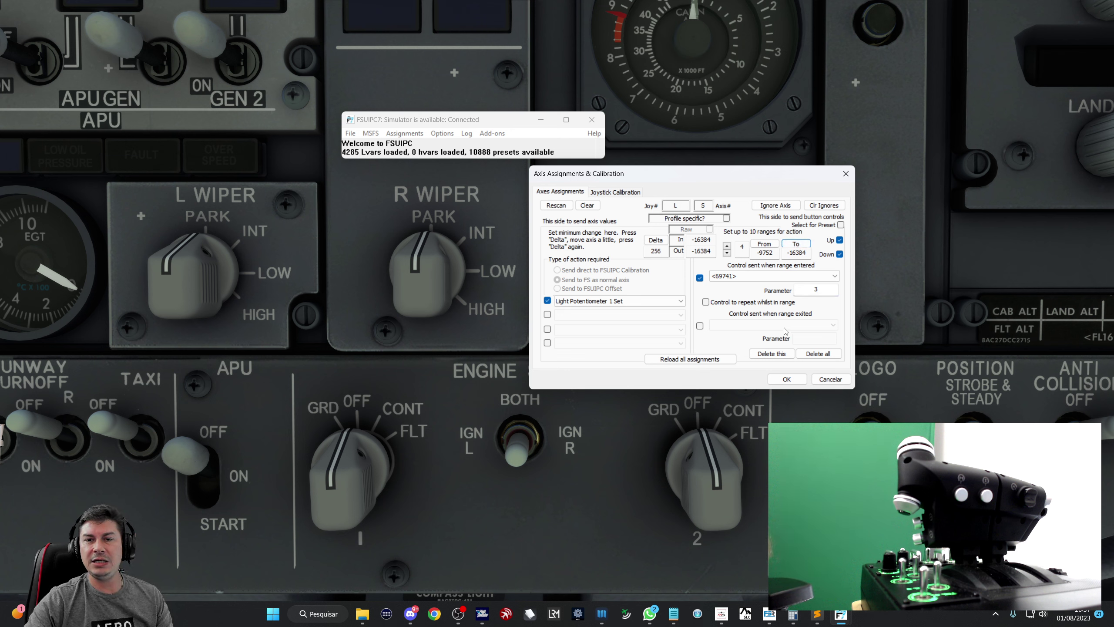
pyautogui.click(788, 379)
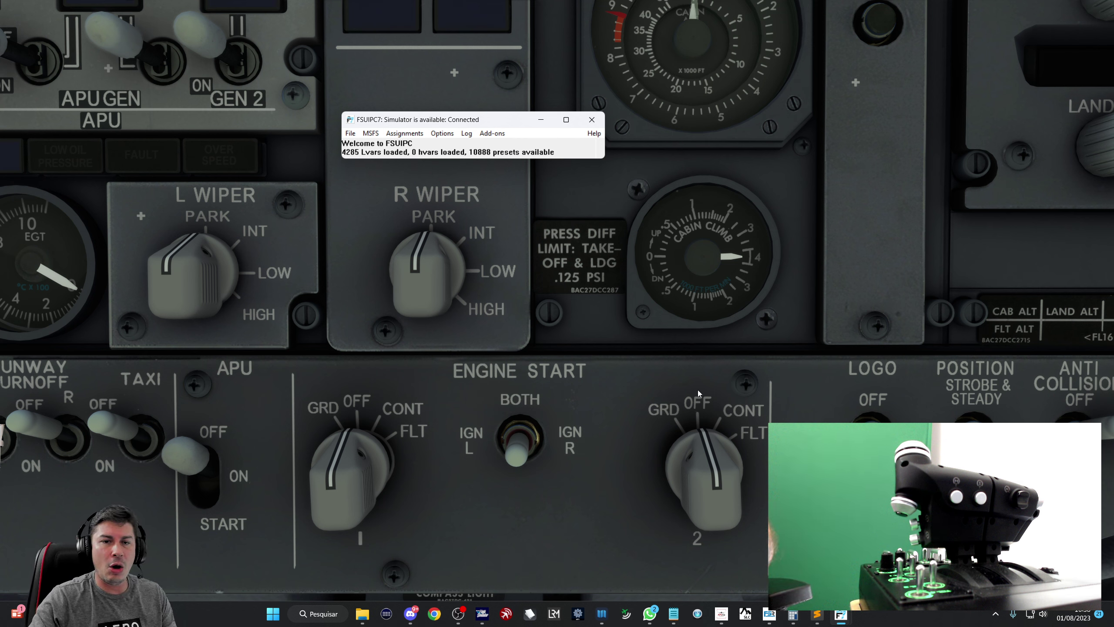
# - Return to the flight simulator, pause the flight and open the control options
pyautogui.click(585, 400)
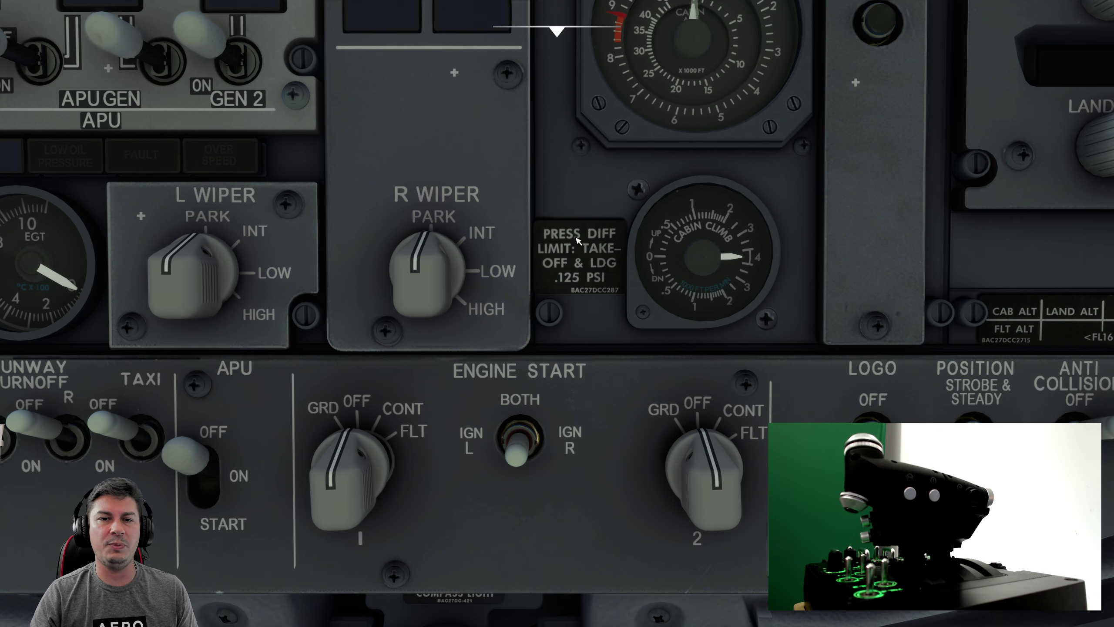
pyautogui.press('Escape')
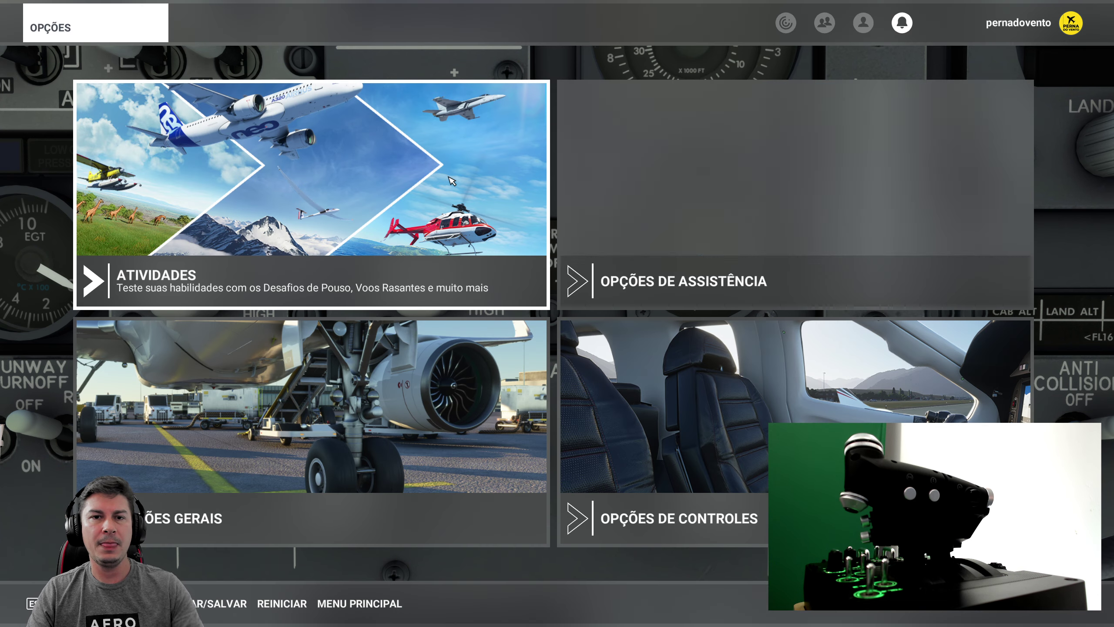
pyautogui.click(657, 453)
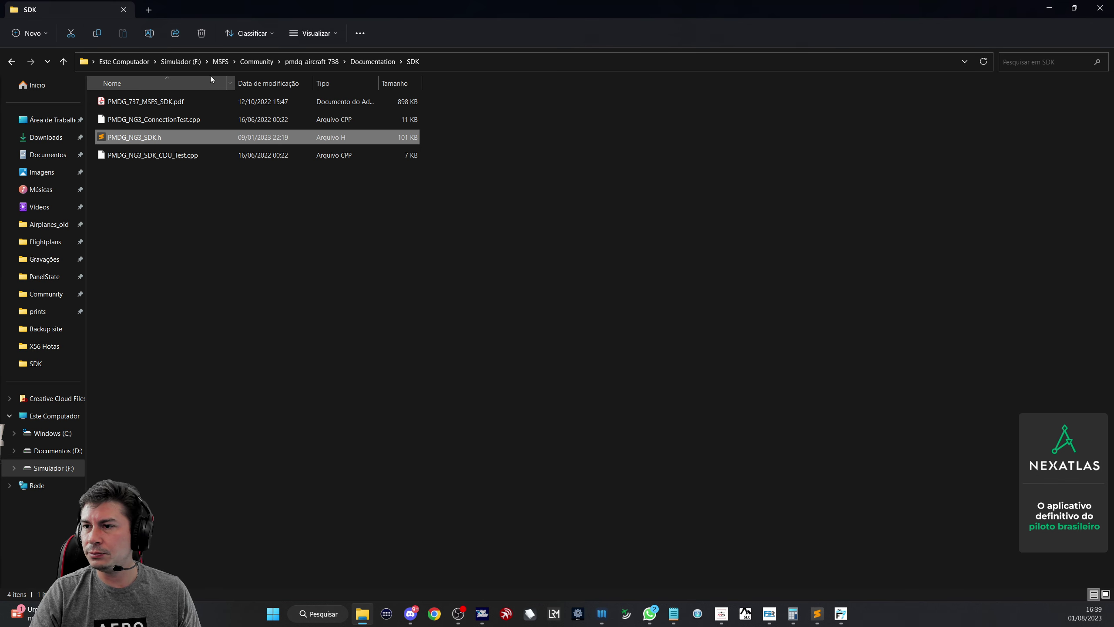
# - In File Explorer, open Joystick X56 Configurações.txt from the Backup\X56 Hotas folder on drive D and maximize the text window
pyautogui.click(129, 62)
pyautogui.doubleClick(307, 111)
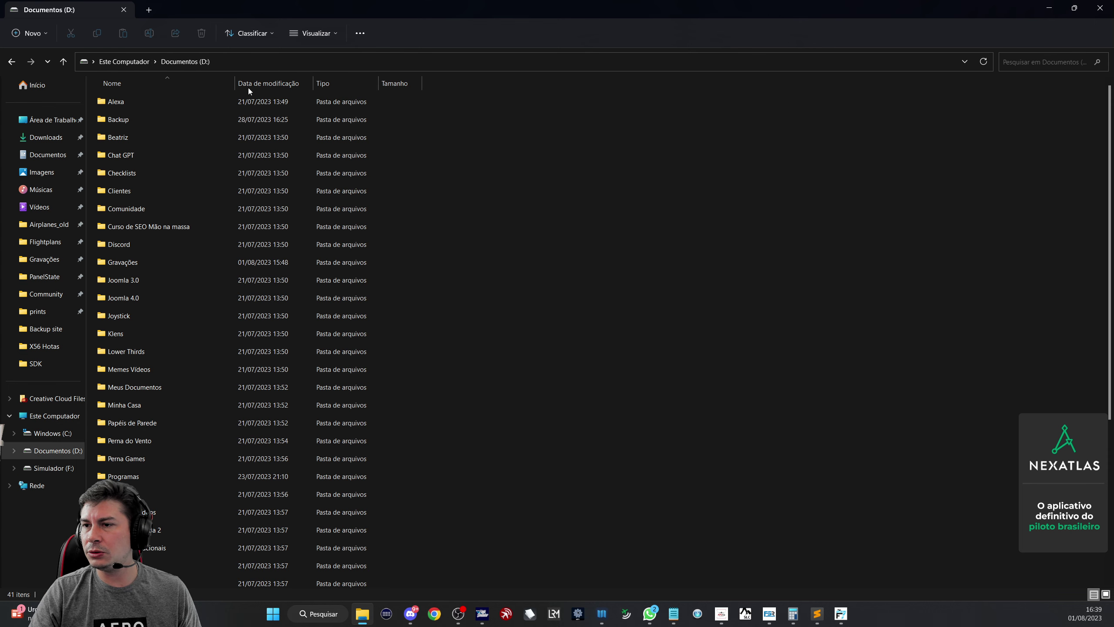
pyautogui.doubleClick(130, 120)
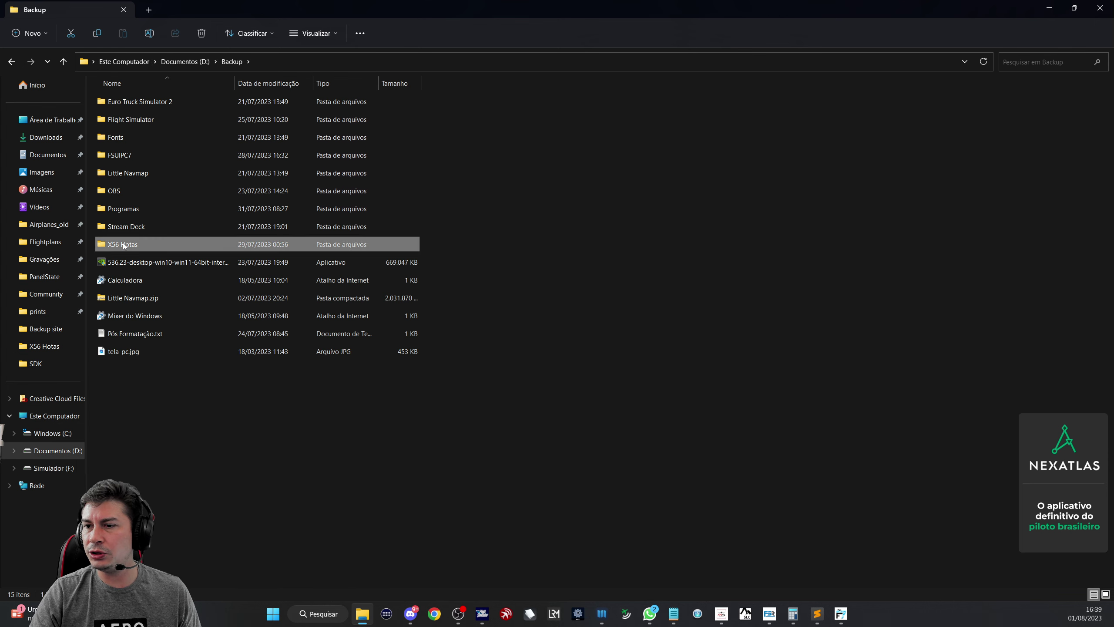
pyautogui.doubleClick(125, 244)
pyautogui.doubleClick(141, 126)
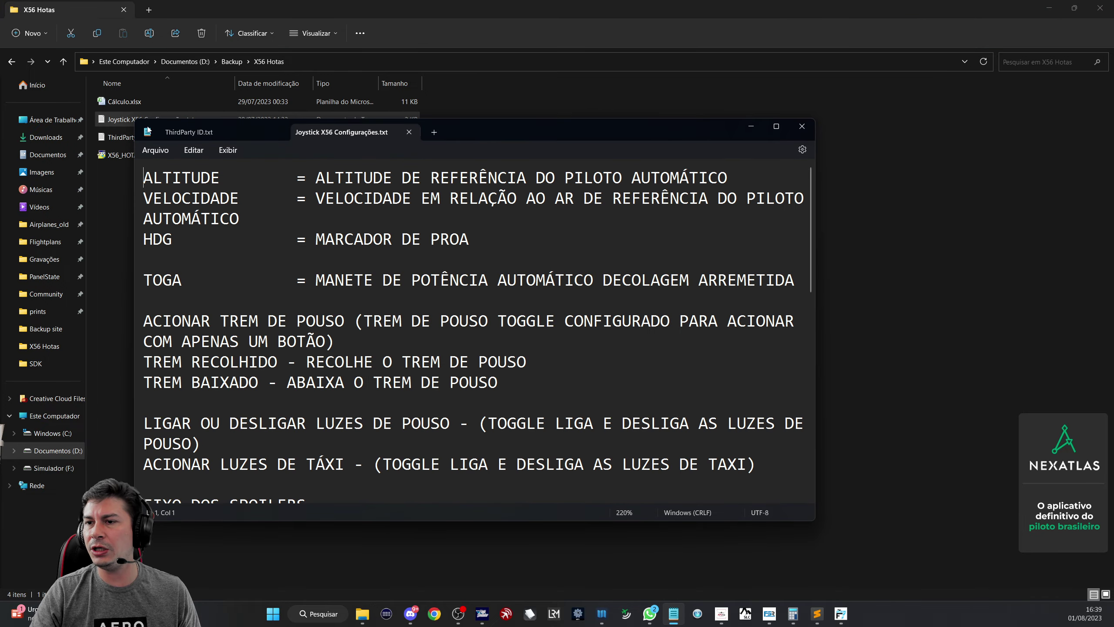
pyautogui.click(776, 126)
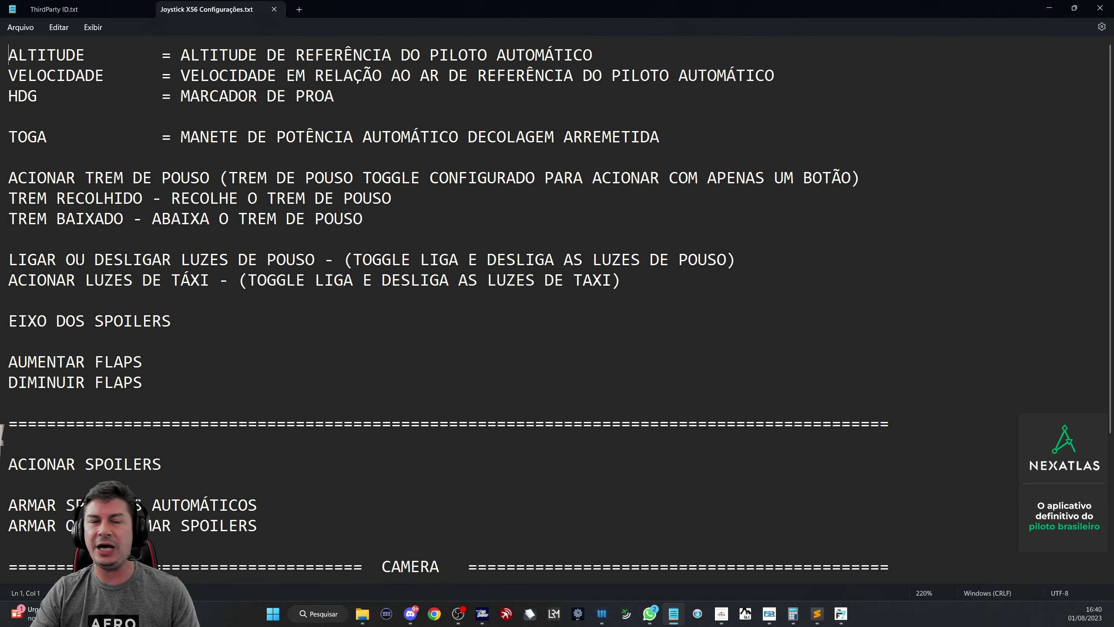
# - Review the list of joystick commands and highlight the full name of the autopilot reference altitude command
pyautogui.scroll(-2, 79, 262)
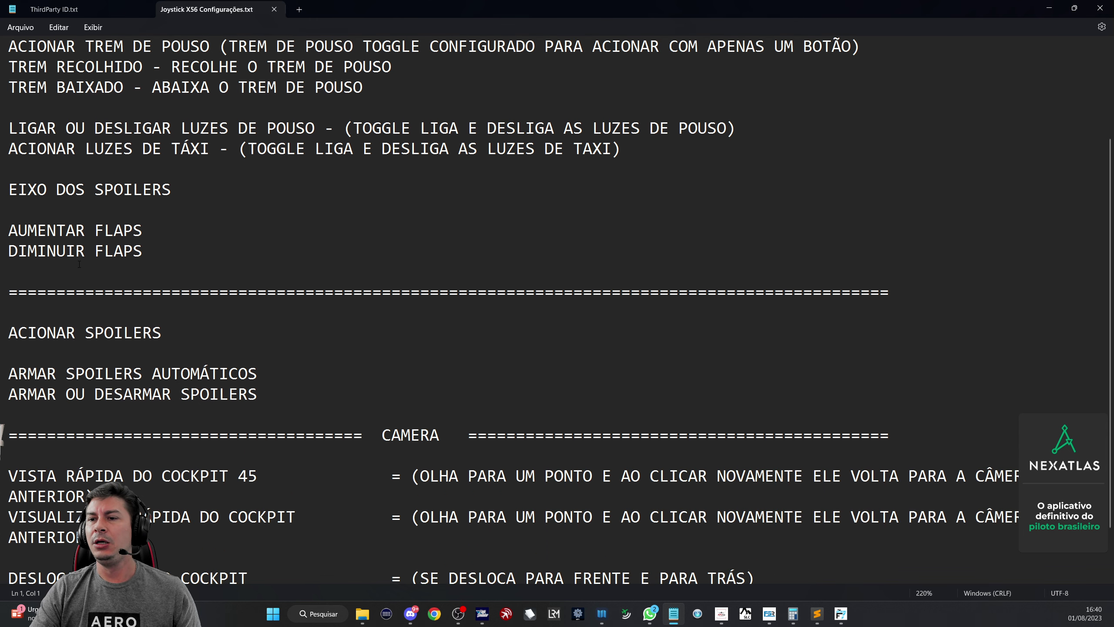
pyautogui.scroll(2, 79, 262)
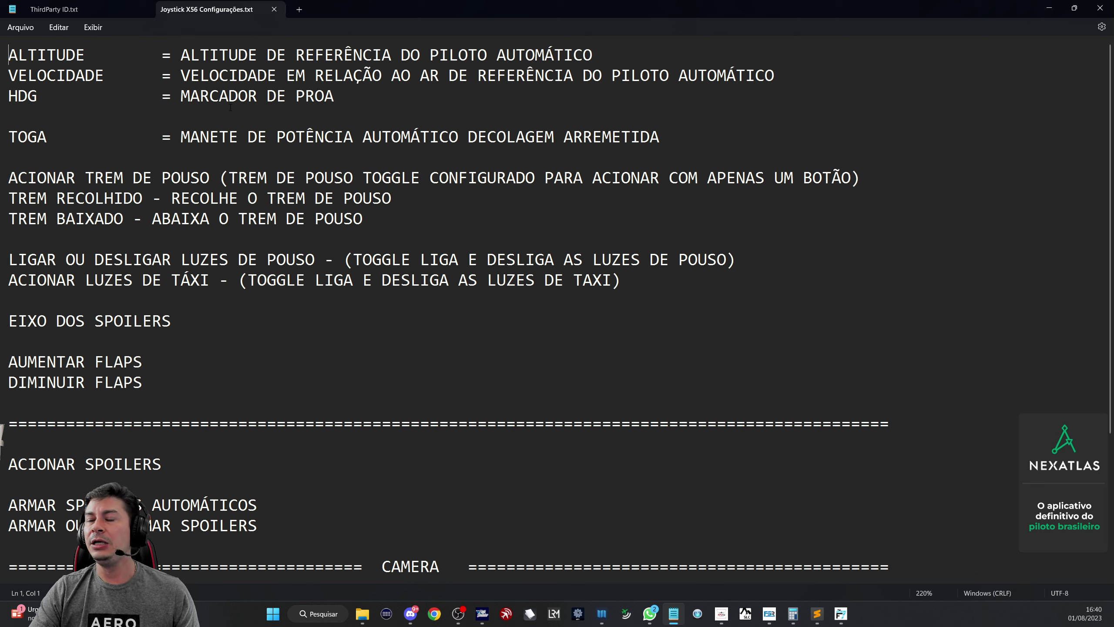
pyautogui.moveTo(182, 54); pyautogui.dragTo(554, 54)
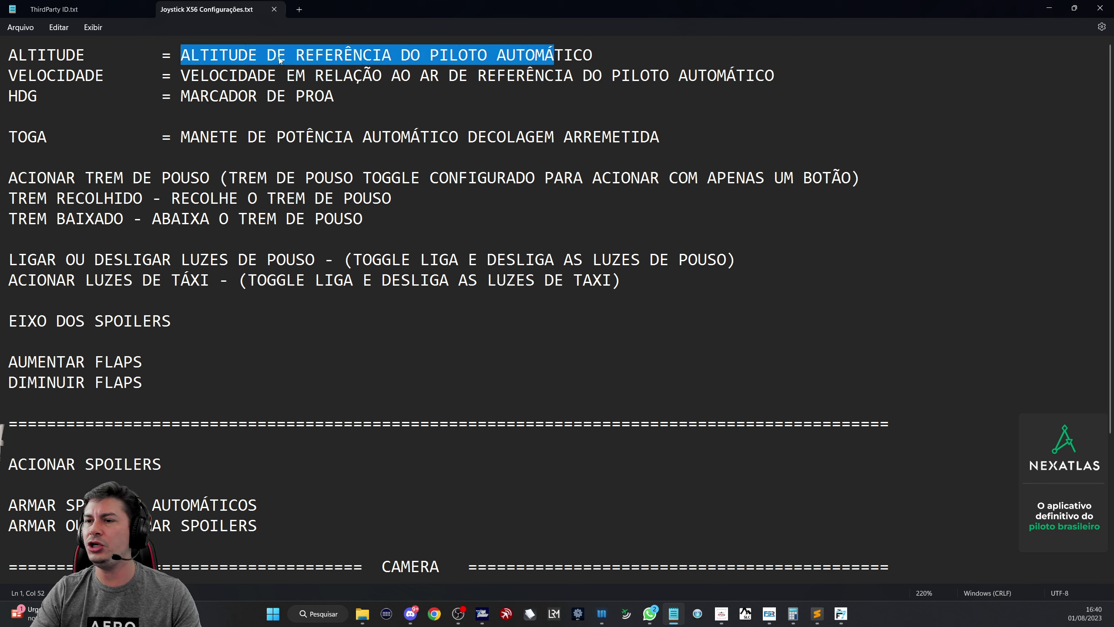
# - Highlight the full names of the airspeed reference and heading marker commands in the joystick configuration notes
pyautogui.moveTo(201, 75); pyautogui.dragTo(305, 76)
pyautogui.moveTo(182, 96); pyautogui.dragTo(334, 97)
pyautogui.click(333, 97)
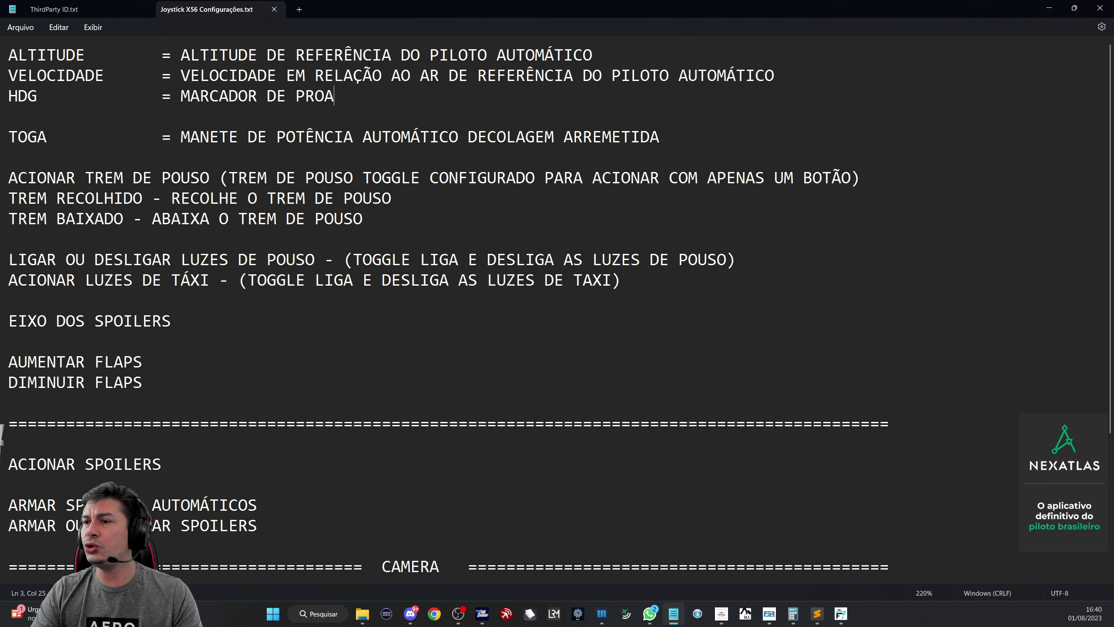
# - Copy ALTITUDE DE REFERÊNCIA DO PILOTO AUTOMÁTICO from the notes and search the simulator's control options for that command name
pyautogui.moveTo(590, 55); pyautogui.dragTo(182, 49)
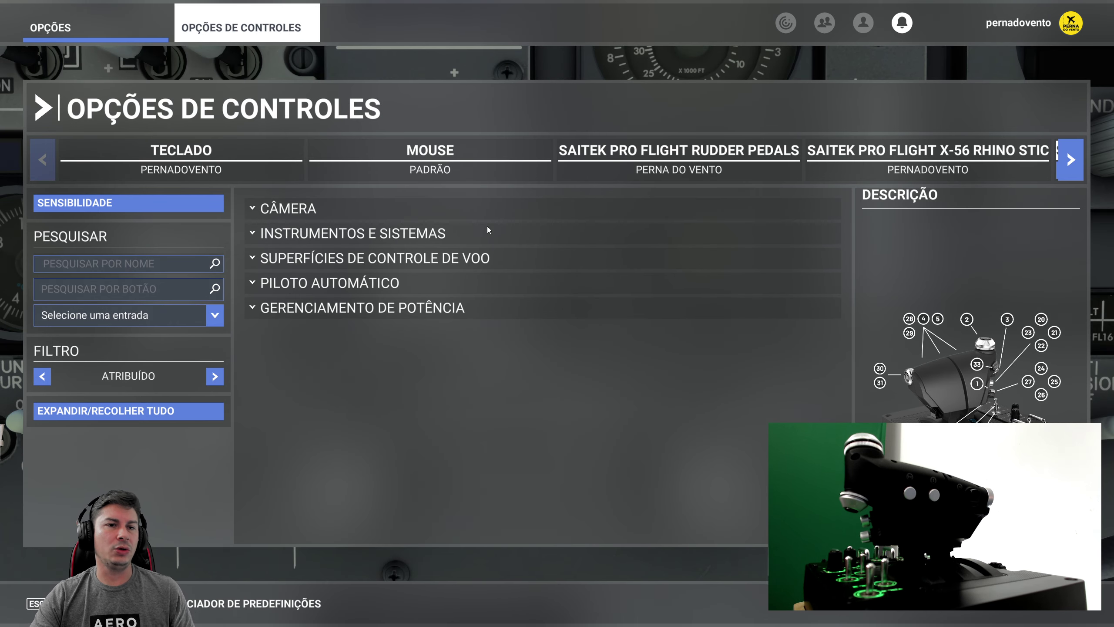
pyautogui.click(111, 265)
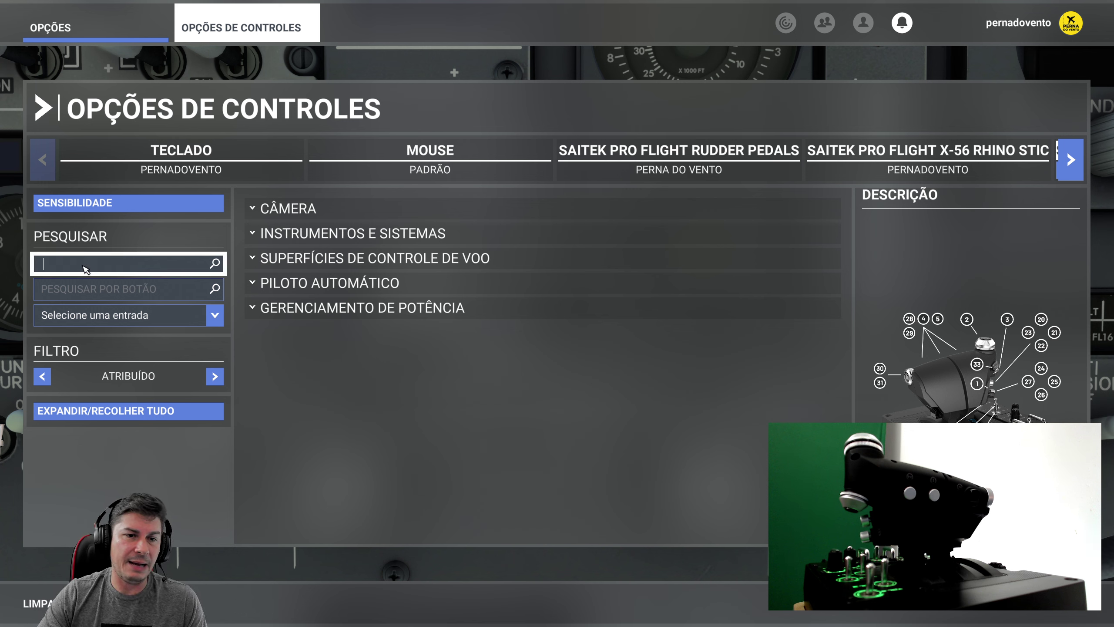
pyautogui.click(92, 267)
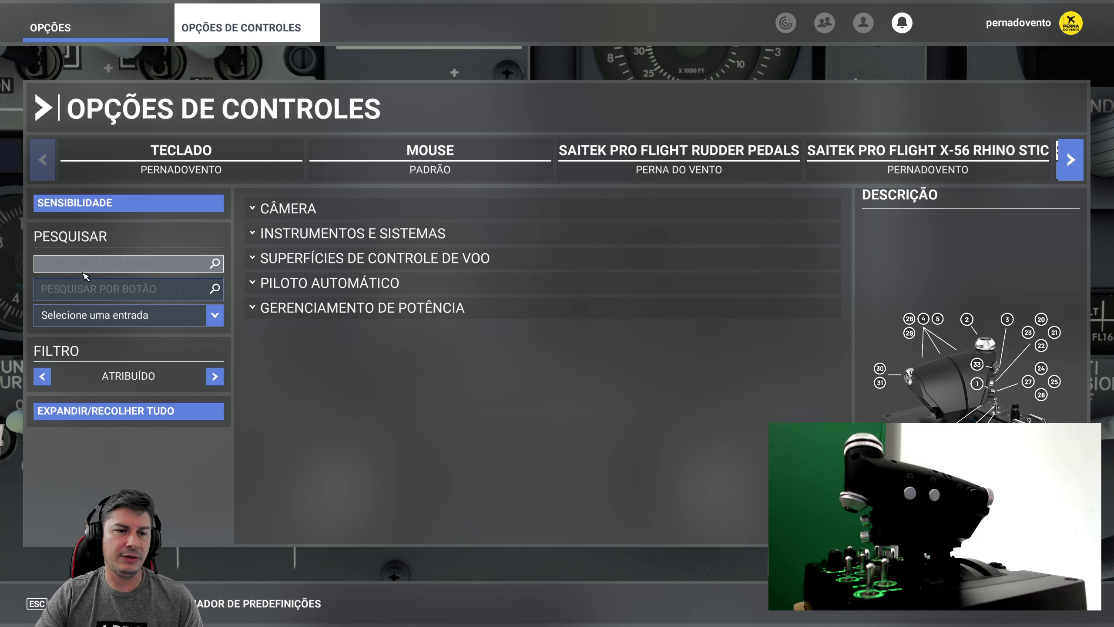
pyautogui.click(92, 268)
pyautogui.write('IA DO PILOTO AUTOMÁTICO')
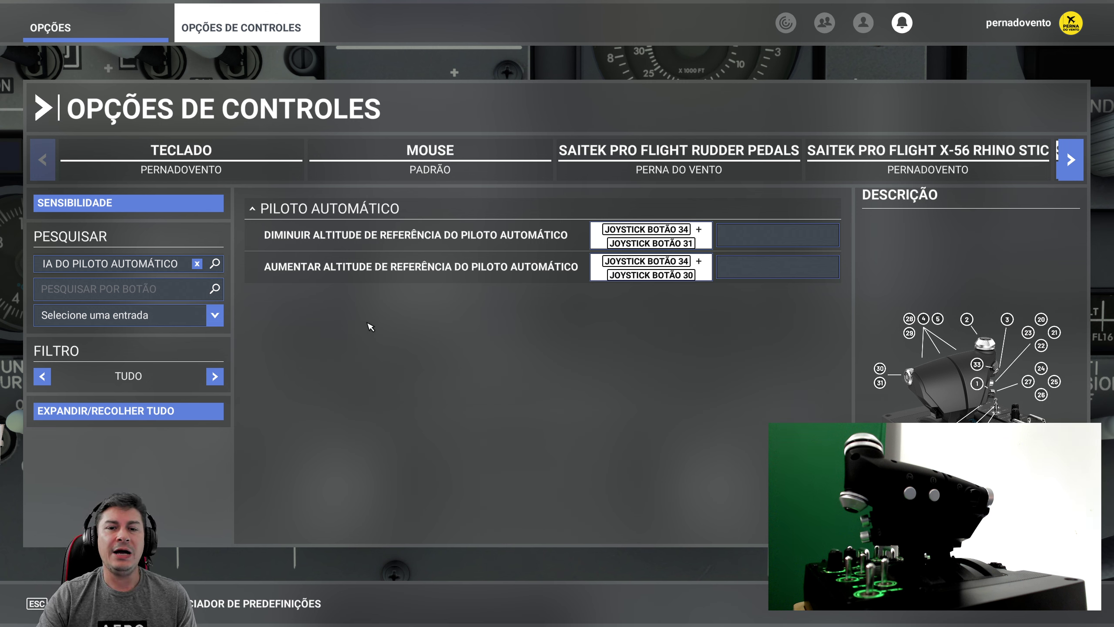
# - Try detecting joystick buttons 35+36 and 34+31 for decreasing the autopilot reference altitude, clearing each combination, and cancel the assignment
pyautogui.moveTo(784, 244)
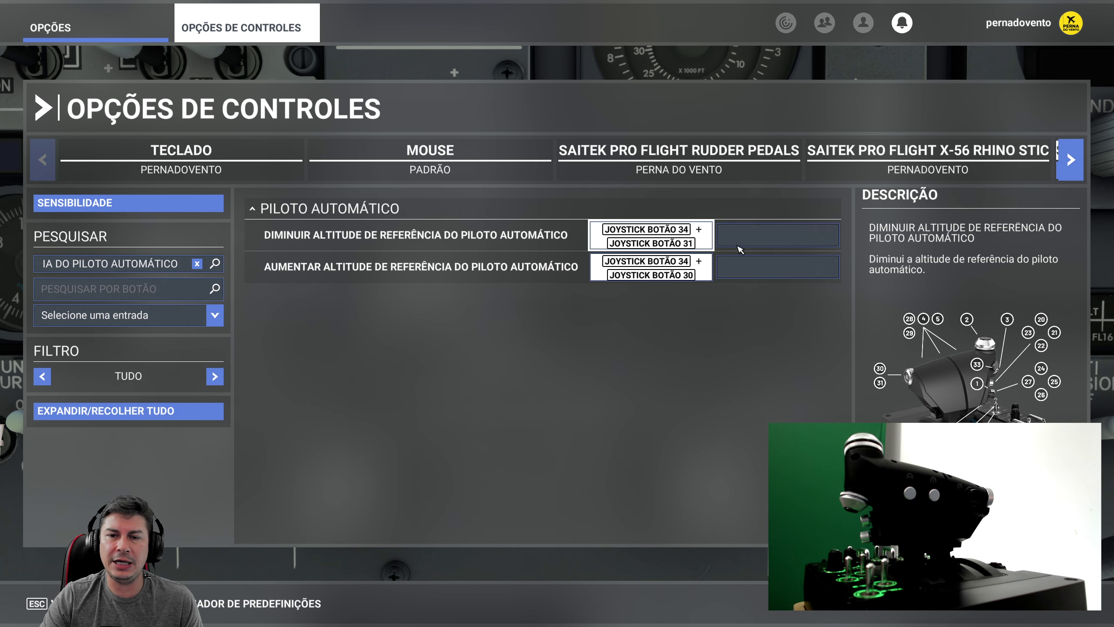
pyautogui.click(772, 240)
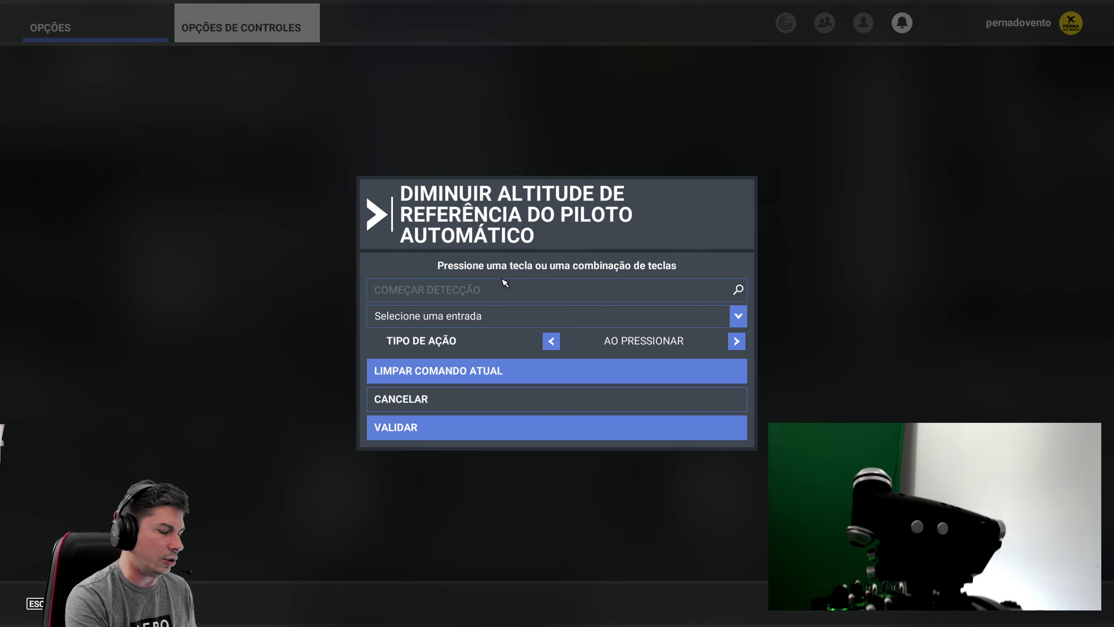
pyautogui.click(428, 293)
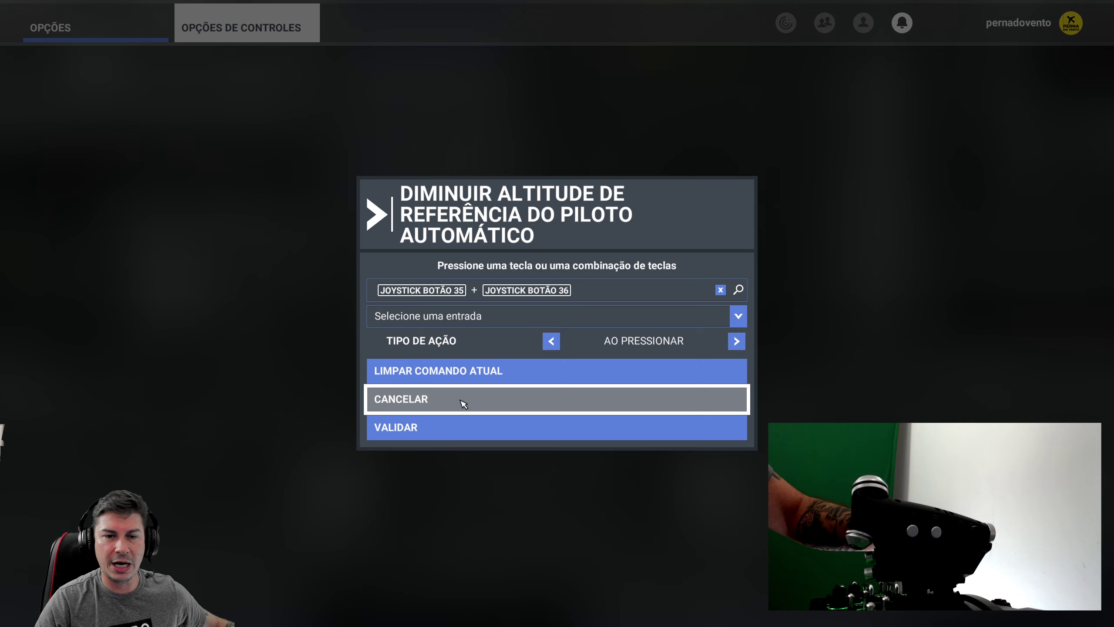
pyautogui.click(478, 376)
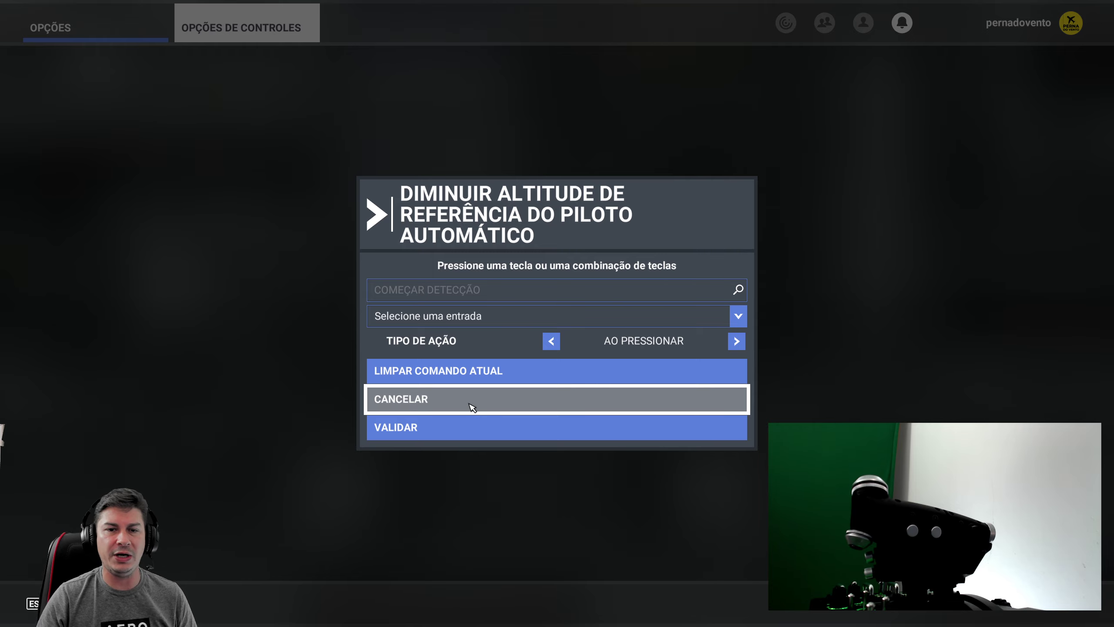
pyautogui.click(440, 293)
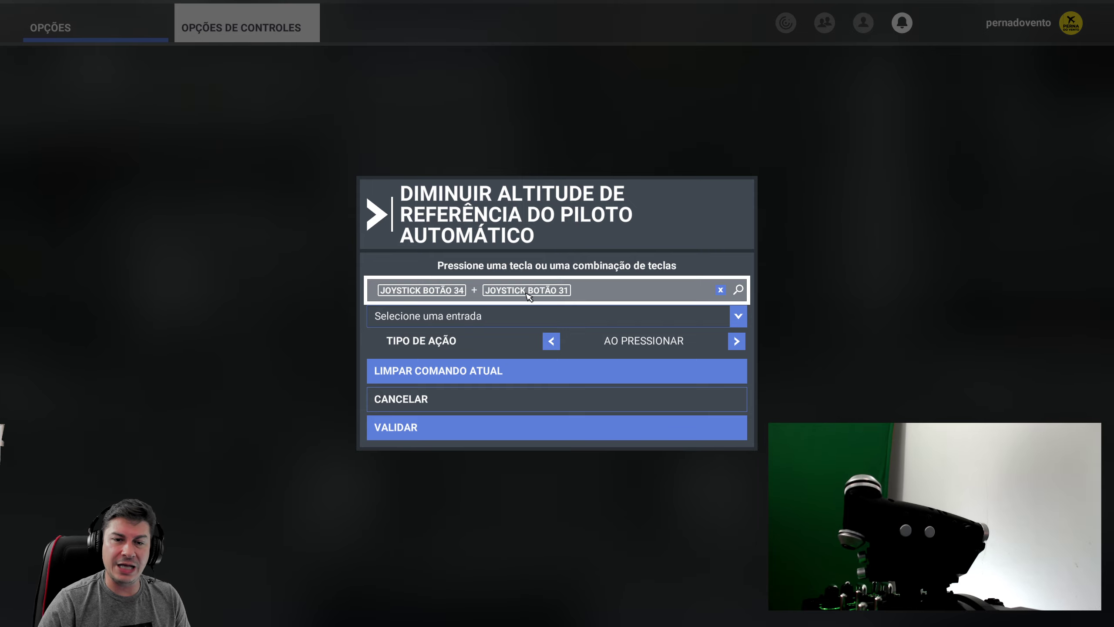
pyautogui.click(479, 381)
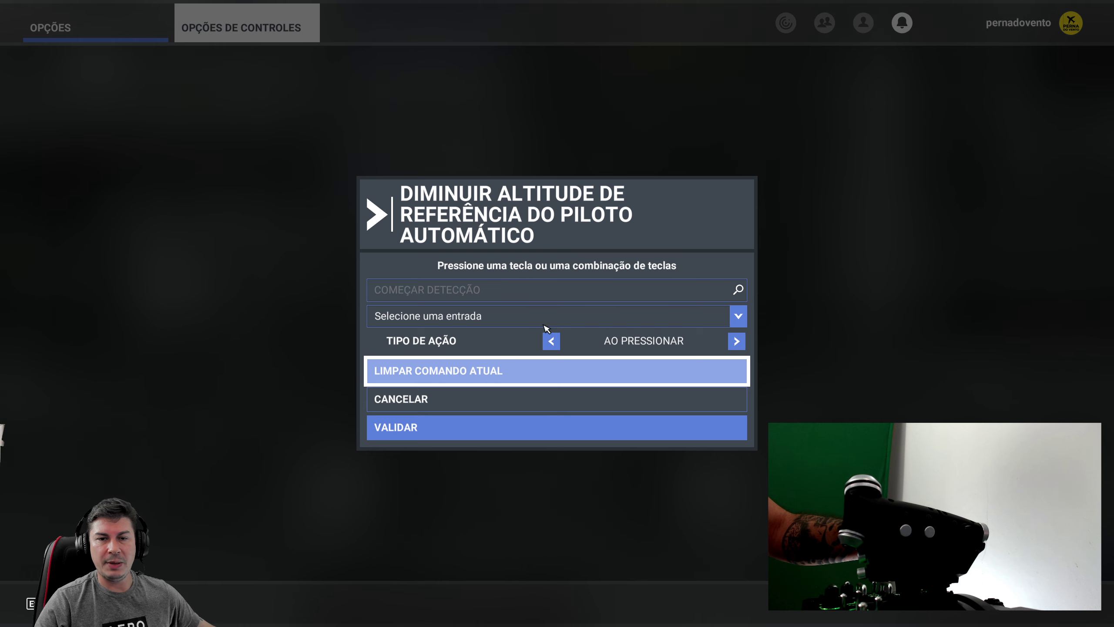
pyautogui.click(435, 401)
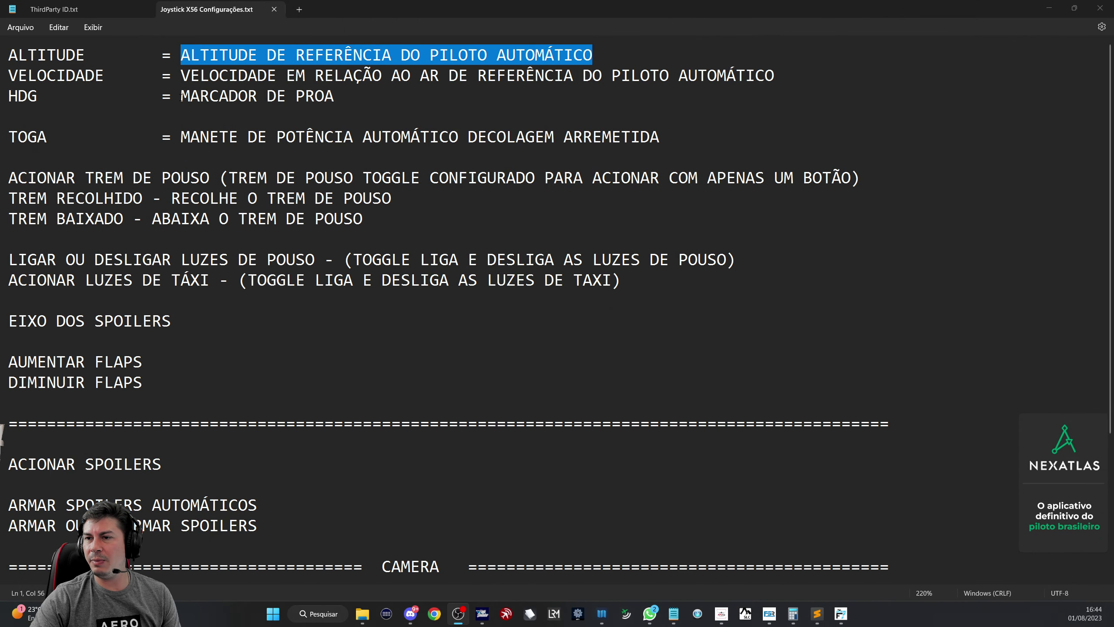
# - Copy MARCADOR DE PROA from the joystick notes and search the simulator's control options for it, replacing the altitude search
pyautogui.moveTo(181, 96); pyautogui.dragTo(334, 95)
pyautogui.hotkey('ctrl', 'c')
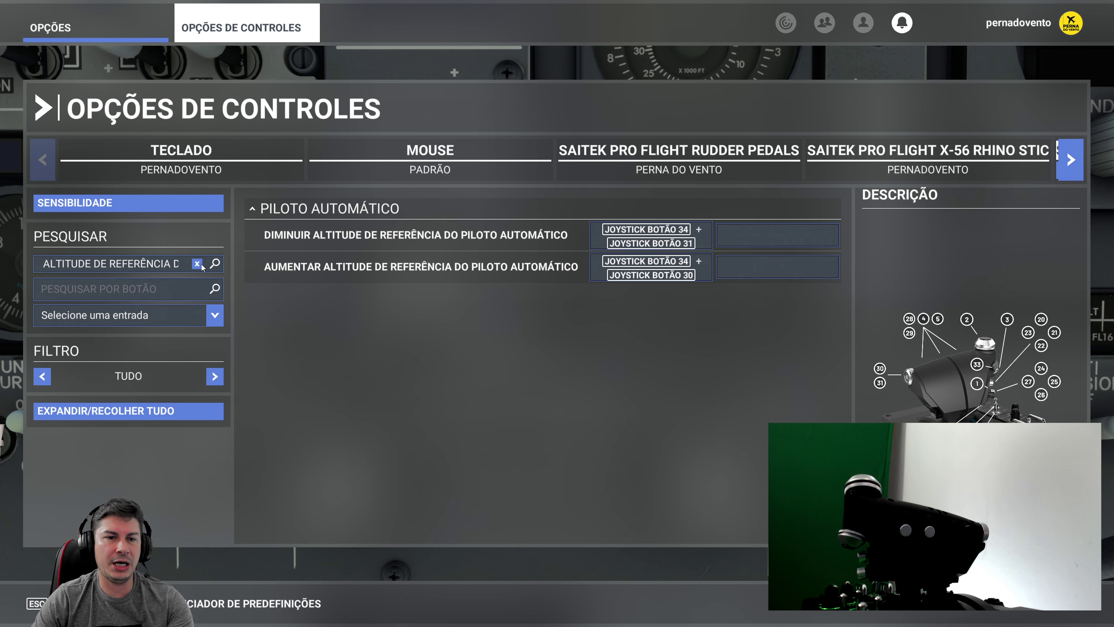
pyautogui.click(197, 264)
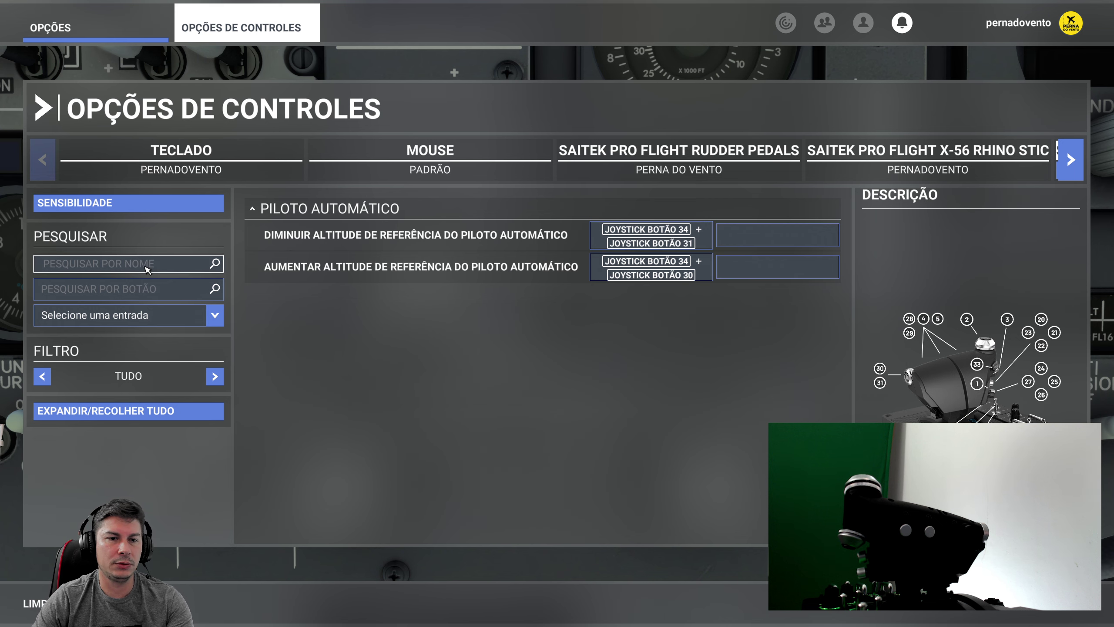
pyautogui.hotkey('ctrl', 'v')
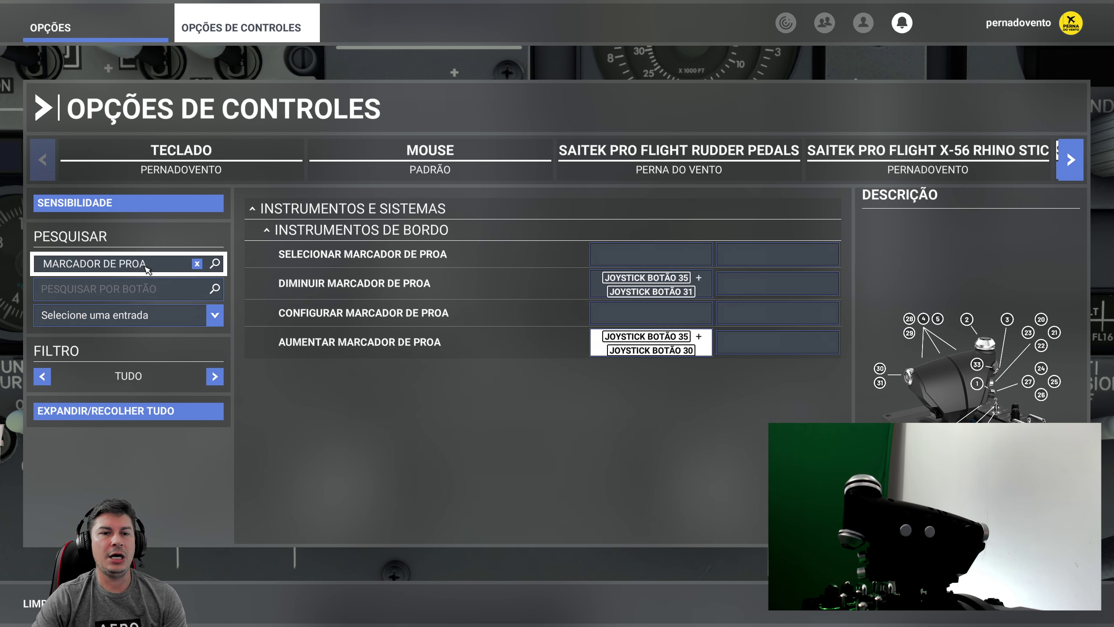
pyautogui.press('Return')
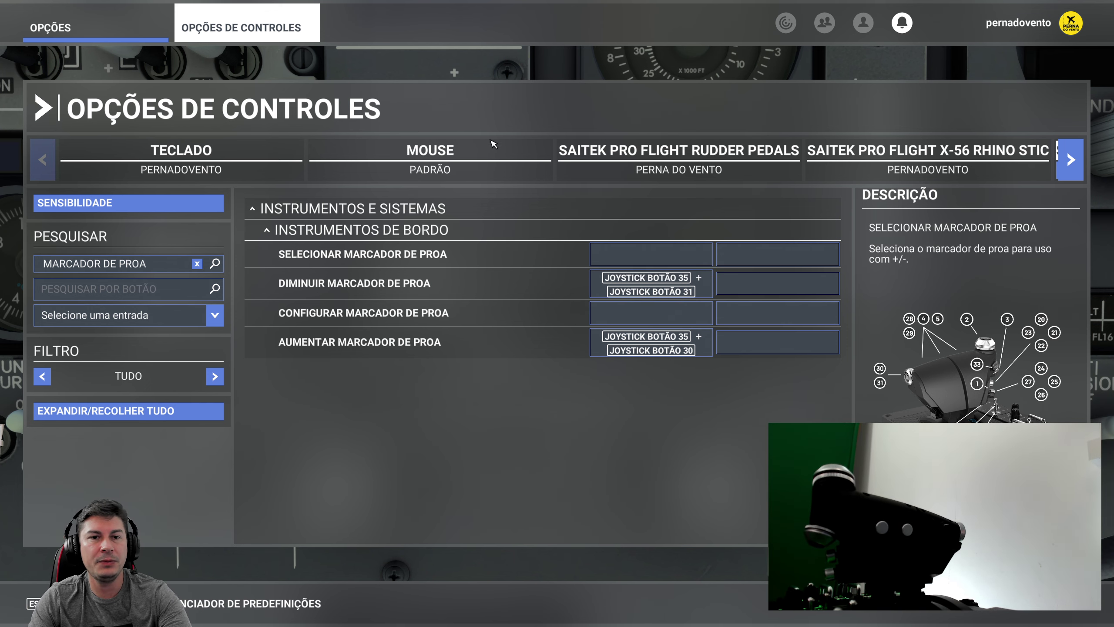
# - Leave the control options, resume the flight and bring the BACKGROUND and AFDS FLOOD lighting knobs into view
pyautogui.press('Escape')
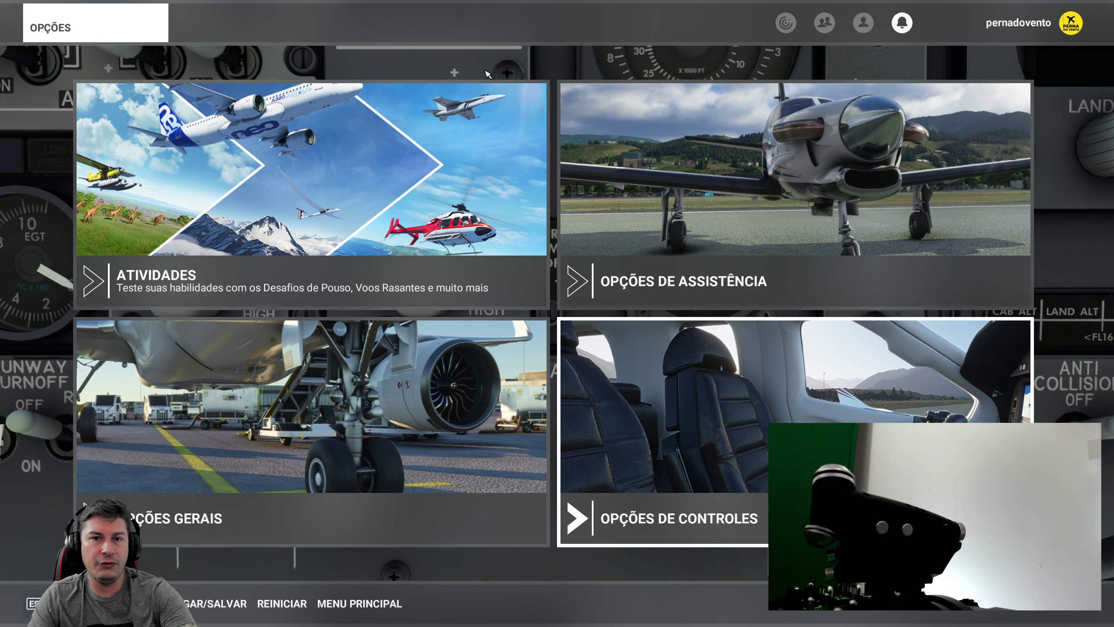
pyautogui.press('Escape')
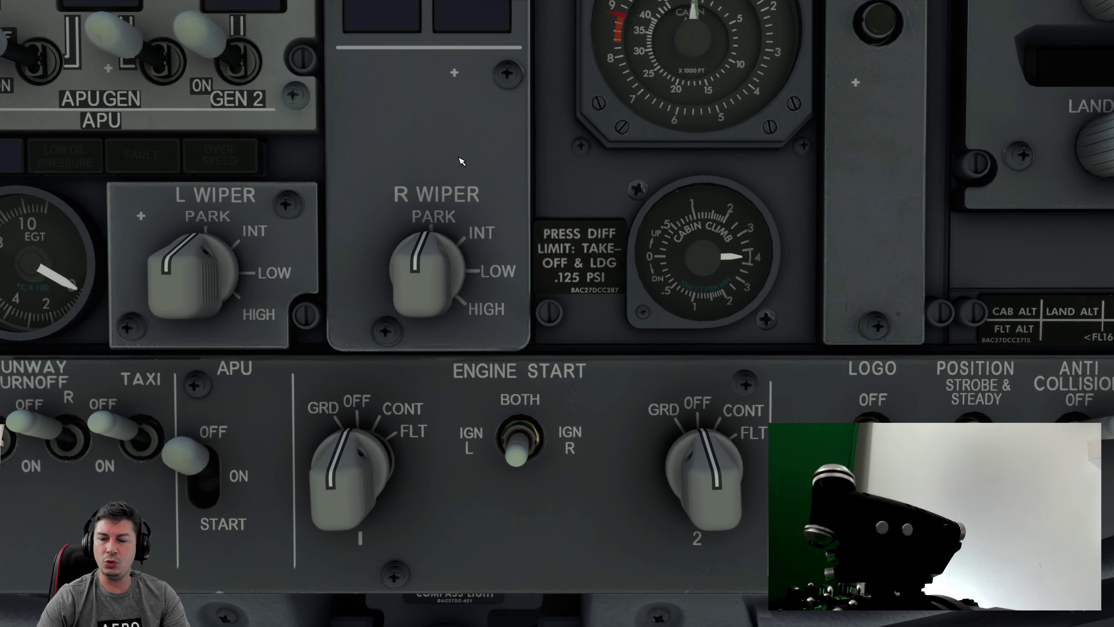
pyautogui.hotkey('ctrl', 'space')
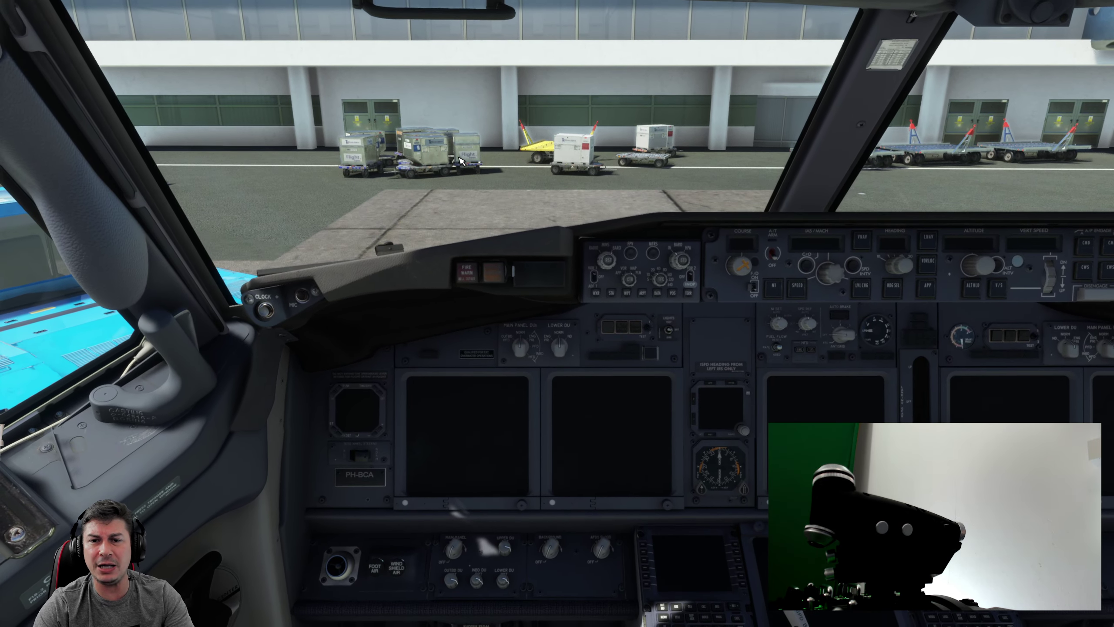
pyautogui.hotkey('alt', '1')
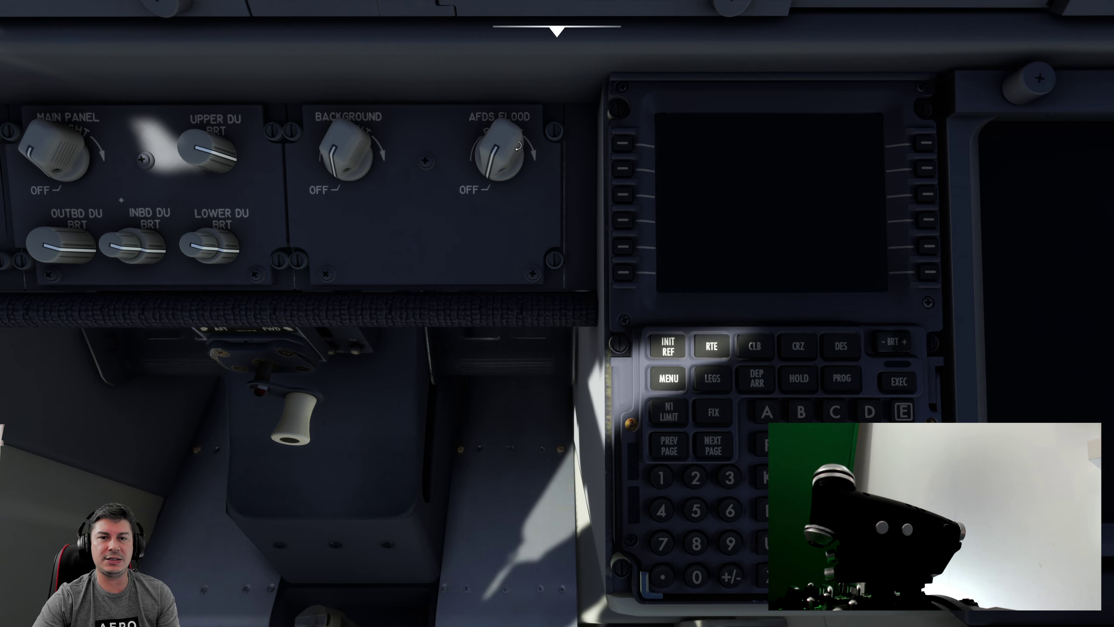
# - Turn the AFDS FLOOD knob up toward BRIGHT and back down toward OFF to try its range
pyautogui.scroll(-3, 492, 157)
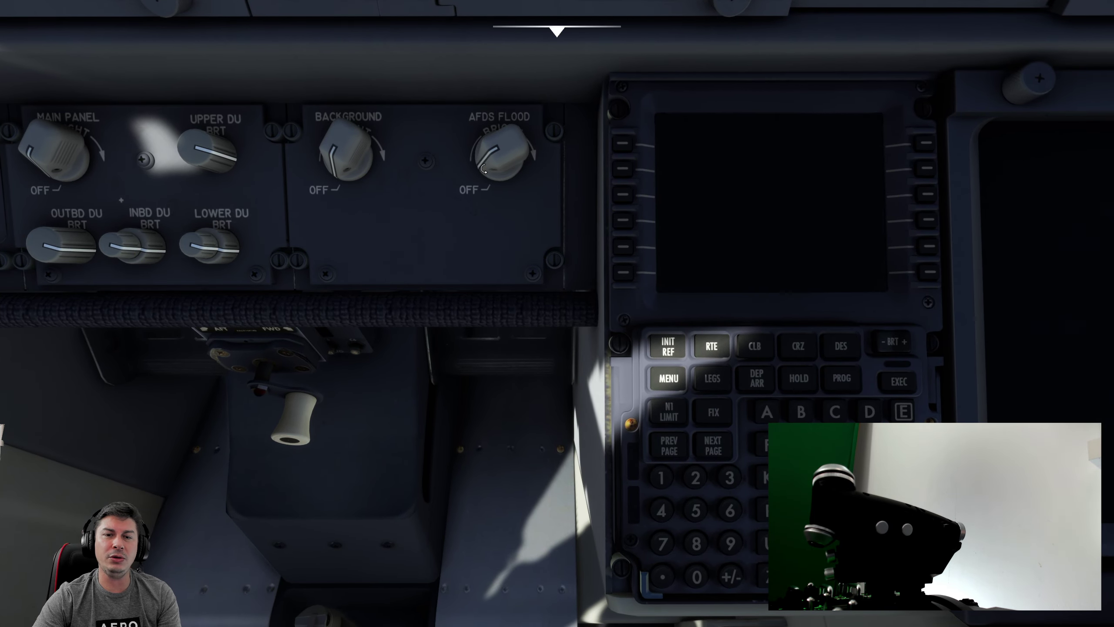
pyautogui.scroll(4, 523, 163)
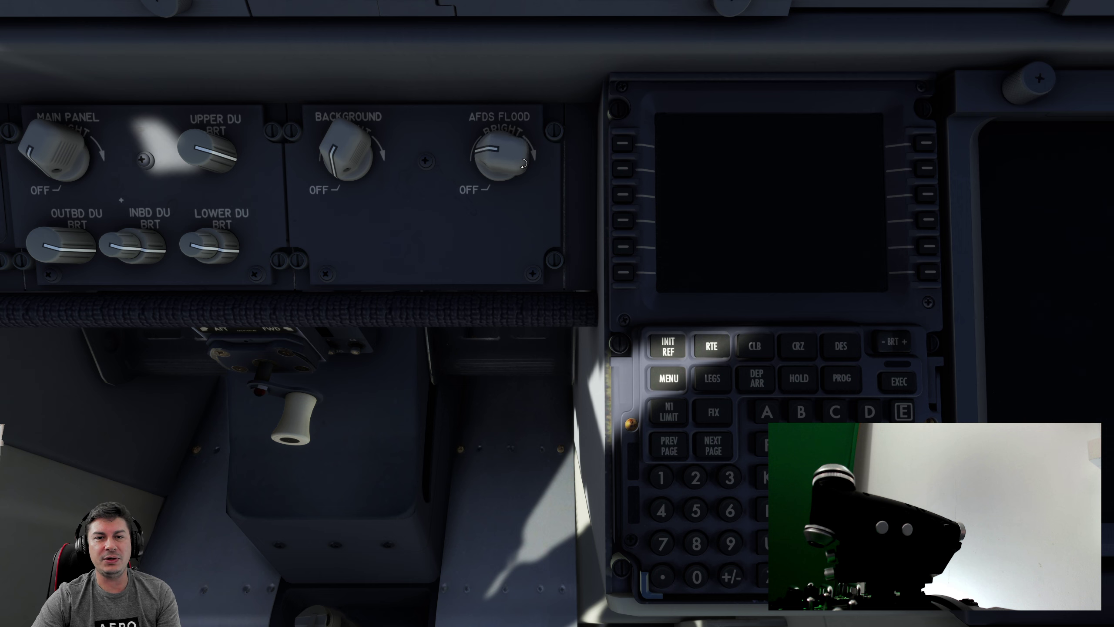
pyautogui.scroll(5, 523, 163)
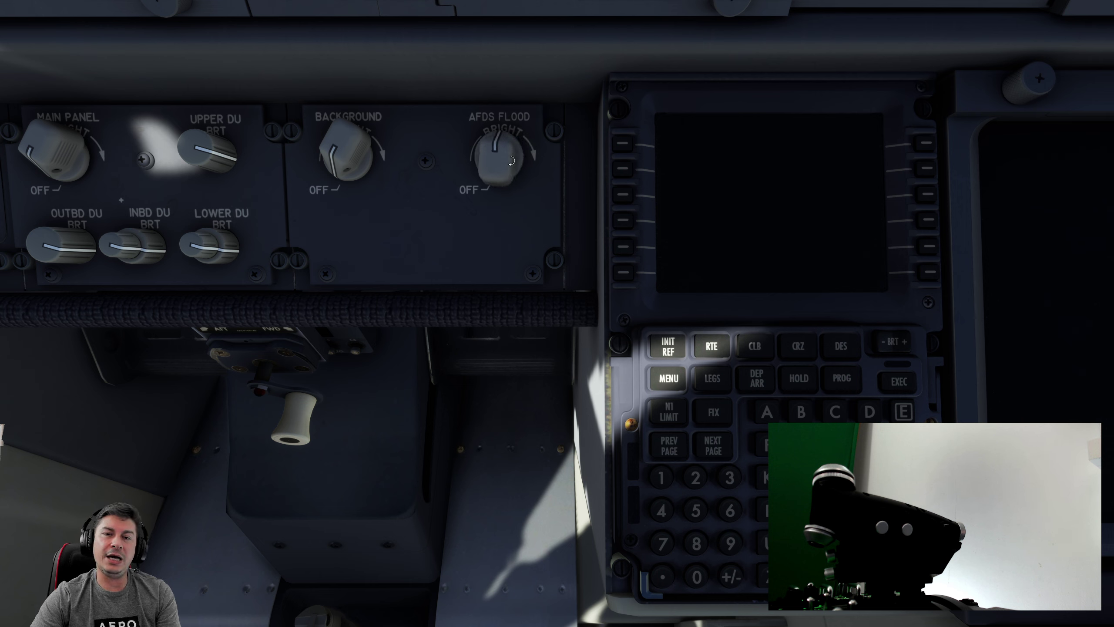
pyautogui.scroll(6, 511, 161)
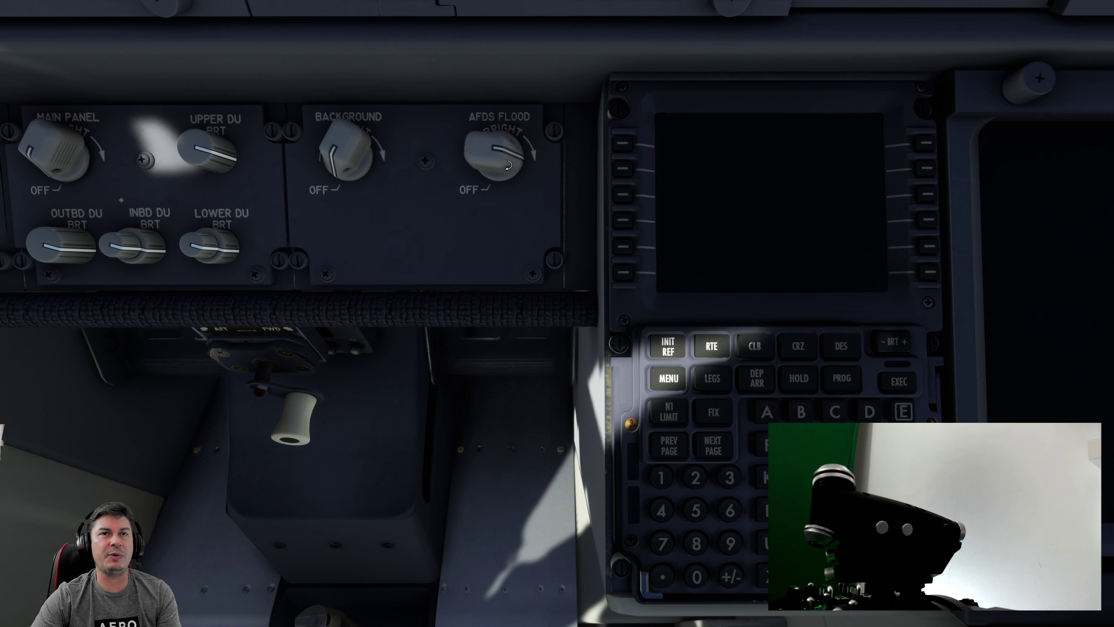
pyautogui.scroll(2, 508, 166)
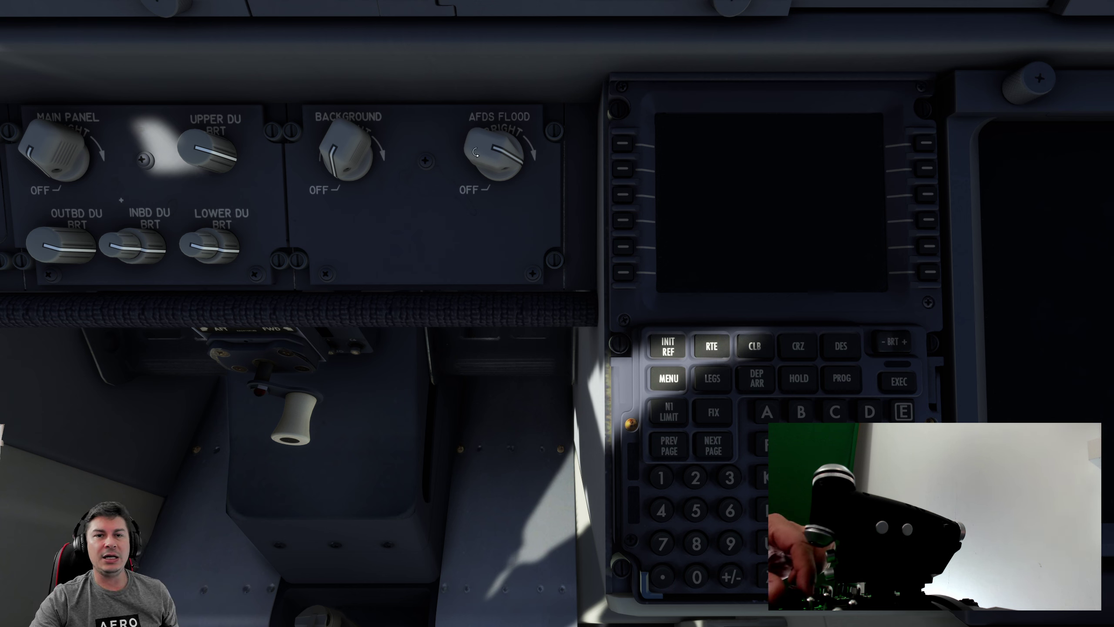
pyautogui.scroll(-2, 475, 152)
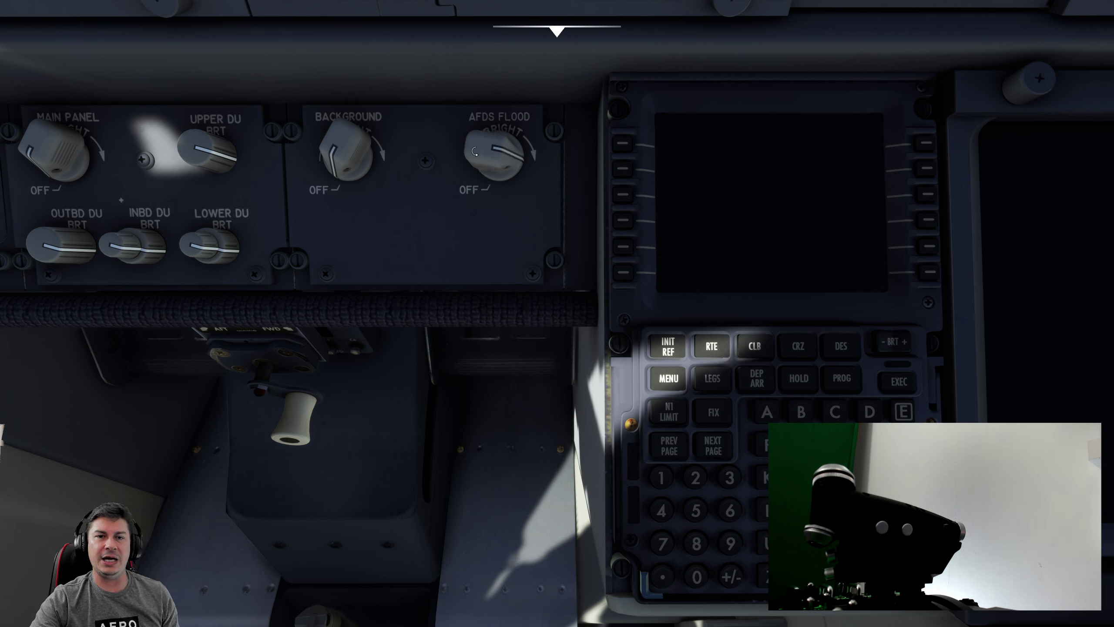
pyautogui.scroll(-5, 474, 152)
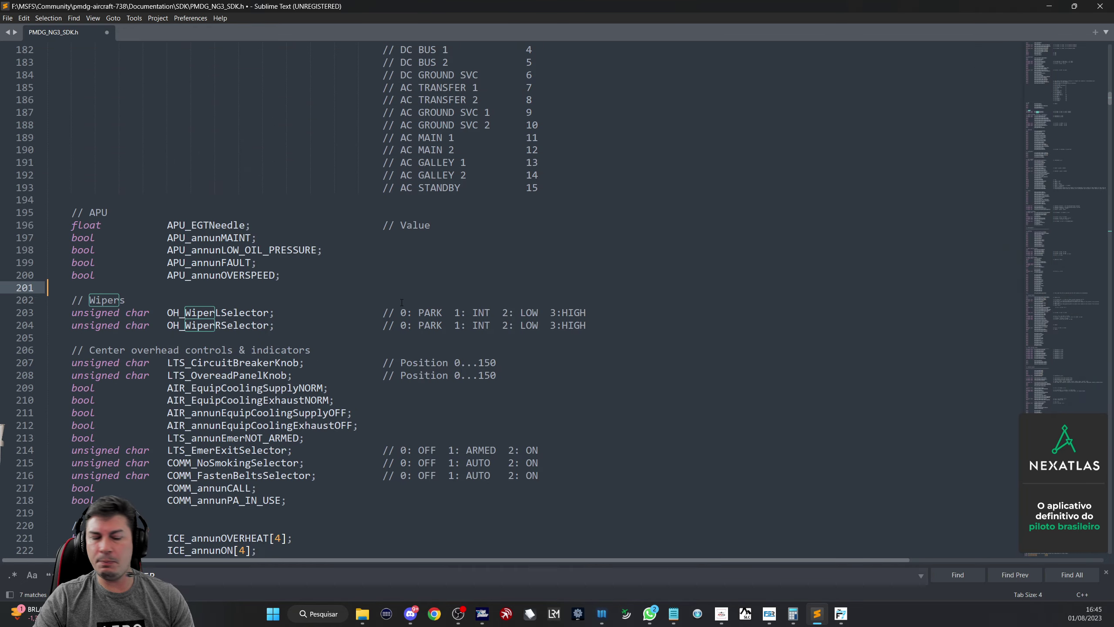
# - In Sublime Text, search PMDG_NG3_SDK.h for BACKGRO and highlight BackgroundKnob in the lower forward panel section
pyautogui.hotkey('ctrl', 'f')
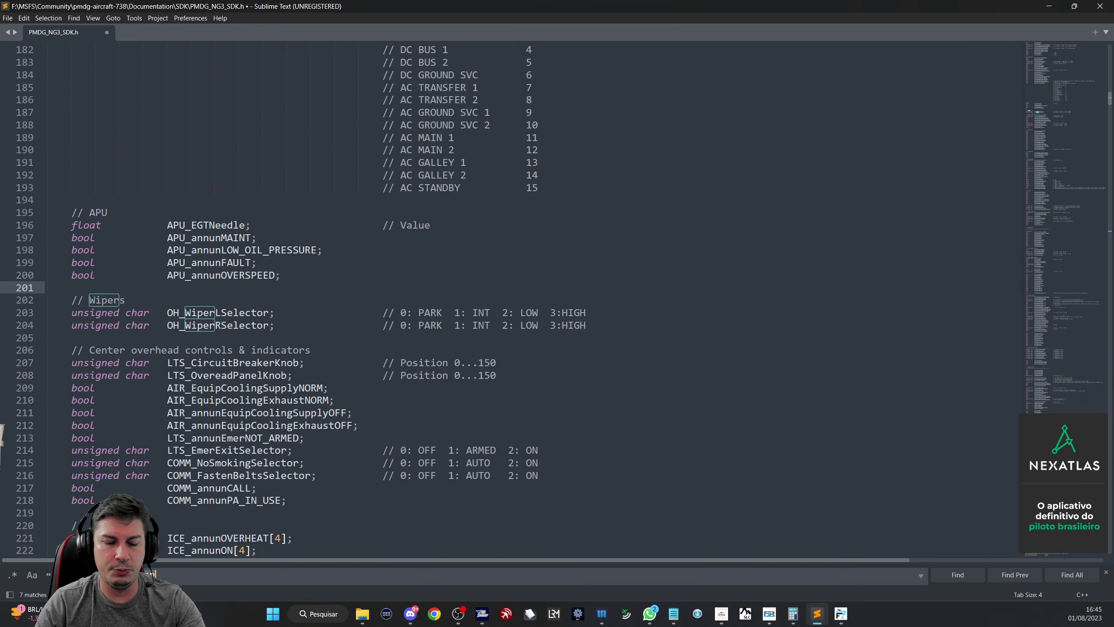
pyautogui.write('Bac')
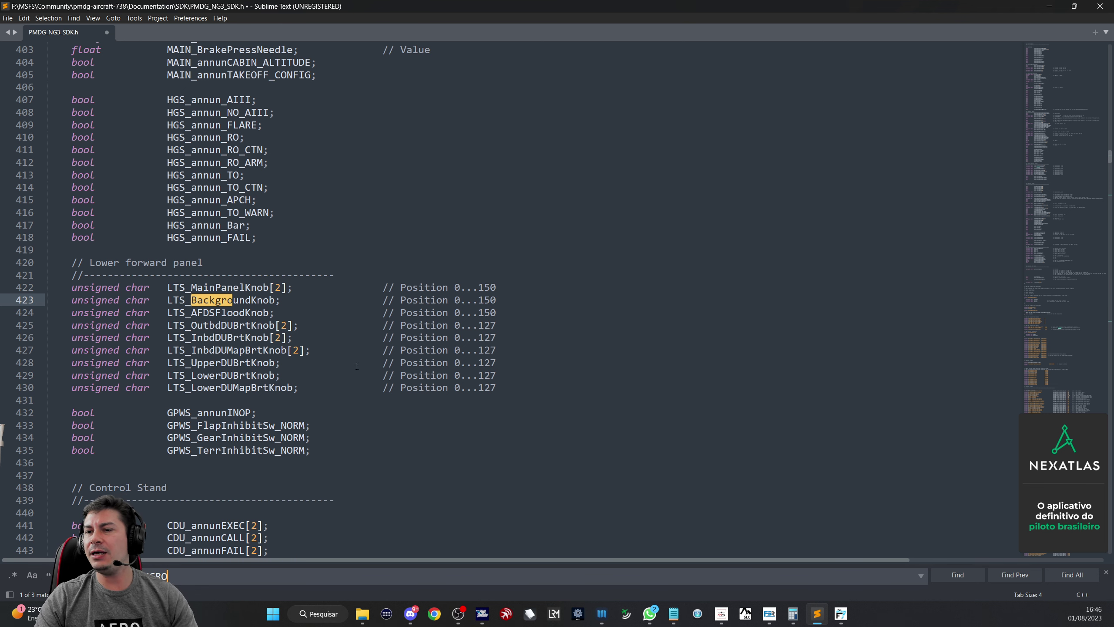
pyautogui.click(203, 302)
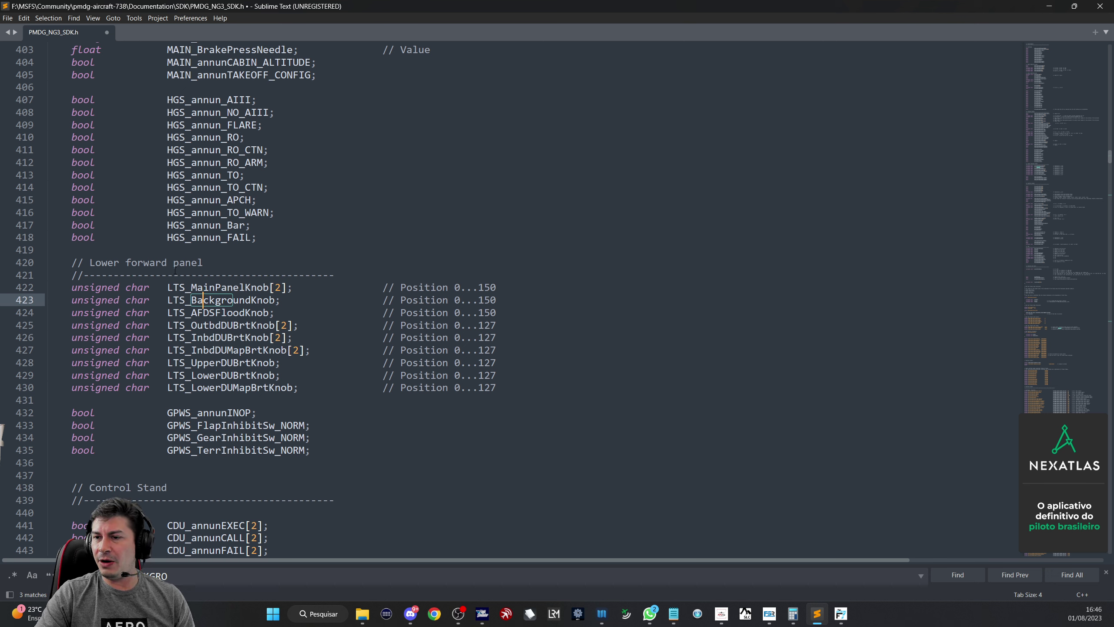
pyautogui.moveTo(191, 301); pyautogui.dragTo(275, 302)
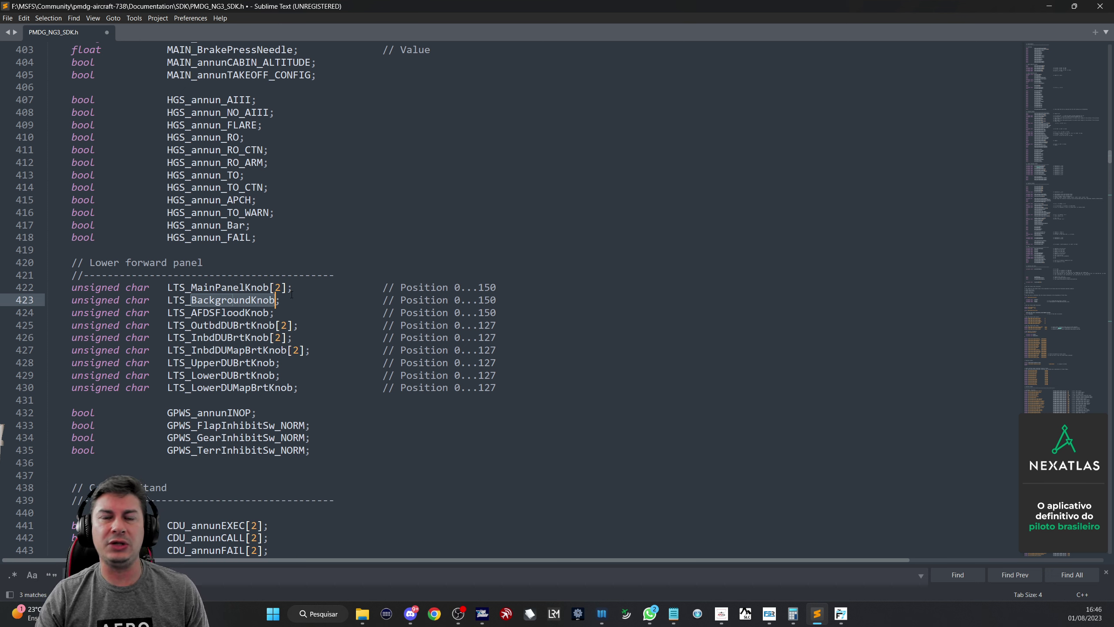
# - Highlight the position limits 0 and 150 in the LTS_BackgroundKnob comment to examine the knob's value range
pyautogui.moveTo(458, 302); pyautogui.dragTo(496, 302)
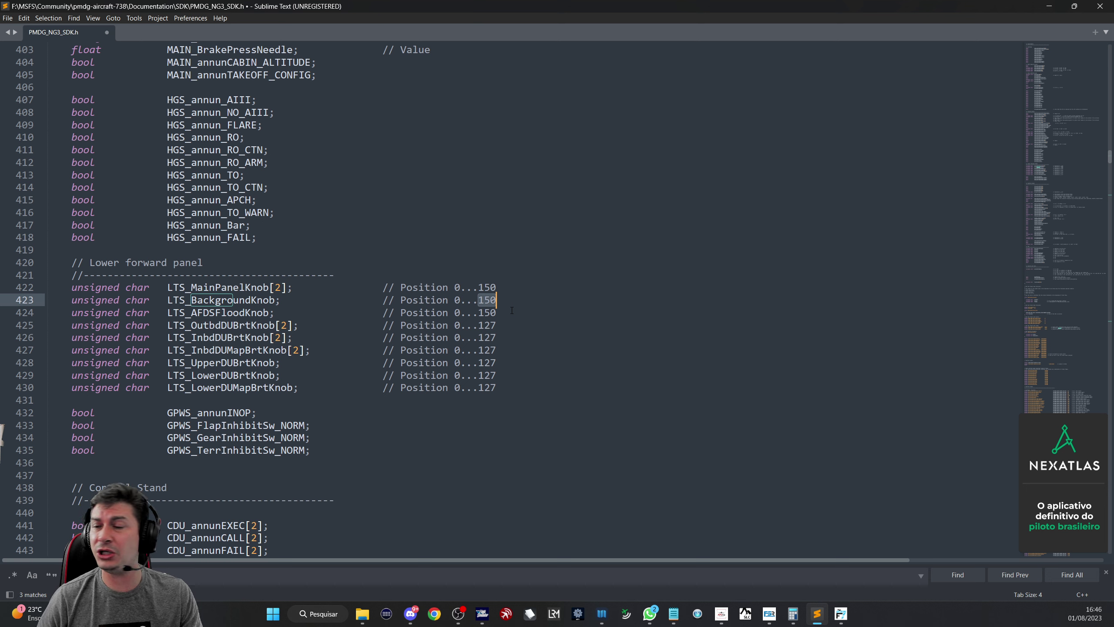
pyautogui.click(460, 301)
pyautogui.moveTo(496, 301); pyautogui.dragTo(479, 303)
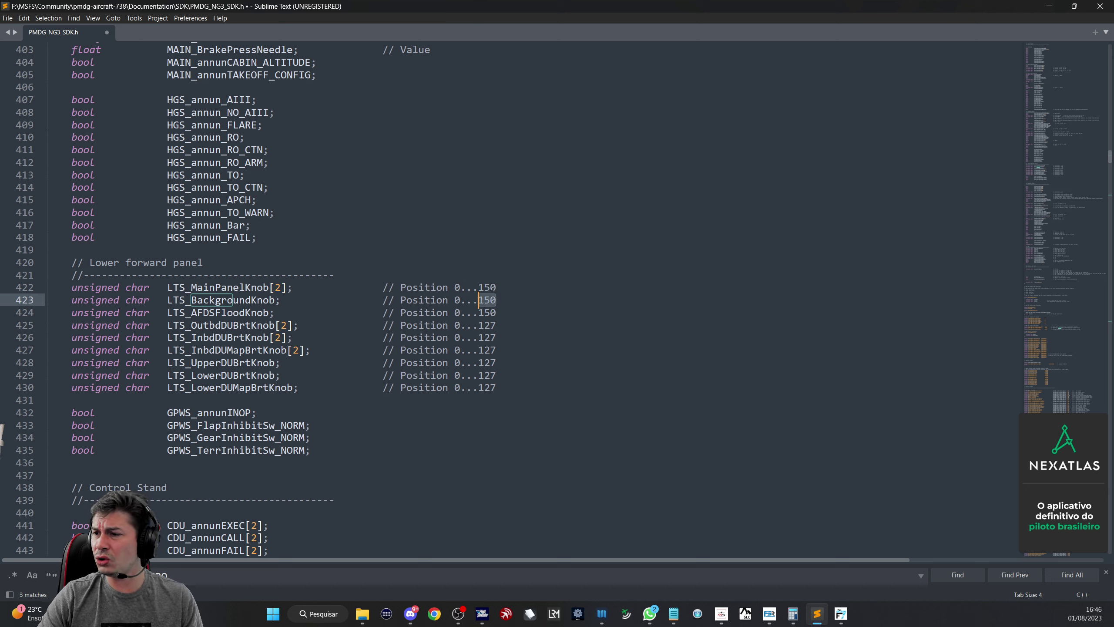
pyautogui.click(493, 288)
pyautogui.moveTo(493, 288); pyautogui.dragTo(462, 302)
pyautogui.click(497, 302)
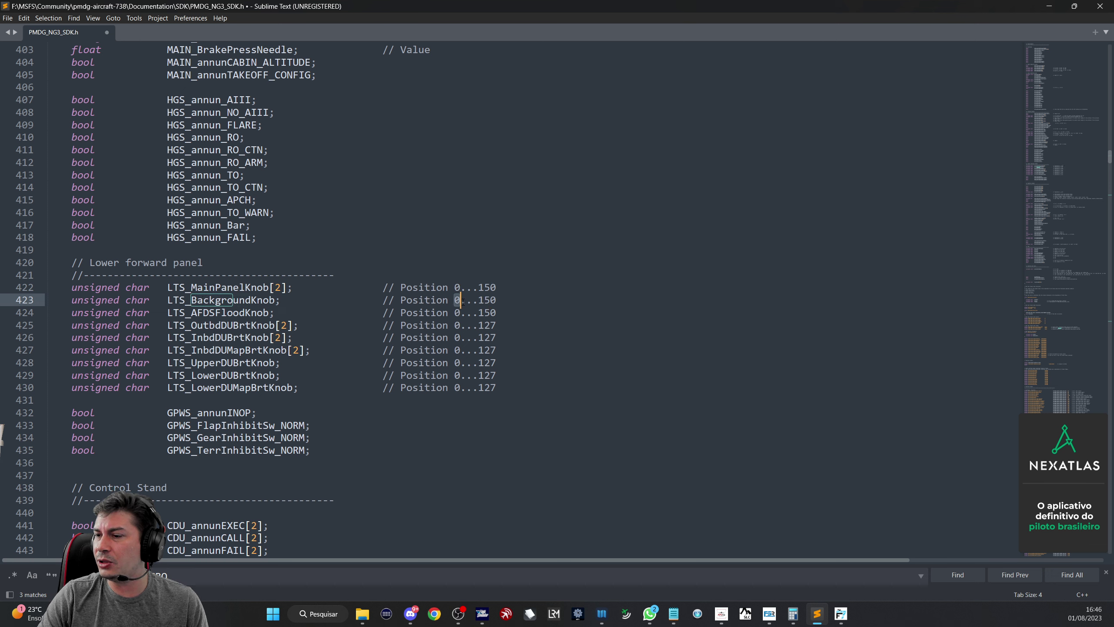
pyautogui.click(507, 302)
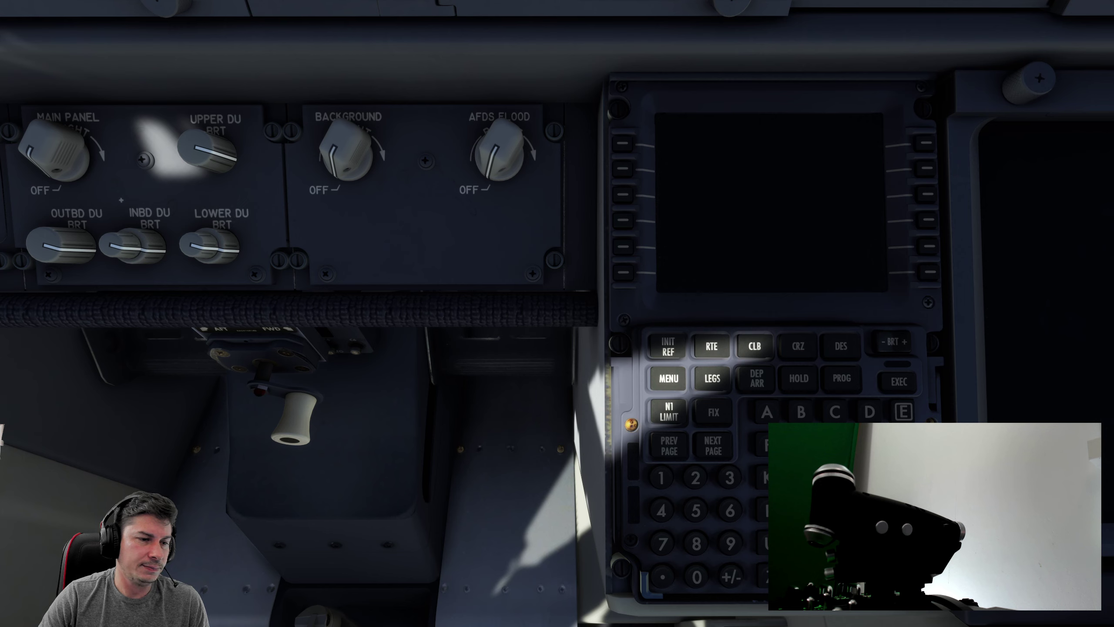
# - Switch to the FSUIPC7 window
pyautogui.hotkey('alt', 'f')
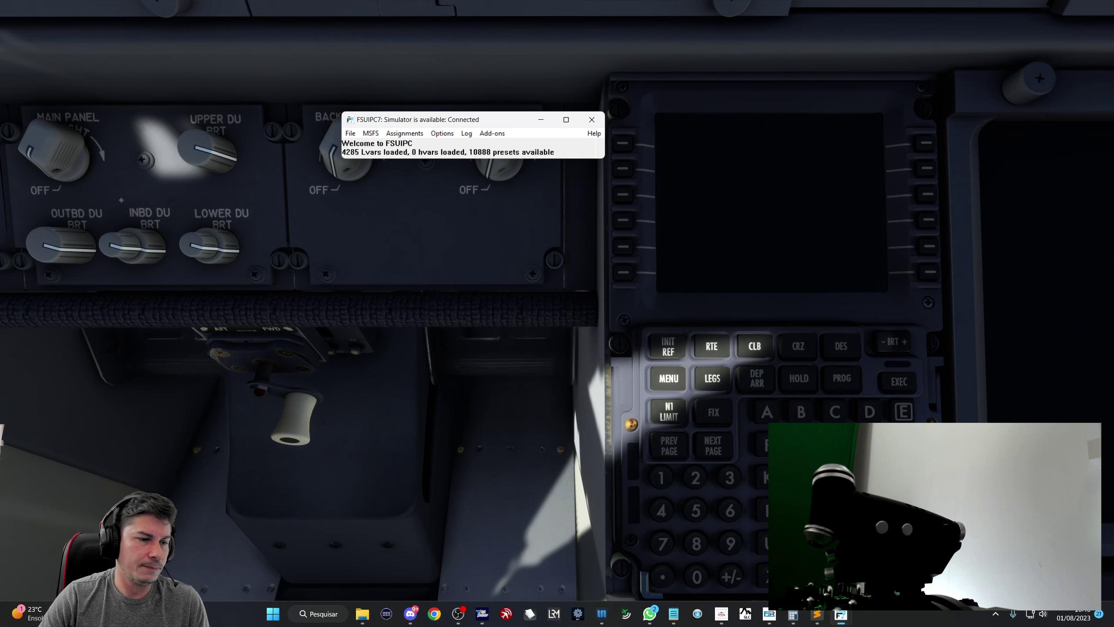
pyautogui.click(405, 133)
pyautogui.click(410, 159)
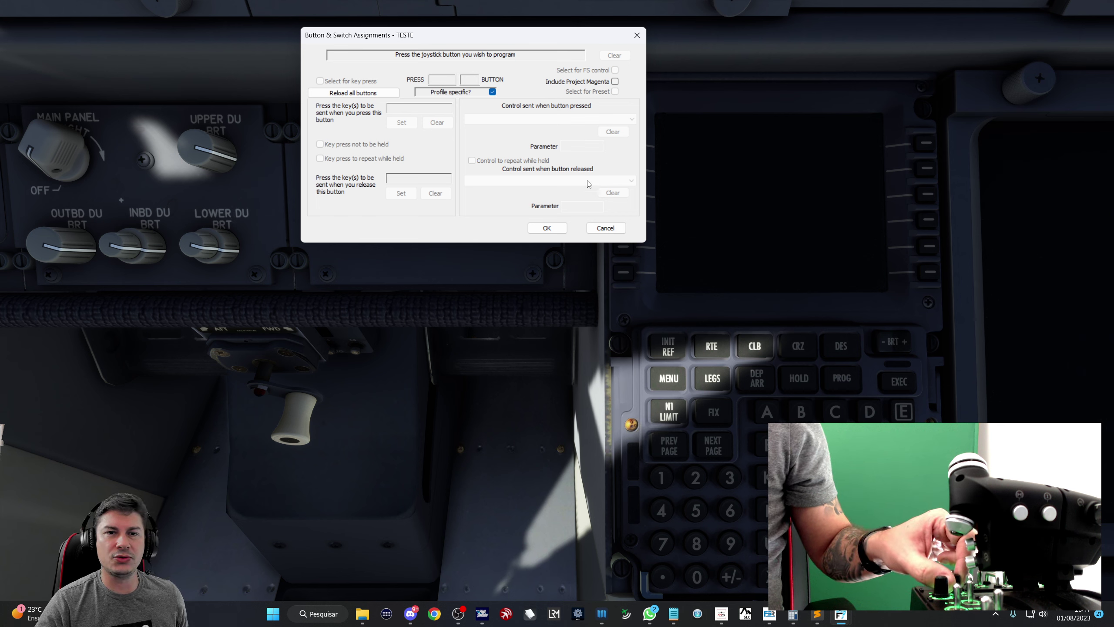
pyautogui.moveTo(482, 37); pyautogui.dragTo(474, 78)
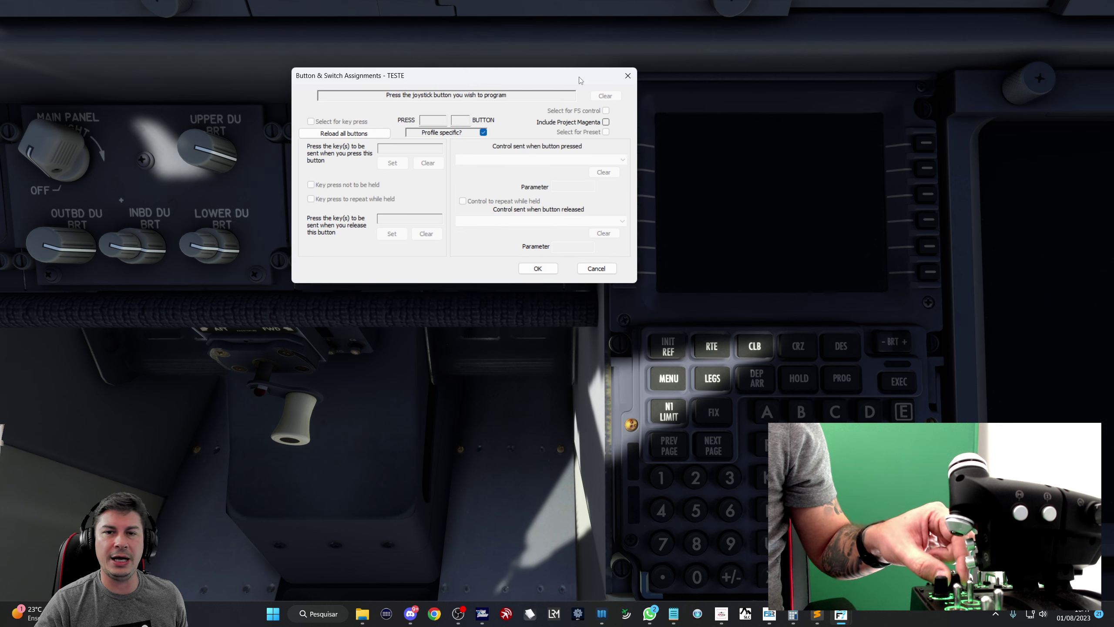
pyautogui.click(628, 76)
# - Open the axis assignments, ignore joystick X's Y axis, and select action range 1 for joystick L's T axis
pyautogui.click(417, 134)
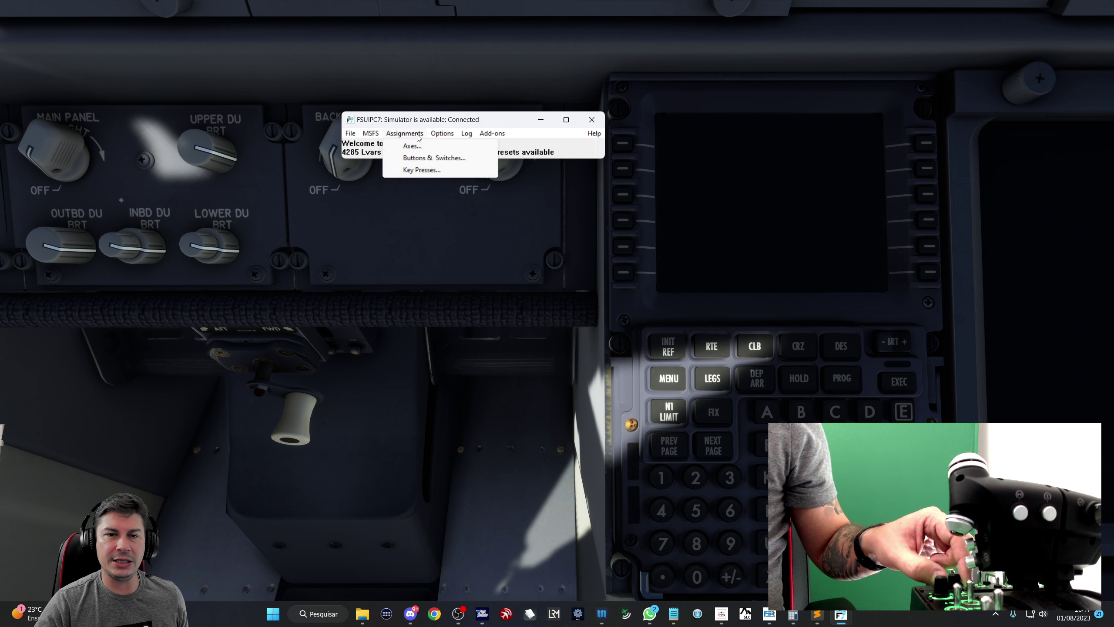
pyautogui.click(412, 145)
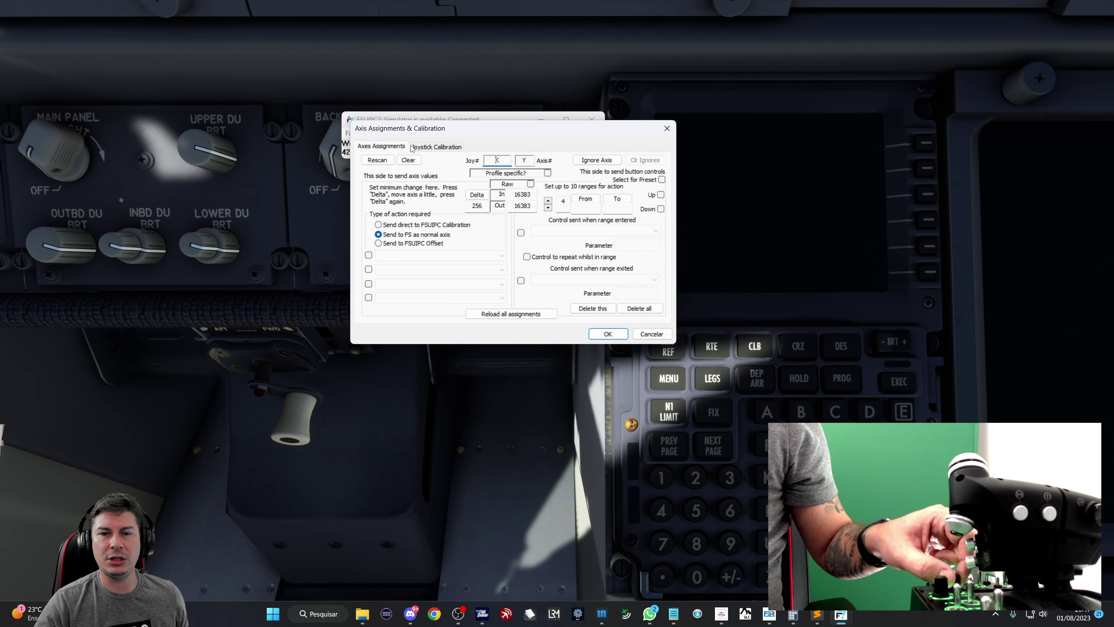
pyautogui.click(592, 161)
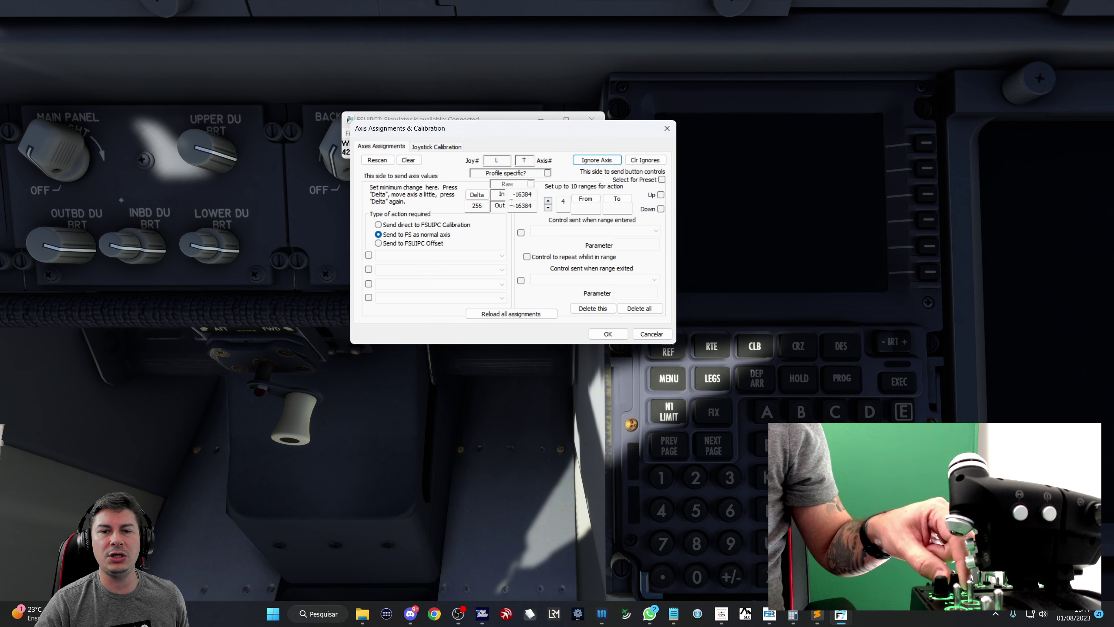
pyautogui.click(548, 208)
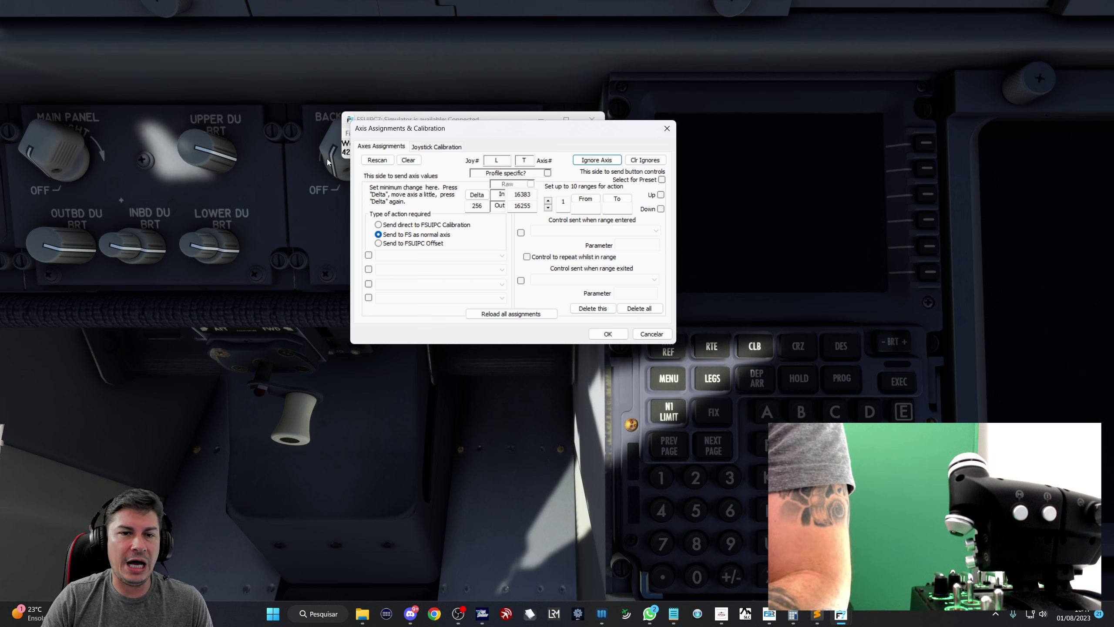
# - Examine the latest ROTOR_BRAKE events in the event log to find the knob's parameter number
pyautogui.click(311, 204)
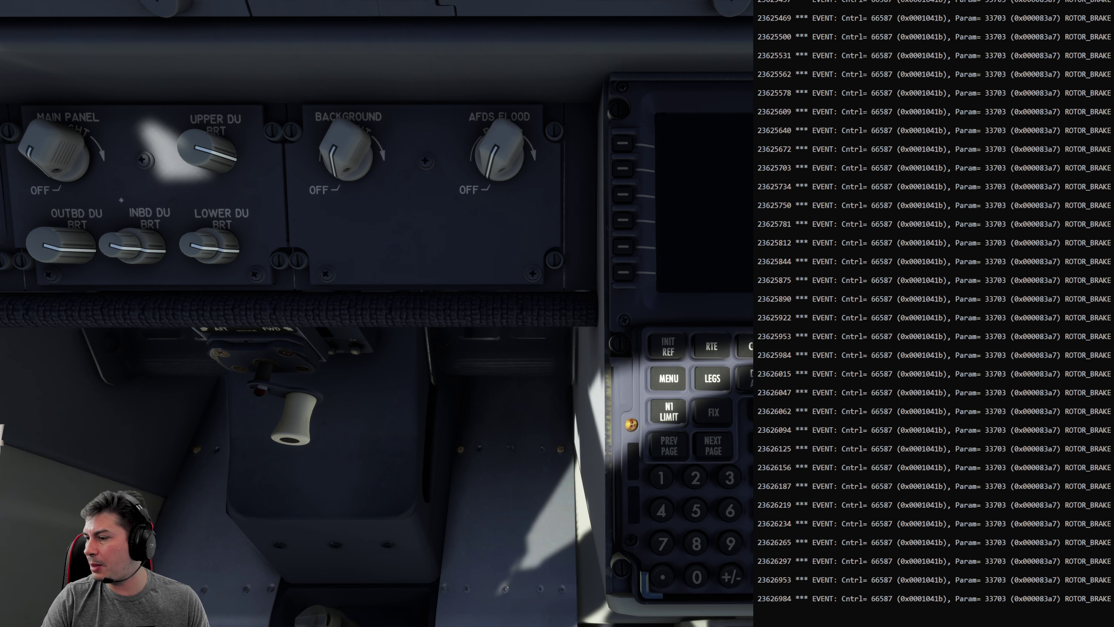
pyautogui.scroll(-3, 1017, 474)
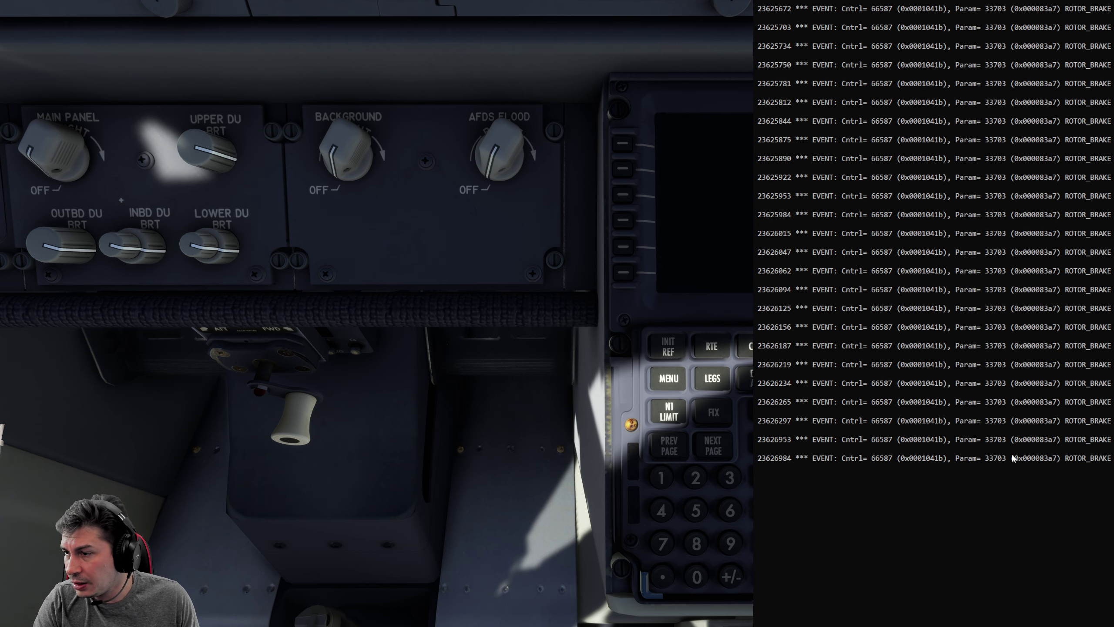
pyautogui.scroll(-2, 1002, 438)
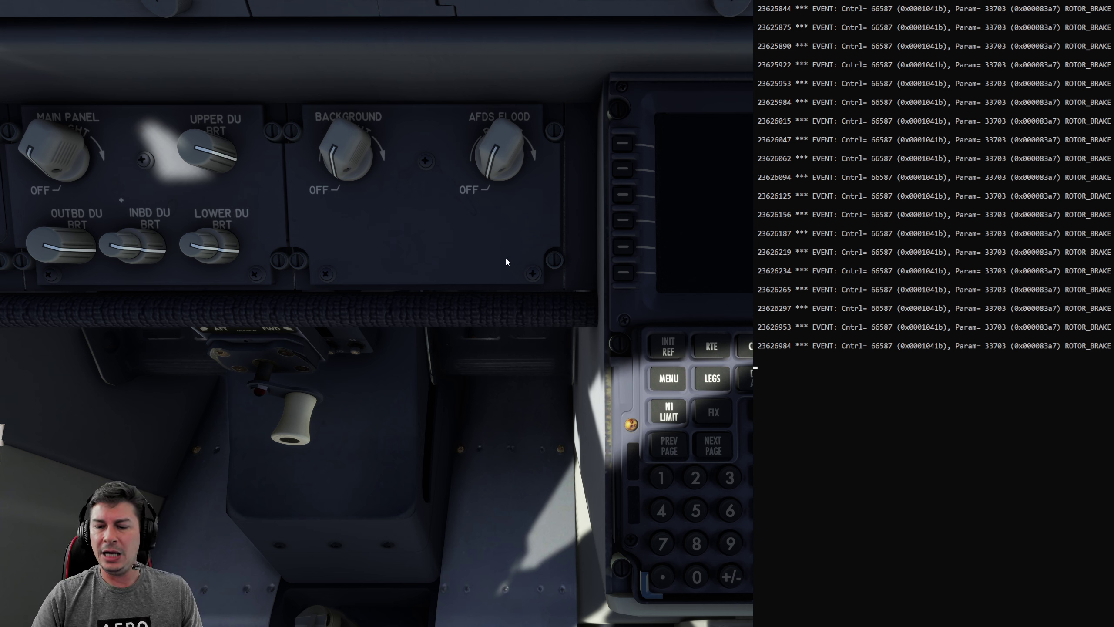
# - Add 69632 and 337 in the Calculator to get the custom control number, and close it
pyautogui.press('XF86Calculator')
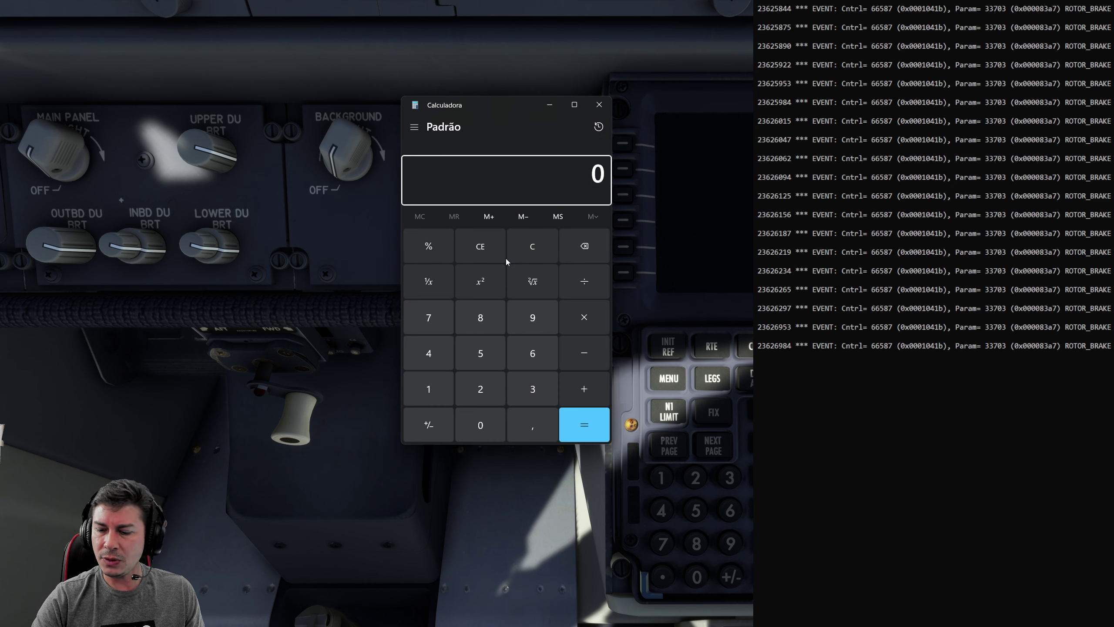
pyautogui.write('69632')
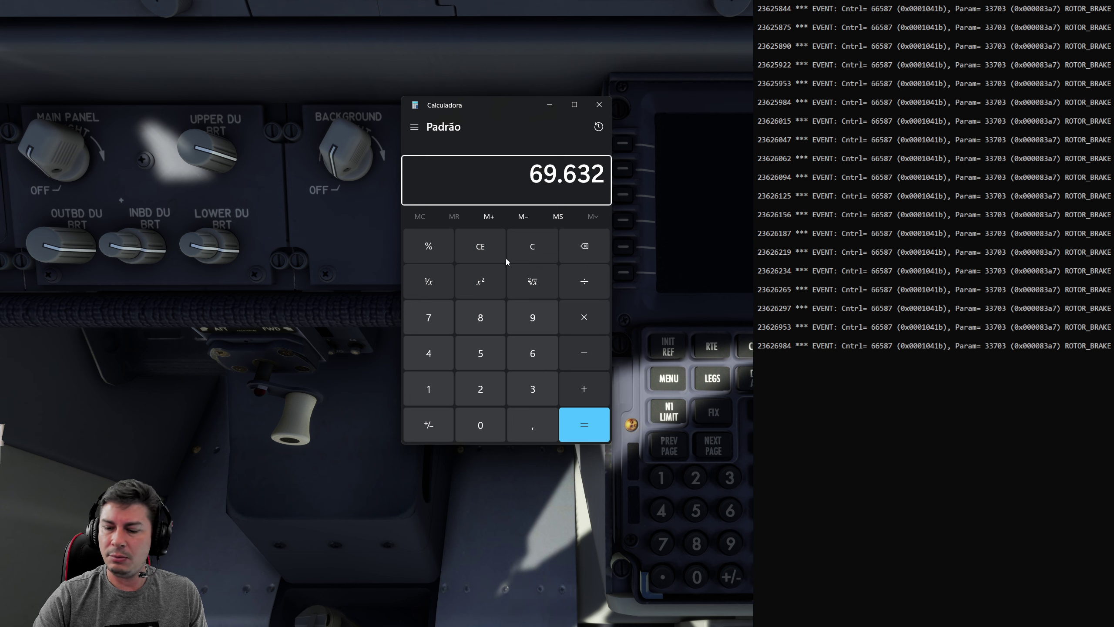
pyautogui.press('+')
pyautogui.write('337')
pyautogui.press('Return')
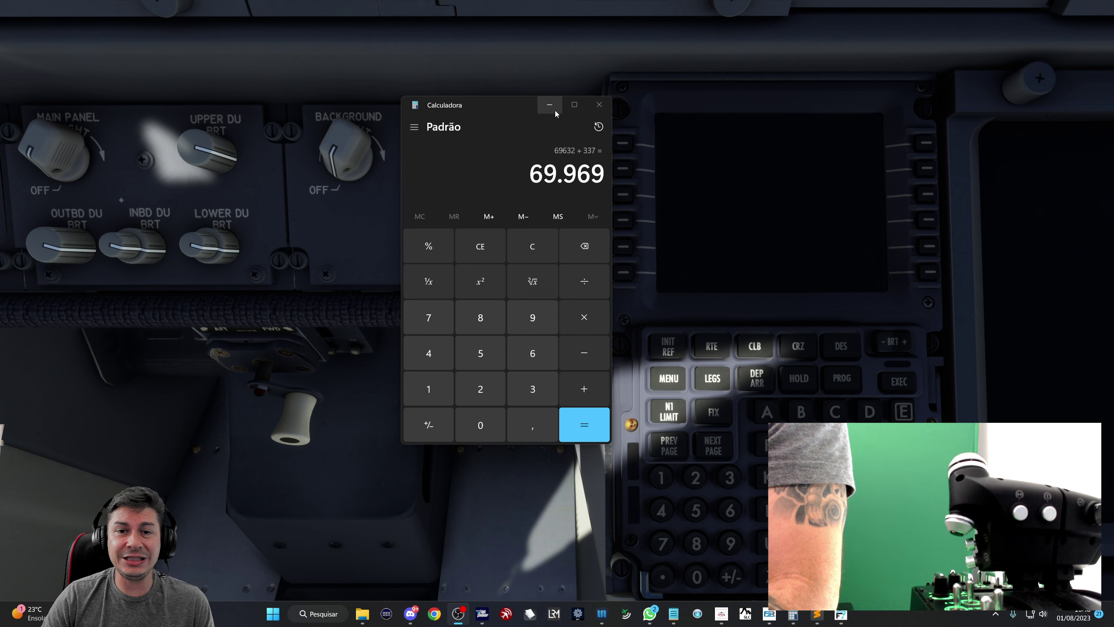
pyautogui.click(600, 110)
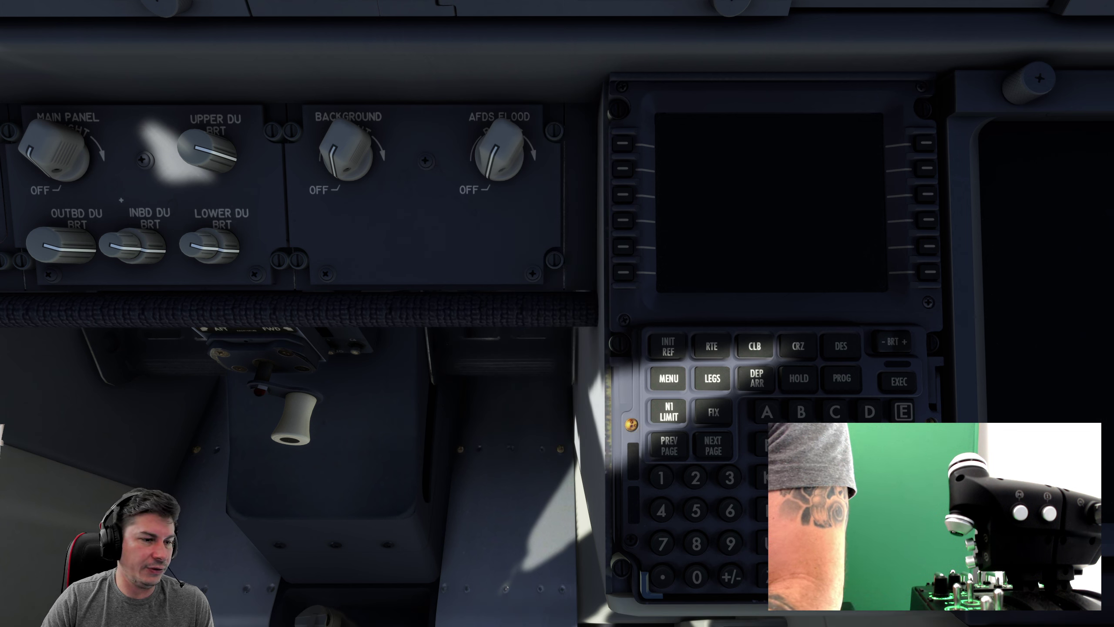
# - Back in FSUIPC7's axis assignments, enable the control sent on entering range 1 and set it to custom control 69969
pyautogui.hotkey('alt', 'Tab')
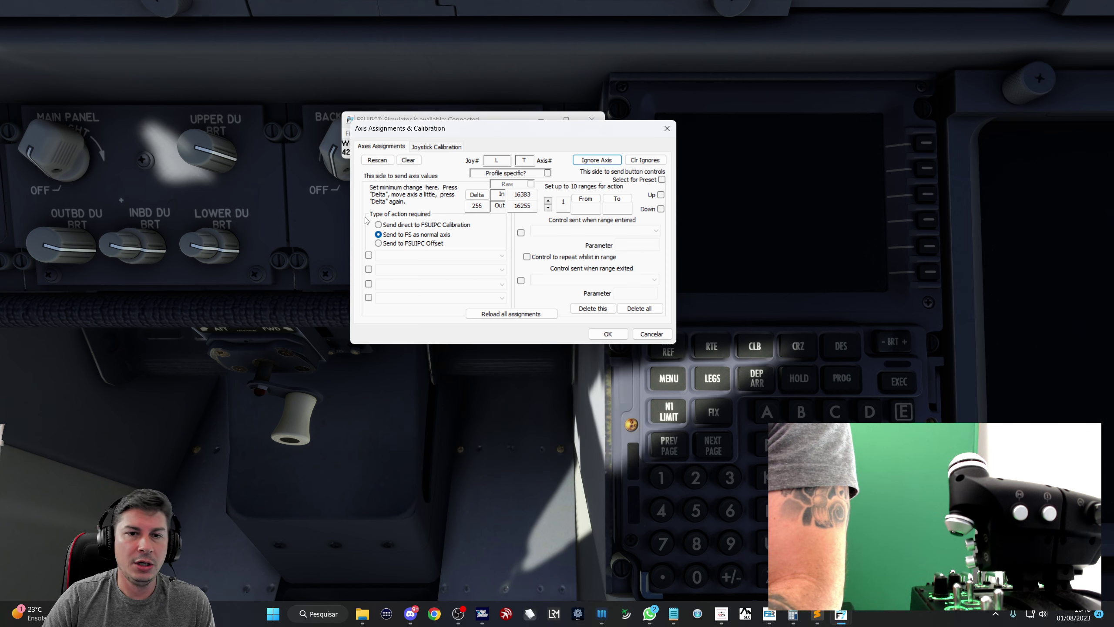
pyautogui.click(548, 201)
pyautogui.click(548, 201)
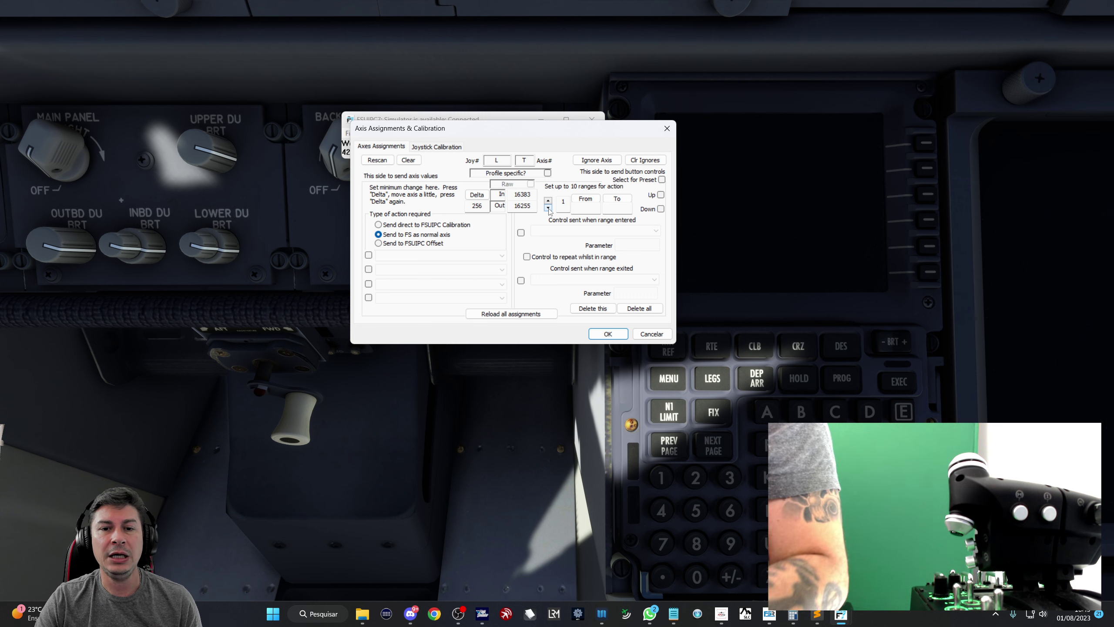
pyautogui.click(521, 233)
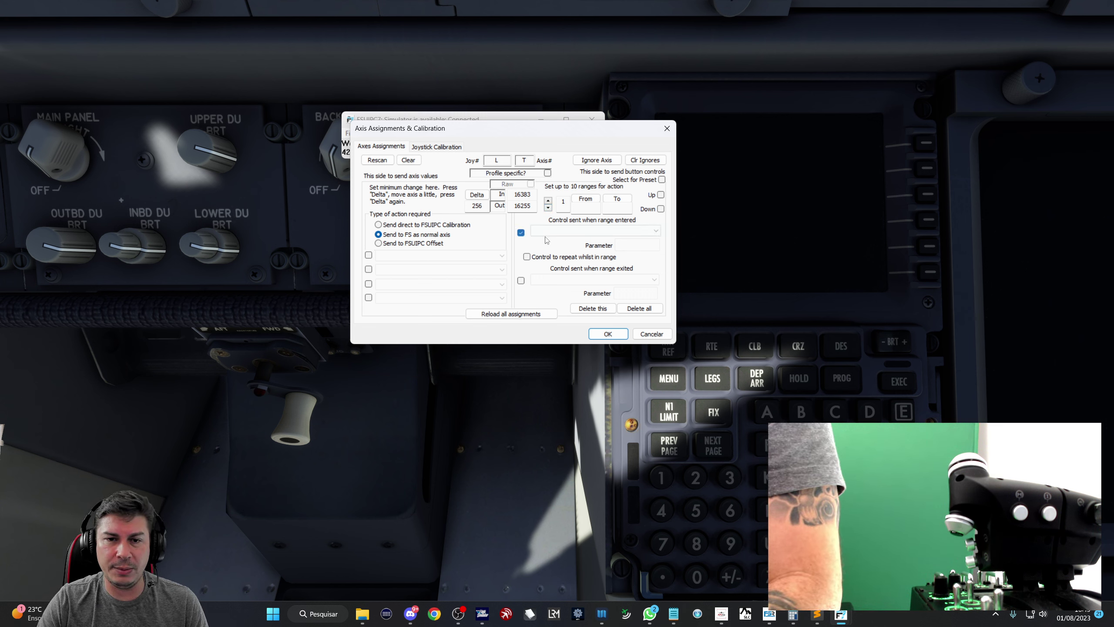
pyautogui.click(557, 232)
pyautogui.click(559, 249)
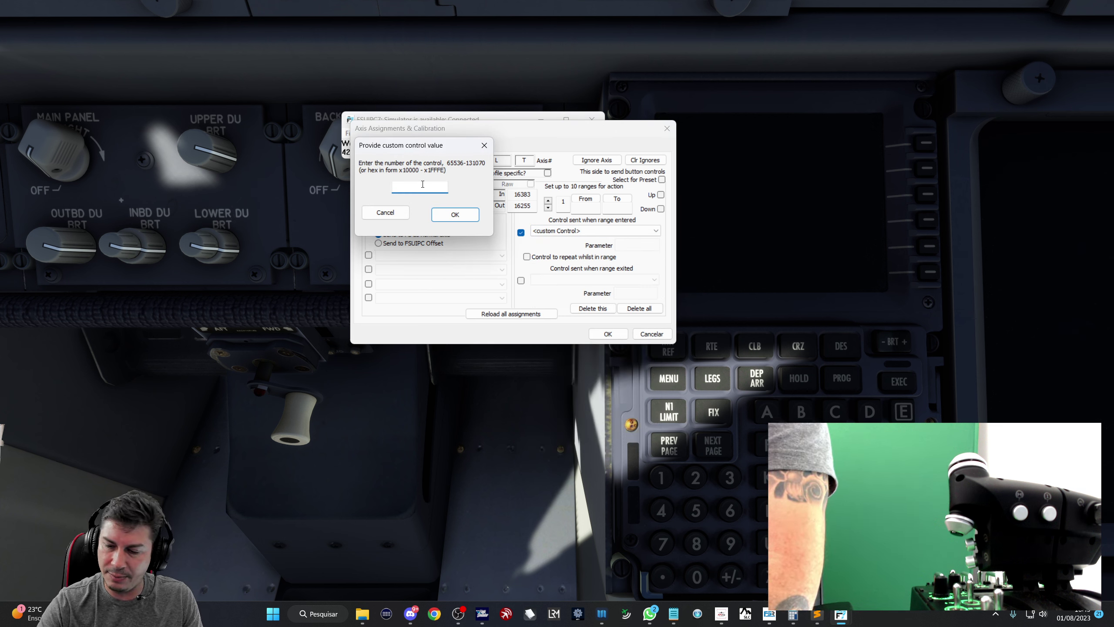
pyautogui.write('69969')
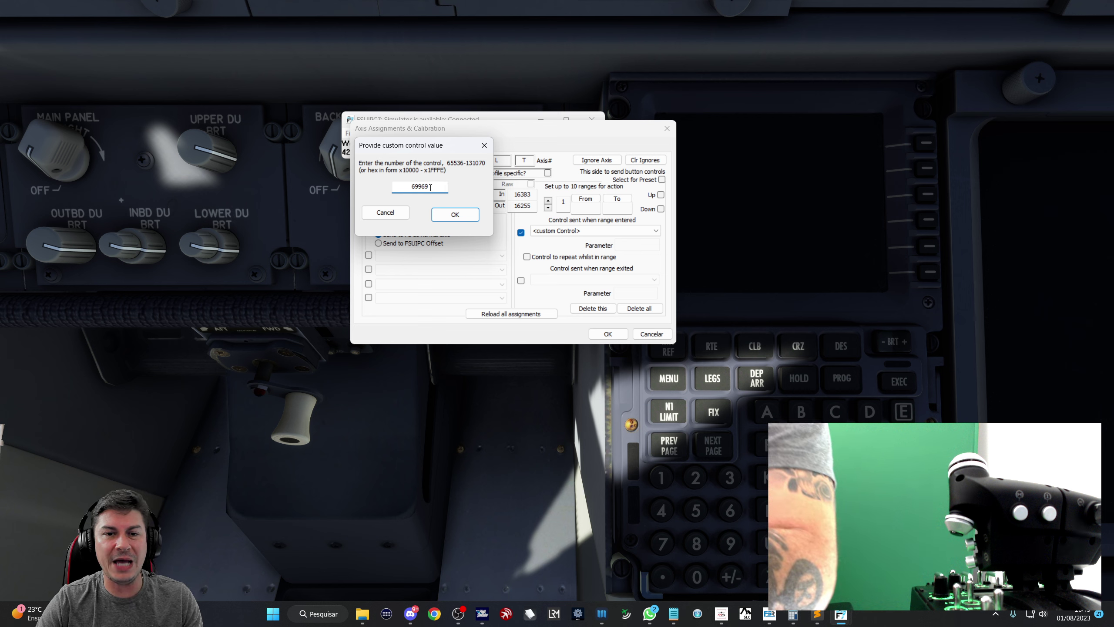
pyautogui.moveTo(443, 186); pyautogui.dragTo(385, 189)
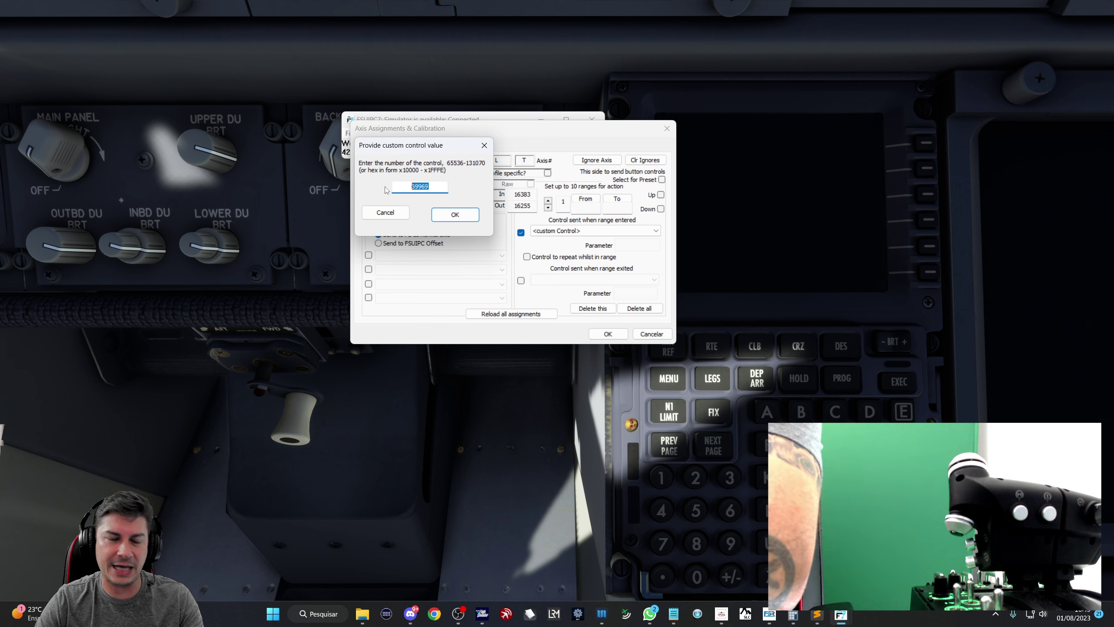
pyautogui.click(458, 215)
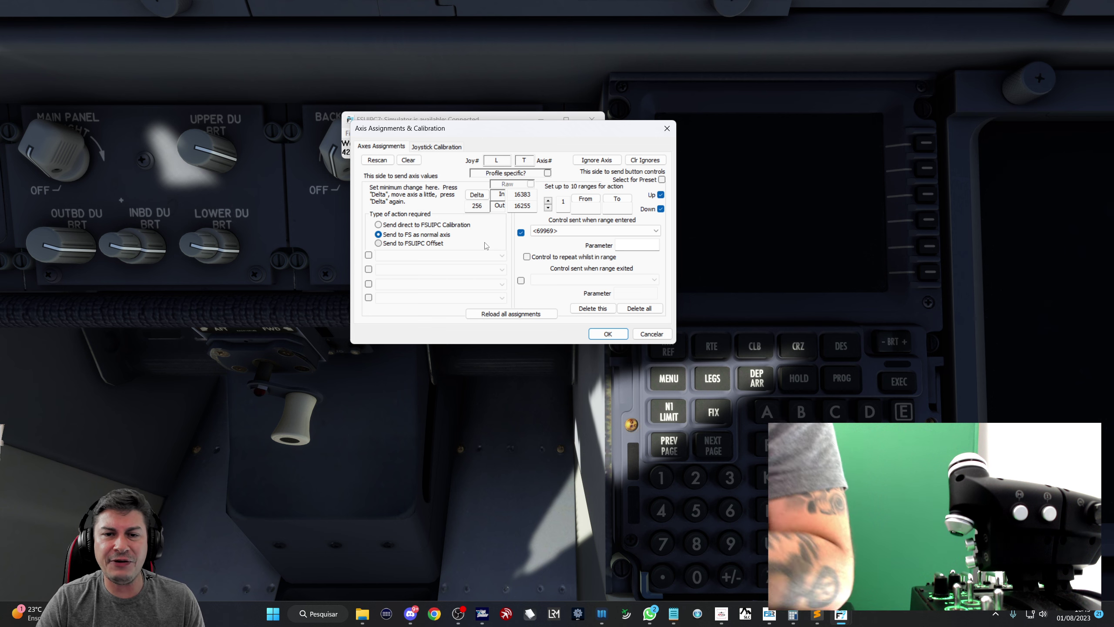
# - Enable the control sent on entering range 2 and set it to custom control 69969
pyautogui.click(548, 201)
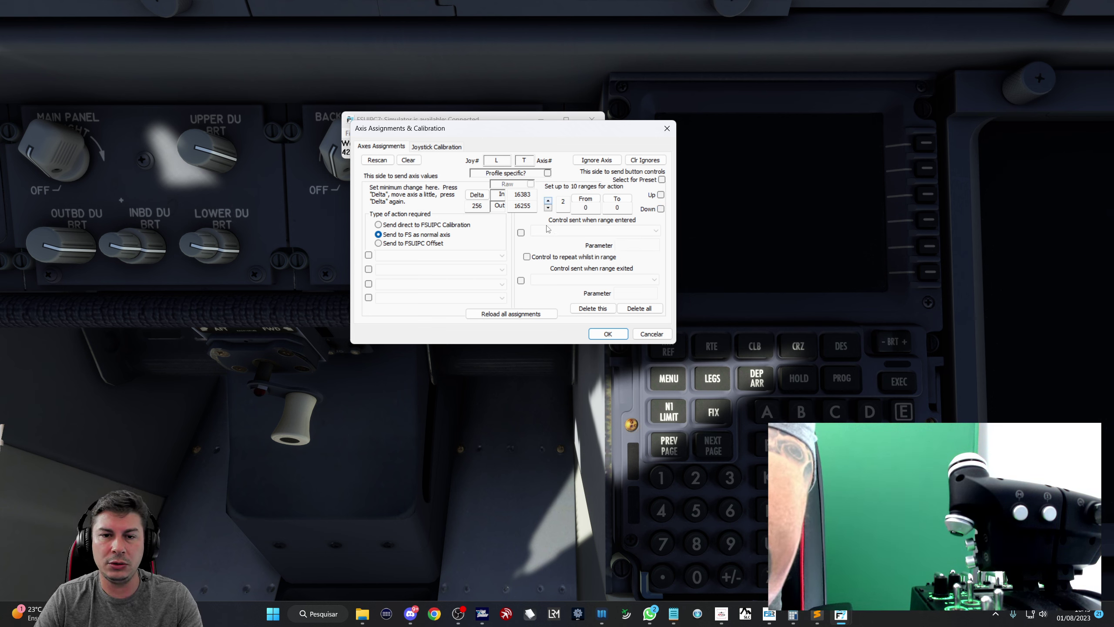
pyautogui.click(521, 232)
pyautogui.click(548, 231)
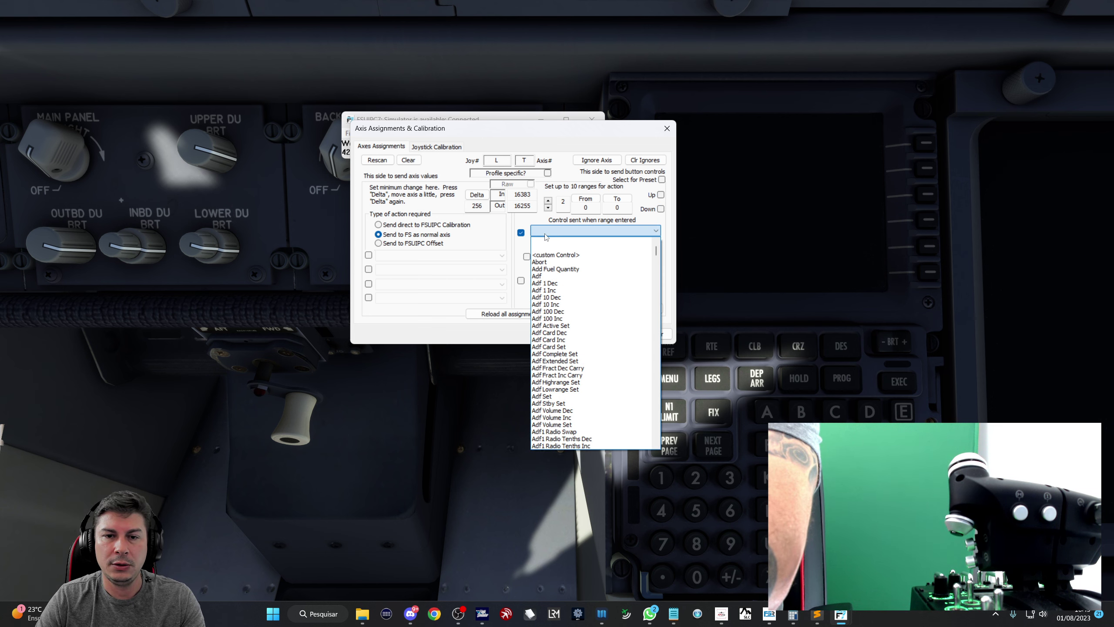
pyautogui.click(546, 256)
pyautogui.write('69969')
pyautogui.click(453, 216)
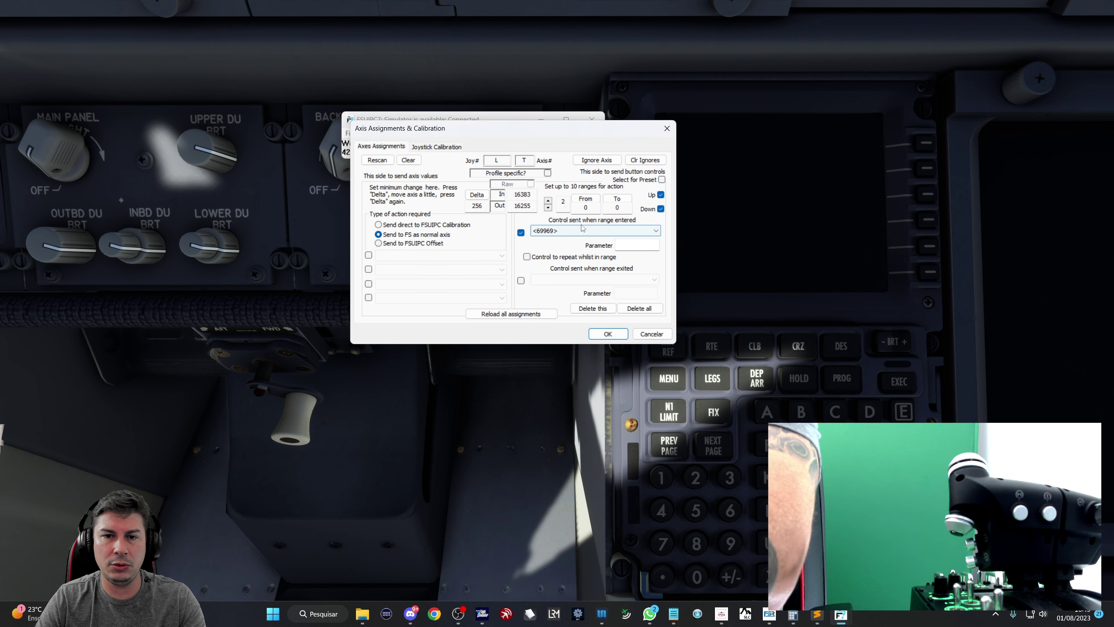
# - Enable the control sent on entering range 3 and set it to custom control 69969
pyautogui.click(548, 201)
pyautogui.click(521, 232)
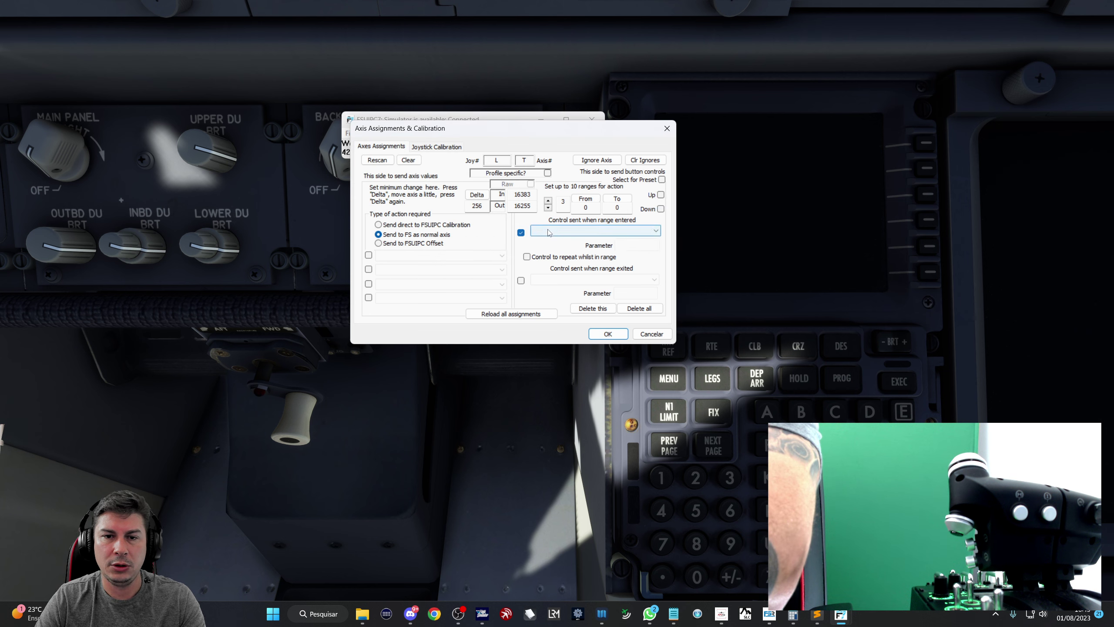
pyautogui.click(553, 231)
pyautogui.click(555, 254)
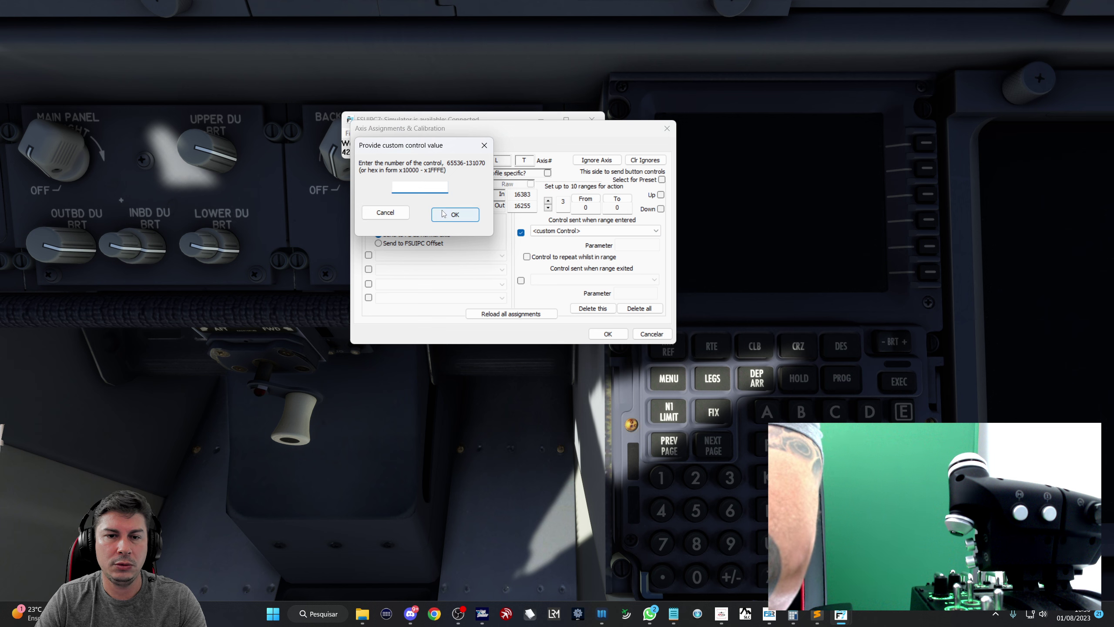
pyautogui.write('69969')
pyautogui.click(455, 214)
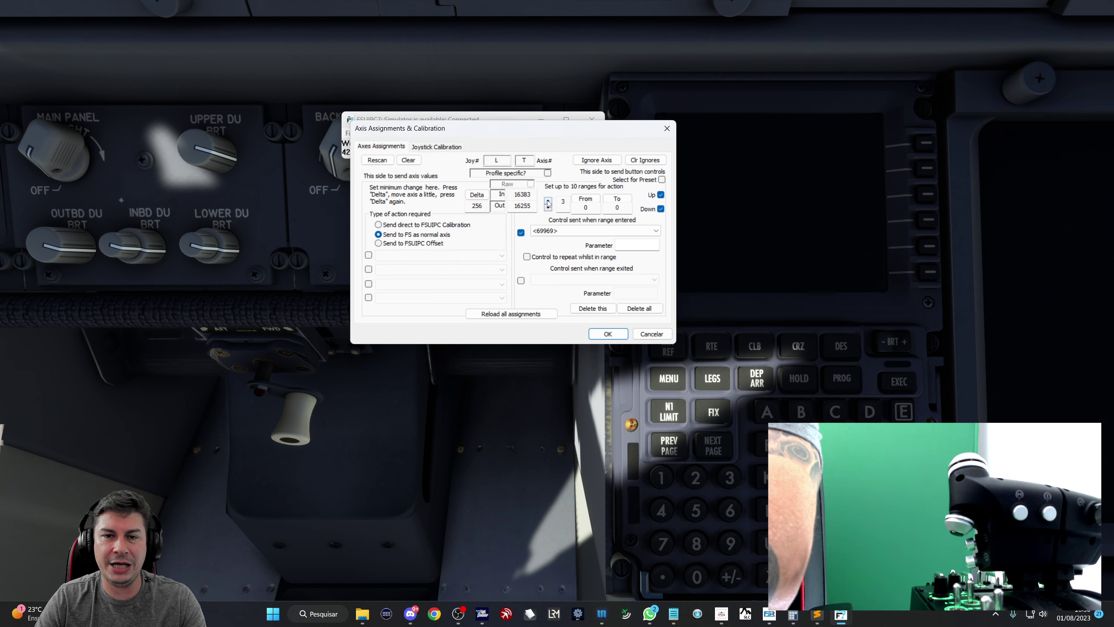
# - Enable the control sent on entering range 4 and set it to custom control 69969
pyautogui.click(547, 201)
pyautogui.click(521, 233)
pyautogui.click(552, 230)
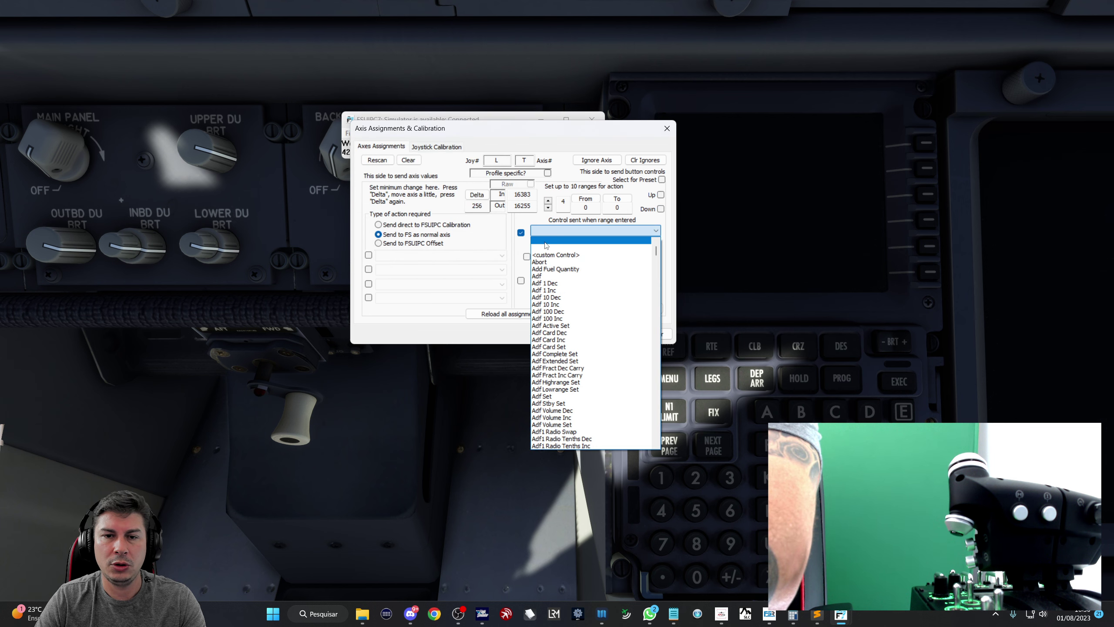
pyautogui.click(555, 254)
pyautogui.write('69969')
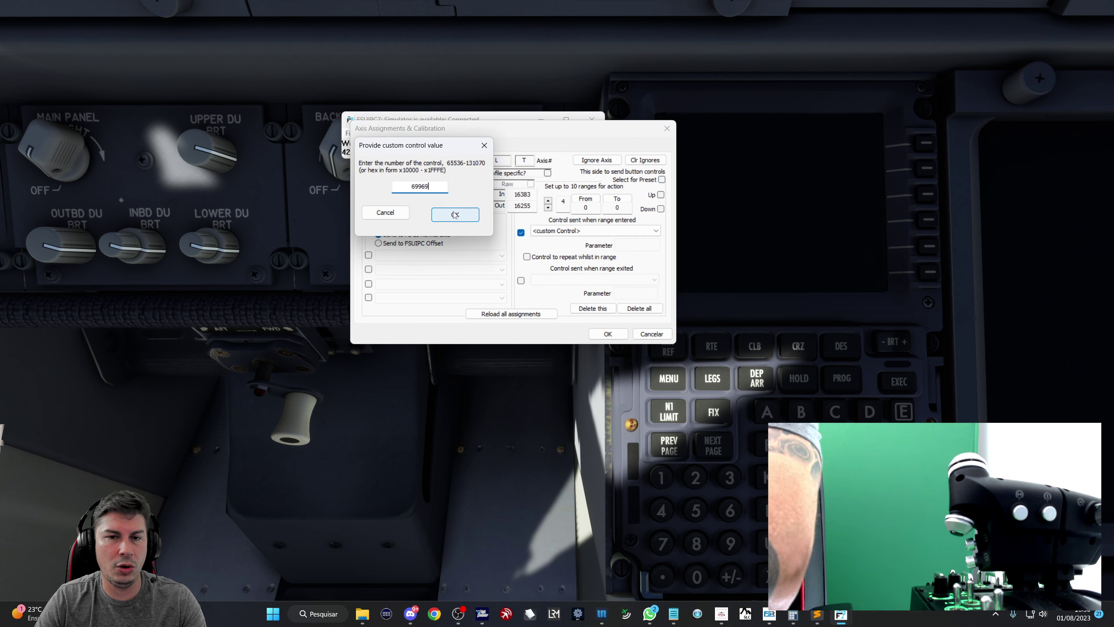
pyautogui.click(456, 215)
# - Enable the control sent on entering range 5 and give it the same custom control as the earlier ranges
pyautogui.click(548, 200)
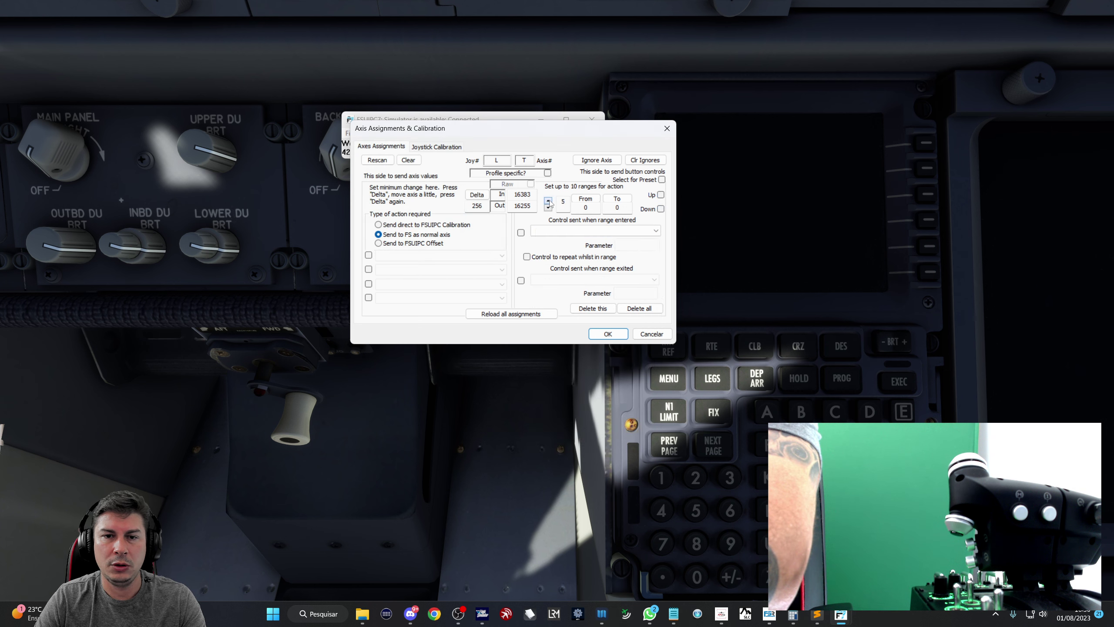
pyautogui.click(520, 232)
pyautogui.click(544, 231)
pyautogui.click(551, 254)
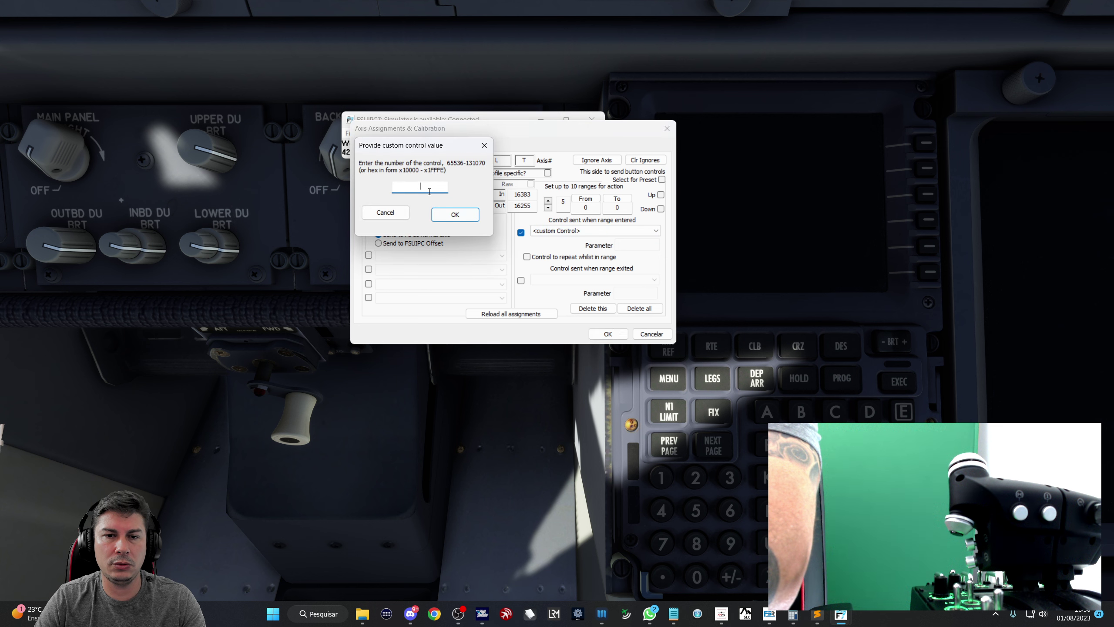
pyautogui.click(447, 225)
# - Enable the control sent on entering range 6 and set it to custom control 69969
pyautogui.click(547, 200)
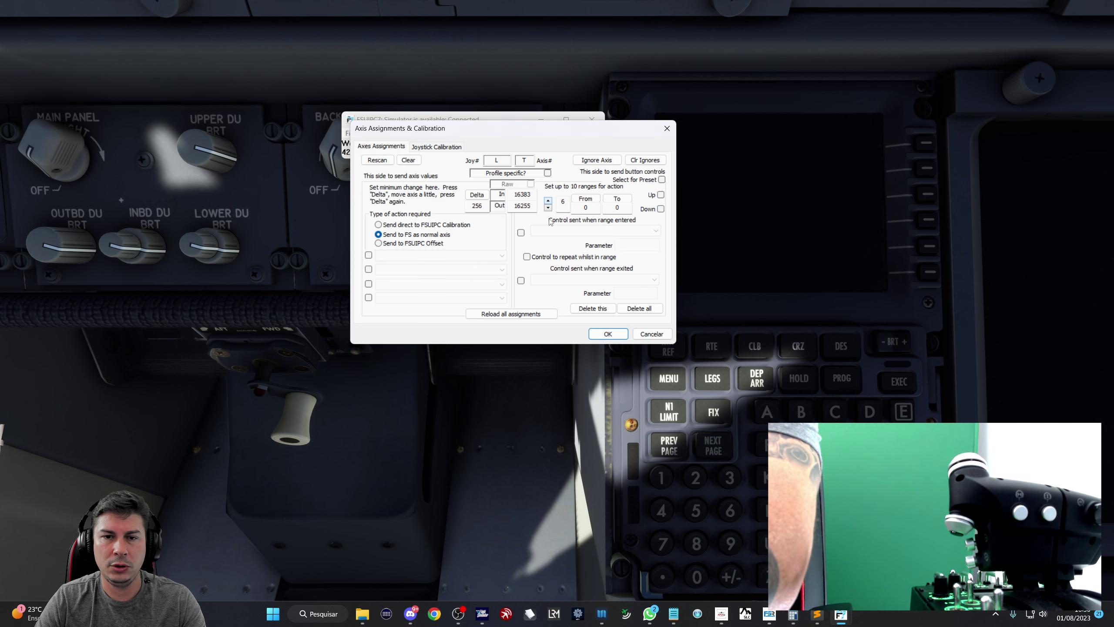
pyautogui.click(521, 232)
pyautogui.click(548, 231)
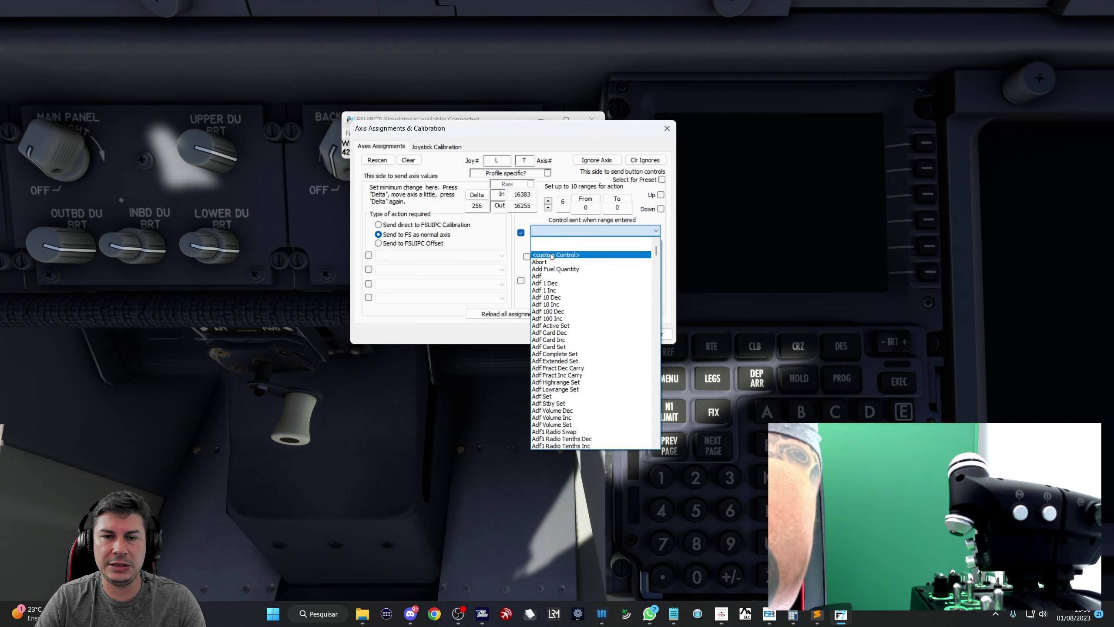
pyautogui.click(550, 255)
pyautogui.write('69969')
pyautogui.click(452, 215)
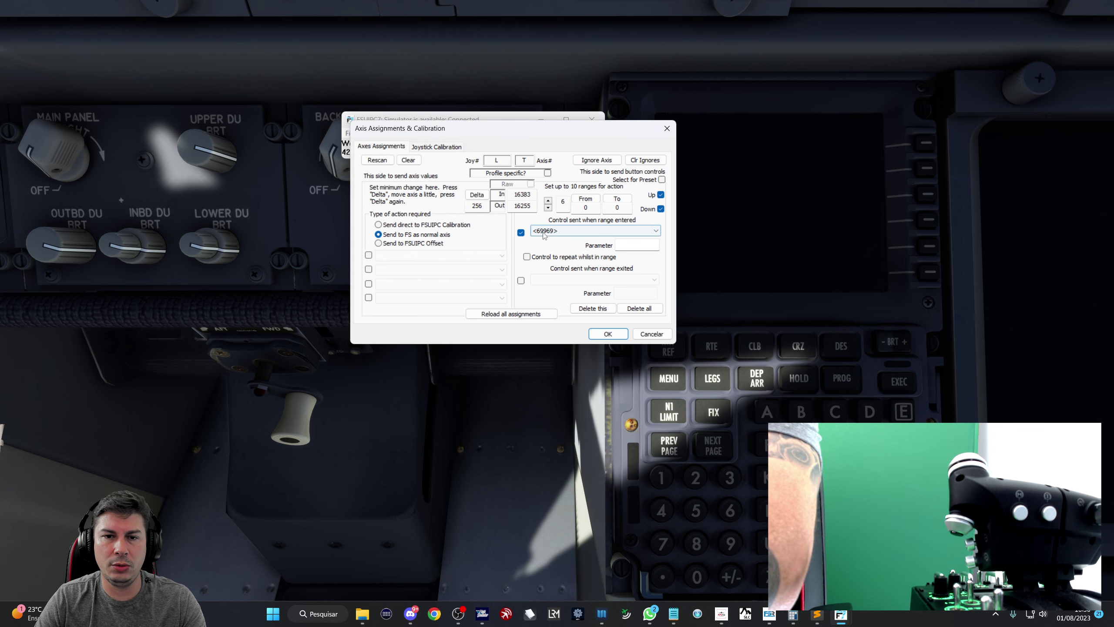
# - Enable the control sent on entering range 7 and set it to custom control 69969
pyautogui.click(548, 200)
pyautogui.click(520, 233)
pyautogui.click(553, 231)
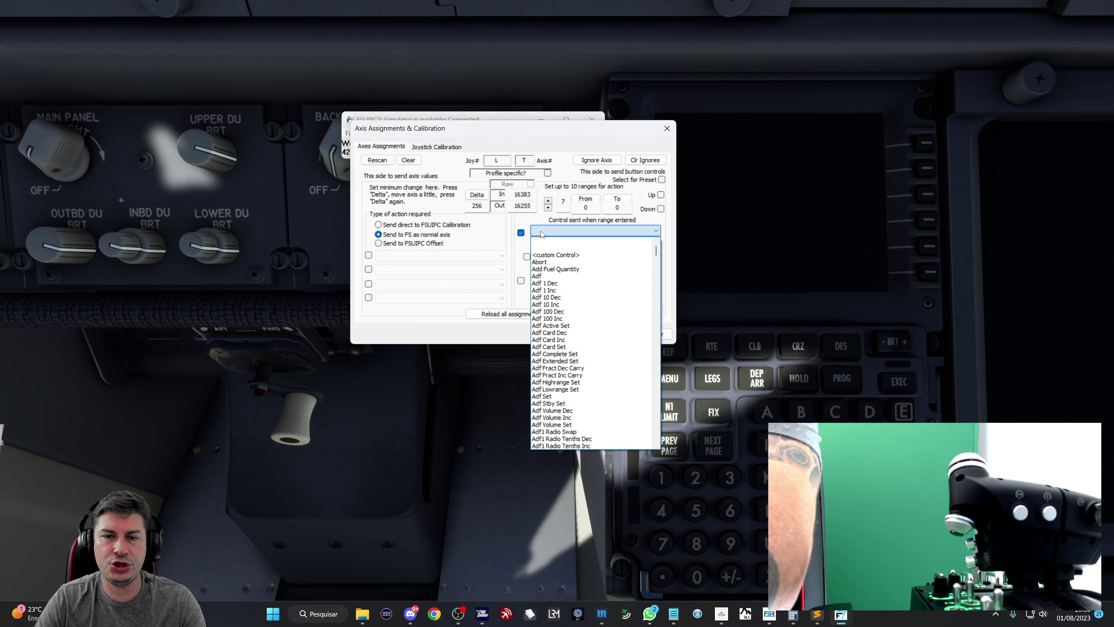
pyautogui.click(545, 255)
pyautogui.click(454, 214)
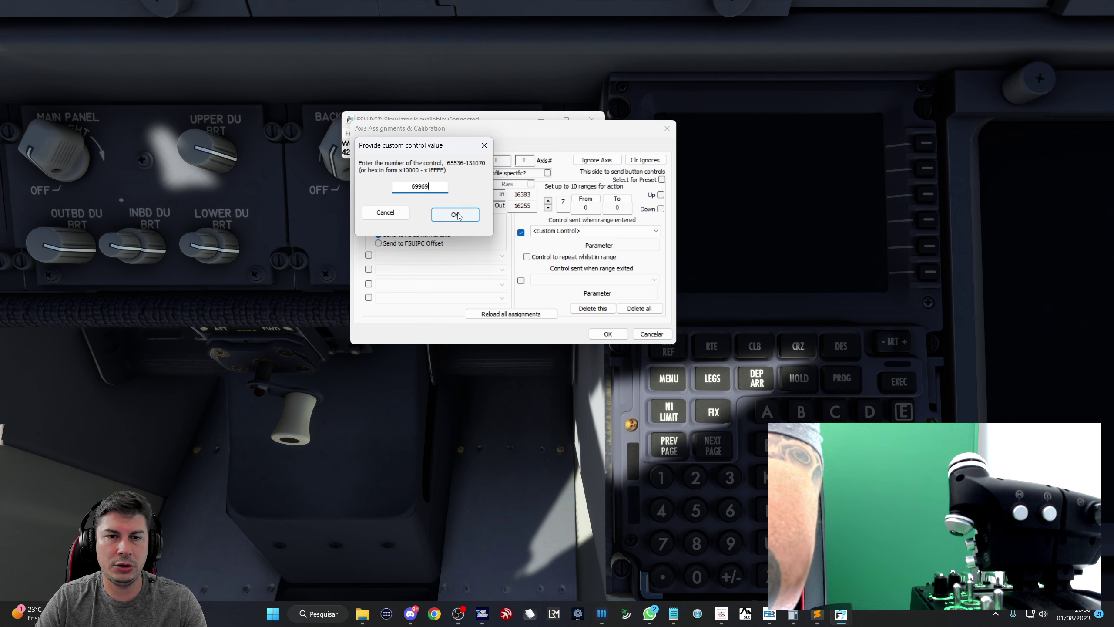
# - Enable the control sent on entering range 8 and set it to custom control 69969
pyautogui.click(549, 206)
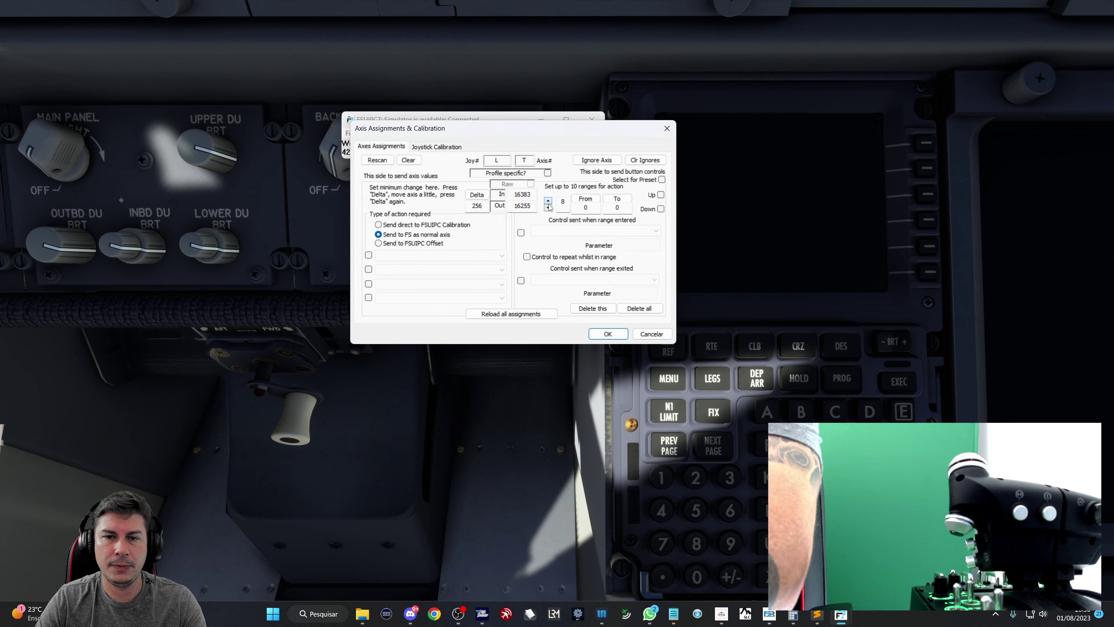
pyautogui.click(520, 233)
pyautogui.click(570, 230)
pyautogui.click(562, 250)
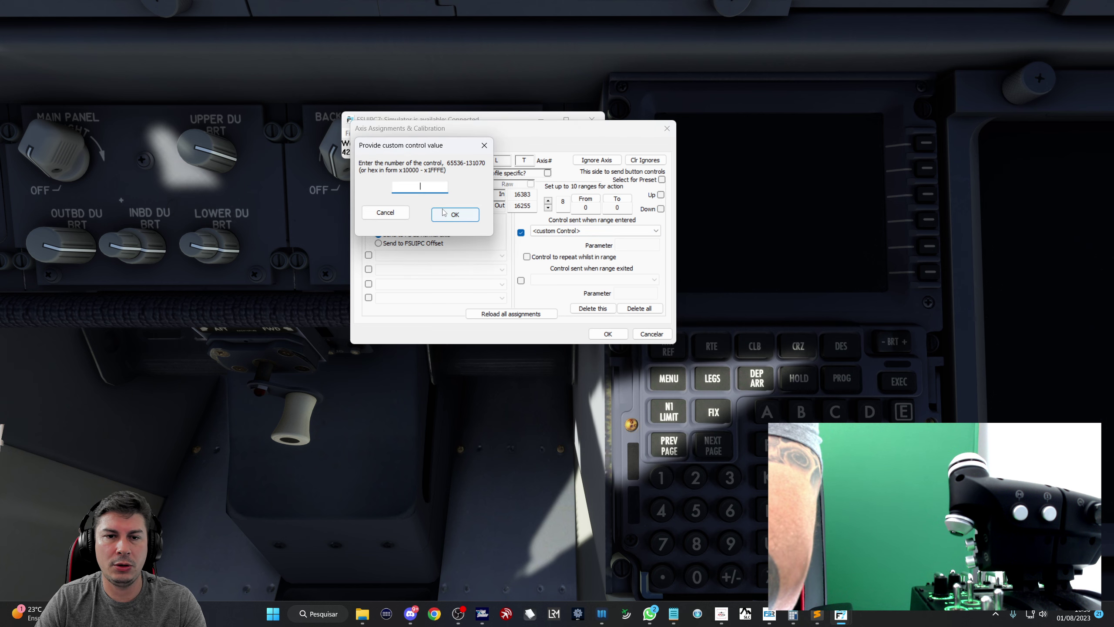
pyautogui.click(448, 215)
# - Enable the control sent on entering range 9 and set it to custom control 69969
pyautogui.click(548, 201)
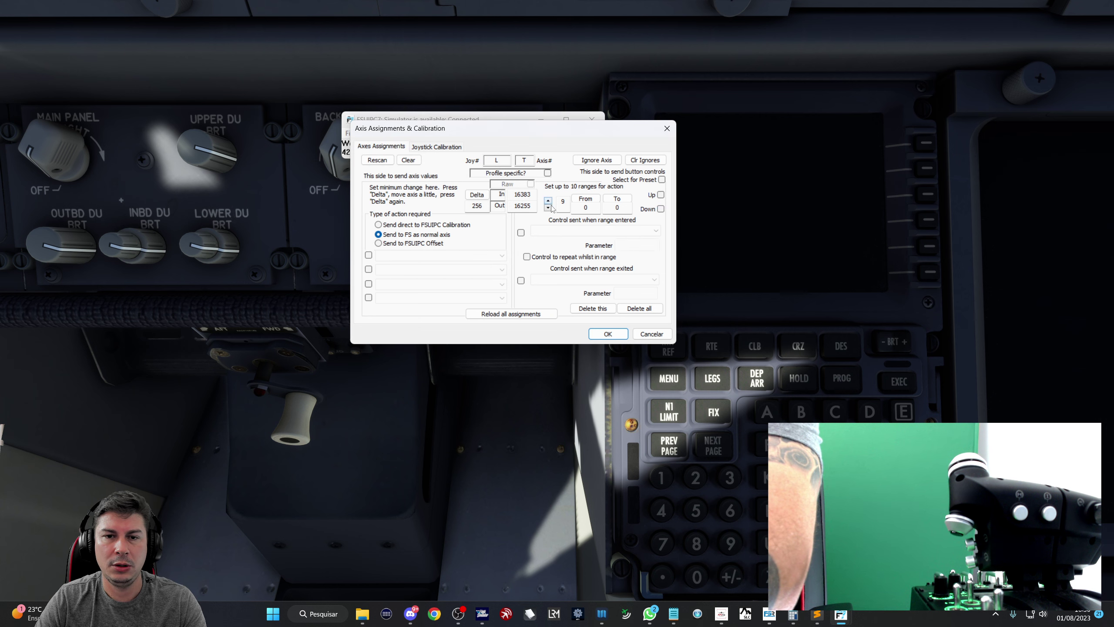
pyautogui.click(521, 232)
pyautogui.click(552, 231)
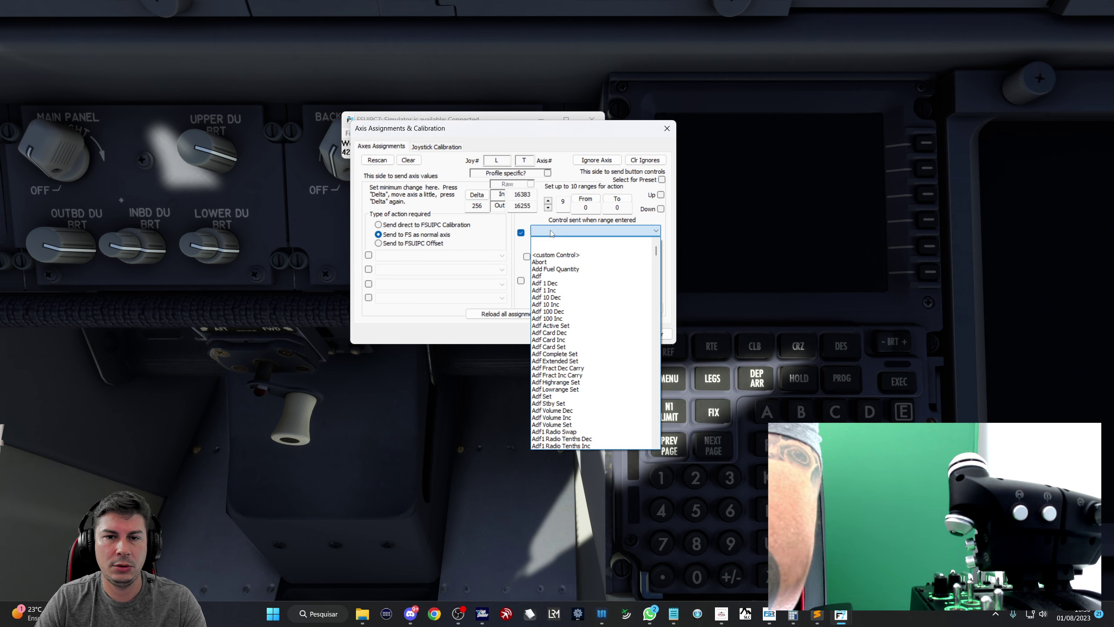
pyautogui.click(555, 254)
pyautogui.click(448, 215)
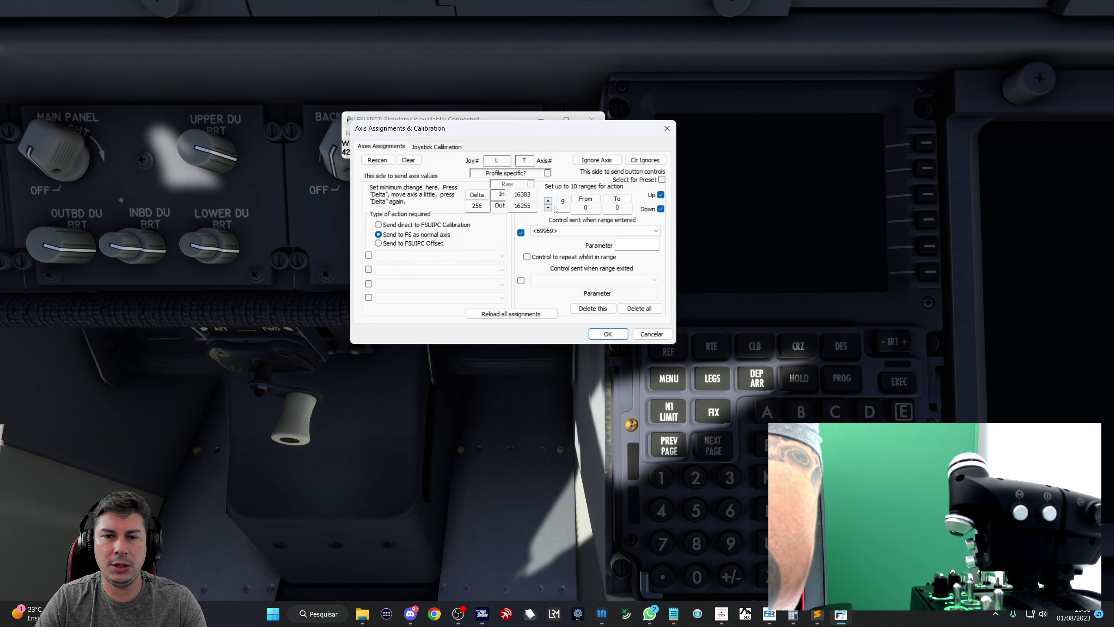
# - Enable the control sent on entering range 10 and set it to custom control 69969
pyautogui.click(548, 201)
pyautogui.click(521, 232)
pyautogui.click(552, 231)
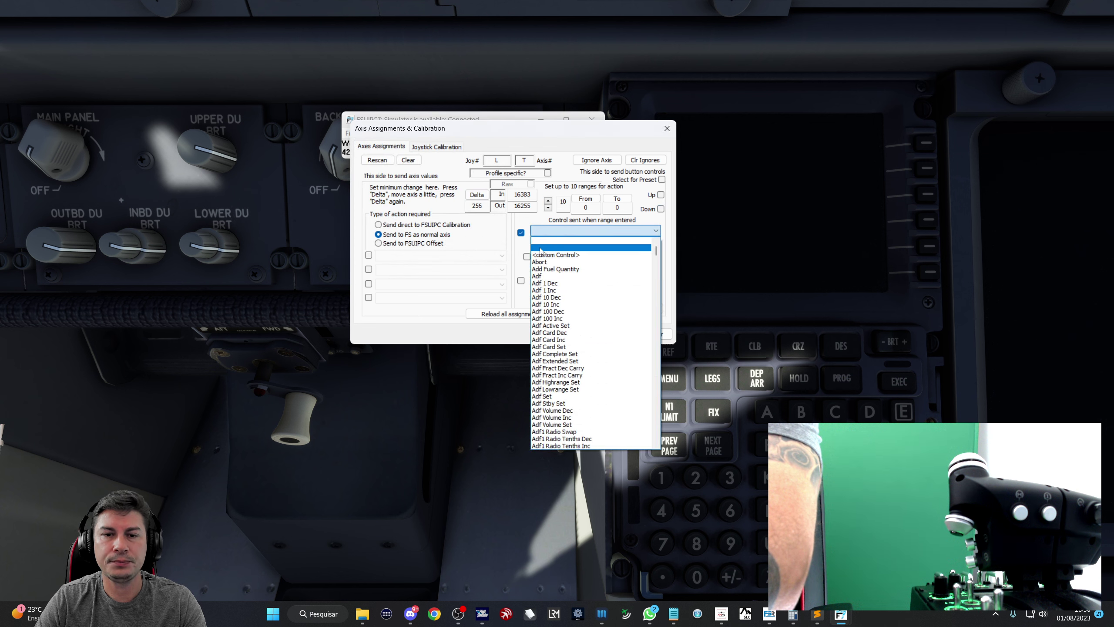
pyautogui.click(553, 250)
pyautogui.write('69969')
pyautogui.click(454, 214)
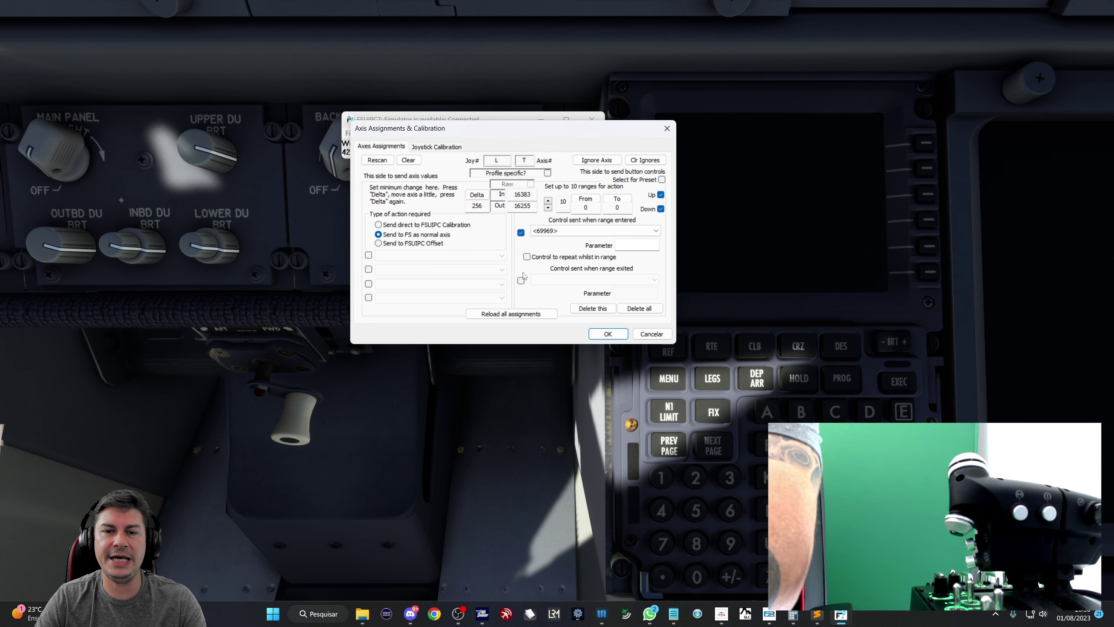
# - Go back through the configured action ranges to review their assigned control and parameter
pyautogui.click(549, 208)
pyautogui.click(548, 208)
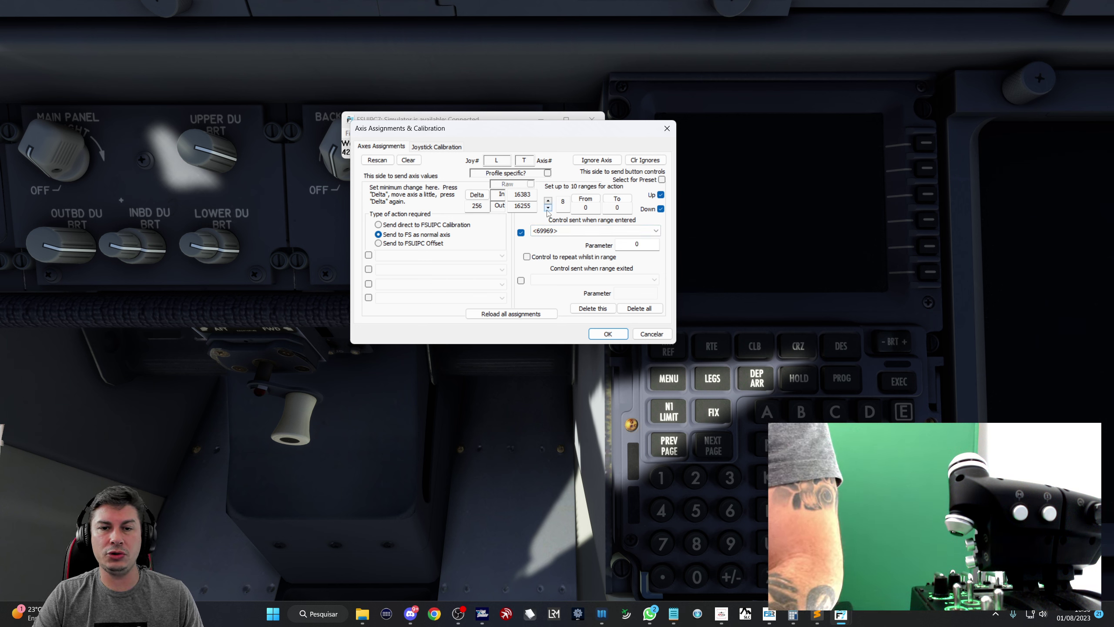
pyautogui.click(548, 208)
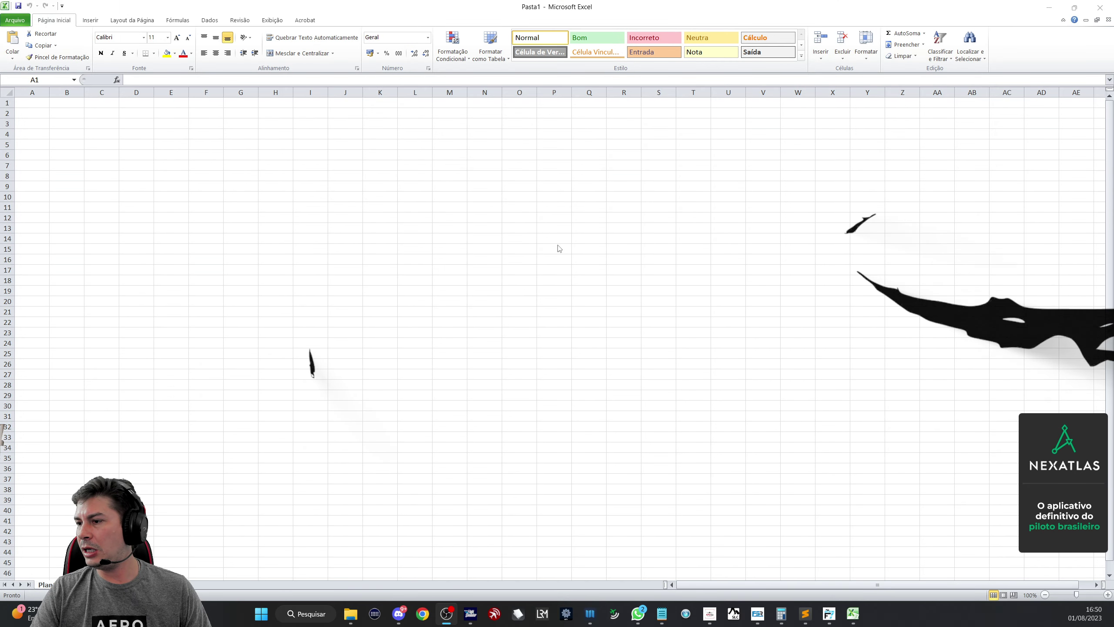
# - In the blank Excel workbook, enter 0 in cell P16 and centre the cell contents across F7:AA34
pyautogui.click(557, 259)
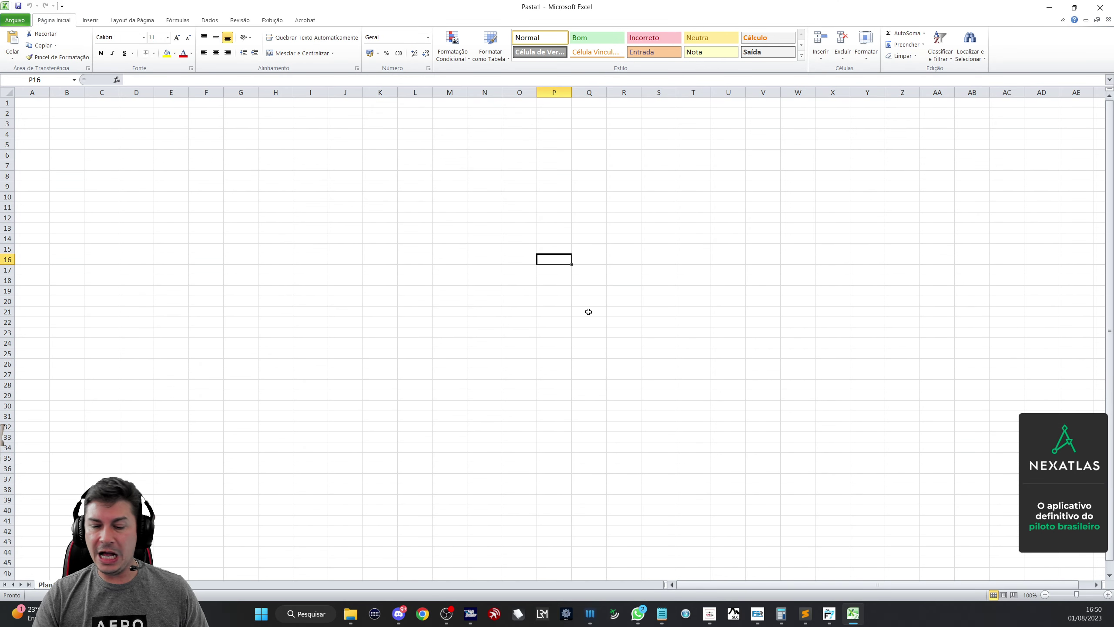
pyautogui.write('0')
pyautogui.press('Return')
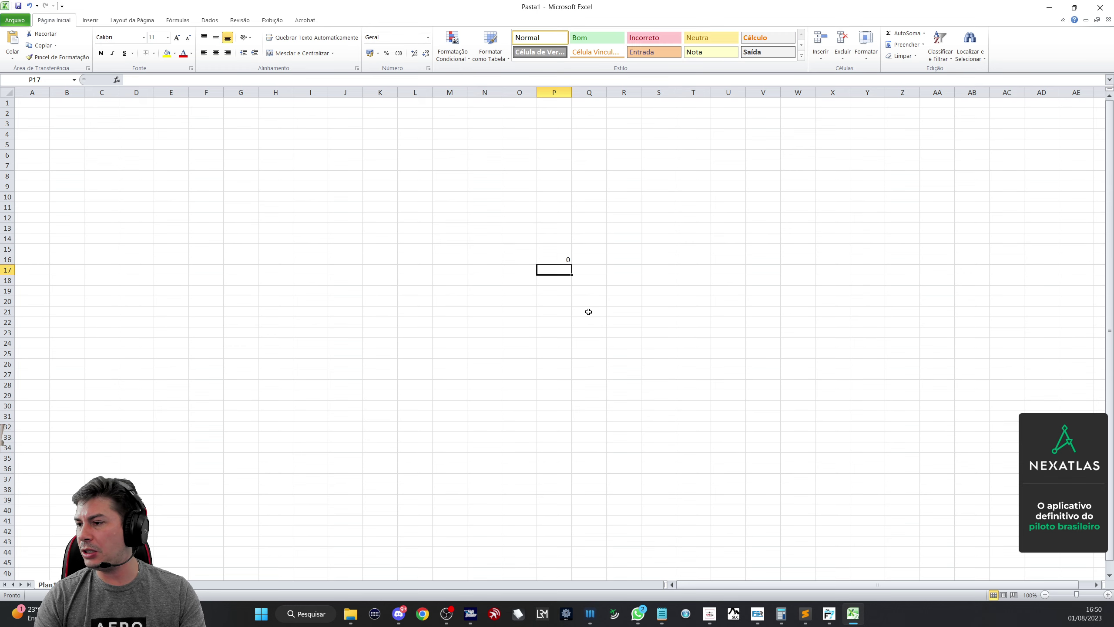
pyautogui.press('Up')
pyautogui.moveTo(194, 163); pyautogui.dragTo(953, 452)
pyautogui.click(217, 56)
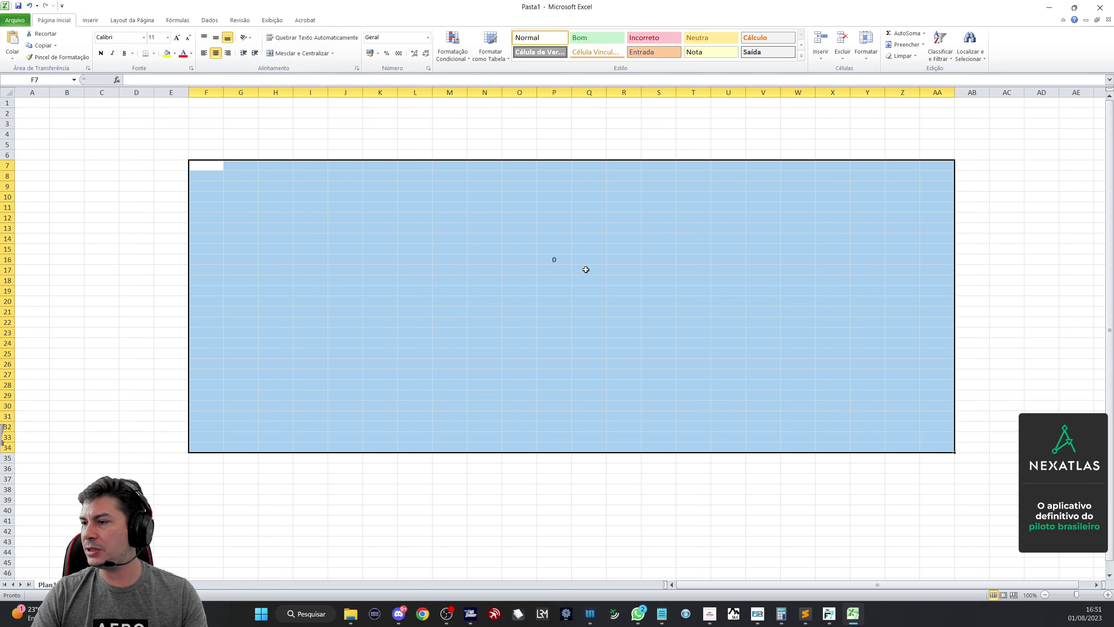
pyautogui.scroll(4, 584, 268)
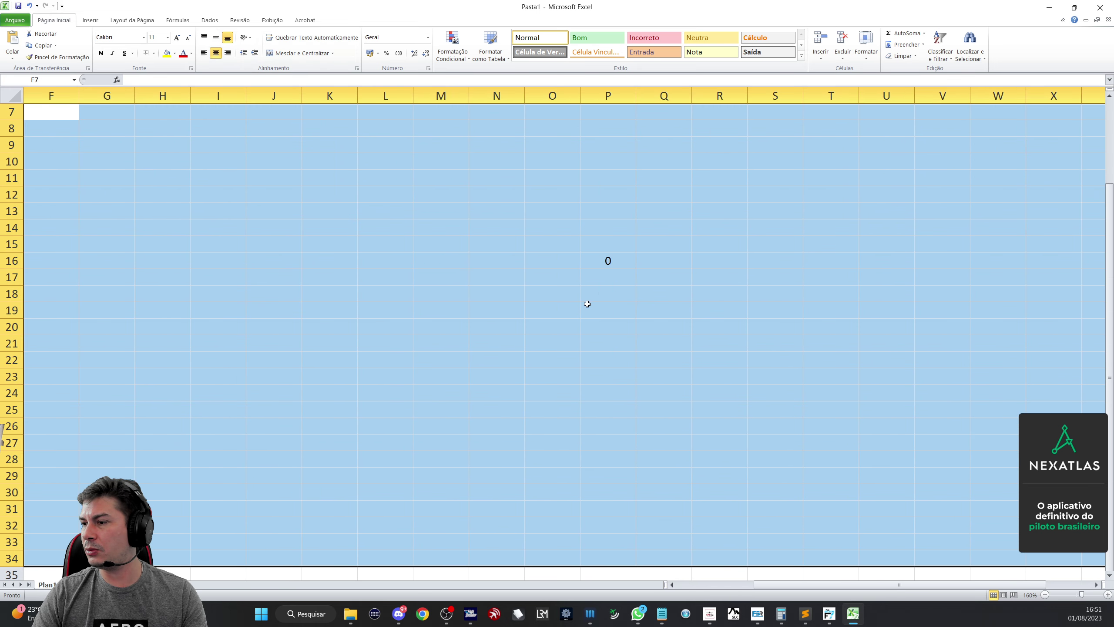
# - Enter the range numbers 1, 2, 3 and 4 in cells K15 through N15
pyautogui.click(649, 259)
pyautogui.click(350, 242)
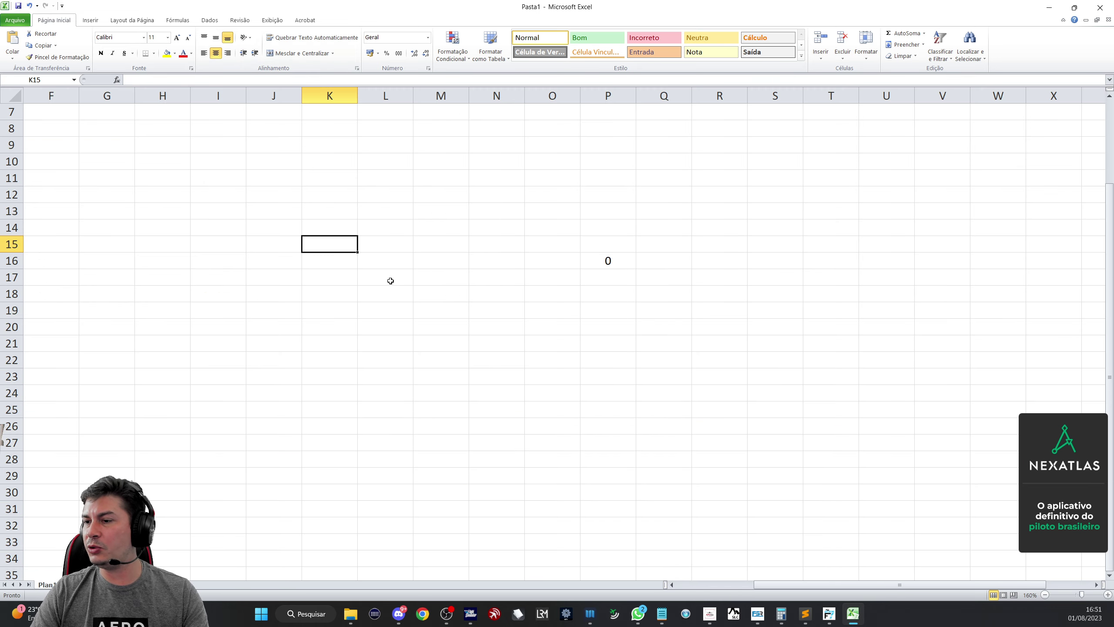
pyautogui.write('1')
pyautogui.press('Tab')
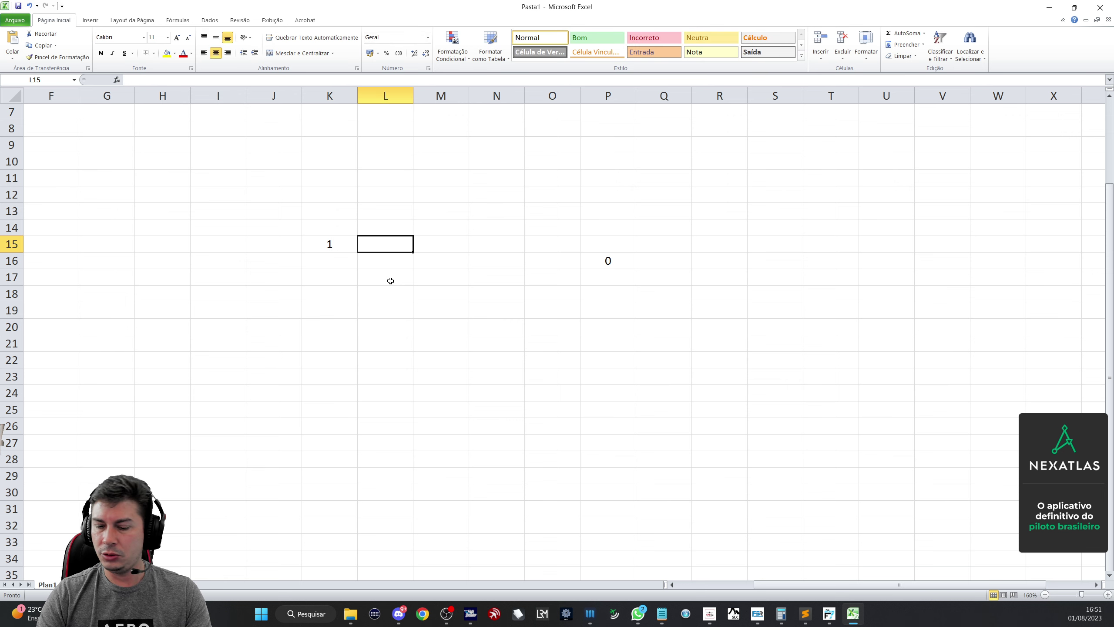
pyautogui.write('2')
pyautogui.press('Tab')
pyautogui.write('3')
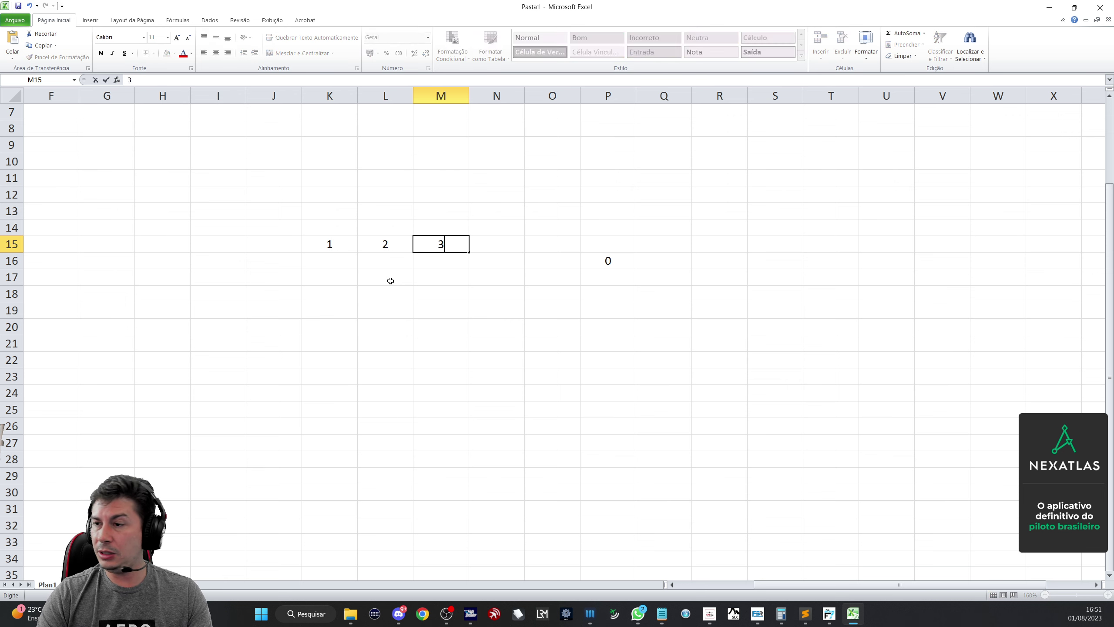
pyautogui.press('Tab')
pyautogui.write('4')
# - Extend the number series in K15:N15 across to T15 so that it runs up to 10
pyautogui.moveTo(344, 243); pyautogui.dragTo(743, 260)
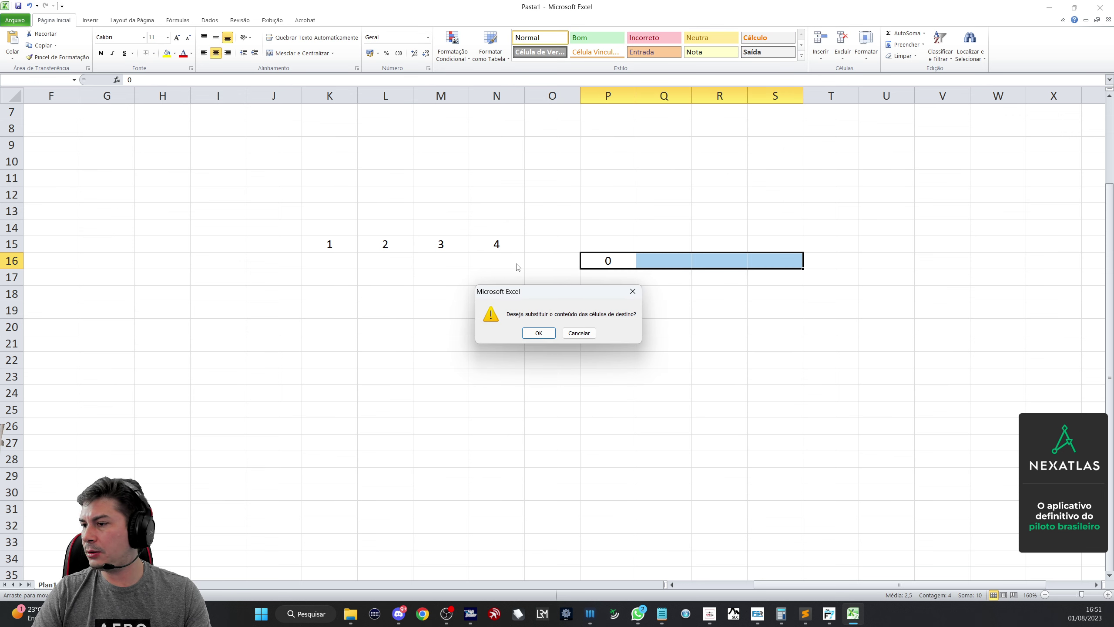
pyautogui.click(570, 329)
pyautogui.moveTo(525, 252); pyautogui.dragTo(839, 247)
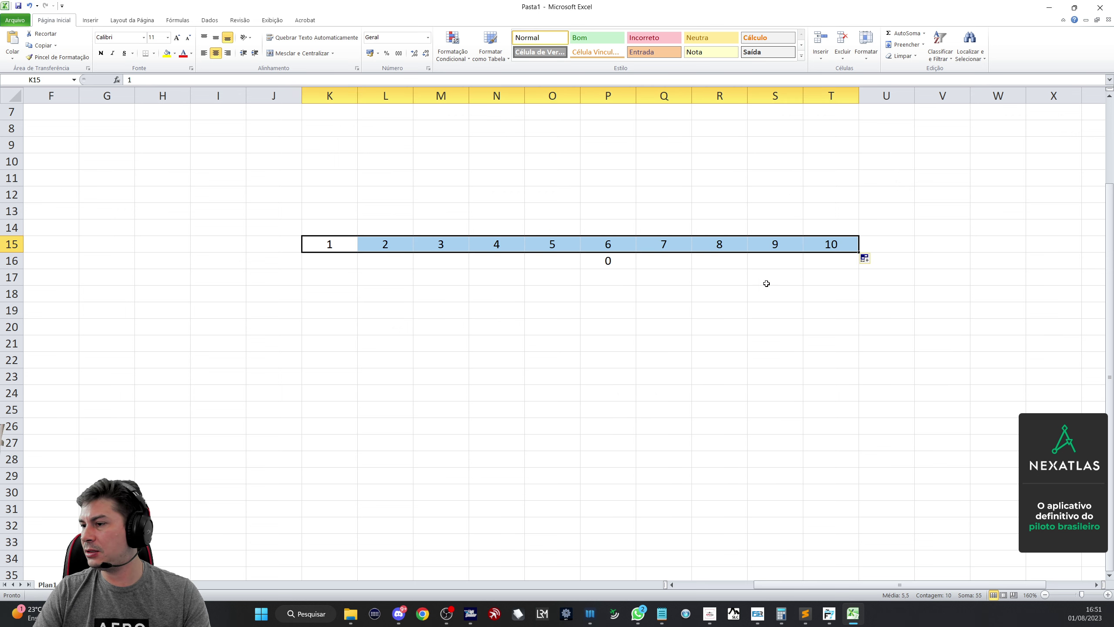
pyautogui.click(746, 292)
# - Clear the 0 from cell P16 and enter 0 in cell O16, directly under the 5
pyautogui.click(611, 261)
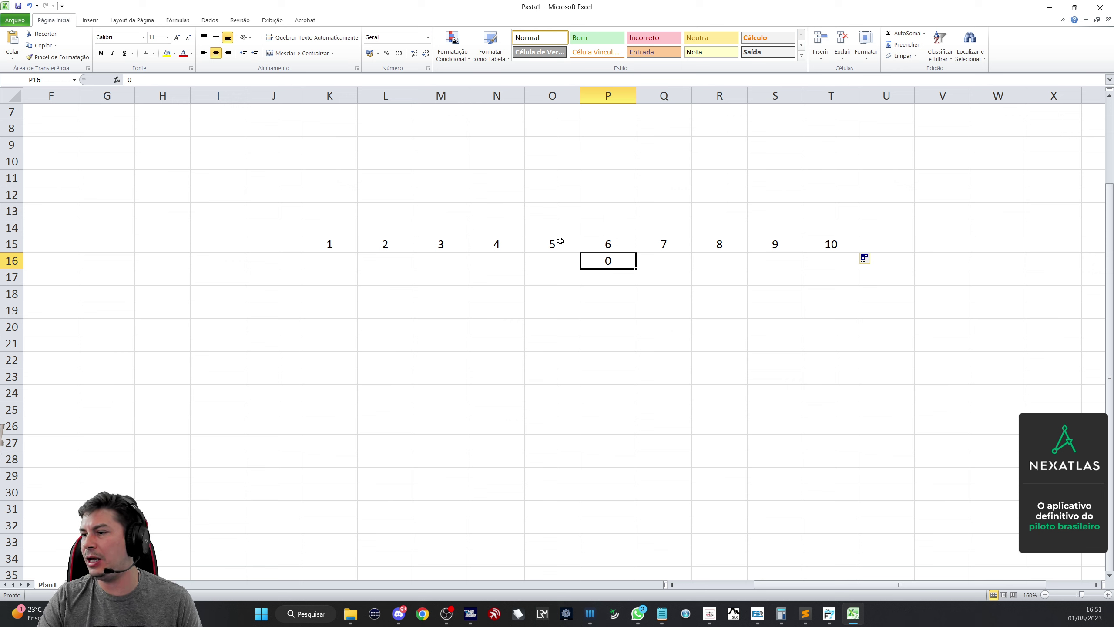
pyautogui.click(586, 293)
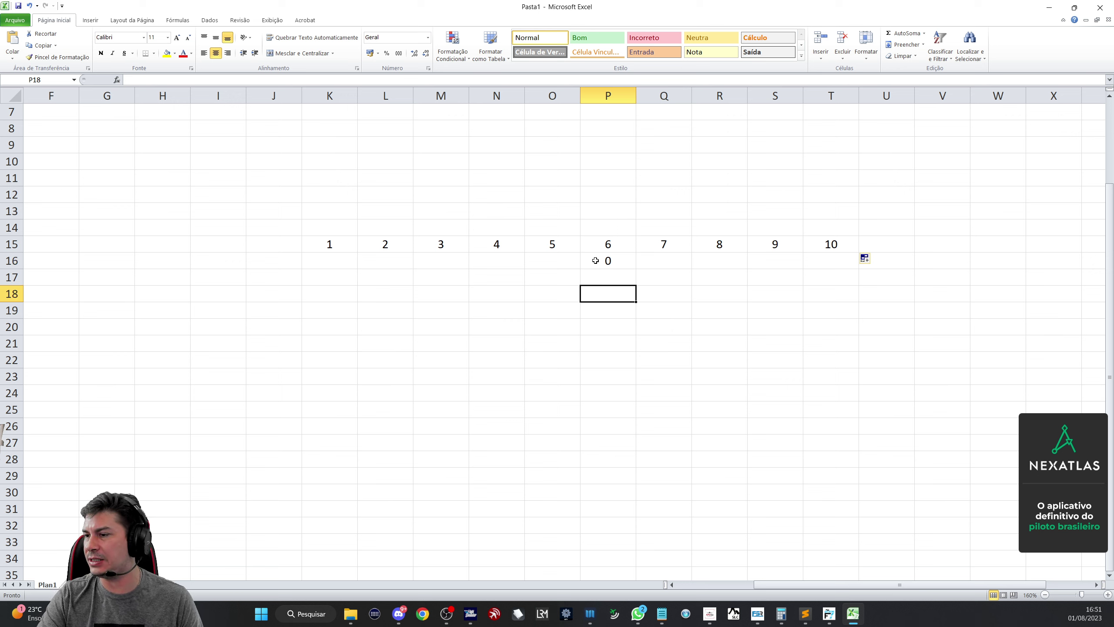
pyautogui.click(597, 265)
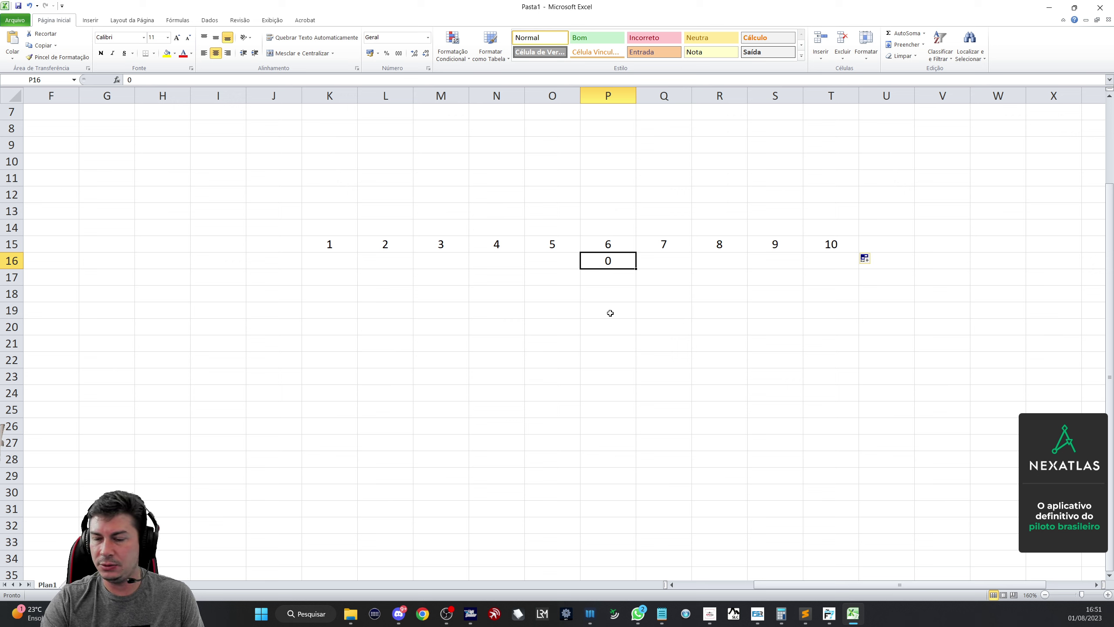
pyautogui.click(564, 264)
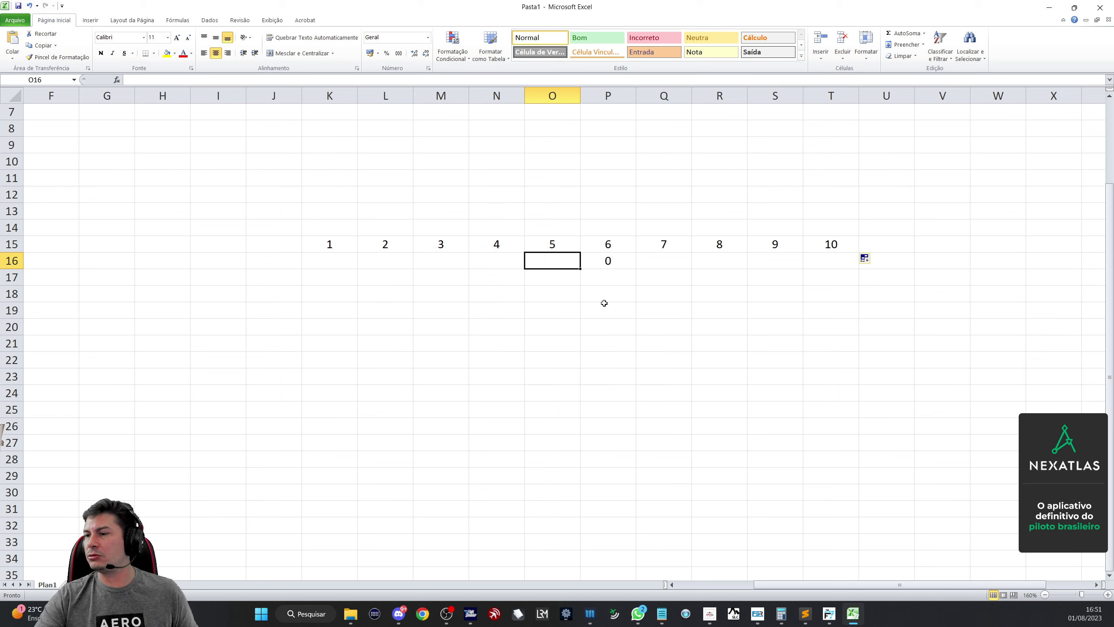
pyautogui.click(604, 262)
pyautogui.press('Delete')
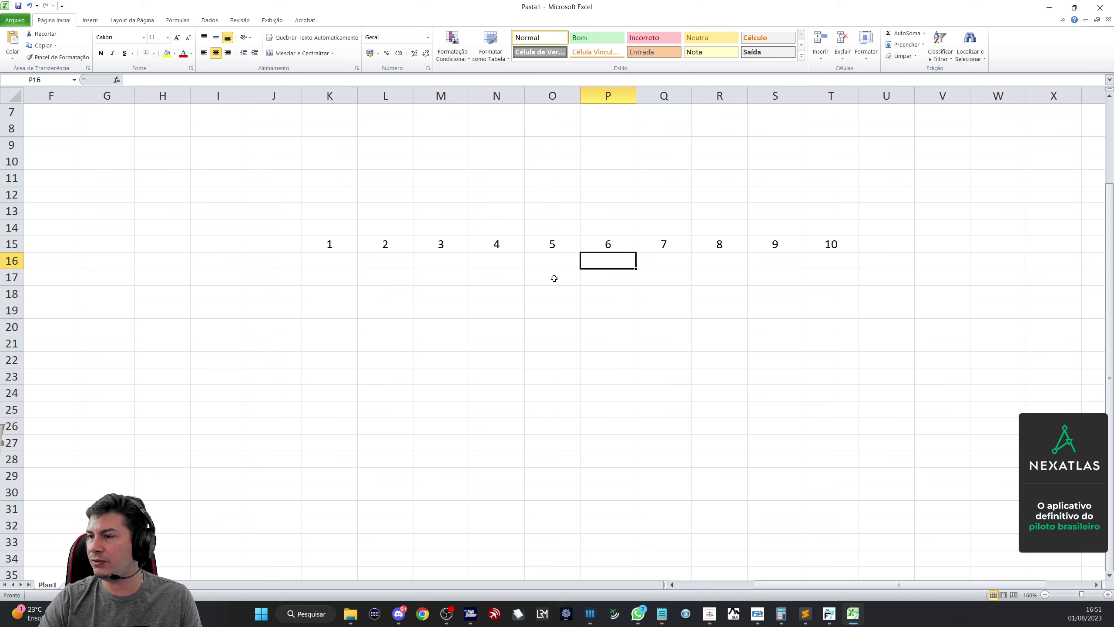
pyautogui.click(556, 260)
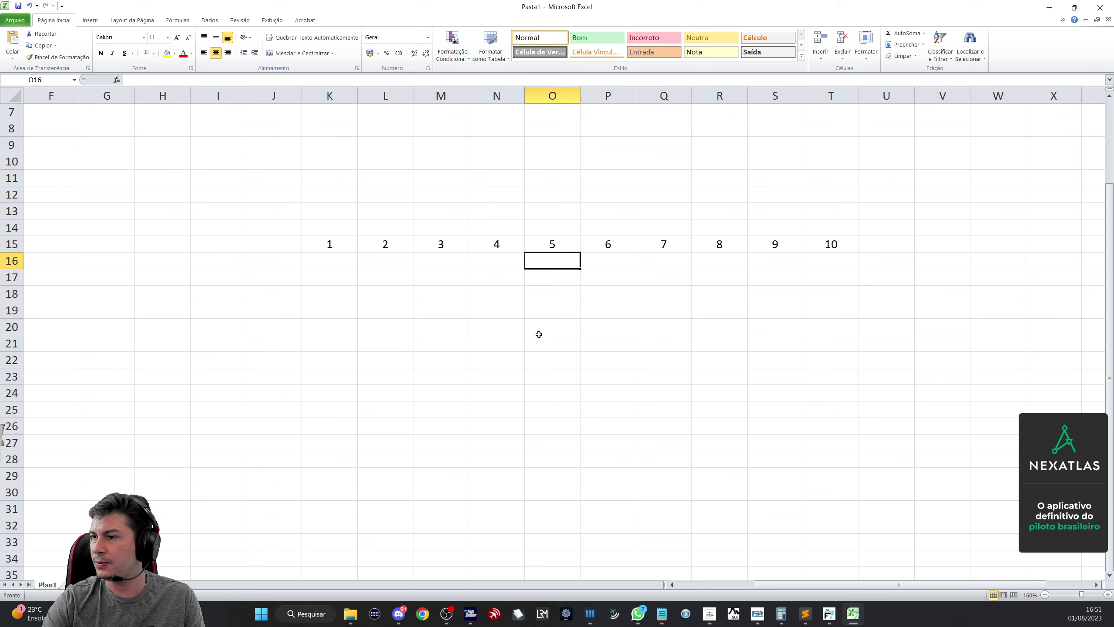
pyautogui.write('0')
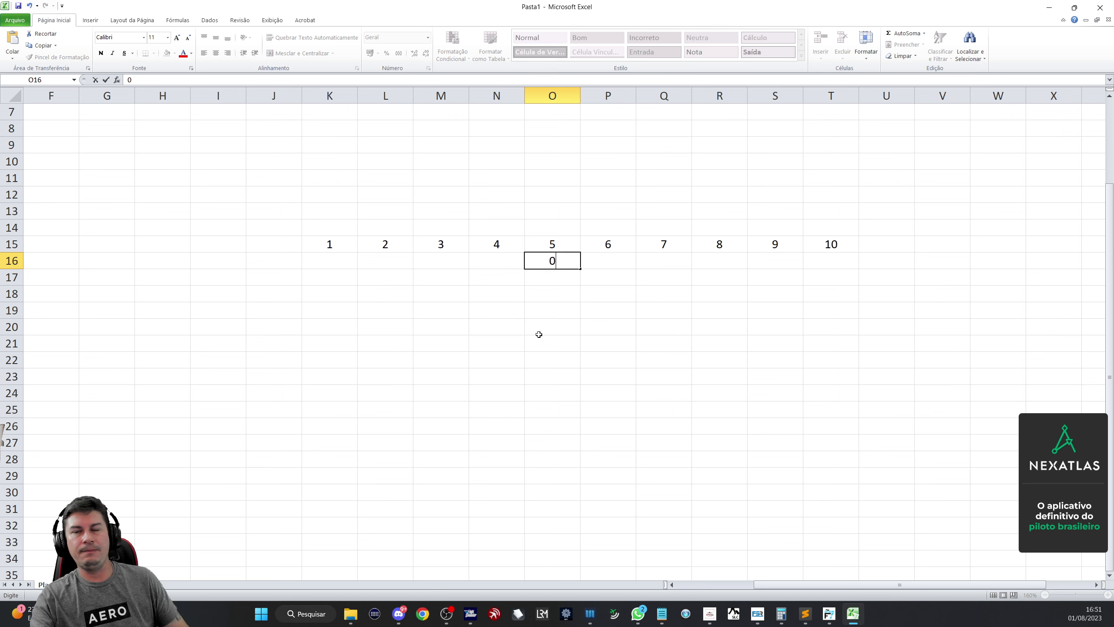
pyautogui.click(543, 313)
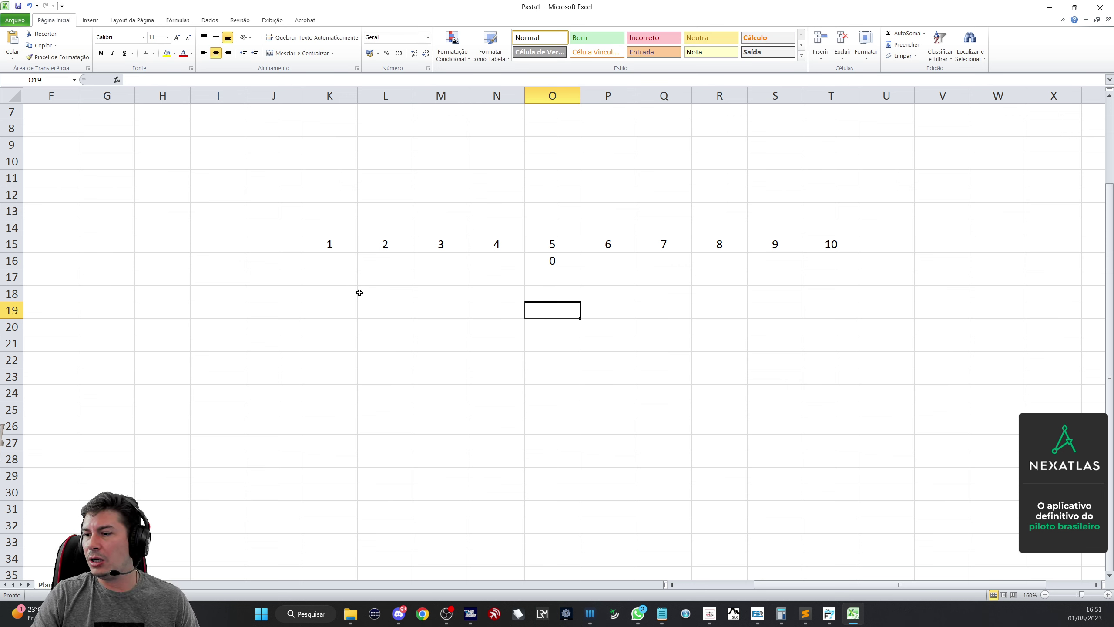
# - Enter 0 in cell K17 under range 1 and 300 in cell T17 under range 10
pyautogui.click(339, 280)
pyautogui.write('1')
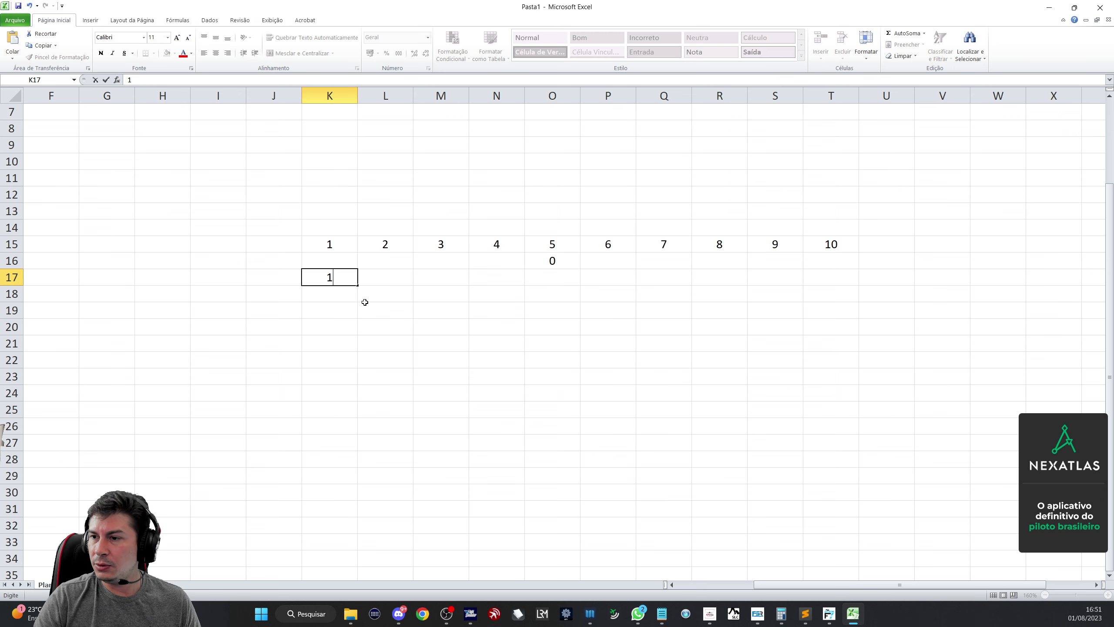
pyautogui.click(833, 292)
pyautogui.write('300')
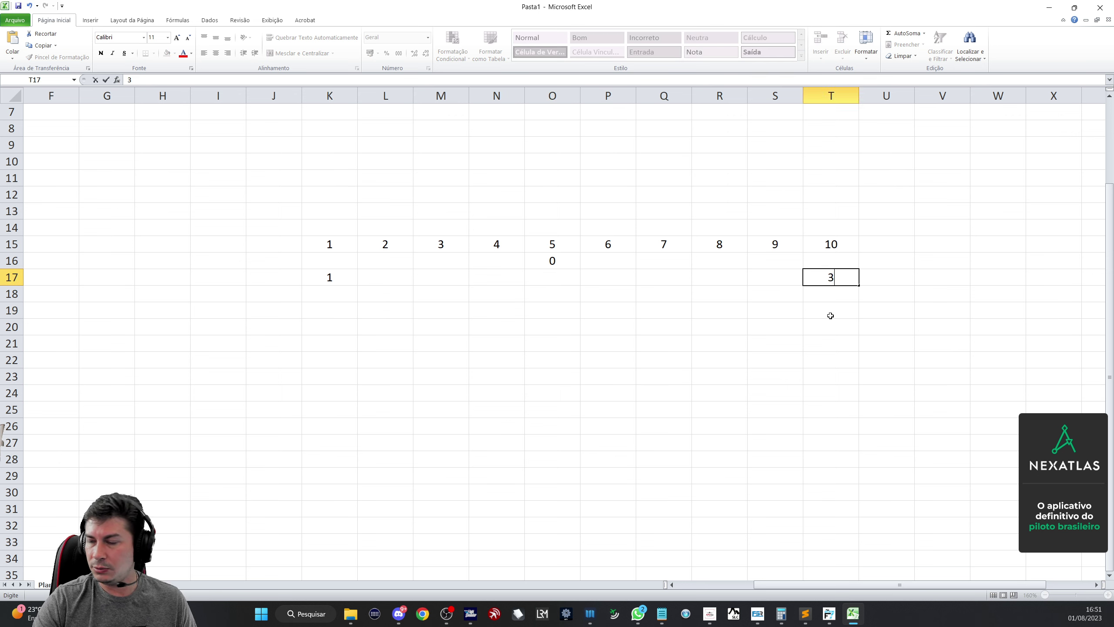
pyautogui.click(344, 276)
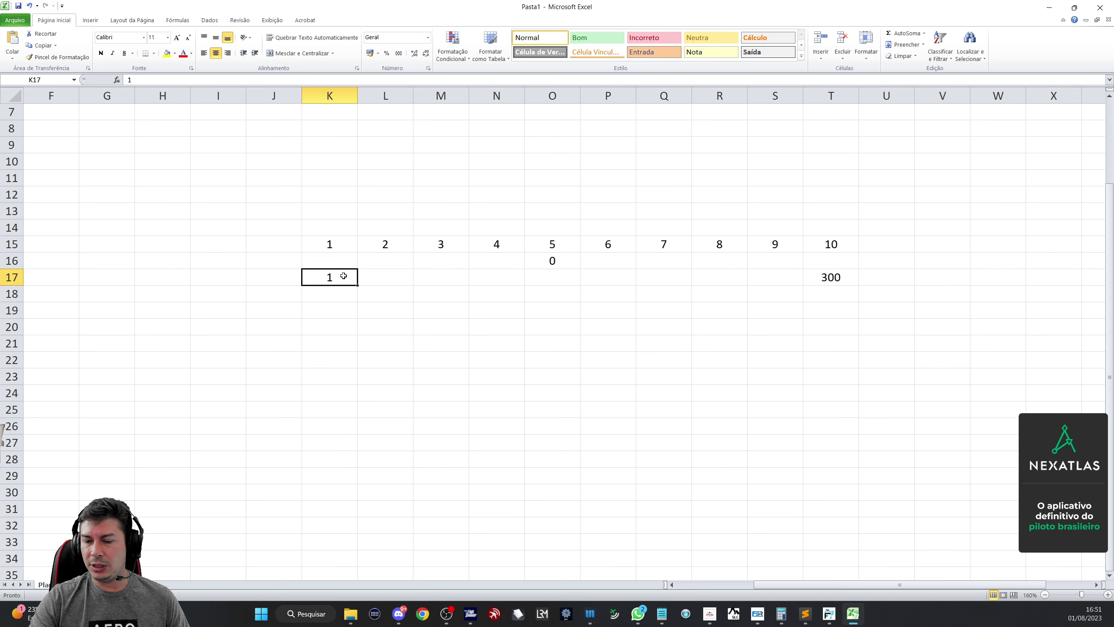
pyautogui.write('0')
pyautogui.click(415, 338)
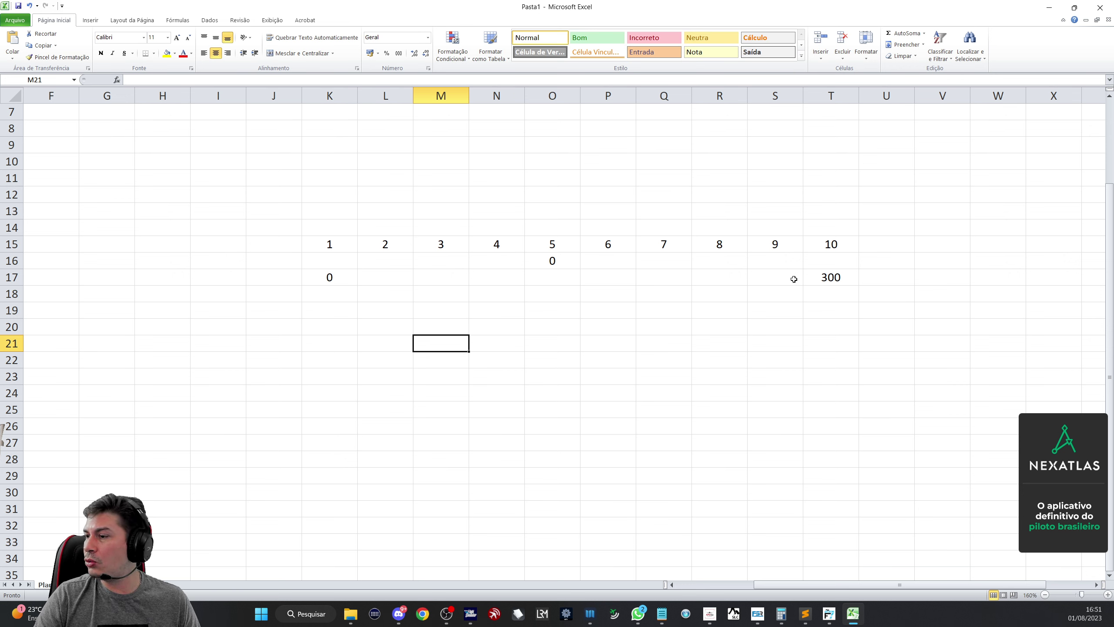
pyautogui.hotkey('alt', 'Tab')
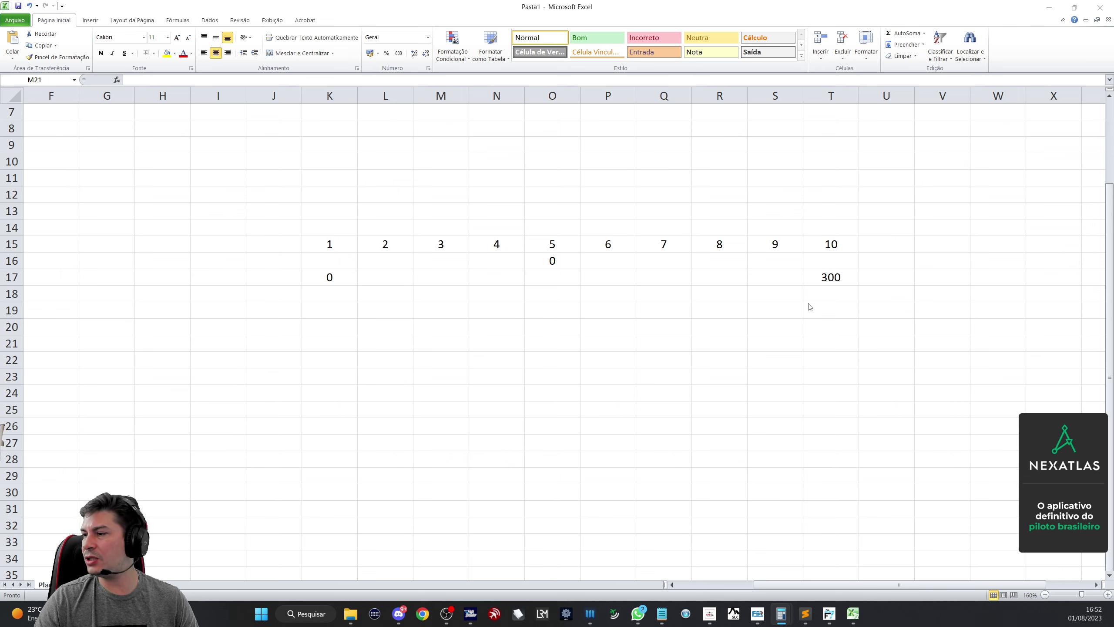
pyautogui.hotkey('alt', 'Tab')
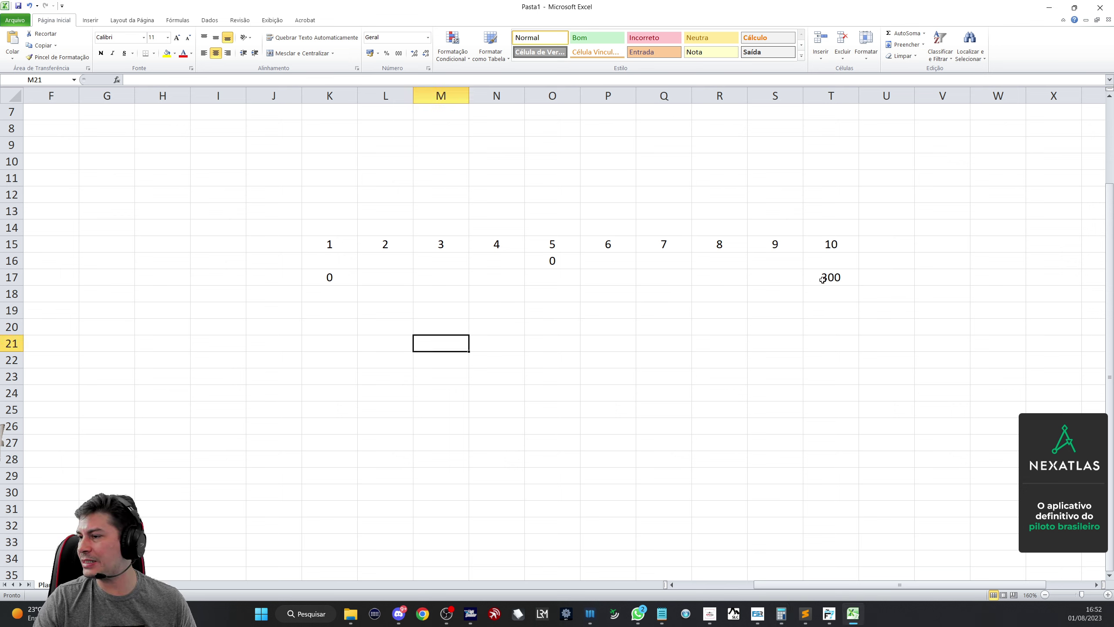
pyautogui.click(842, 279)
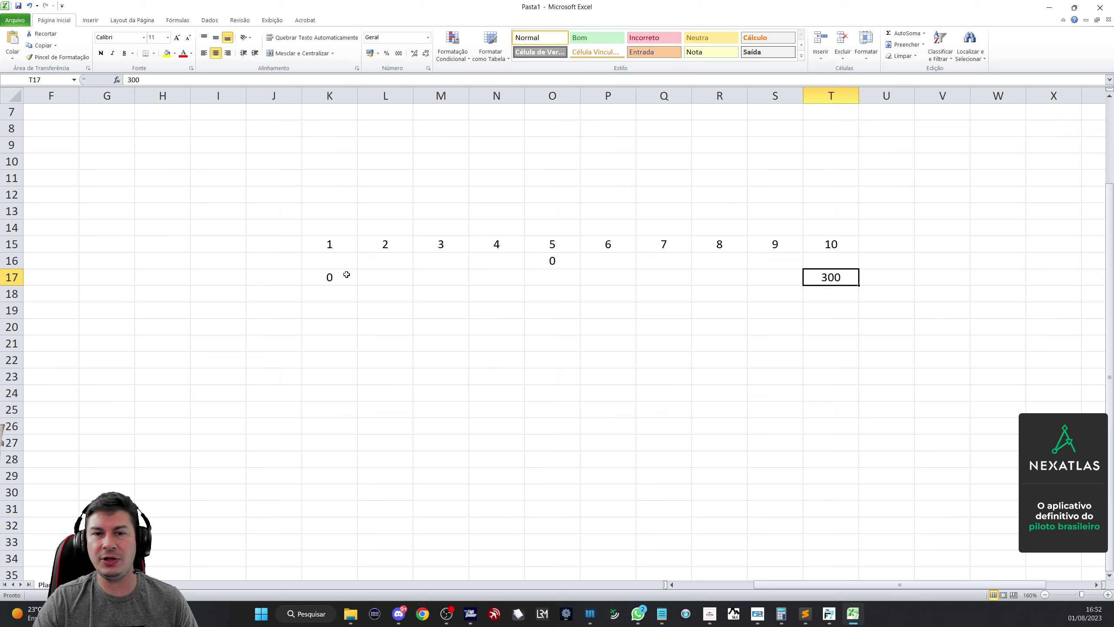
# - Enter 33, 66 and 99 in cells L17 through N17, under ranges 2, 3 and 4
pyautogui.hotkey('alt', 'Tab')
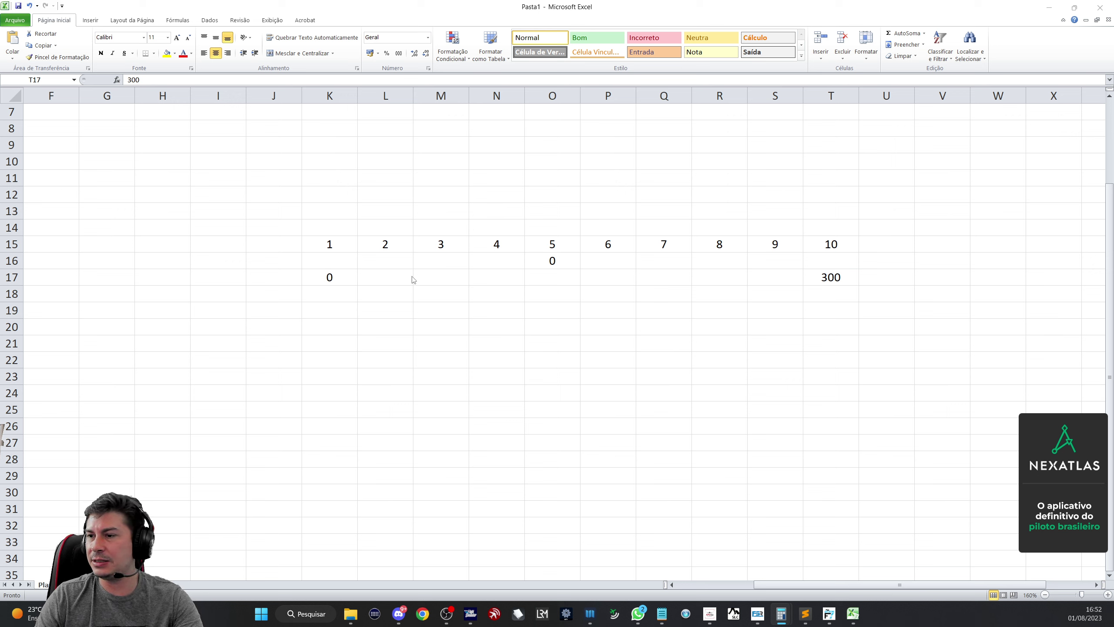
pyautogui.hotkey('alt', 'Tab')
pyautogui.press('F2')
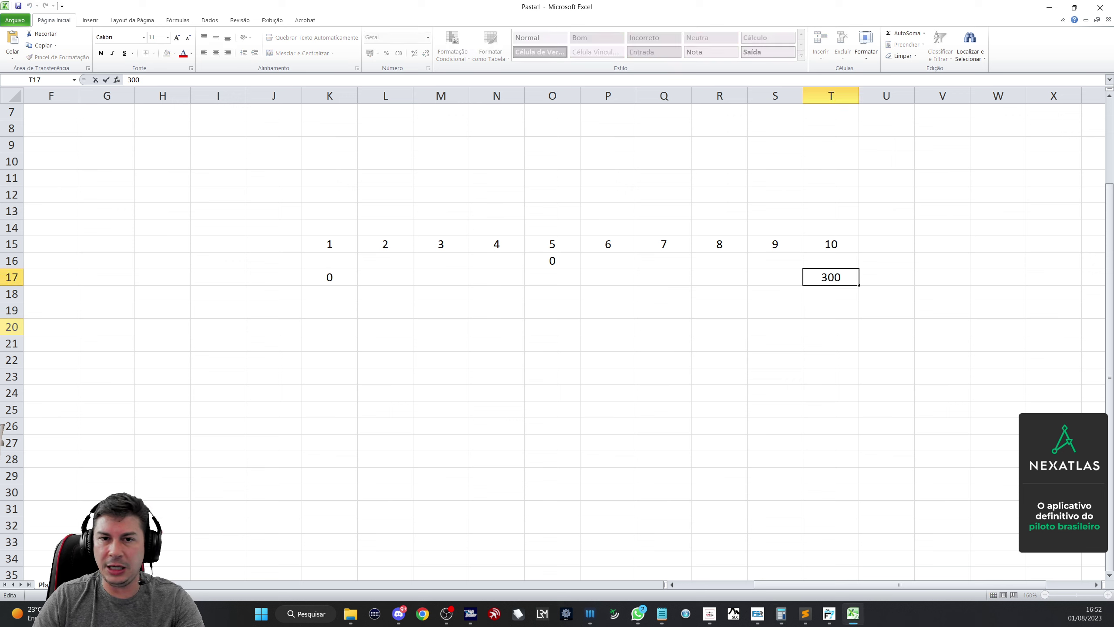
pyautogui.click(398, 278)
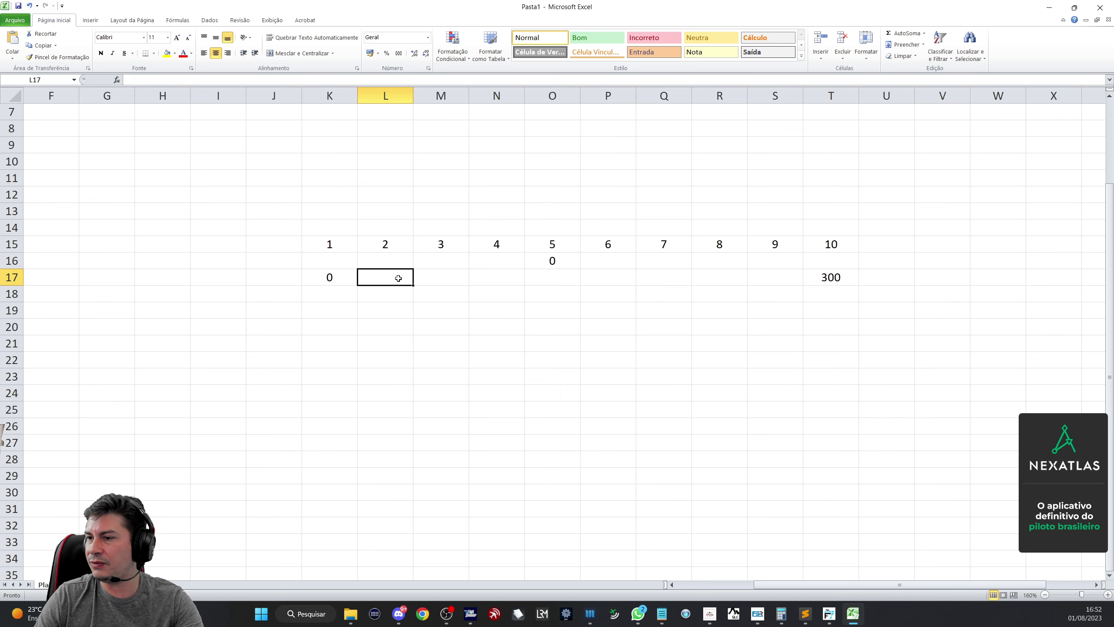
pyautogui.write('33')
pyautogui.press('Tab')
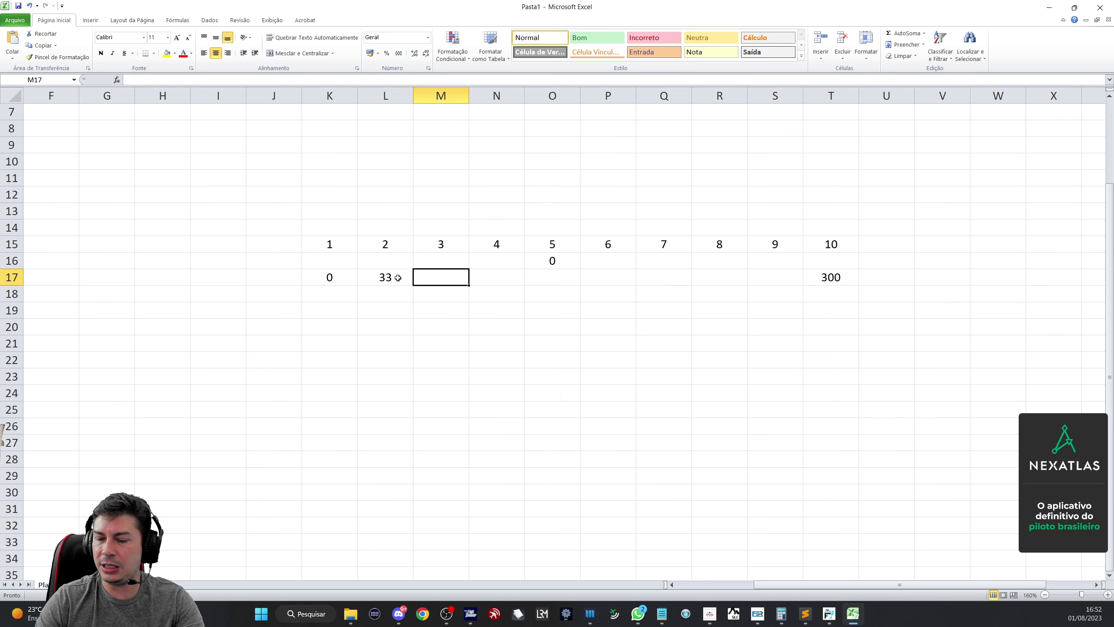
pyautogui.write('66')
pyautogui.press('Tab')
pyautogui.write('99')
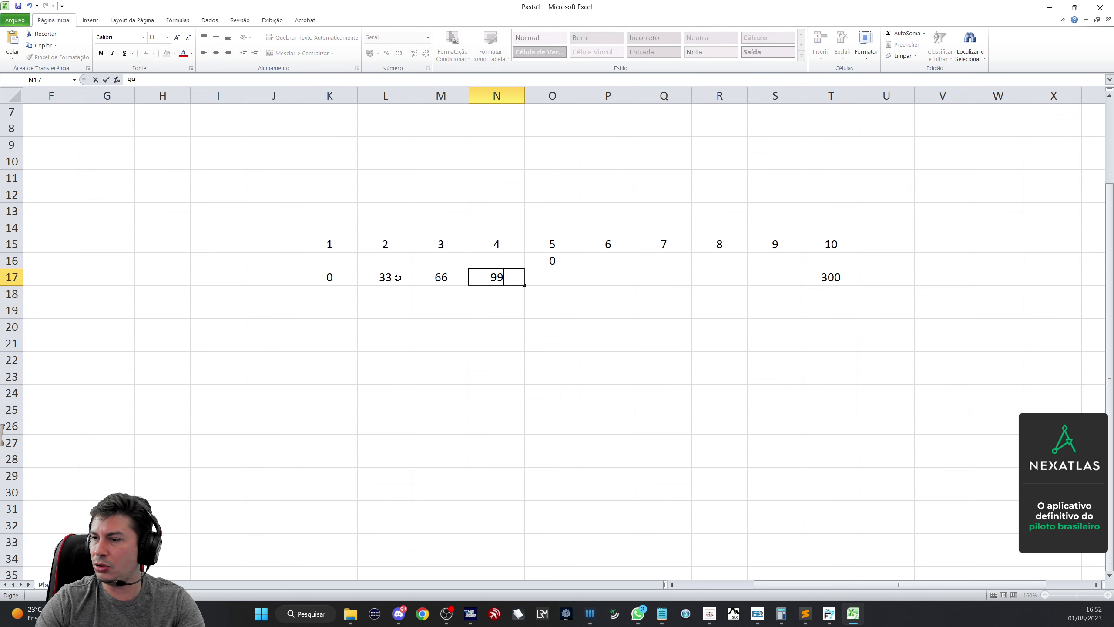
pyautogui.click(423, 311)
# - Extend the series in K17:N17 across to S17 in increments of 33, keeping the 300 in T17
pyautogui.click(336, 281)
pyautogui.moveTo(337, 282); pyautogui.dragTo(789, 294)
pyautogui.click(783, 328)
pyautogui.click(776, 277)
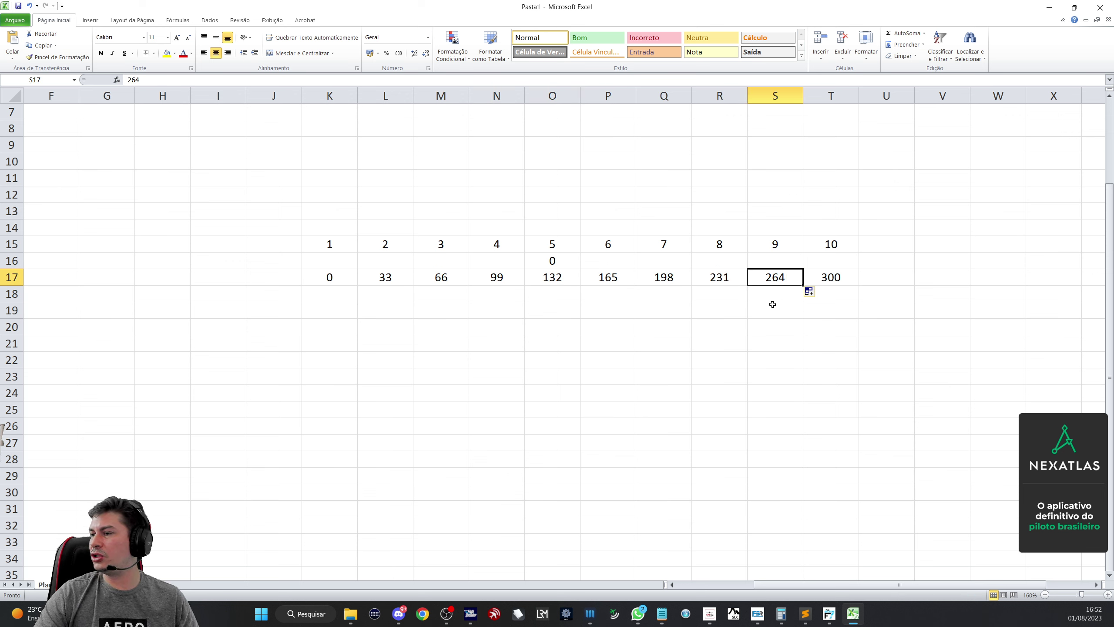
pyautogui.click(833, 278)
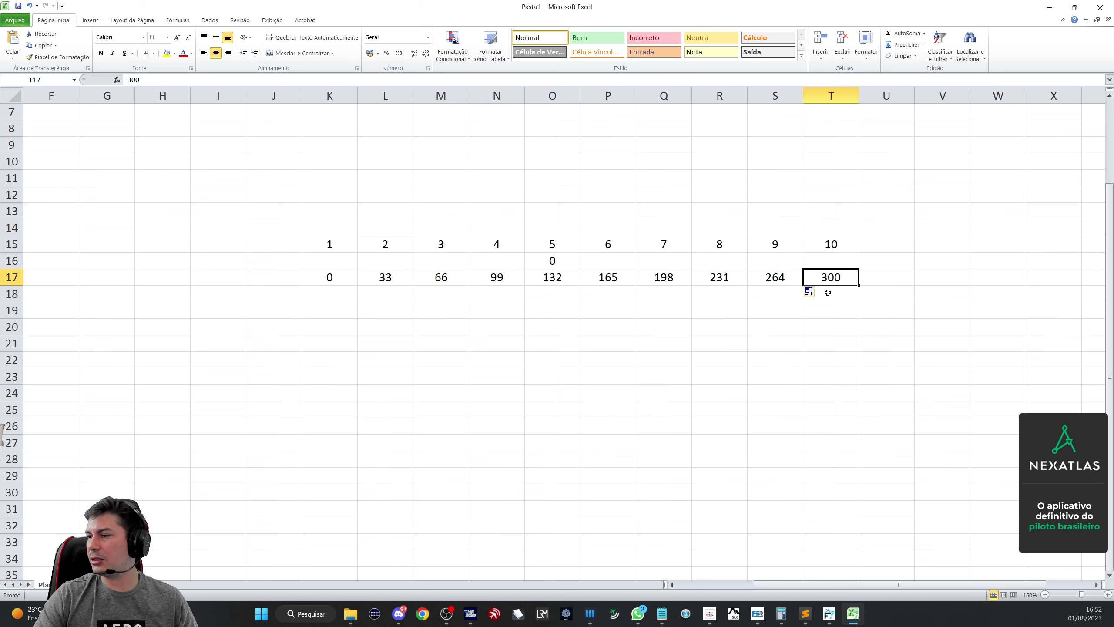
pyautogui.click(813, 340)
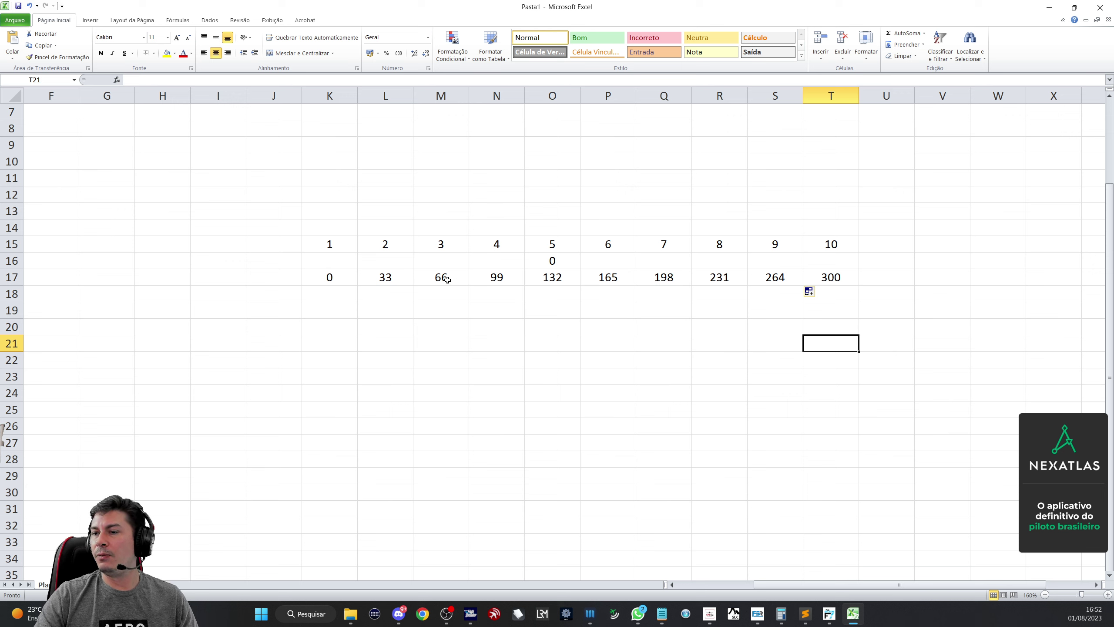
# - Enter the axis limits in row 16: -16384 in cell K16 and 16384 in cell T16
pyautogui.click(337, 262)
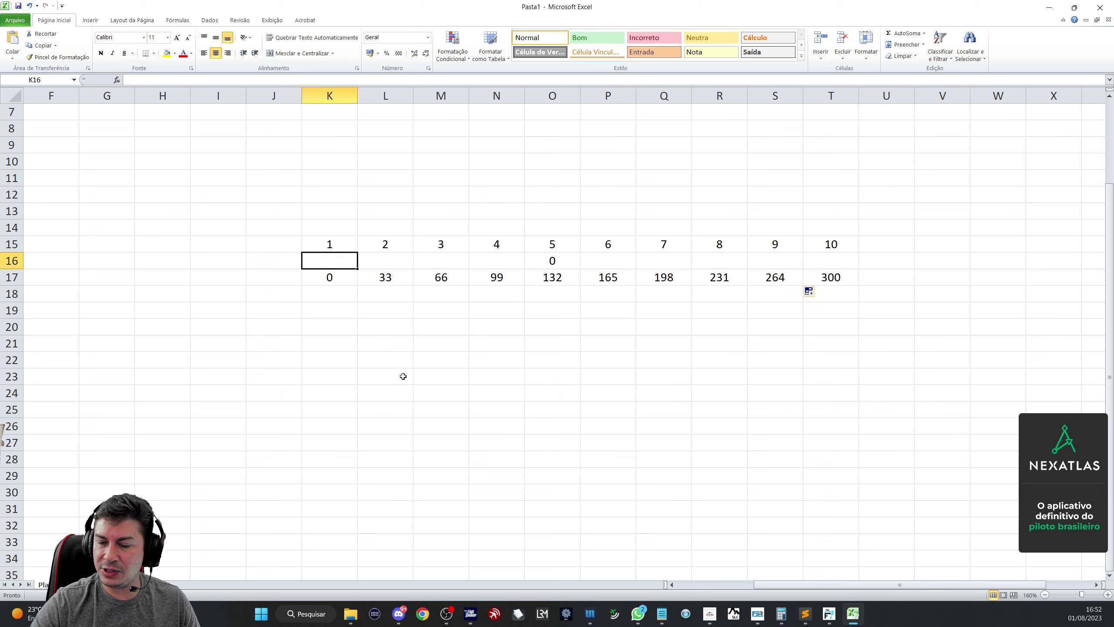
pyautogui.write('-16384')
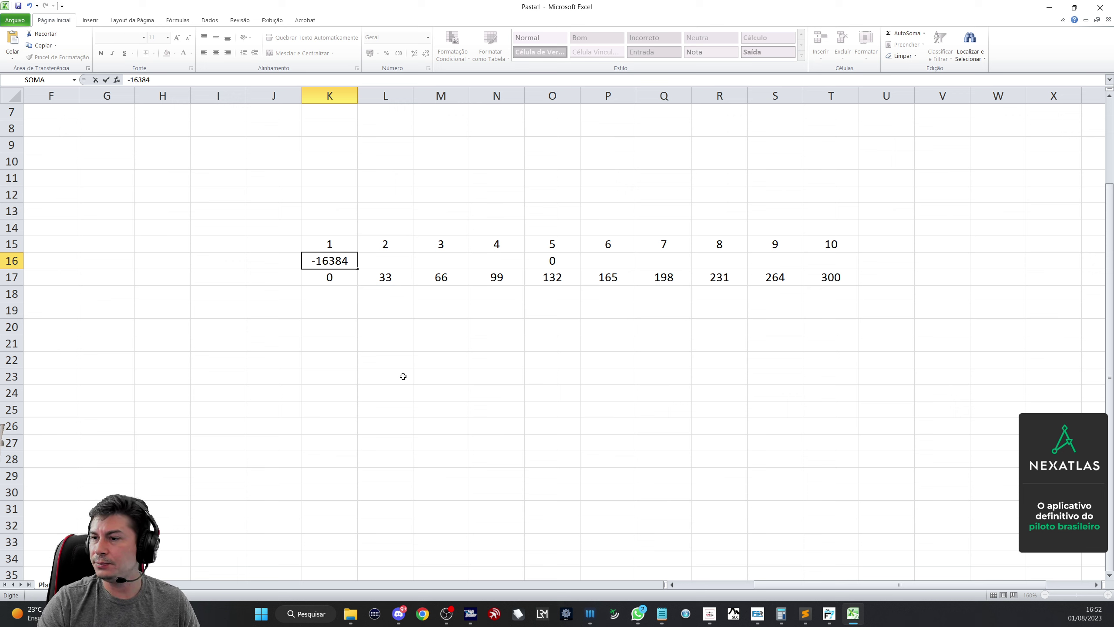
pyautogui.press('Tab')
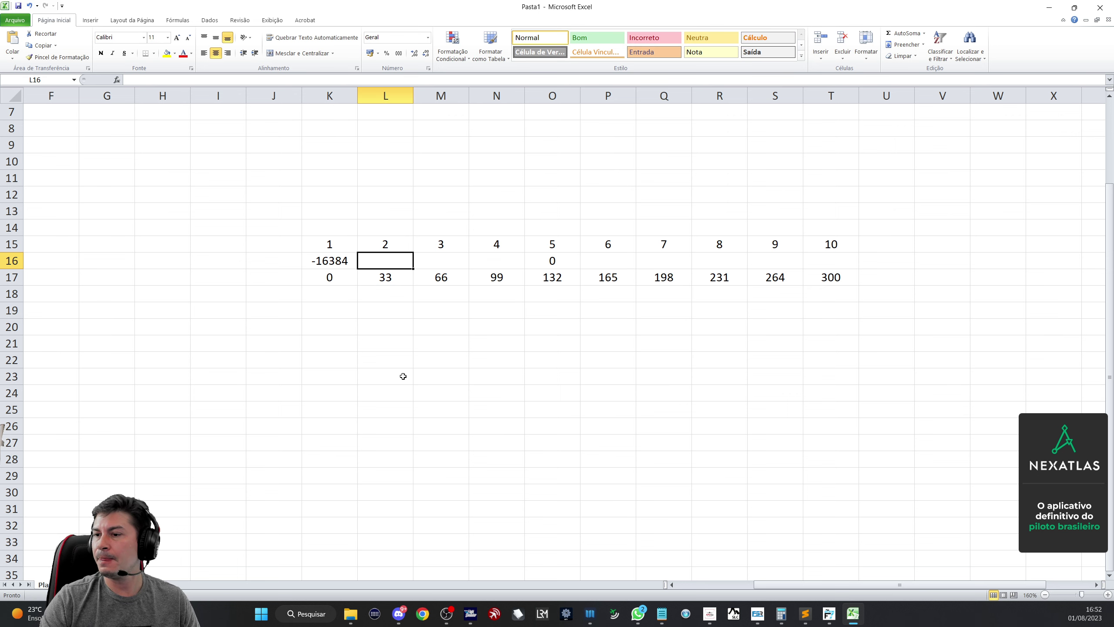
pyautogui.click(832, 264)
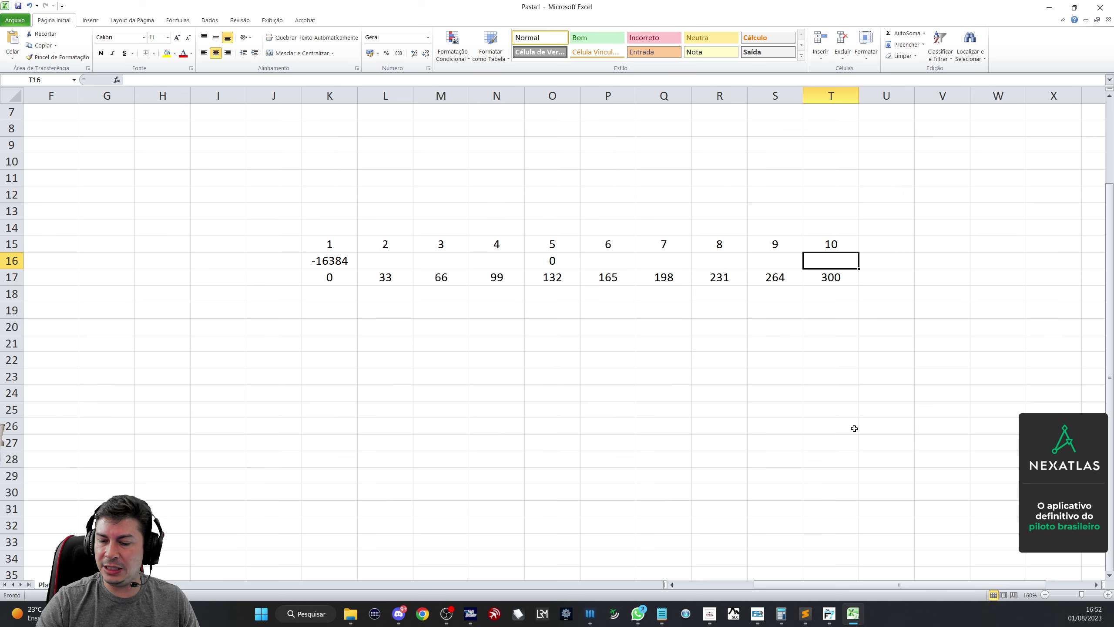
pyautogui.write('16384')
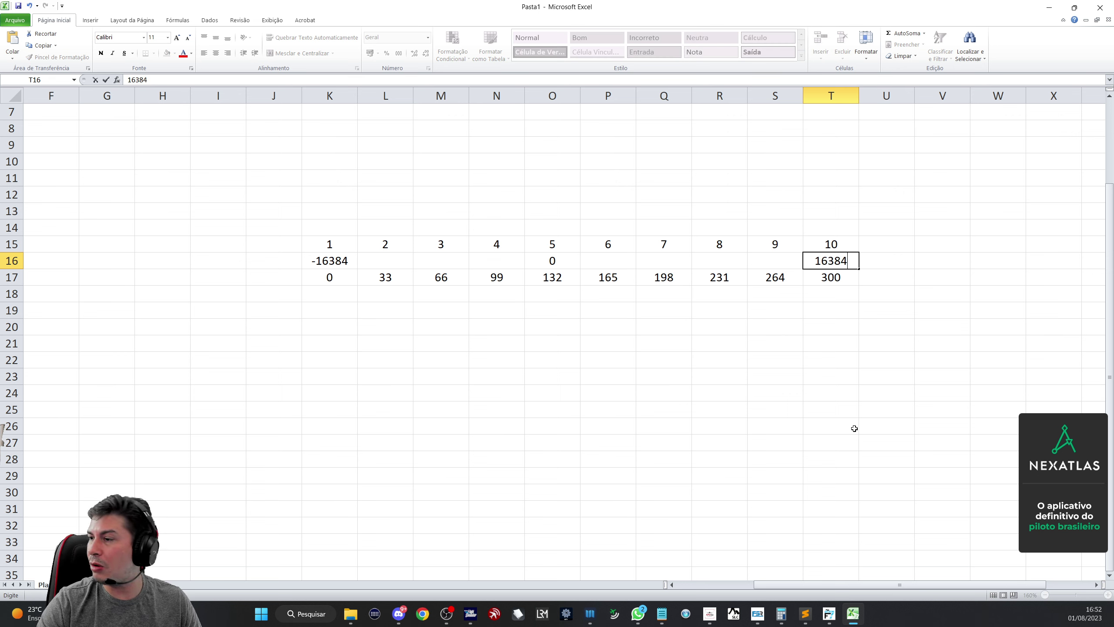
pyautogui.press('Tab')
pyautogui.press('Left')
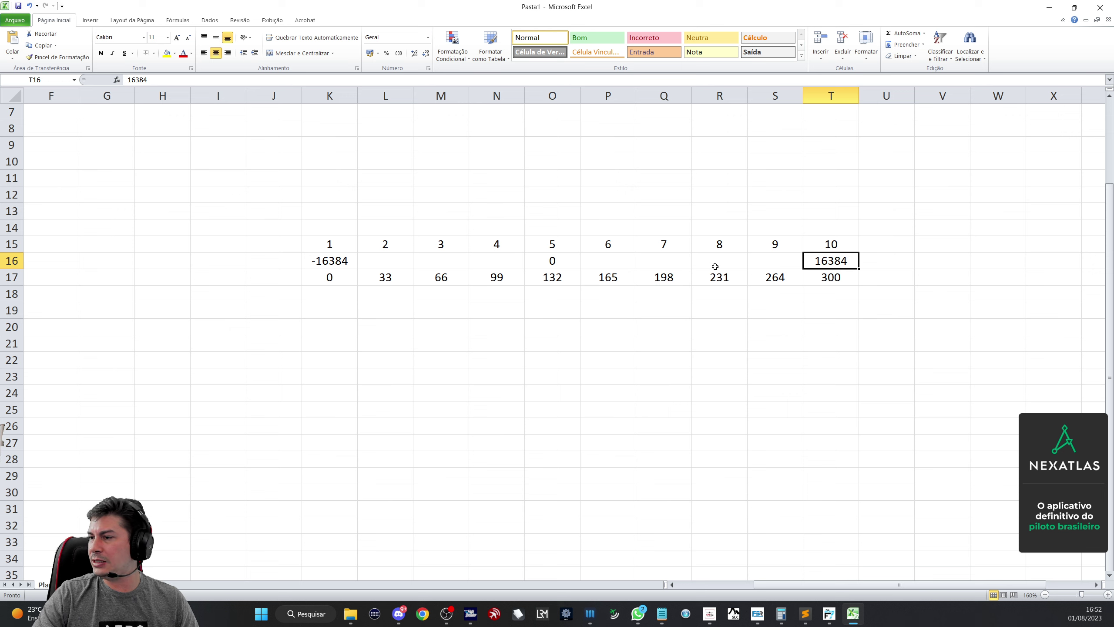
# - Work out the axis increment in the calculator and enter 4096 in cell K13 of the Excel sheet
pyautogui.click(786, 258)
pyautogui.click(610, 257)
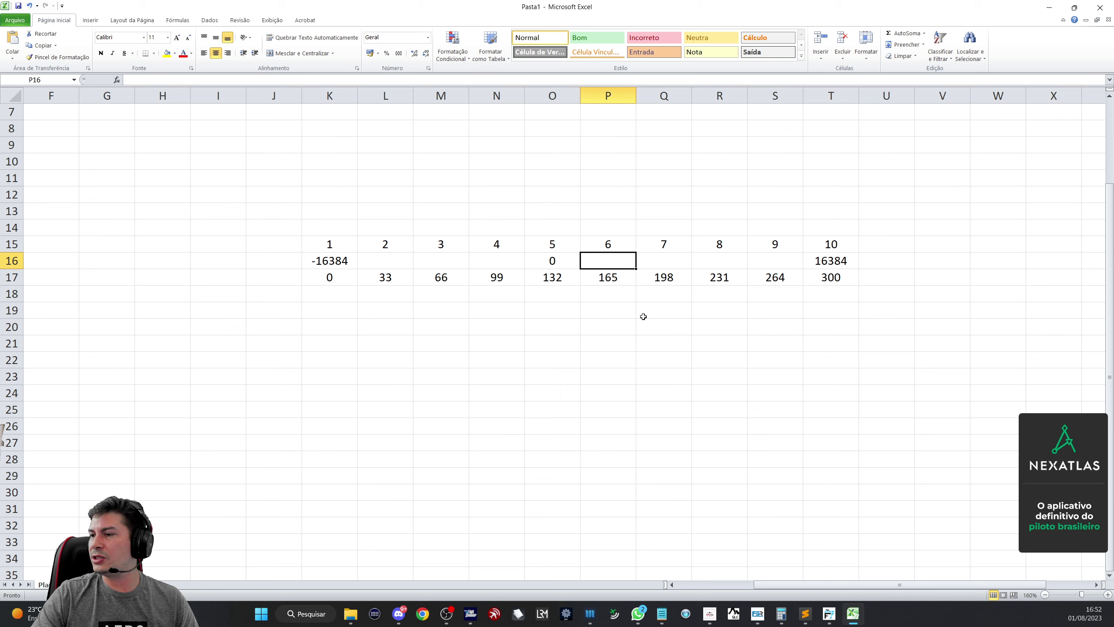
pyautogui.click(338, 313)
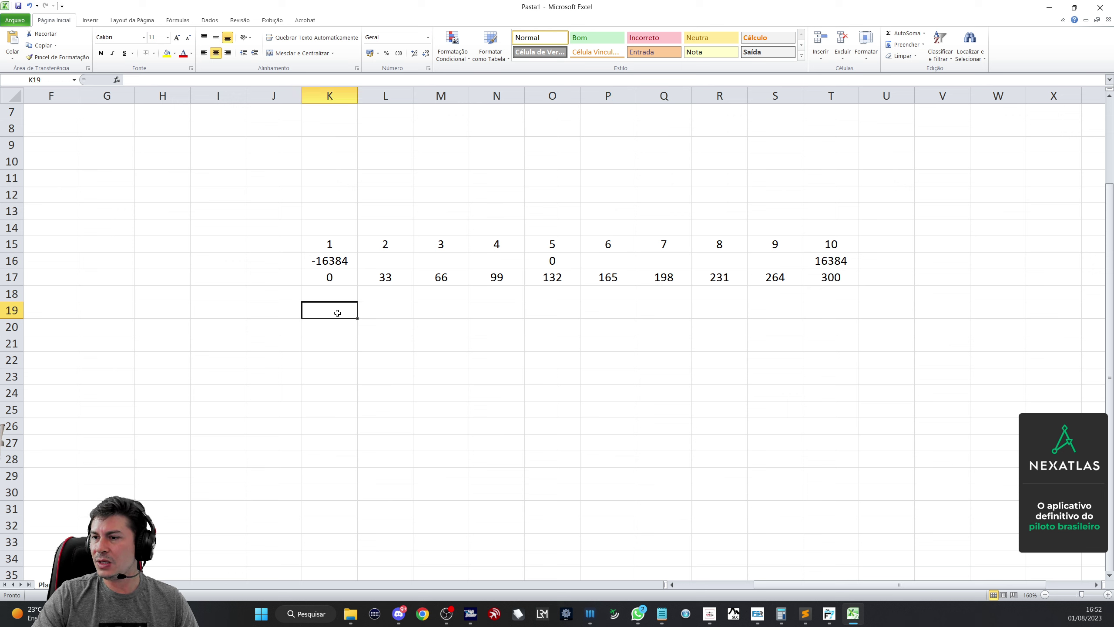
pyautogui.press('XF86Calculator')
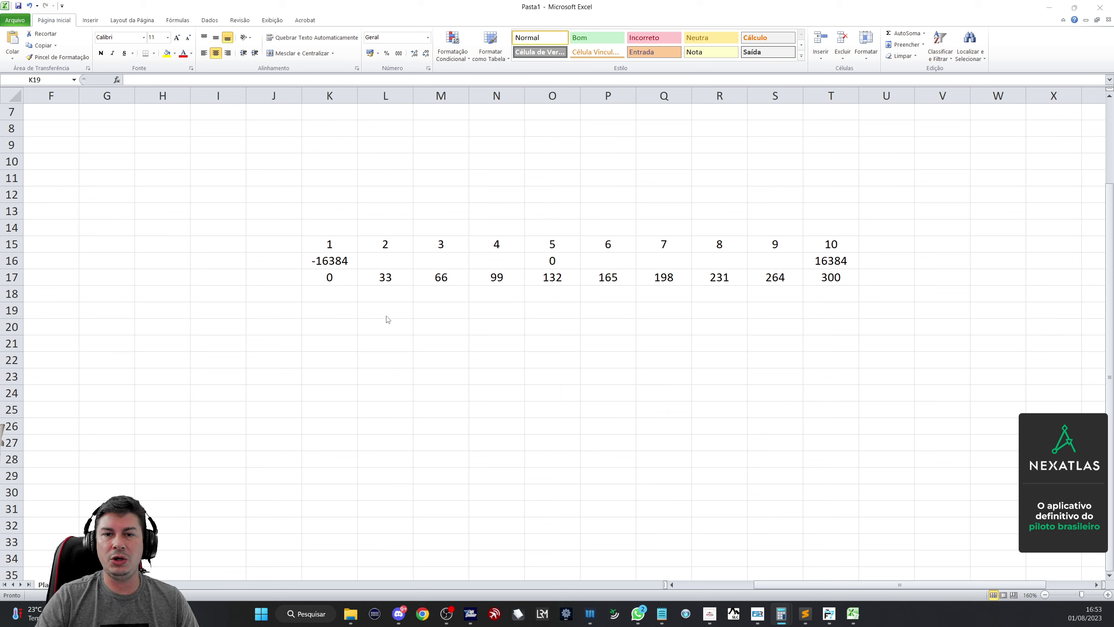
pyautogui.hotkey('alt', 'Tab')
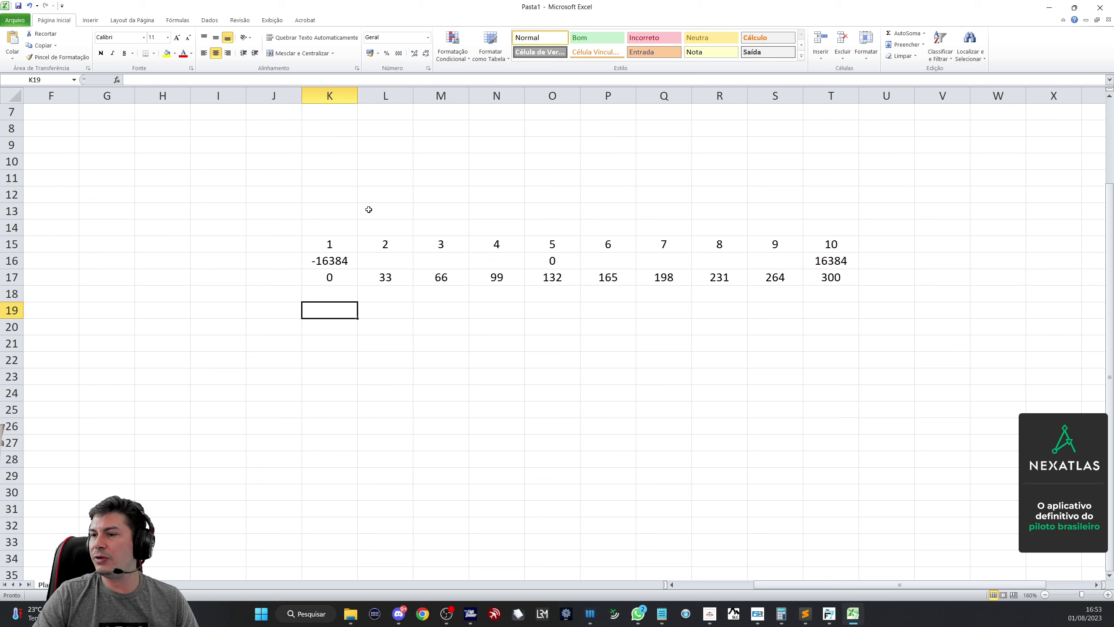
pyautogui.click(346, 209)
pyautogui.write('4096')
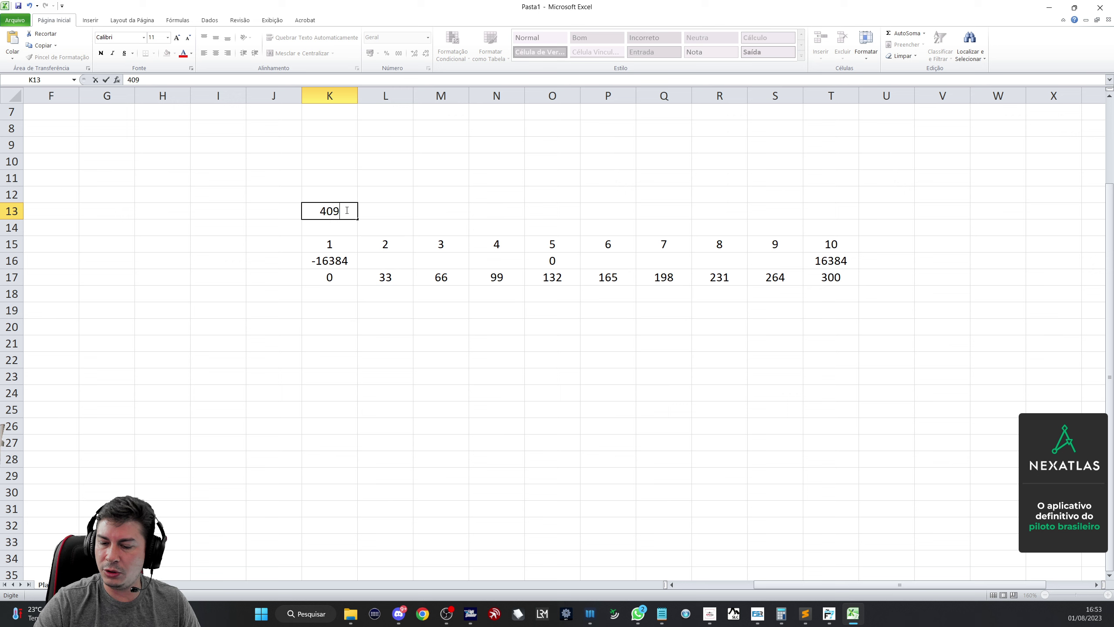
pyautogui.click(461, 342)
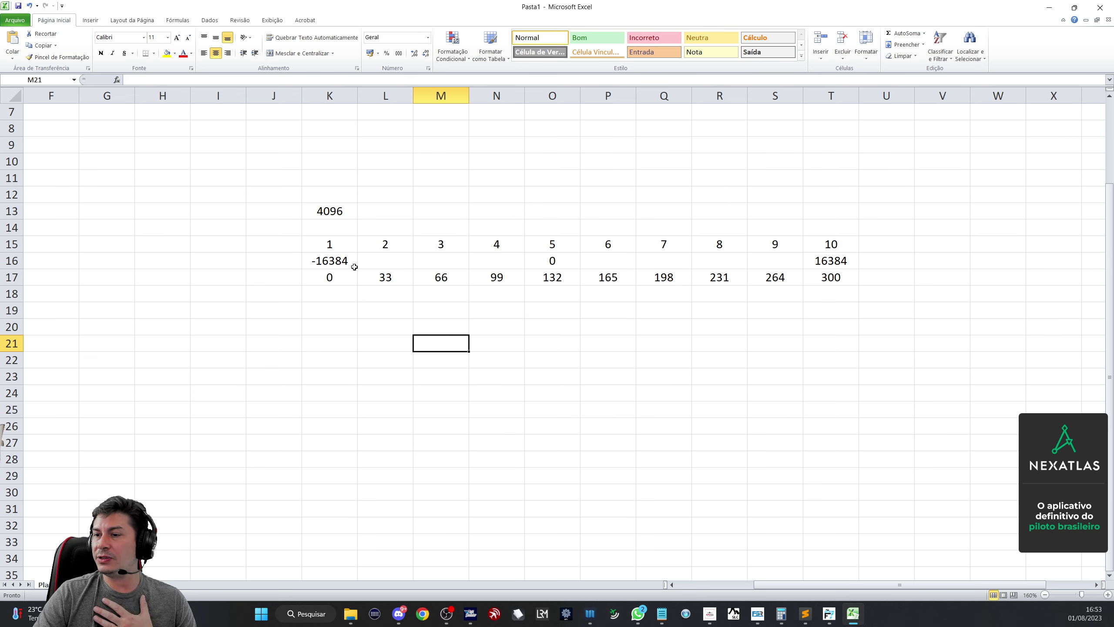
# - Re-enter -16384 in cell K16 and enter the formula =K16-K13 in cell L16 under range 2
pyautogui.click(342, 261)
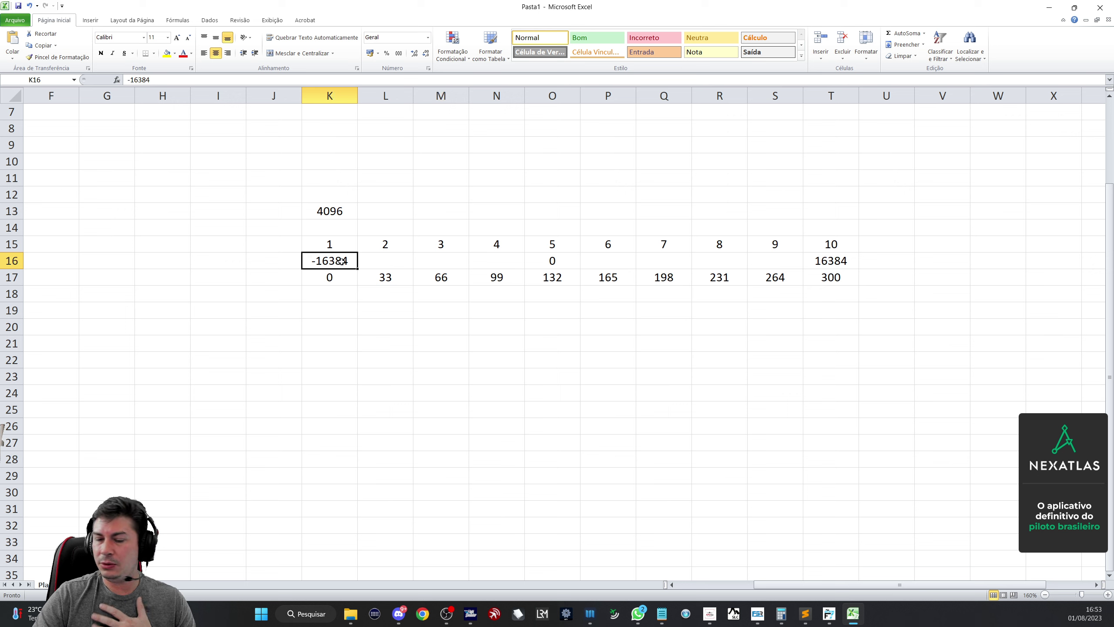
pyautogui.write('-')
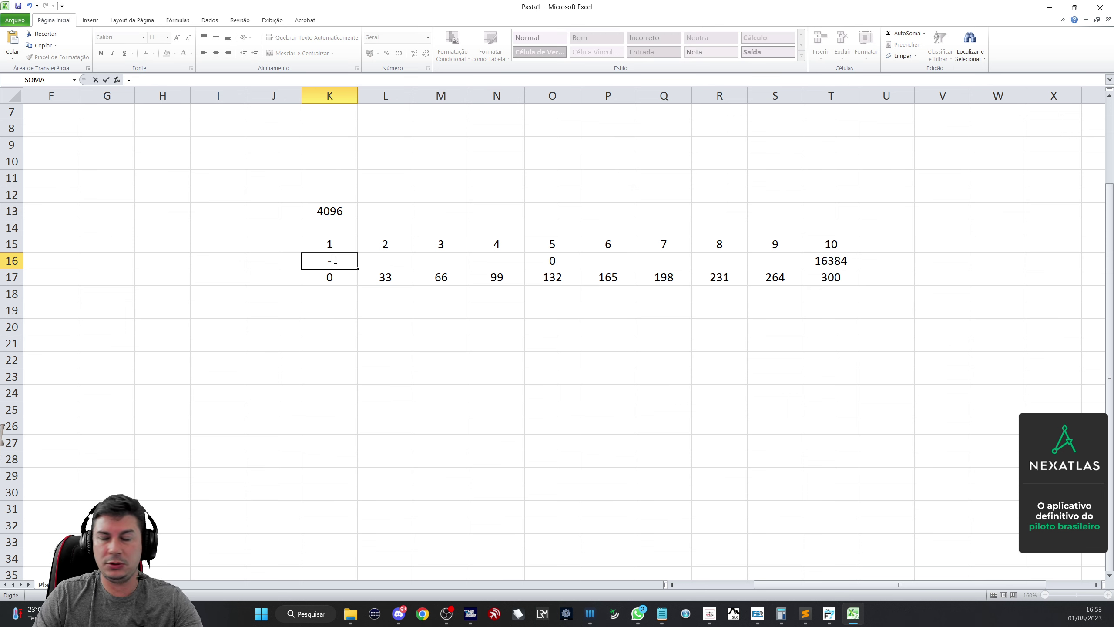
pyautogui.write('16384')
pyautogui.click(383, 261)
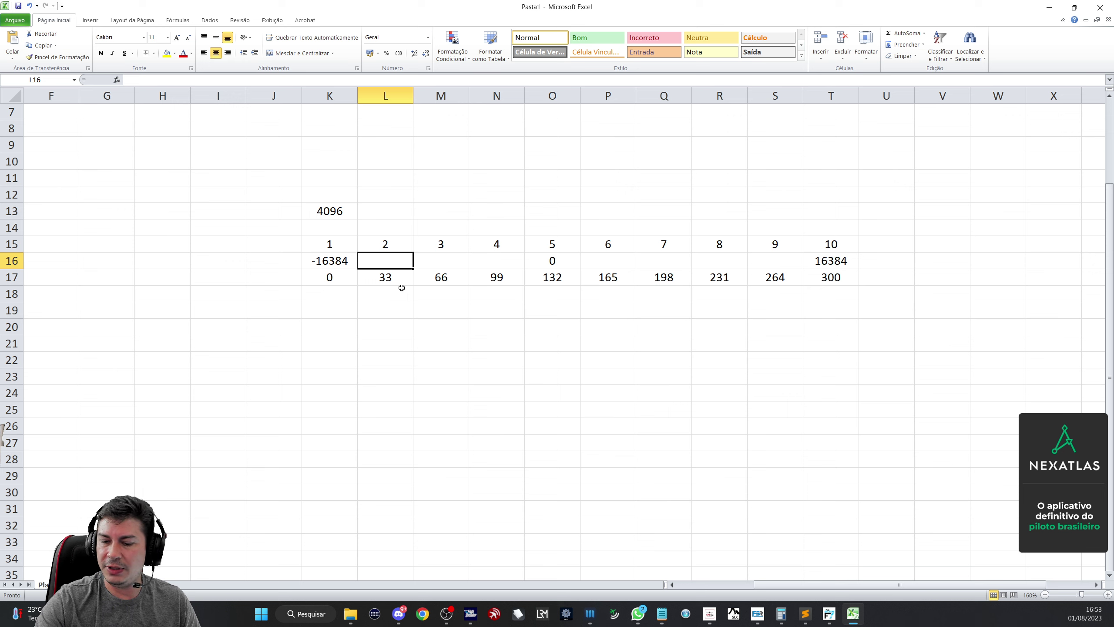
pyautogui.write('=')
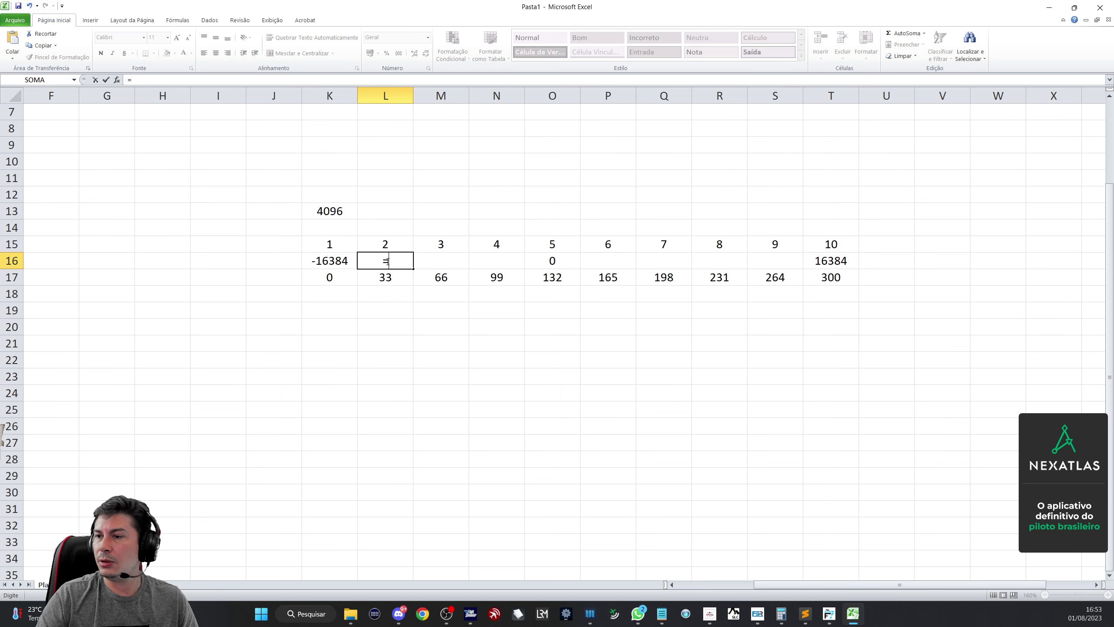
pyautogui.click(333, 261)
pyautogui.write('-')
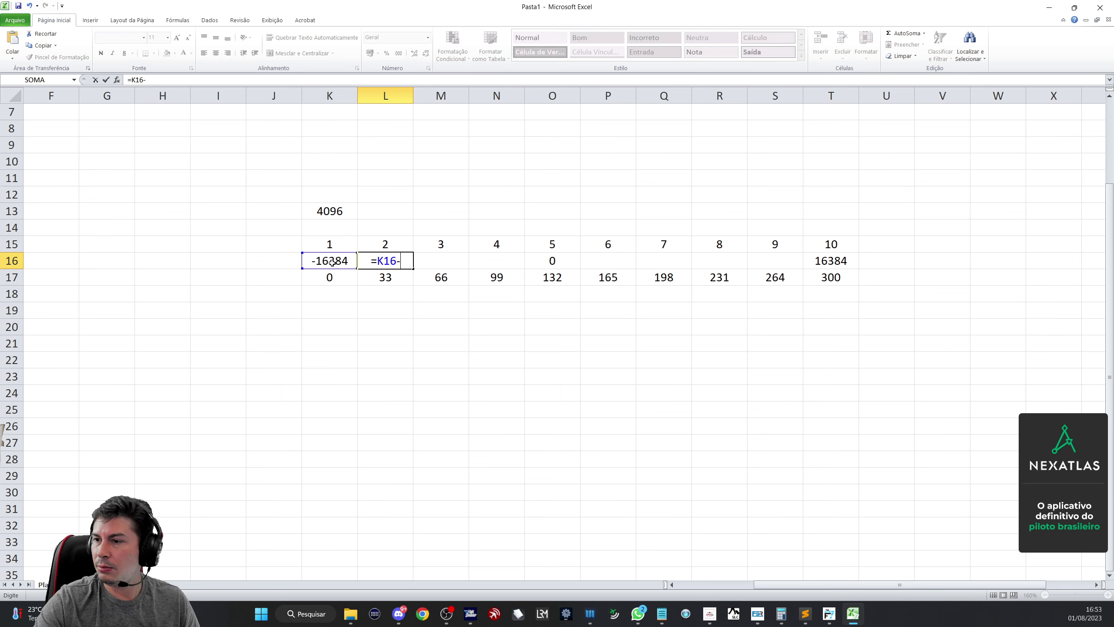
pyautogui.click(334, 214)
pyautogui.press('Return')
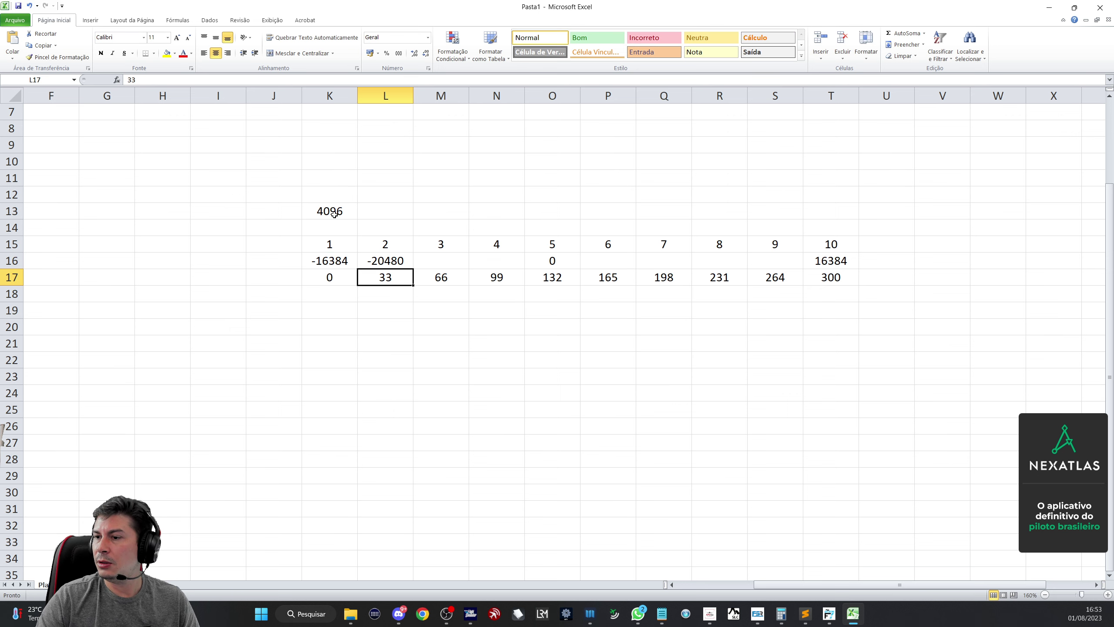
# - Enter the formula =K16-K13 in cell M16 under range 3
pyautogui.click(442, 260)
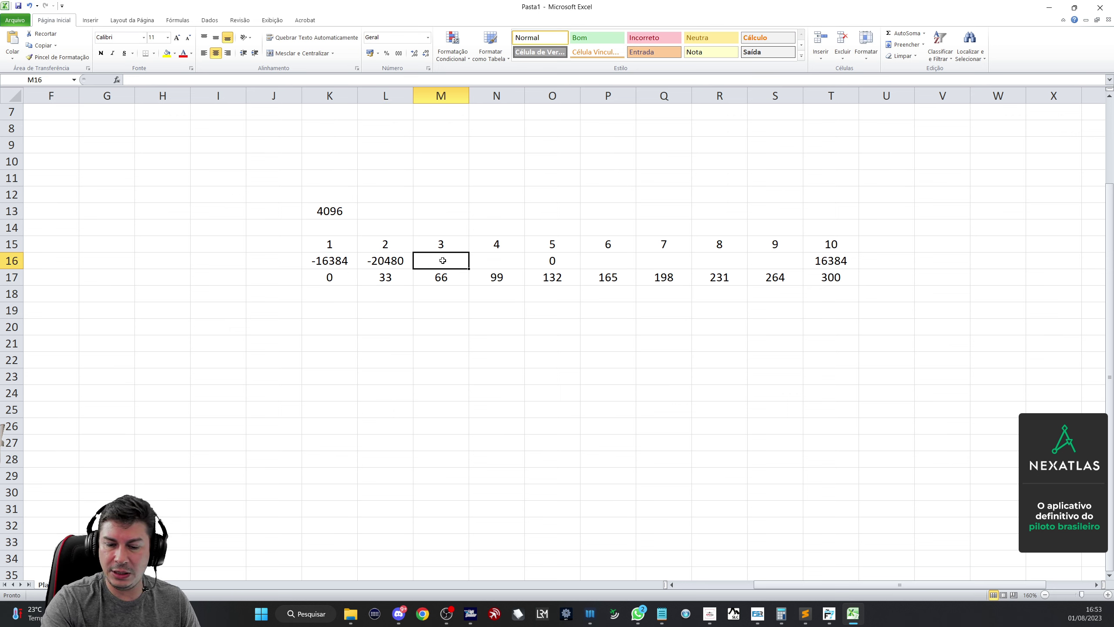
pyautogui.write('=')
pyautogui.click(340, 262)
pyautogui.write('-')
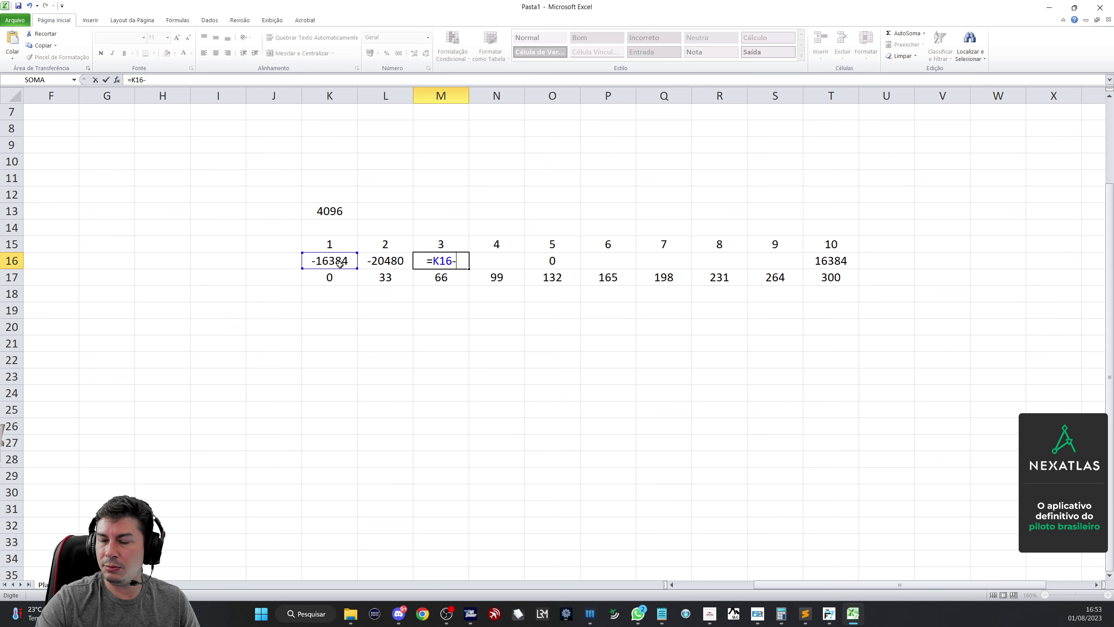
pyautogui.click(338, 213)
pyautogui.press('Return')
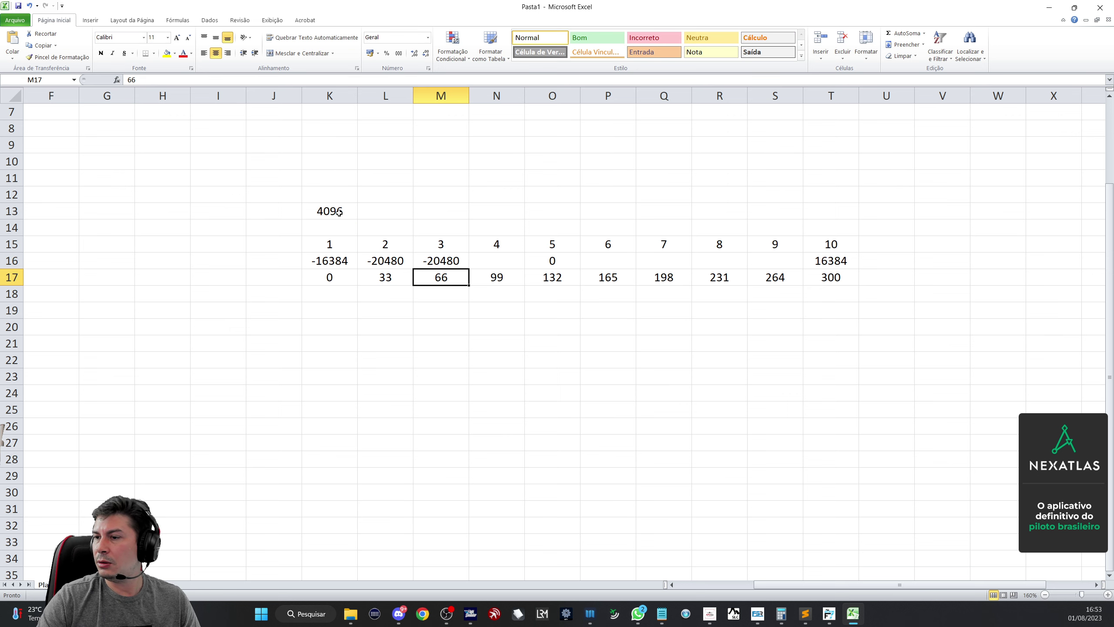
# - Enter the formula =K16-K13 in cell N16 under range 4
pyautogui.click(497, 260)
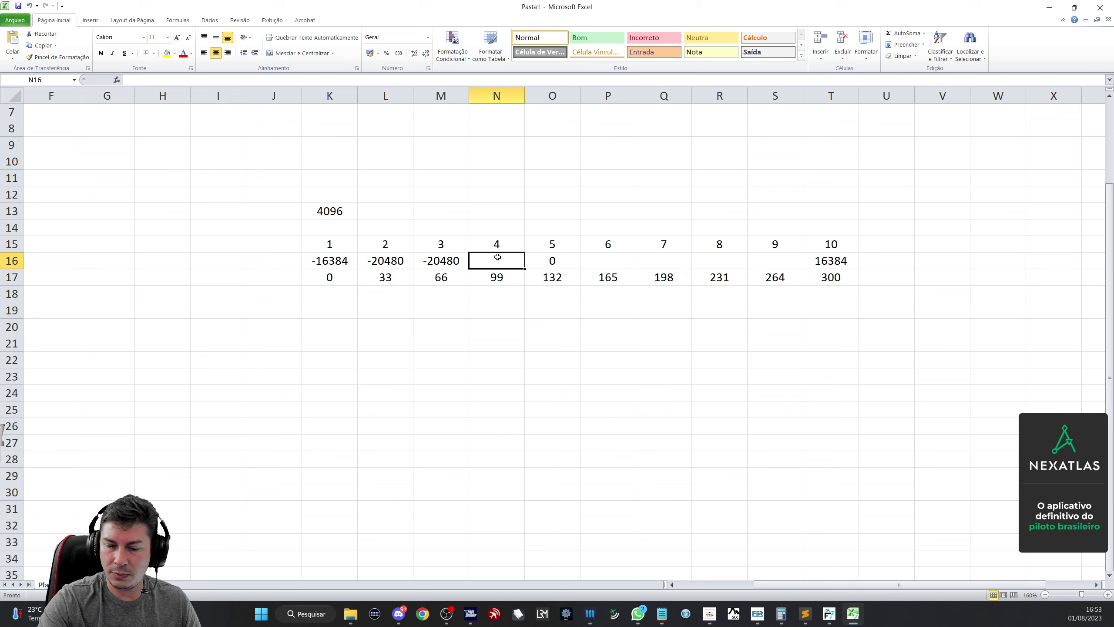
pyautogui.write('=')
pyautogui.click(341, 260)
pyautogui.write('-')
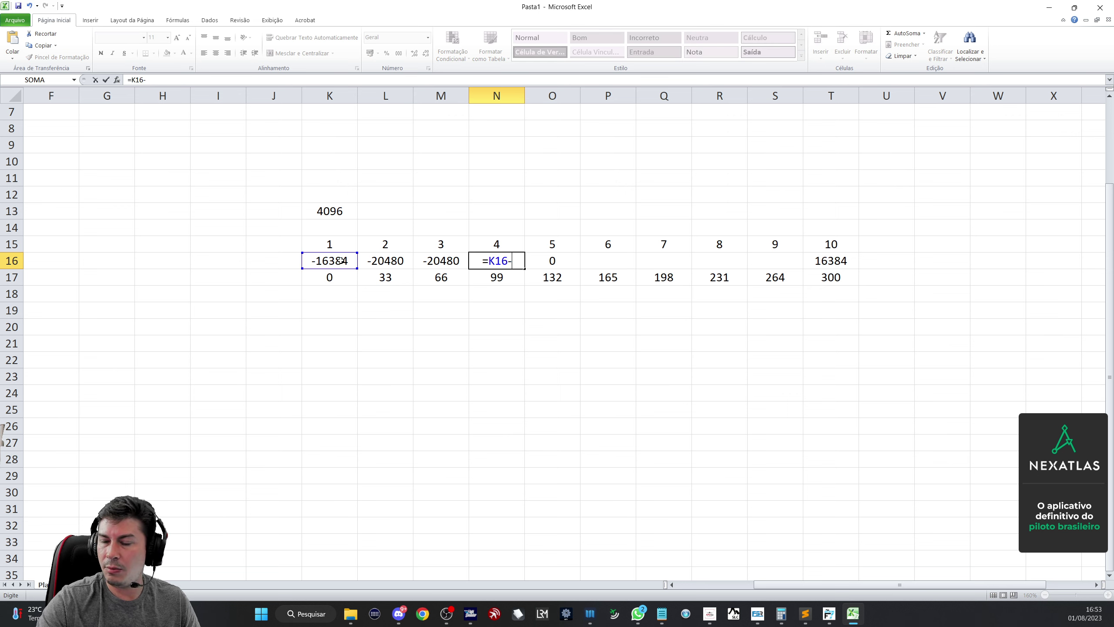
pyautogui.click(333, 208)
pyautogui.press('Return')
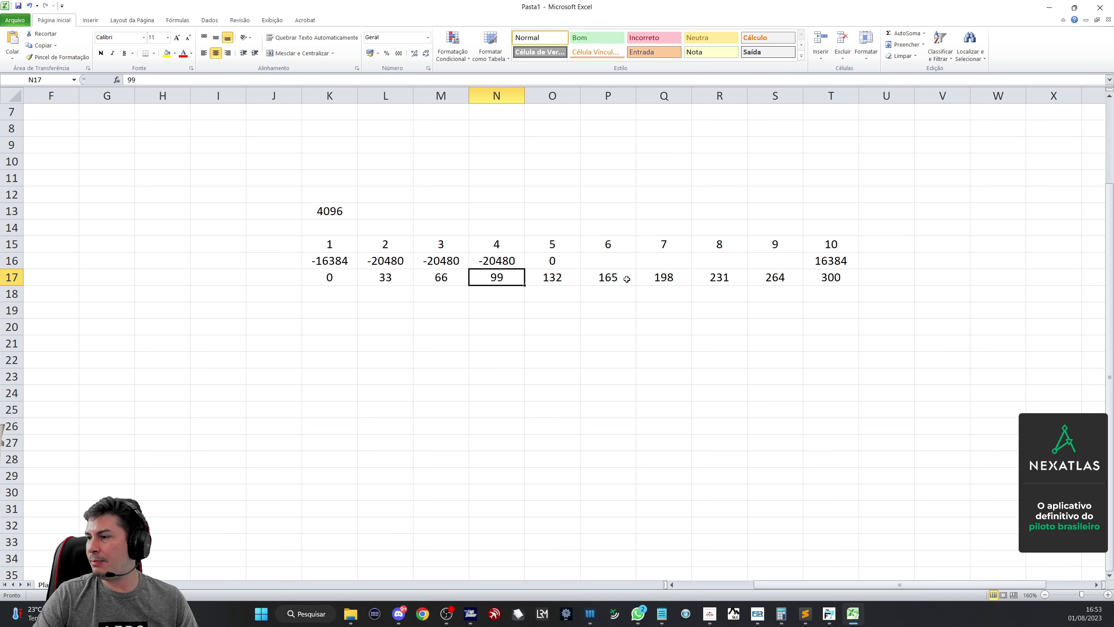
# - Work out the positive-side axis increment in the calculator and enter 3276 in cell T13 of the Excel sheet
pyautogui.click(825, 261)
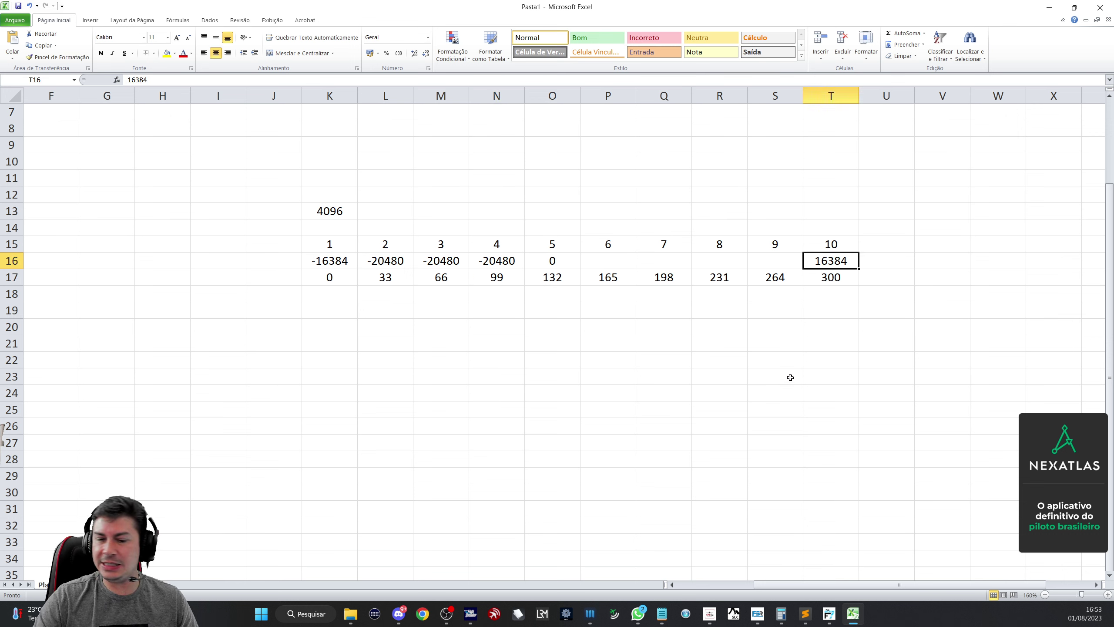
pyautogui.hotkey('alt', 'Tab')
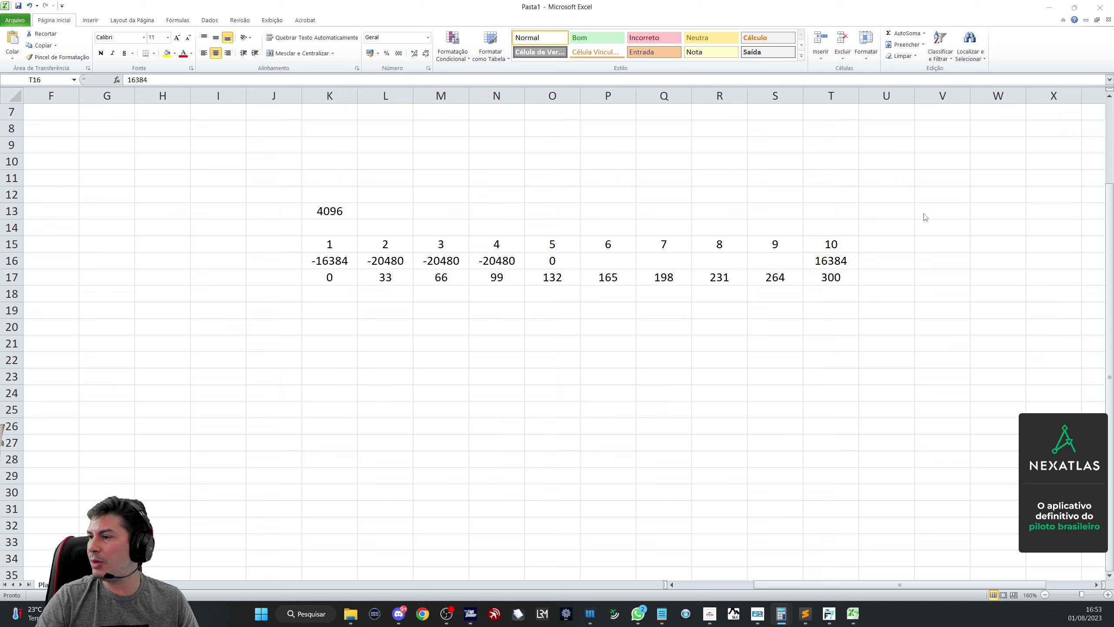
pyautogui.click(830, 212)
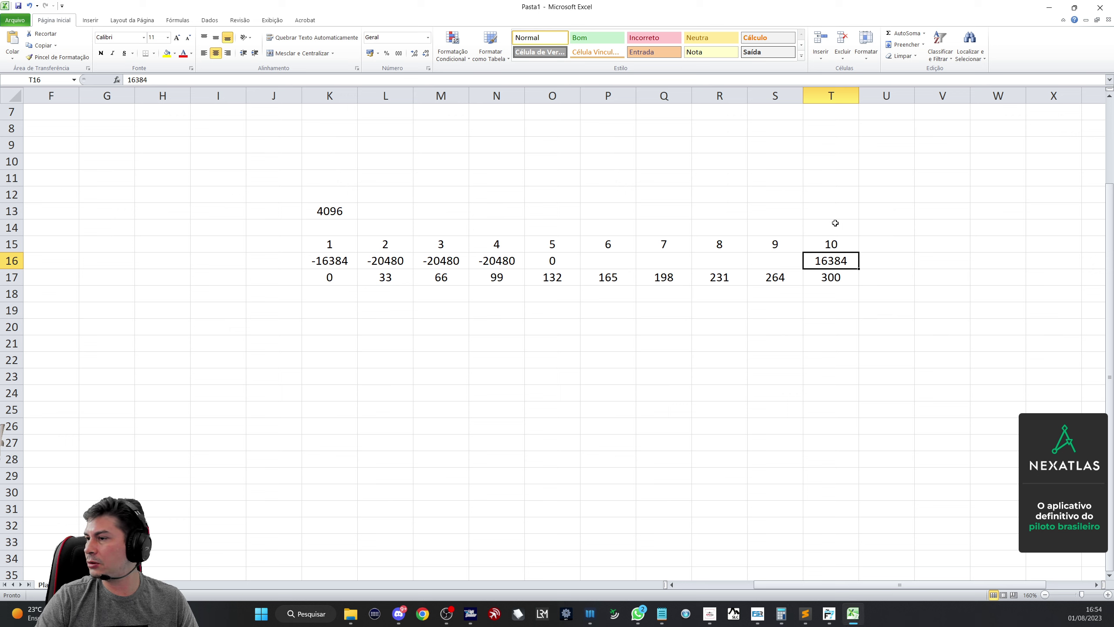
pyautogui.write('3276')
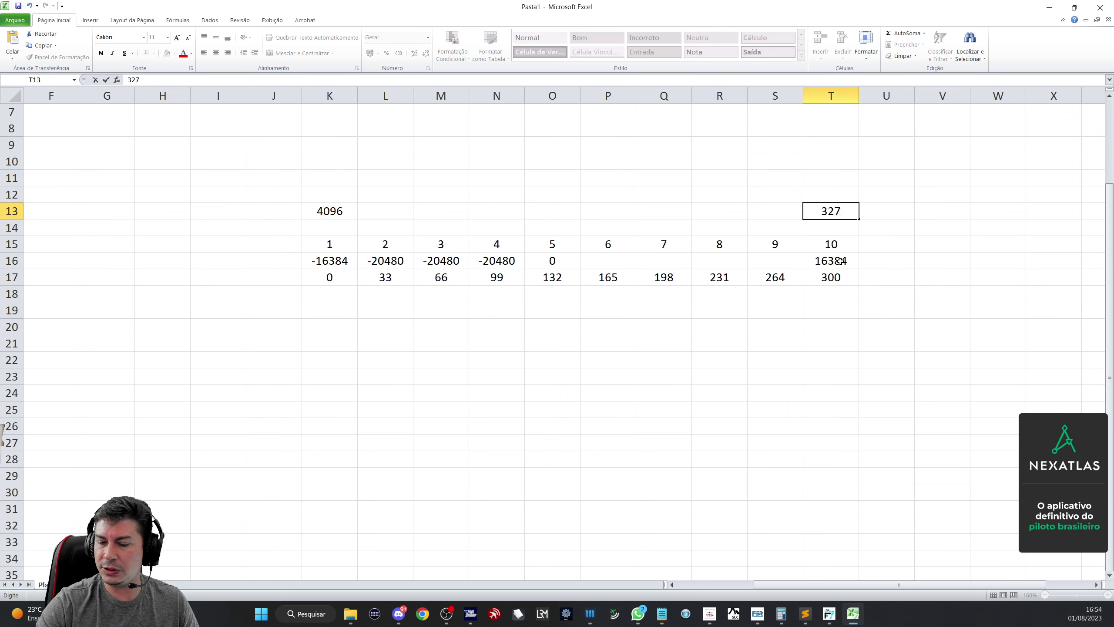
pyautogui.click(784, 358)
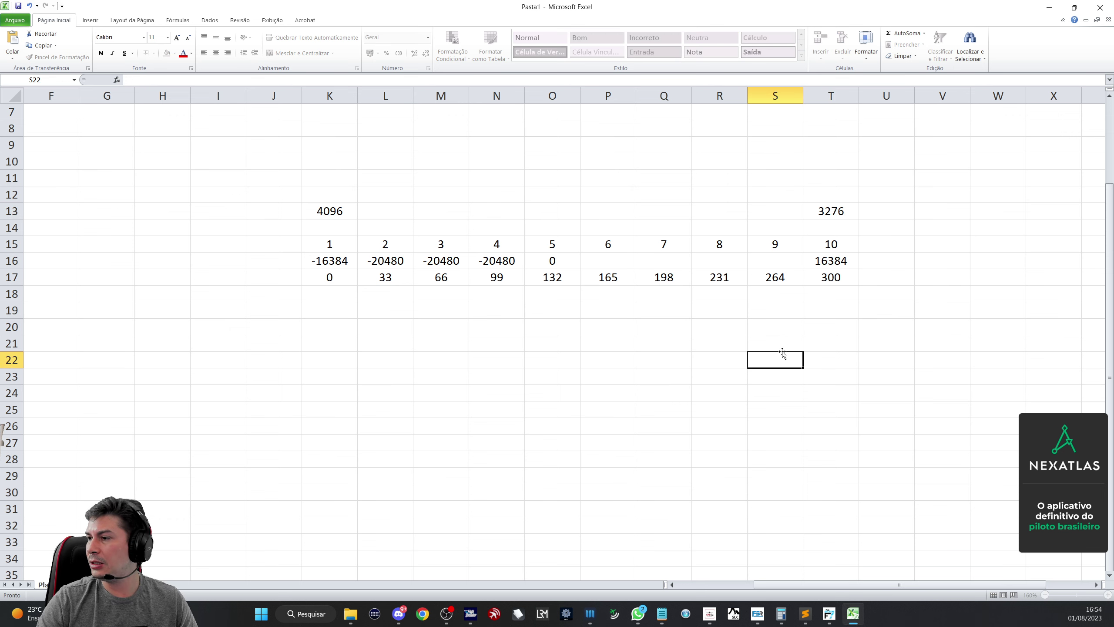
# - Enter the formula =T16-T13 in cell S16 under range 9
pyautogui.click(770, 265)
pyautogui.click(838, 262)
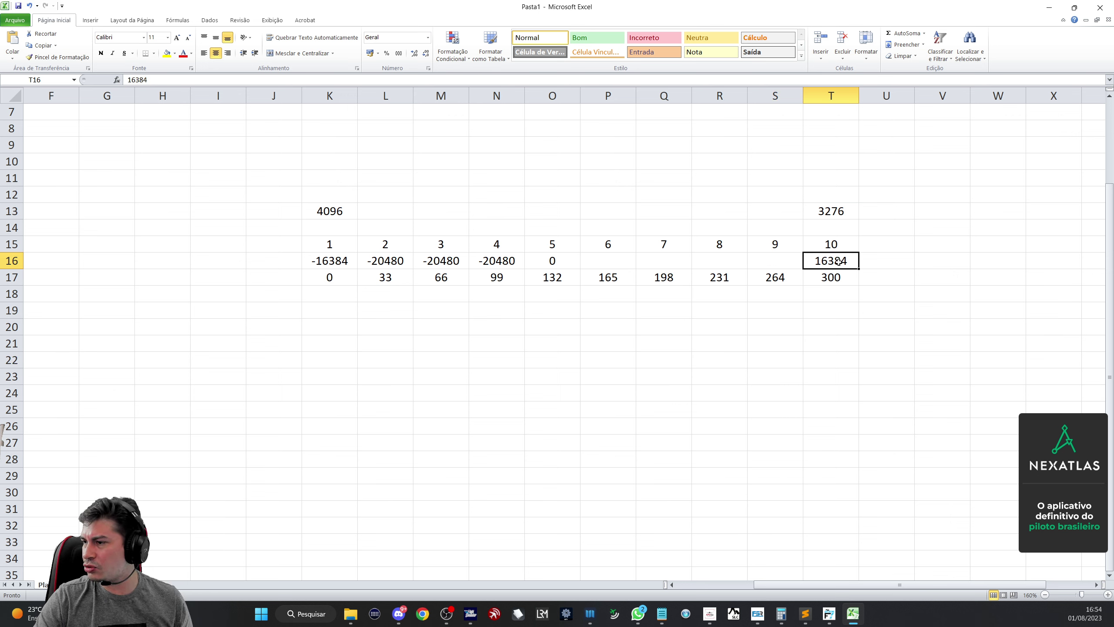
pyautogui.click(787, 264)
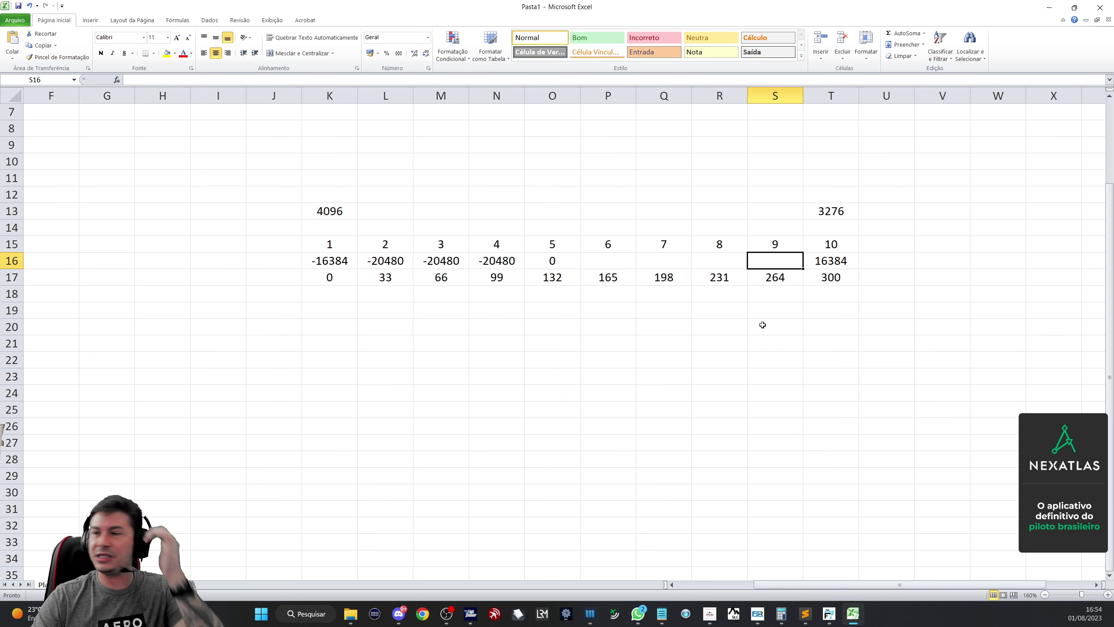
pyautogui.click(820, 260)
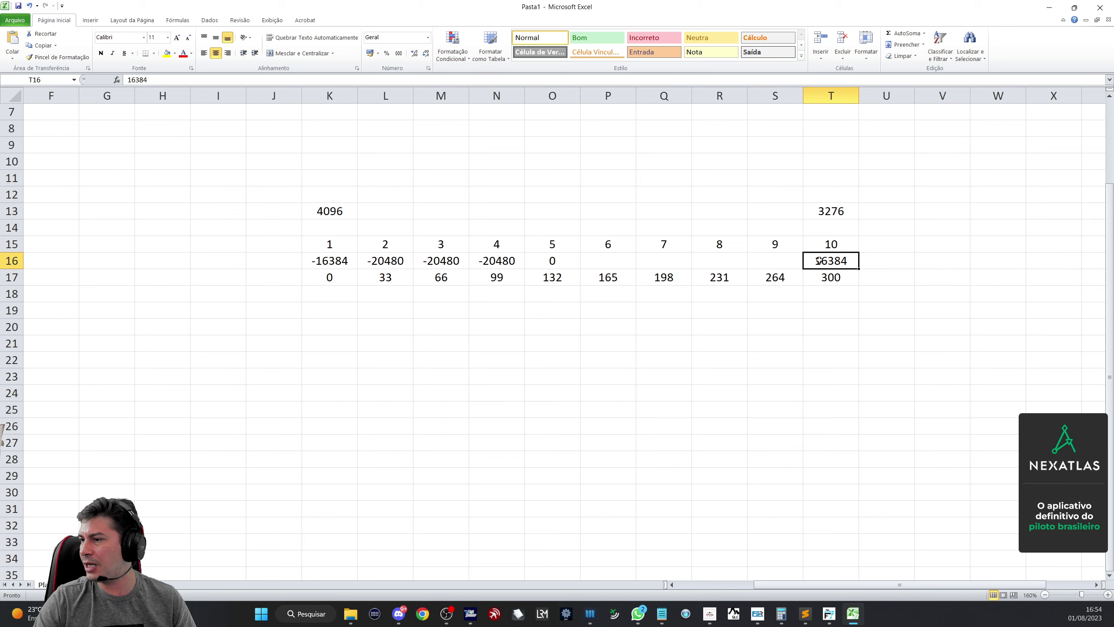
pyautogui.click(787, 269)
pyautogui.write('=')
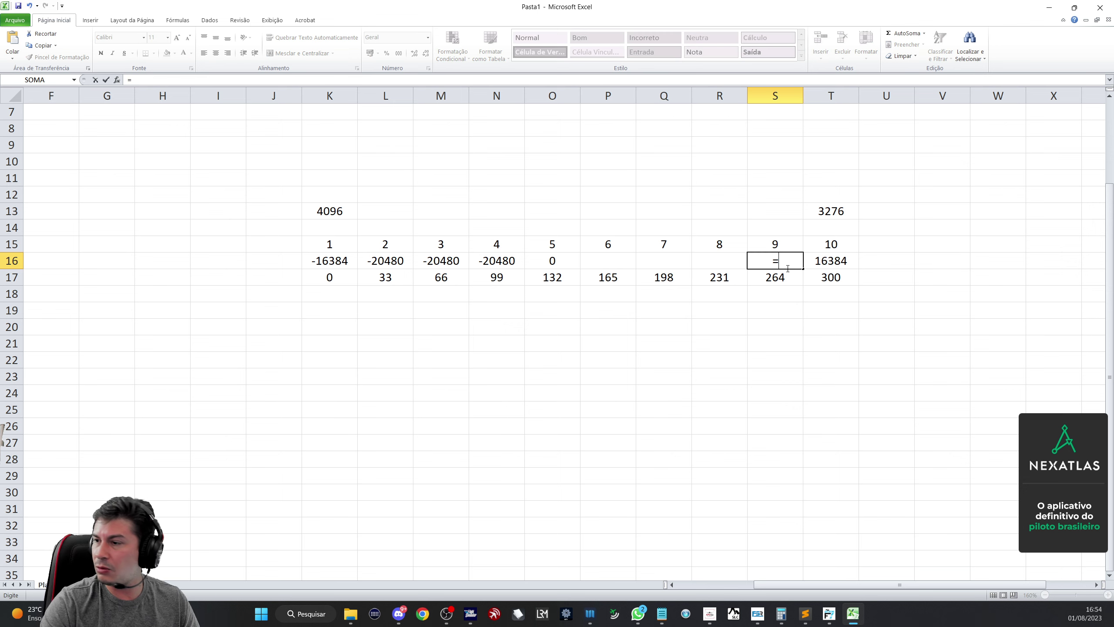
pyautogui.click(841, 261)
pyautogui.write('-')
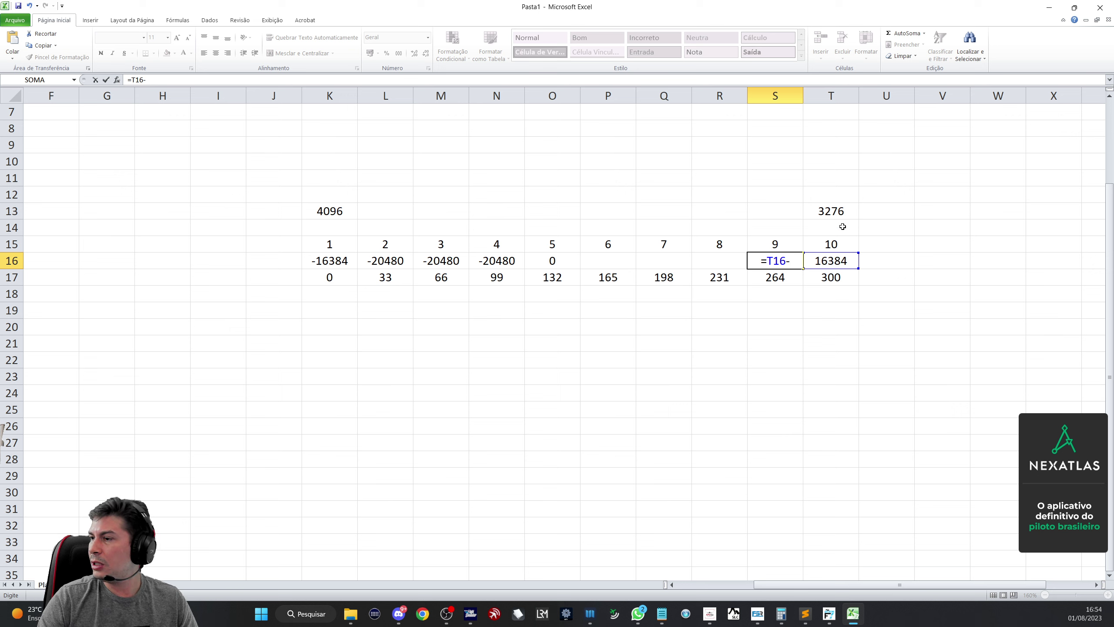
pyautogui.click(841, 211)
pyautogui.press('Return')
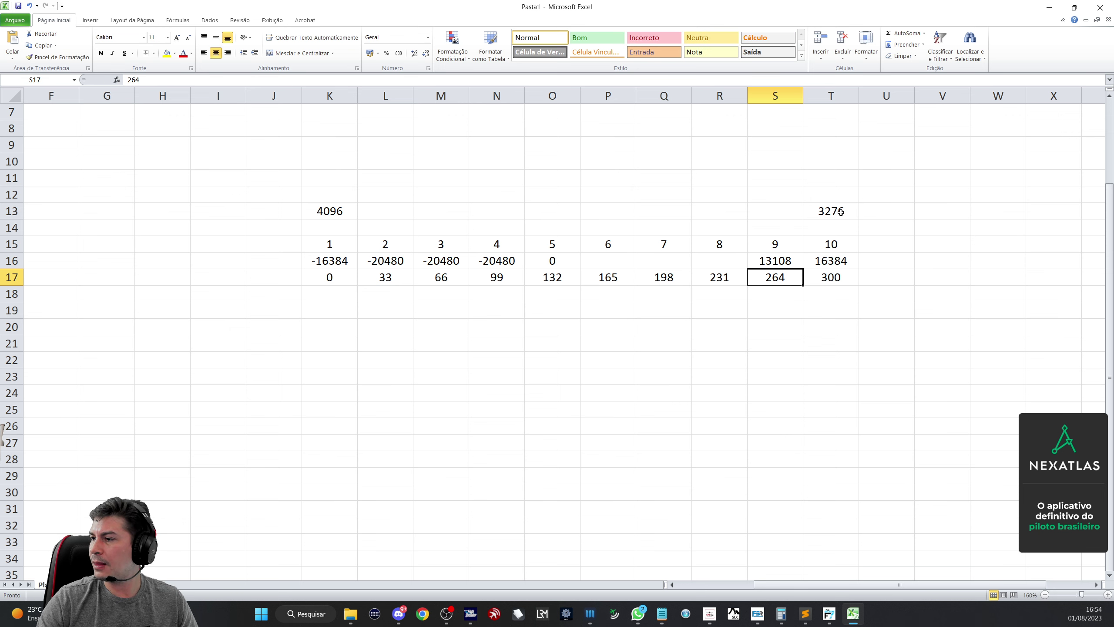
# - Enter the formula =T16-T13 in cell R16 under range 8
pyautogui.click(726, 256)
pyautogui.write('=')
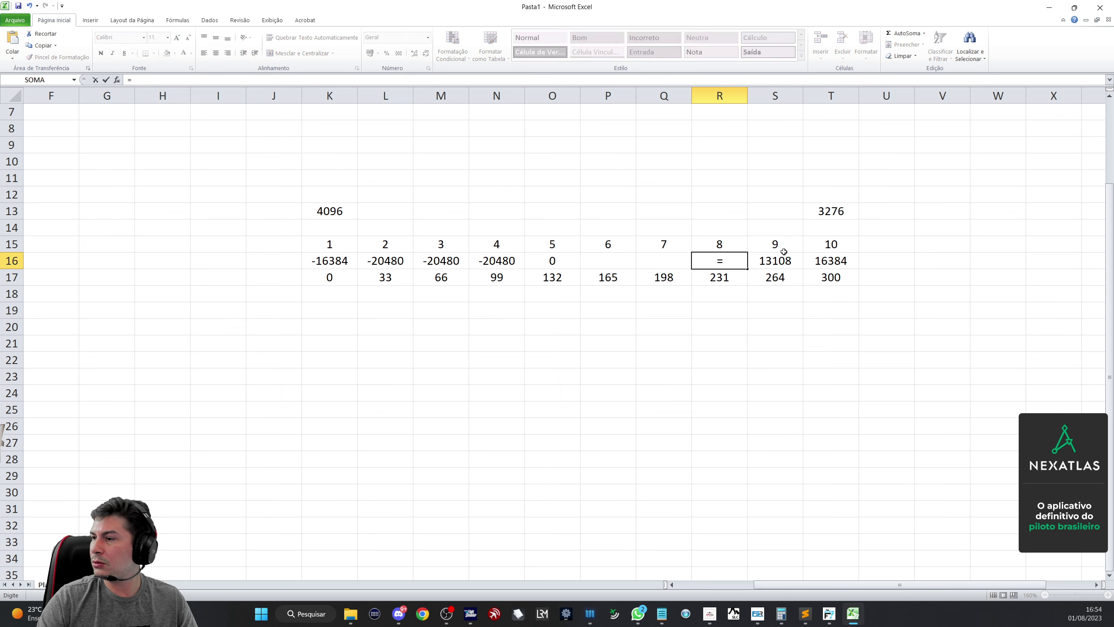
pyautogui.click(821, 261)
pyautogui.write('-')
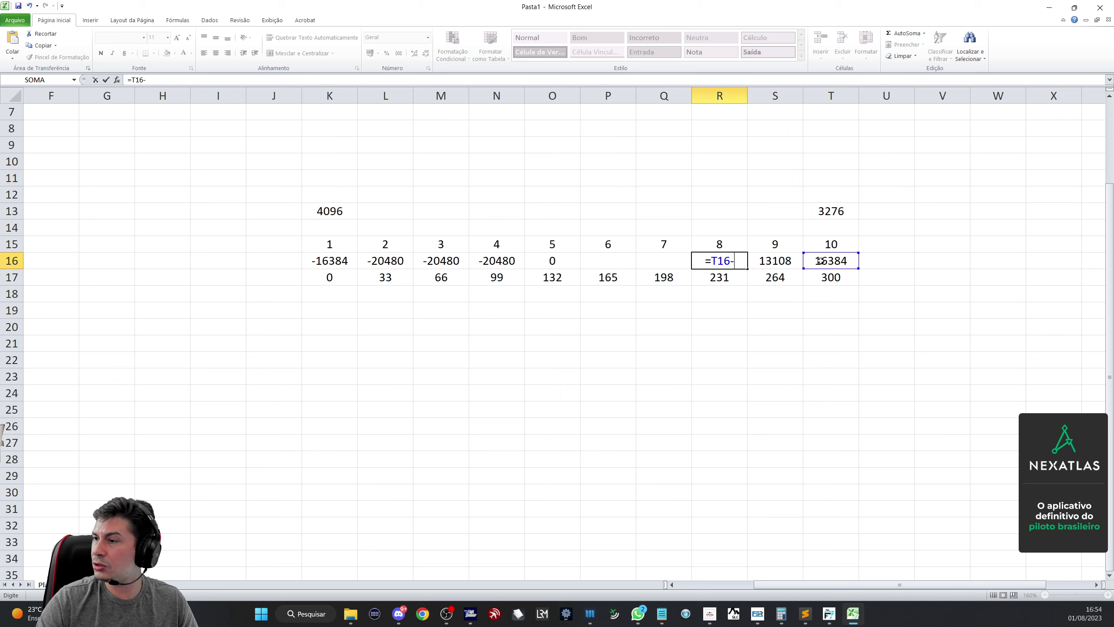
pyautogui.click(845, 211)
pyautogui.press('Return')
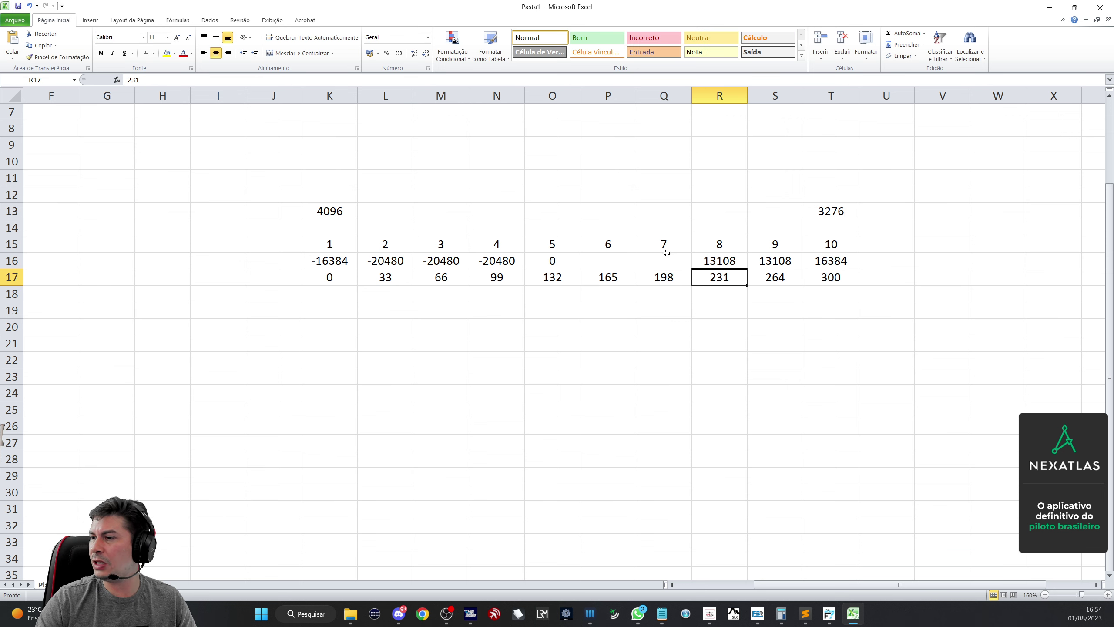
# - Enter the formula =T16-T13 in cell Q16 under range 7
pyautogui.click(667, 254)
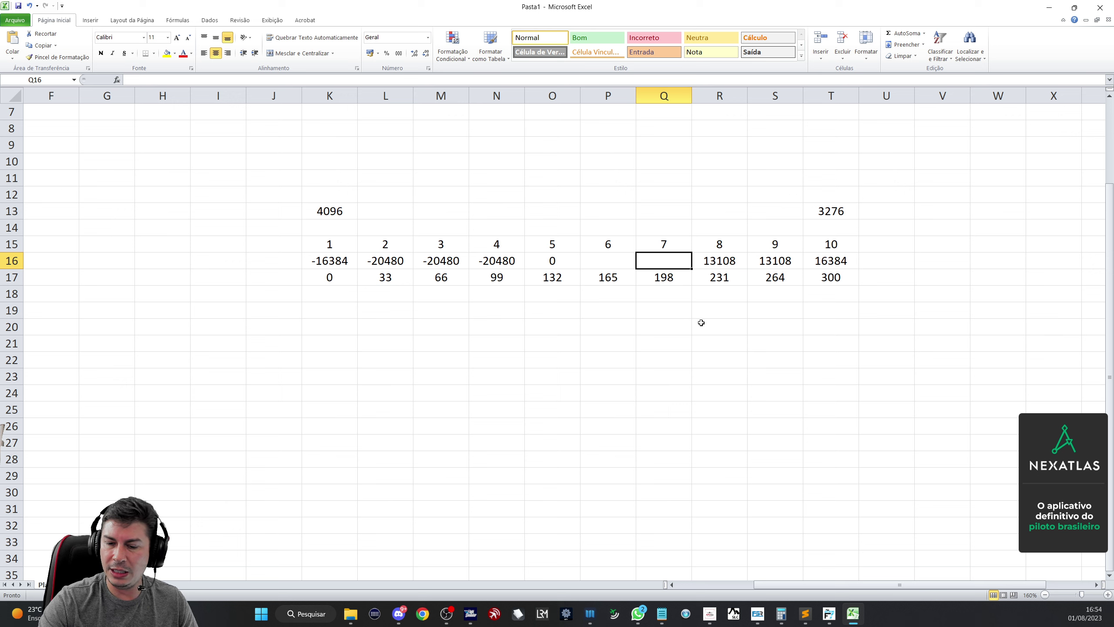
pyautogui.write('=')
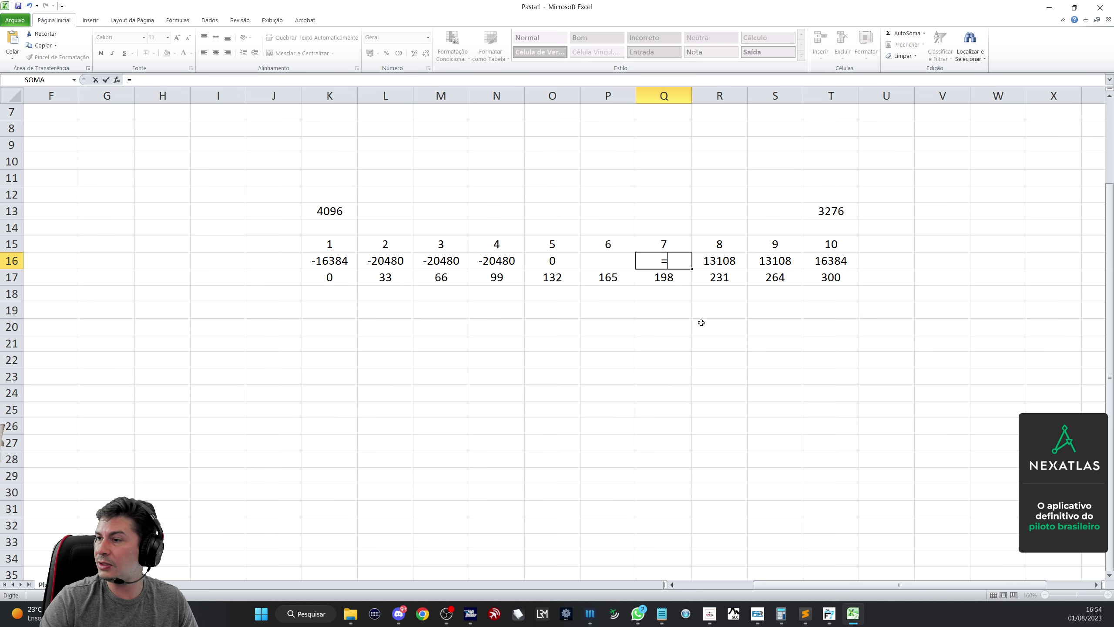
pyautogui.click(836, 259)
pyautogui.write('-')
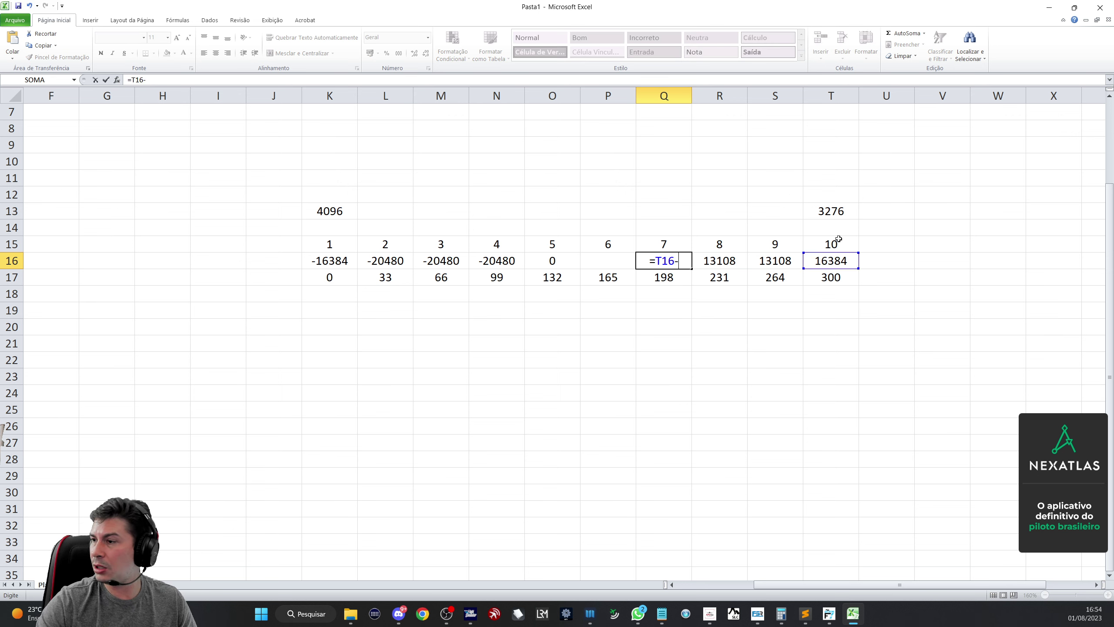
pyautogui.click(825, 198)
pyautogui.press('Return')
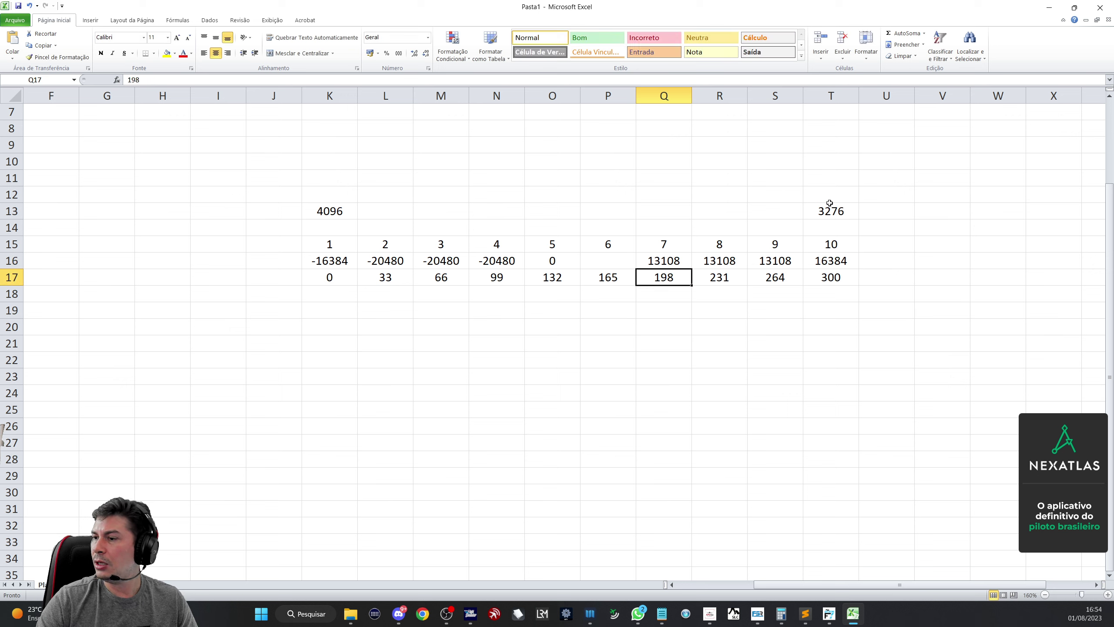
# - Enter the formula =T16-T13 in cell P16 under range 6
pyautogui.click(608, 261)
pyautogui.write('=')
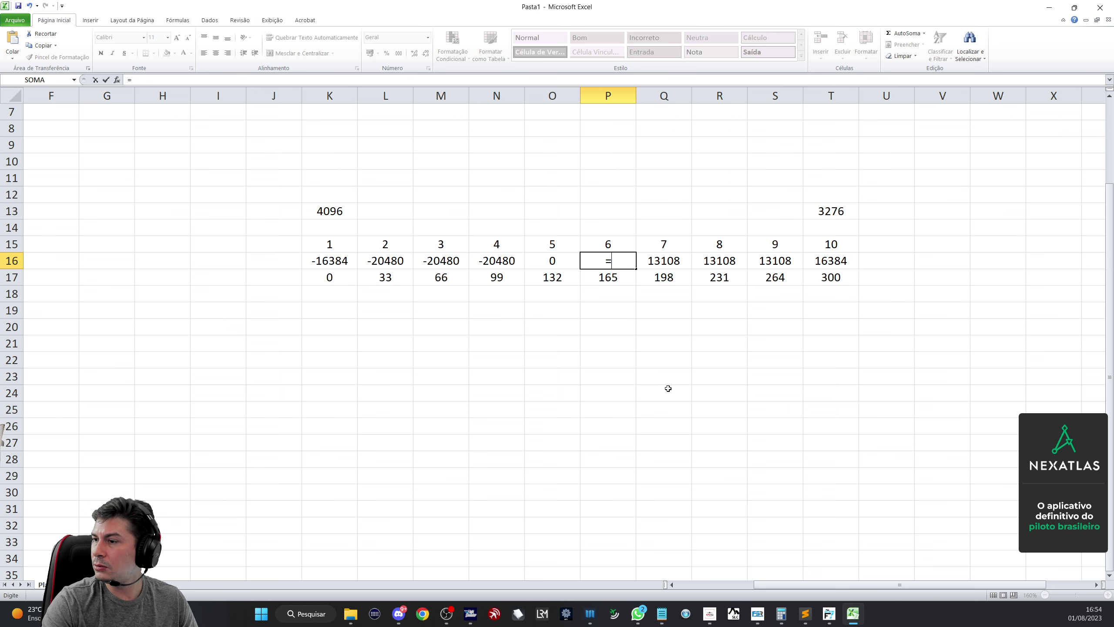
pyautogui.click(828, 262)
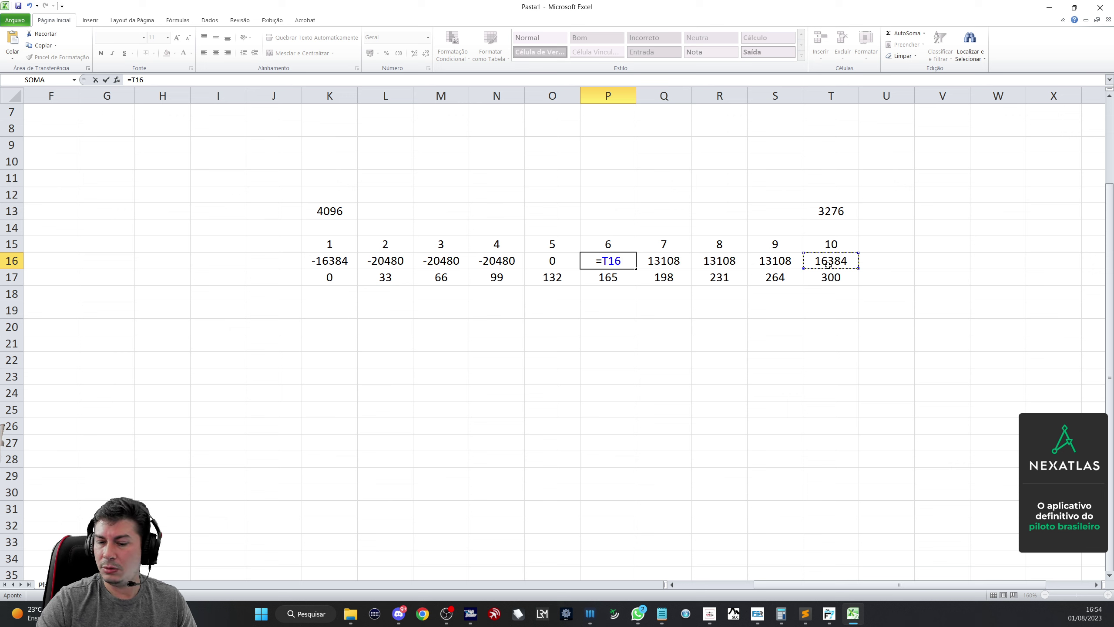
pyautogui.write('-')
pyautogui.click(831, 210)
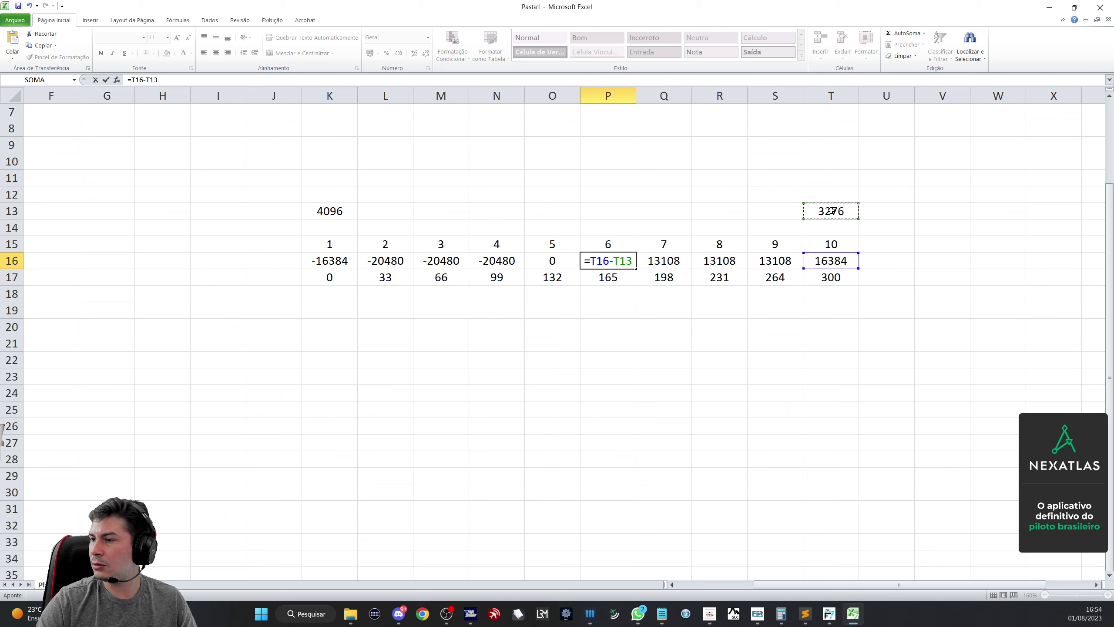
pyautogui.press('Return')
pyautogui.click(658, 375)
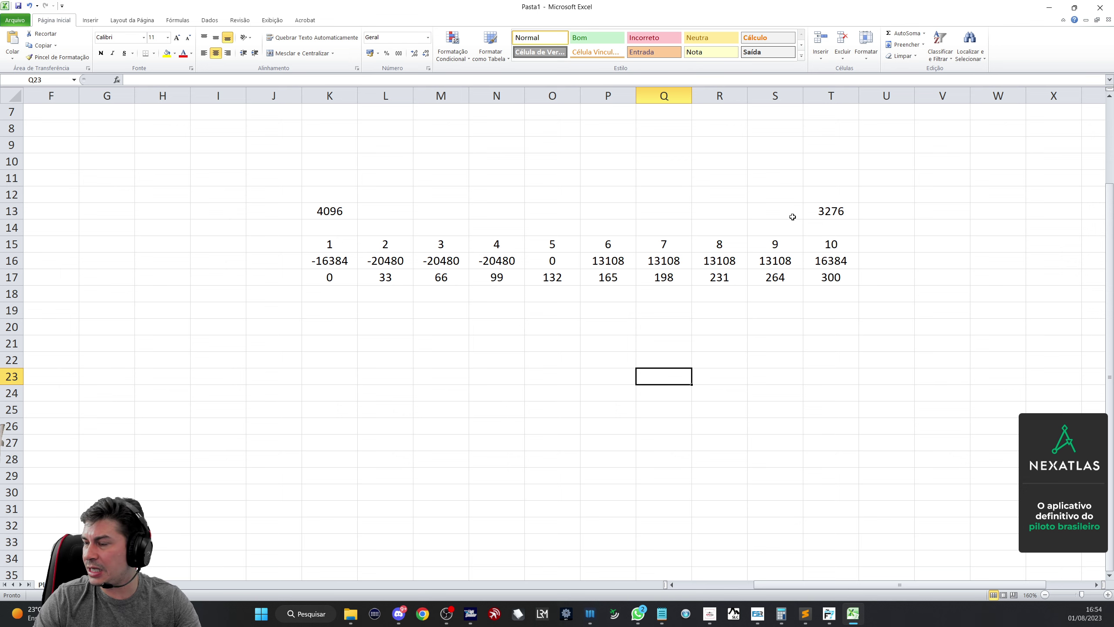
# - Examine the axis value and the matching parameter of range 10 in rows 16 and 17 of the sheet
pyautogui.scroll(2, 793, 215)
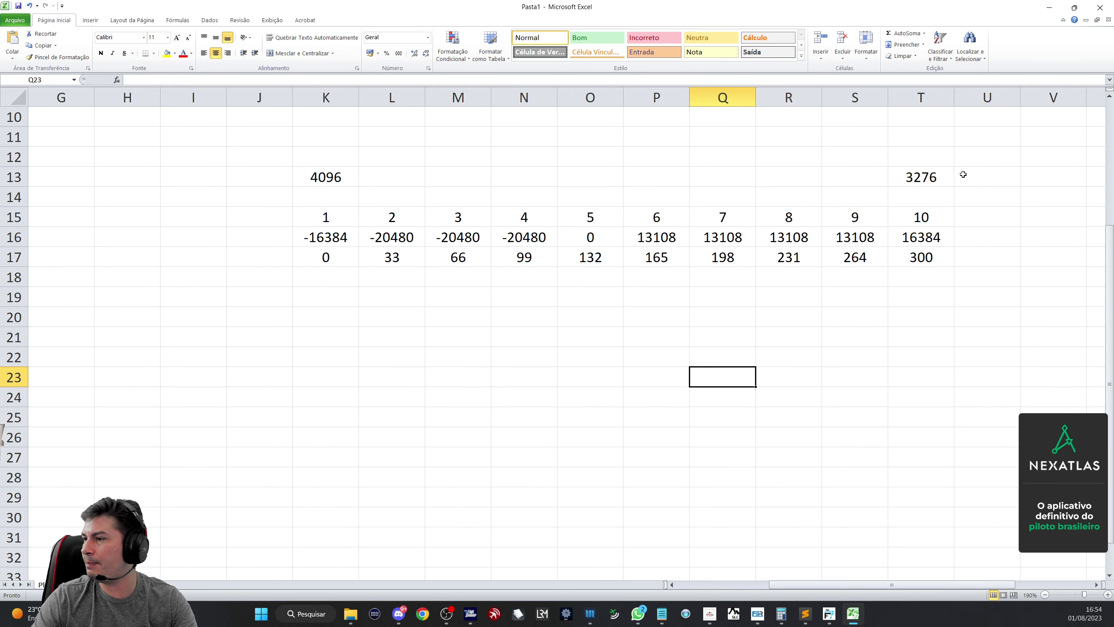
pyautogui.scroll(2, 961, 175)
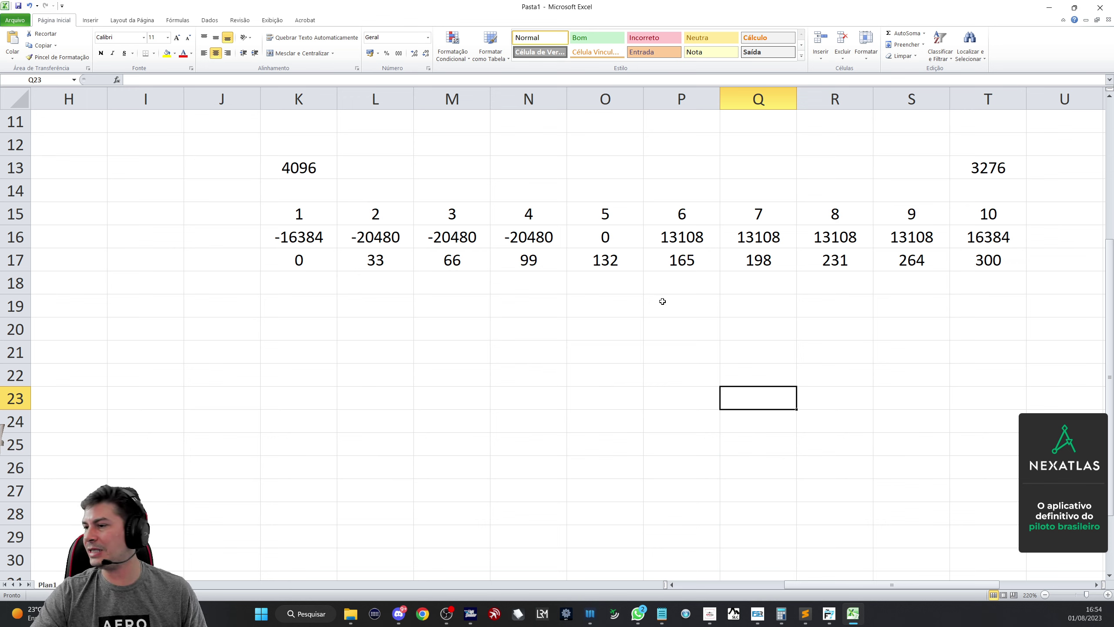
pyautogui.click(912, 261)
pyautogui.click(982, 262)
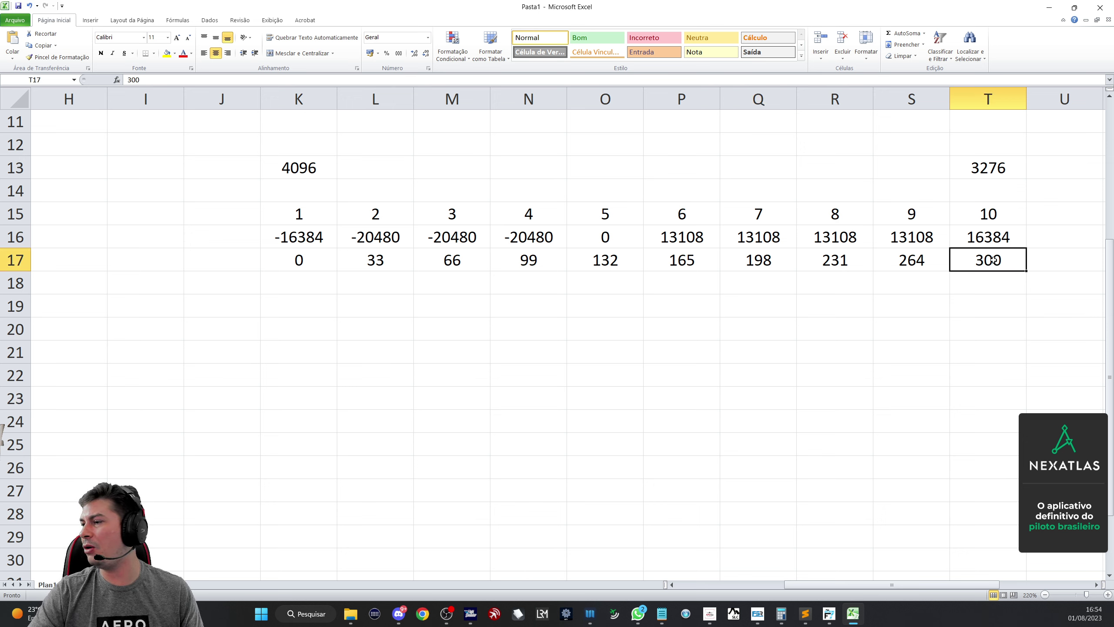
pyautogui.click(978, 237)
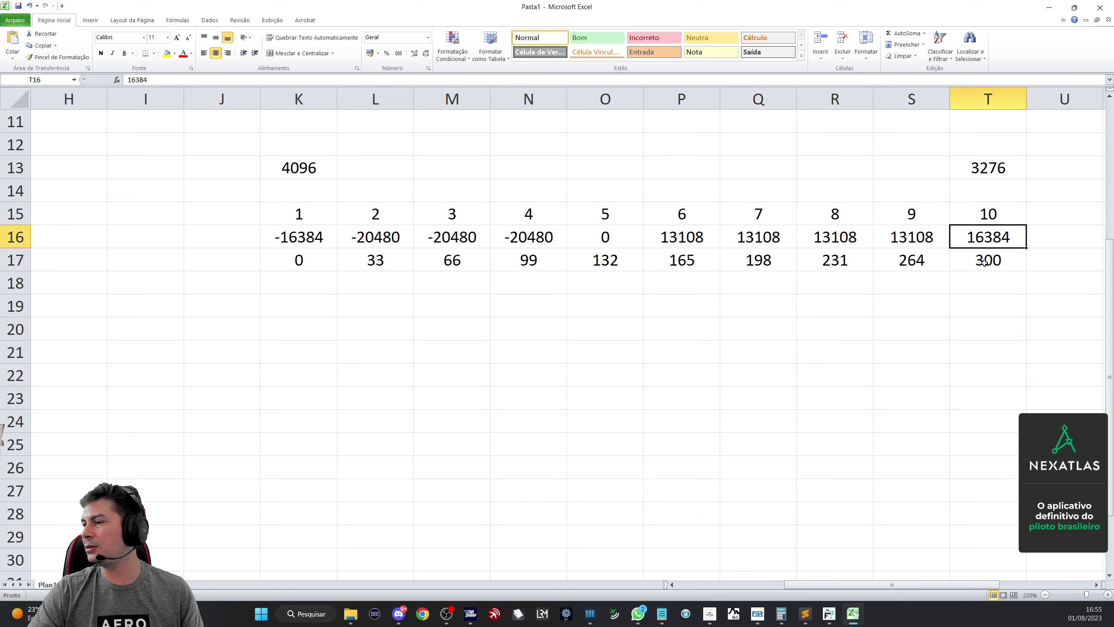
pyautogui.click(986, 258)
pyautogui.click(985, 240)
pyautogui.click(986, 256)
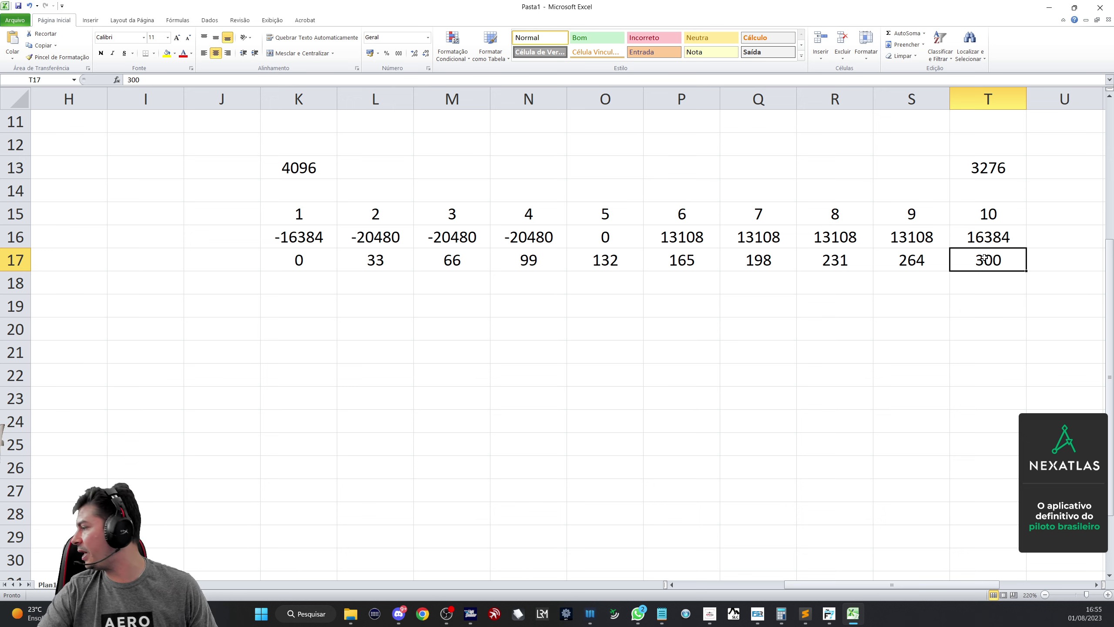
pyautogui.click(914, 328)
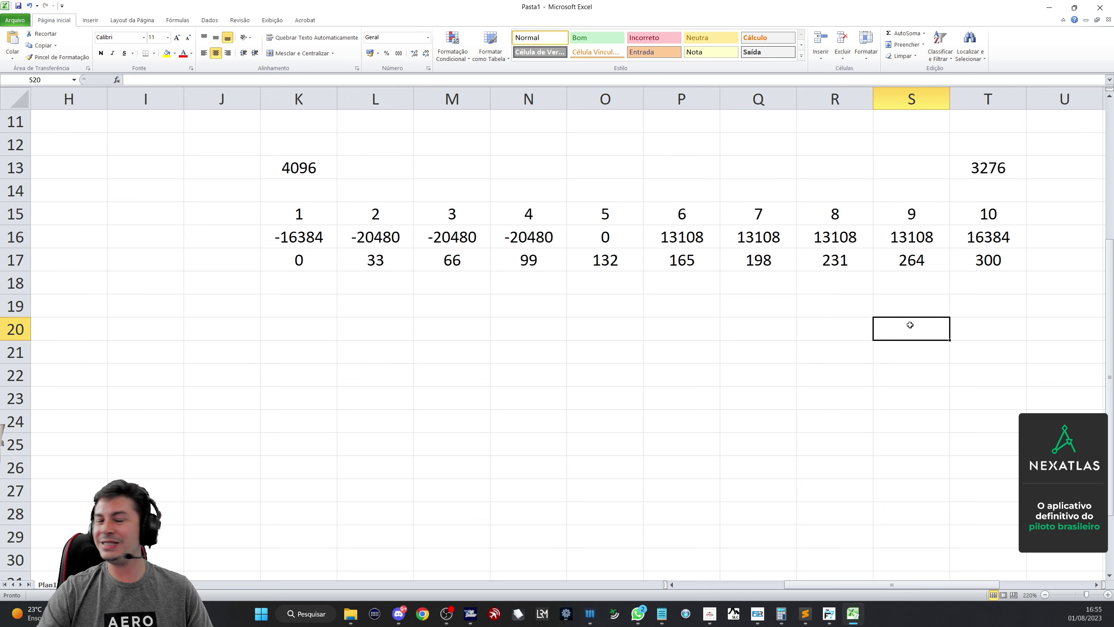
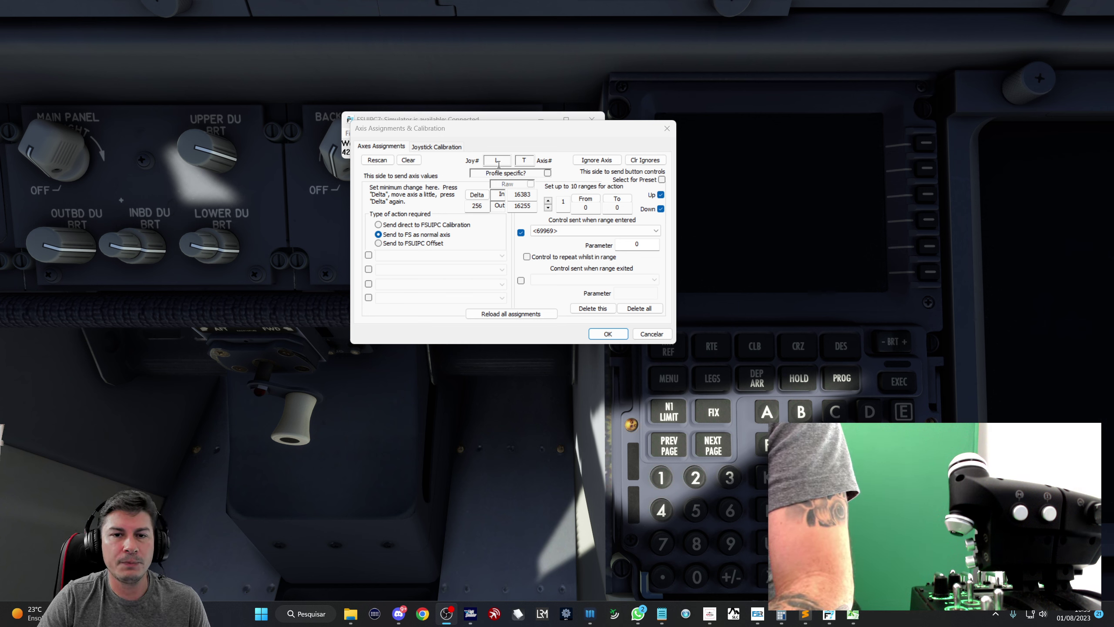
# - Reposition the FSUIPC7 Axis Assignments dialog and review the row 17 parameters across the ten ranges in Excel
pyautogui.moveTo(439, 128); pyautogui.dragTo(370, 152)
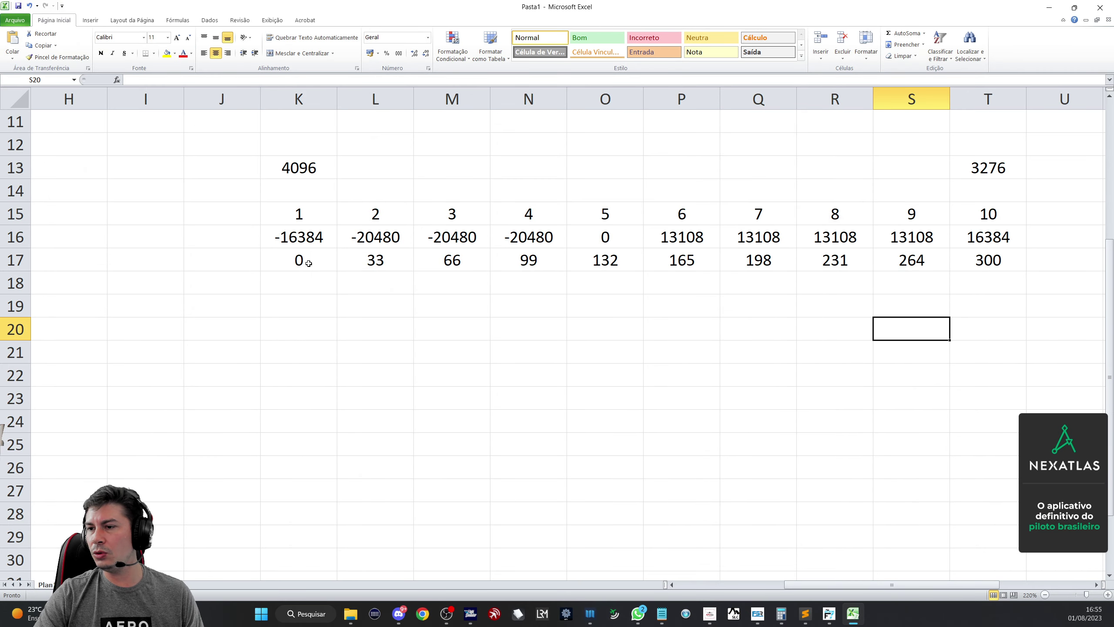
pyautogui.click(307, 263)
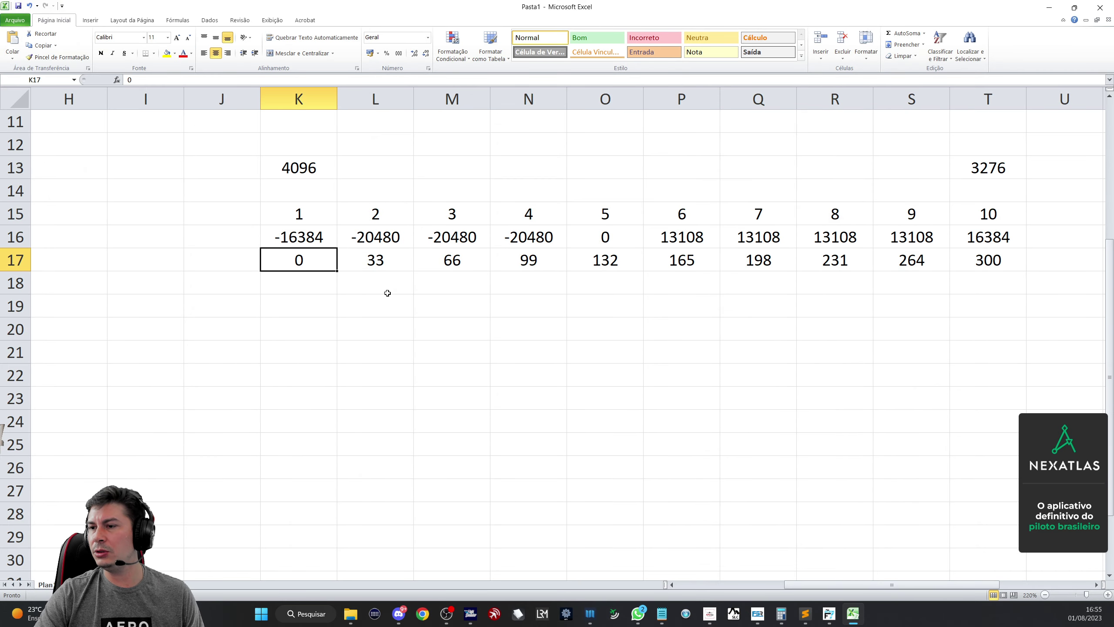
pyautogui.click(383, 264)
pyautogui.click(437, 266)
pyautogui.click(515, 265)
pyautogui.click(603, 261)
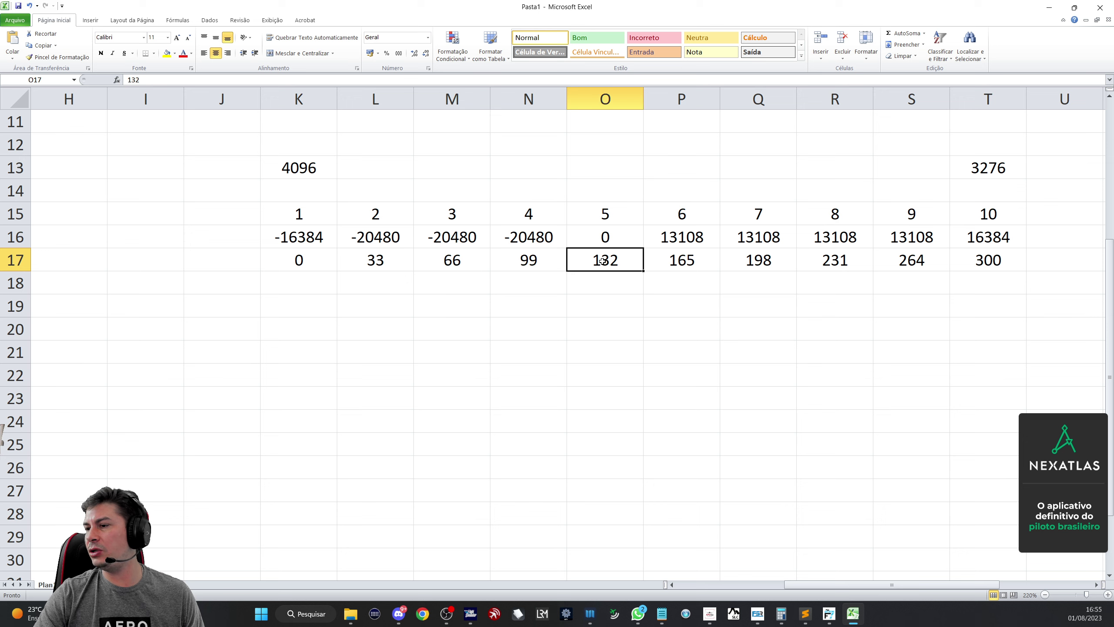
pyautogui.click(682, 264)
pyautogui.click(760, 260)
pyautogui.click(836, 262)
pyautogui.click(958, 262)
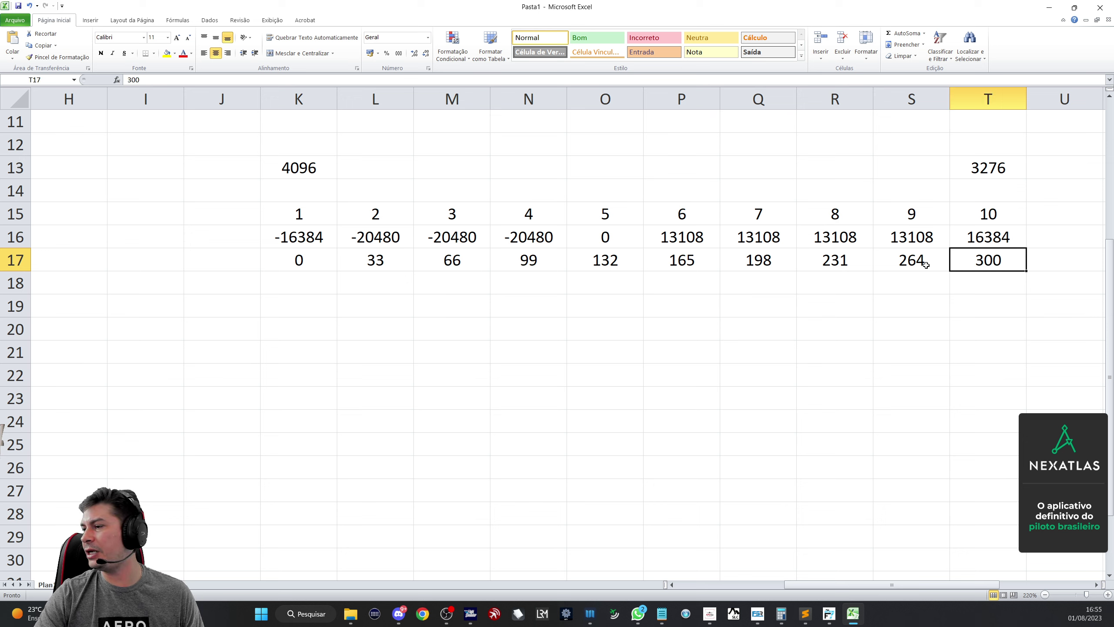
pyautogui.click(311, 260)
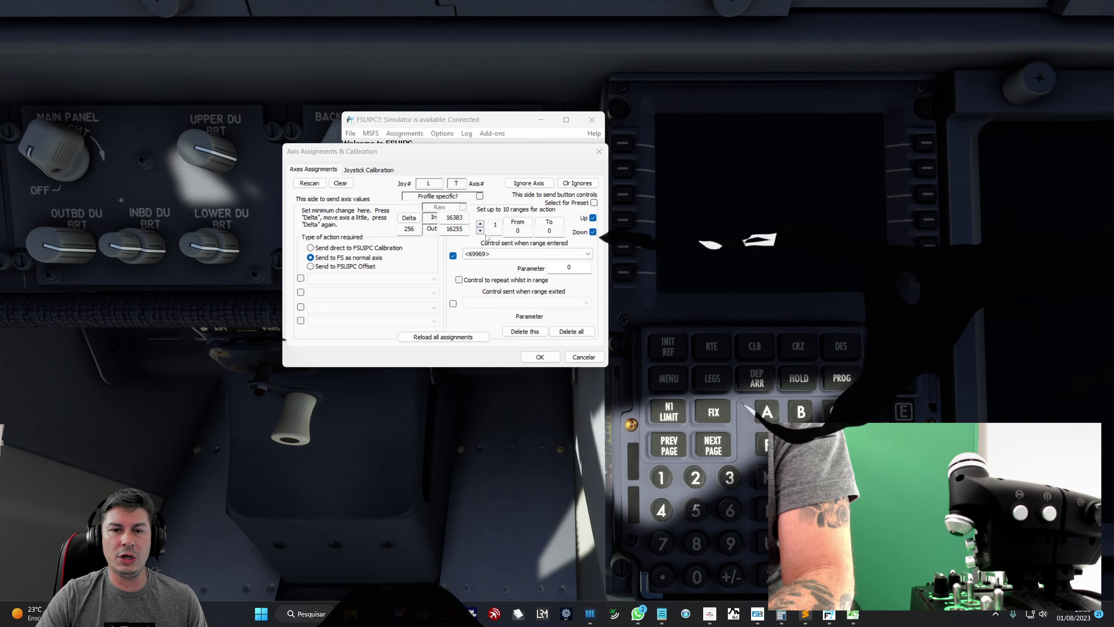
# - Set the parameter of the control sent on entering to 33 for range 2 and 66 for range 3
pyautogui.click(480, 224)
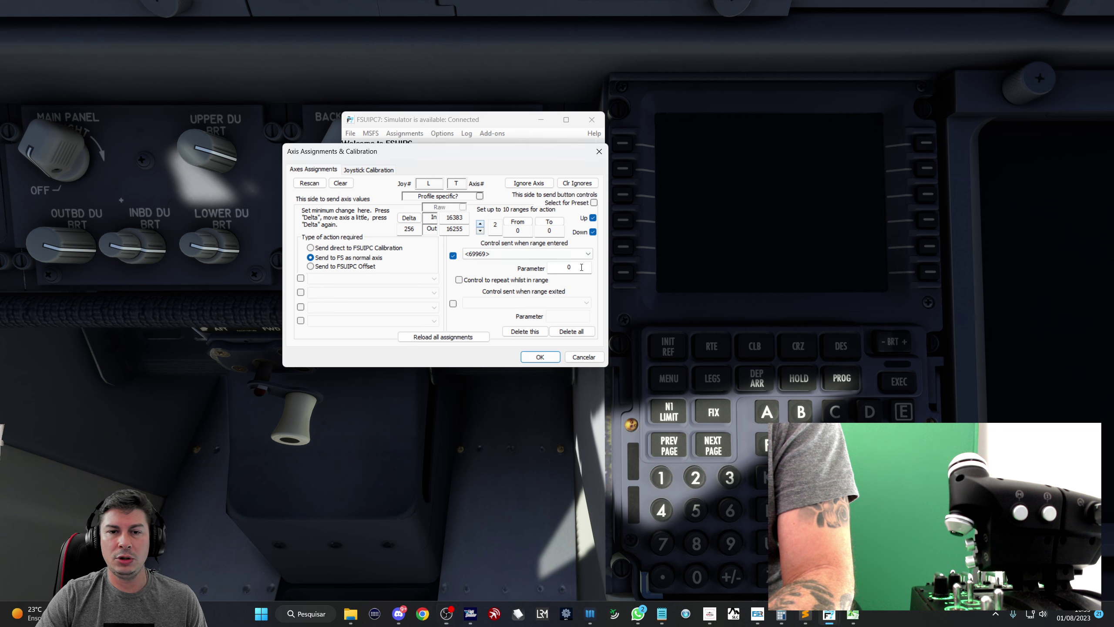
pyautogui.press('BackSpace')
pyautogui.write('33')
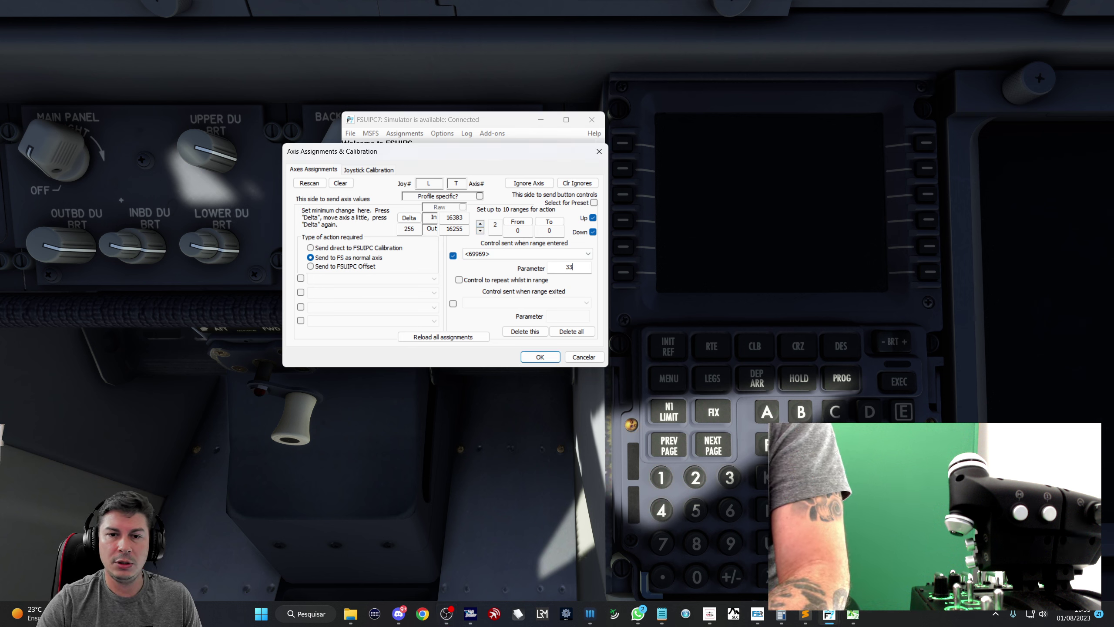
pyautogui.click(479, 224)
pyautogui.press('Tab')
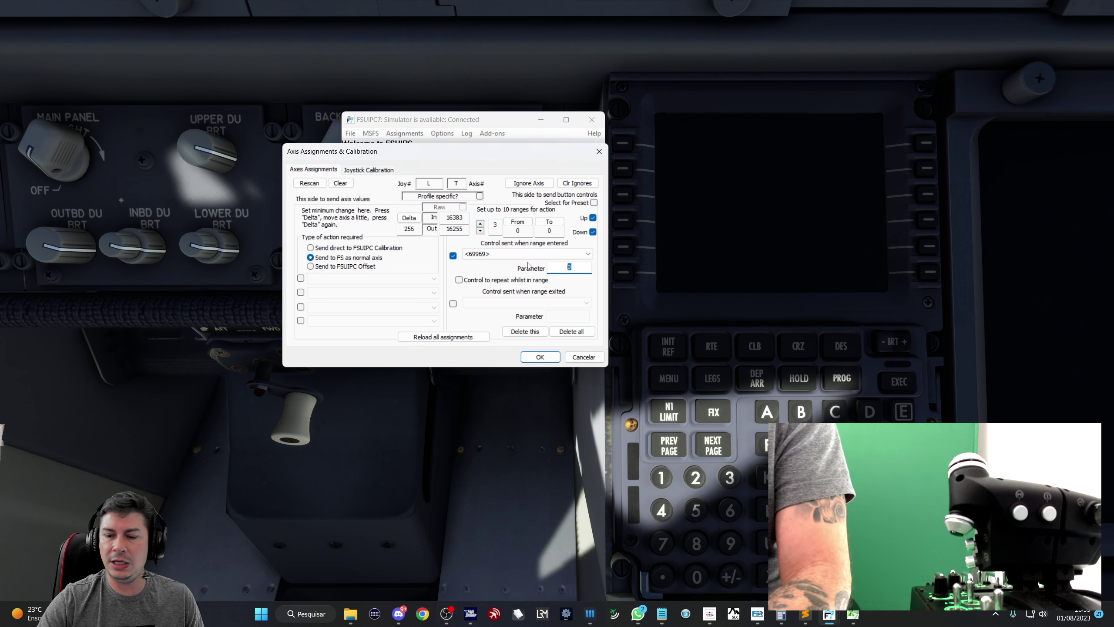
pyautogui.click(480, 223)
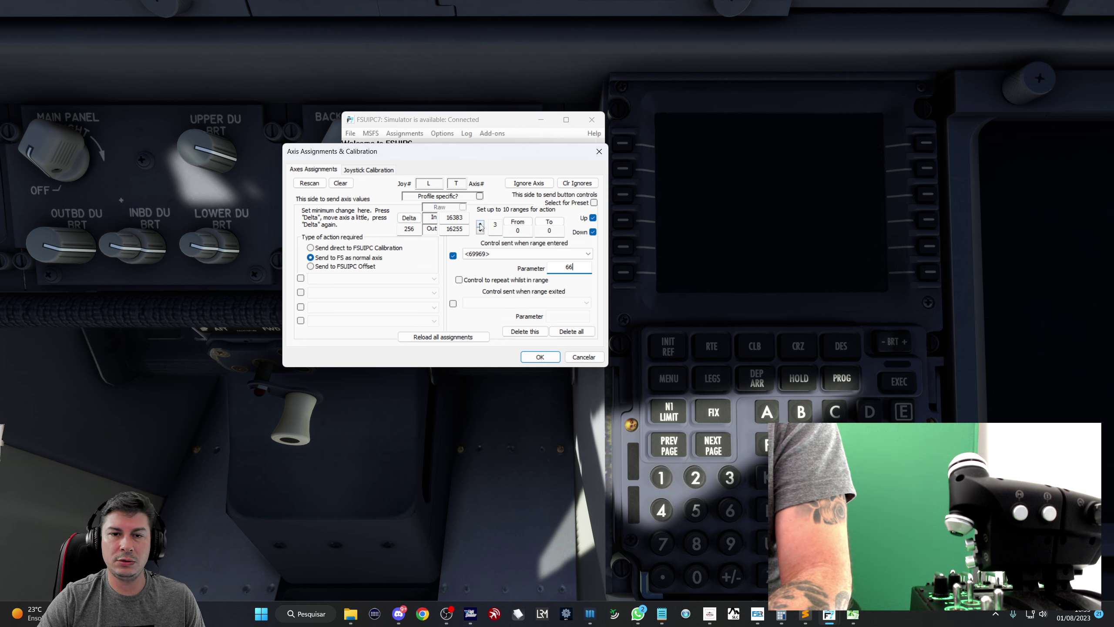
# - Set the entry control's parameter to 99 for range 4 and 132 for range 5
pyautogui.press('Tab')
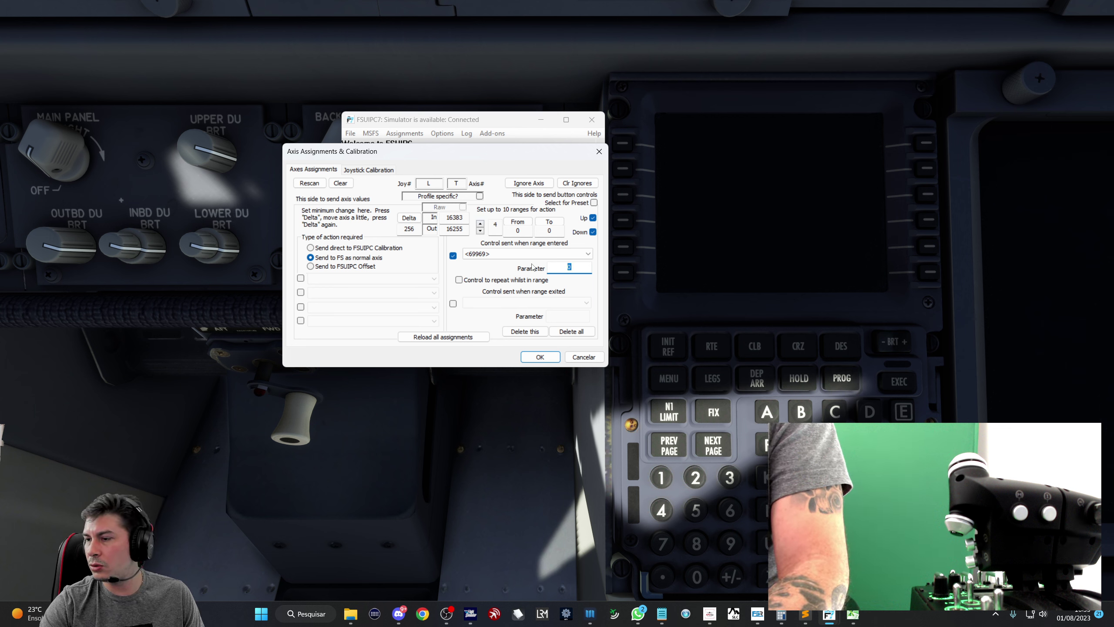
pyautogui.write('99')
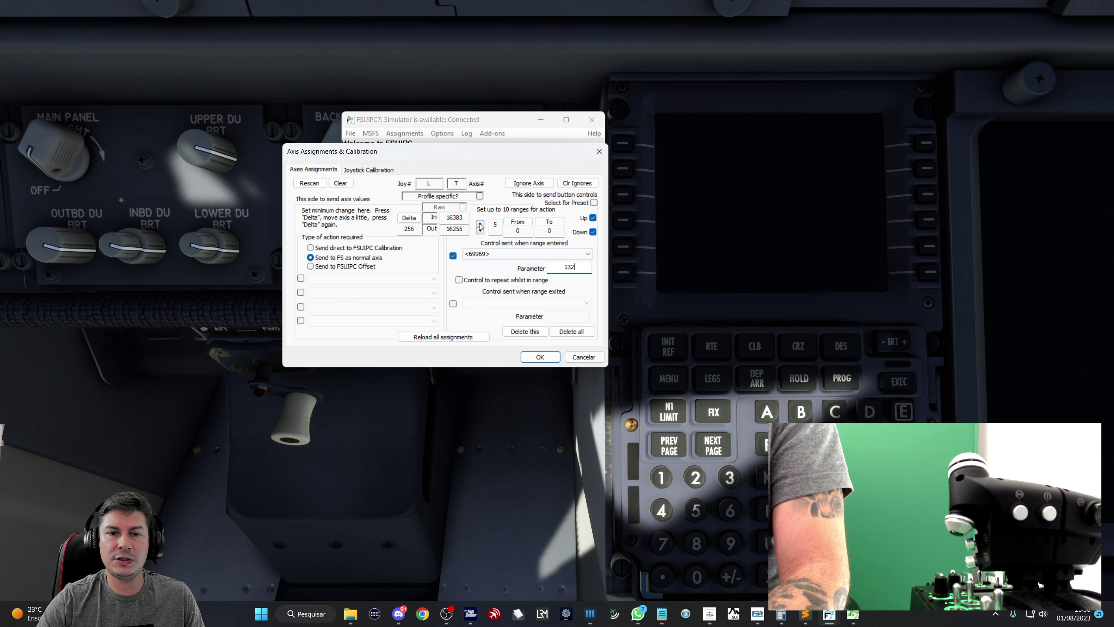
pyautogui.press('Return')
# - Set the entry control's parameter to 165 for range 6 and 198 for range 7
pyautogui.press('Tab')
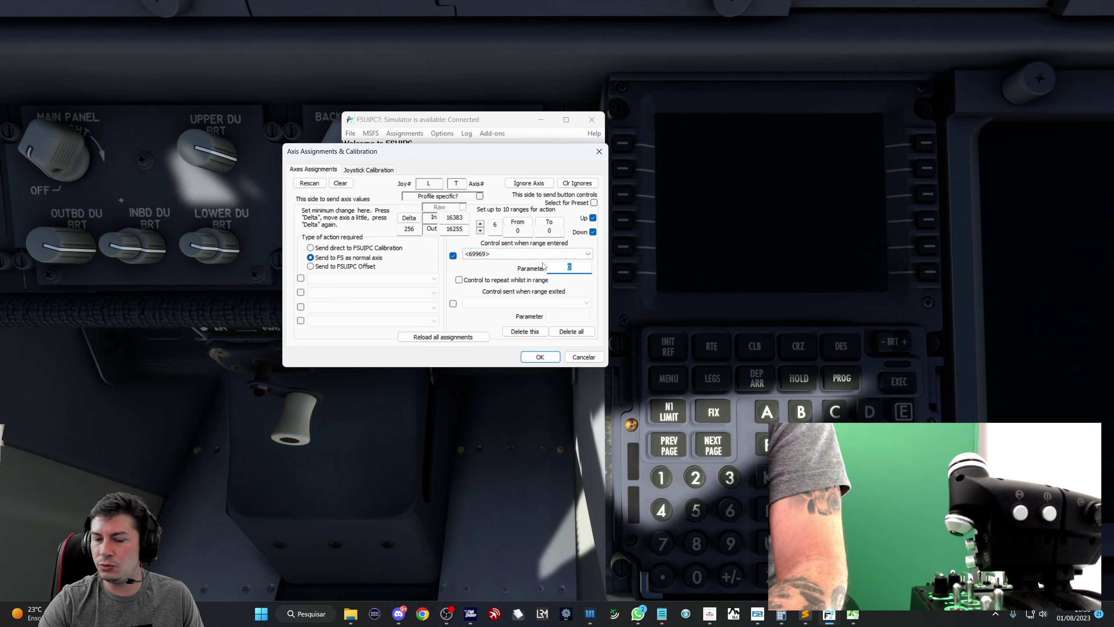
pyautogui.click(480, 224)
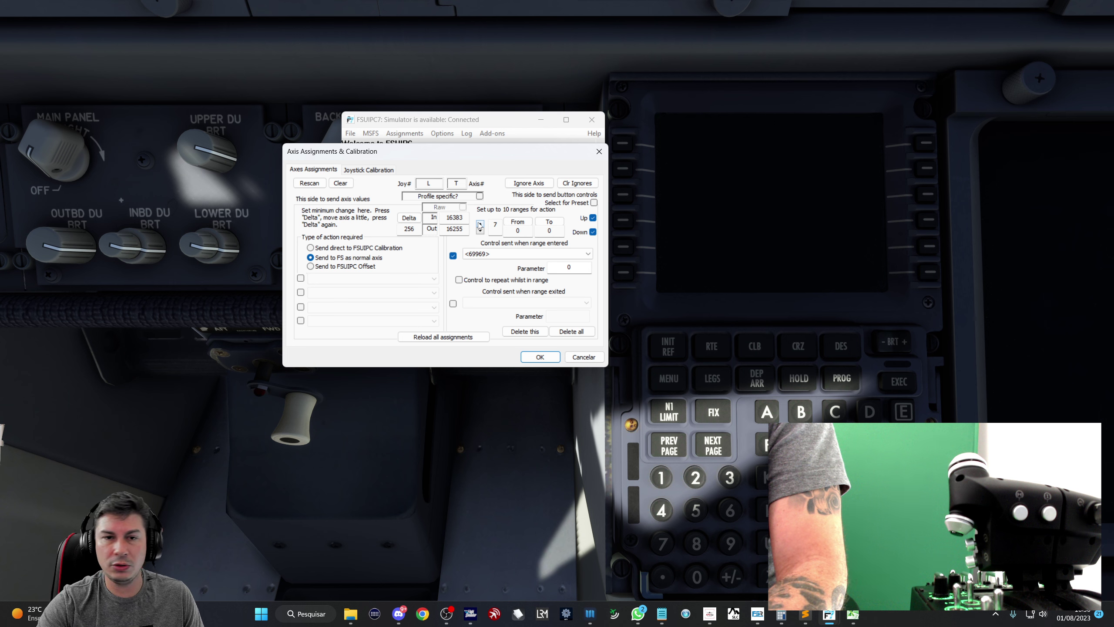
pyautogui.press('Tab')
pyautogui.press('Tab')
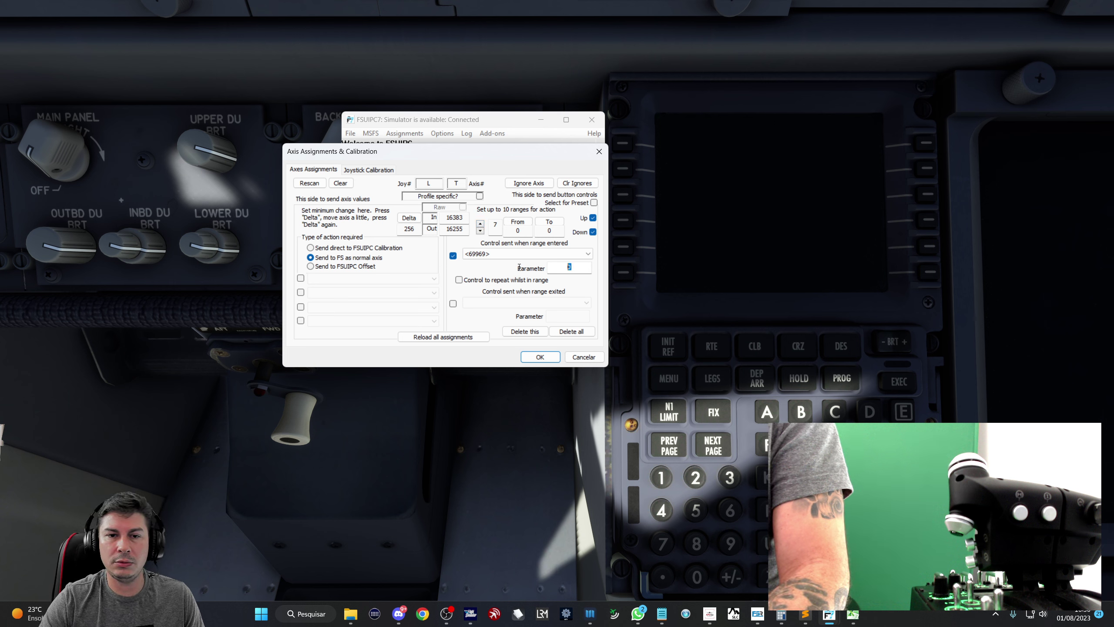
pyautogui.hotkey('shift', 'Tab')
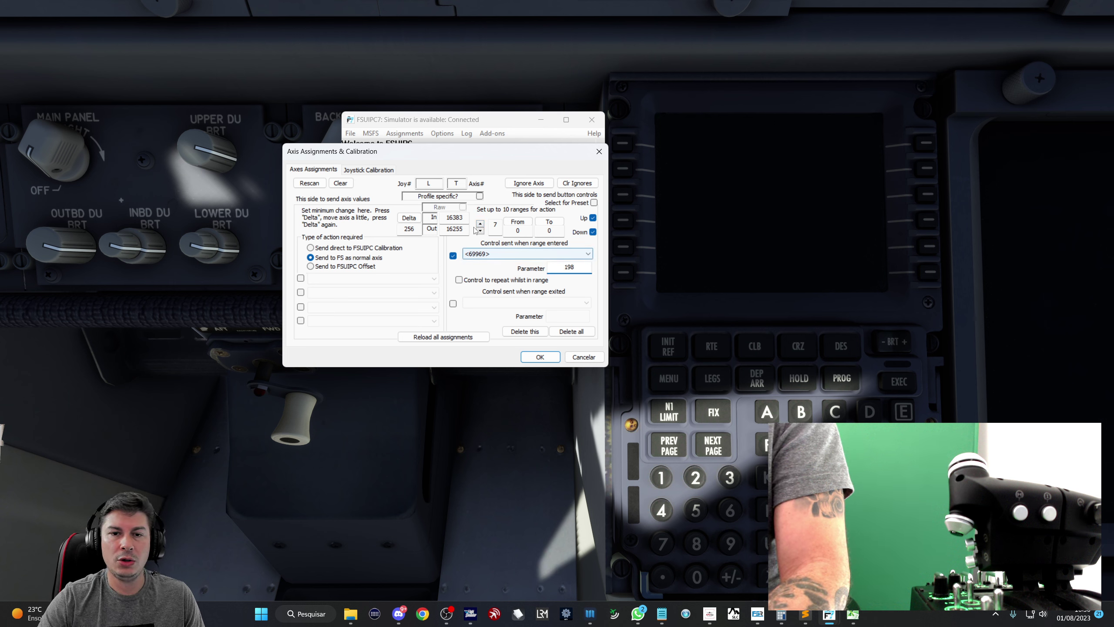
pyautogui.hotkey('shift', 'Tab')
# - Set the entry control's parameter to 231 for range 8 and 264 for range 9
pyautogui.press('Up')
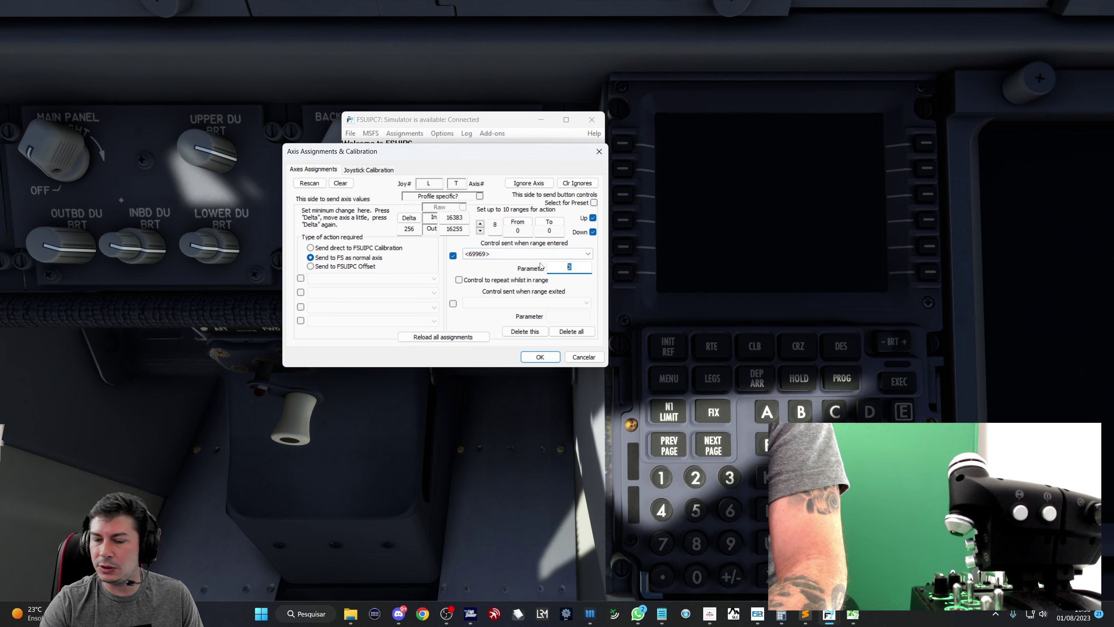
pyautogui.write('213')
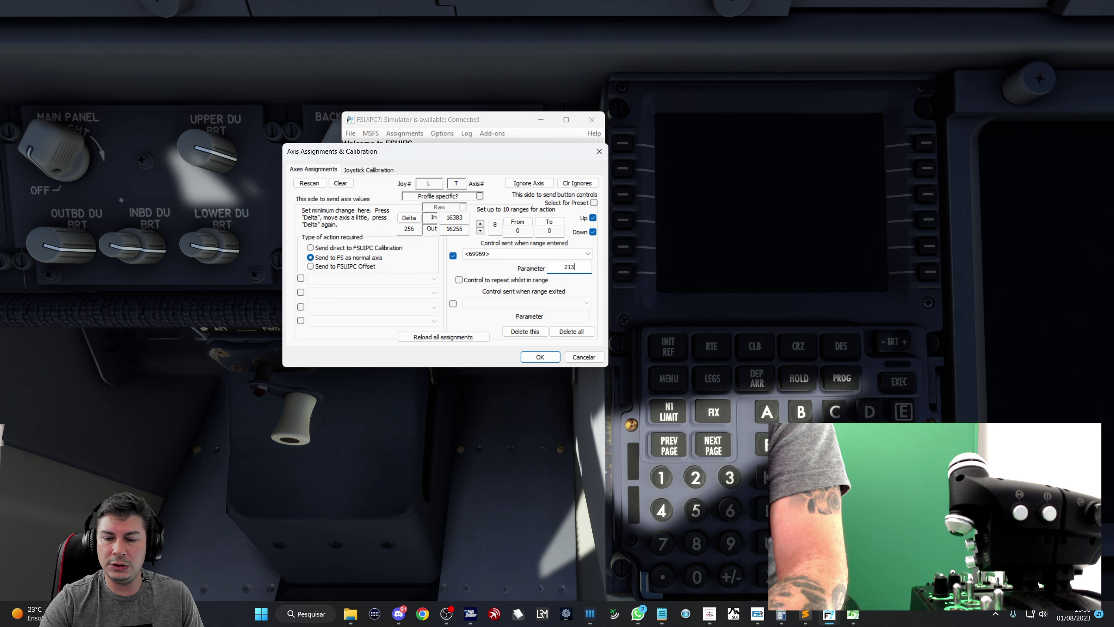
pyautogui.write('3')
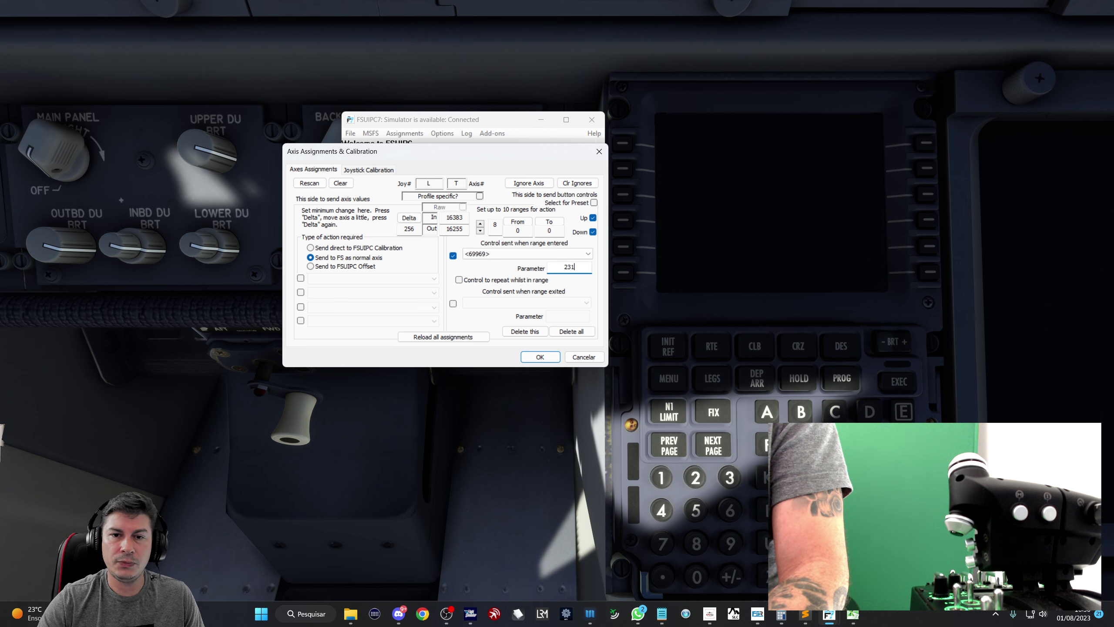
pyautogui.click(481, 223)
pyautogui.write('264')
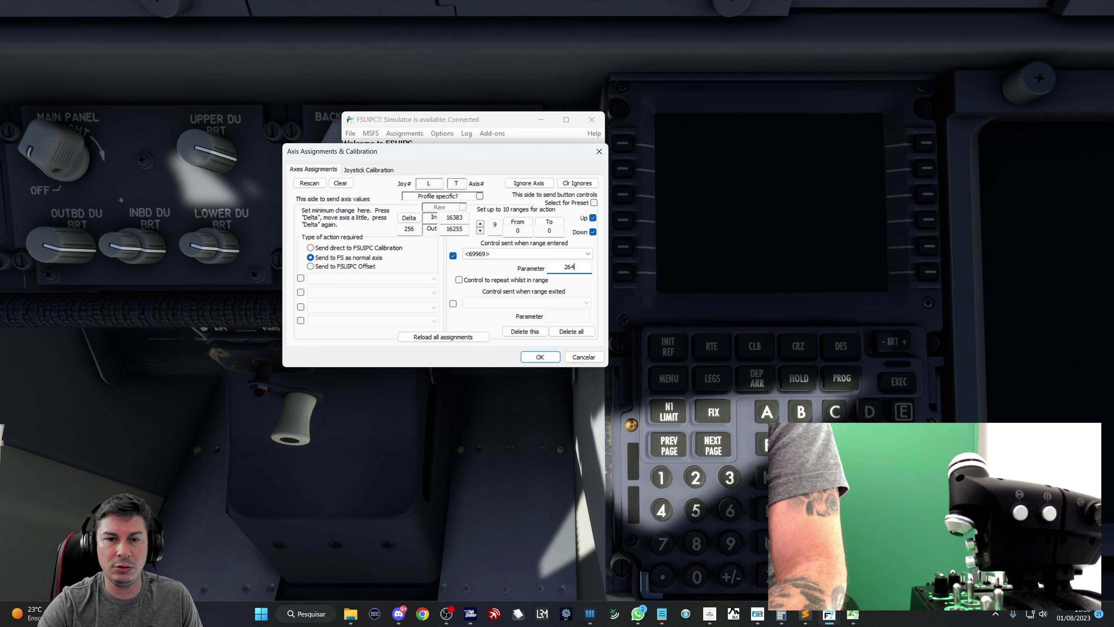
# - Set the entry control's parameter to 300 for range 10
pyautogui.click(481, 224)
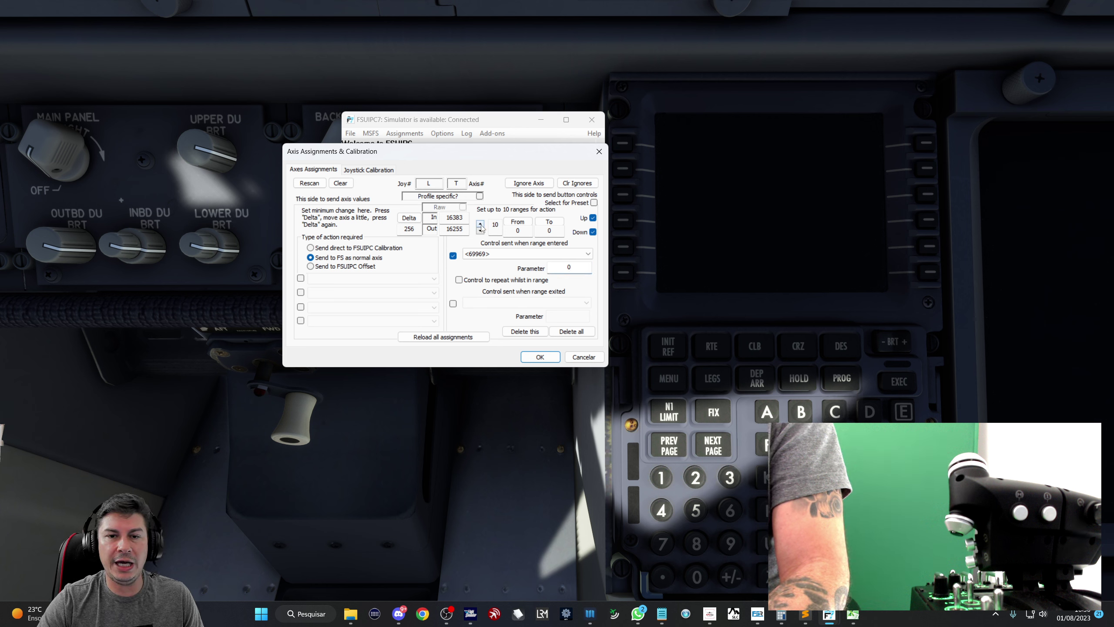
pyautogui.doubleClick(573, 265)
pyautogui.write('300')
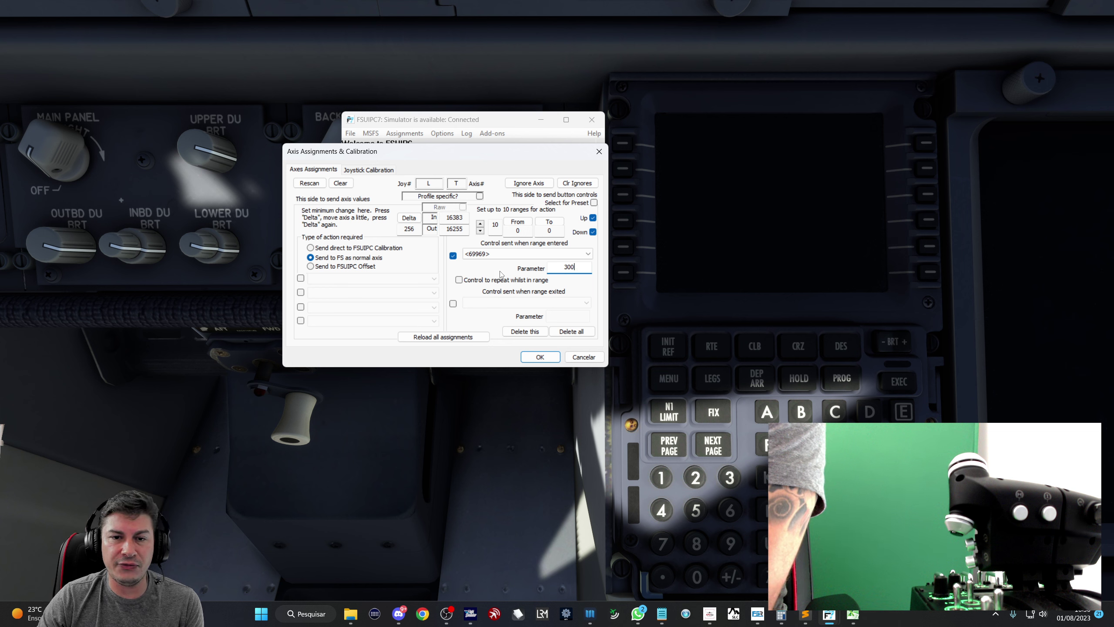
pyautogui.click(481, 230)
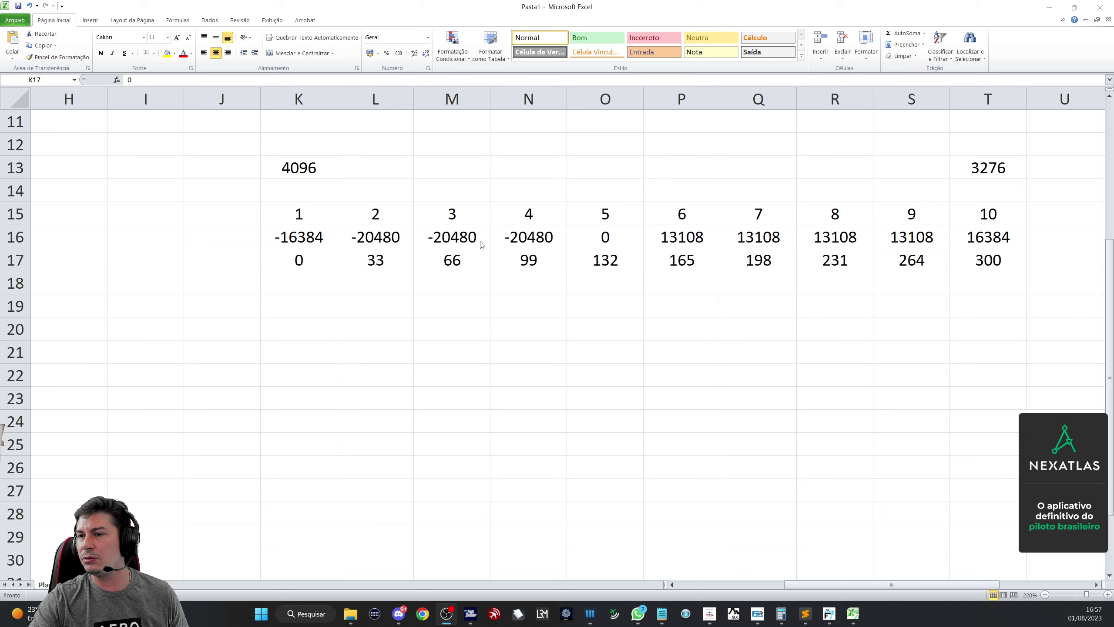
# - In the Excel sheet, re-enter the formula =K16-K13 in cell L16 under range 2
pyautogui.click(385, 243)
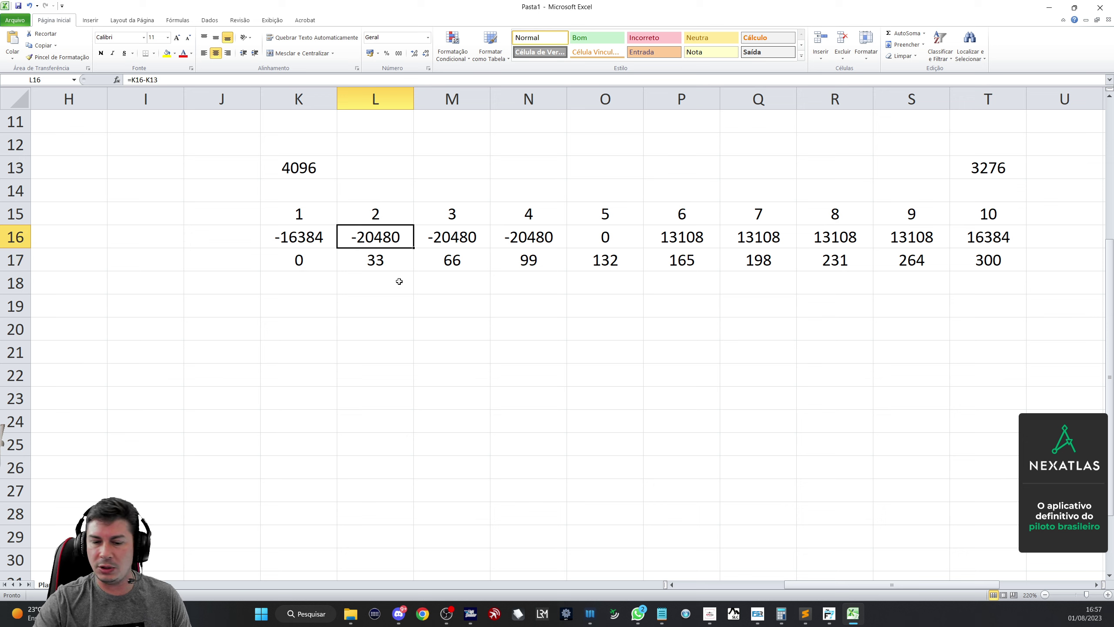
pyautogui.write('=')
pyautogui.click(317, 236)
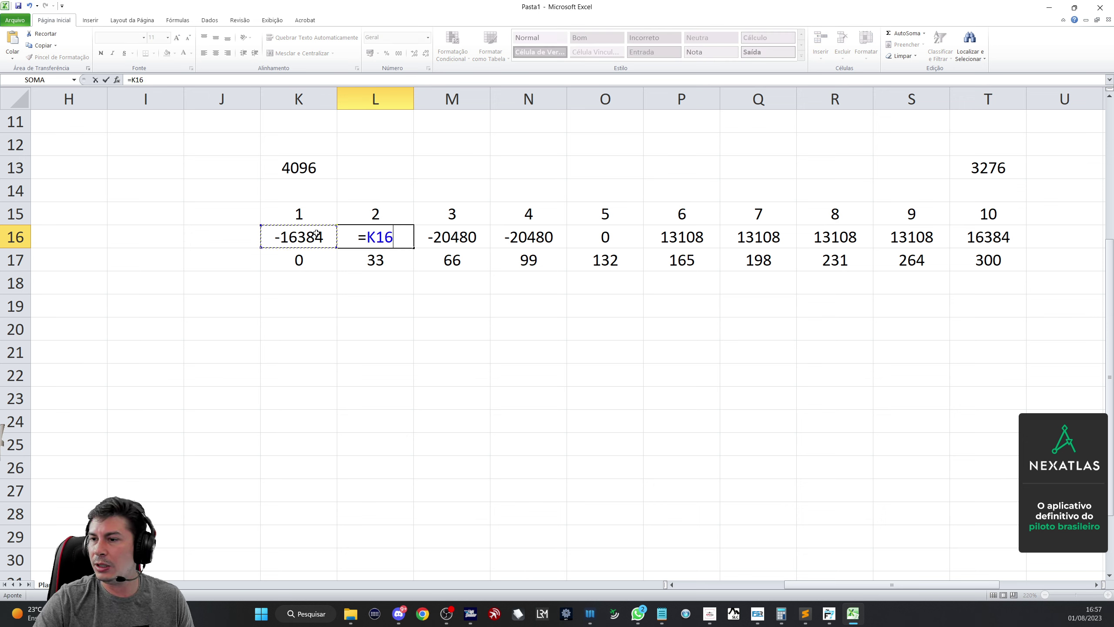
pyautogui.write('-')
pyautogui.click(312, 169)
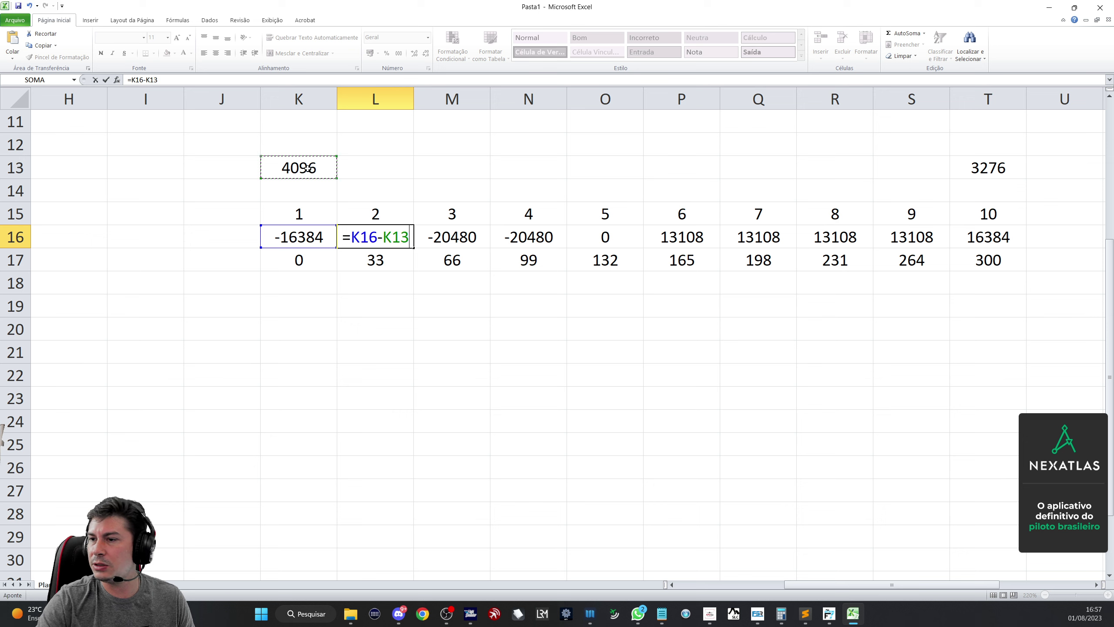
pyautogui.press('Return')
# - Try the formula =K16-K13 in cell M16 under range 3
pyautogui.click(469, 238)
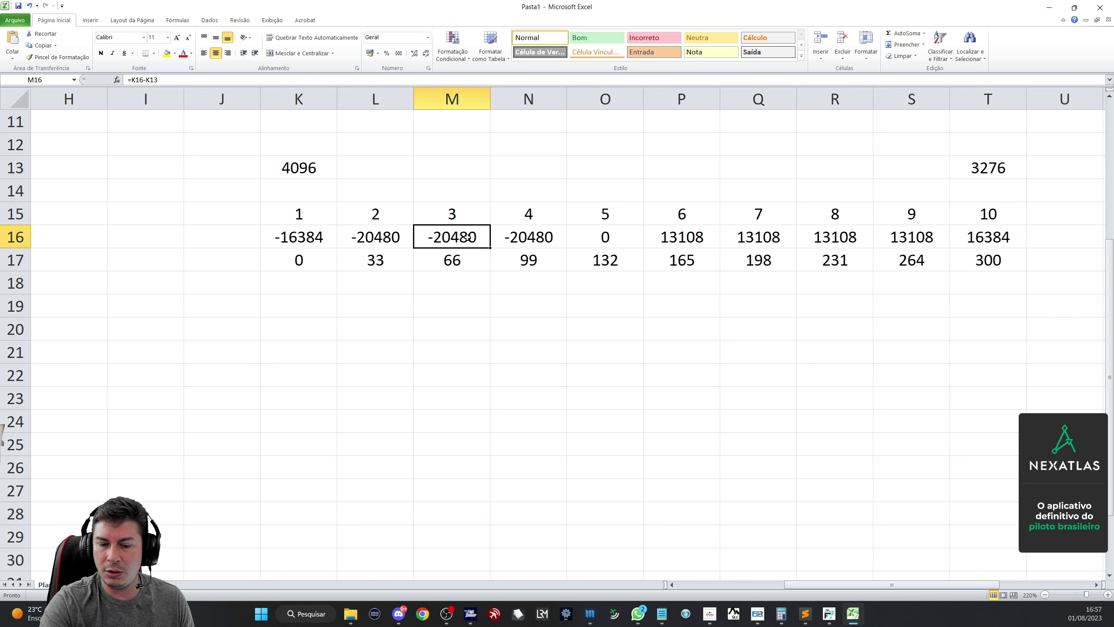
pyautogui.write('=')
pyautogui.click(310, 238)
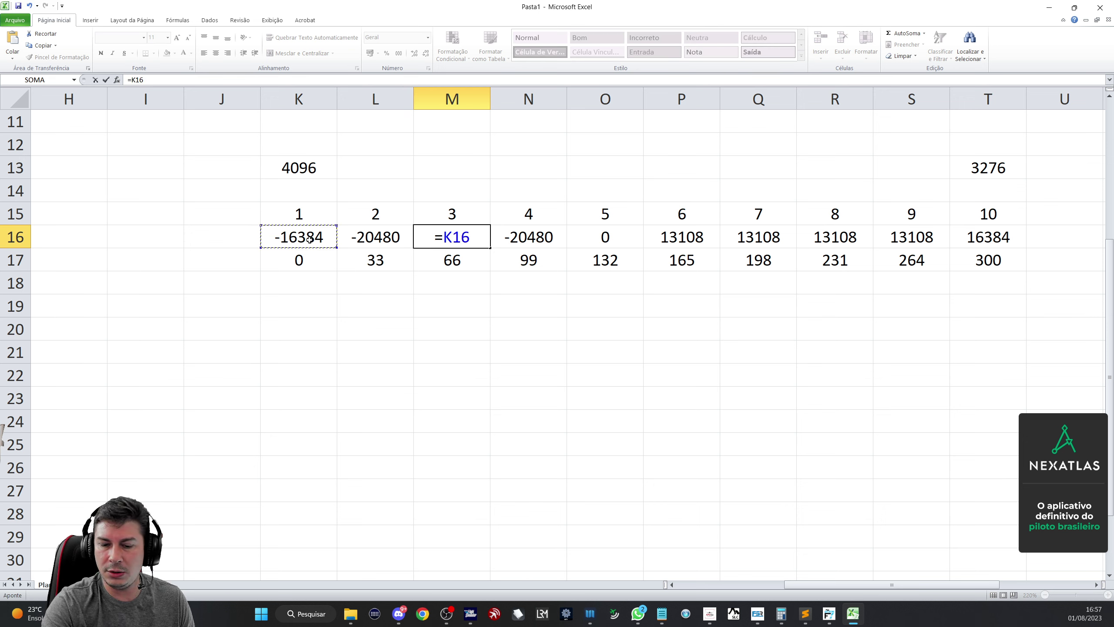
pyautogui.write('-')
pyautogui.click(310, 170)
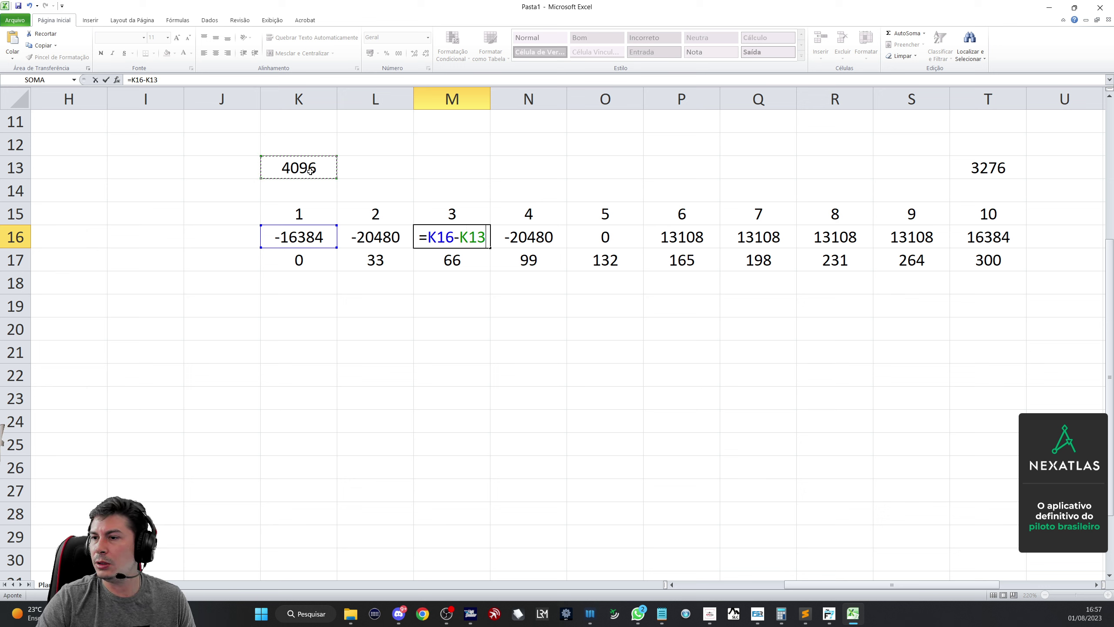
pyautogui.press('Return')
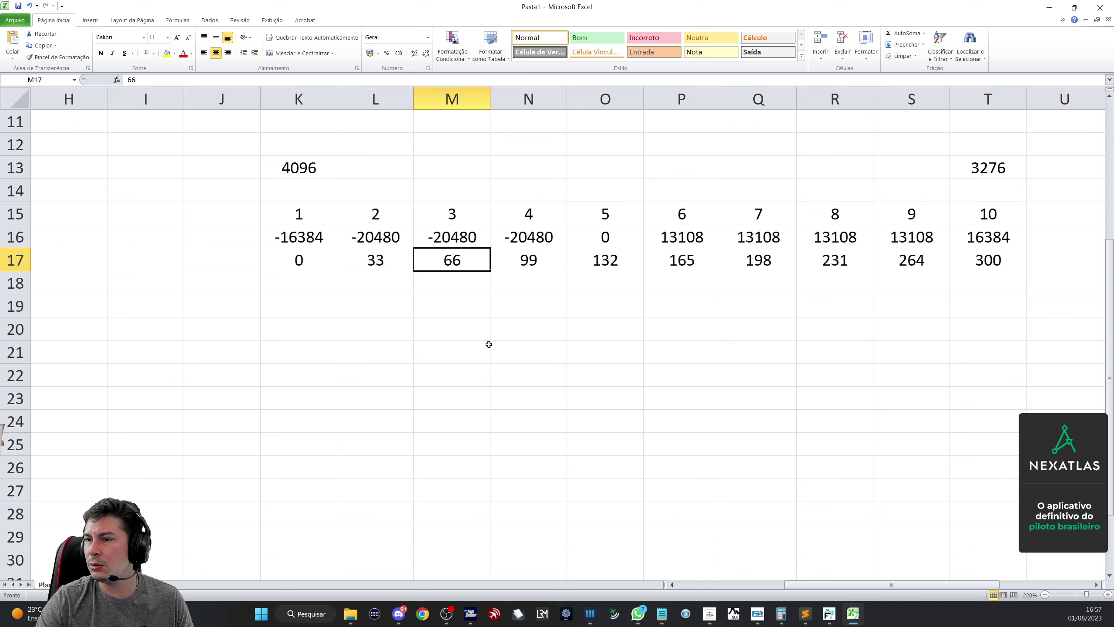
pyautogui.click(450, 230)
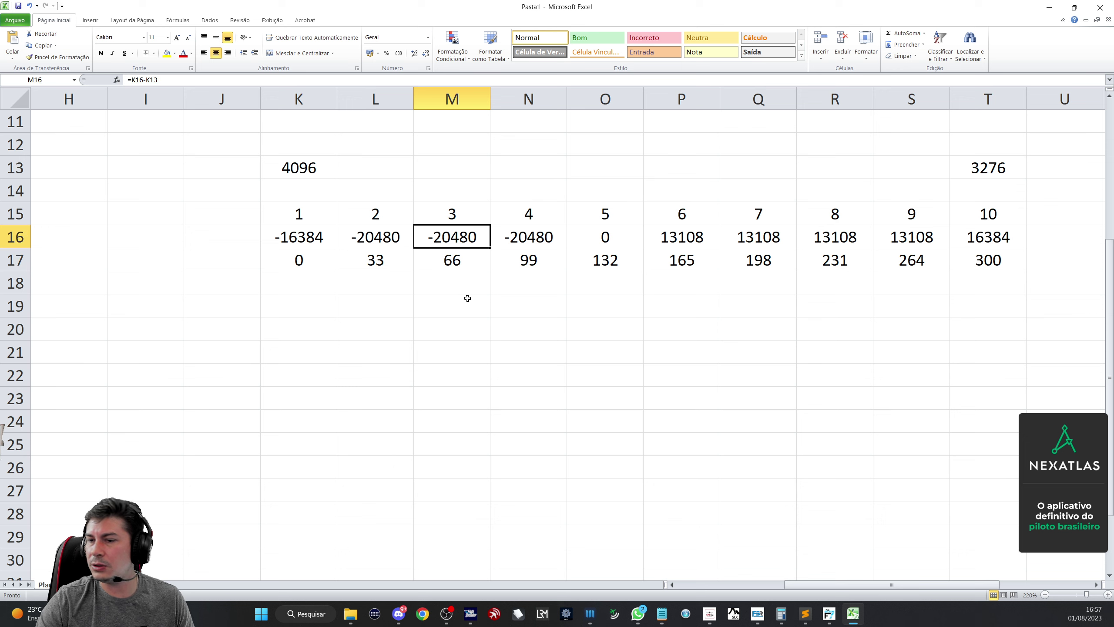
pyautogui.write('=')
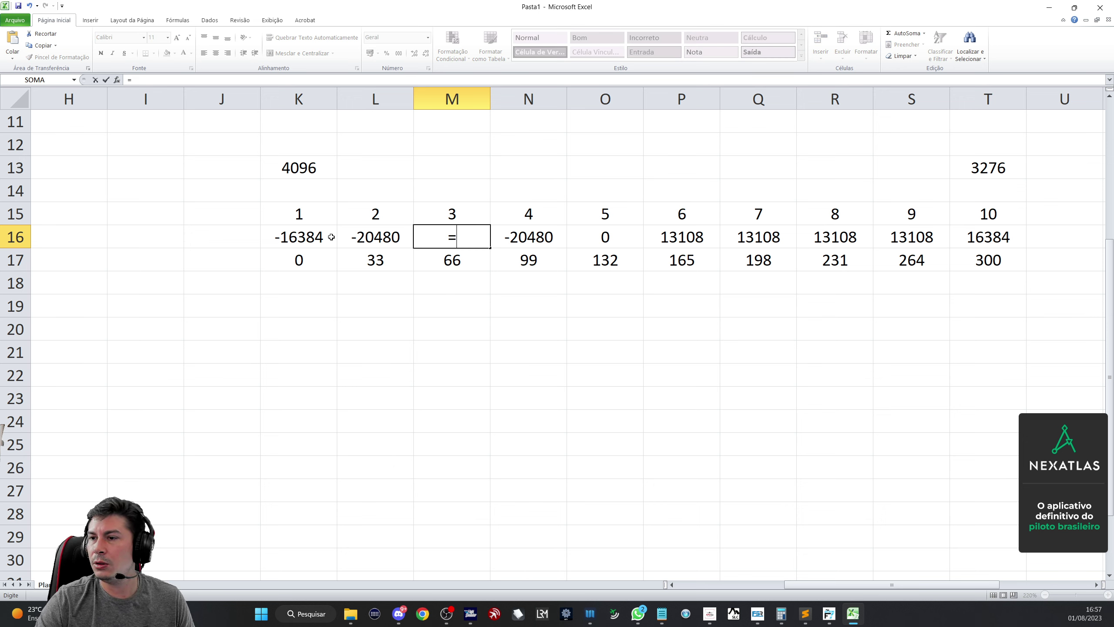
pyautogui.click(314, 238)
pyautogui.write('-')
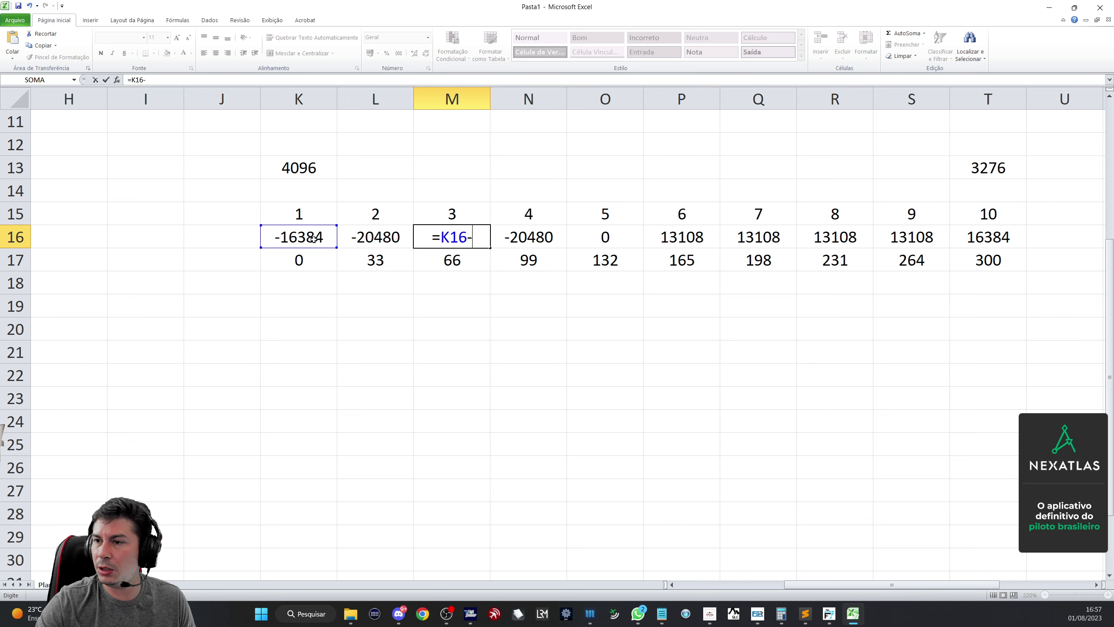
pyautogui.click(305, 168)
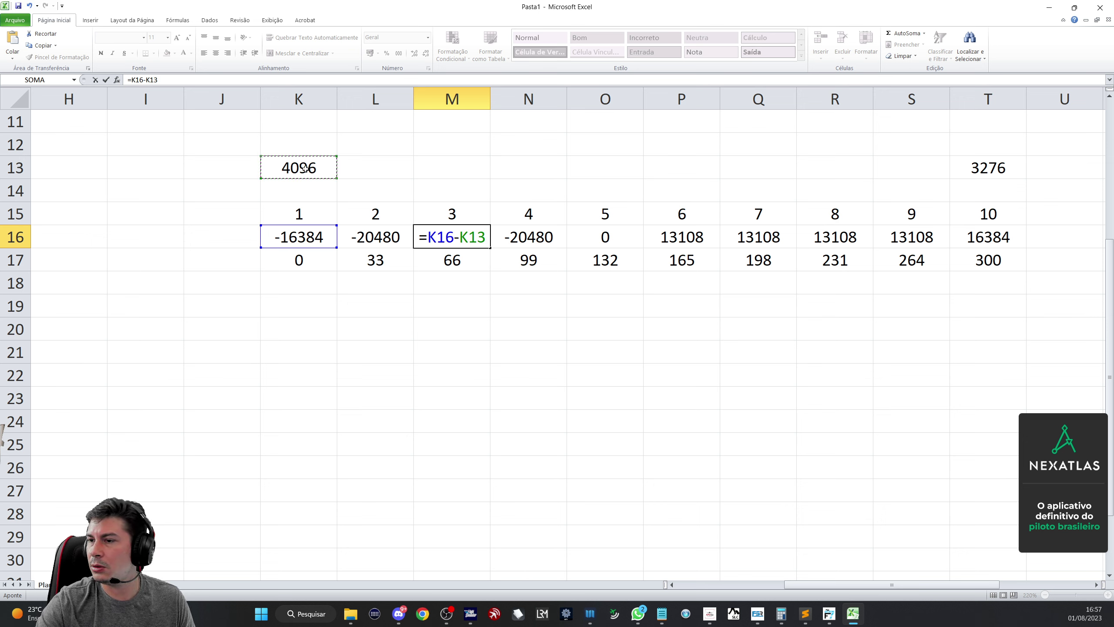
pyautogui.hotkey('ctrl', 'Return')
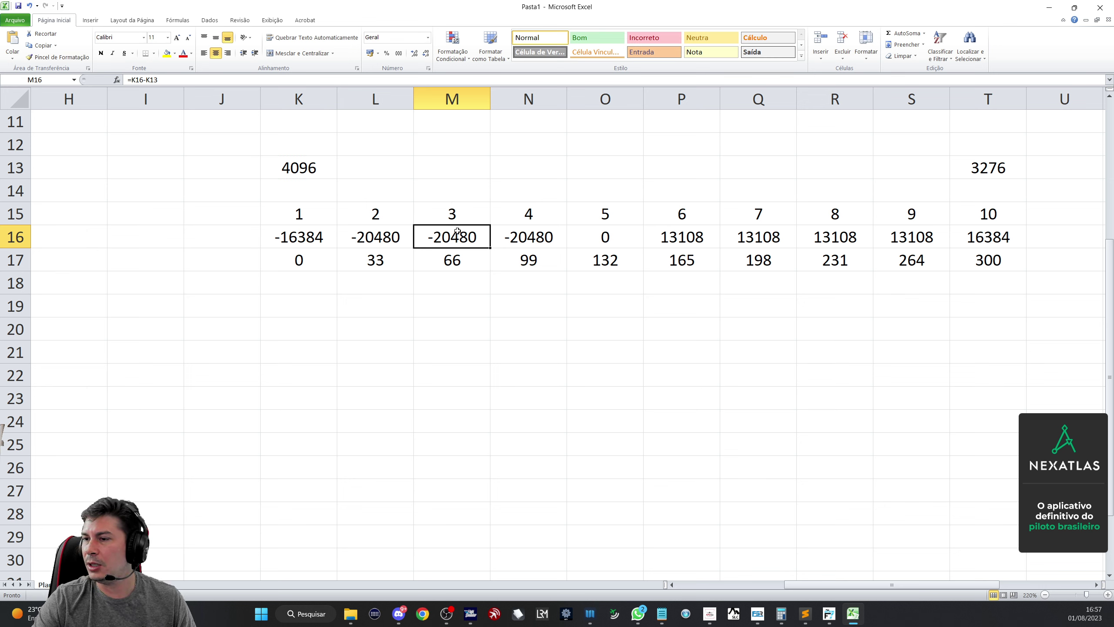
# - Replace the formula in cell M16 under range 3 with =L16-K13
pyautogui.write('=')
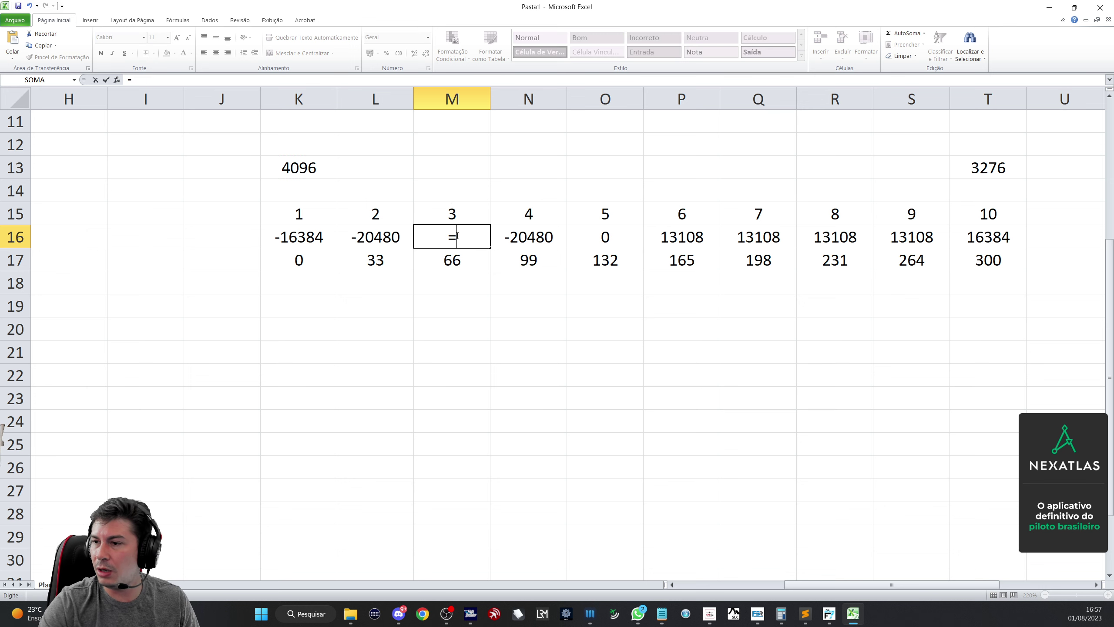
pyautogui.click(400, 237)
pyautogui.write('-')
pyautogui.click(308, 167)
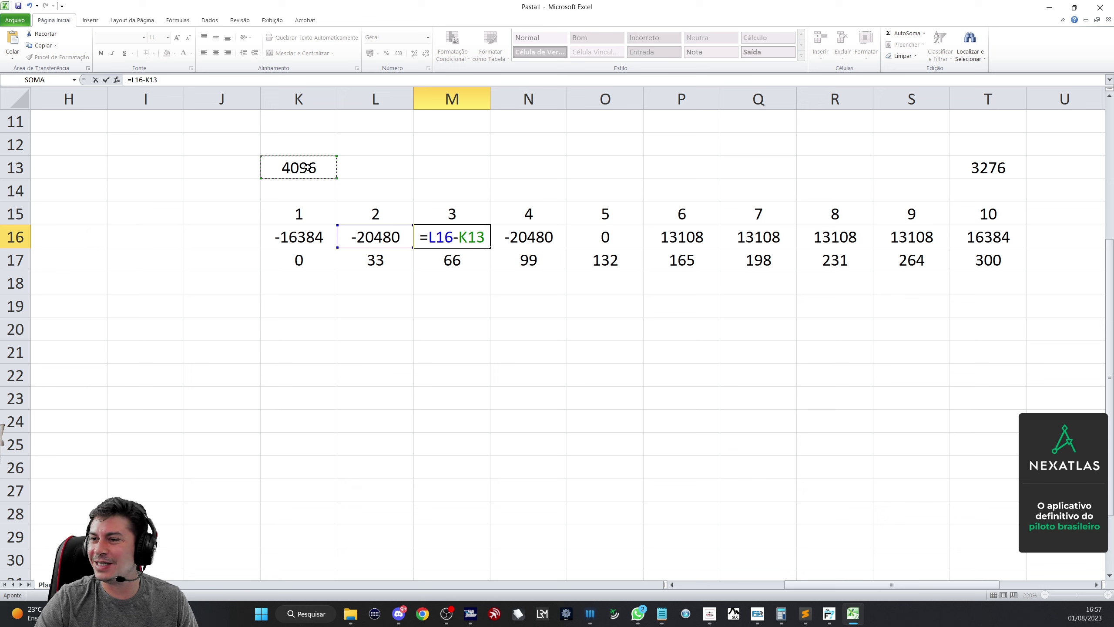
pyautogui.press('Return')
# - Enter the formula =M16-K13 in cell N16 under range 4
pyautogui.click(530, 236)
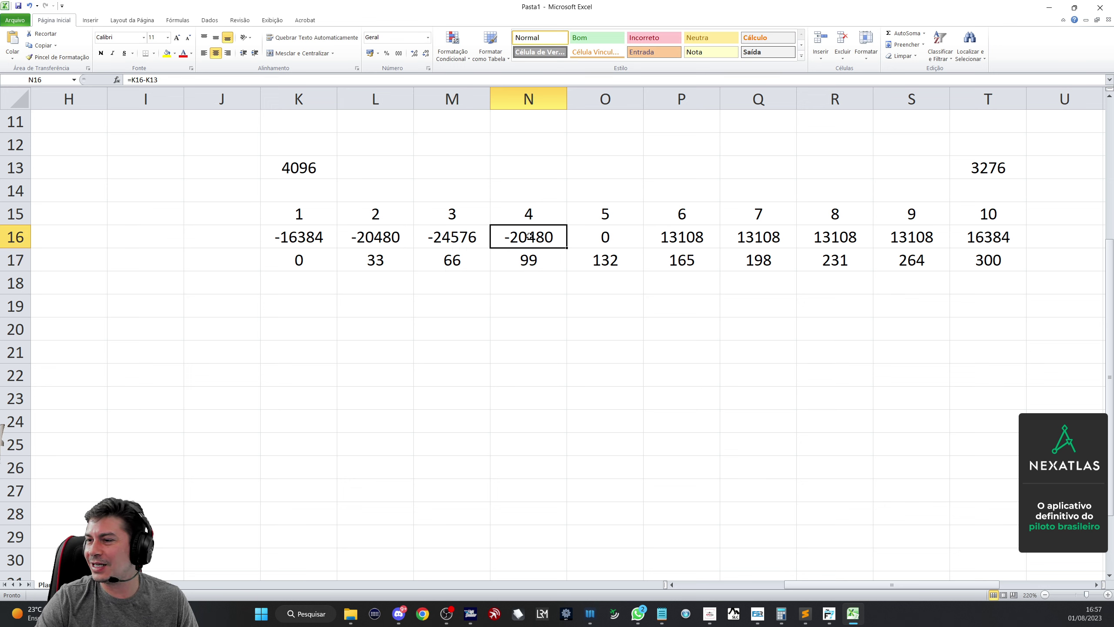
pyautogui.write('=')
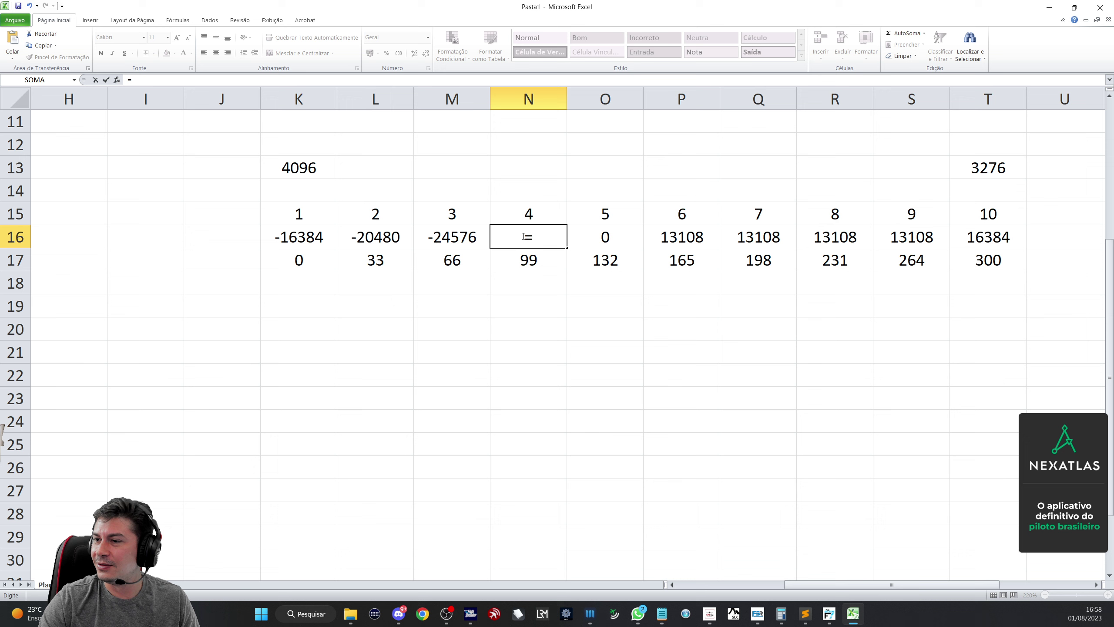
pyautogui.click(449, 237)
pyautogui.write('-')
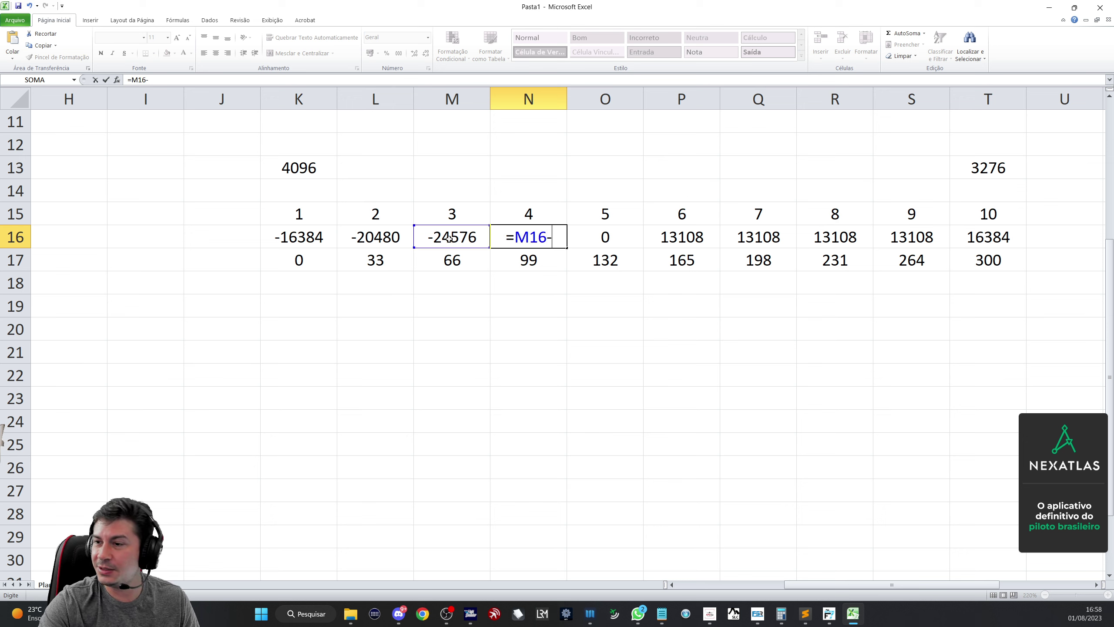
pyautogui.click(302, 167)
pyautogui.press('Return')
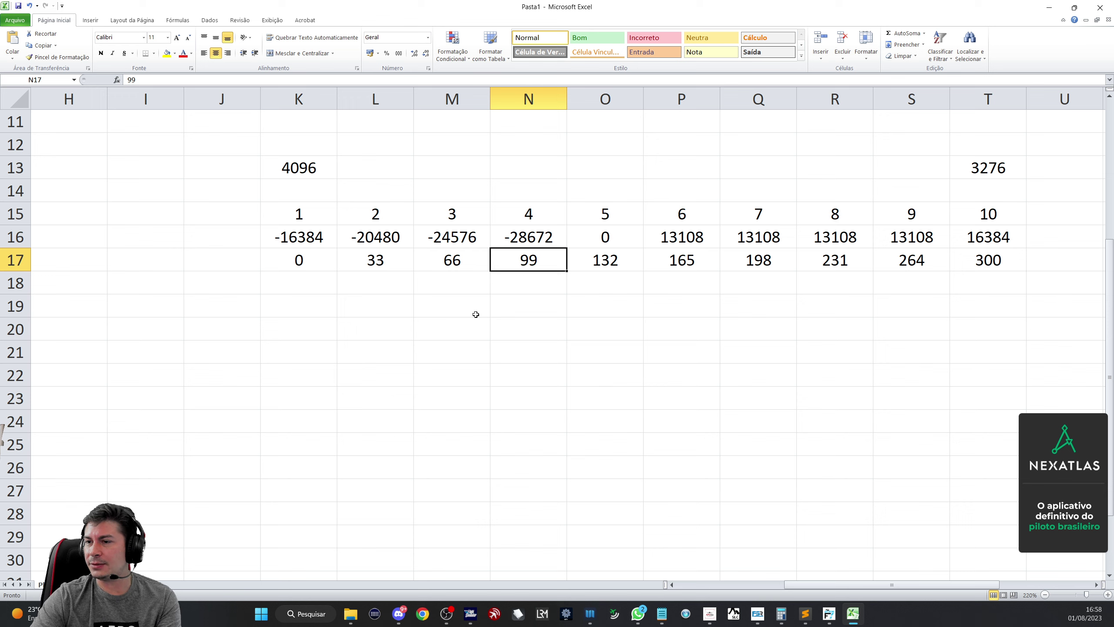
# - Try the formula =K16-K13 again in cell L16 under range 2
pyautogui.click(378, 239)
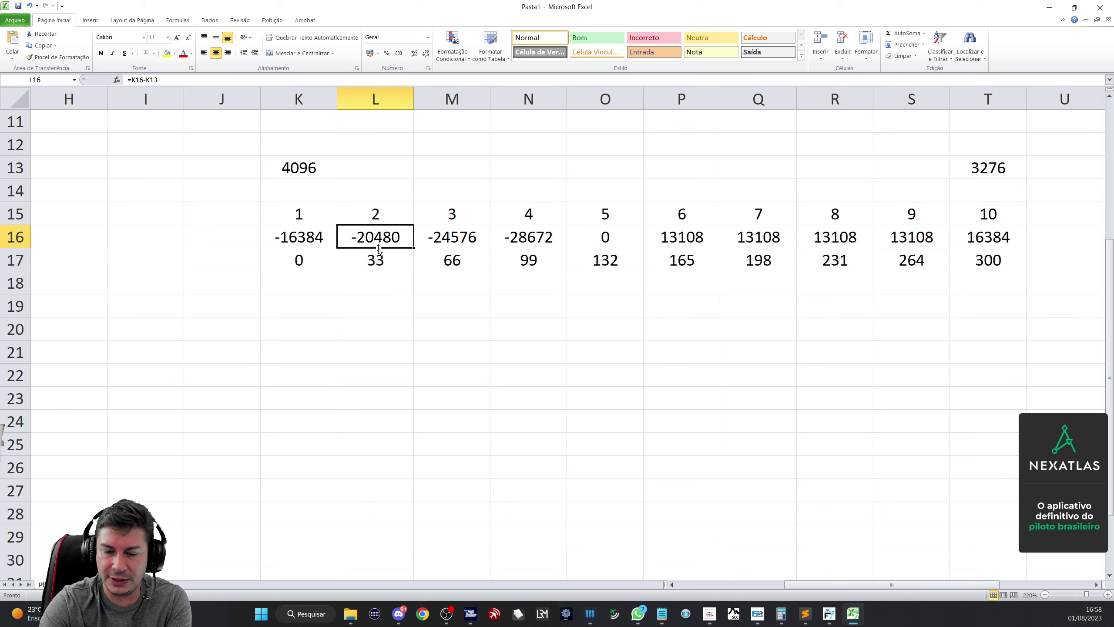
pyautogui.write('=')
pyautogui.click(306, 237)
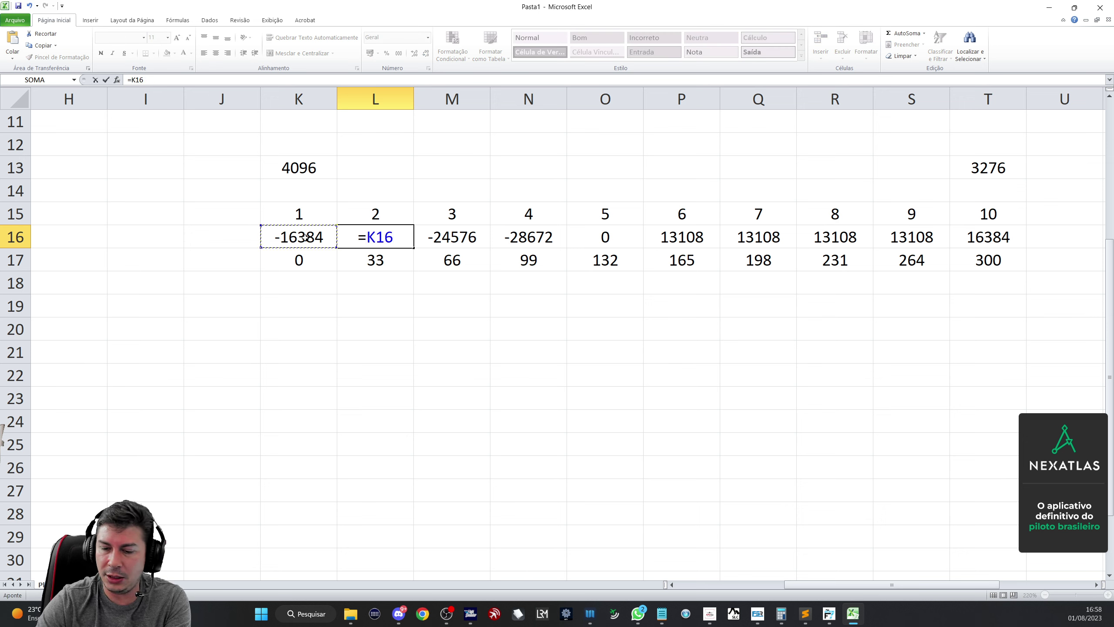
pyautogui.write('-')
pyautogui.click(319, 167)
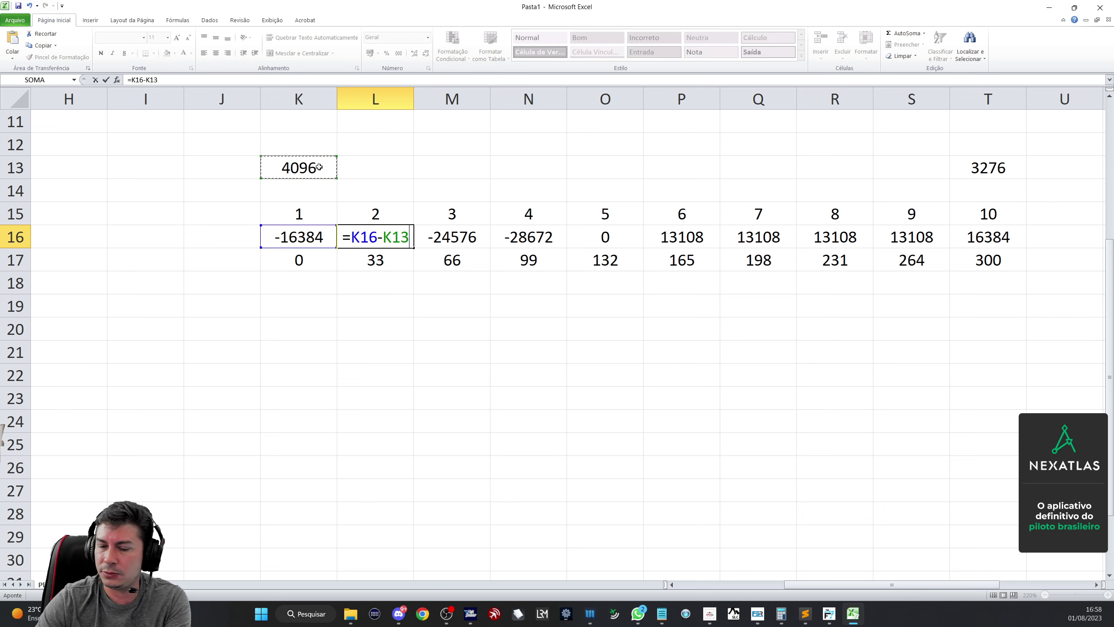
pyautogui.press('Return')
# - Try the formula =L16-K13 again in cell M16 under range 3
pyautogui.click(471, 239)
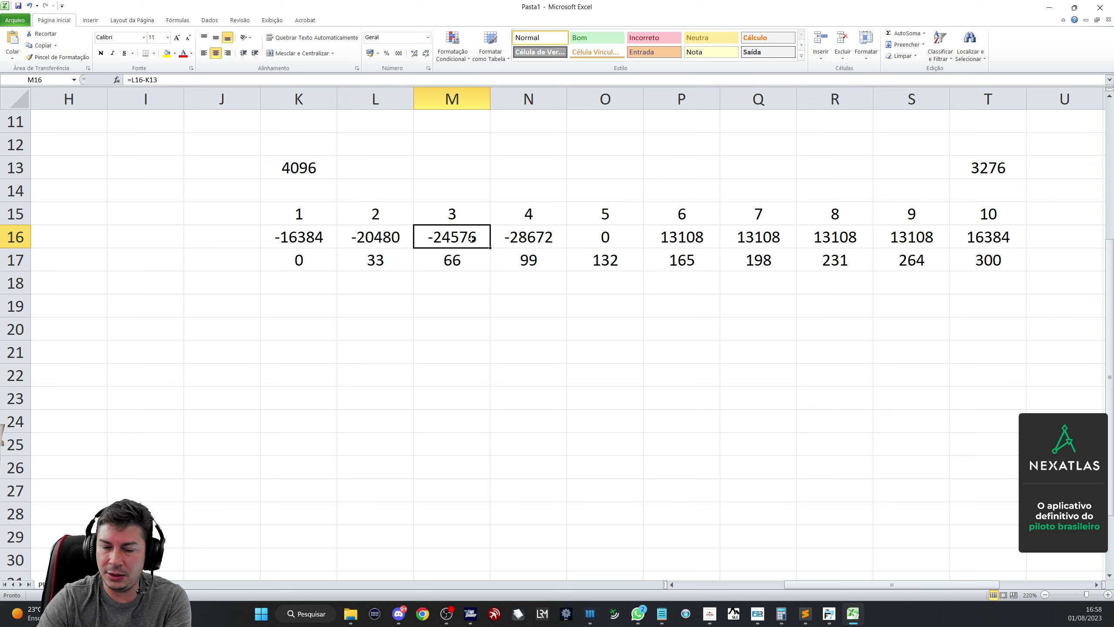
pyautogui.write('=')
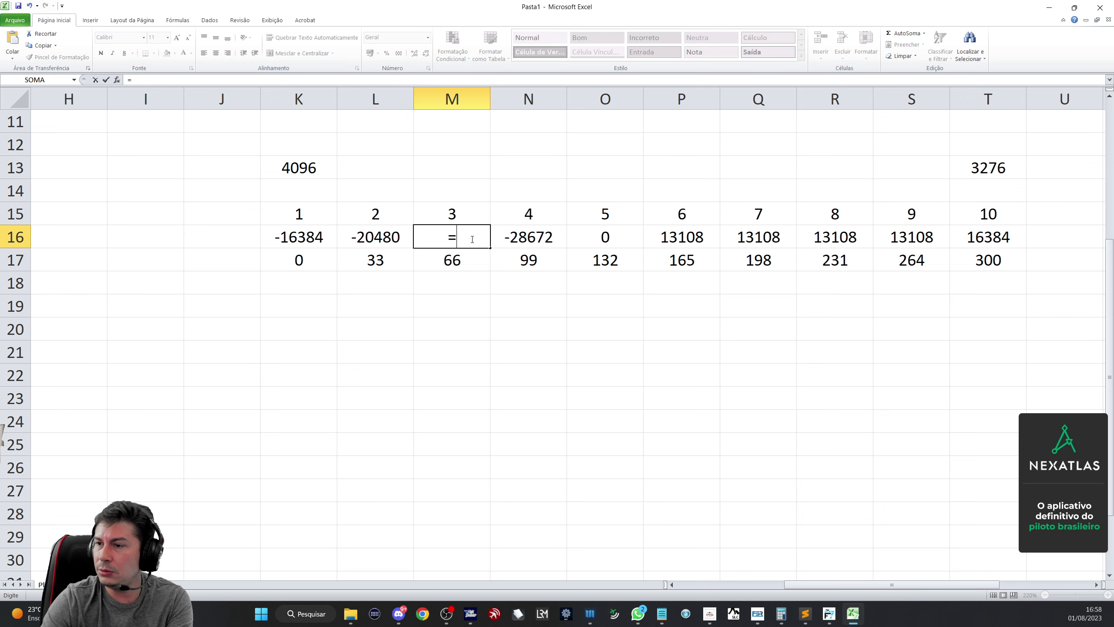
pyautogui.click(377, 236)
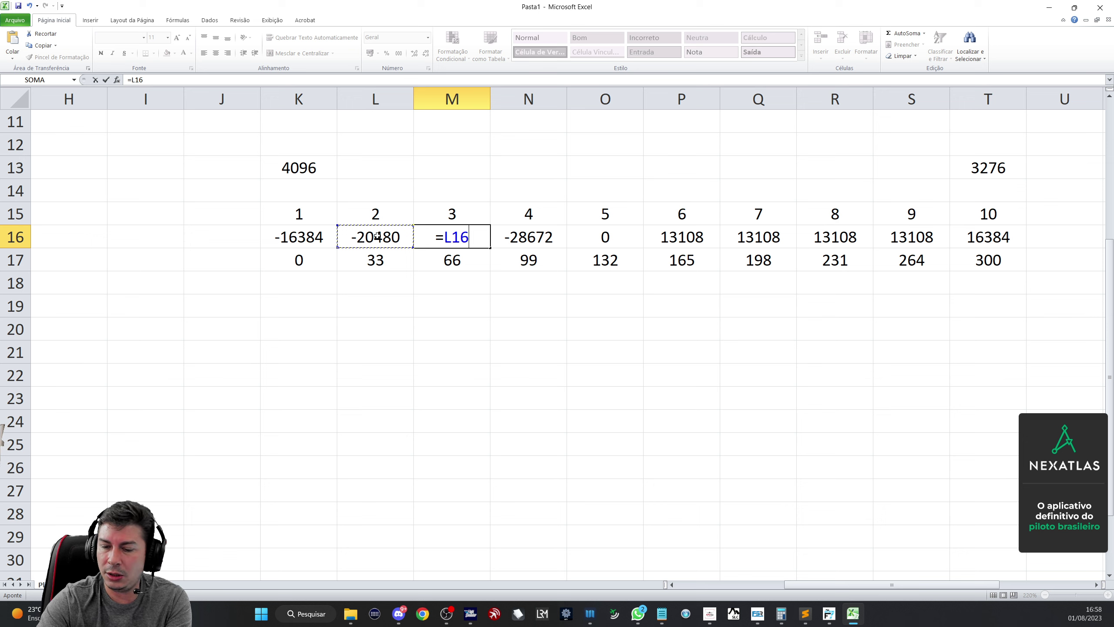
pyautogui.write('-')
pyautogui.click(295, 165)
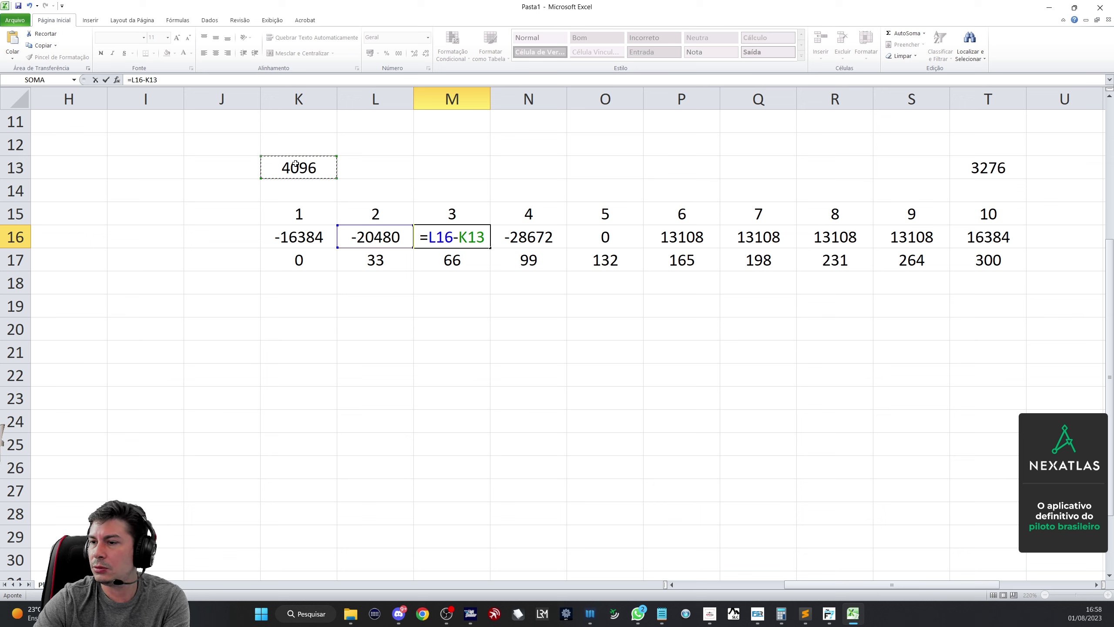
pyautogui.press('Return')
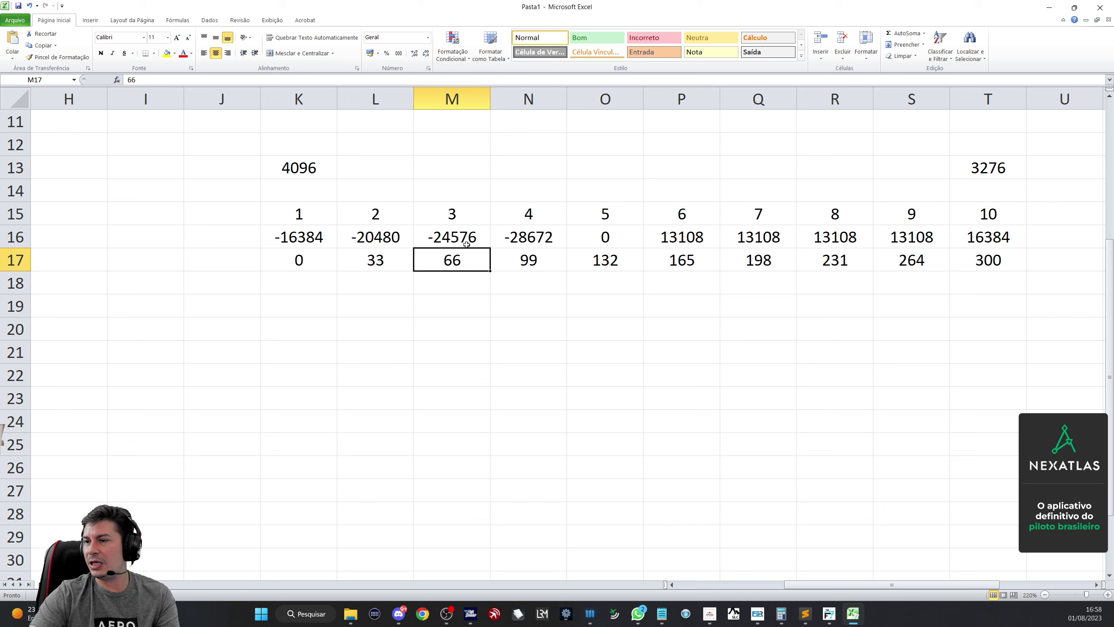
# - Clear cells K16 to N16 under ranges 1 to 4 and enter positive 16384 in cell K16
pyautogui.moveTo(530, 237); pyautogui.dragTo(309, 236)
pyautogui.press('Delete')
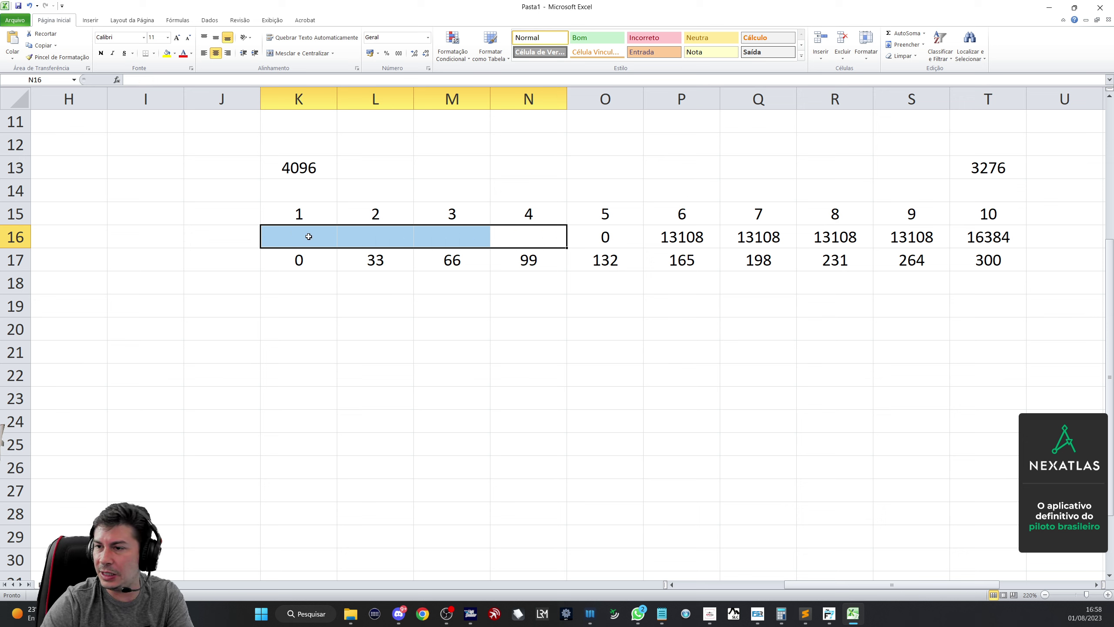
pyautogui.click(269, 343)
pyautogui.click(289, 234)
pyautogui.write('16384')
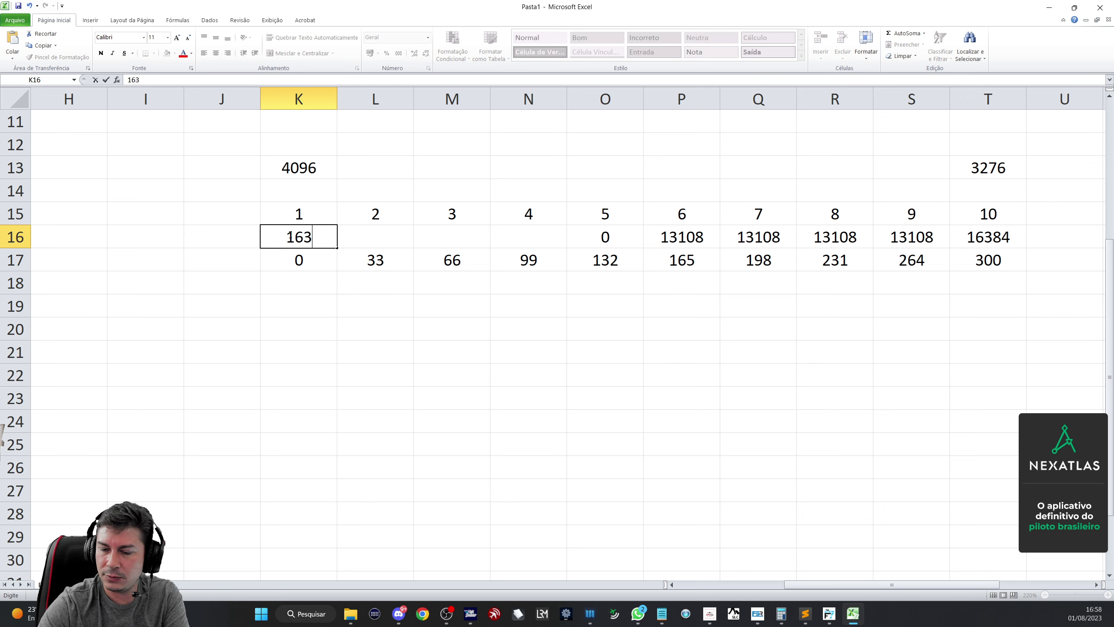
pyautogui.click(350, 299)
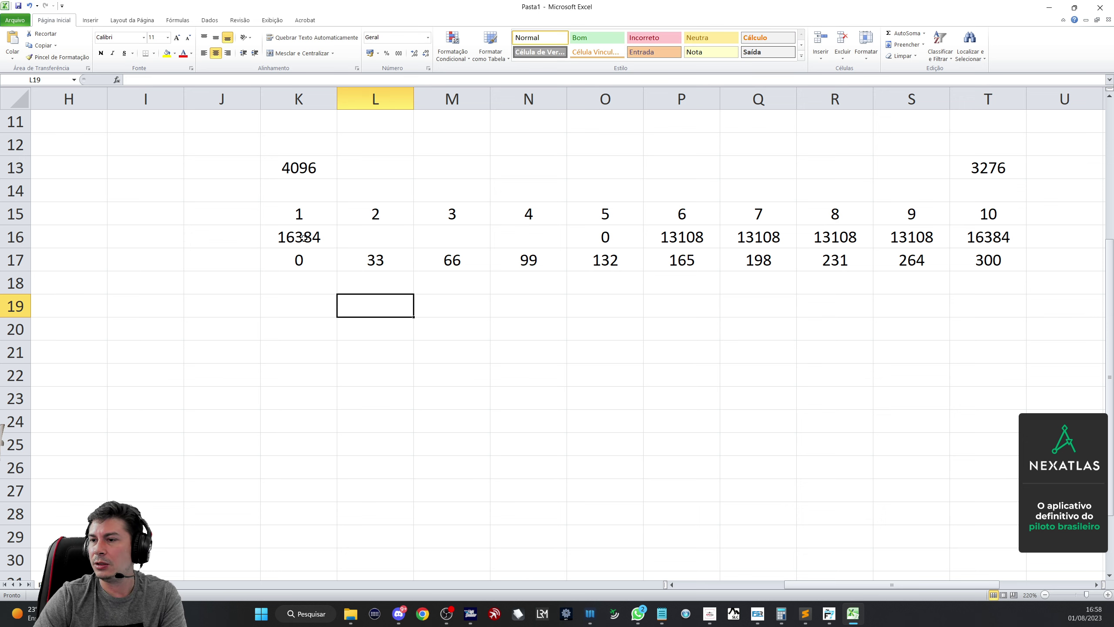
# - Enter the formula =K16-K13 in the emptied cell L16 under range 2
pyautogui.click(376, 238)
pyautogui.write('=')
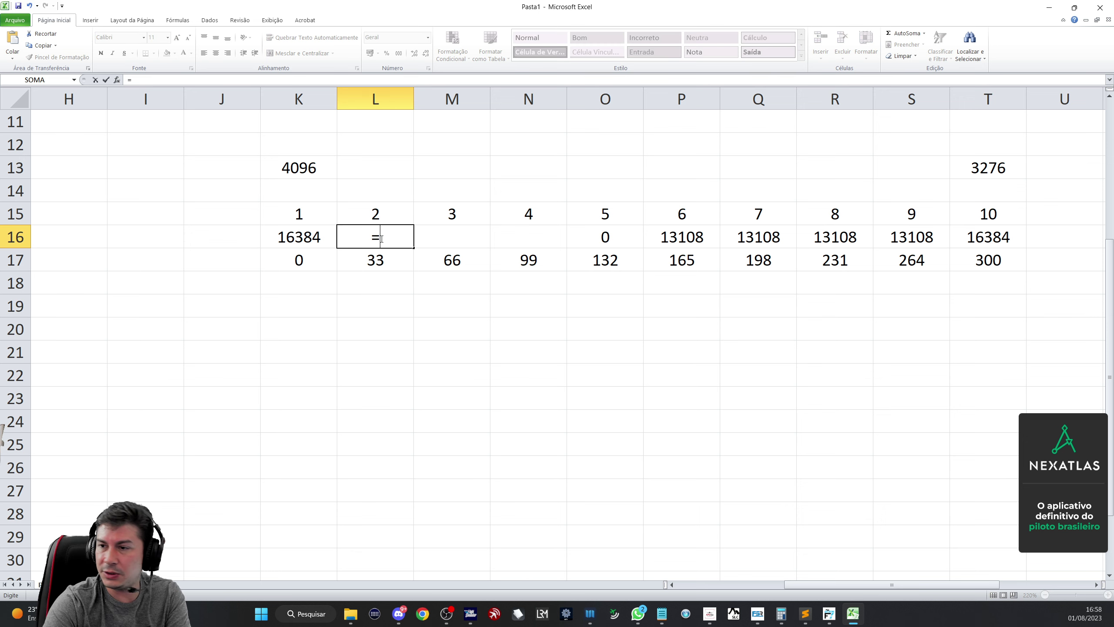
pyautogui.click(298, 236)
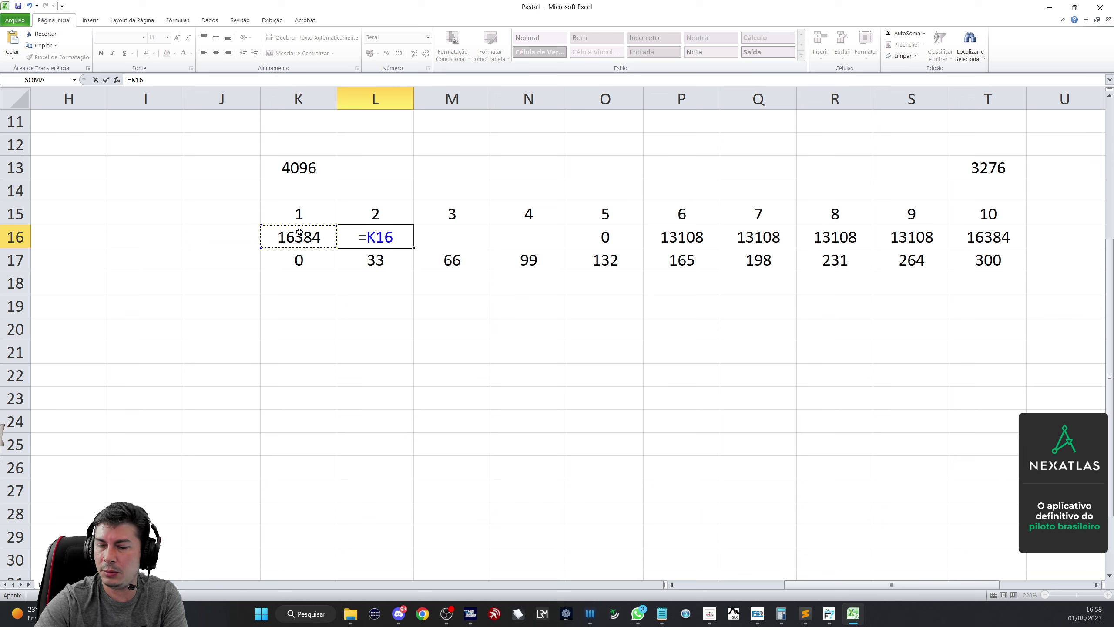
pyautogui.write('-')
pyautogui.click(325, 174)
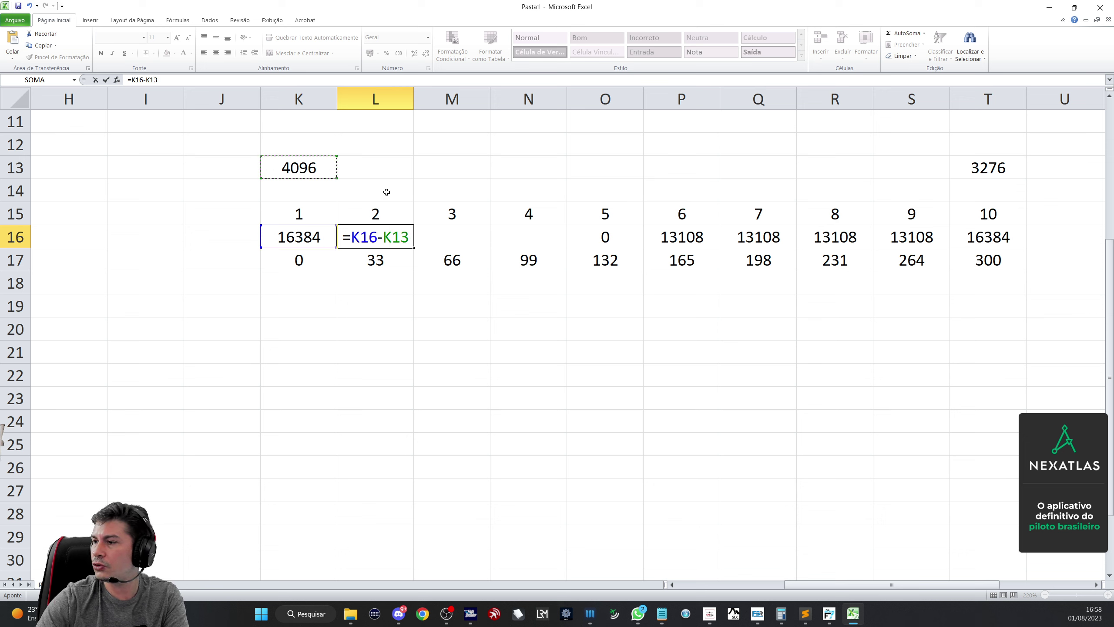
pyautogui.press('Return')
pyautogui.click(376, 237)
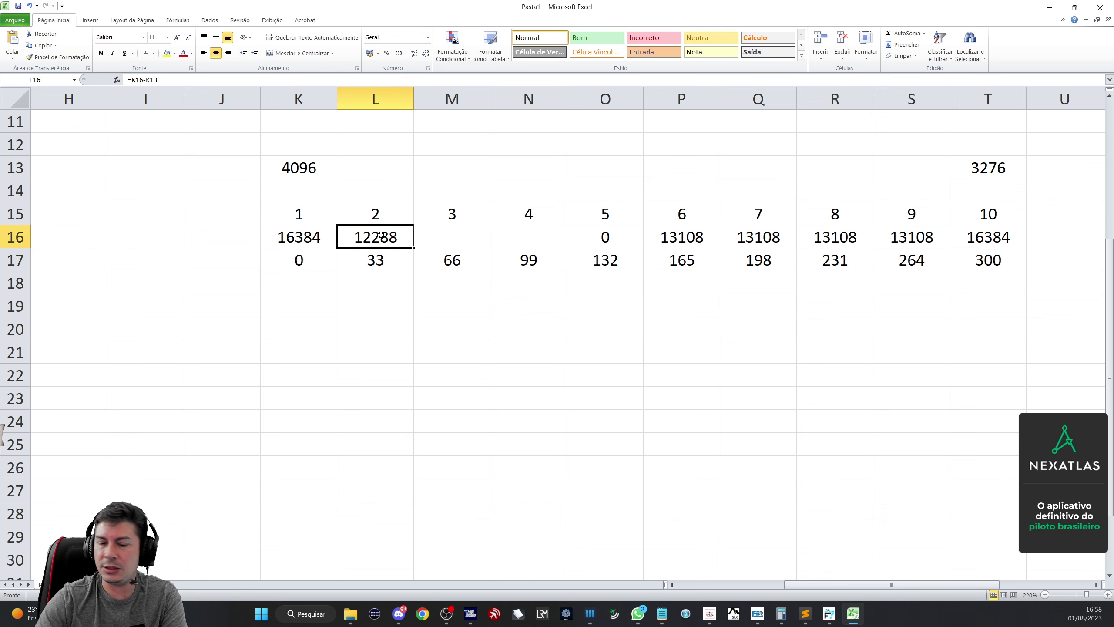
# - Enter the formula =L16-K13 in the empty cell M16 under range 3
pyautogui.click(444, 234)
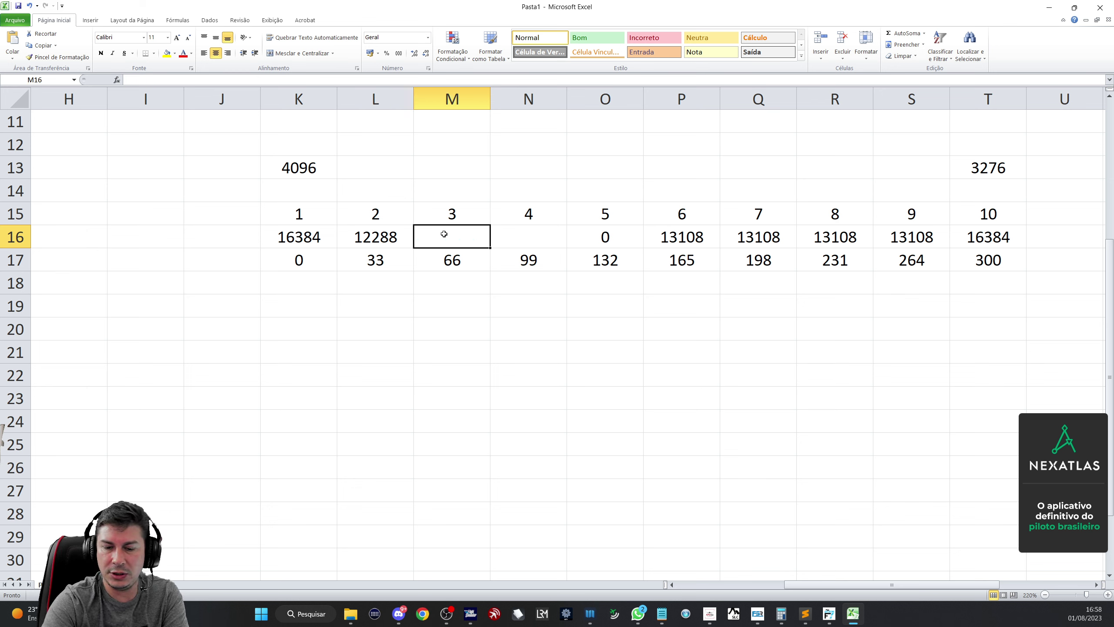
pyautogui.write('=')
pyautogui.click(372, 232)
pyautogui.write('-')
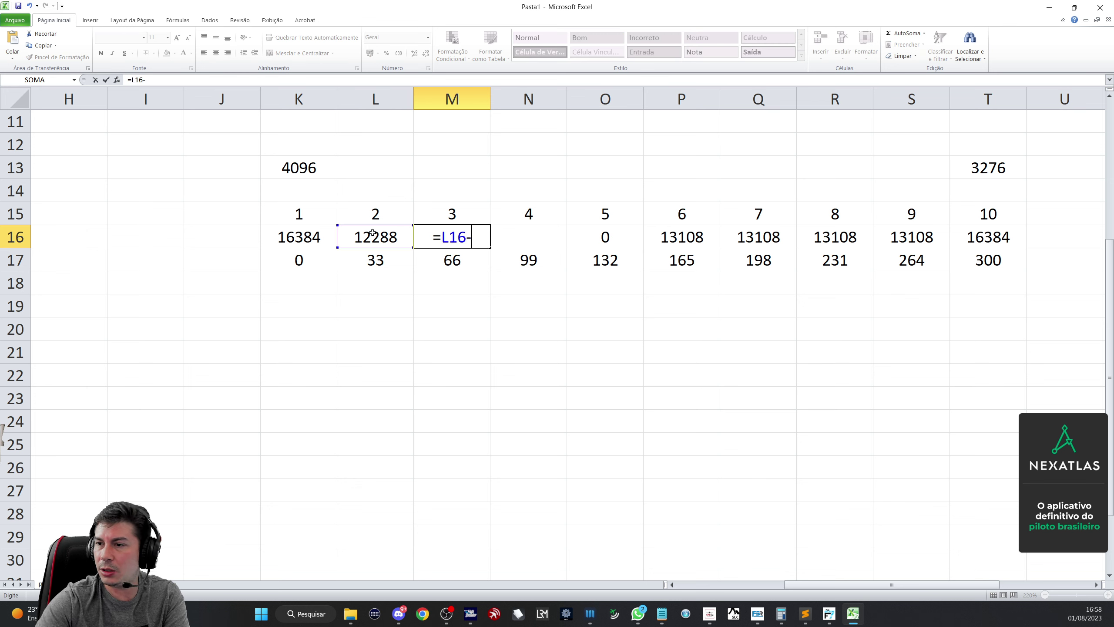
pyautogui.click(313, 164)
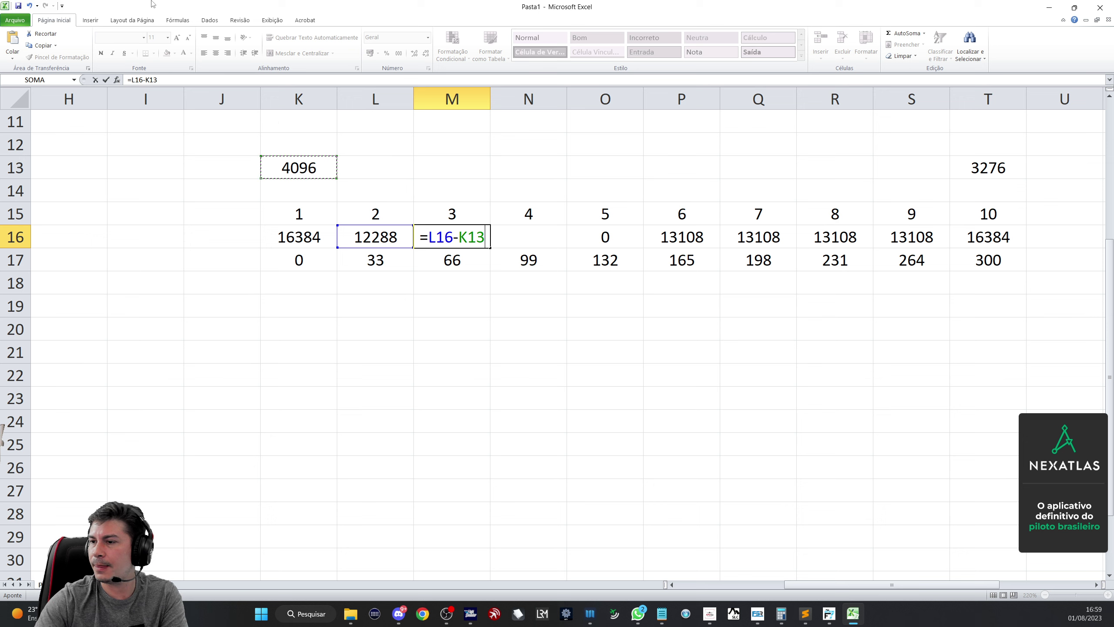
pyautogui.press('Return')
# - Enter the formula =M16-K13 in the empty cell N16 under range 4
pyautogui.click(536, 237)
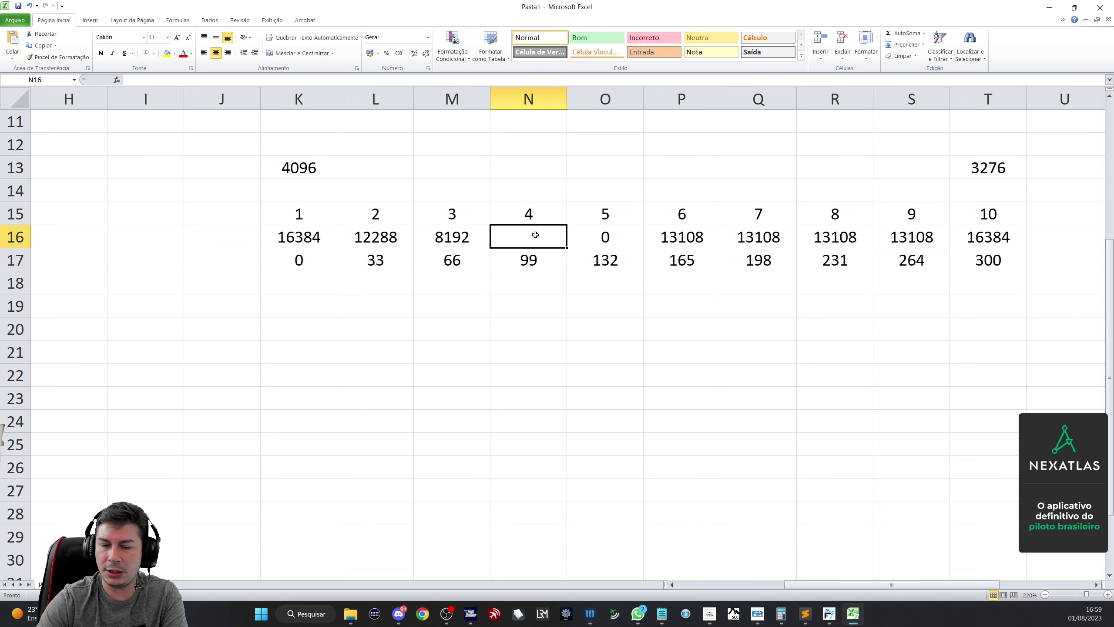
pyautogui.write('=')
pyautogui.click(465, 236)
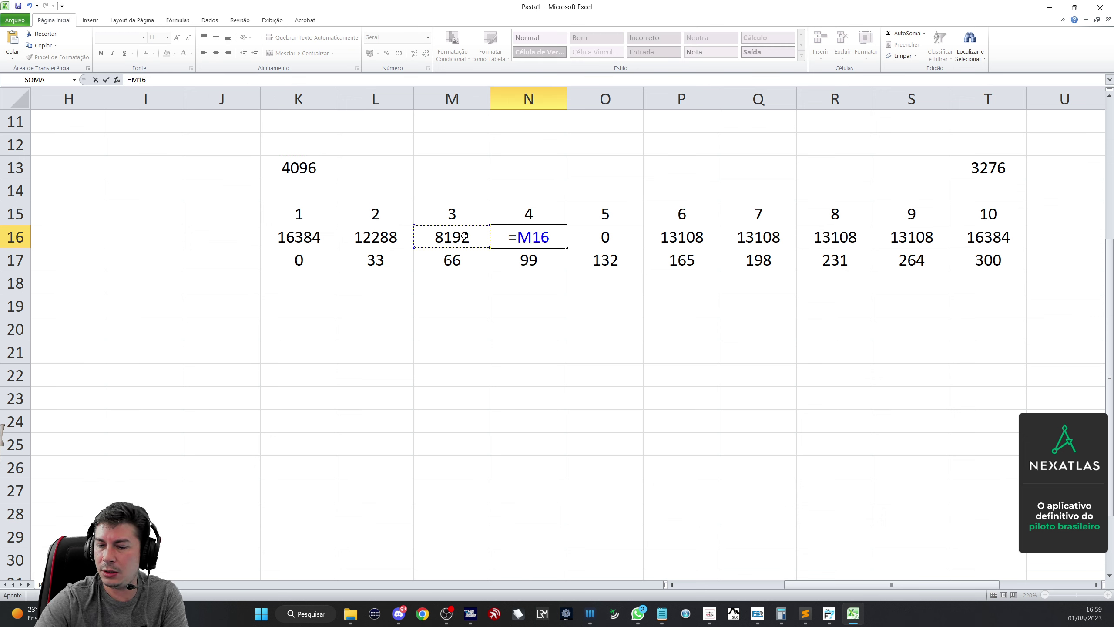
pyautogui.write('-')
pyautogui.click(304, 153)
pyautogui.click(304, 170)
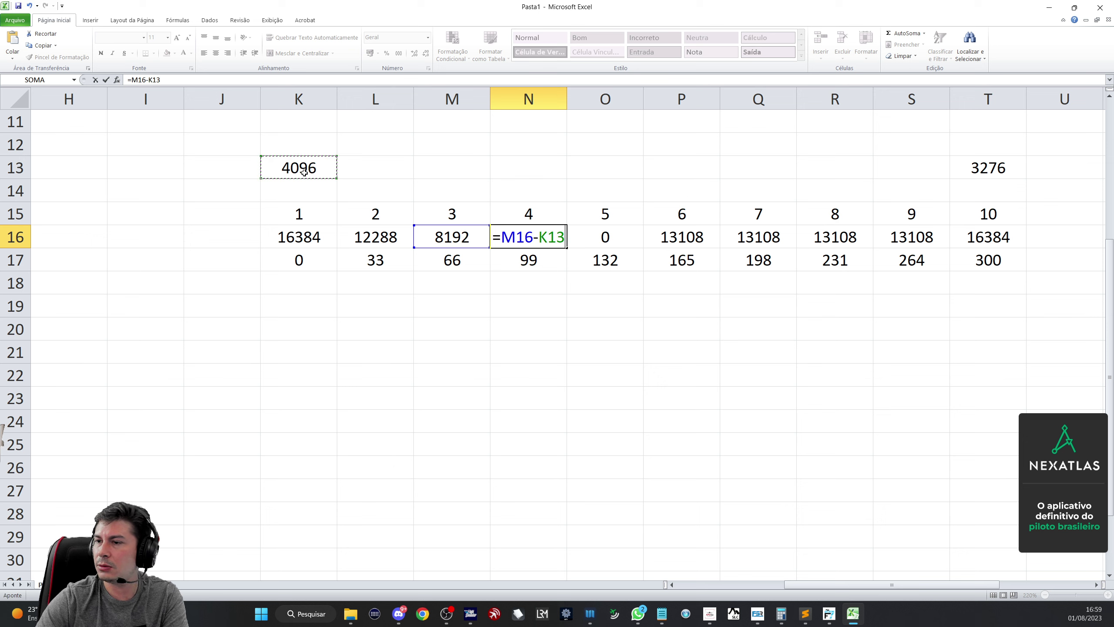
pyautogui.press('Return')
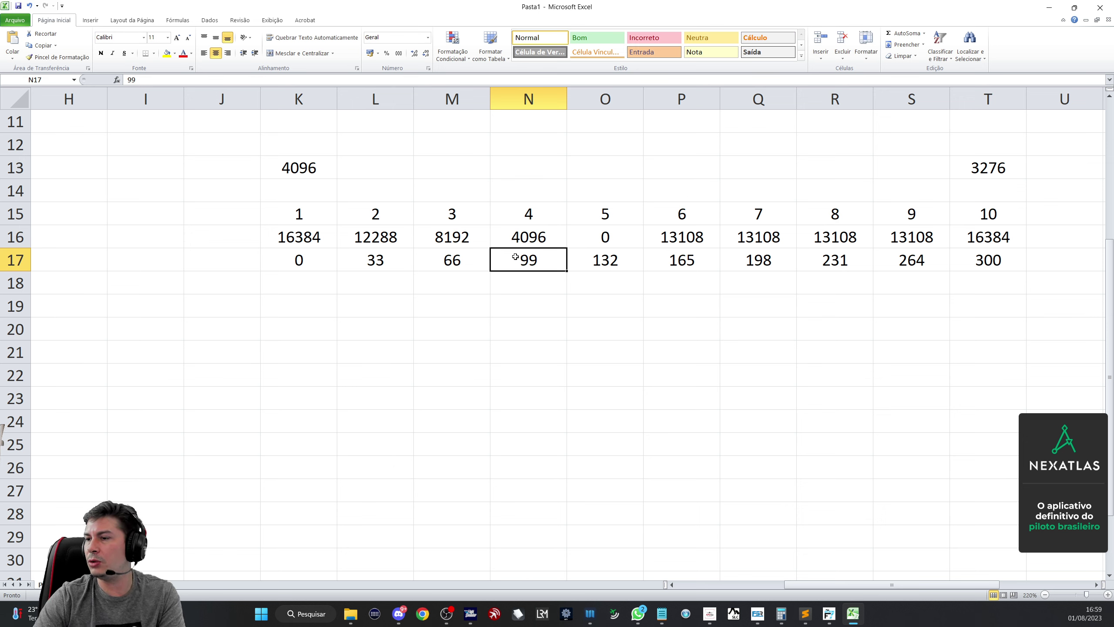
# - Re-enter the formula =T16-T13 in cell S16 under range 9
pyautogui.click(608, 241)
pyautogui.click(908, 239)
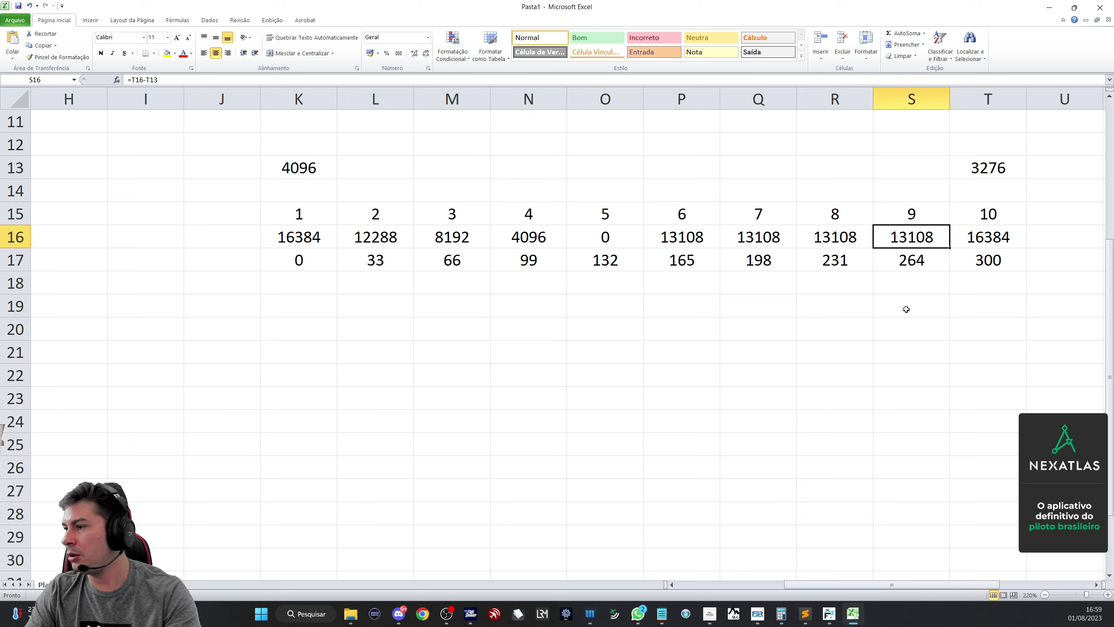
pyautogui.write('=')
pyautogui.click(990, 238)
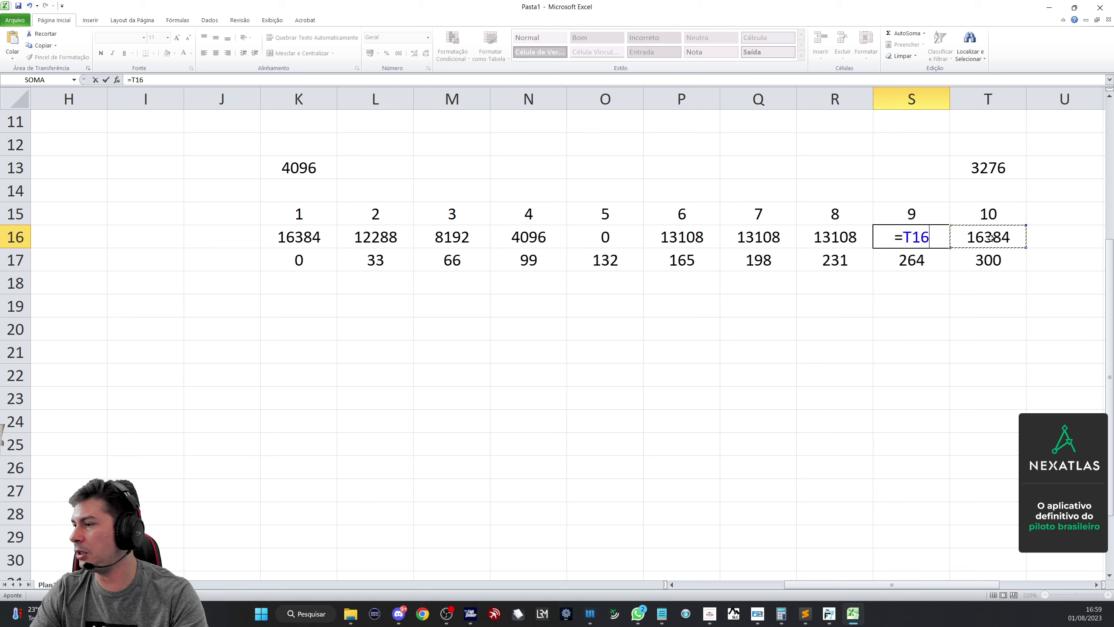
pyautogui.write('-')
pyautogui.click(1024, 176)
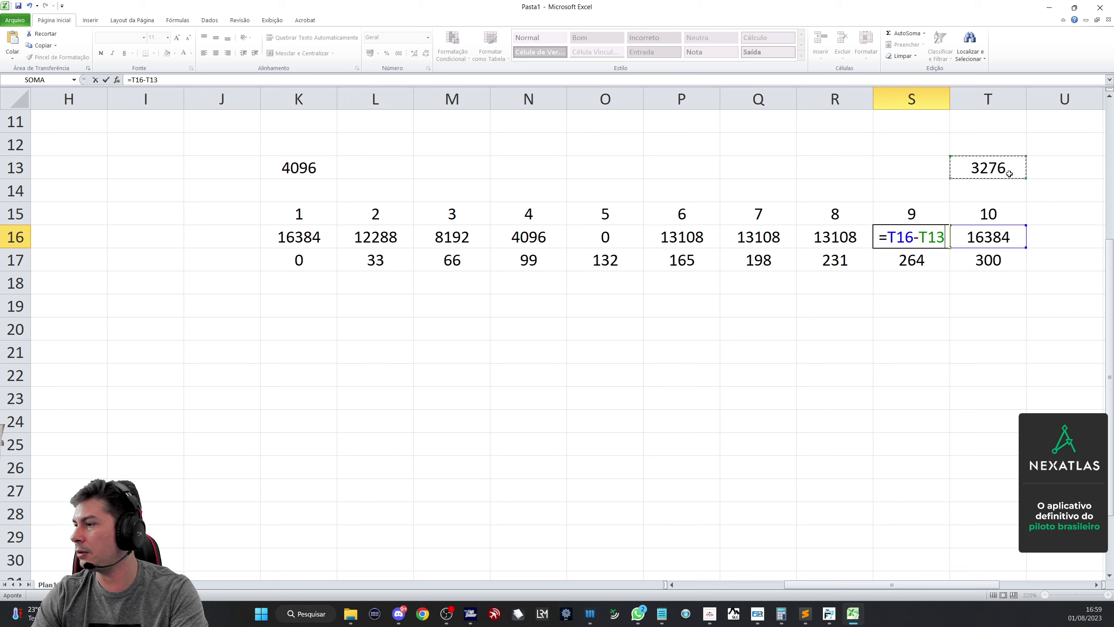
pyautogui.press('Return')
# - Replace the formula in cell R16 under range 8 with =S16-T13
pyautogui.click(837, 223)
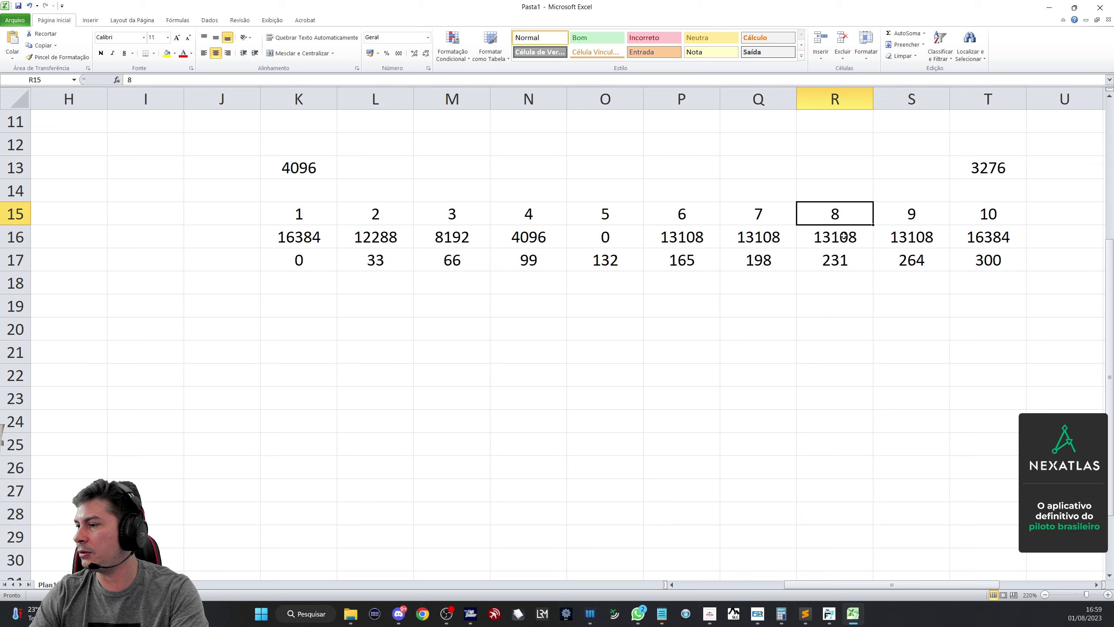
pyautogui.click(855, 238)
pyautogui.write('=')
pyautogui.click(920, 237)
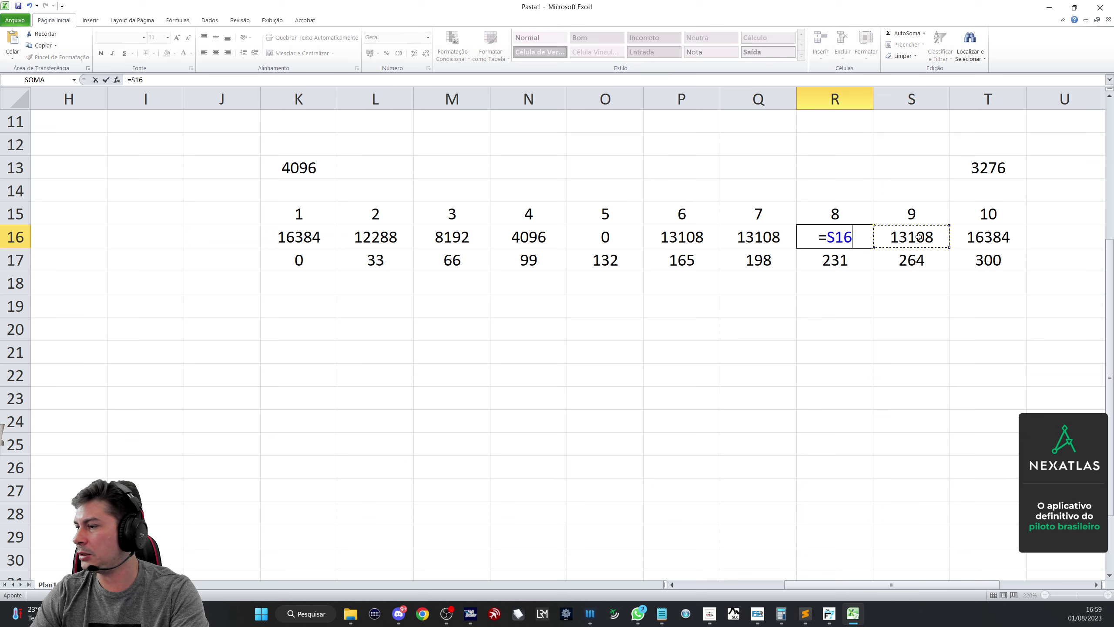
pyautogui.write('-')
pyautogui.click(989, 167)
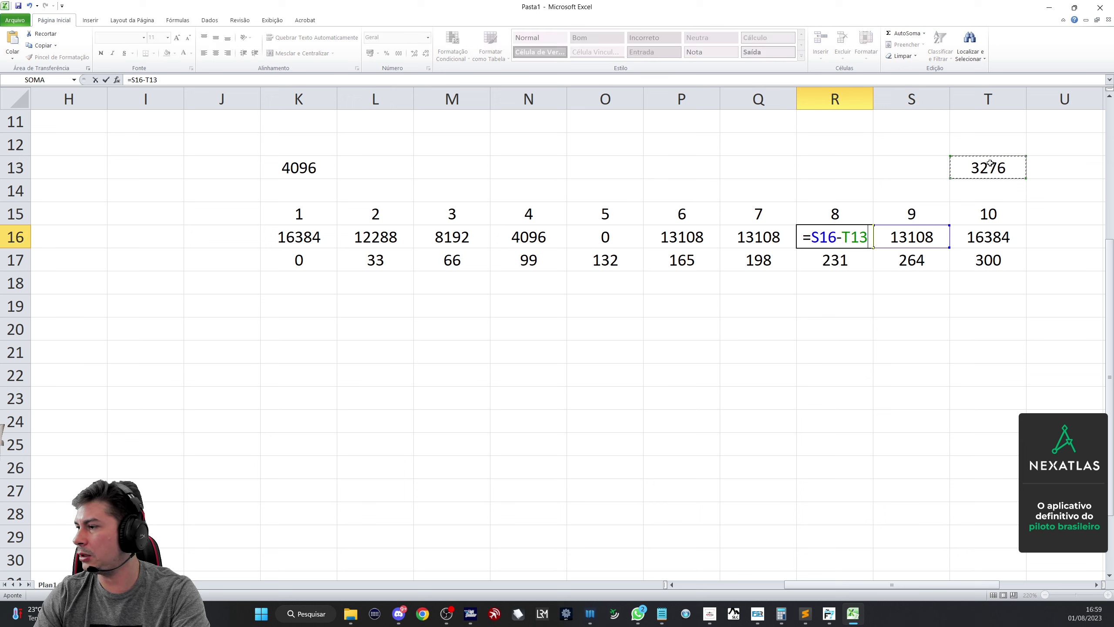
pyautogui.press('Return')
# - Replace the formula in cell Q16 under range 7 with =R16-T13
pyautogui.click(761, 237)
pyautogui.write('=')
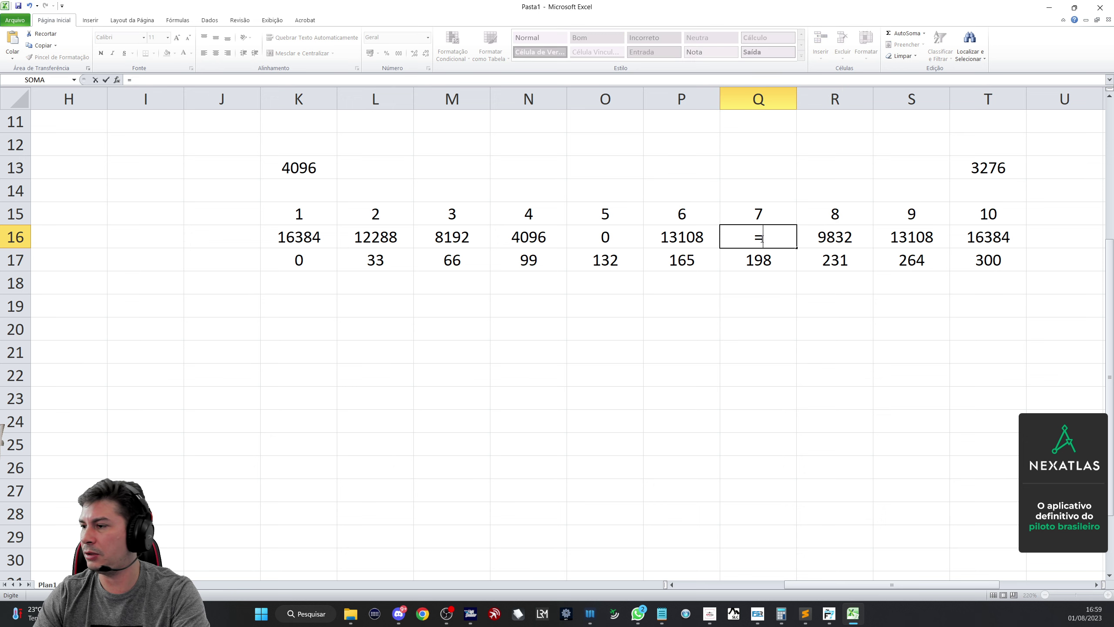
pyautogui.click(833, 240)
pyautogui.write('-')
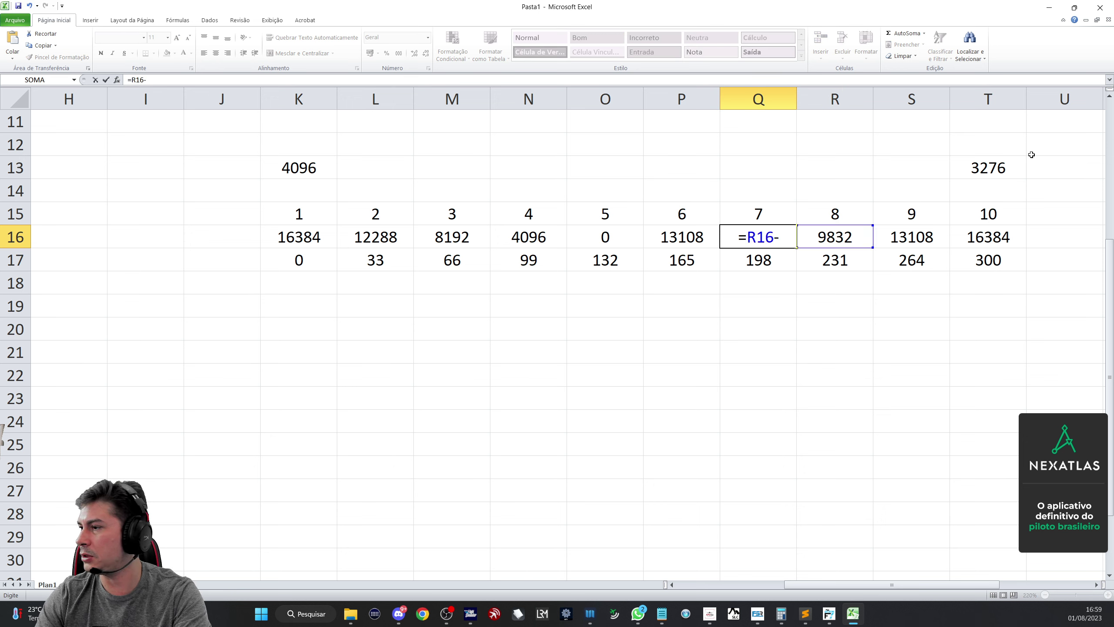
pyautogui.click(990, 169)
pyautogui.press('Return')
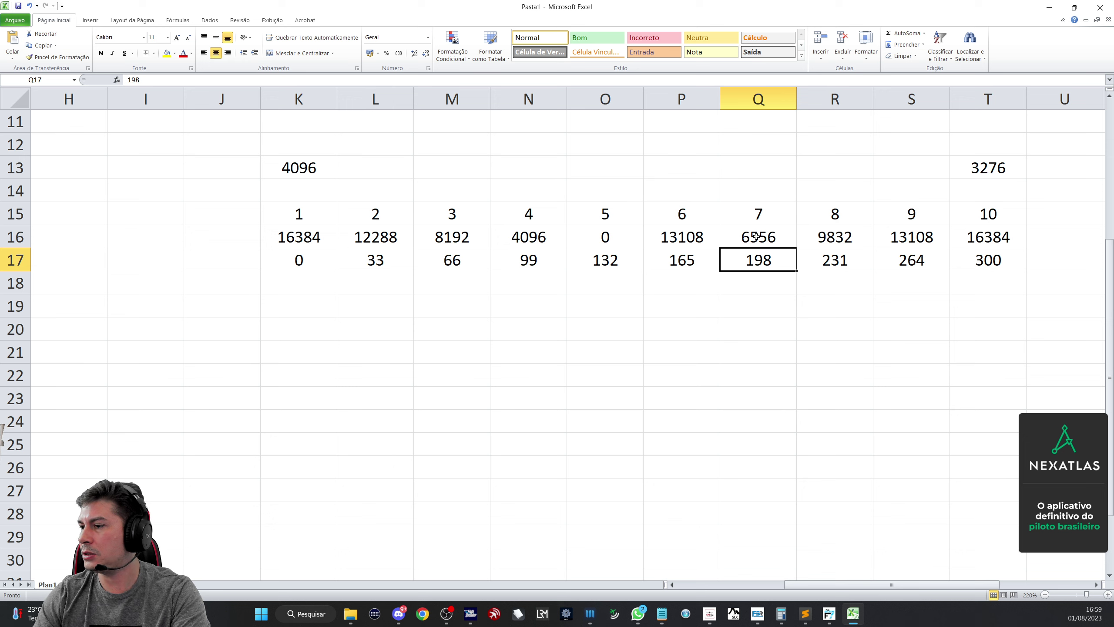
# - Replace the formula in cell P16 under range 6 with =Q16-T13
pyautogui.click(692, 237)
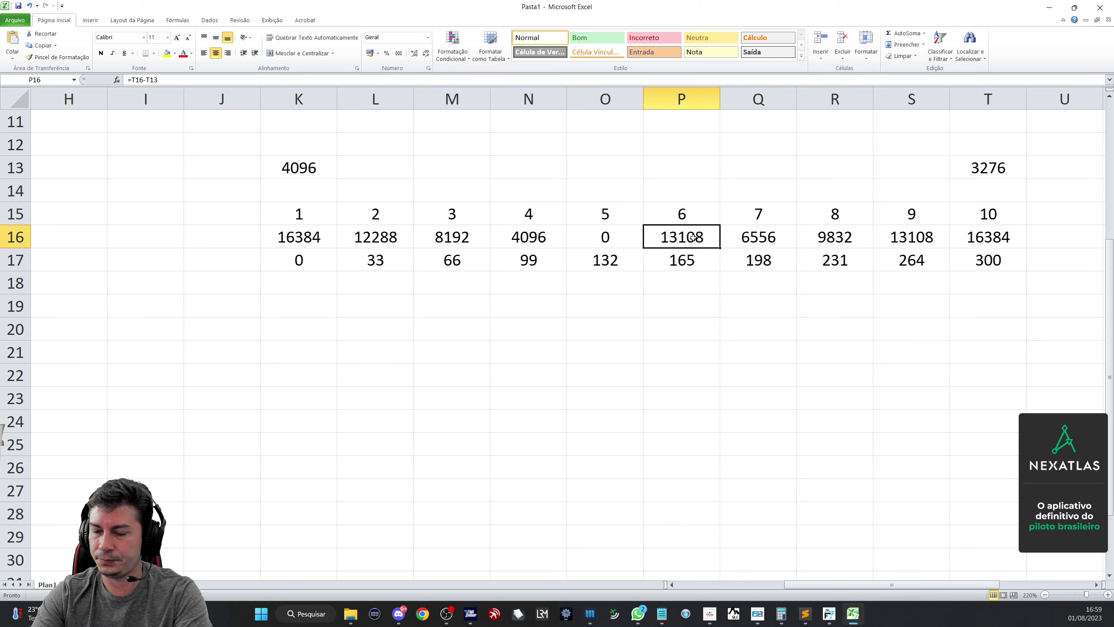
pyautogui.write('=')
pyautogui.click(771, 237)
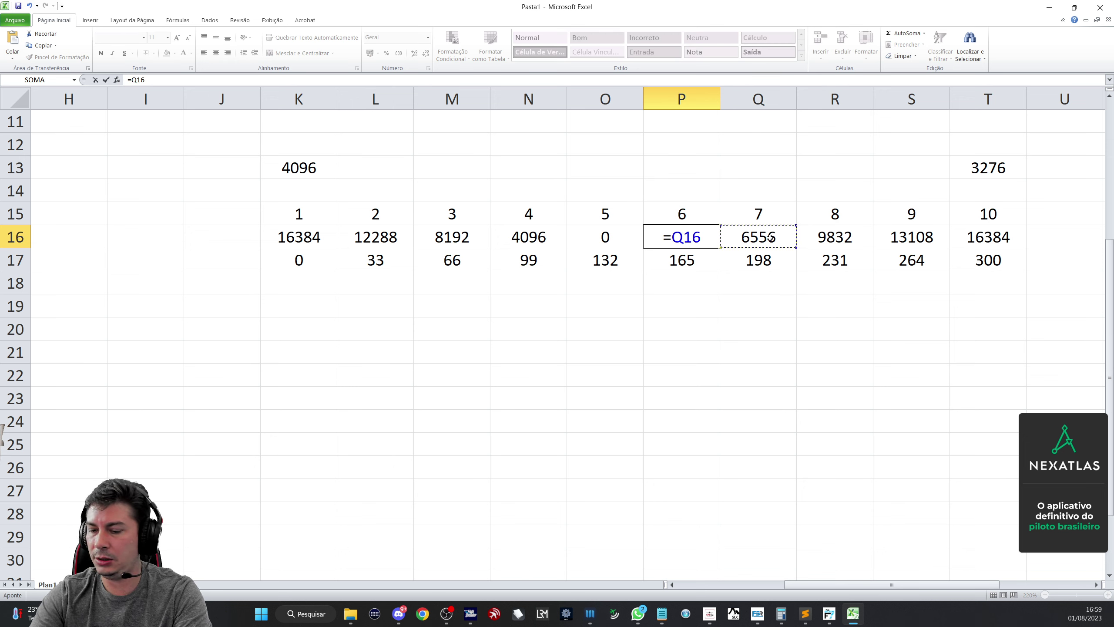
pyautogui.write('-')
pyautogui.click(996, 169)
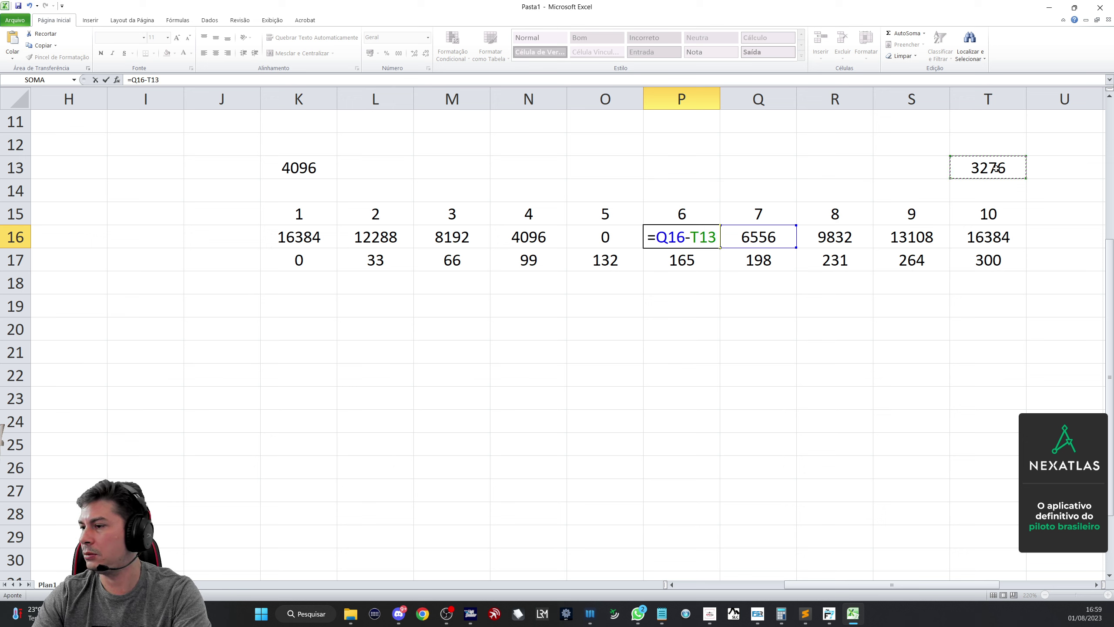
pyautogui.press('Return')
pyautogui.click(682, 239)
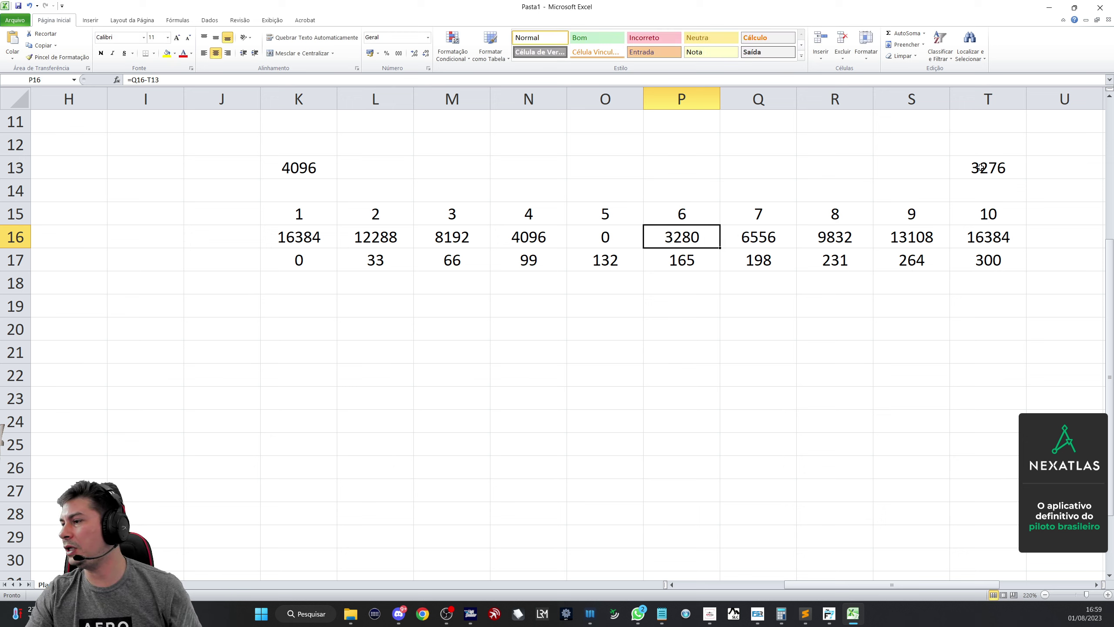
pyautogui.click(610, 241)
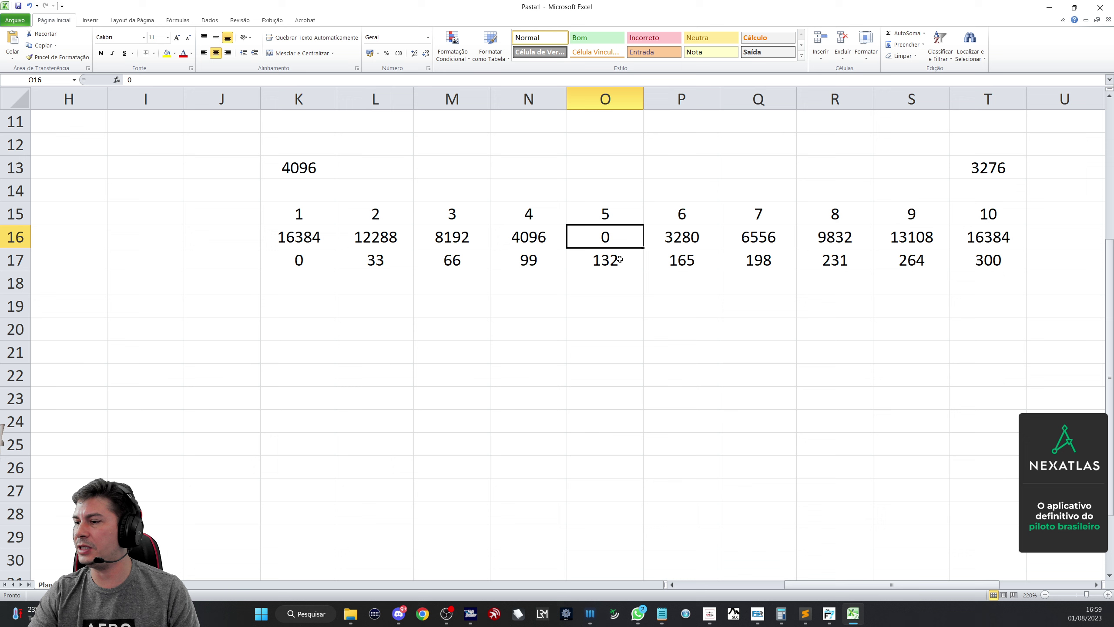
pyautogui.click(646, 352)
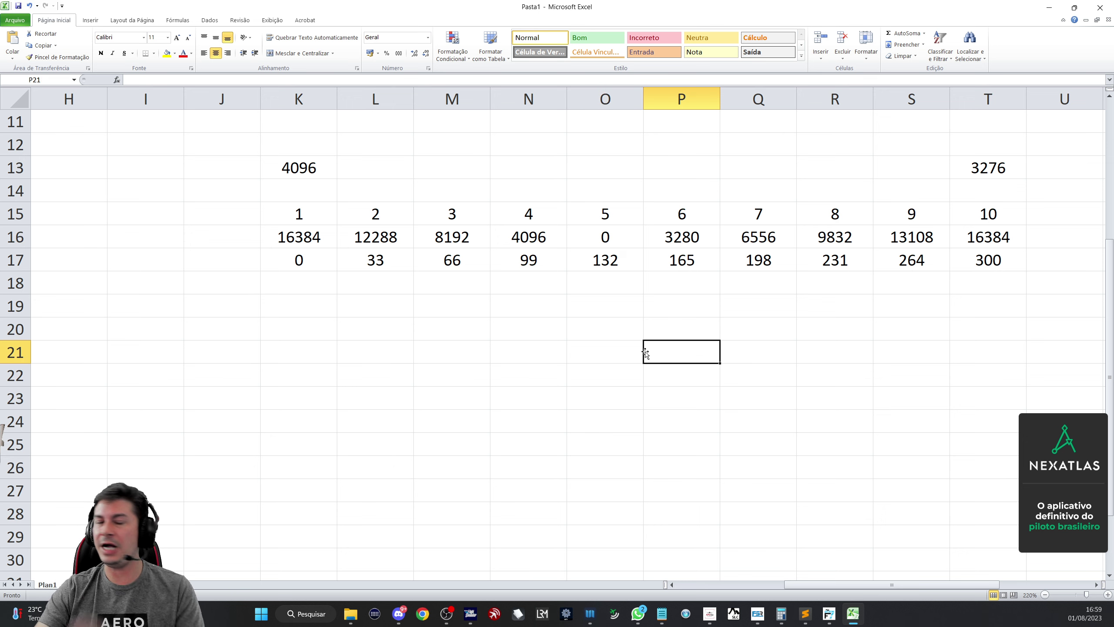
pyautogui.click(300, 237)
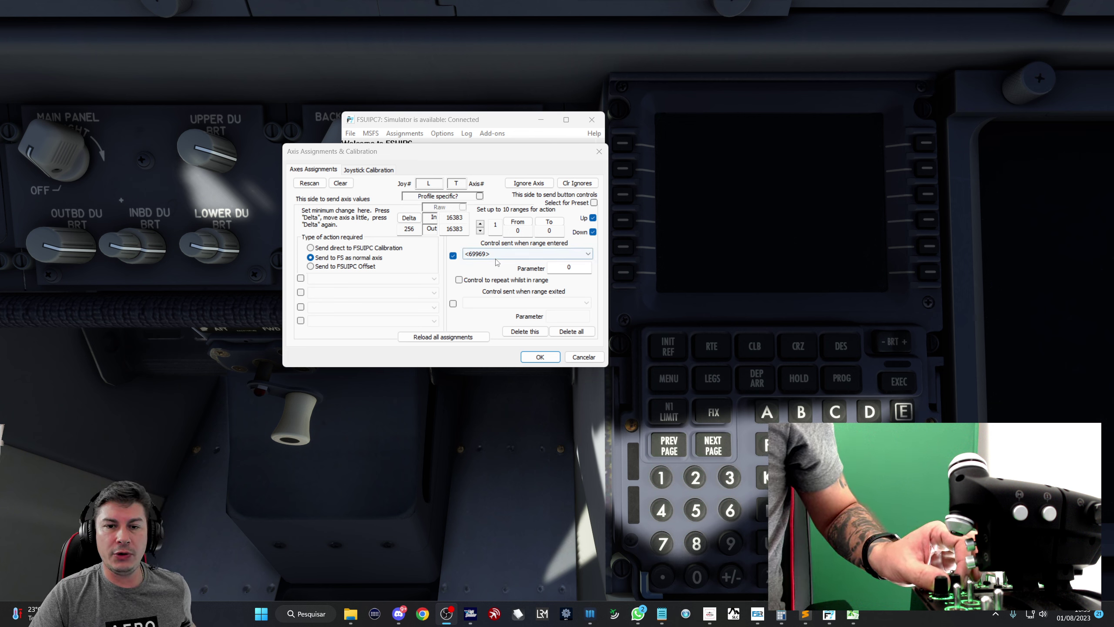
# - In the FSUIPC7 axis assignments, capture range 1 from 16383 to 12287 and range 2 from 12287 to 8191
pyautogui.click(518, 221)
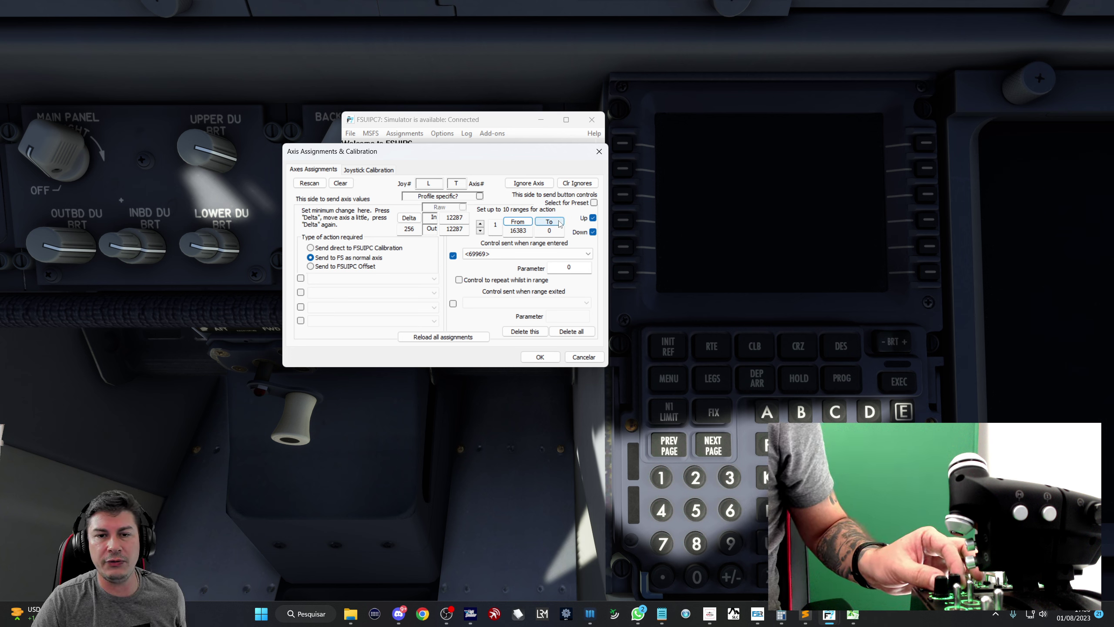
pyautogui.click(480, 224)
pyautogui.click(519, 222)
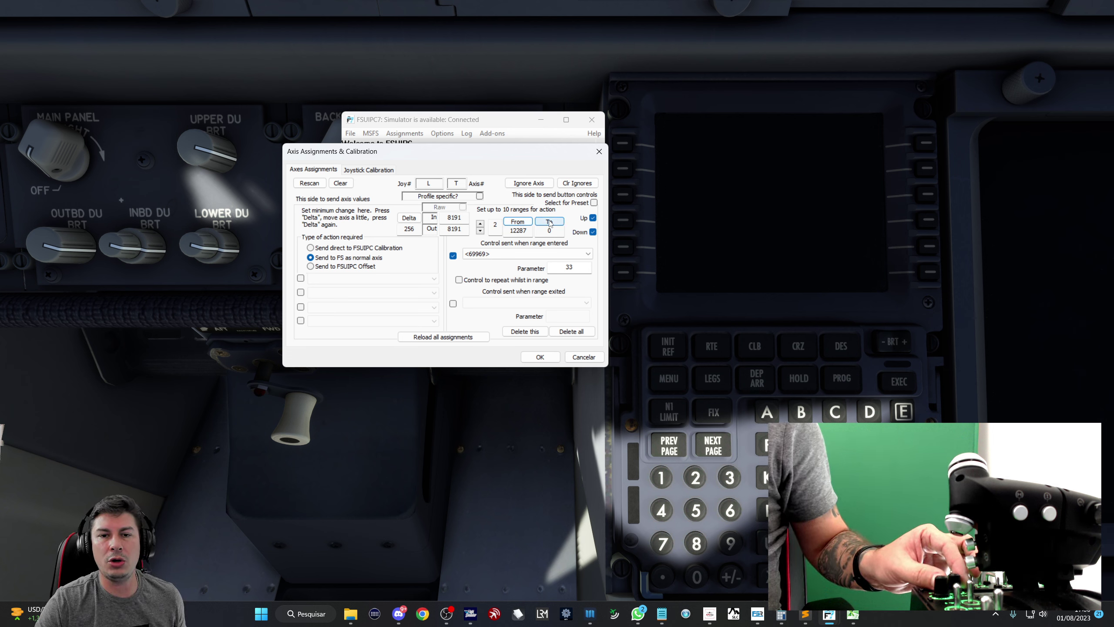
pyautogui.click(549, 221)
# - Capture range 3 of the axis from 8191 to 4096, keeping parameter 66
pyautogui.click(481, 224)
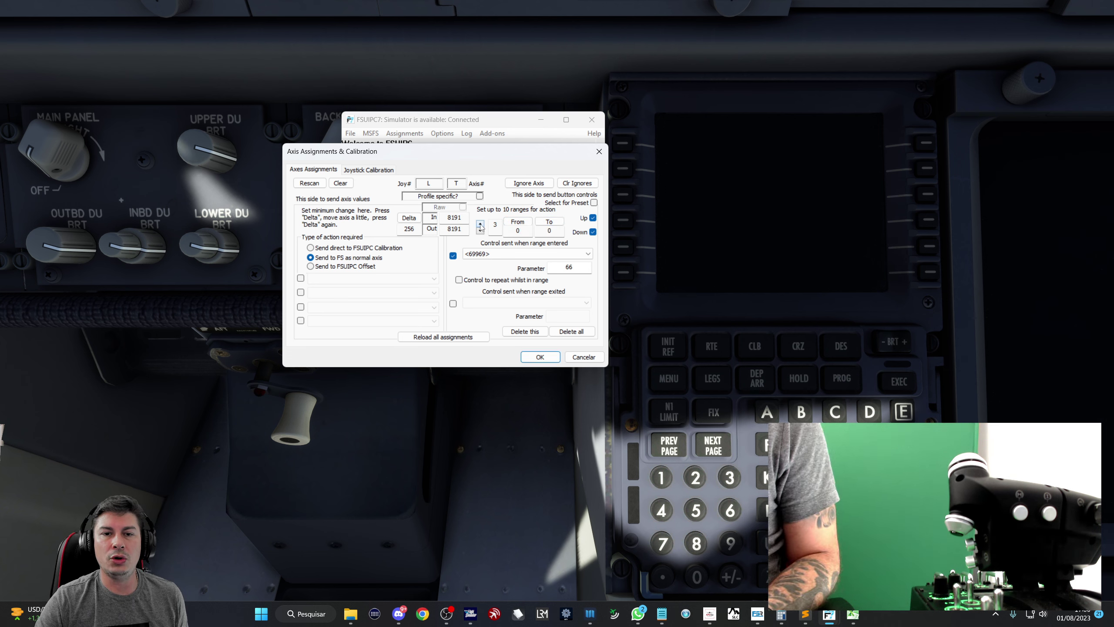
pyautogui.click(517, 222)
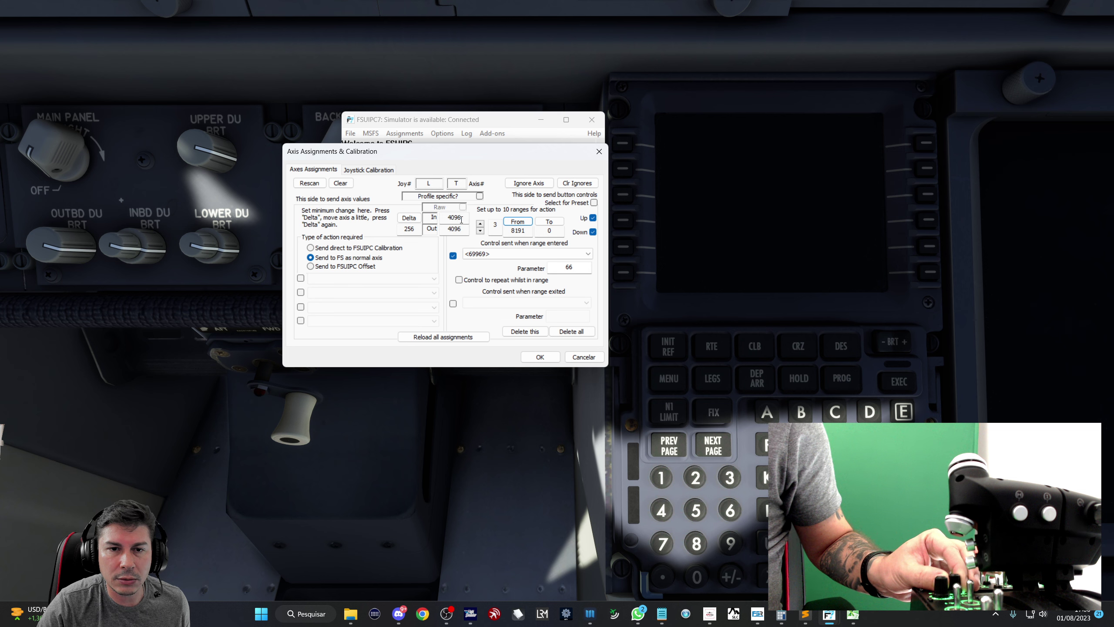
pyautogui.click(550, 221)
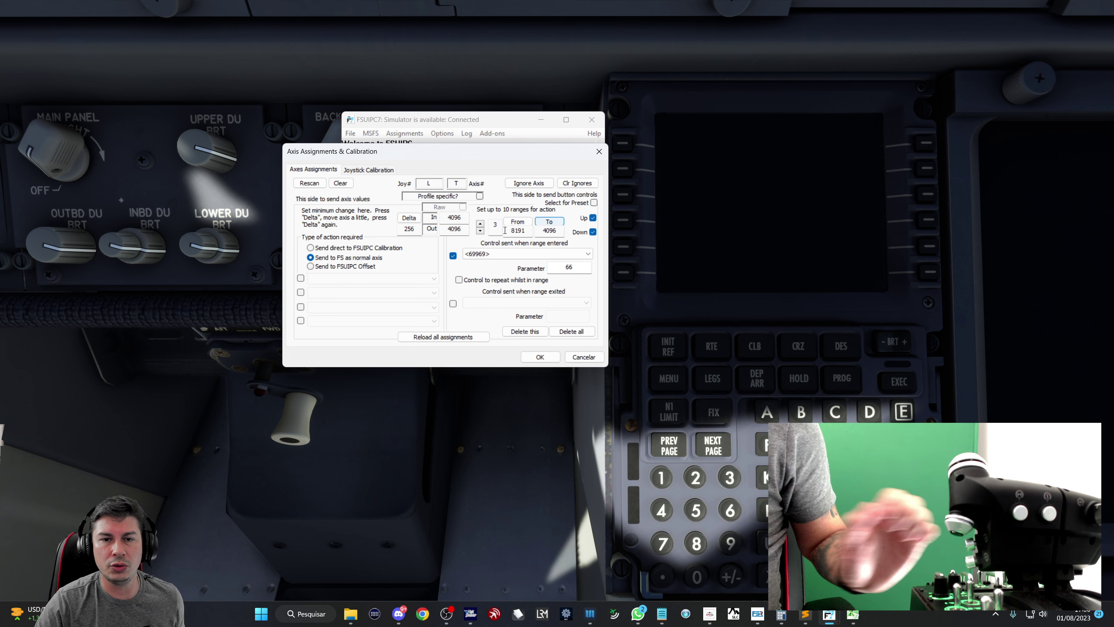
# - Capture 4096 as the start value of range 4, the range with parameter 99
pyautogui.click(480, 225)
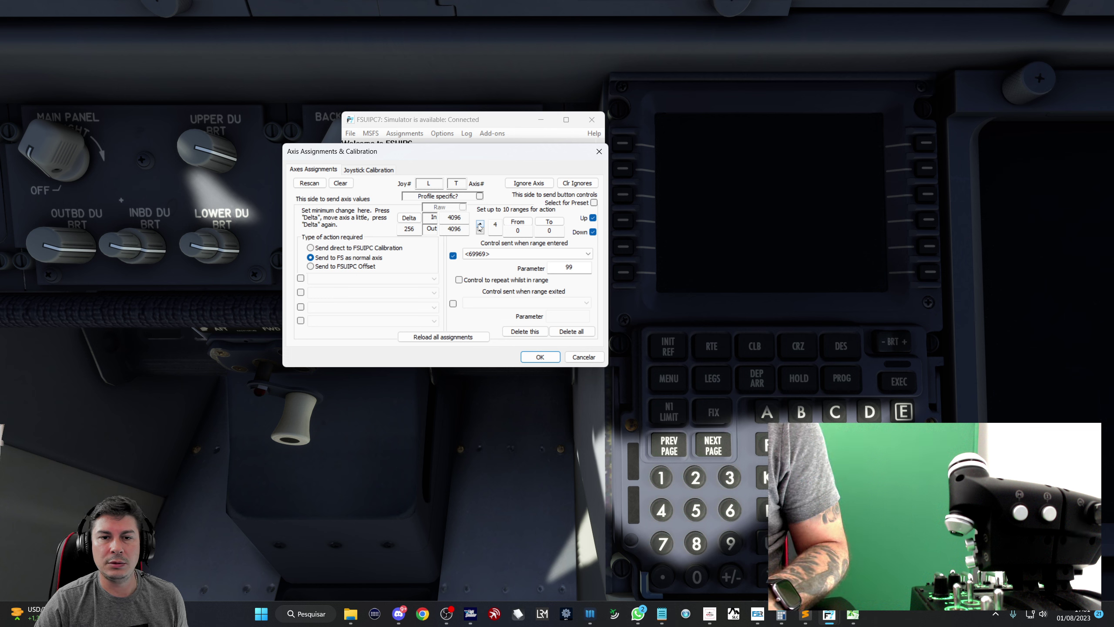
pyautogui.click(517, 221)
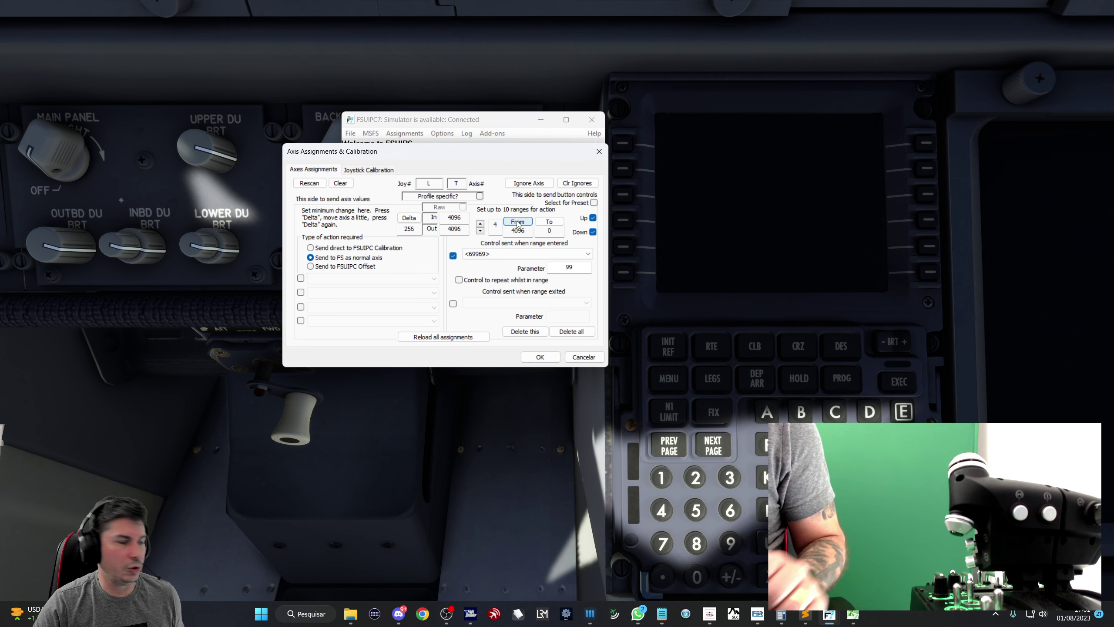